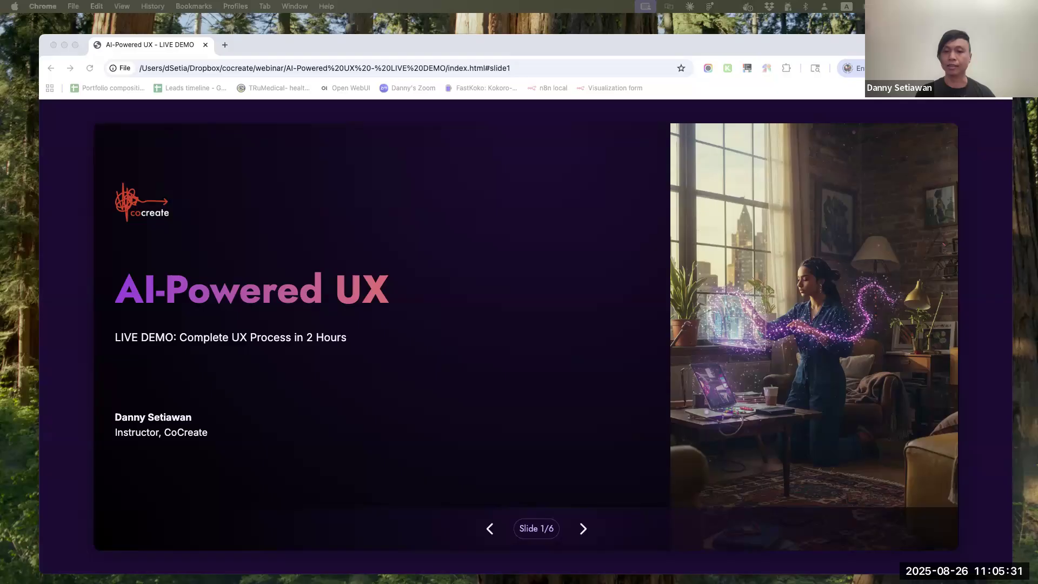
# Page through the agenda and The Challenge slides and advance the presentation to the Demo countdown slide
pyautogui.click(584, 530)
pyautogui.click(583, 530)
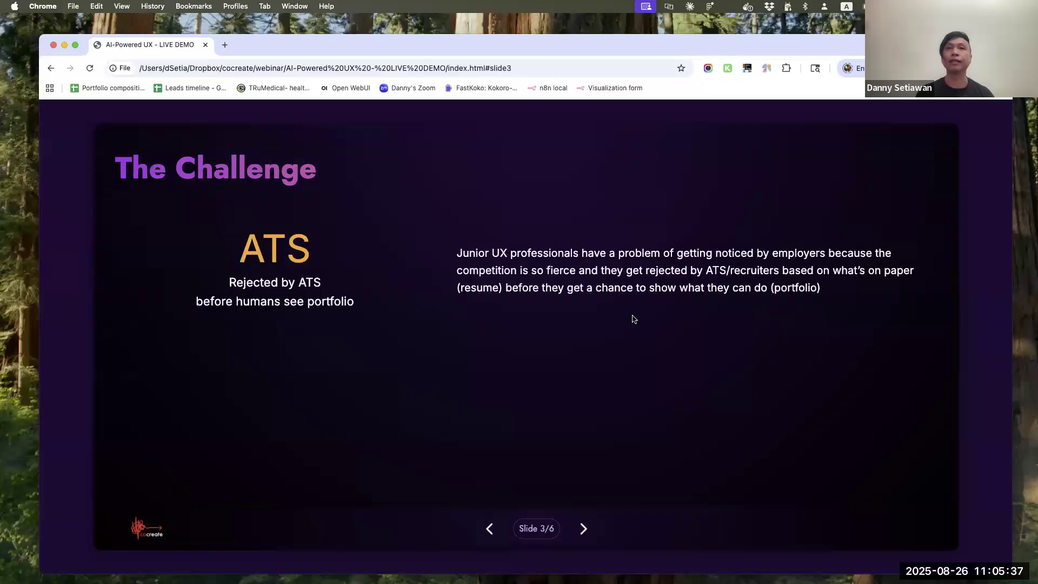
pyautogui.press('Left')
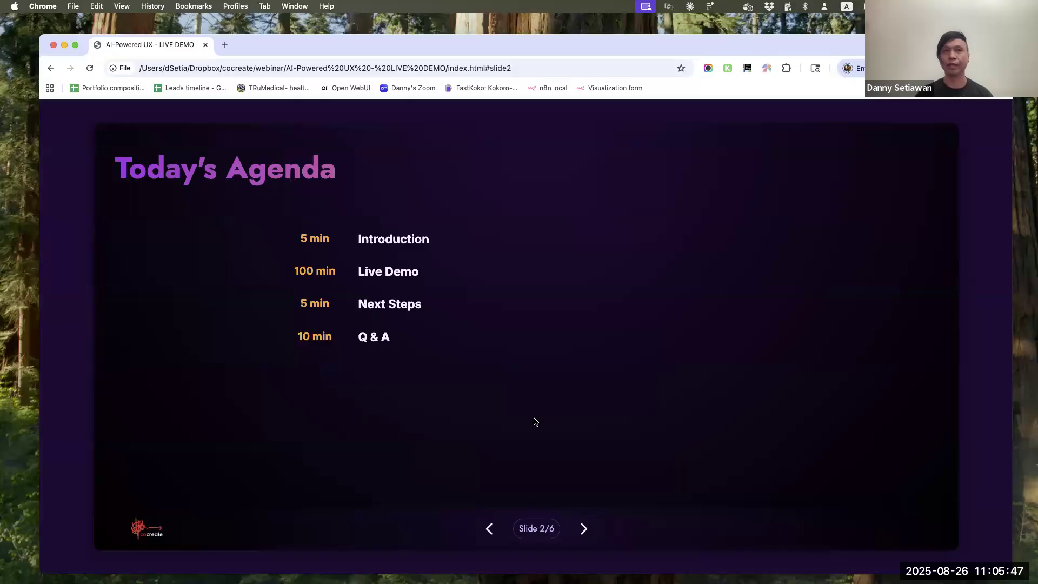
pyautogui.press('Right')
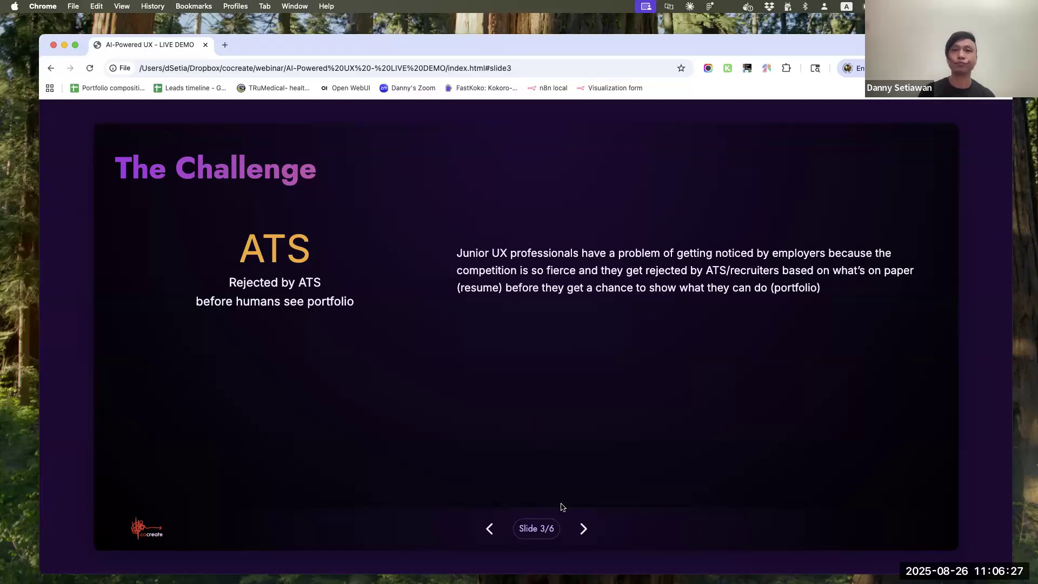
pyautogui.click(582, 530)
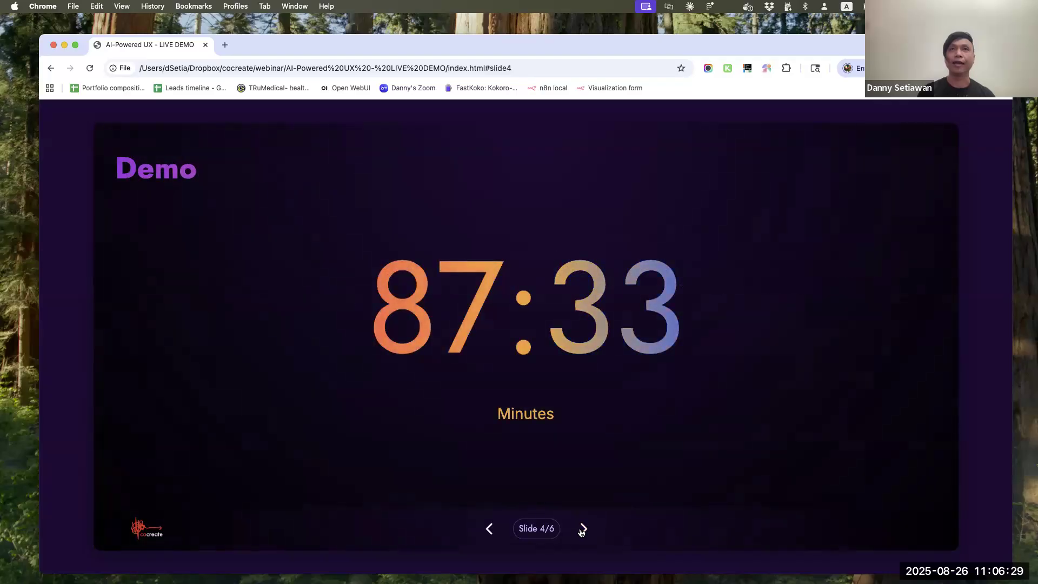
# Open Perplexity, ChatGPT and Gemini, each in its own new browser tab
pyautogui.click(225, 47)
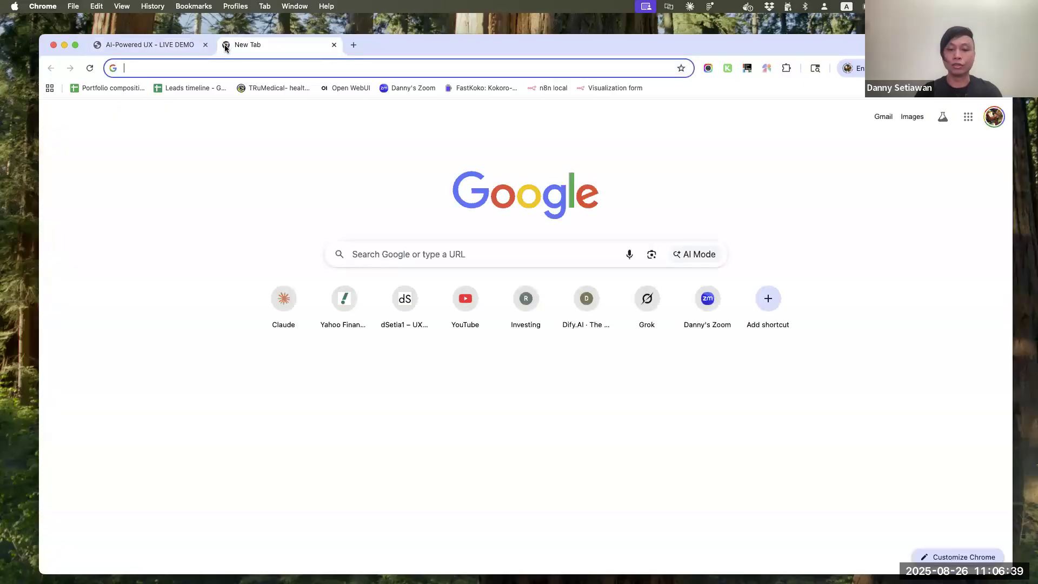
pyautogui.write('perpl')
pyautogui.press('Return')
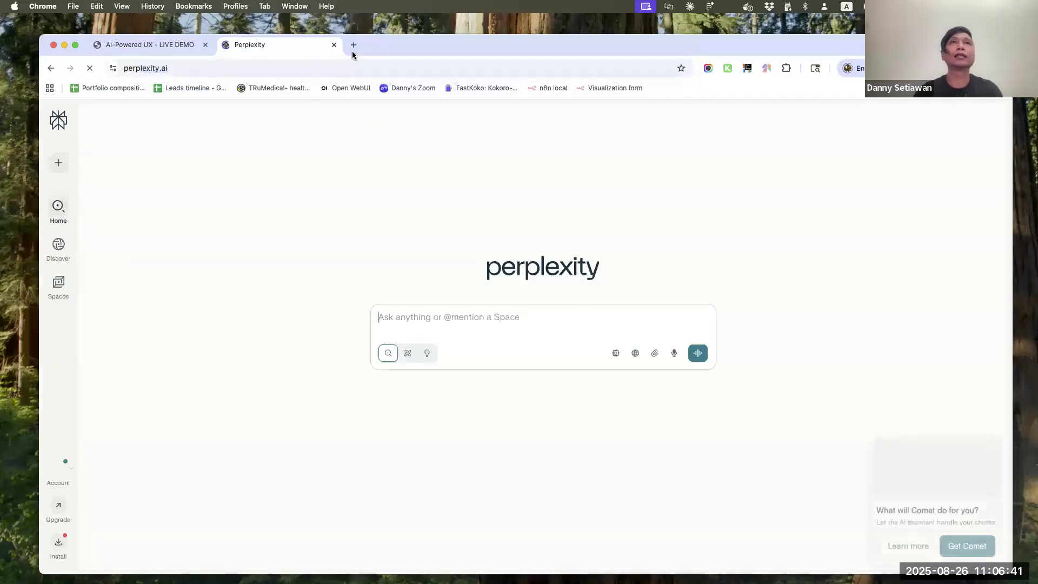
pyautogui.click(352, 50)
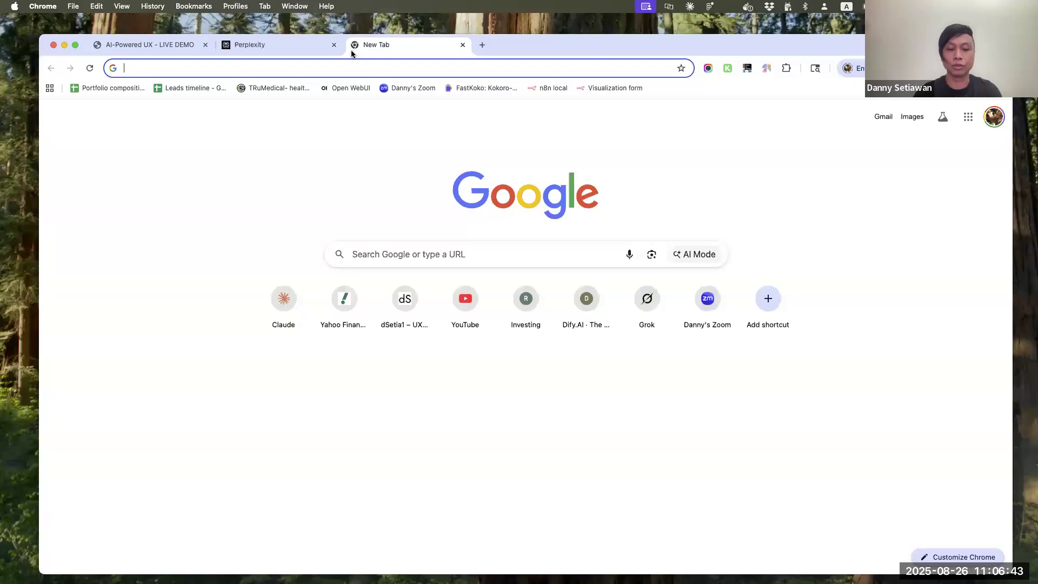
pyautogui.write('chatgpt.com')
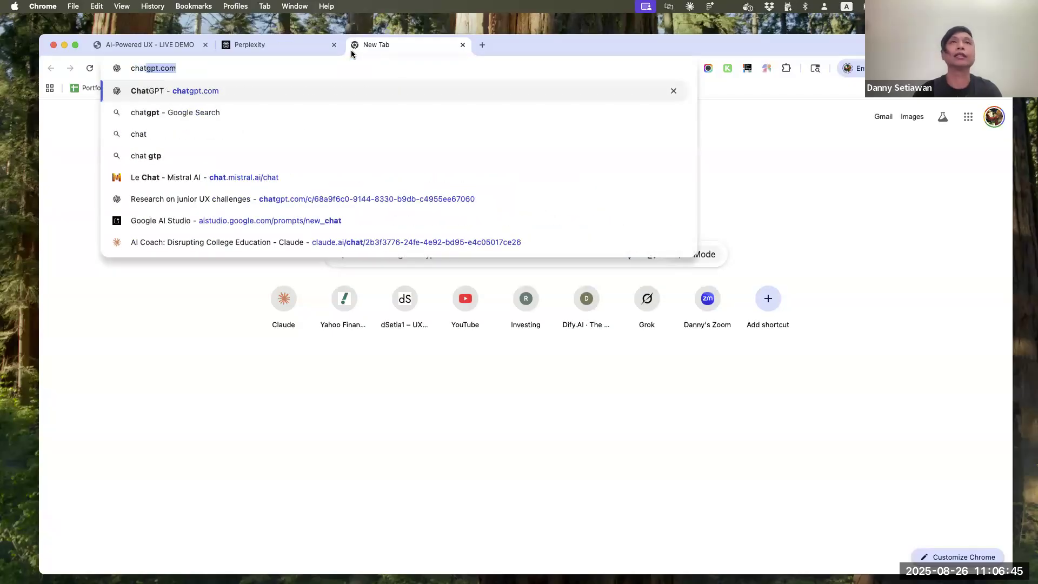
pyautogui.press('Return')
pyautogui.click(482, 45)
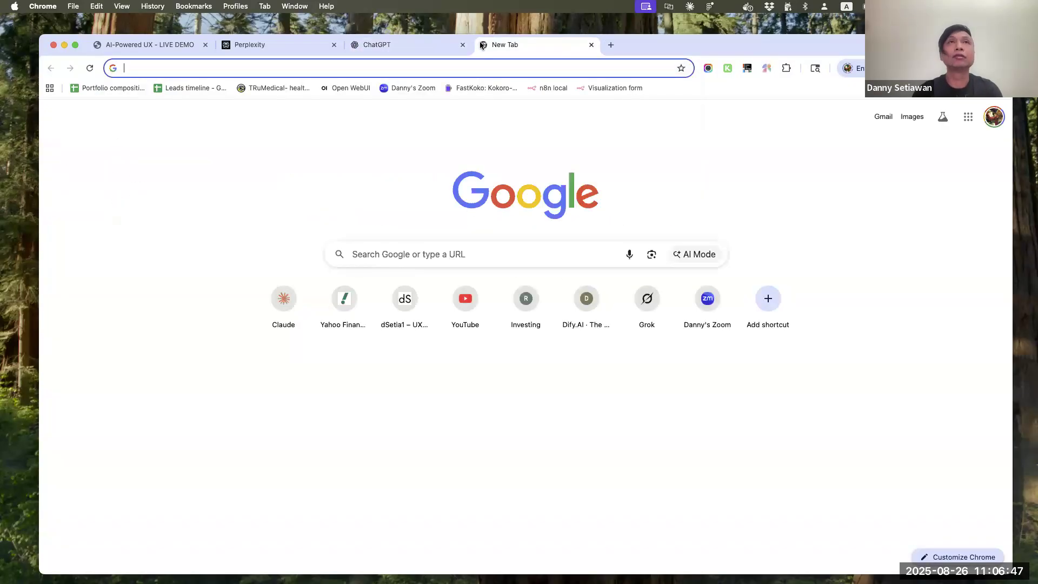
pyautogui.write('gemini.google.com')
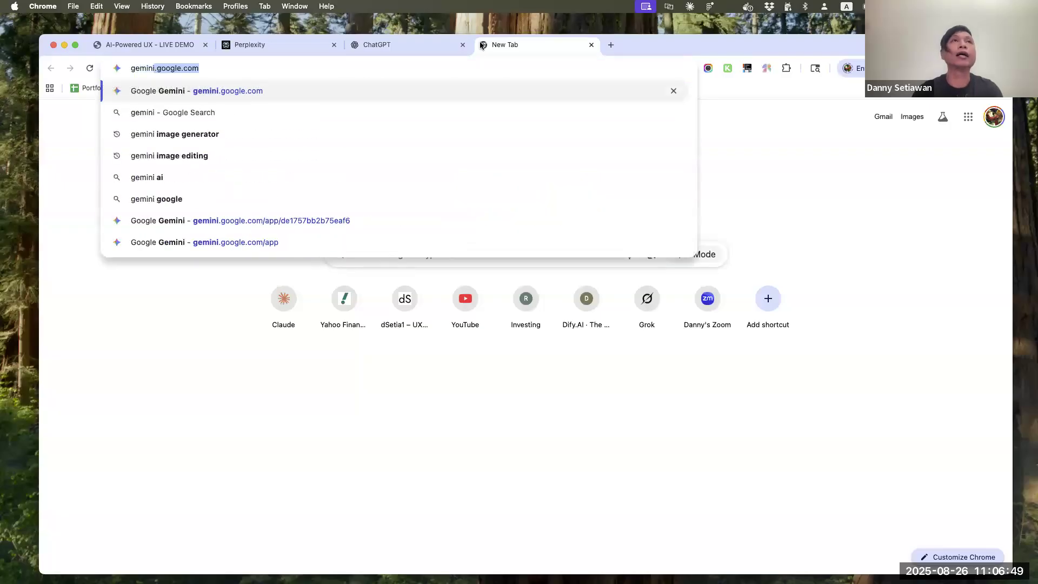
pyautogui.press('Return')
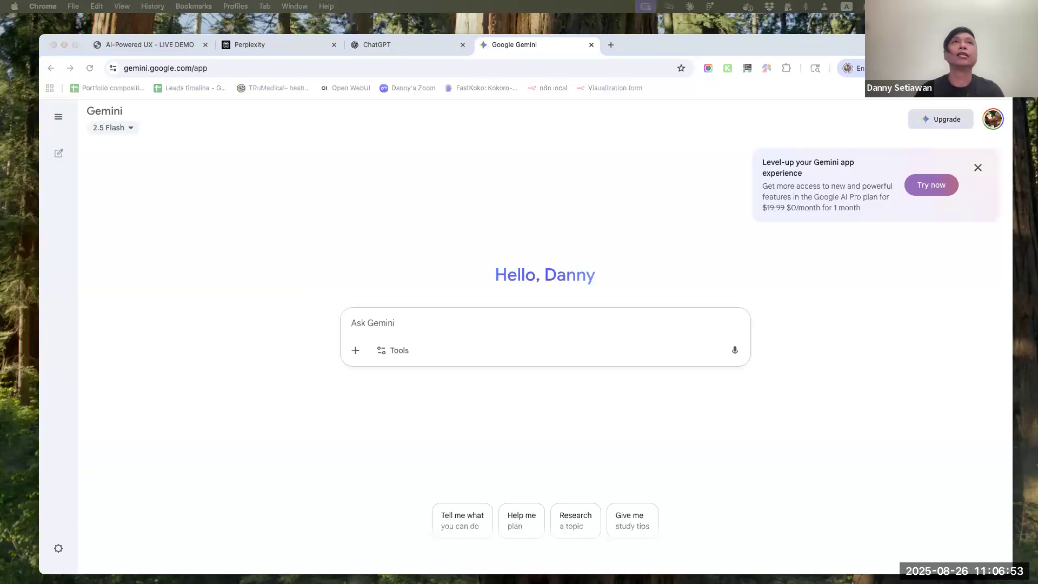
# Copy the junior UX problem statement from The Challenge slide and paste it into Perplexity's prompt
pyautogui.click(127, 44)
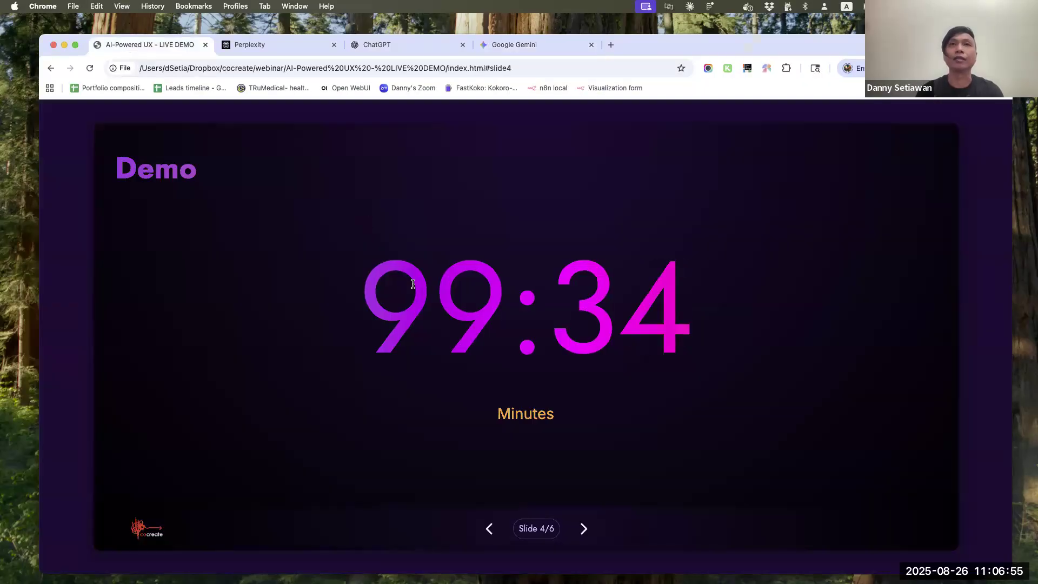
pyautogui.press('Left')
pyautogui.moveTo(455, 252); pyautogui.dragTo(824, 294)
pyautogui.press('super+c')
pyautogui.hotkey('ctrl', 'Tab')
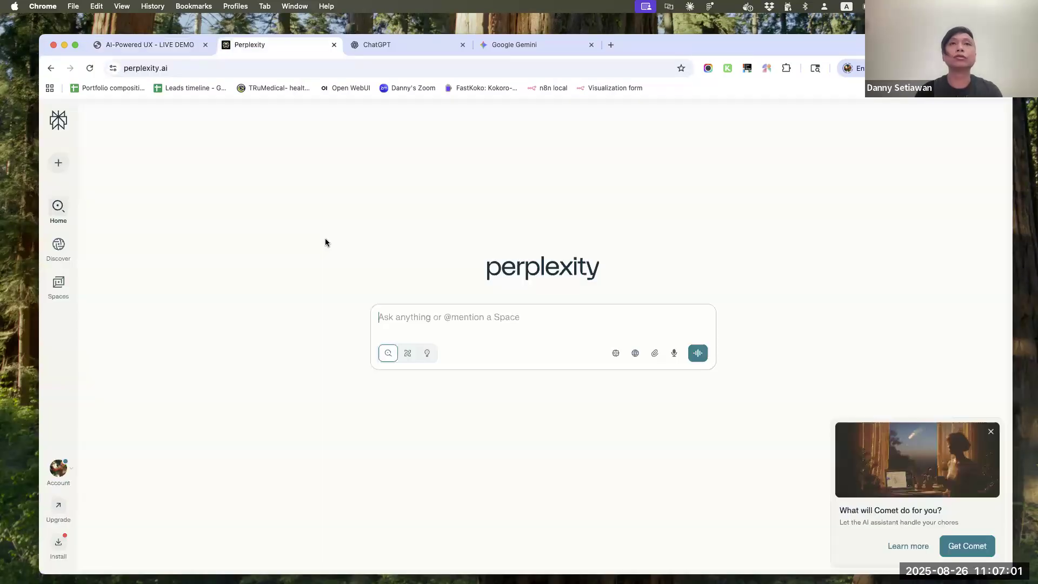
pyautogui.press('super+v')
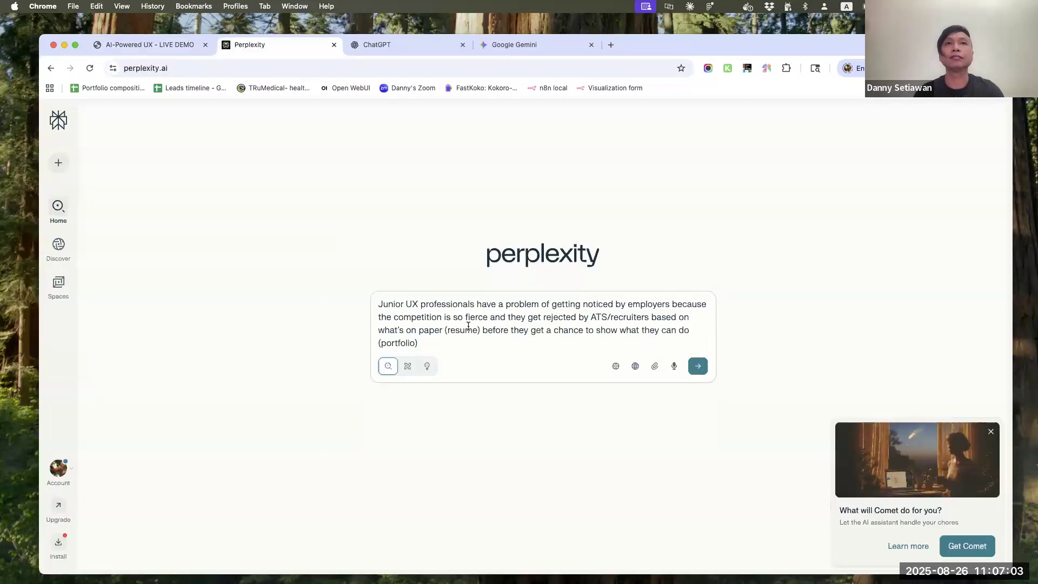
# Insert "This is my problem/persona hypothesis:" before the pasted problem statement in the prompt
pyautogui.press('Up')
pyautogui.press('Up')
pyautogui.press('Up')
pyautogui.write('This is ')
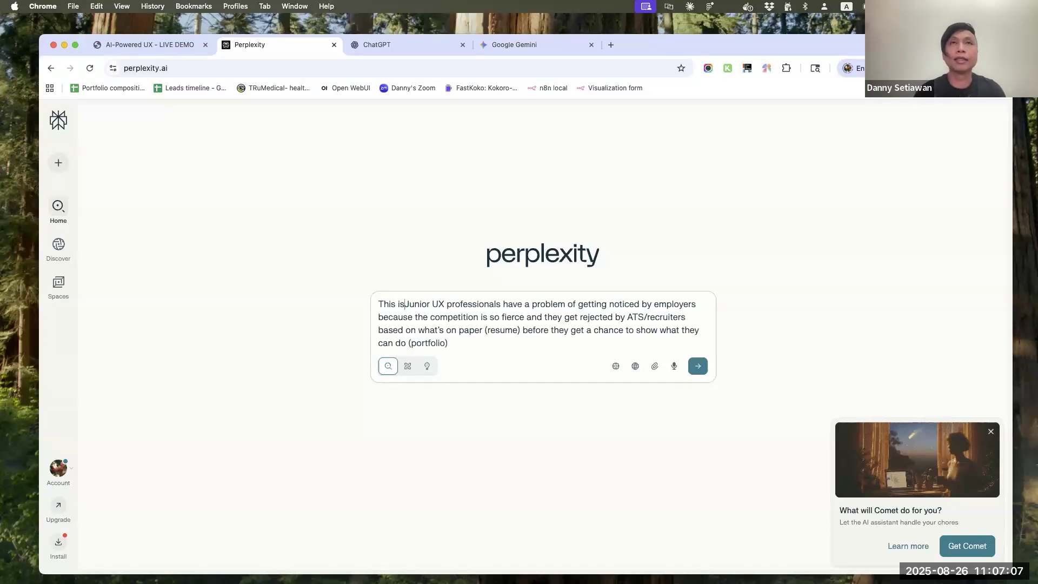
pyautogui.write('my problem/p')
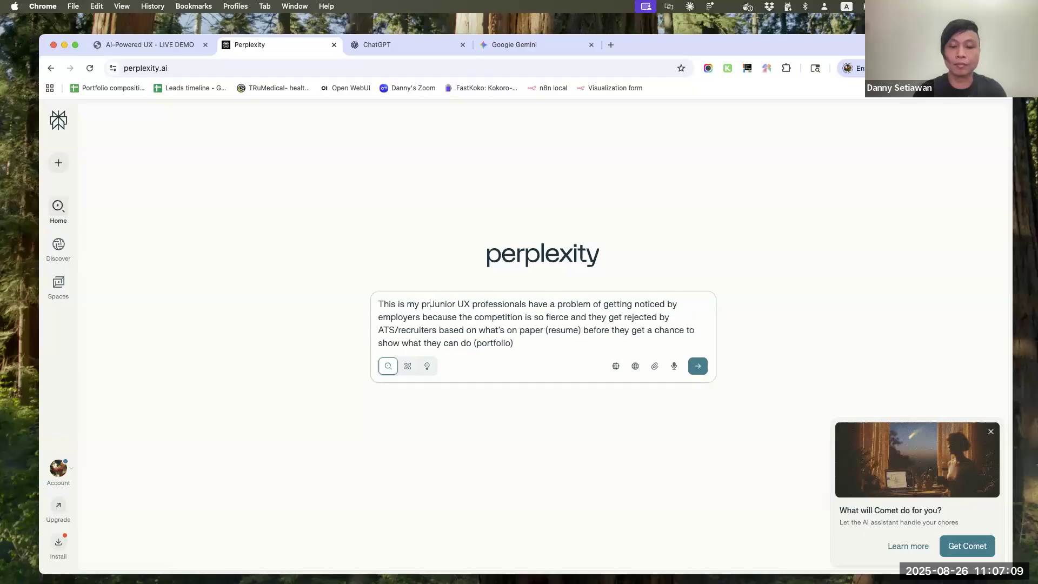
pyautogui.write('ersona hyp')
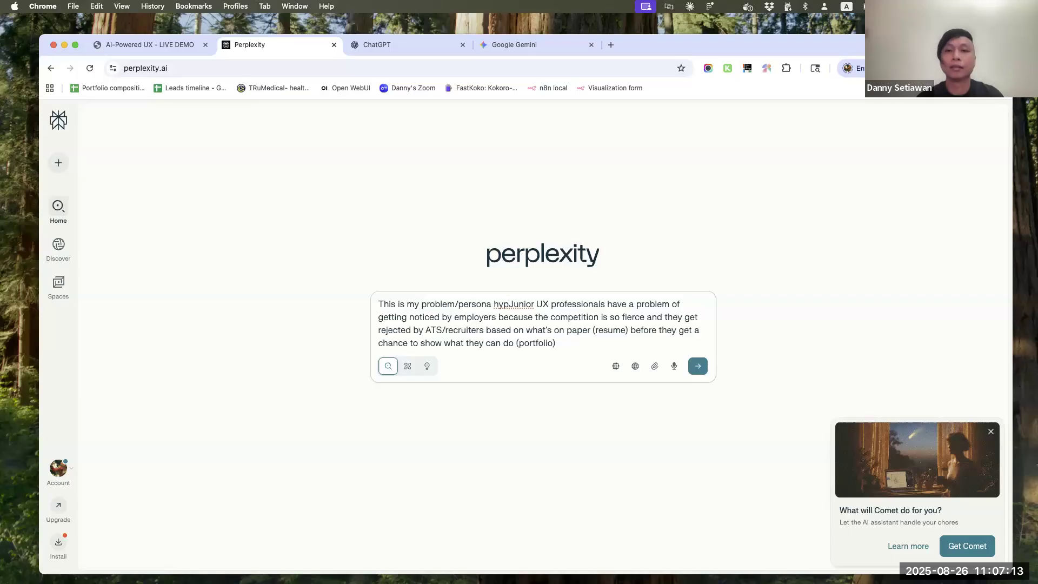
pyautogui.write('othesis:')
# Add "help me validate/invalidate this" after a blank line at the end of the Perplexity prompt
pyautogui.press('Down')
pyautogui.press('Down')
pyautogui.press('Down')
pyautogui.press('Down')
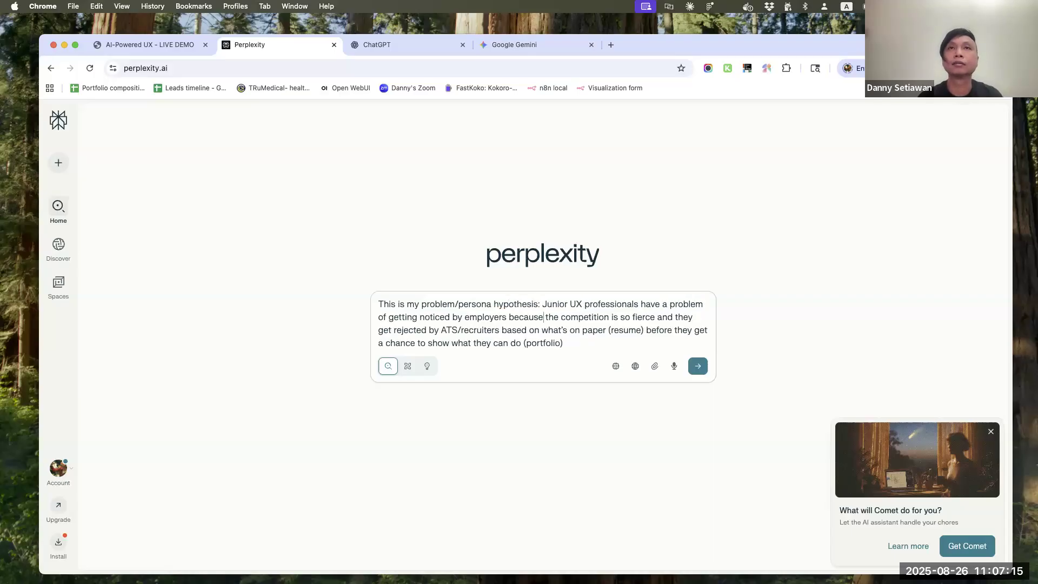
pyautogui.hotkey('shift', 'Return')
pyautogui.hotkey('shift', 'Return')
pyautogui.write('help me validate/in')
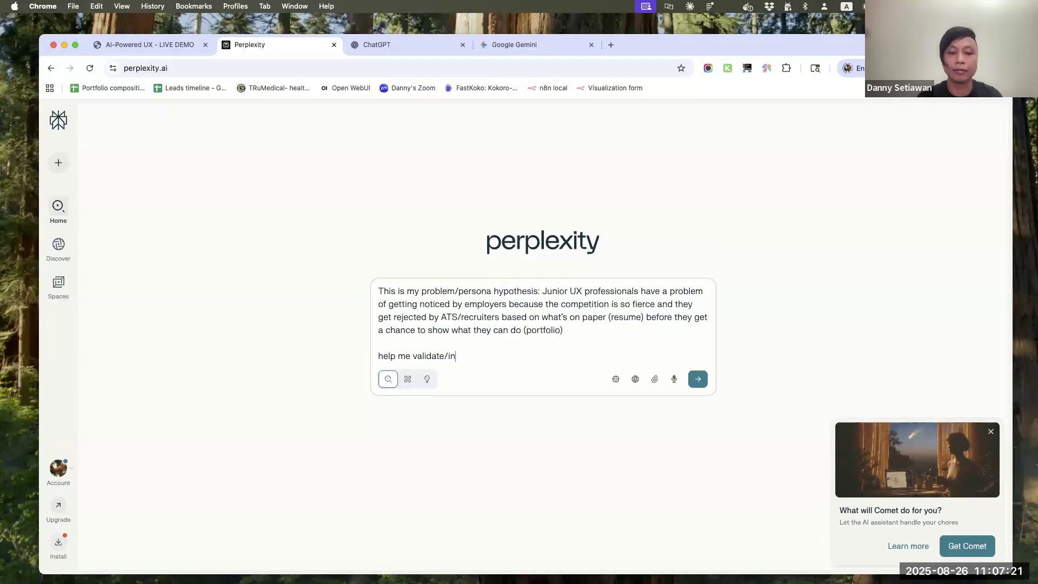
pyautogui.write('validate this')
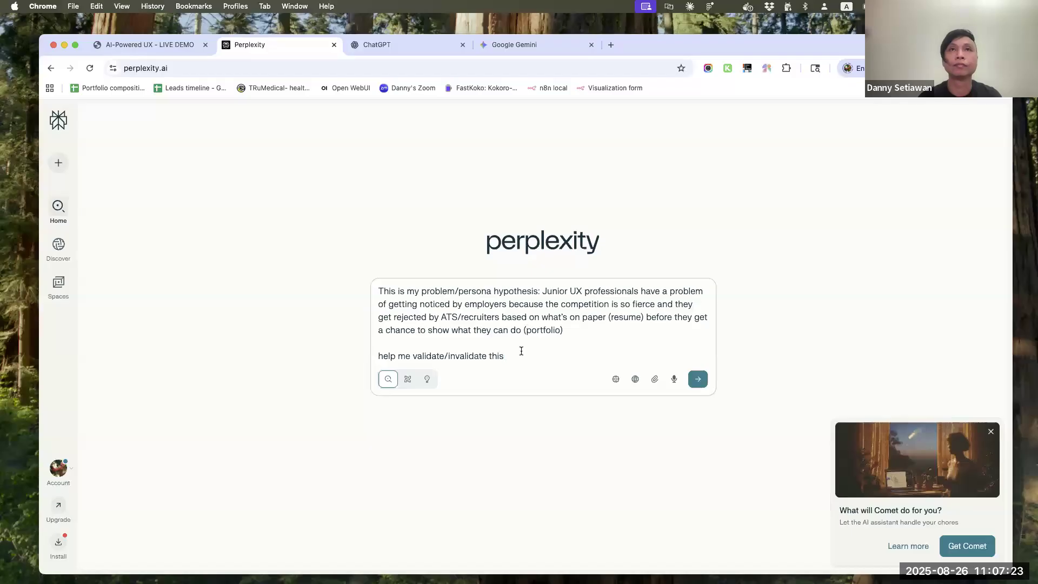
# Copy the whole hypothesis prompt, submit it in Perplexity, and send the same prompt in ChatGPT
pyautogui.press('super+a')
pyautogui.press('super+c')
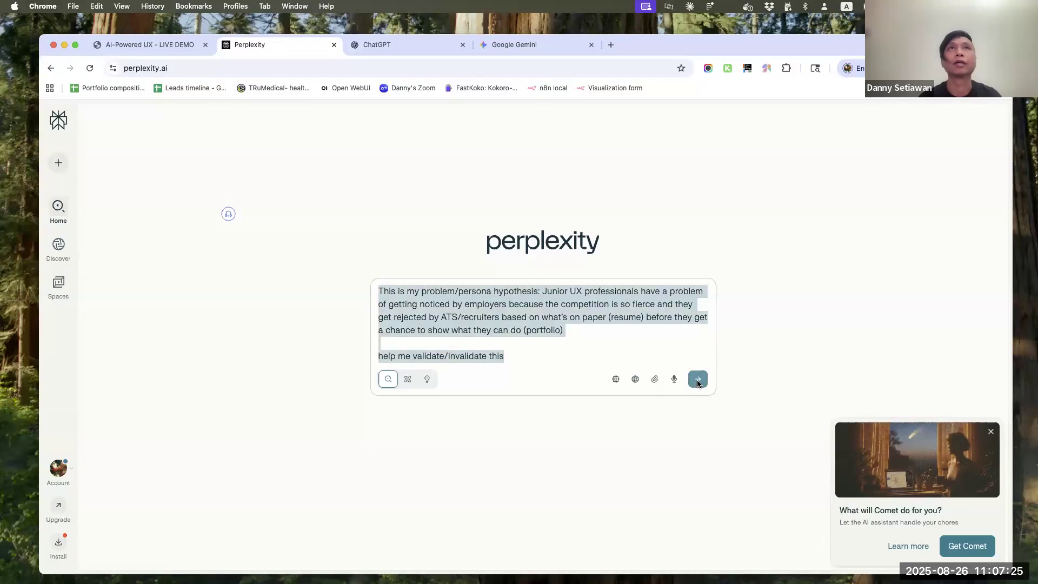
pyautogui.click(698, 380)
pyautogui.click(395, 46)
pyautogui.click(426, 310)
pyautogui.press('super+v')
pyautogui.press('Return')
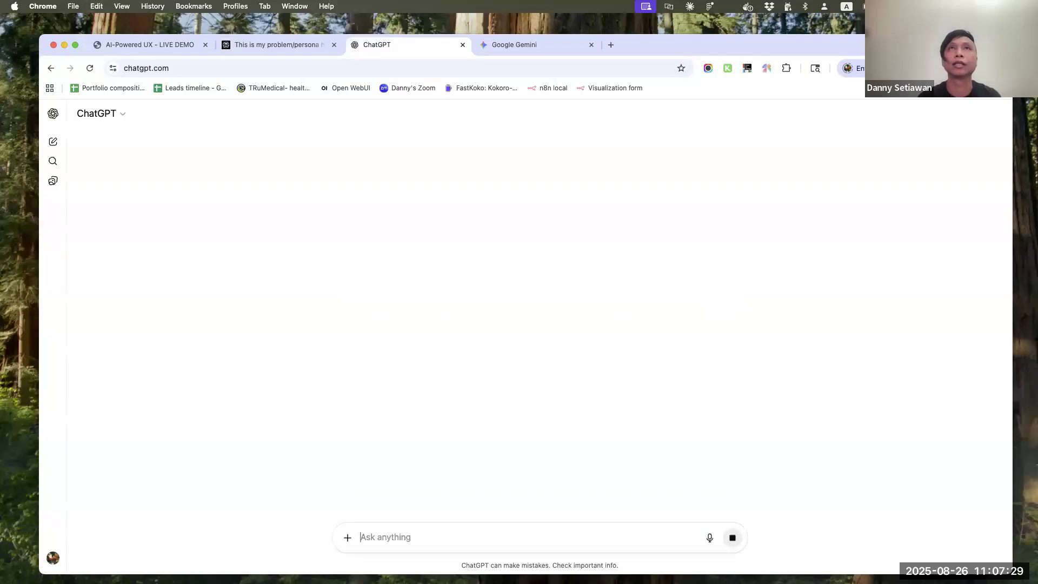
# Switch to Gemini and submit the copied hypothesis prompt there
pyautogui.click(527, 52)
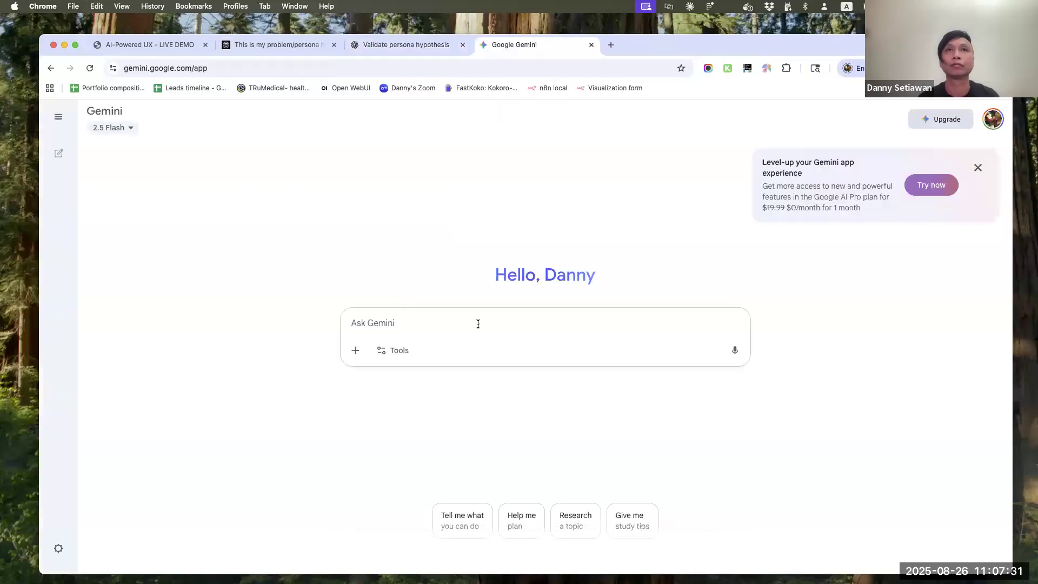
pyautogui.press('super+v')
pyautogui.press('Return')
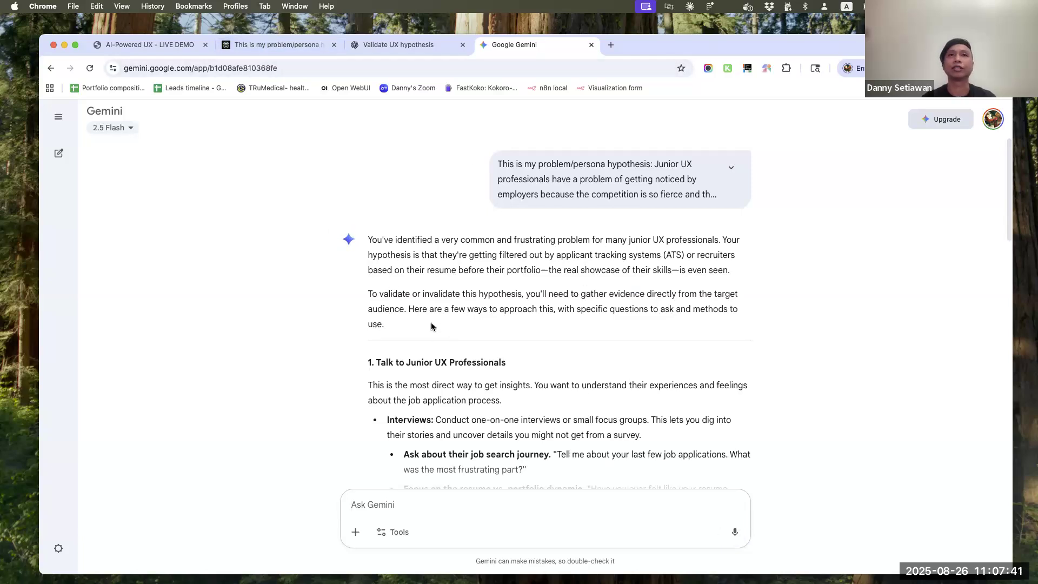
# Skim Gemini's answer and send the follow-up "do research to validate/invalidate this based on publicly available data"
pyautogui.scroll(-7, 590, 304)
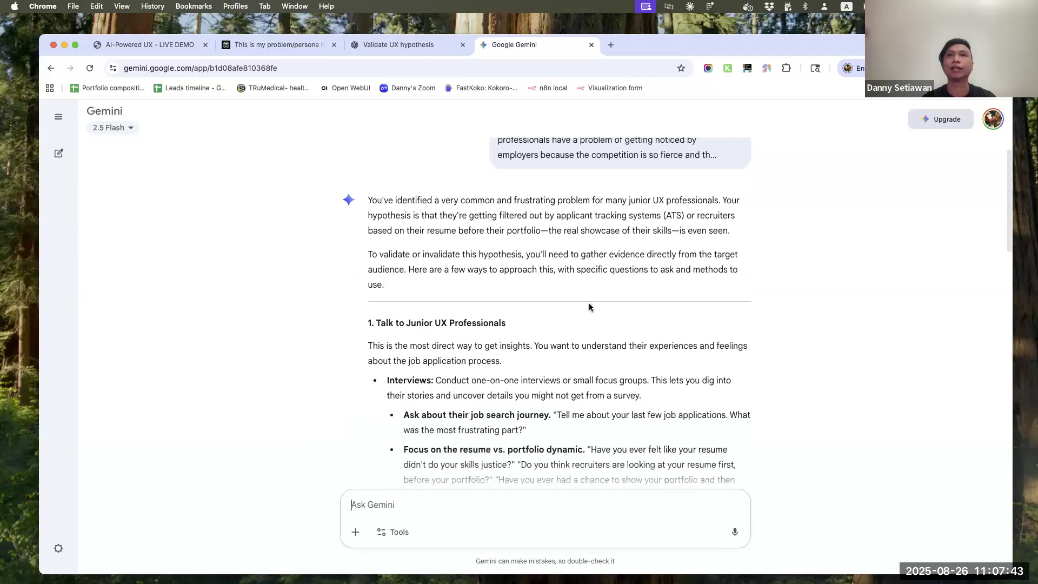
pyautogui.scroll(-10, 589, 307)
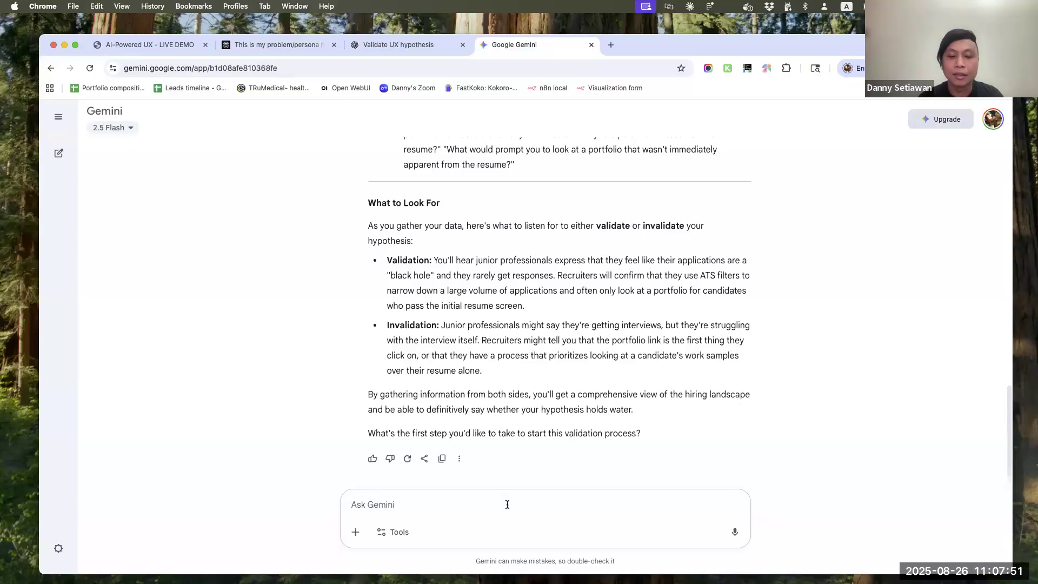
pyautogui.write('do research')
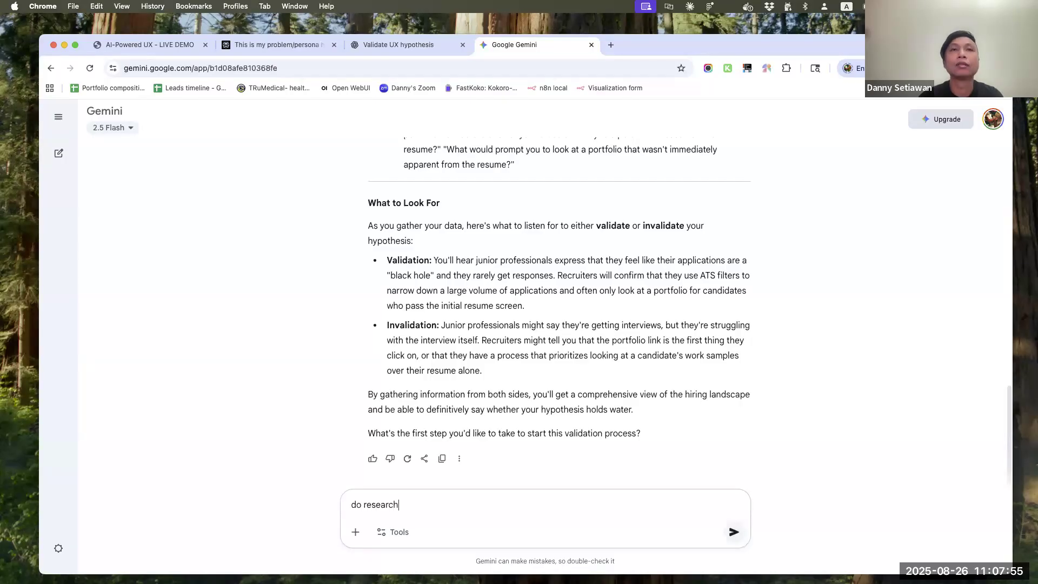
pyautogui.write(' to validate/invalidate this based on')
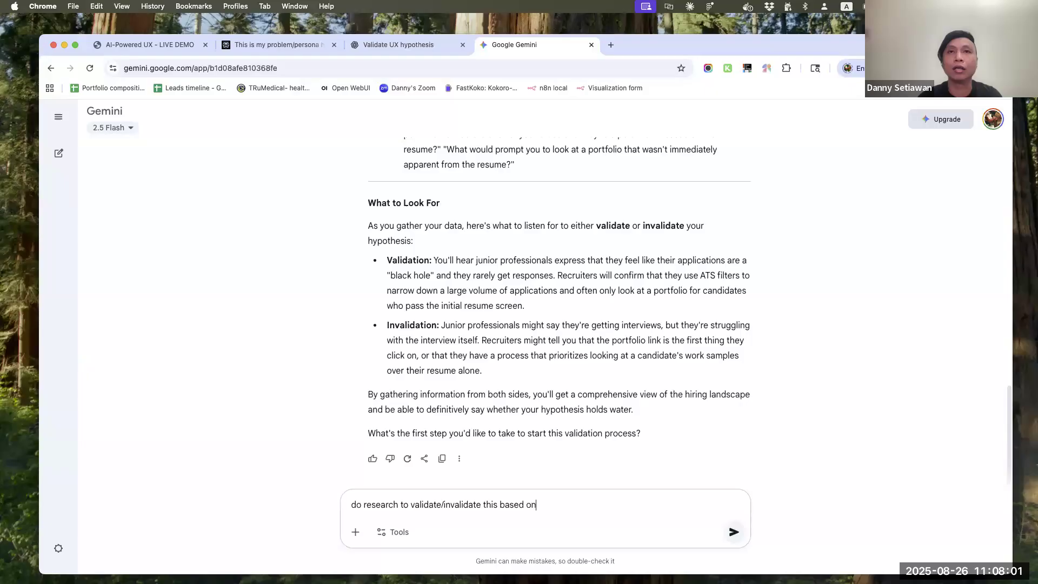
pyautogui.write(' publicly available data')
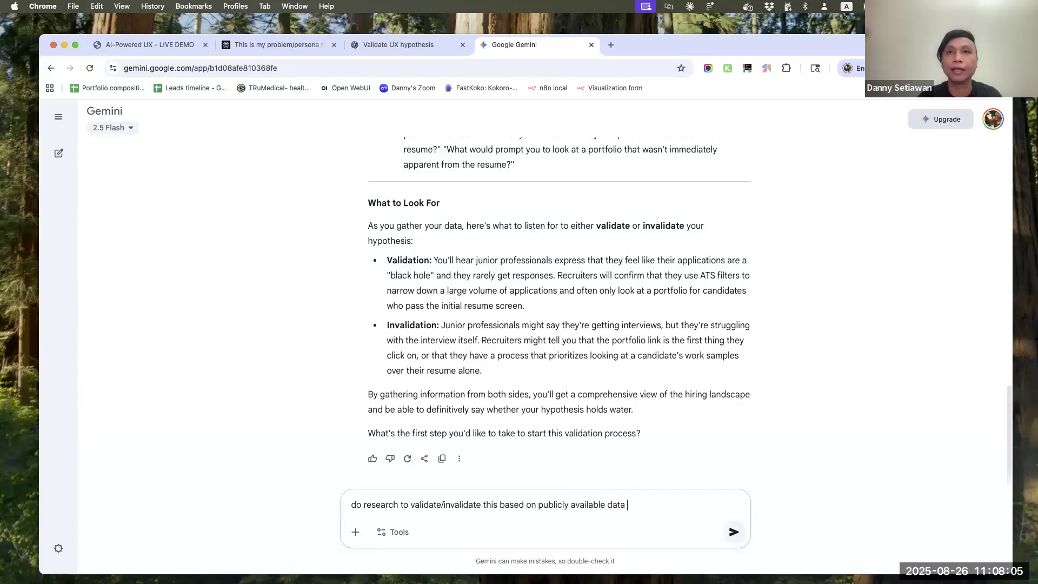
pyautogui.press('Return')
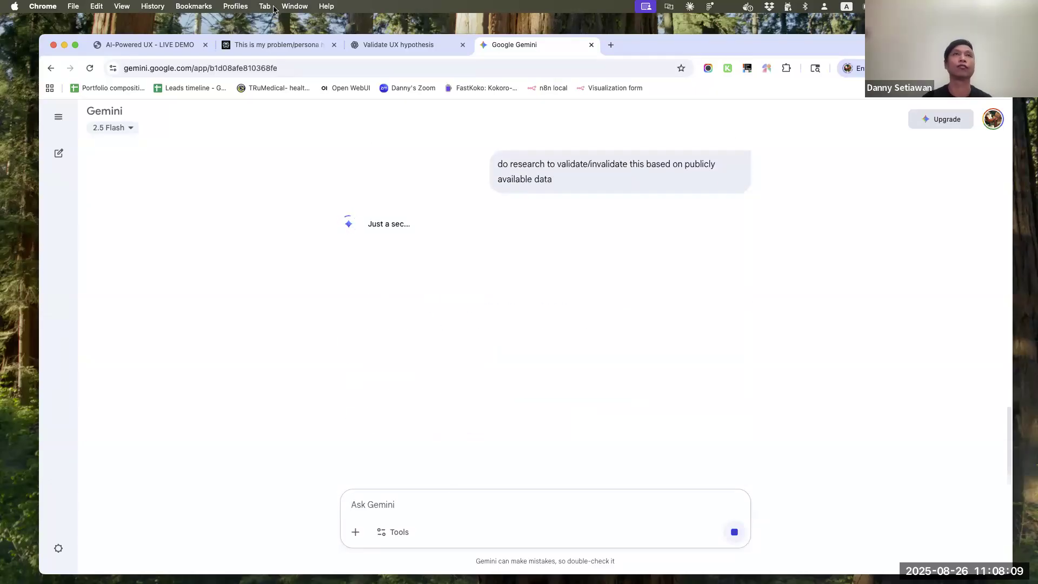
# Read Perplexity's answer through to its overall conclusion on the hypothesis, and switch to ChatGPT's reply to the same prompt
pyautogui.click(252, 46)
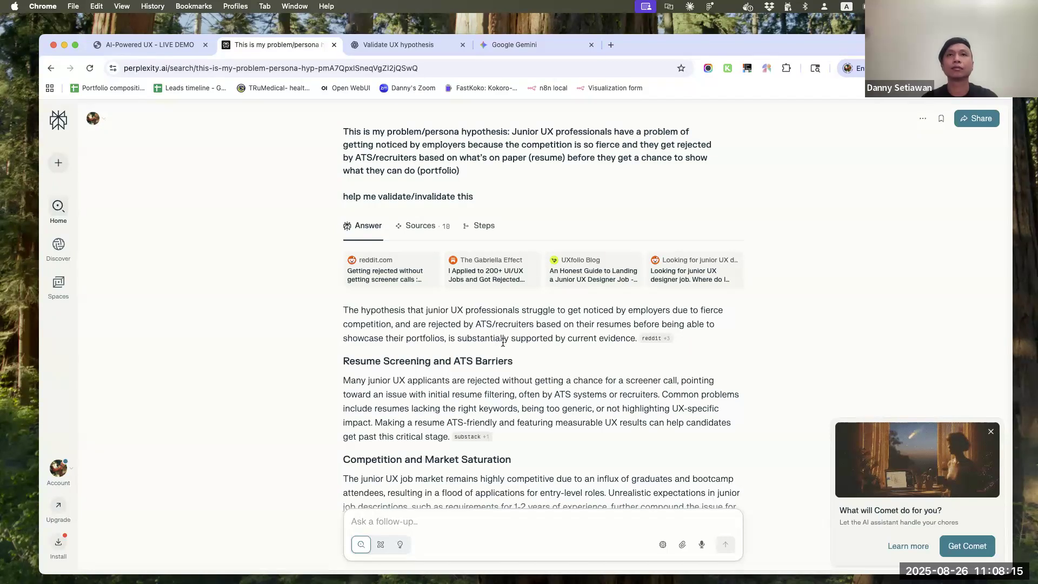
pyautogui.scroll(-1, 503, 342)
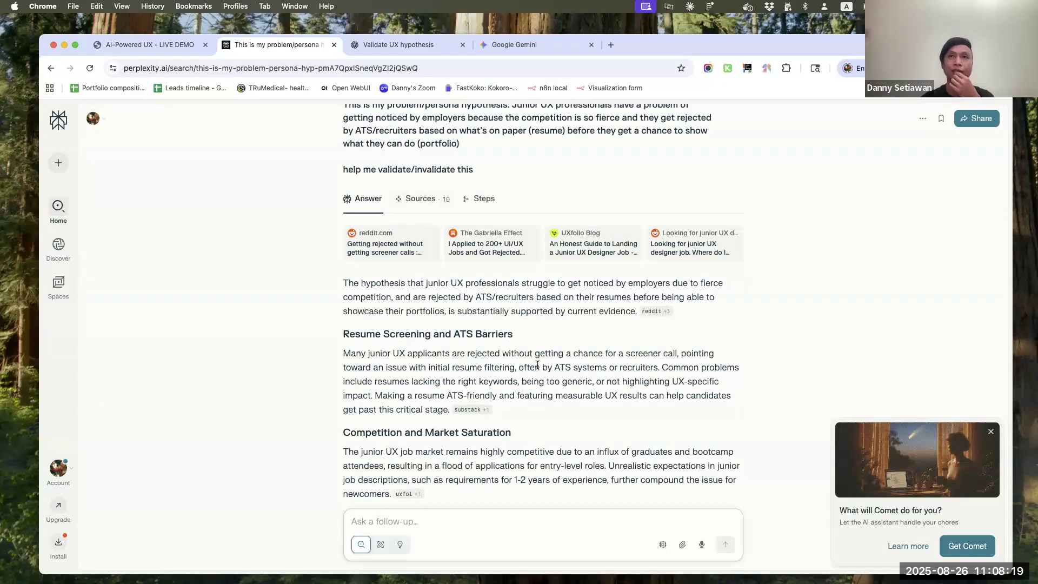
pyautogui.scroll(-10, 519, 337)
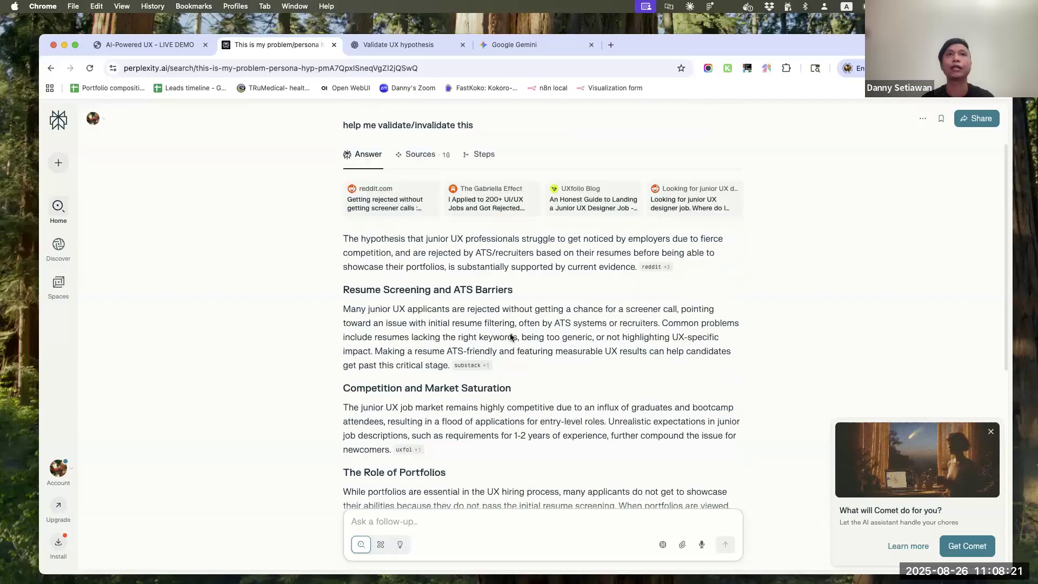
pyautogui.scroll(-2, 510, 333)
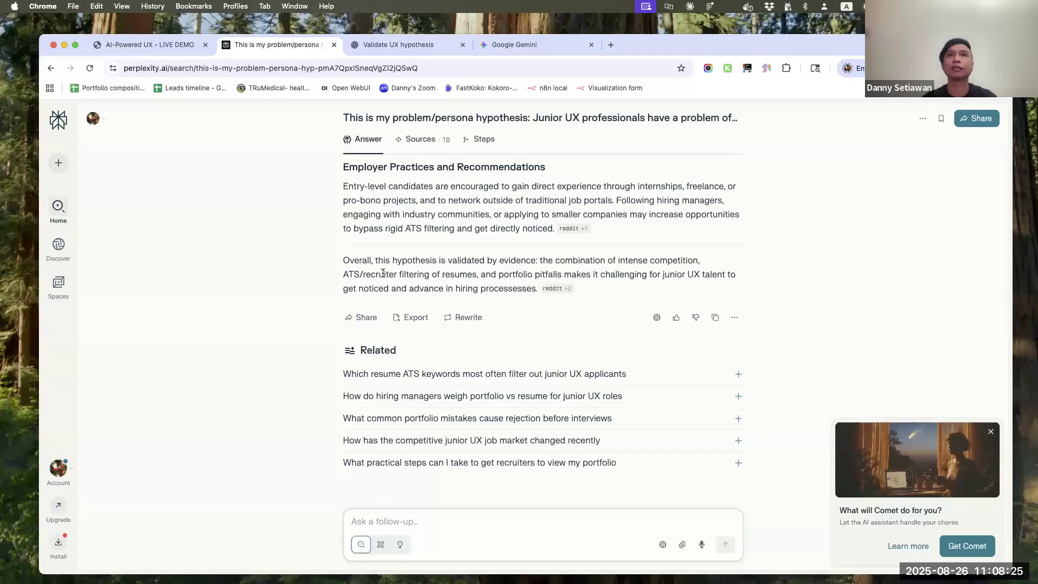
pyautogui.moveTo(350, 262); pyautogui.dragTo(504, 261)
pyautogui.click(432, 46)
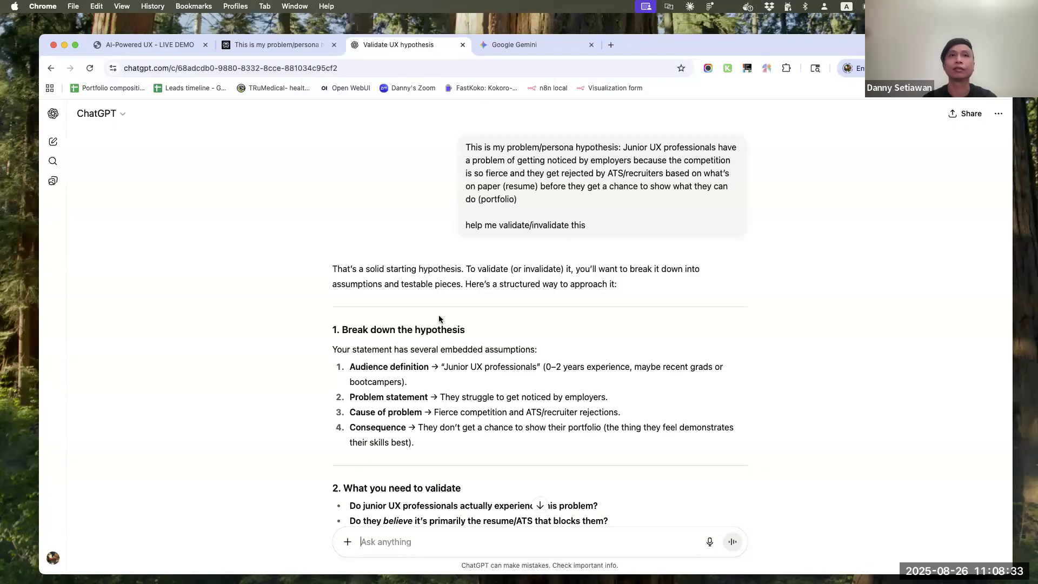
# Skim ChatGPT's answer, copy the follow-up "do research to validate/invalidate this based on publicly available data" from Gemini, and send it in ChatGPT
pyautogui.scroll(-15, 508, 294)
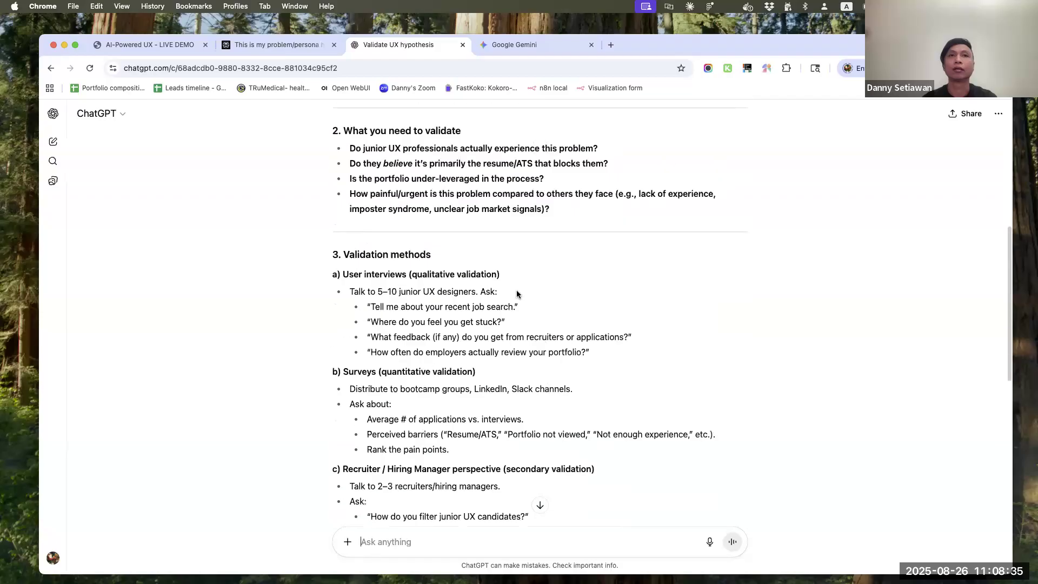
pyautogui.scroll(-5, 517, 292)
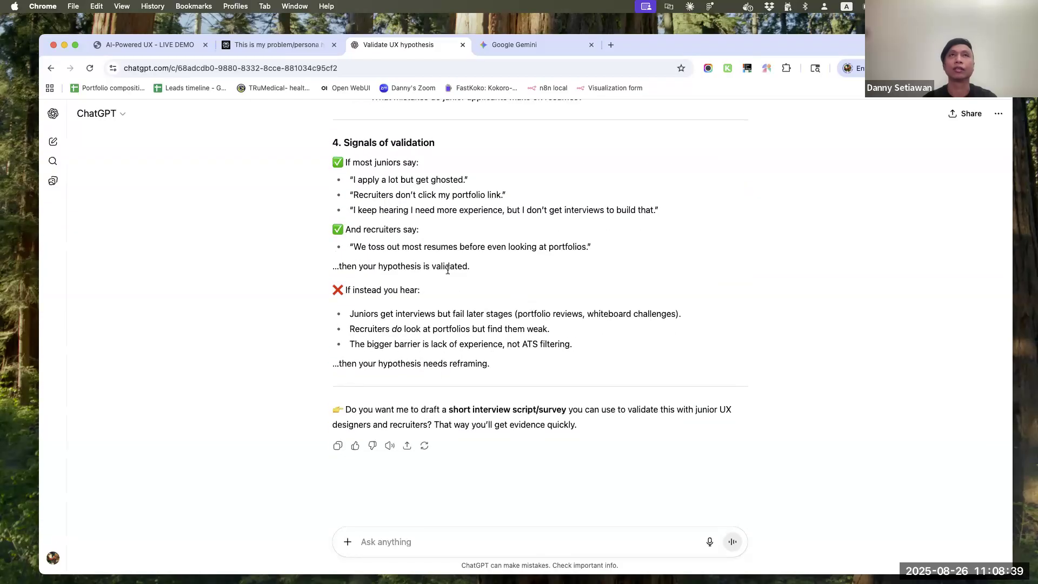
pyautogui.click(503, 46)
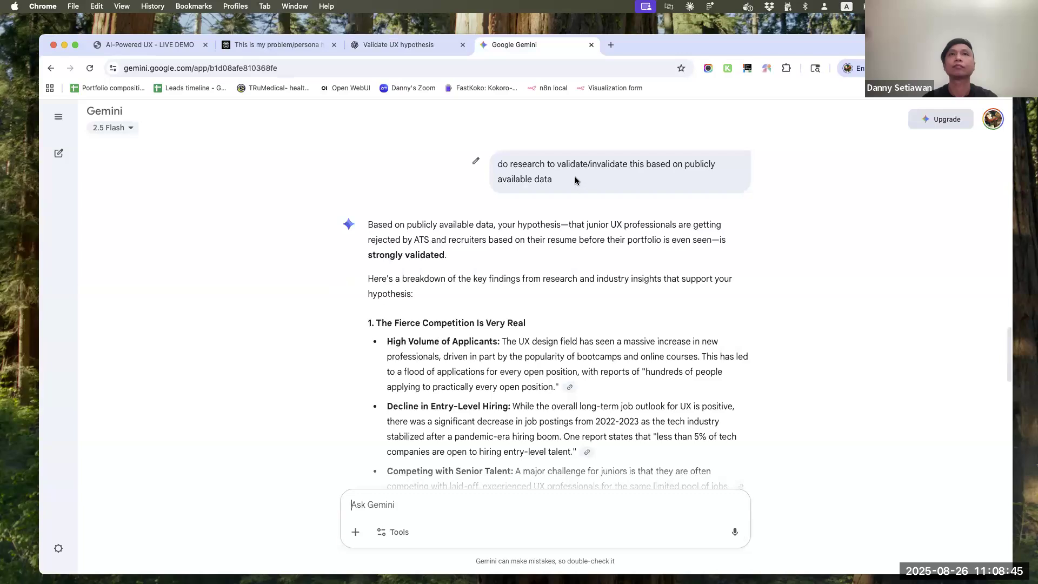
pyautogui.moveTo(575, 180); pyautogui.dragTo(491, 158)
pyautogui.press('super+c')
pyautogui.click(403, 45)
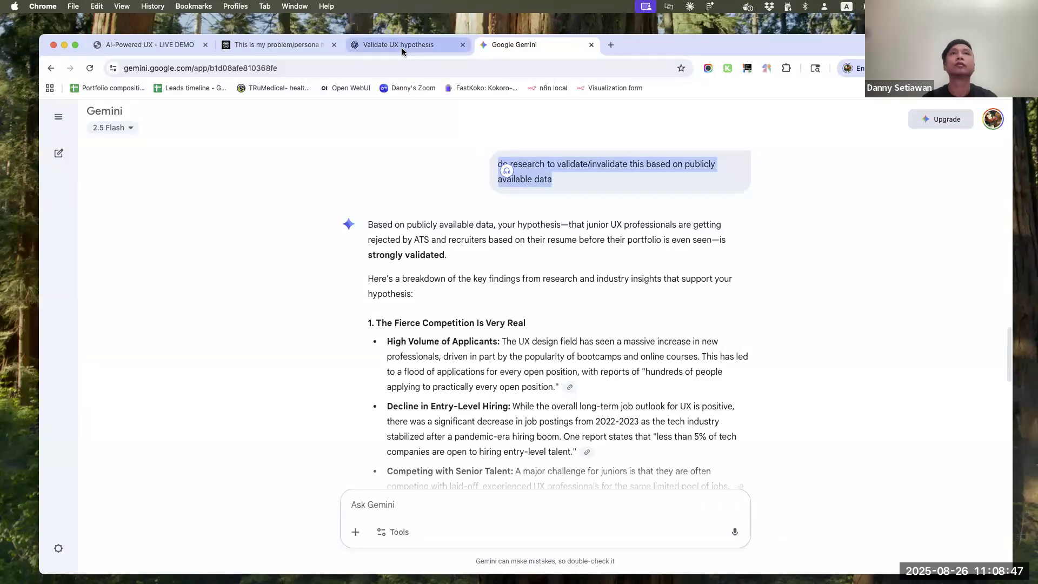
pyautogui.press('super+v')
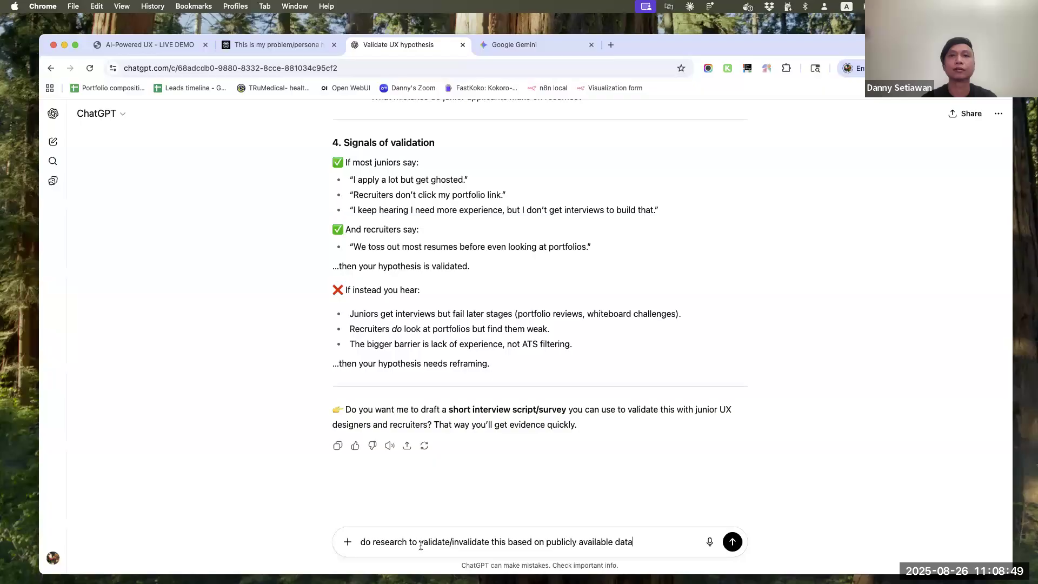
pyautogui.press('Return')
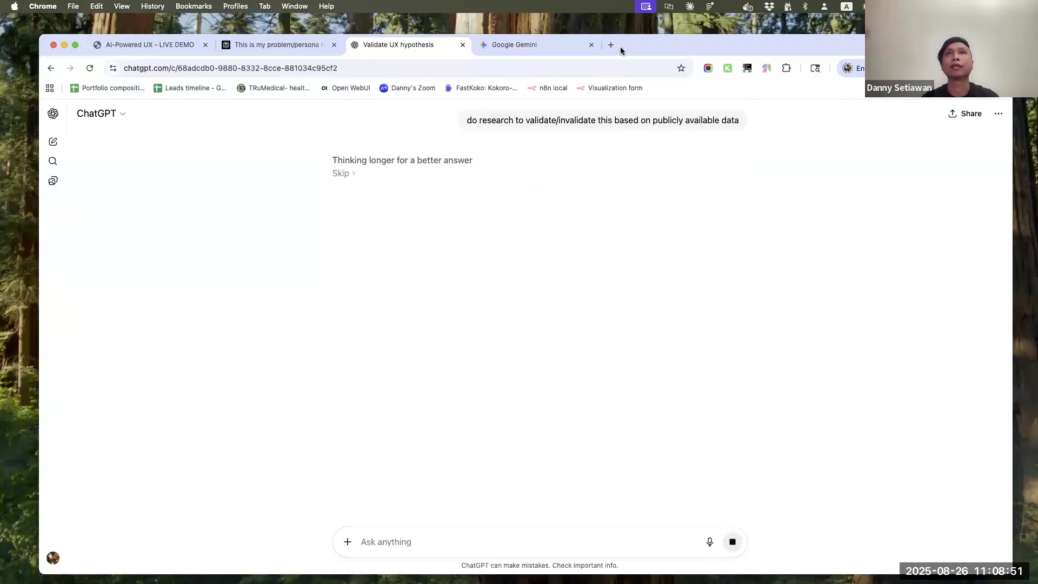
# Open Grok (grok.com) in a new browser tab
pyautogui.click(611, 44)
pyautogui.write('grok')
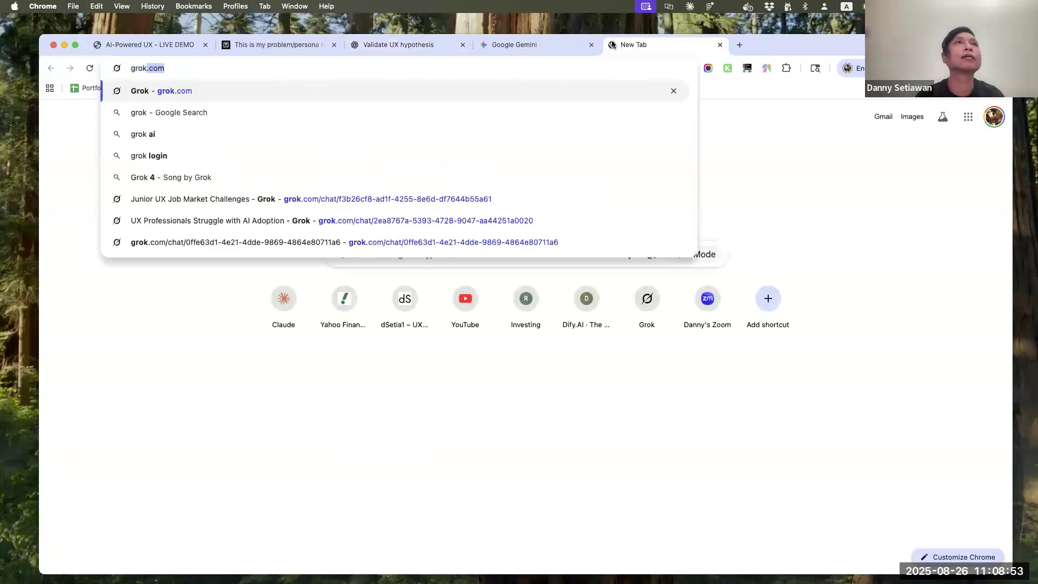
pyautogui.press('Return')
# Copy the whole hypothesis prompt from the Perplexity thread and submit it in Grok
pyautogui.click(274, 45)
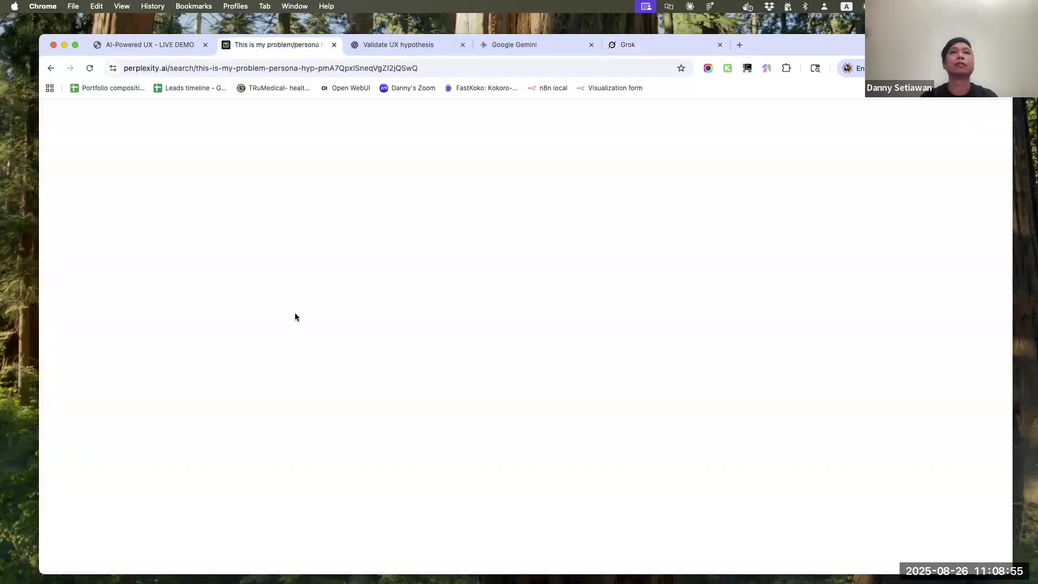
pyautogui.moveTo(322, 136)
pyautogui.mouseDown()
pyautogui.moveTo(473, 204)
pyautogui.moveTo(307, 139)
pyautogui.mouseUp()
pyautogui.press('super+c')
pyautogui.rightClick(476, 205)
pyautogui.click(357, 137)
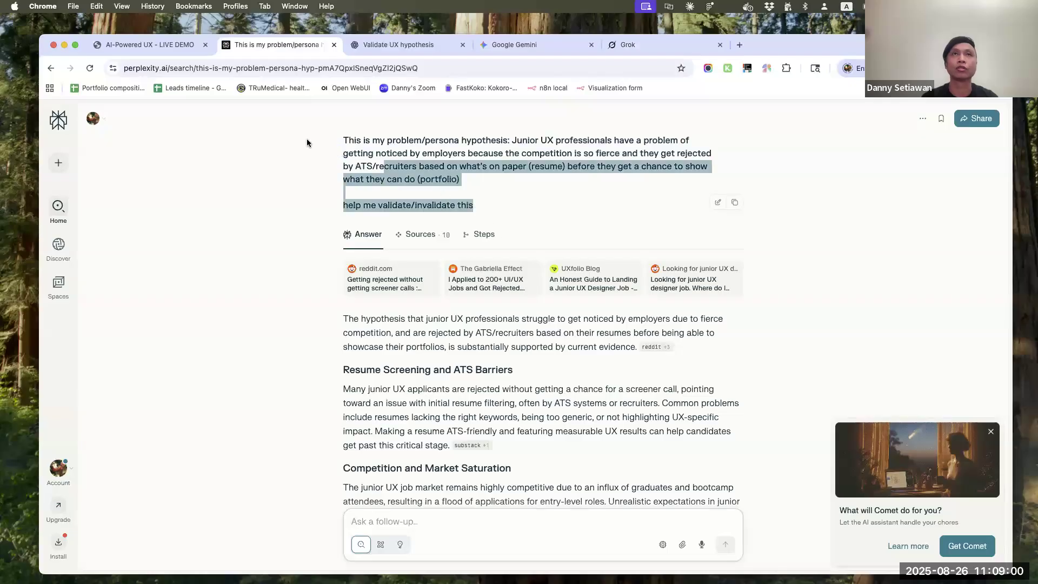
pyautogui.click(628, 45)
pyautogui.press('super+v')
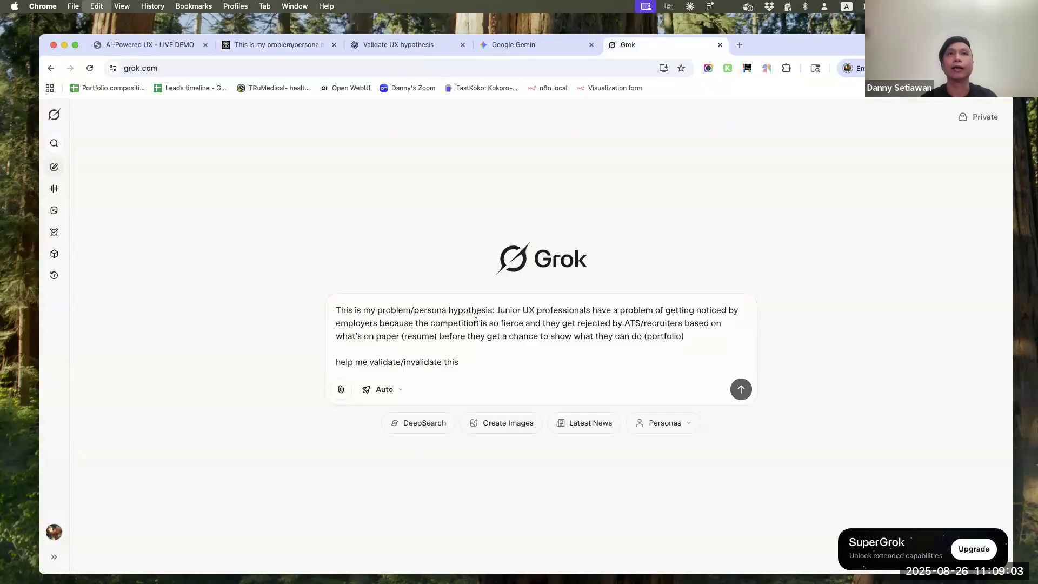
pyautogui.press('Return')
# Check the progress of ChatGPT's research reply and read the start of Gemini's research answer
pyautogui.click(404, 44)
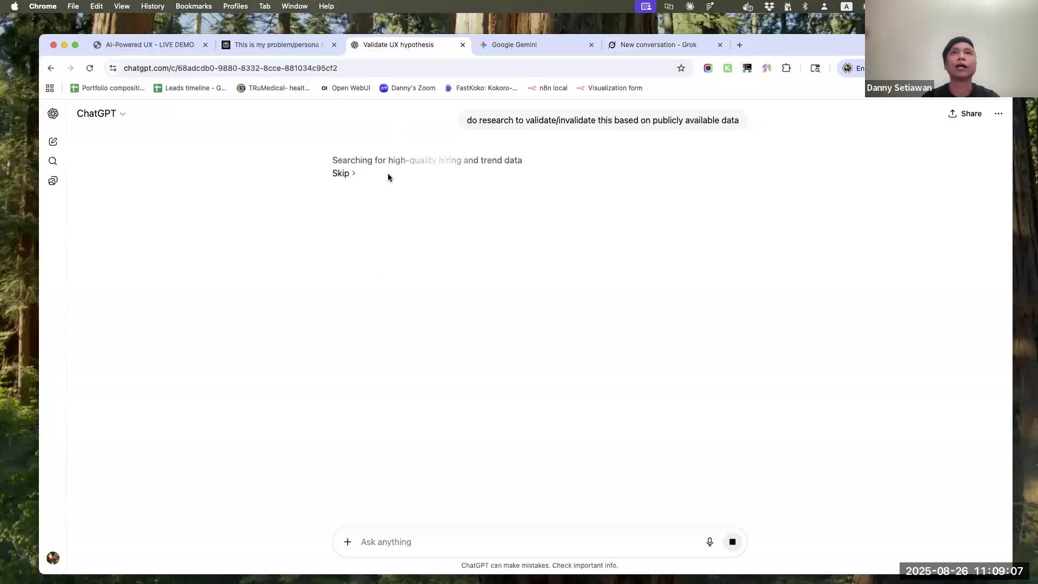
pyautogui.click(531, 46)
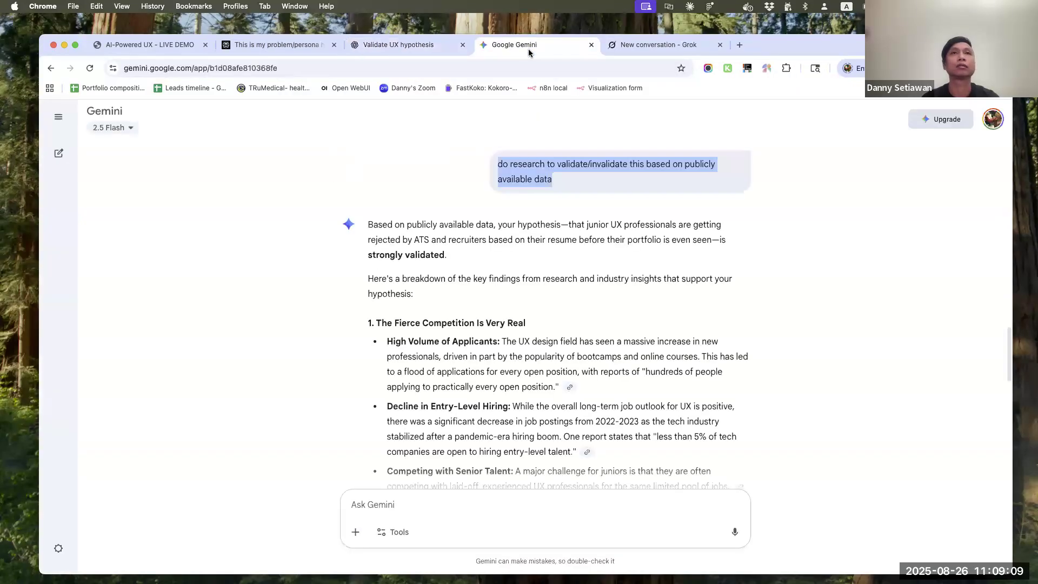
pyautogui.scroll(-1, 447, 339)
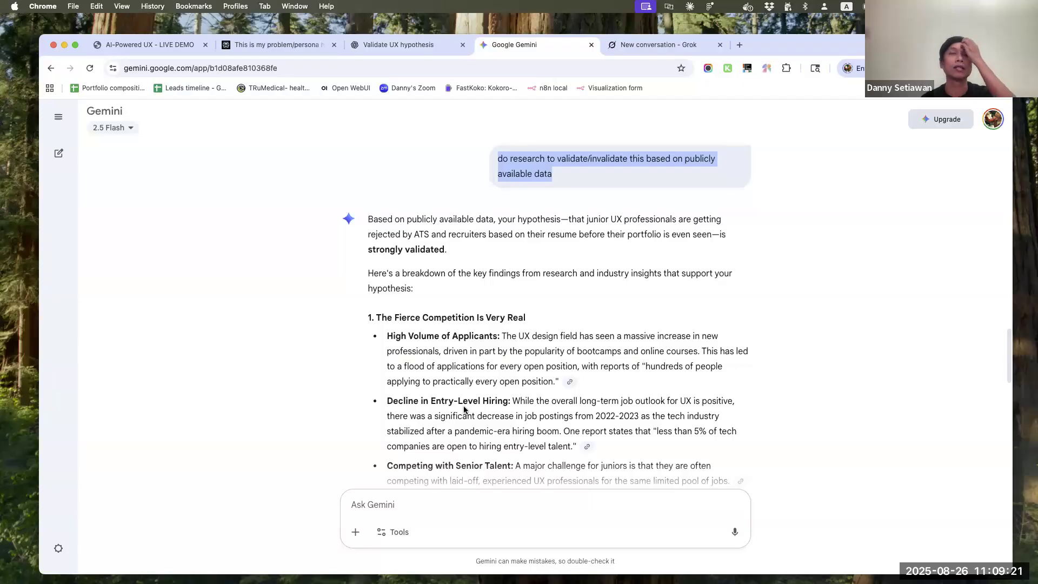
# Return to the end of Perplexity's answer and begin a follow-up reading "do more in-depth research on reddit and X to"
pyautogui.click(261, 47)
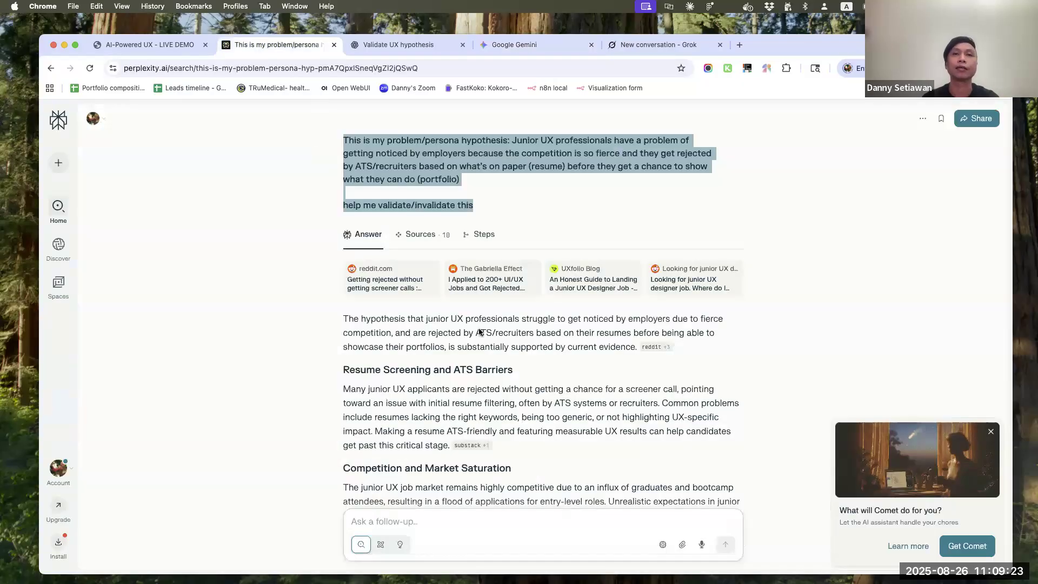
pyautogui.scroll(-15, 466, 433)
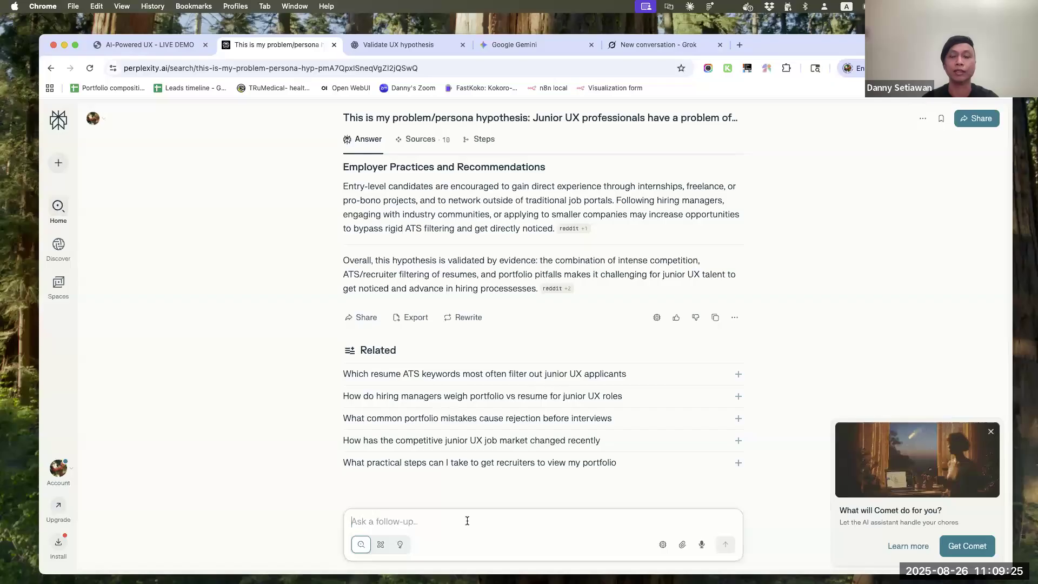
pyautogui.write('travel')
pyautogui.press('BackSpace')
pyautogui.press('BackSpace')
pyautogui.press('BackSpace')
pyautogui.press('BackSpace')
pyautogui.press('BackSpace')
pyautogui.press('BackSpace')
pyautogui.write('do')
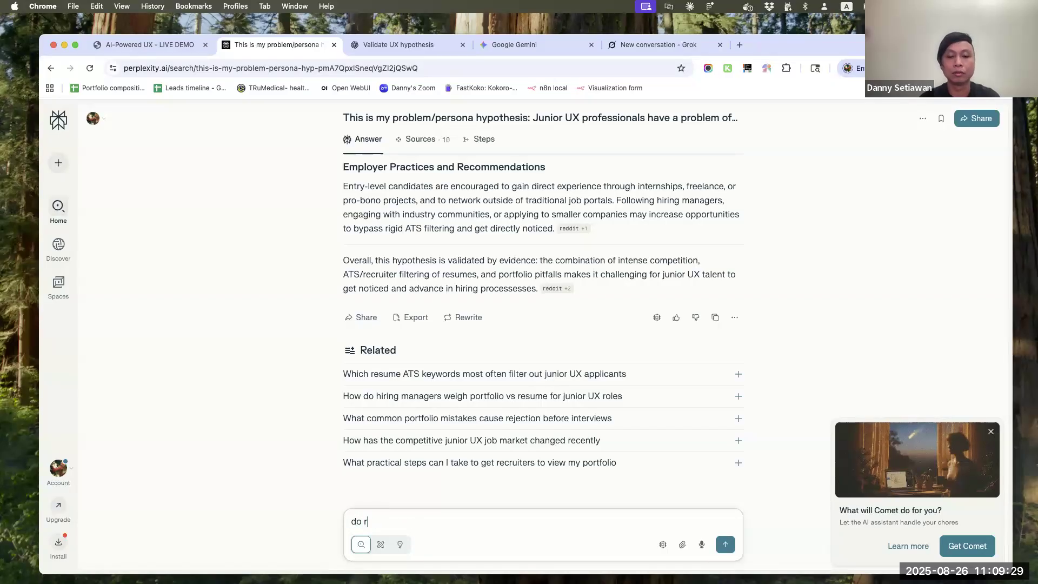
pyautogui.write(' more in-depth resea')
pyautogui.write('rch ')
pyautogui.write('on social')
pyautogui.press('BackSpace')
pyautogui.press('BackSpace')
pyautogui.press('BackSpace')
pyautogui.press('BackSpace')
pyautogui.write('reddit and X')
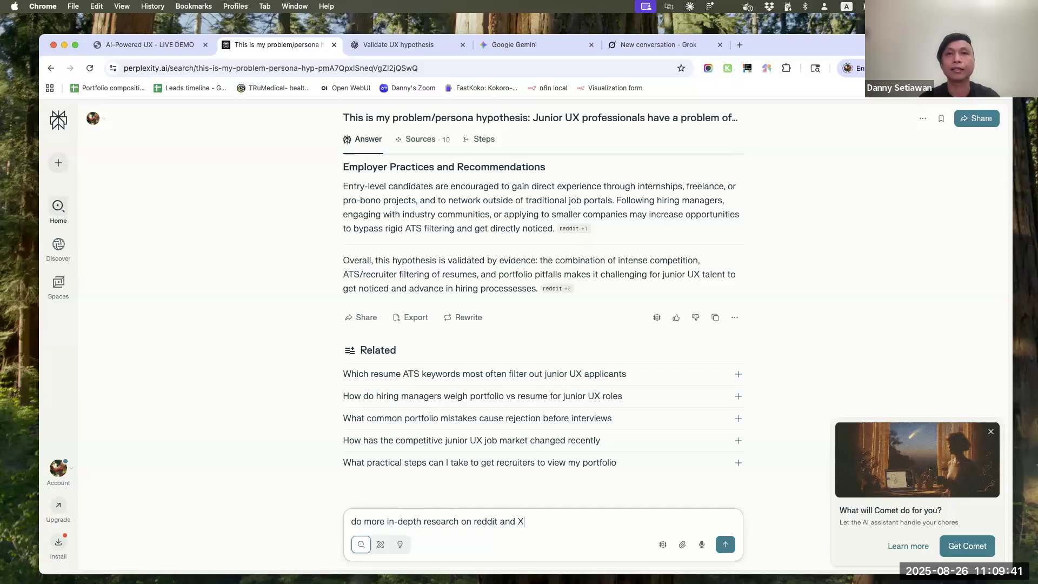
pyautogui.write(' to ')
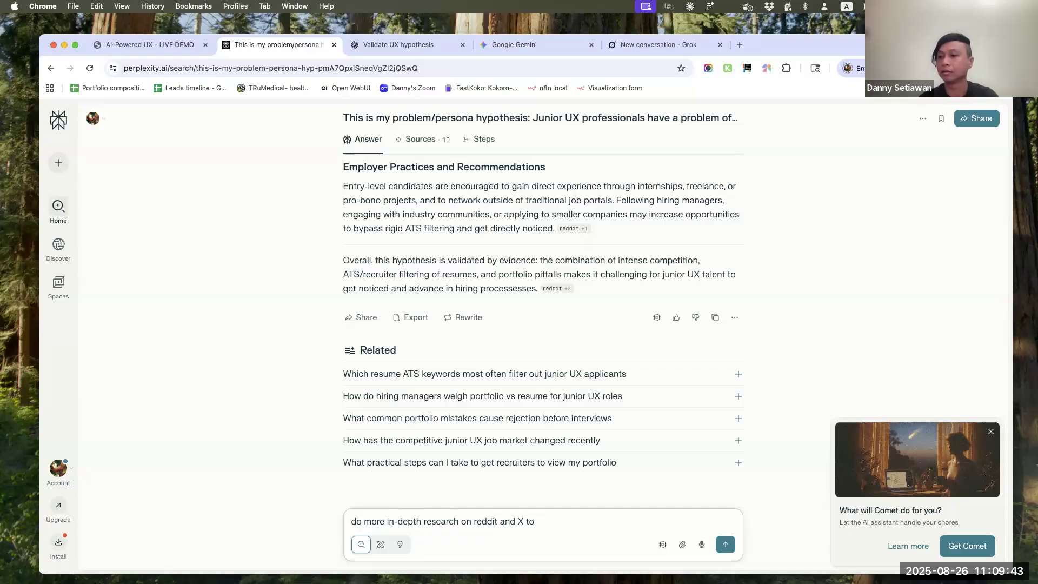
pyautogui.write('gather more inform')
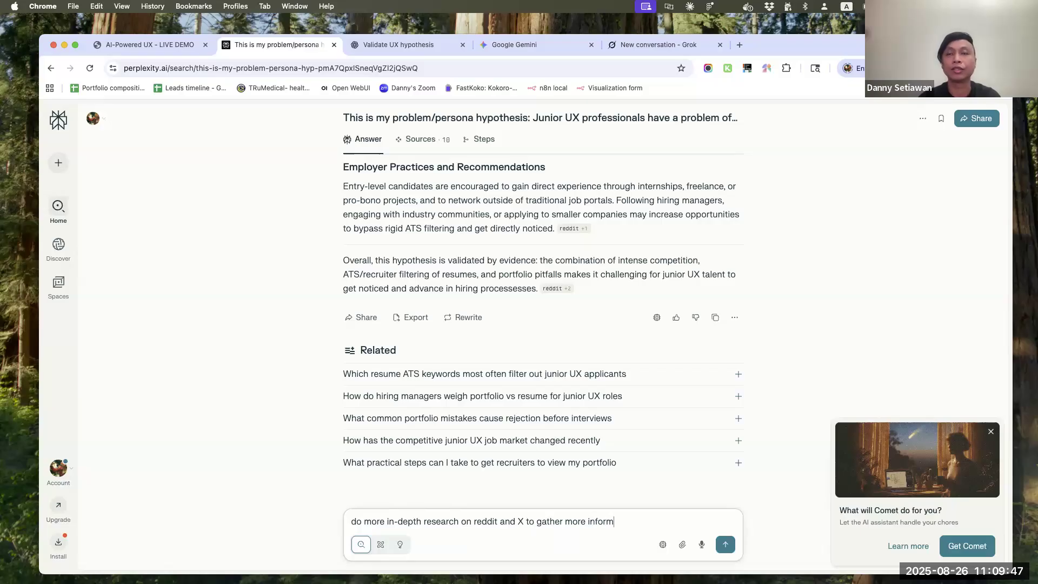
pyautogui.write('ation to deve')
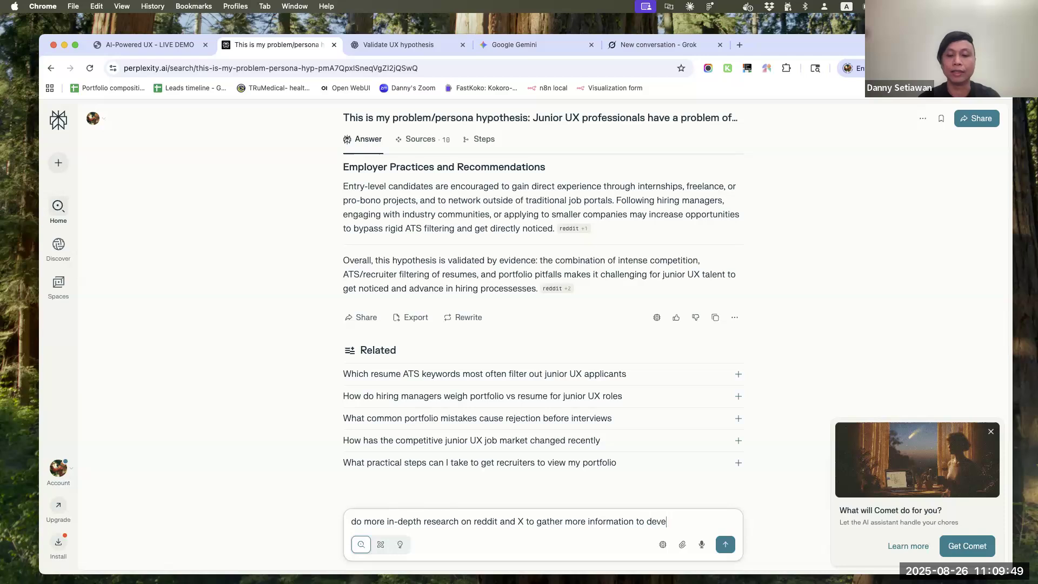
pyautogui.write('lop the main p')
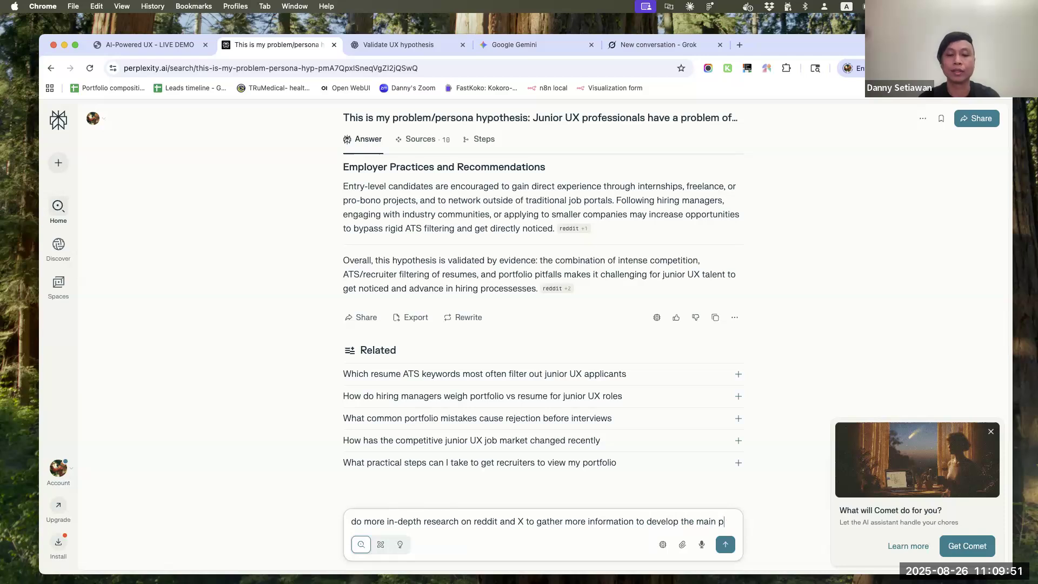
pyautogui.write('ersona')
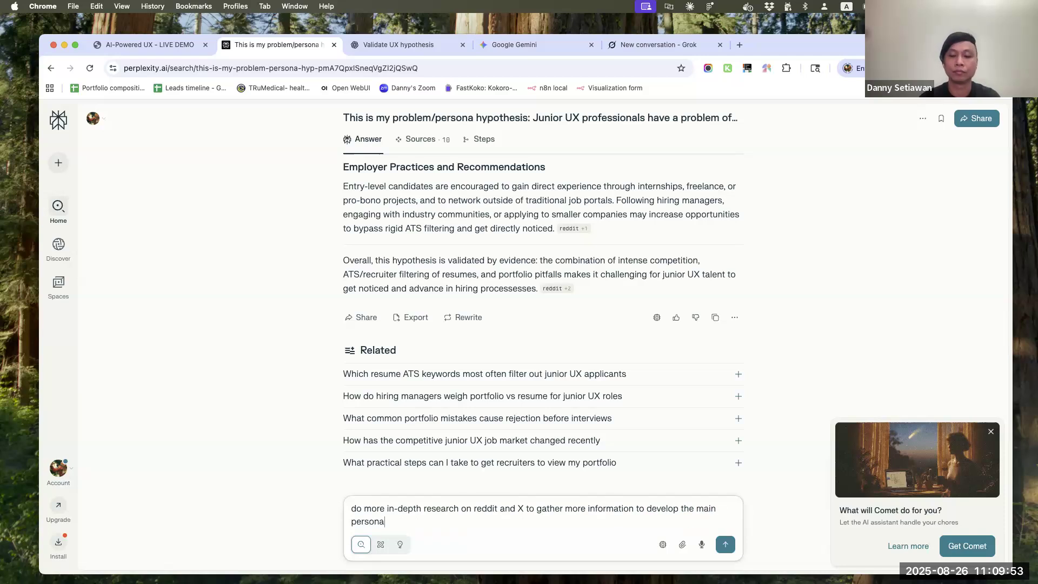
pyautogui.write('. Includ')
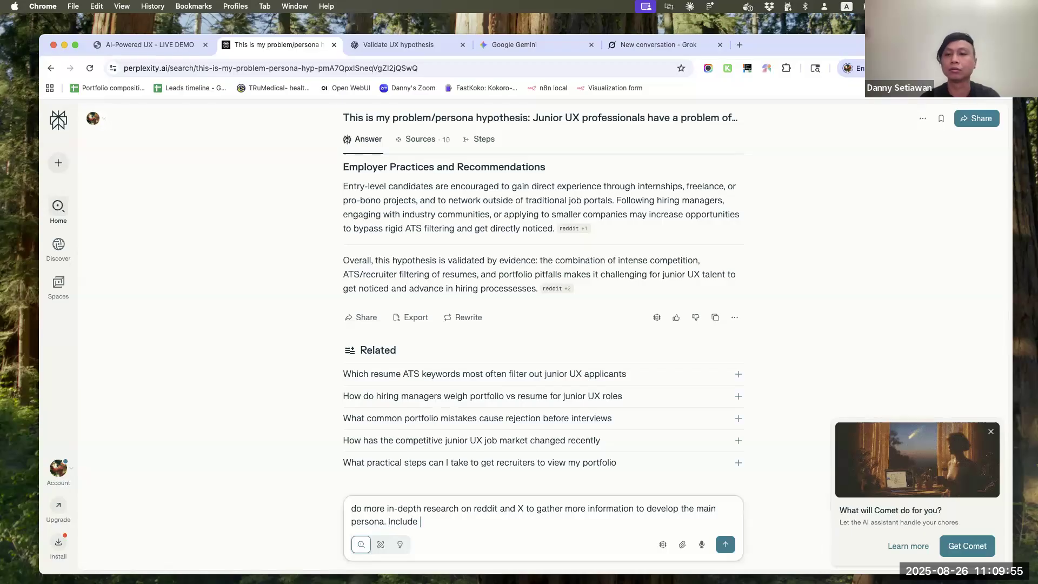
pyautogui.write('e')
# Add "Include quotes and how they describe the pain points and solutions they've tried" to the follow-up as a new sentence and send it
pyautogui.click(533, 528)
pyautogui.write('q')
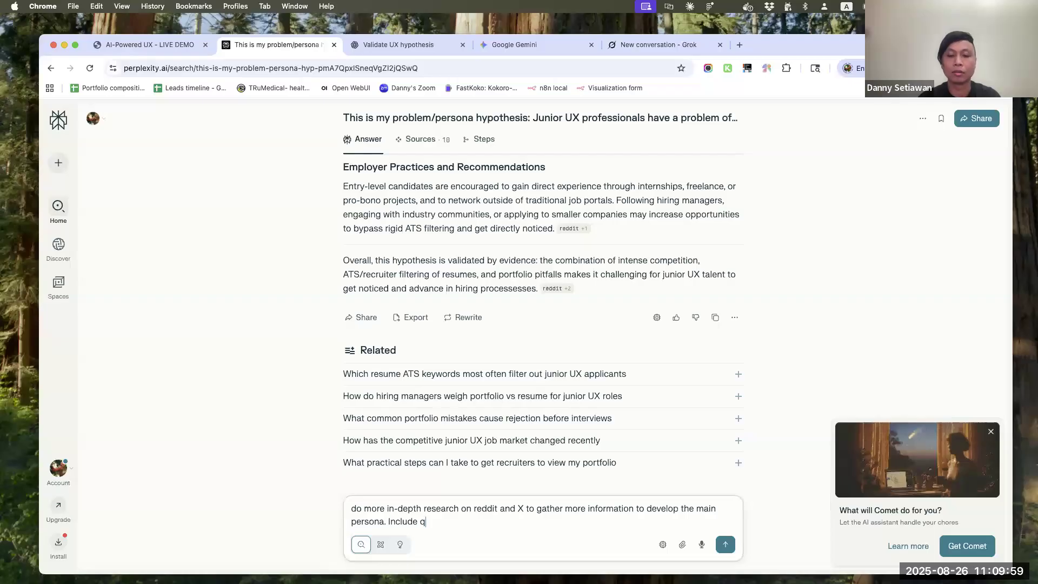
pyautogui.write('uotes and how they')
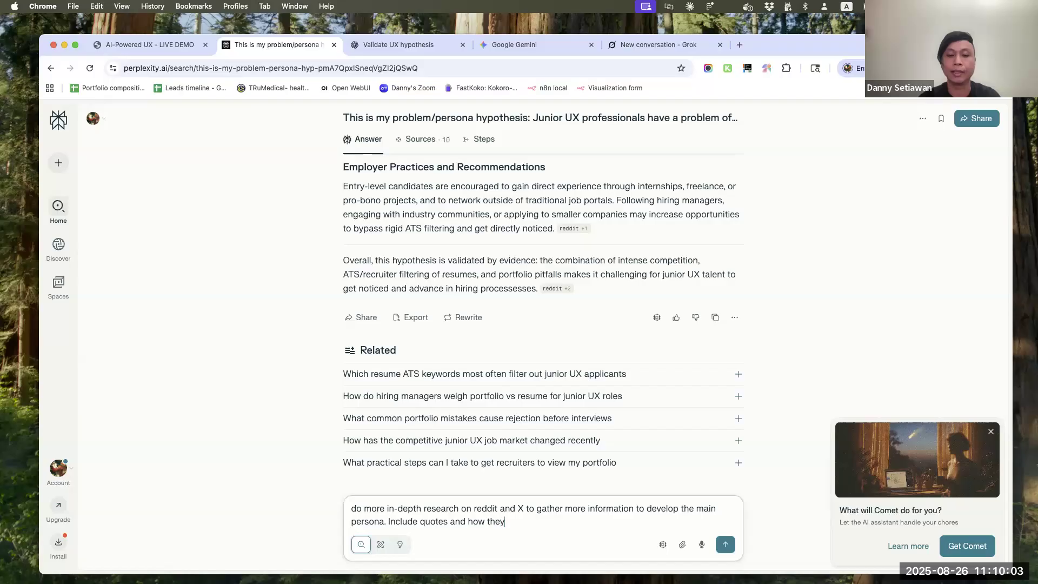
pyautogui.write('r descri')
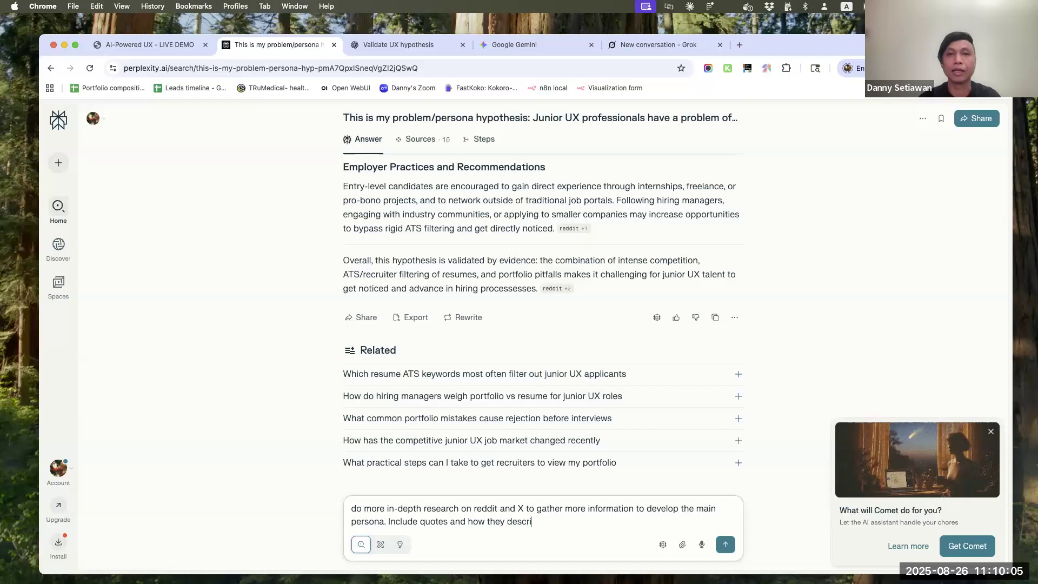
pyautogui.write('be the pain point')
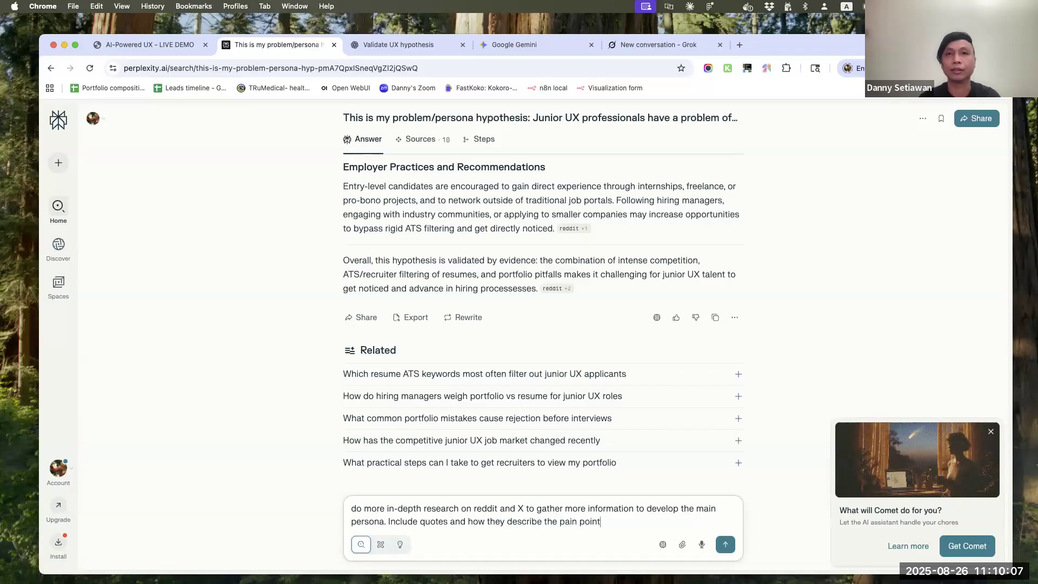
pyautogui.write("s and solutions they've tried")
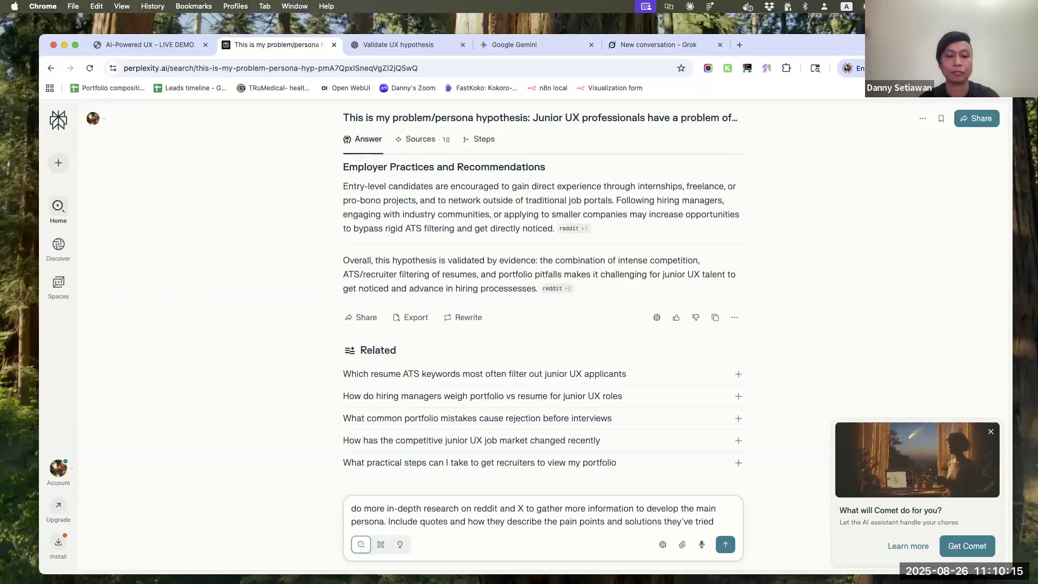
pyautogui.press('Return')
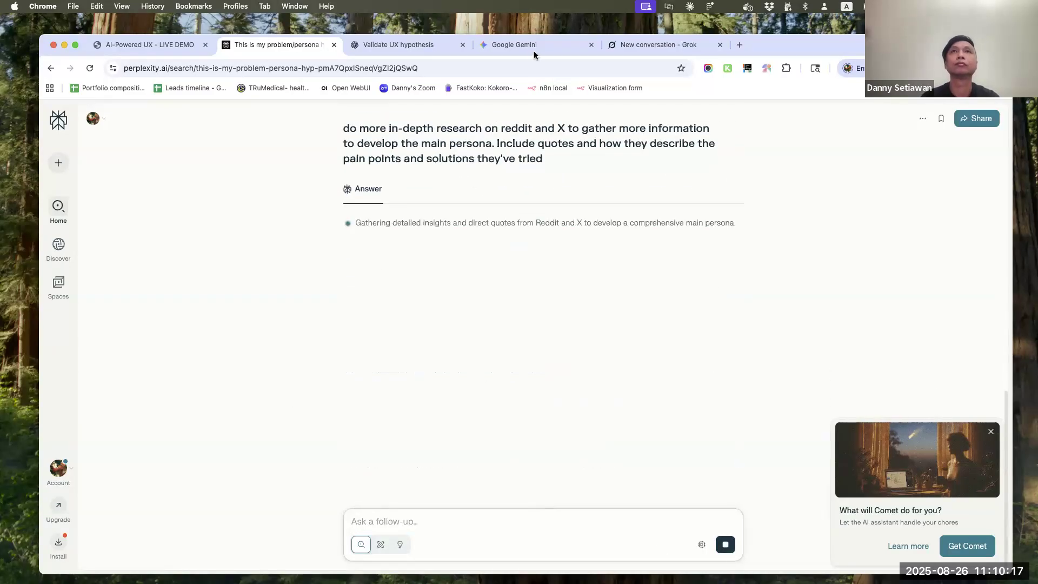
# Skim Gemini's research answer to its conclusion and send Gemini the same in-depth Reddit and X persona follow-up
pyautogui.click(533, 48)
pyautogui.scroll(-15, 468, 366)
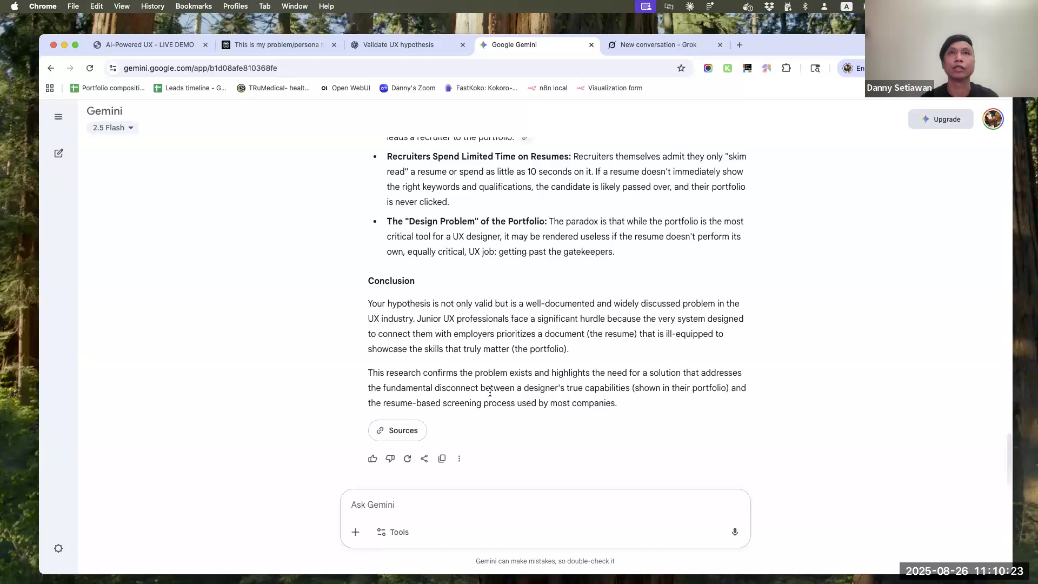
pyautogui.scroll(3, 490, 392)
pyautogui.scroll(-3, 490, 391)
pyautogui.press('super+v')
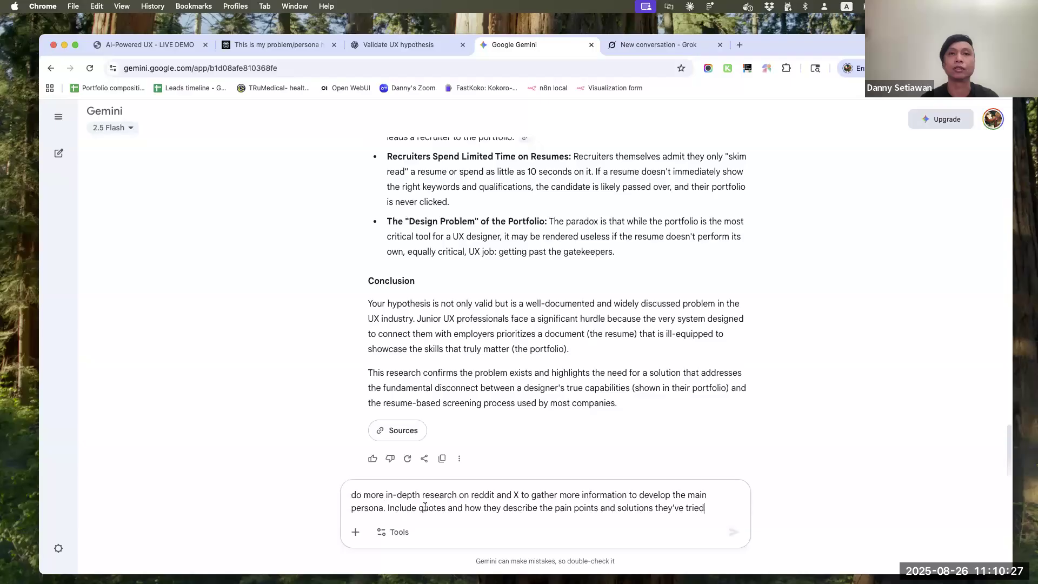
pyautogui.press('Return')
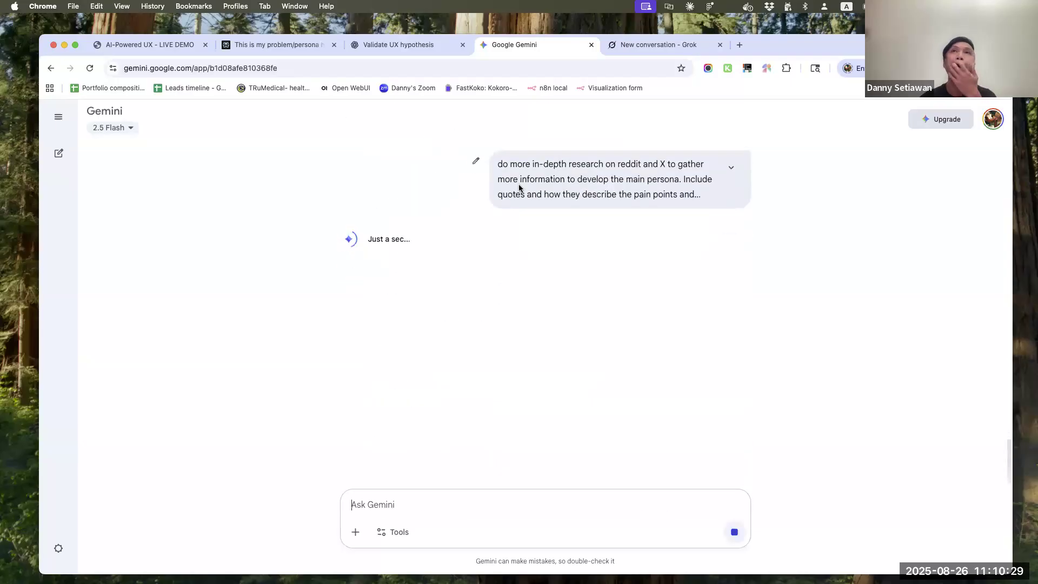
# Skim Grok's validation answer through to its recommendations and send Grok the same in-depth Reddit and X persona follow-up
pyautogui.click(663, 45)
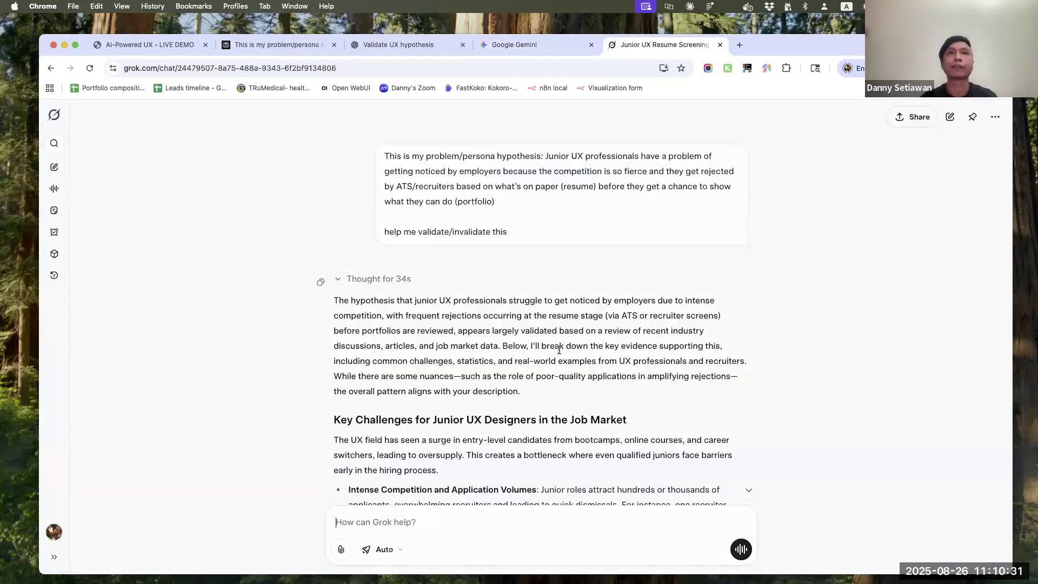
pyautogui.scroll(-3, 559, 350)
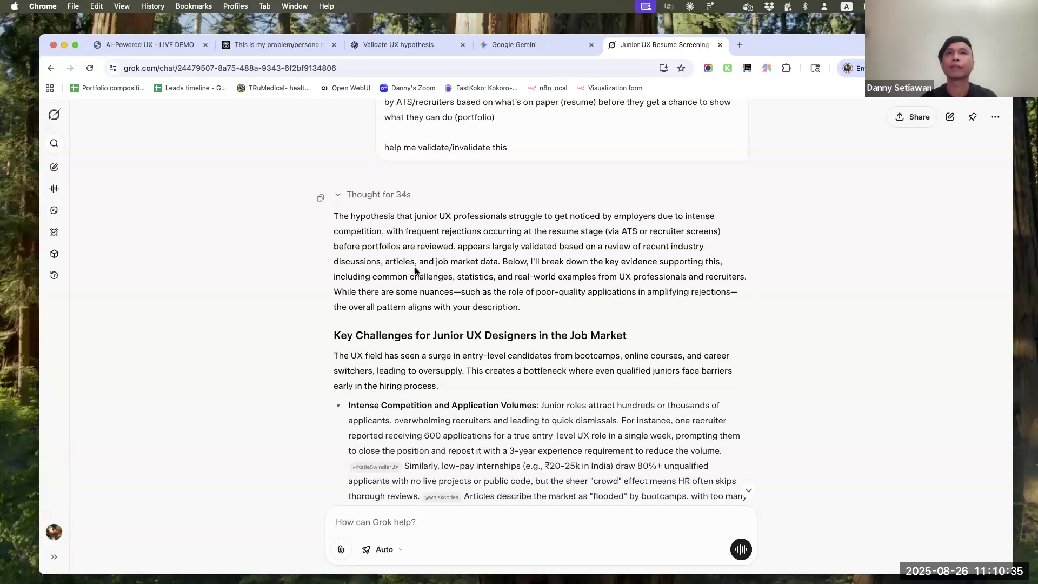
pyautogui.moveTo(497, 248); pyautogui.dragTo(591, 248)
pyautogui.scroll(-15, 592, 248)
pyautogui.scroll(5, 592, 249)
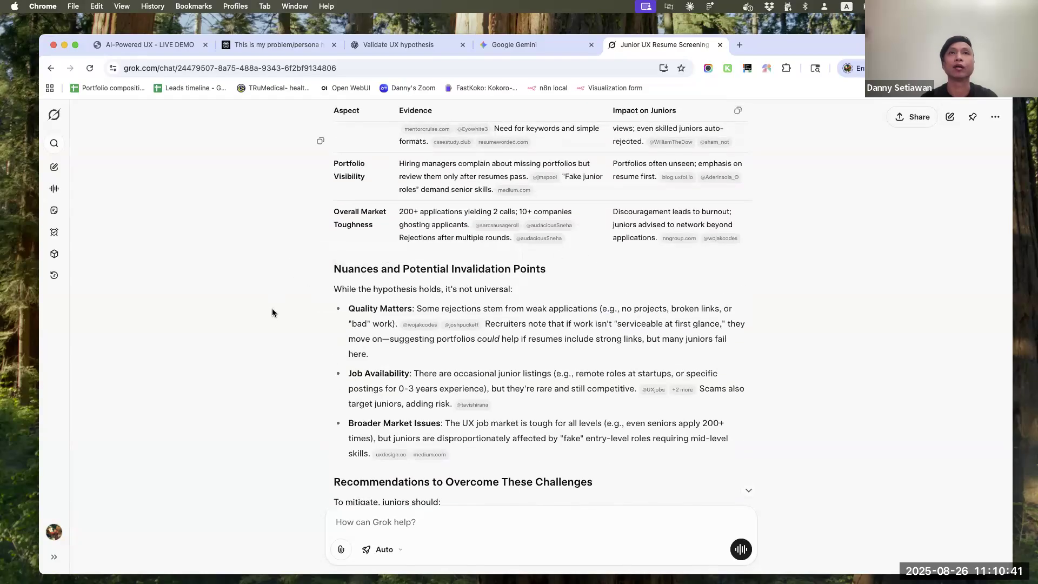
pyautogui.scroll(3, 272, 312)
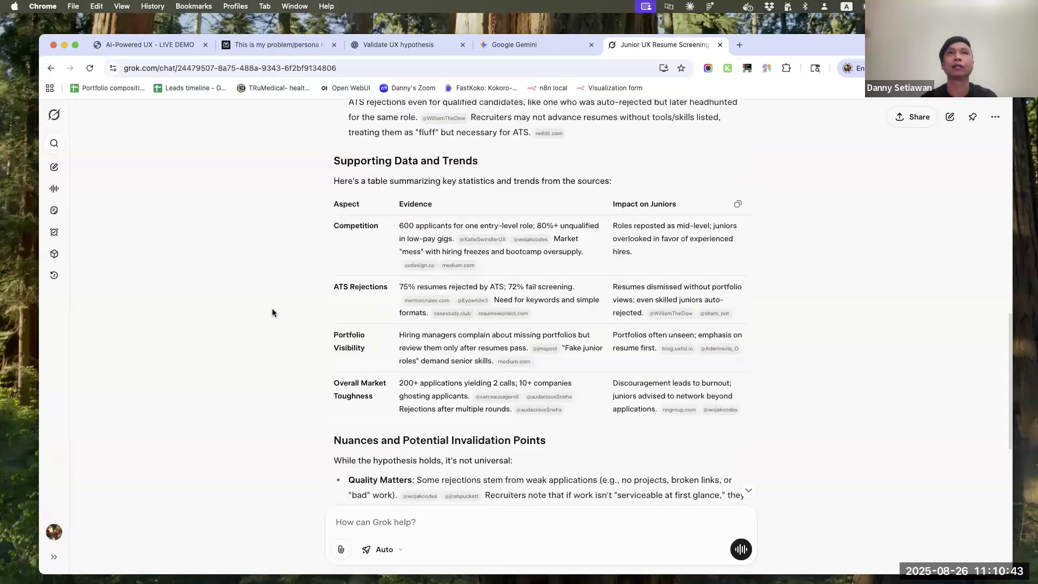
pyautogui.scroll(-10, 272, 308)
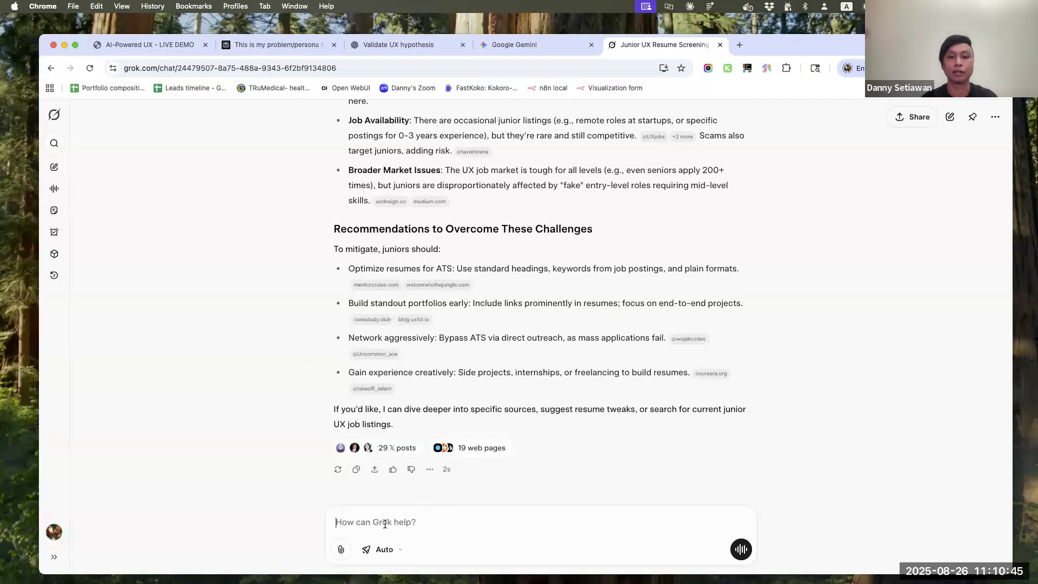
pyautogui.write("do more in-depth research on reddit and X to gather more information to develop the main persona. Include quotes and how they describe the pain points and solutions they've tried")
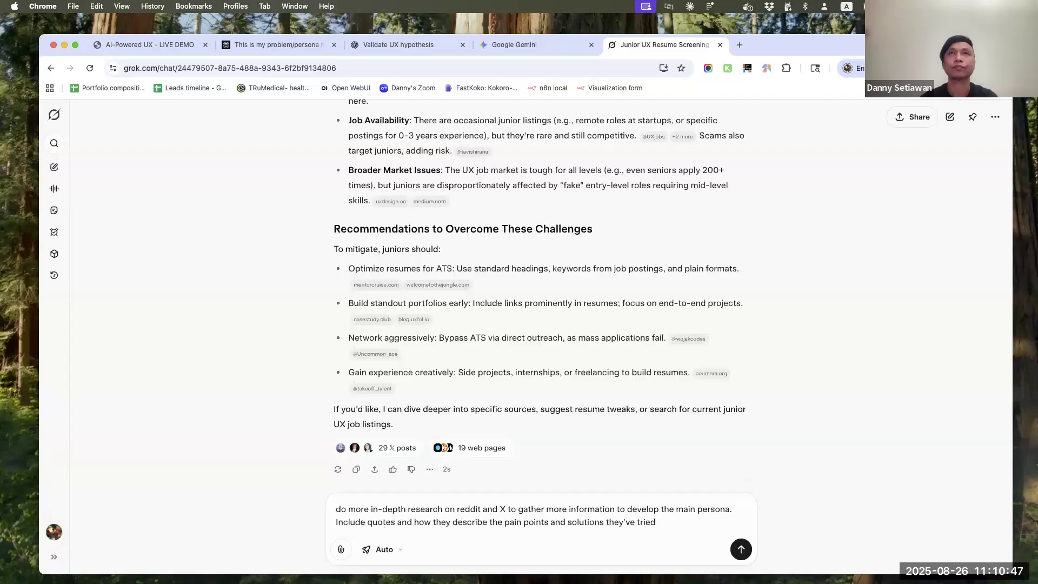
pyautogui.press('Return')
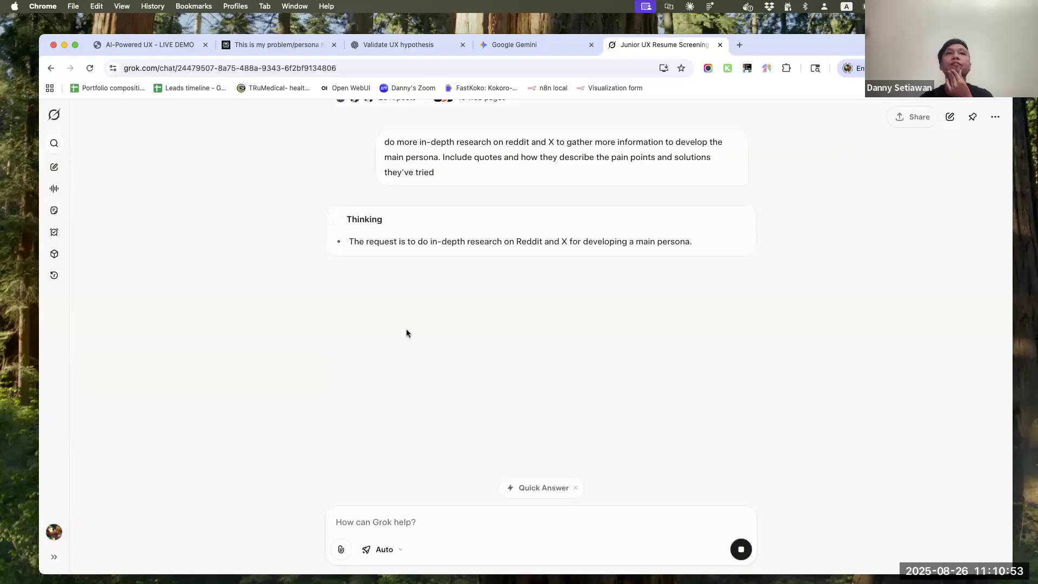
# Read Perplexity's answer to the Reddit and X follow-up, covering the quoted pain points and the solutions tried
pyautogui.click(256, 46)
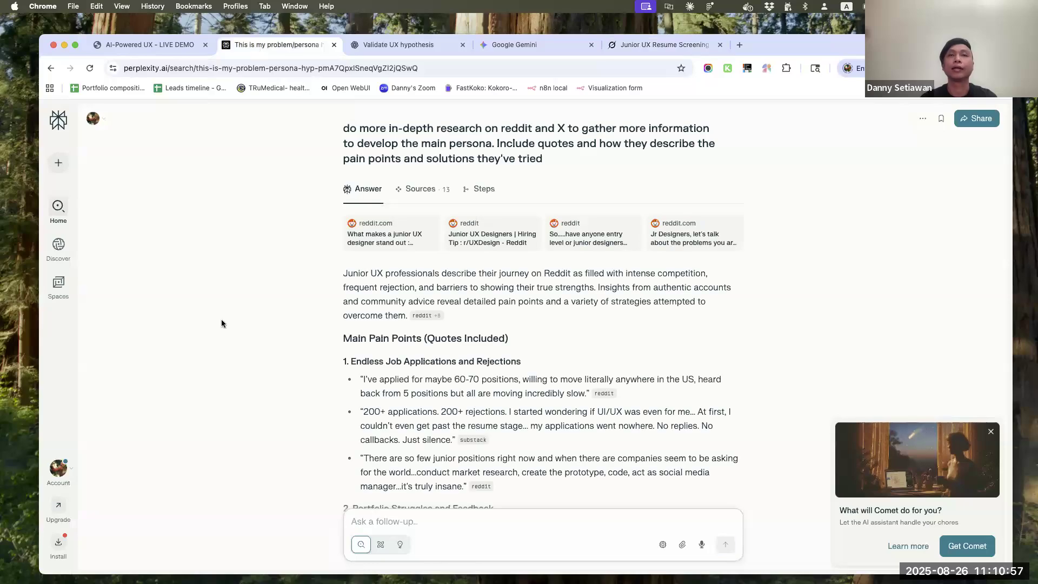
pyautogui.scroll(-15, 332, 342)
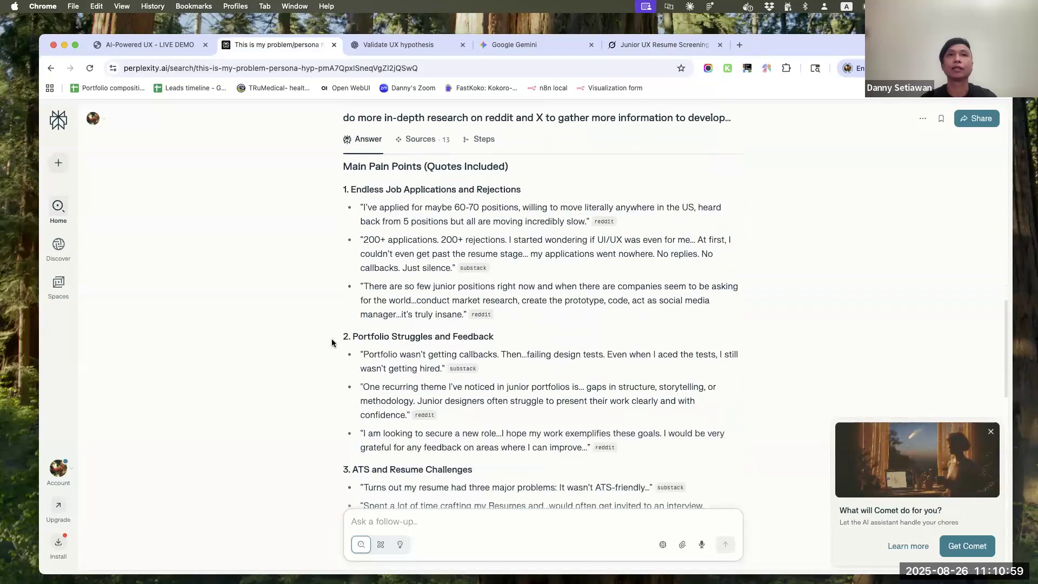
pyautogui.scroll(-2, 332, 343)
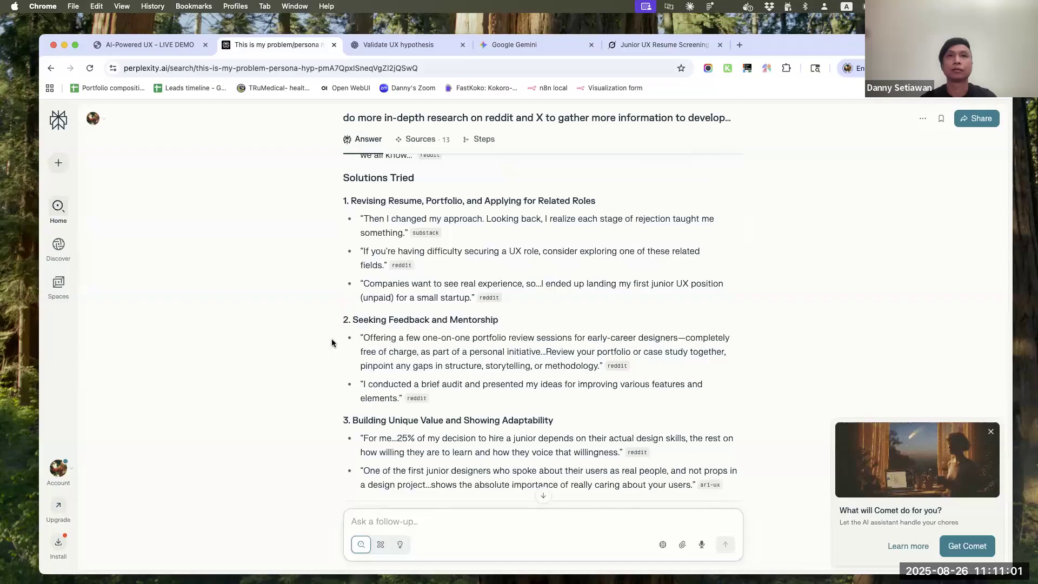
pyautogui.scroll(-10, 332, 342)
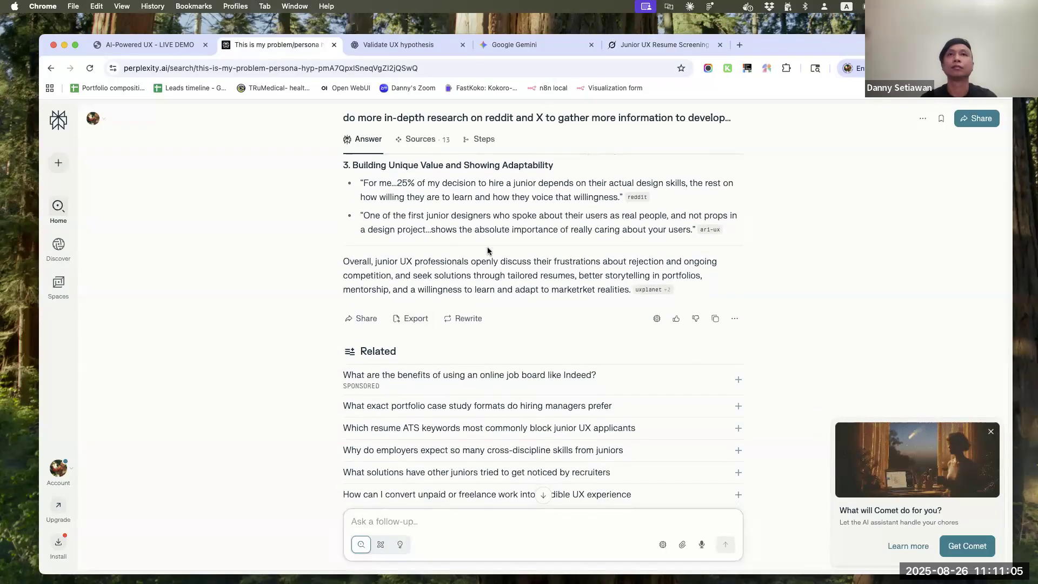
pyautogui.scroll(12, 497, 273)
pyautogui.scroll(15, 496, 271)
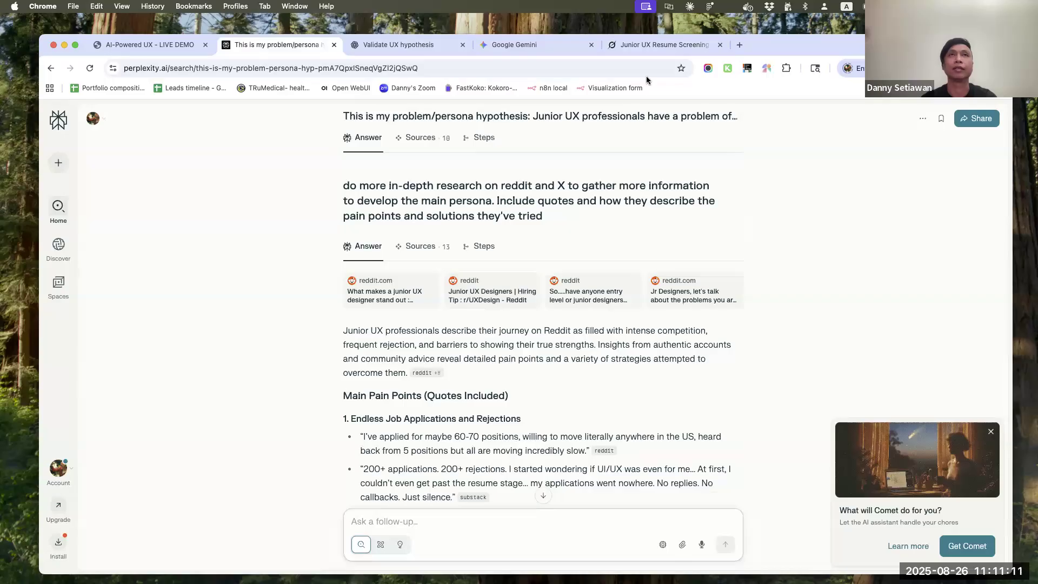
# Check Gemini's persona answer, the end of the ChatGPT conversation and Grok's progress on the follow-up research
pyautogui.click(515, 43)
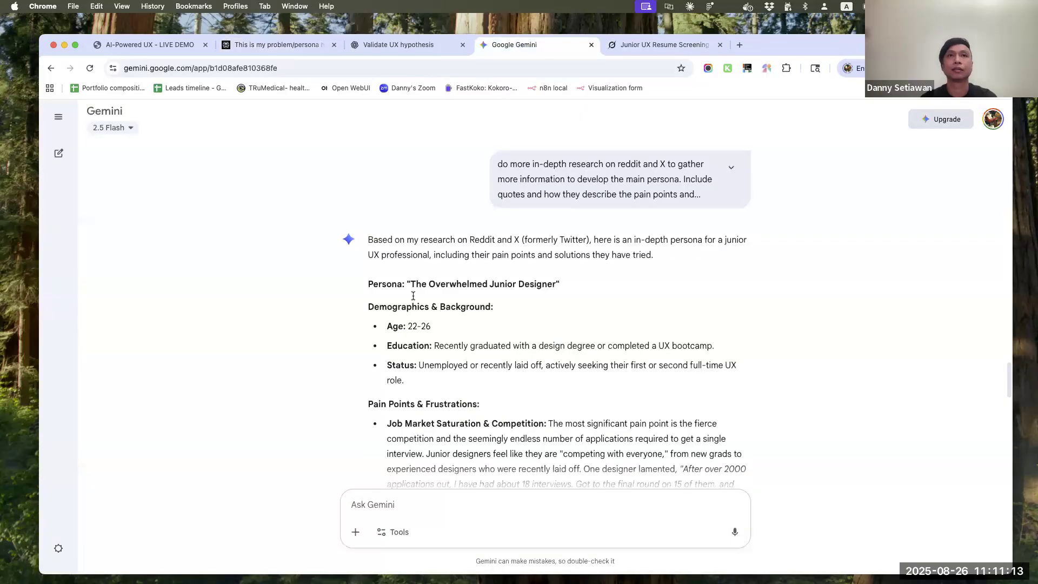
pyautogui.scroll(-20, 398, 335)
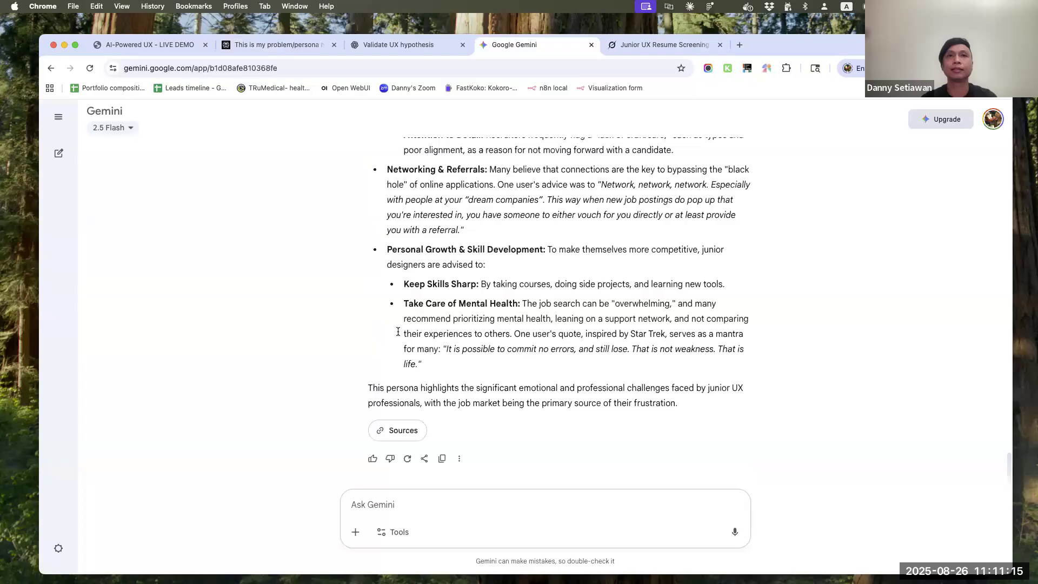
pyautogui.click(401, 40)
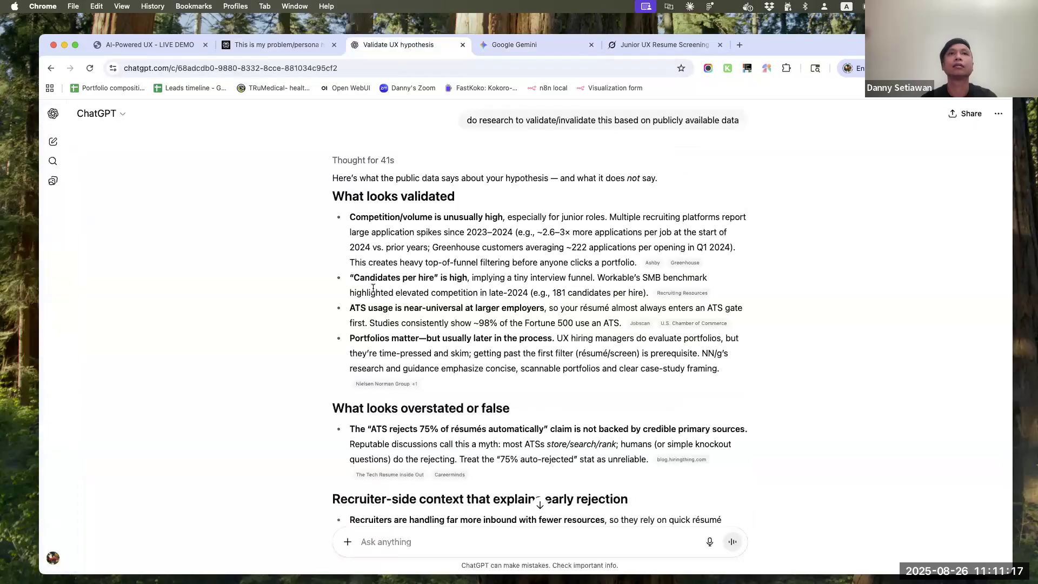
pyautogui.scroll(-10, 373, 288)
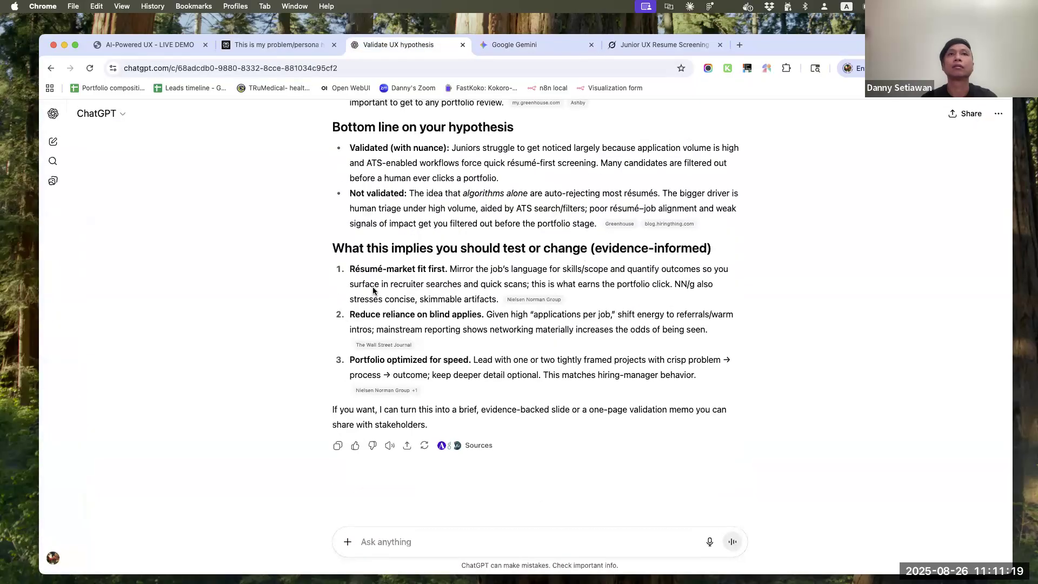
pyautogui.scroll(3, 373, 290)
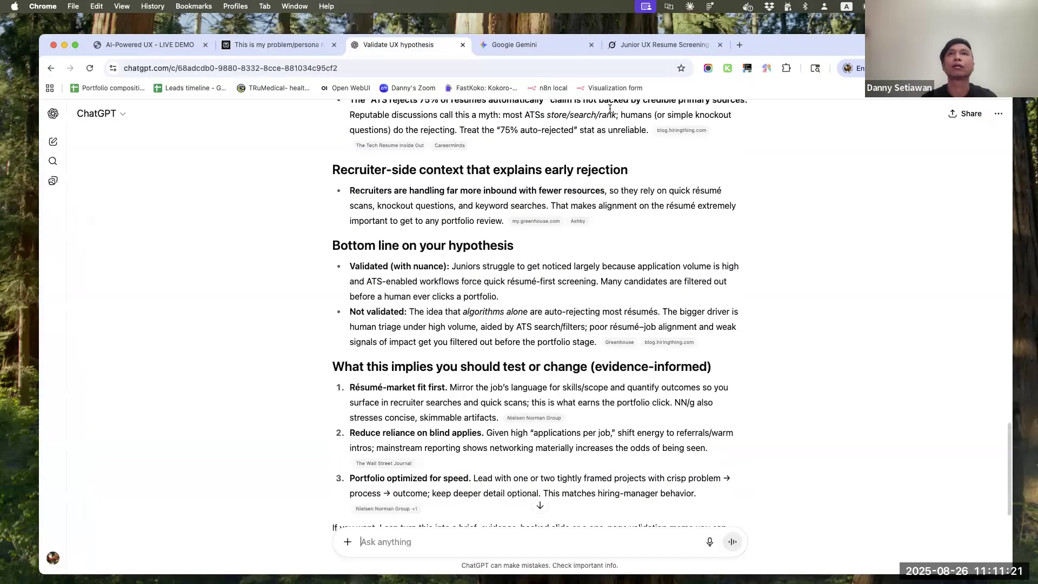
pyautogui.click(654, 42)
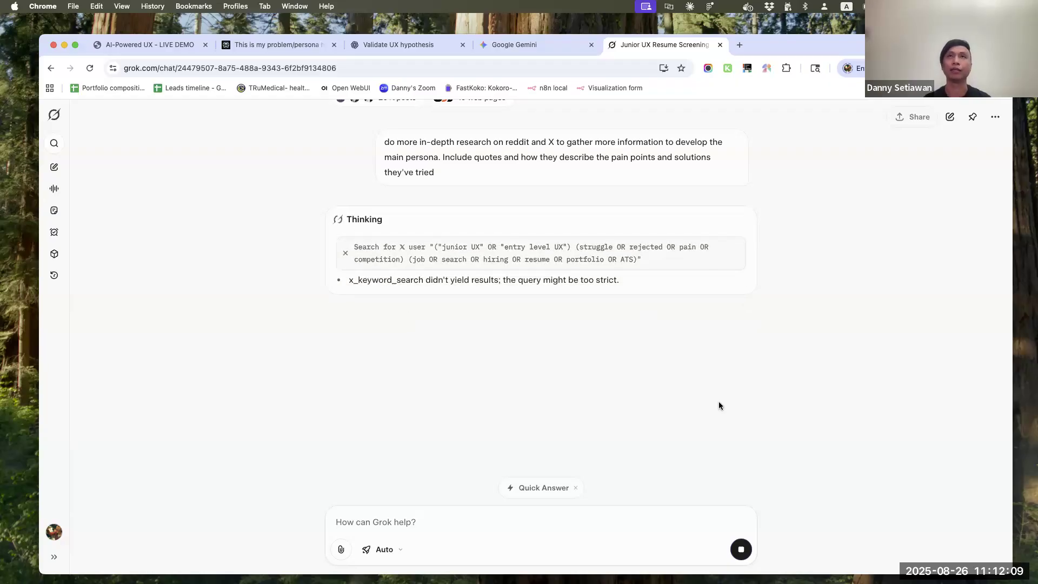
# Copy the in-depth Reddit and X persona follow-up from Perplexity and send it in the ChatGPT hypothesis conversation
pyautogui.click(554, 44)
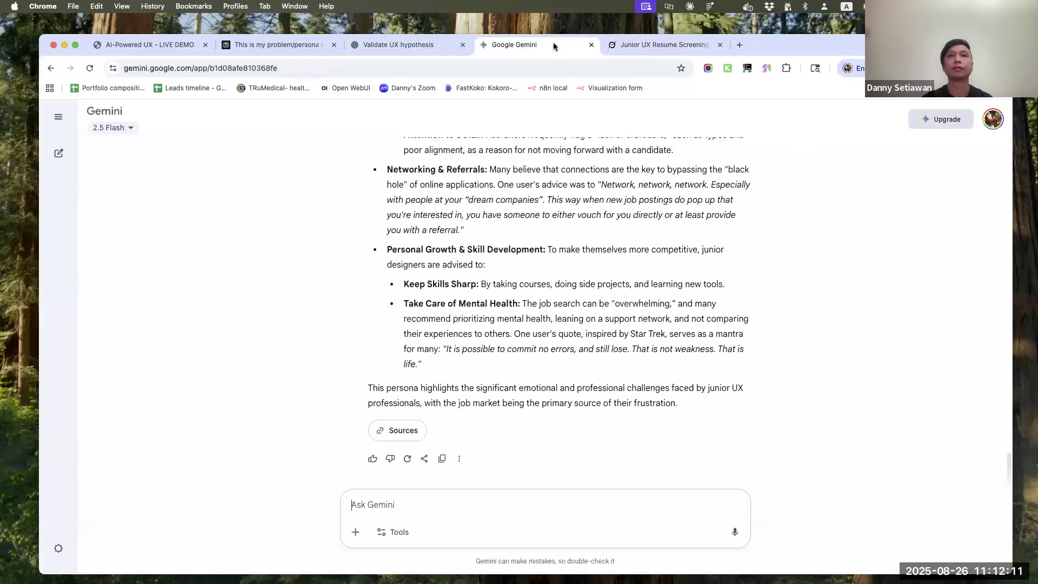
pyautogui.click(394, 48)
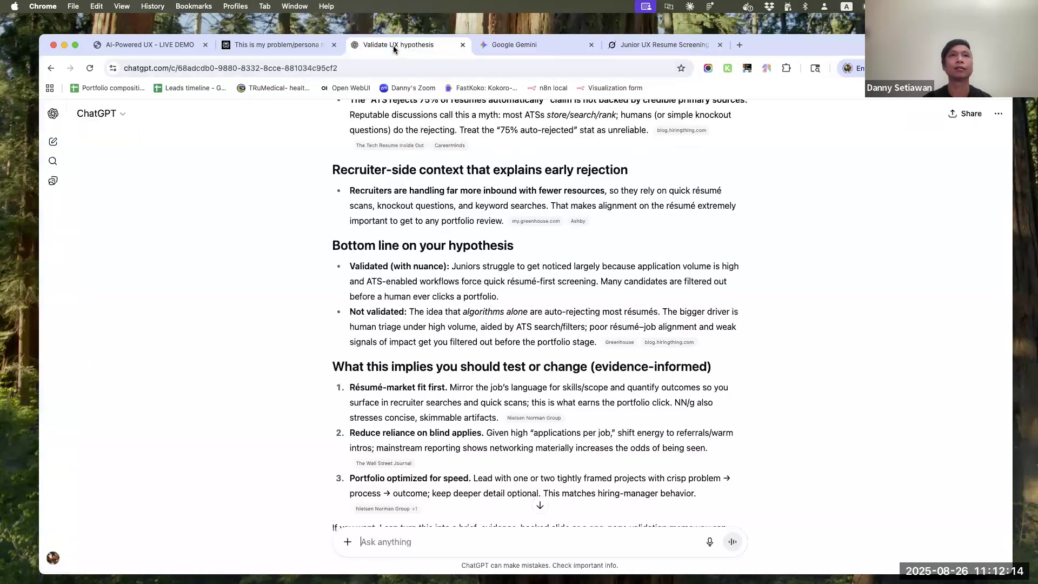
pyautogui.click(265, 45)
pyautogui.scroll(-1, 400, 399)
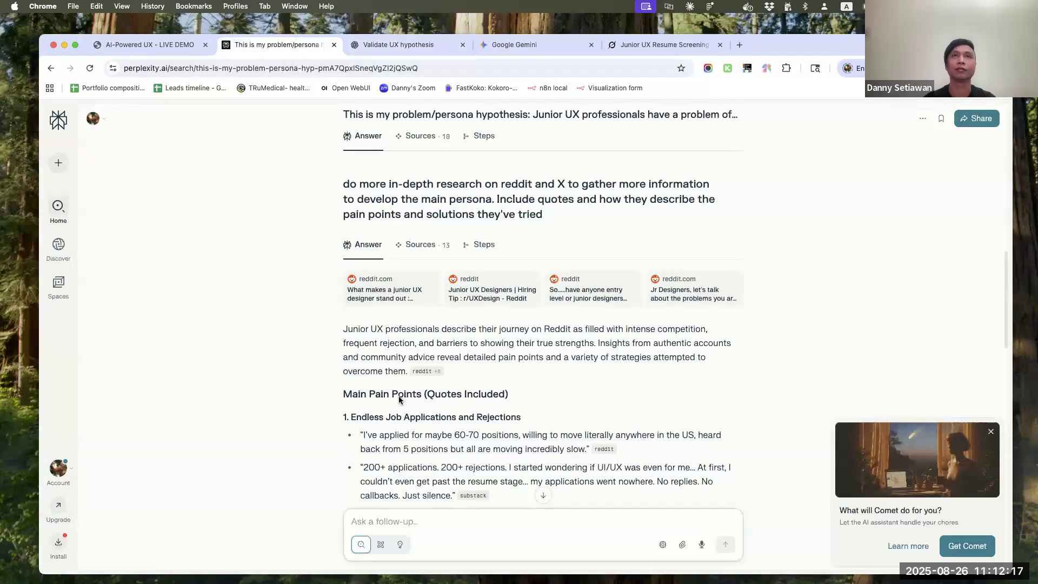
pyautogui.moveTo(554, 213); pyautogui.dragTo(333, 181)
pyautogui.press('super+c')
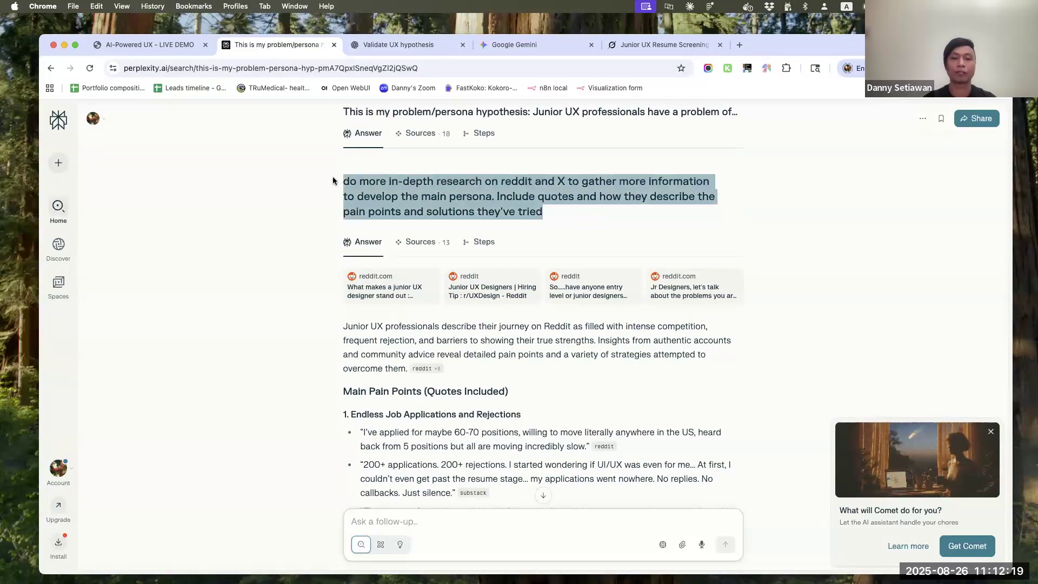
pyautogui.click(413, 44)
pyautogui.scroll(-3, 422, 495)
pyautogui.click(423, 542)
pyautogui.press('super+v')
pyautogui.press('Return')
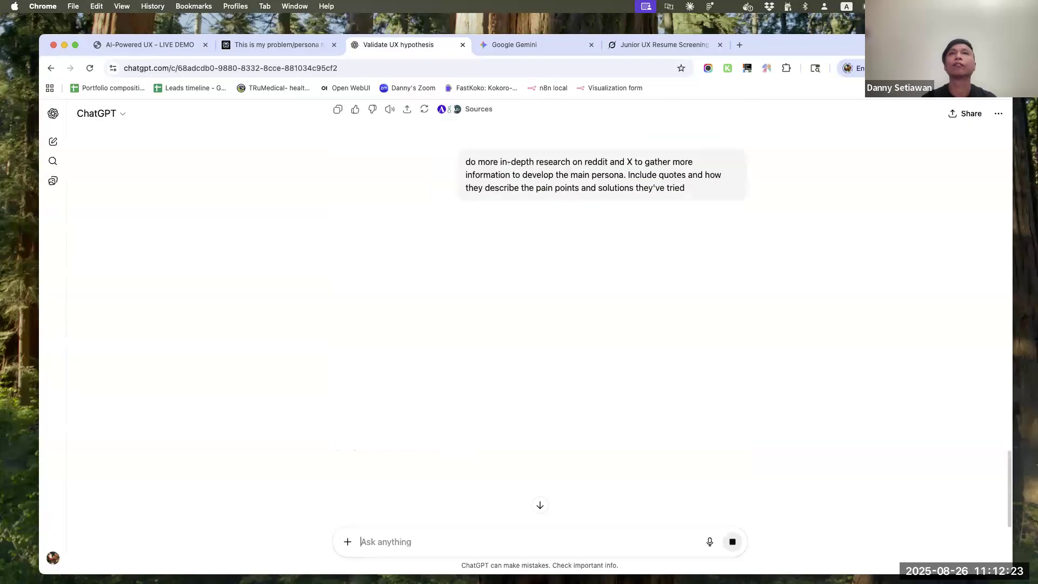
# Examine Grok's persona profile and its key pain points table with supporting Reddit and X quotes
pyautogui.click(644, 45)
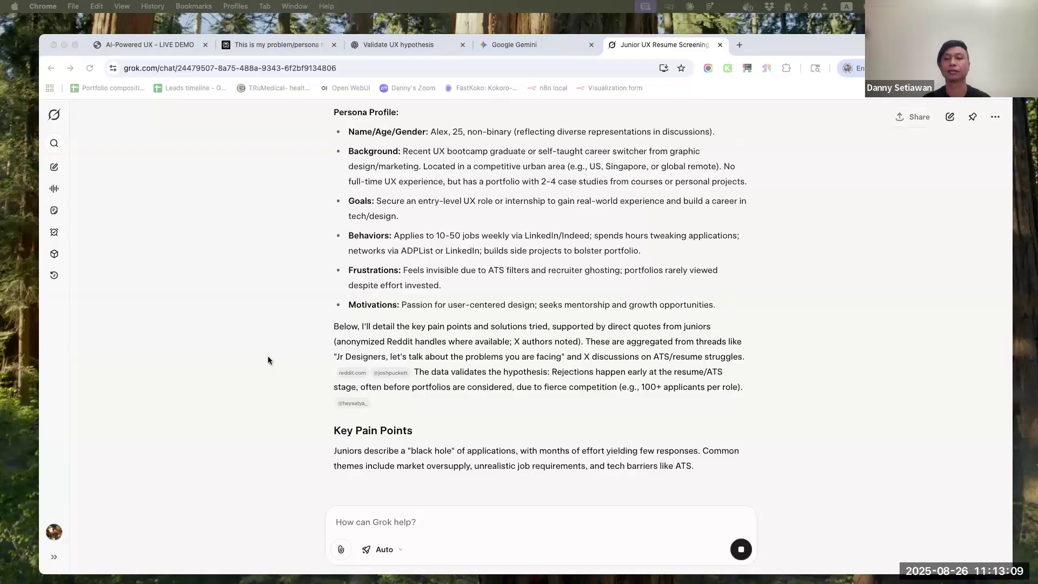
pyautogui.scroll(6, 267, 359)
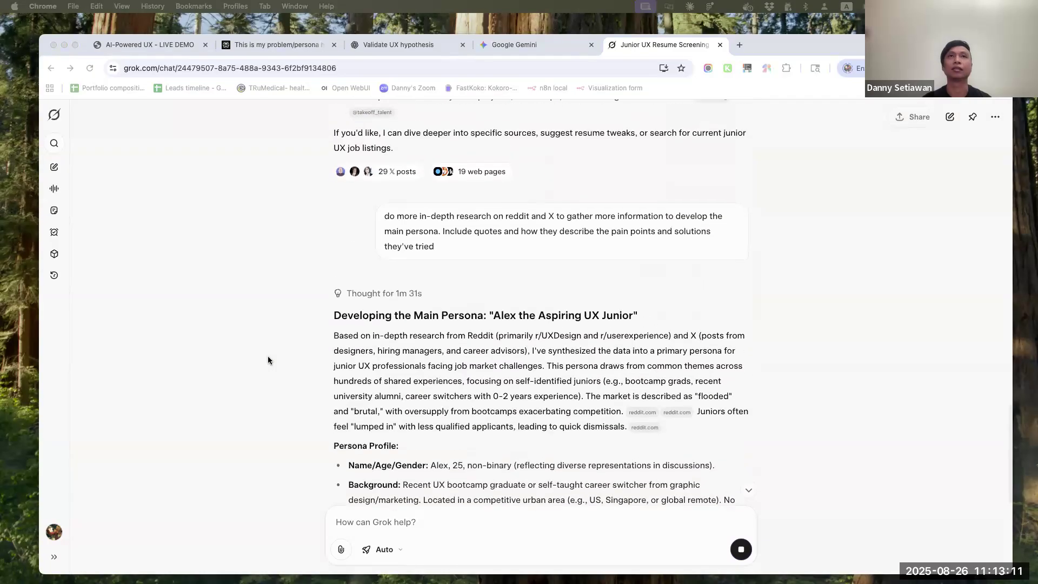
pyautogui.scroll(-7, 267, 360)
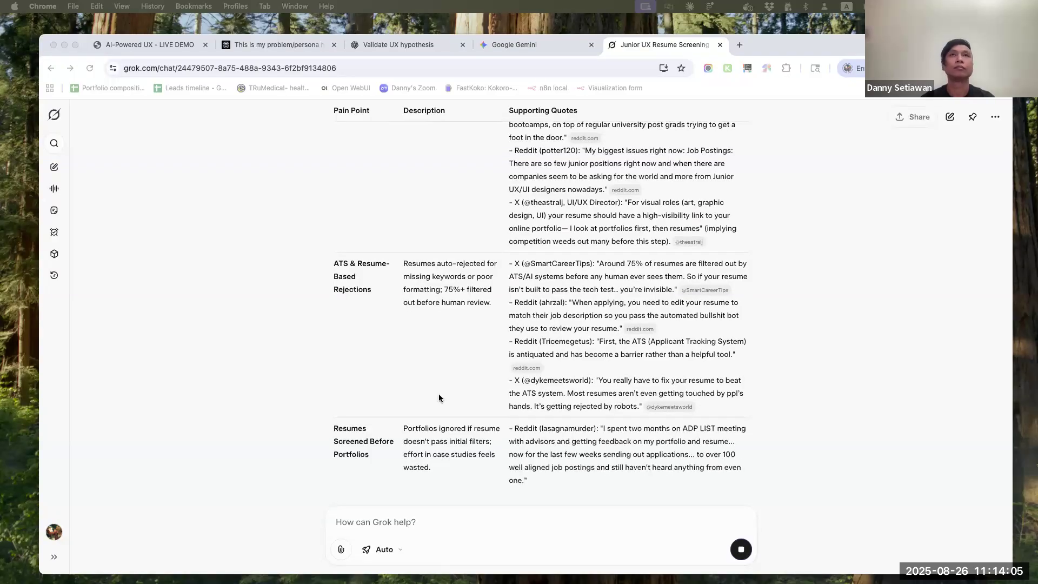
pyautogui.scroll(5, 439, 393)
pyautogui.scroll(10, 439, 394)
pyautogui.scroll(-15, 439, 394)
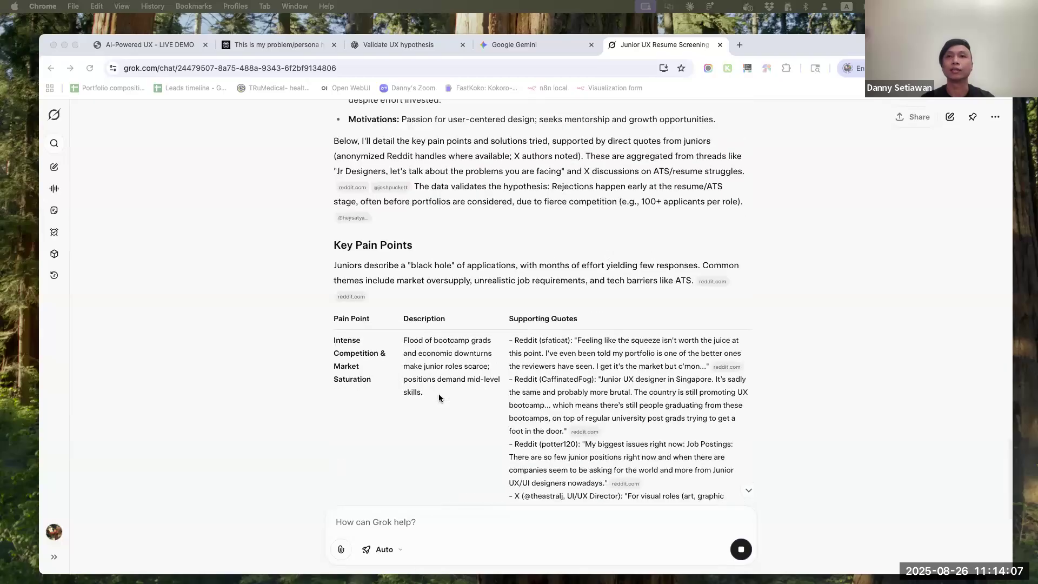
# Revisit the persona follow-up answers in Perplexity and Gemini
pyautogui.click(280, 44)
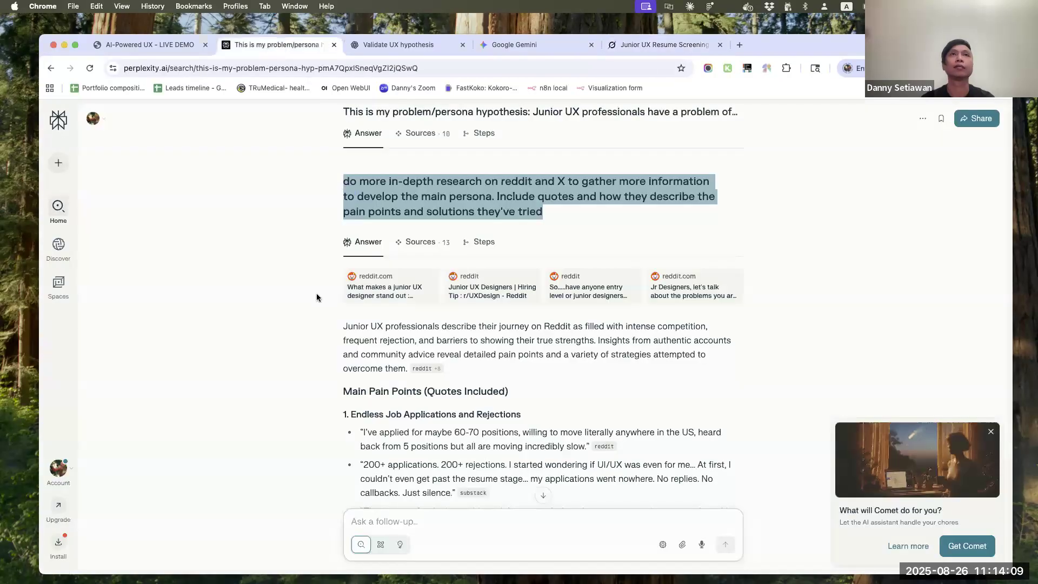
pyautogui.scroll(-15, 382, 355)
pyautogui.click(511, 46)
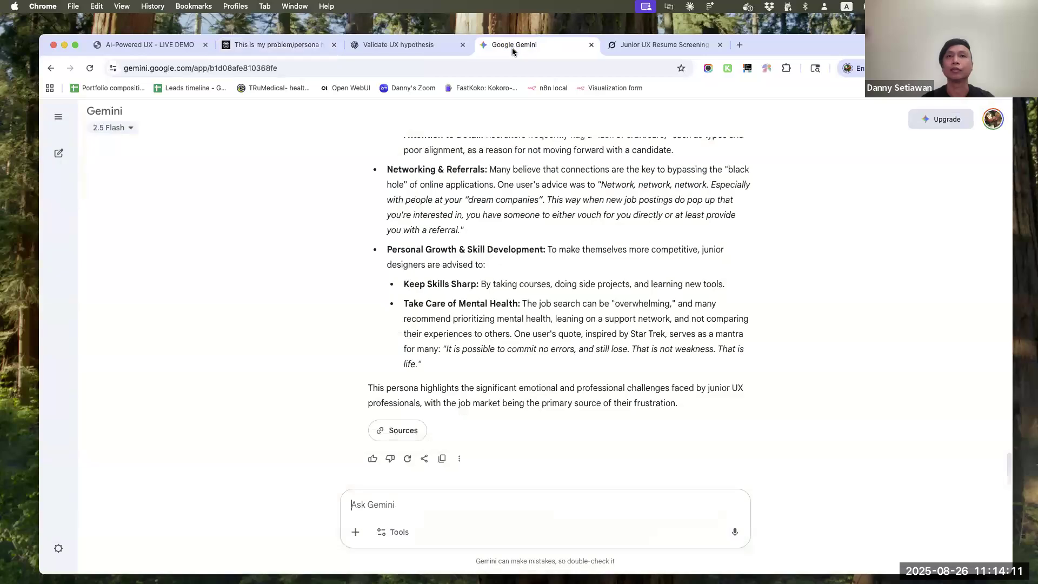
# Review ChatGPT's follow-up research, covering the solutions tried, the synthesized main persona and the proposed next actions
pyautogui.click(394, 39)
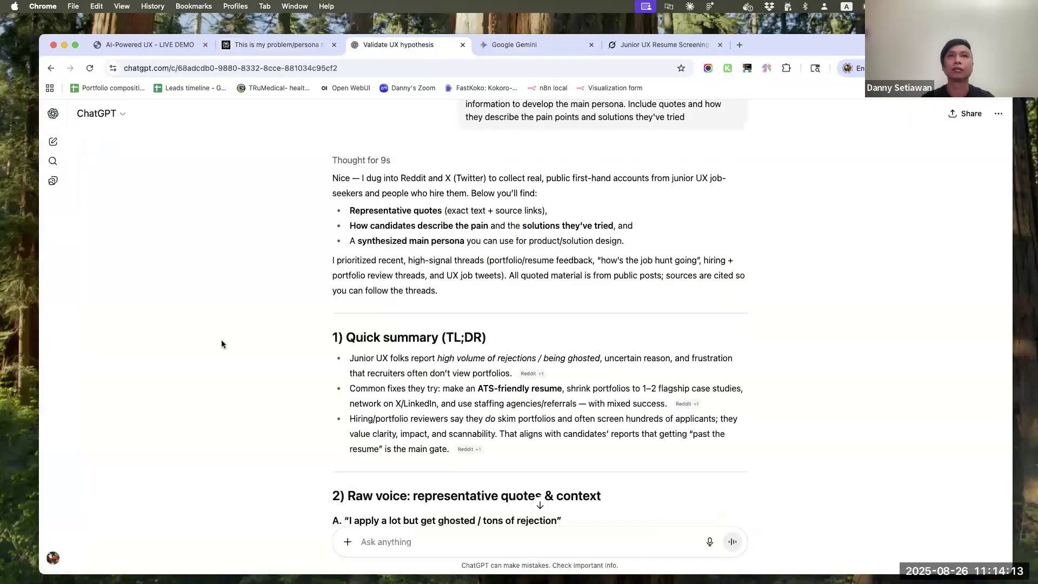
pyautogui.scroll(-15, 469, 361)
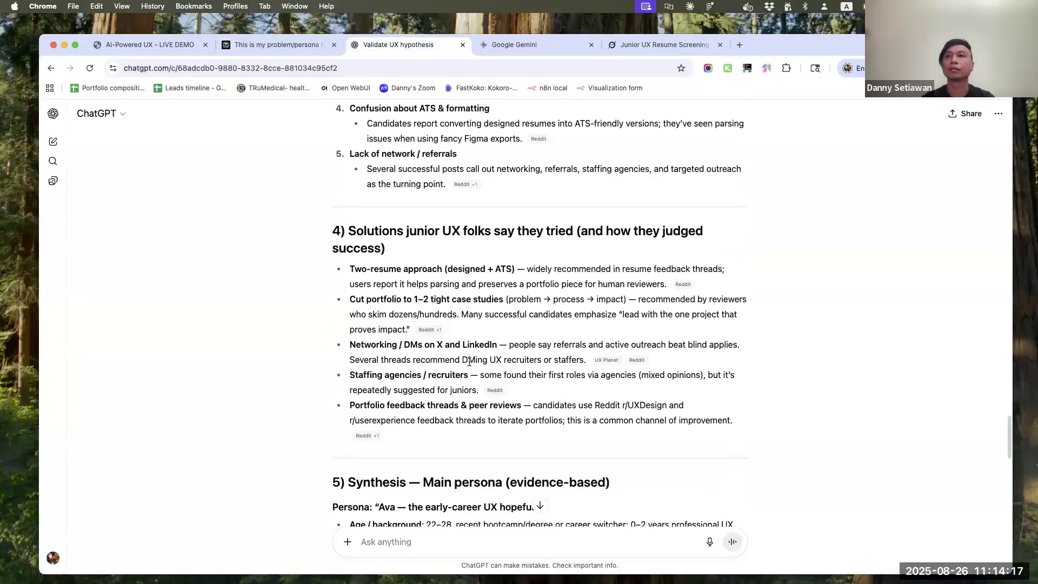
pyautogui.scroll(-15, 468, 361)
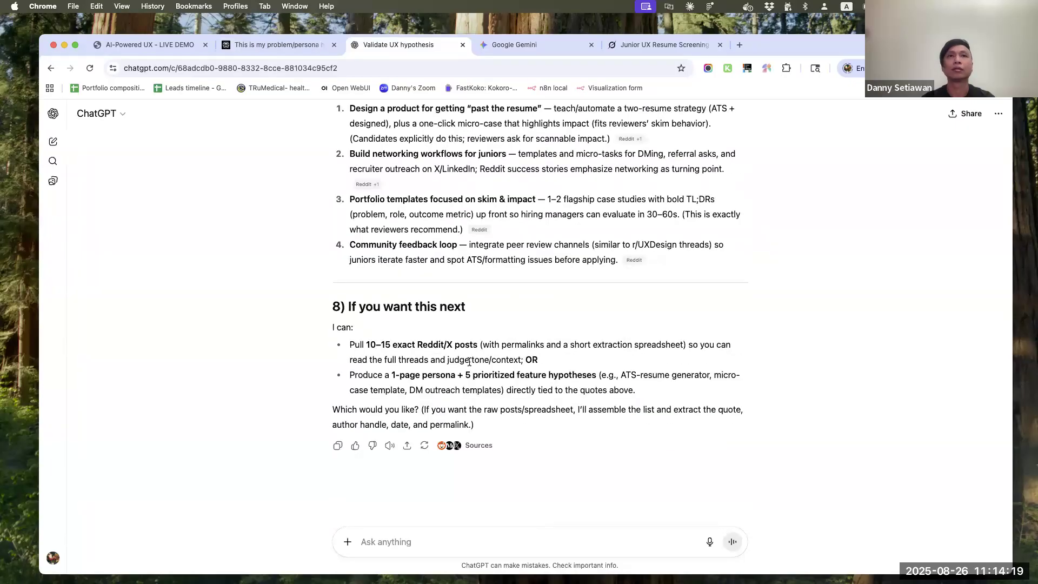
pyautogui.scroll(15, 469, 362)
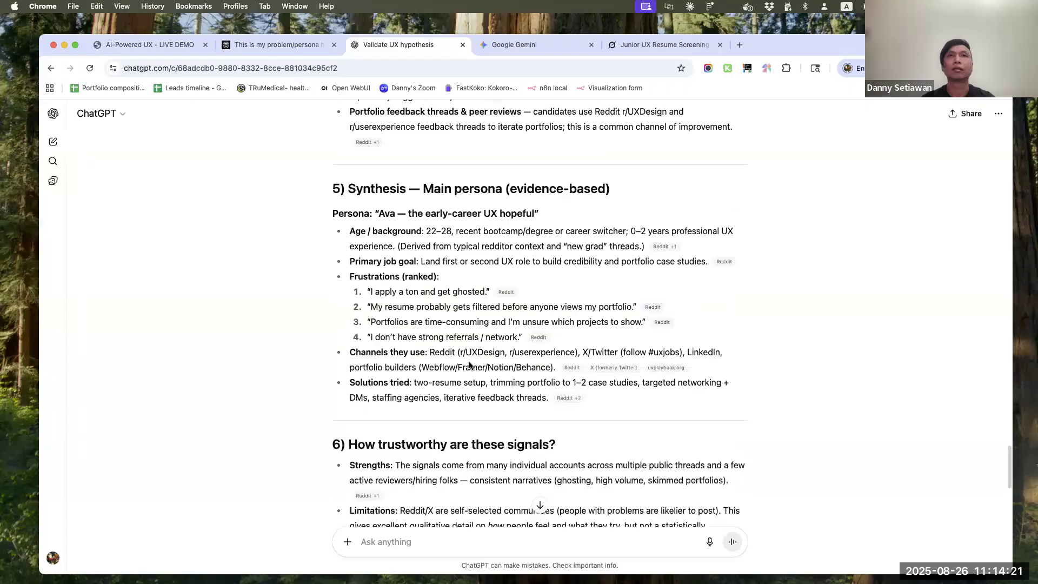
pyautogui.scroll(-3, 469, 366)
pyautogui.scroll(12, 469, 366)
pyautogui.scroll(6, 468, 365)
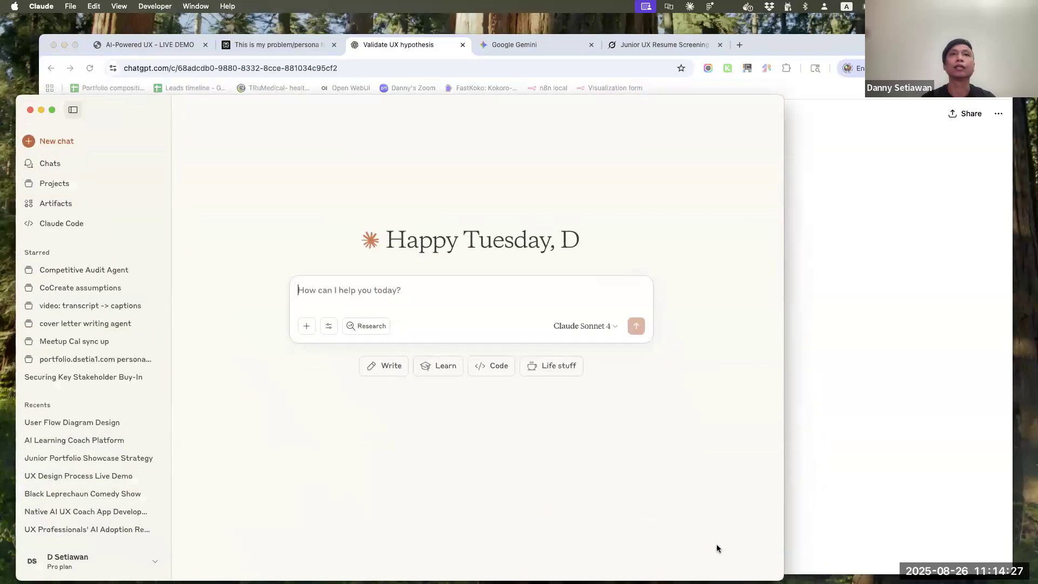
# Copy Perplexity's in-depth Reddit and X research answer and move the browser window aside to uncover Claude
pyautogui.click(881, 283)
pyautogui.click(273, 45)
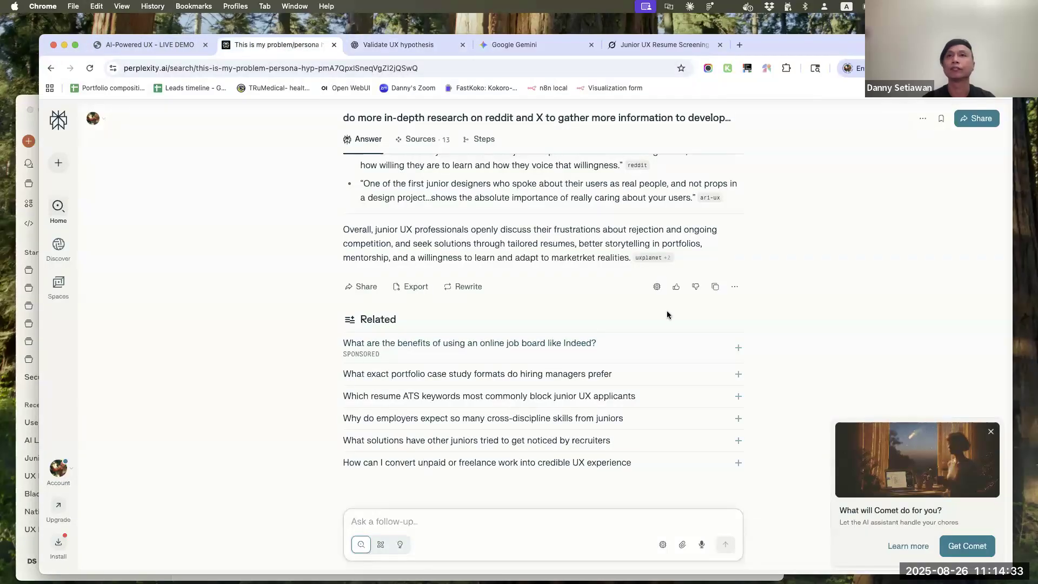
pyautogui.click(715, 287)
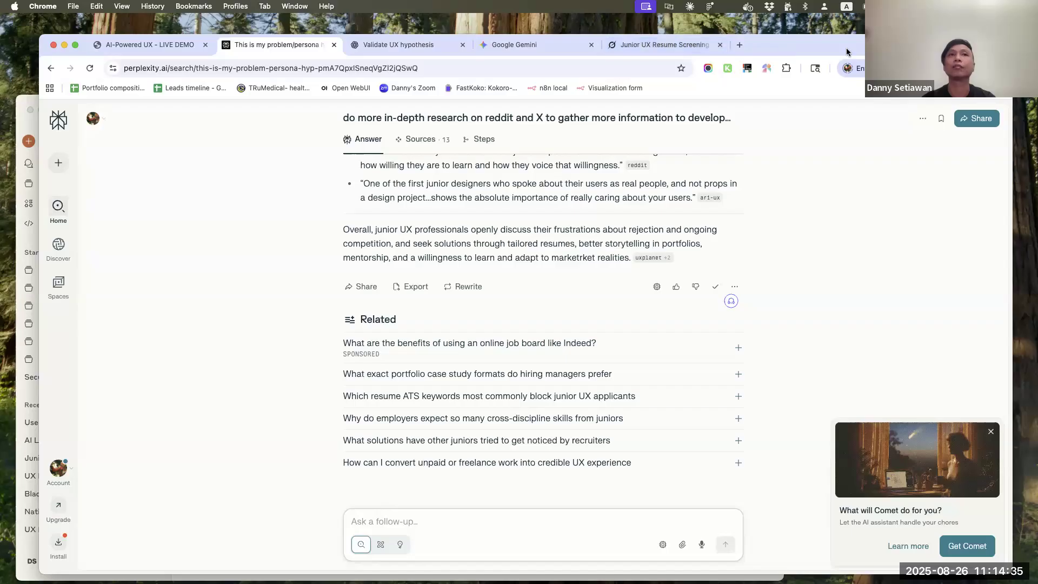
pyautogui.moveTo(785, 52); pyautogui.dragTo(926, 55)
# Switch to Claude and create a personal project named "Jr UX Persona"
pyautogui.click(123, 122)
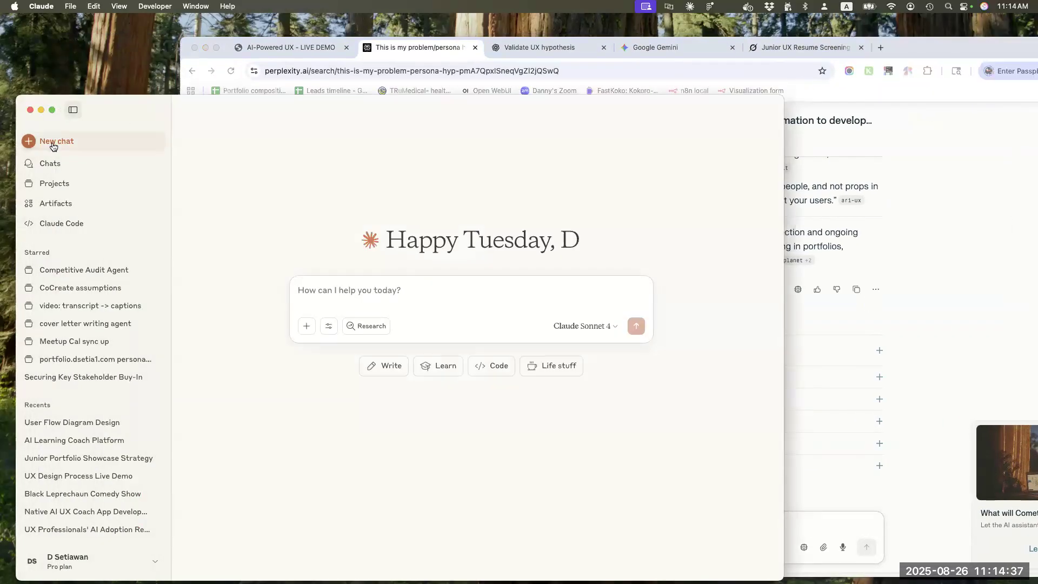
pyautogui.click(50, 184)
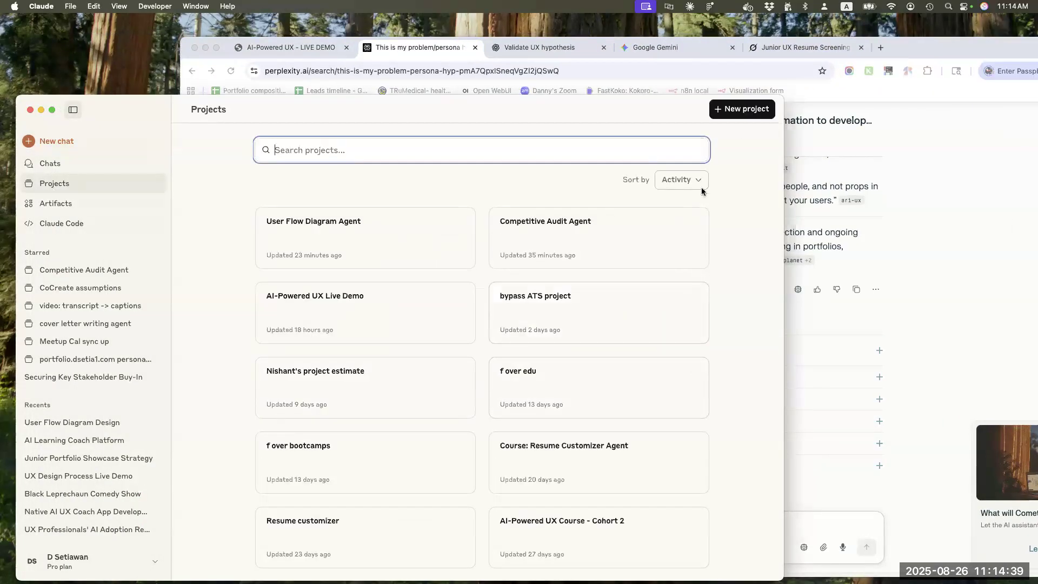
pyautogui.click(740, 110)
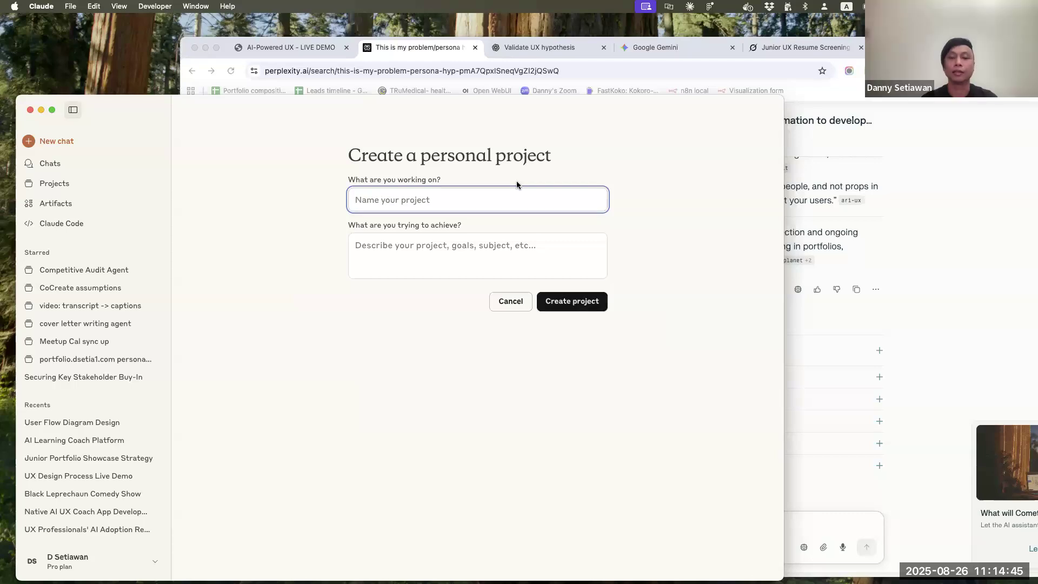
pyautogui.write('Persona')
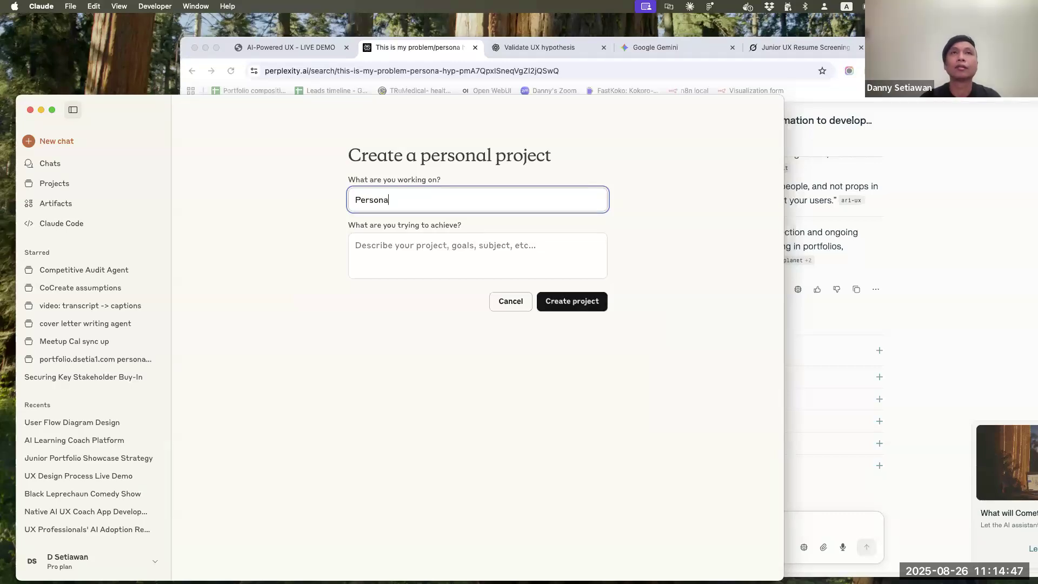
pyautogui.press('super+Left')
pyautogui.write('Jr UX')
pyautogui.press('Return')
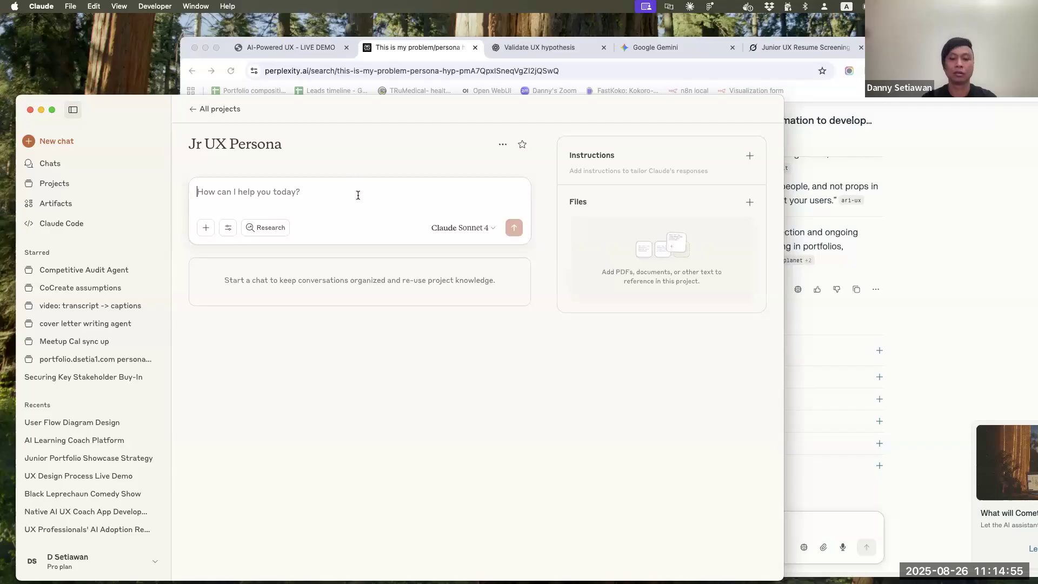
# Paste the copied Perplexity research into the project's new prompt, and add ChatGPT's full follow-up research as a second attachment
pyautogui.press('super+v')
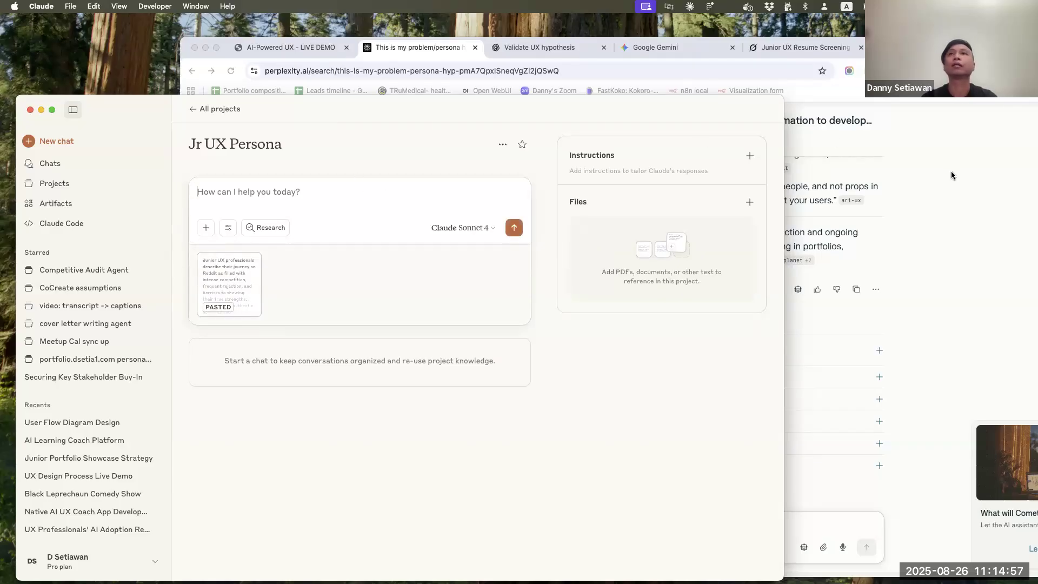
pyautogui.click(952, 171)
pyautogui.click(539, 47)
pyautogui.scroll(-2, 783, 379)
pyautogui.scroll(-20, 783, 380)
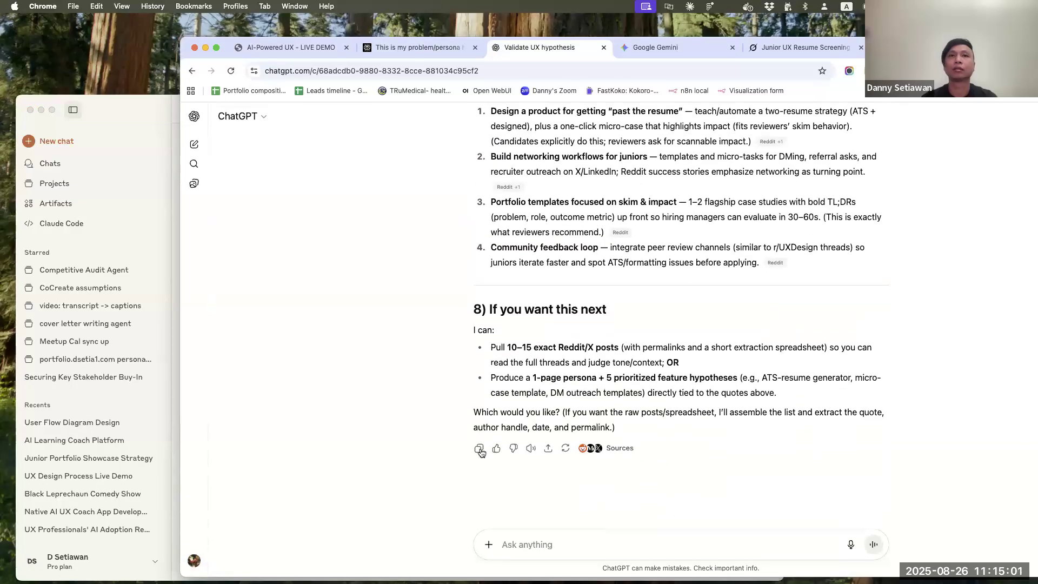
pyautogui.click(142, 112)
pyautogui.press('super+v')
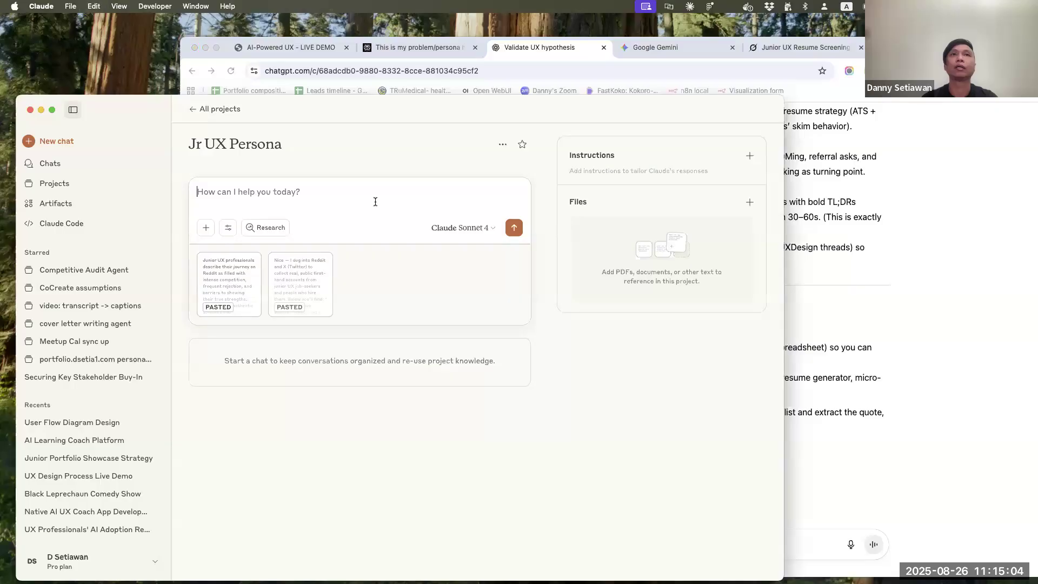
# Copy Gemini's persona response and paste it into the Jr UX Persona prompt in Claude
pyautogui.click(676, 49)
pyautogui.click(581, 462)
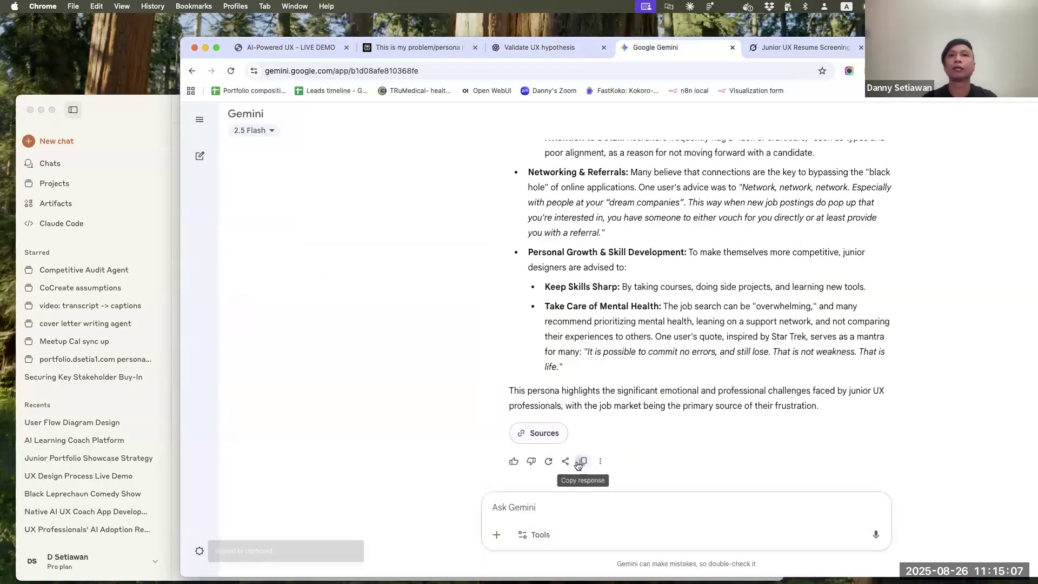
pyautogui.click(139, 126)
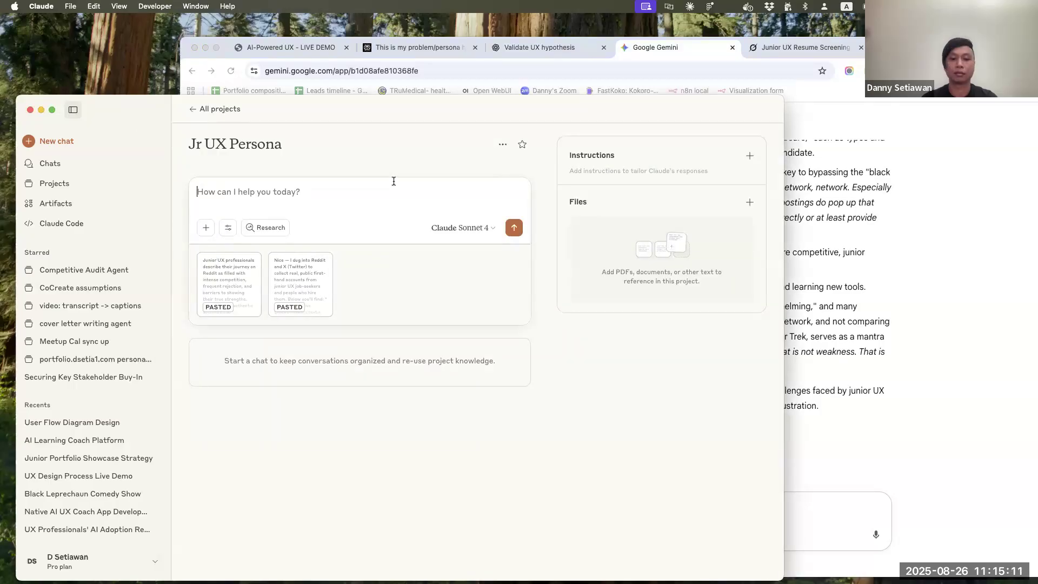
pyautogui.click(880, 467)
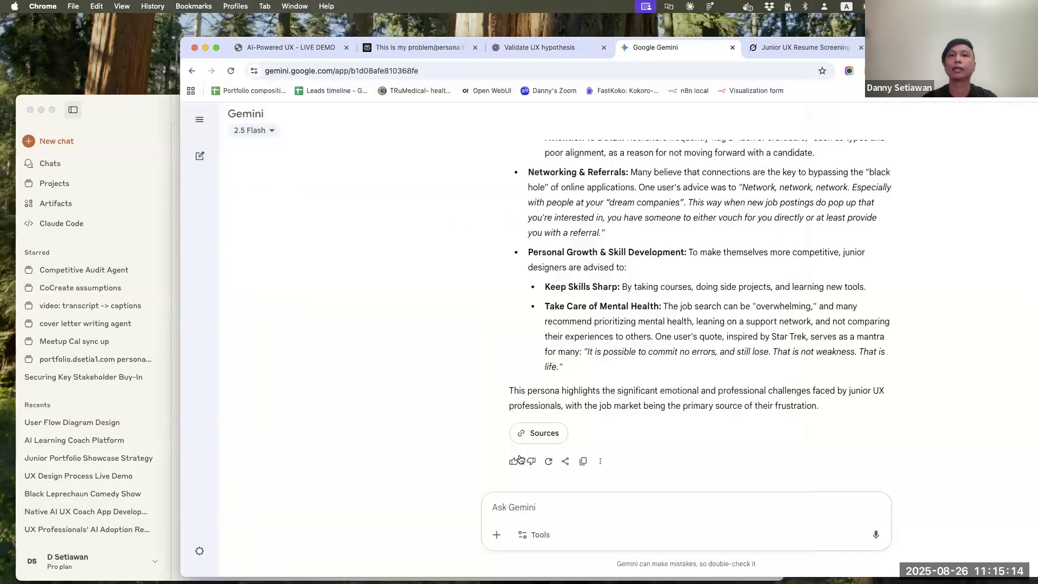
pyautogui.click(588, 463)
pyautogui.click(145, 106)
pyautogui.click(347, 188)
pyautogui.press('super+v')
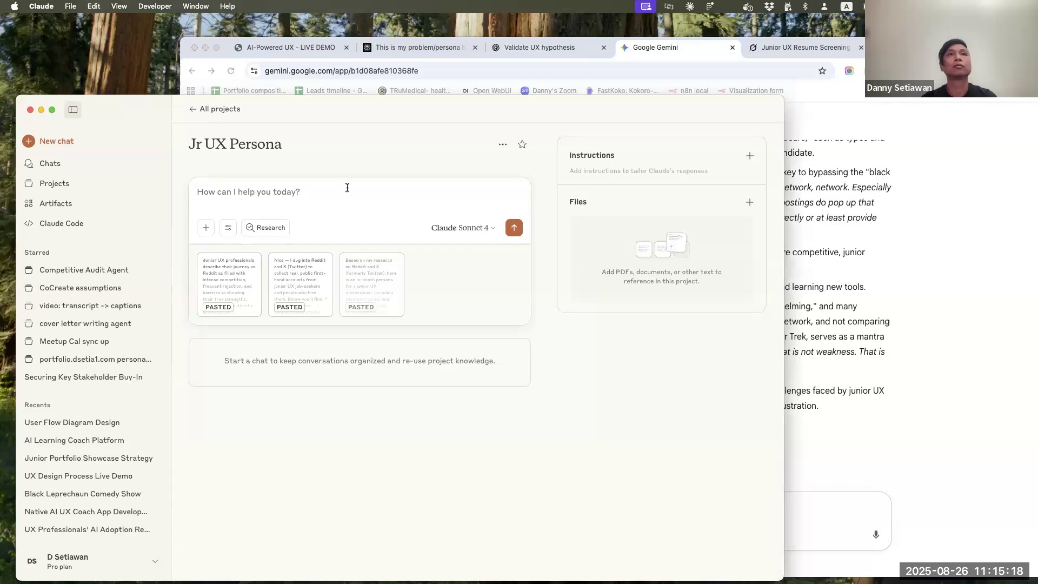
# Check Grok's pain points and attempted solutions, and paste its finished persona answer into the Jr UX Persona prompt in Claude
pyautogui.click(798, 48)
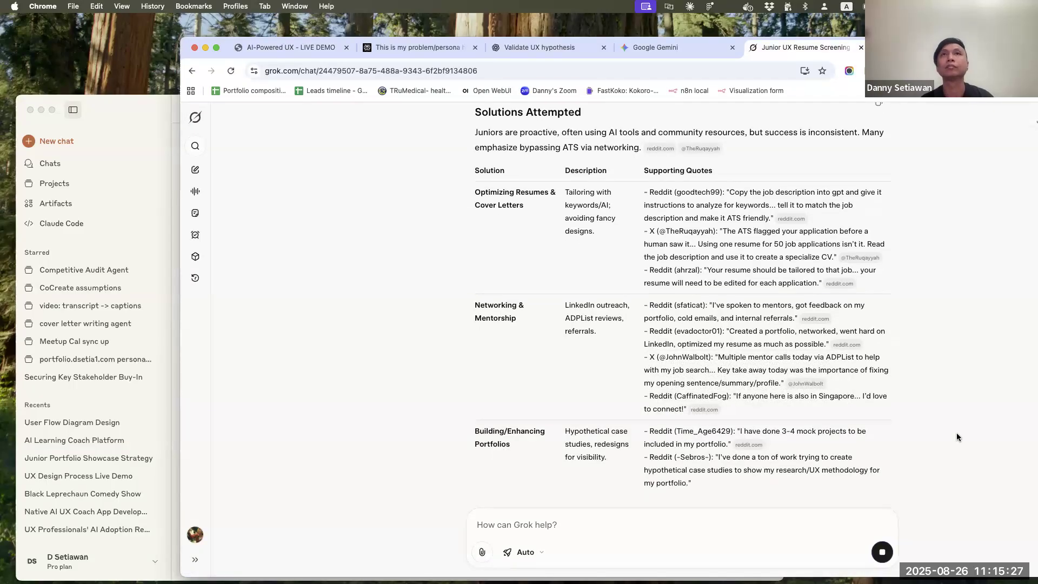
pyautogui.scroll(3, 957, 437)
pyautogui.scroll(10, 958, 436)
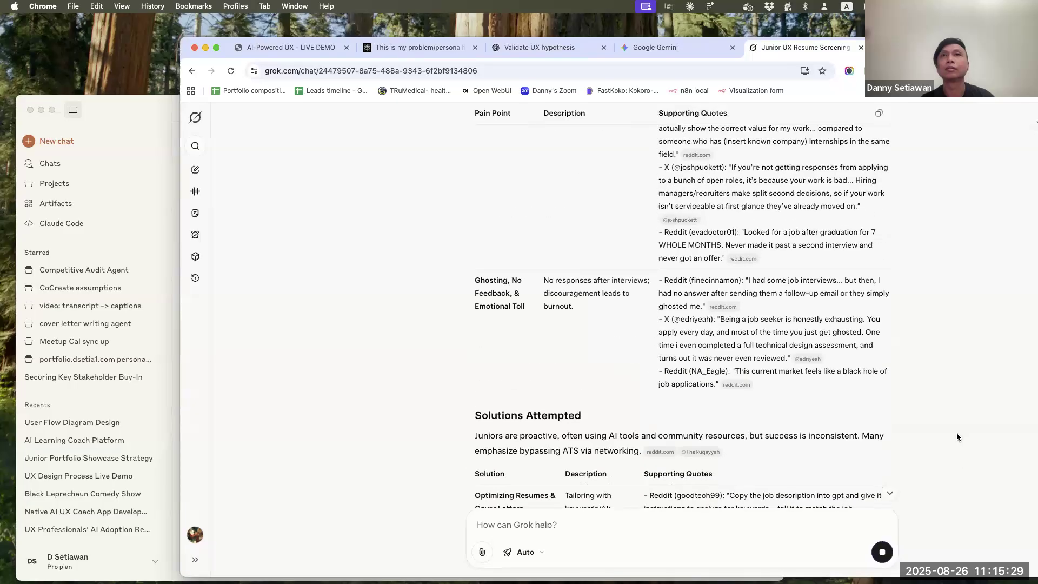
pyautogui.scroll(-15, 956, 437)
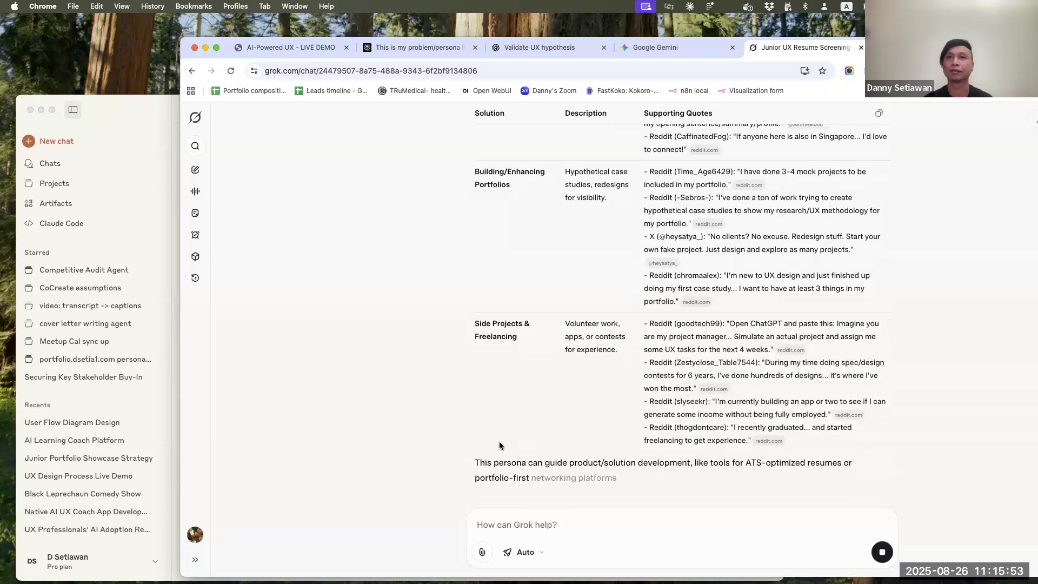
pyautogui.scroll(15, 648, 468)
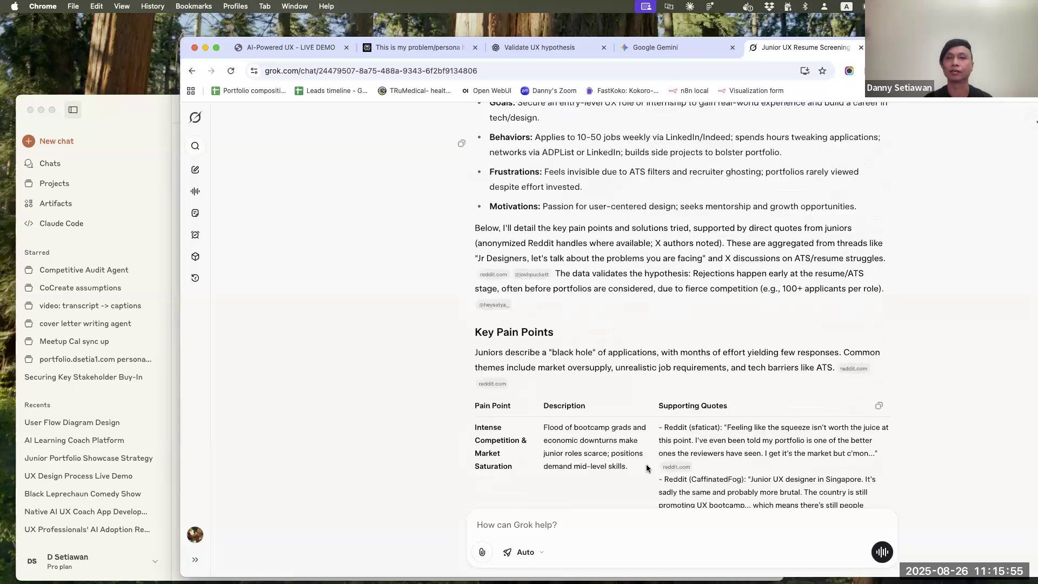
pyautogui.scroll(-15, 647, 468)
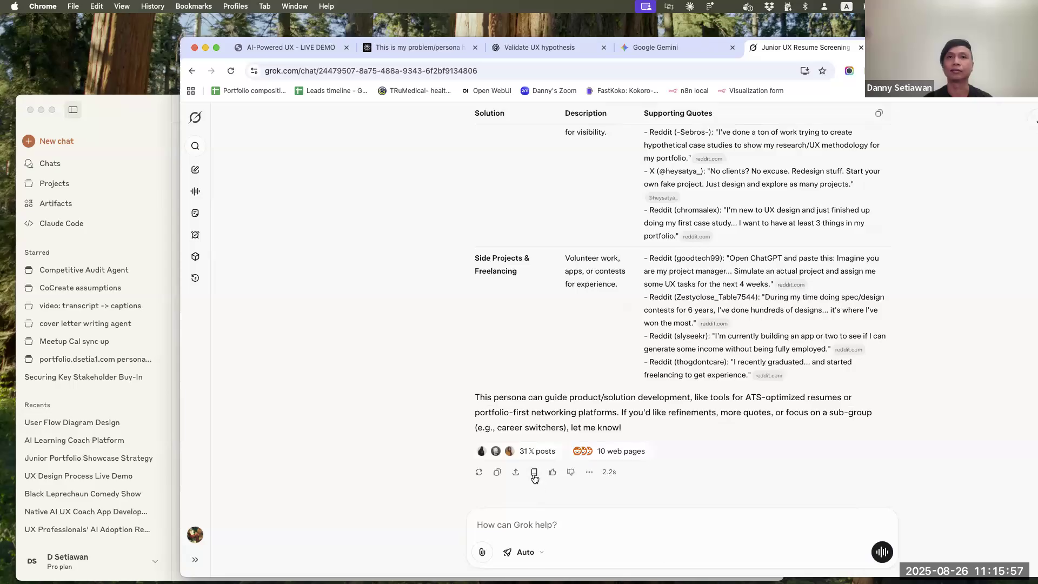
pyautogui.click(497, 472)
pyautogui.click(177, 170)
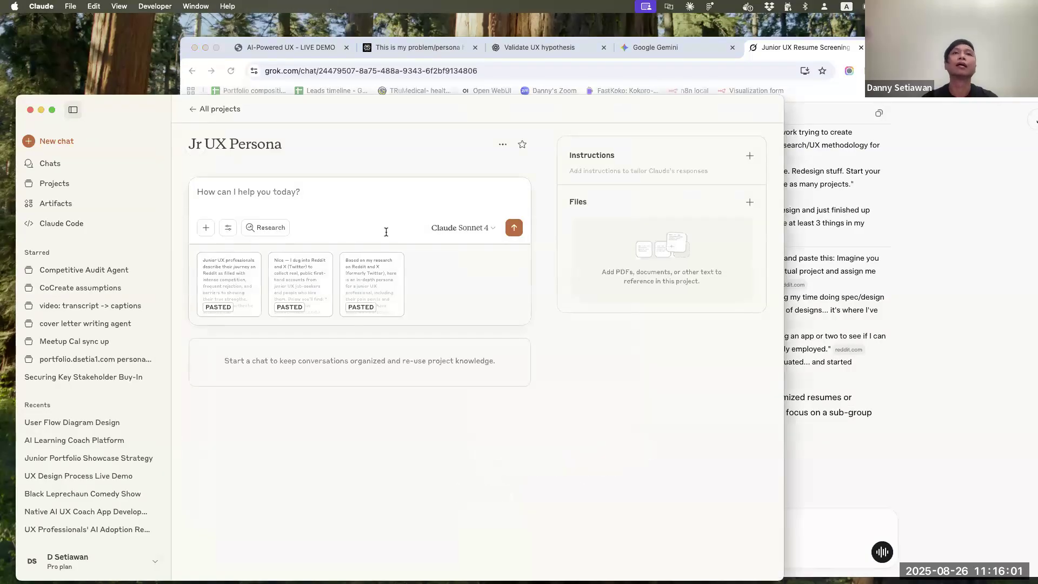
pyautogui.press('super+v')
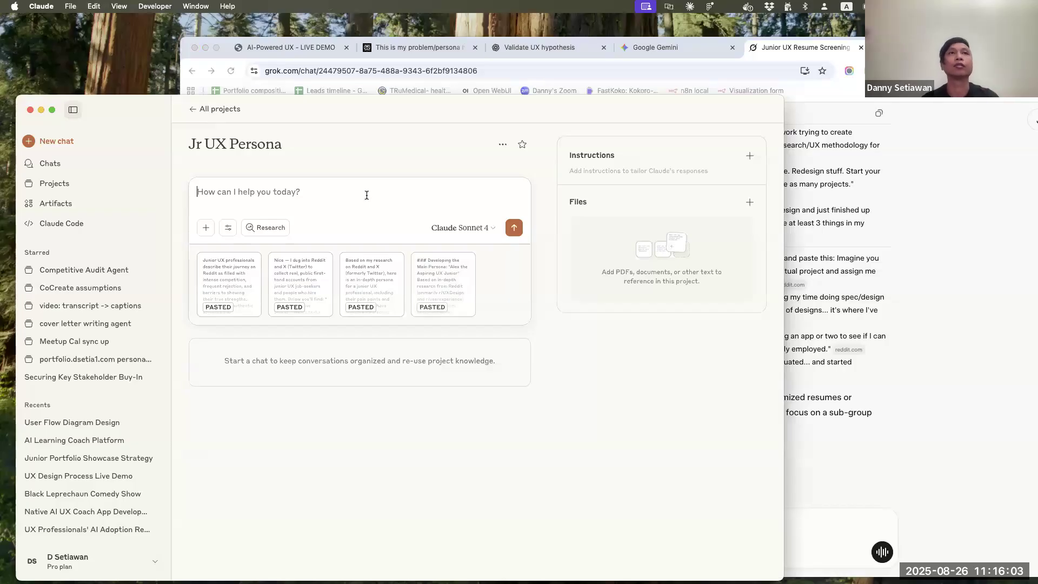
# Send the prompt "based on the attached docs, synthesize and create the main persona" with the pasted research
pyautogui.write('b')
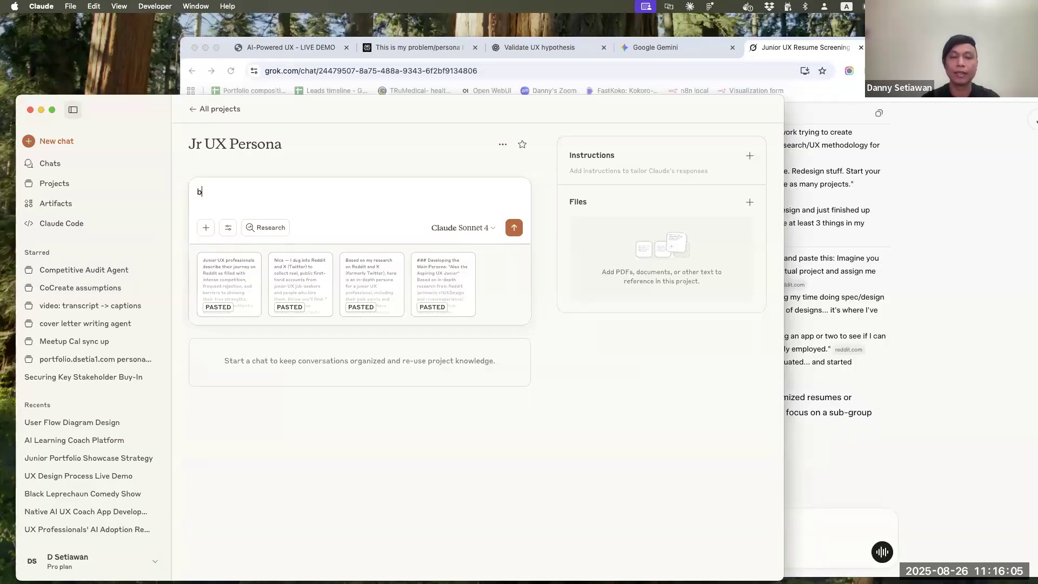
pyautogui.write('ased on the attache')
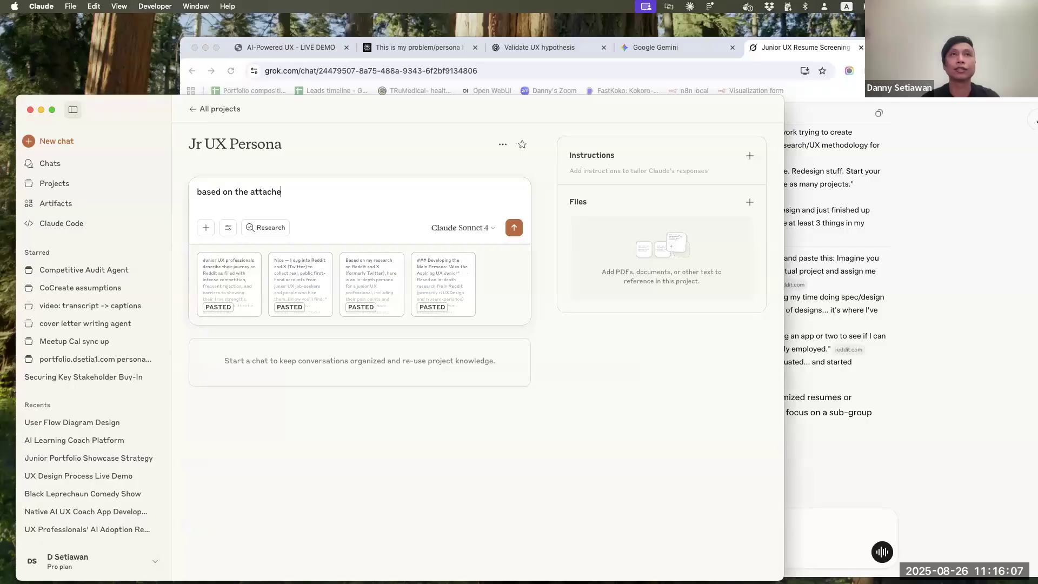
pyautogui.write('d docs. synthe')
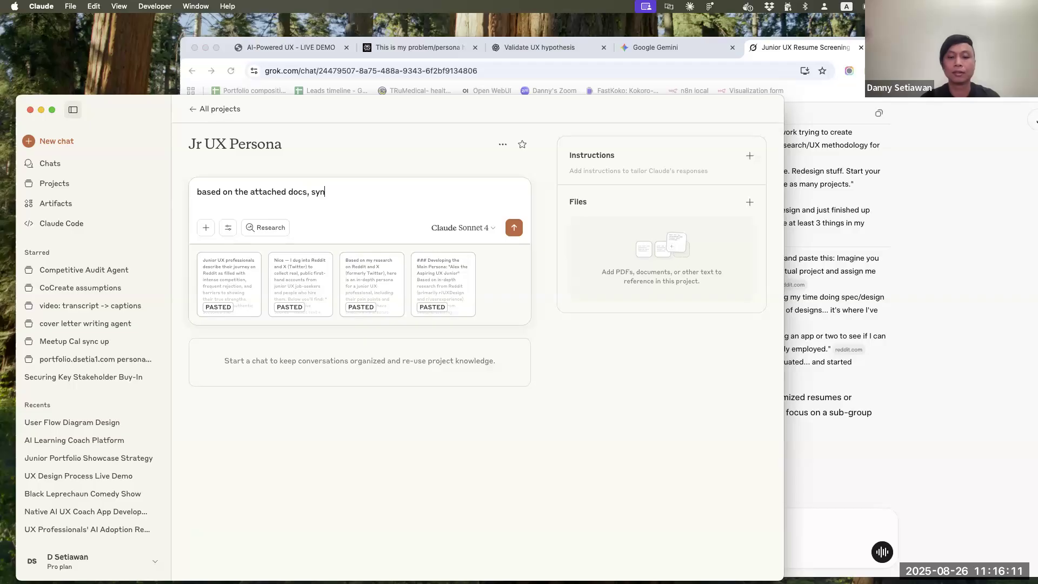
pyautogui.write('size and c')
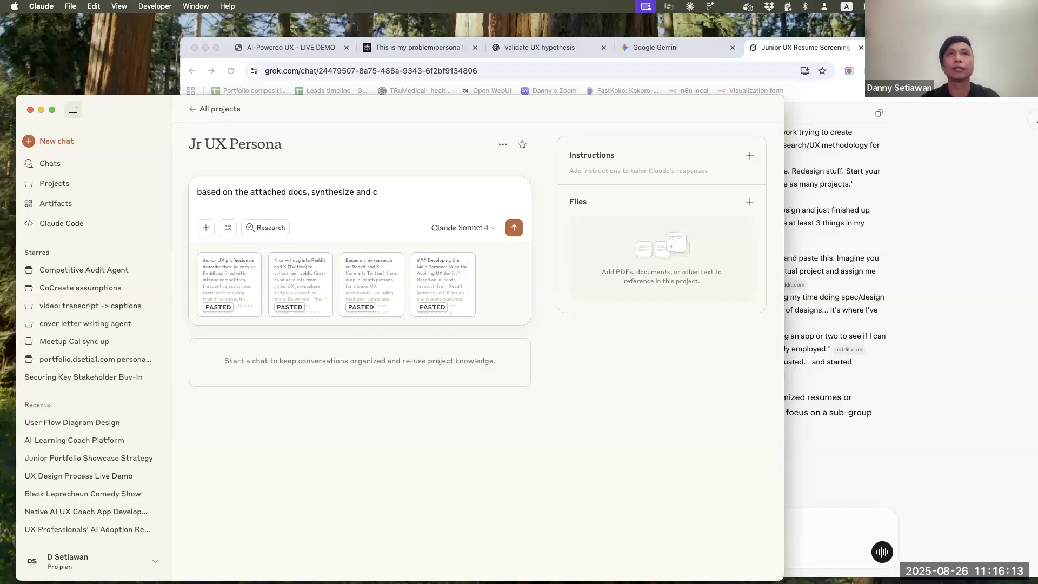
pyautogui.write('reate the main persona')
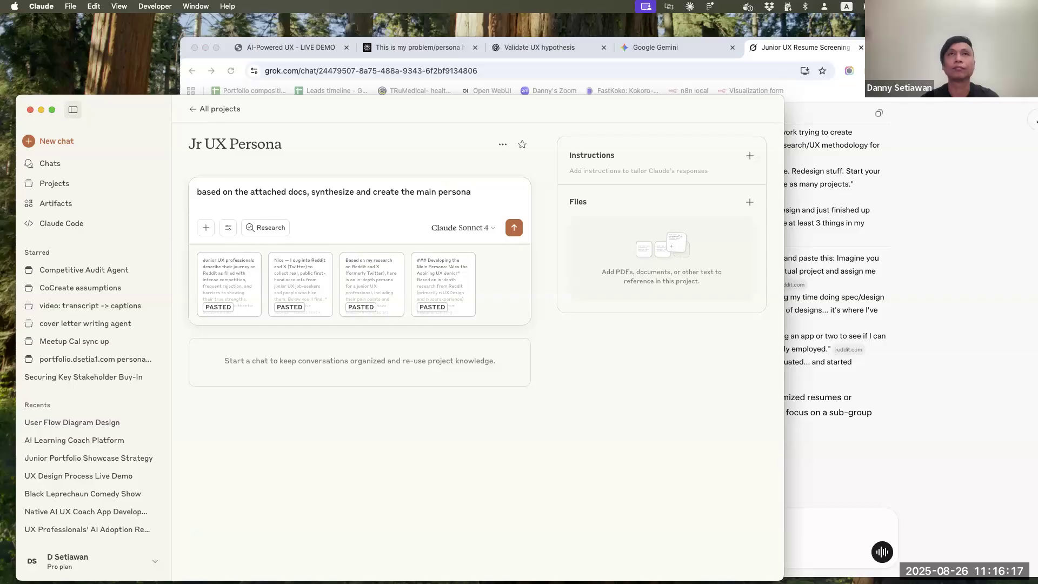
pyautogui.press('Return')
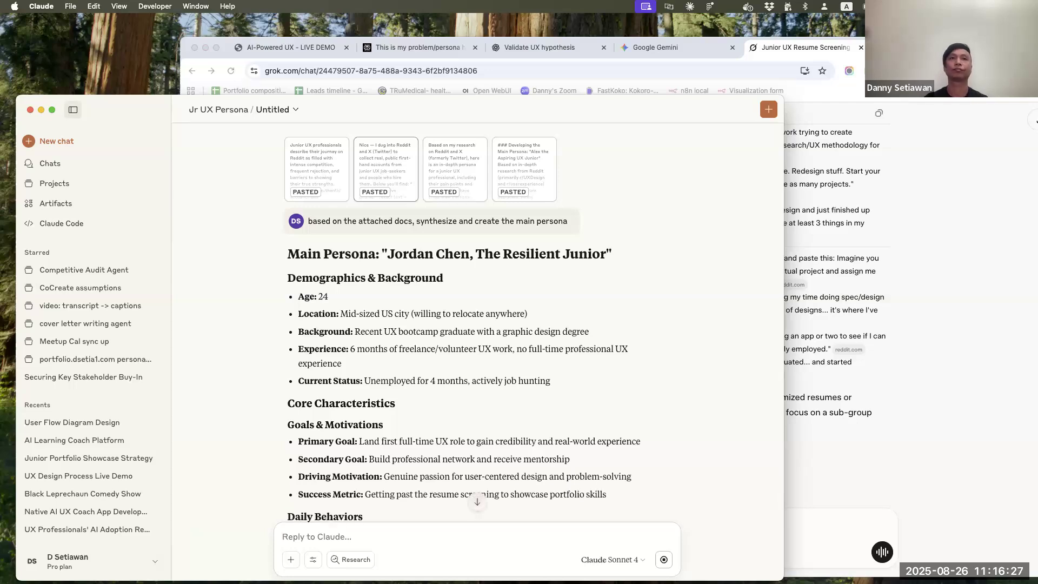
# Read through the synthesized persona's characteristics, ranked pain points, attempted solutions, emotional journey and channels used
pyautogui.scroll(-5, 488, 405)
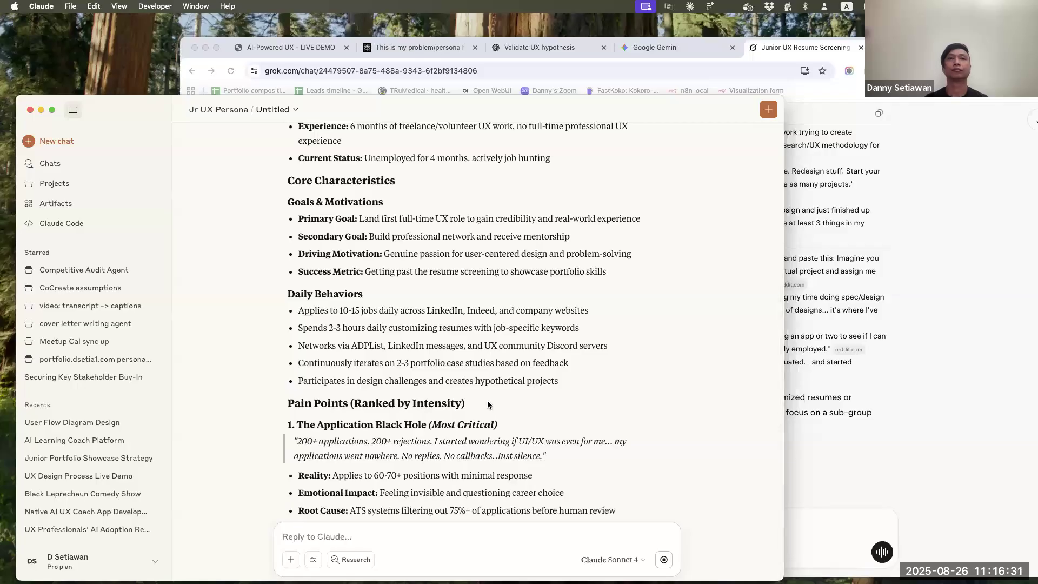
pyautogui.scroll(-3, 622, 421)
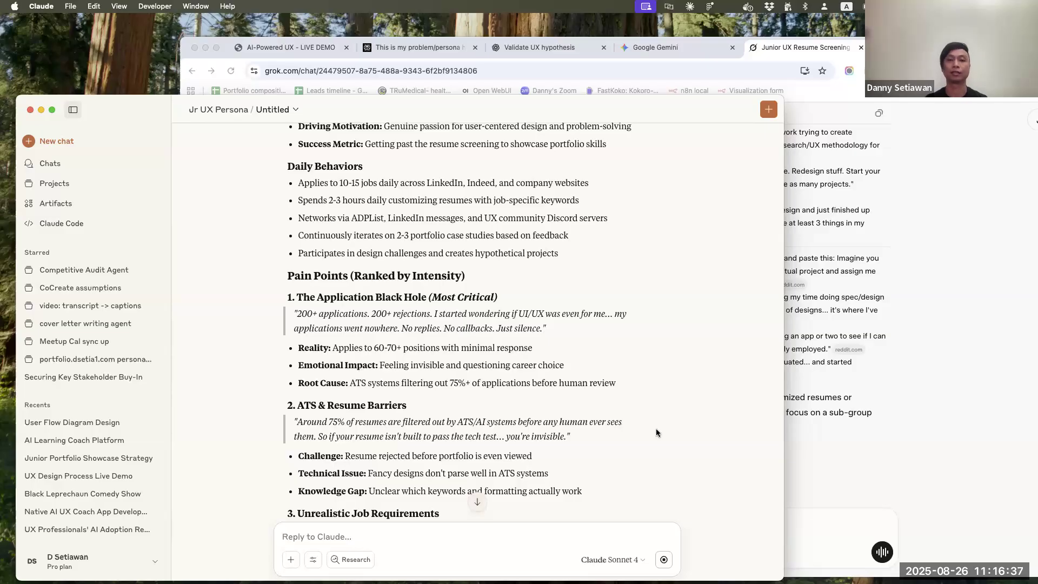
pyautogui.scroll(-2, 657, 430)
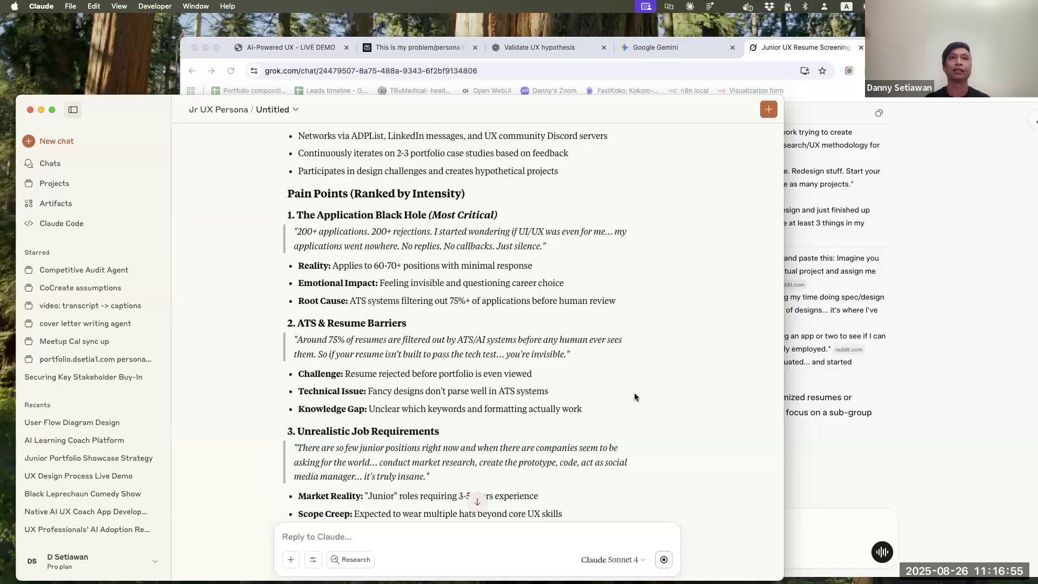
pyautogui.scroll(-2, 635, 401)
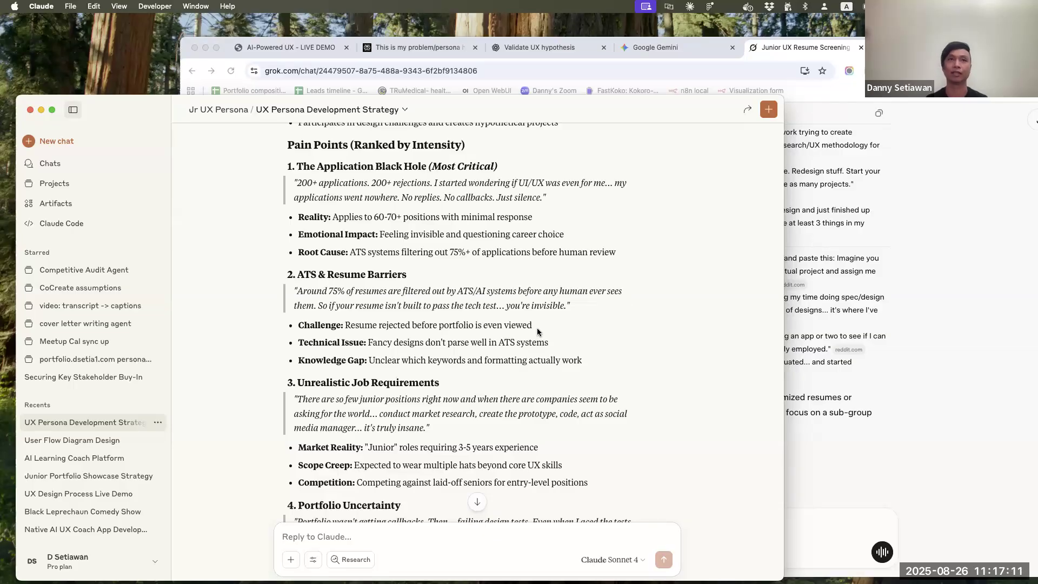
pyautogui.scroll(-4, 538, 331)
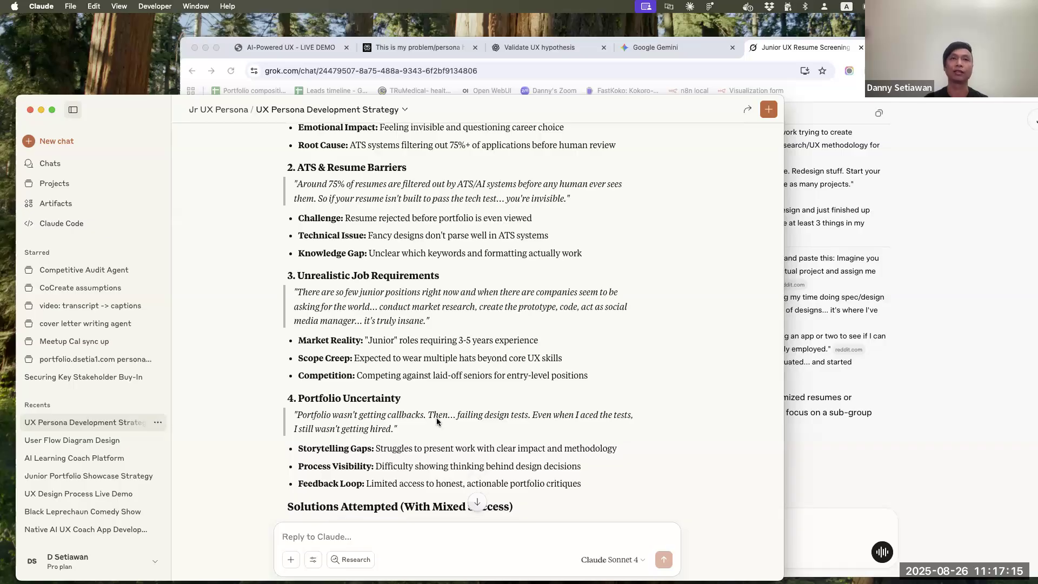
pyautogui.scroll(-5, 541, 424)
pyautogui.scroll(-5, 646, 382)
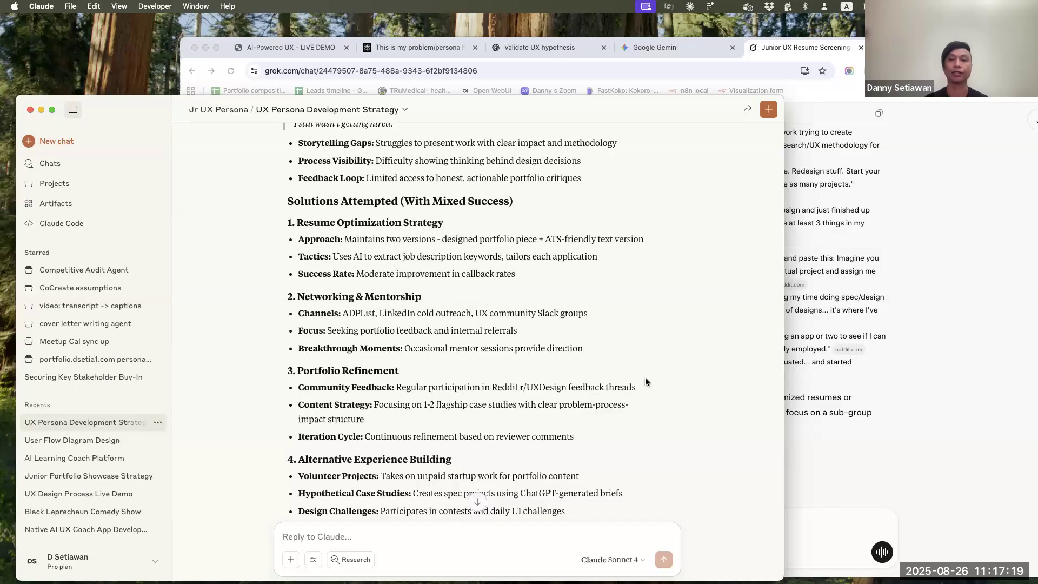
pyautogui.scroll(-1, 646, 382)
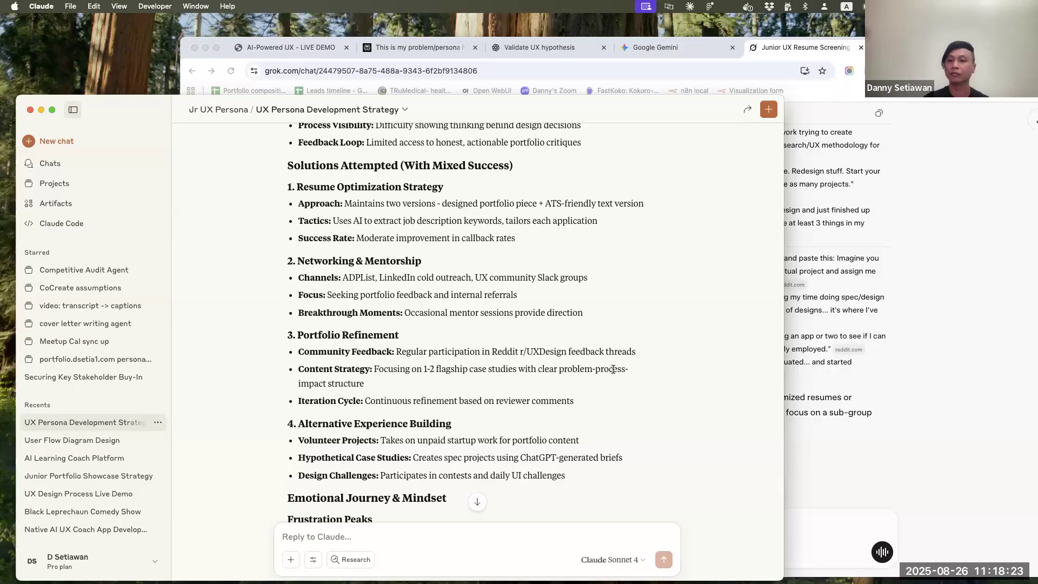
pyautogui.scroll(-5, 613, 369)
pyautogui.scroll(-2, 613, 369)
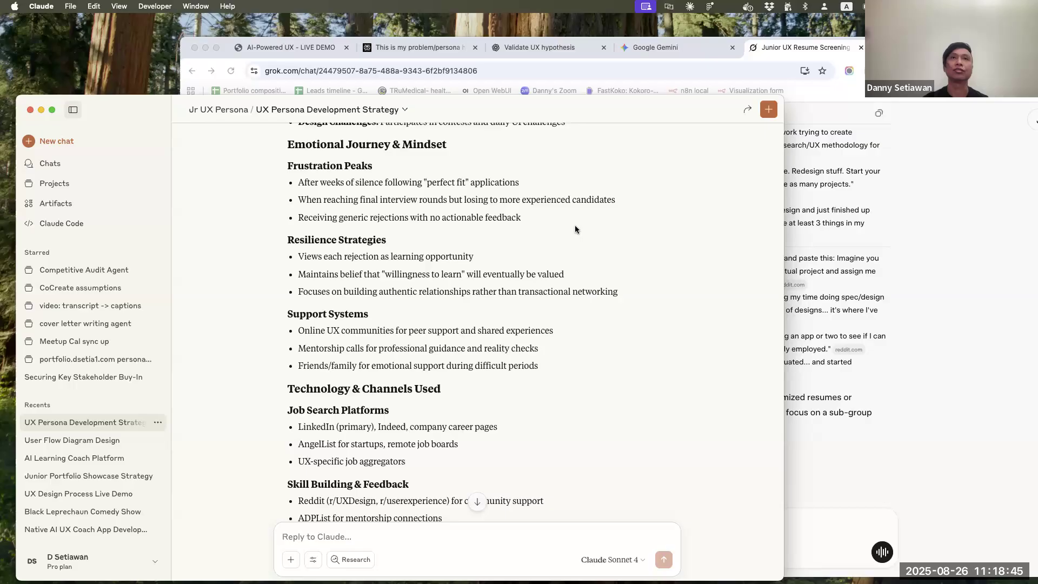
# Review the rest of the synthesized persona, then copy it into a new chat prompt in the Jr UX Persona project
pyautogui.scroll(-1, 575, 227)
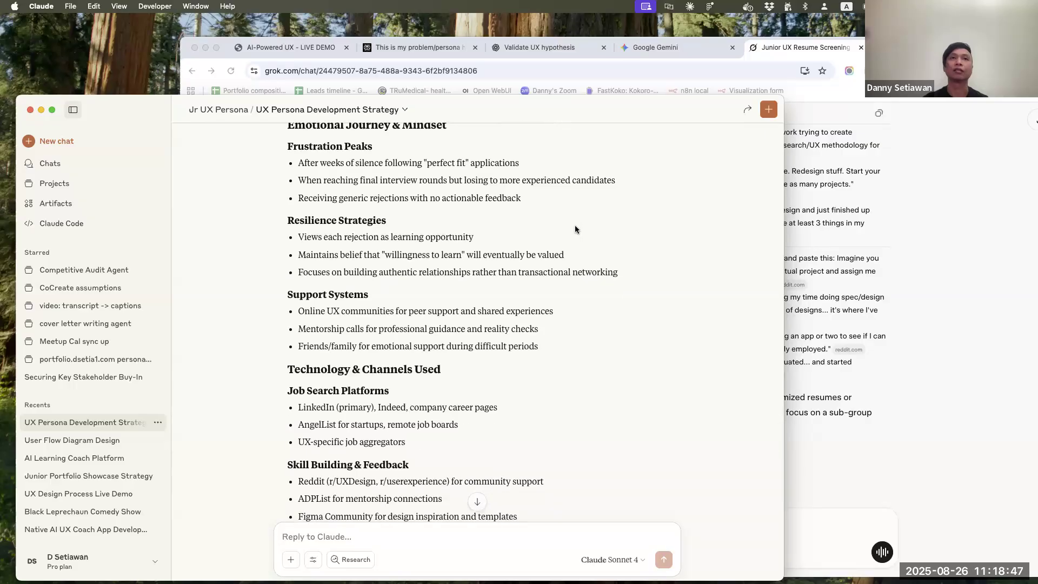
pyautogui.scroll(-5, 575, 227)
pyautogui.scroll(-4, 575, 229)
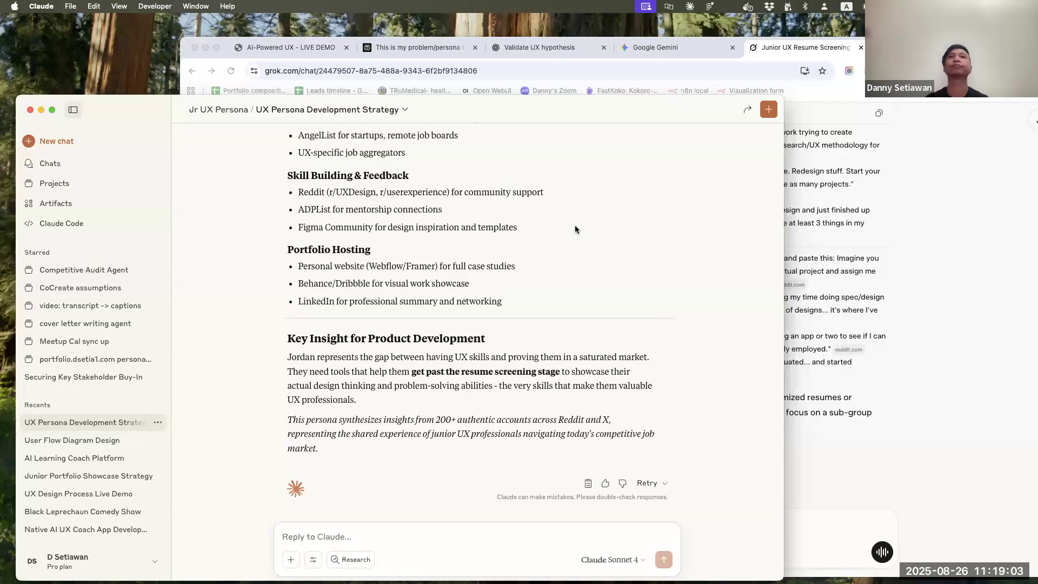
pyautogui.scroll(15, 575, 225)
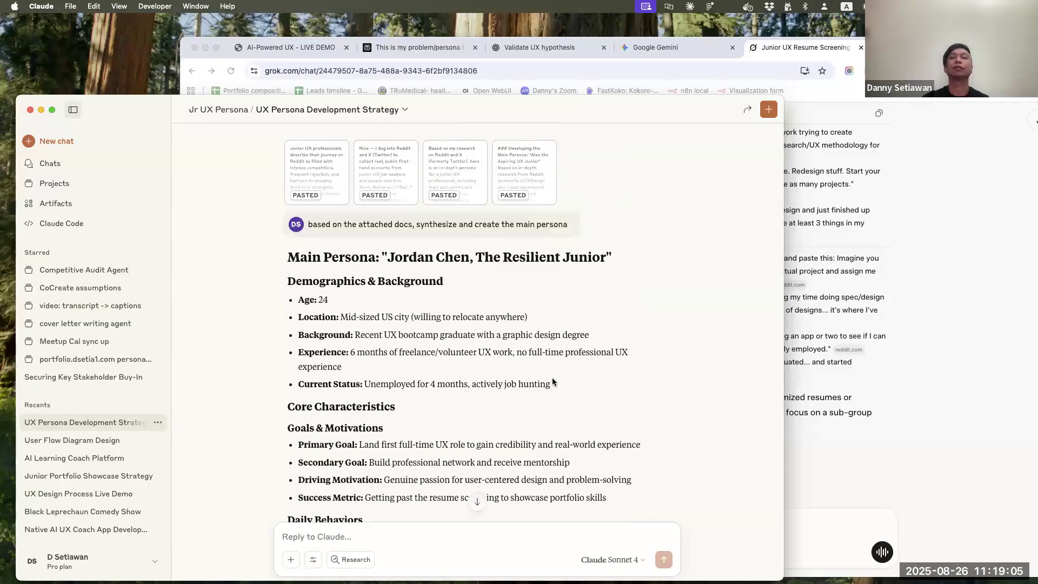
pyautogui.scroll(-15, 553, 378)
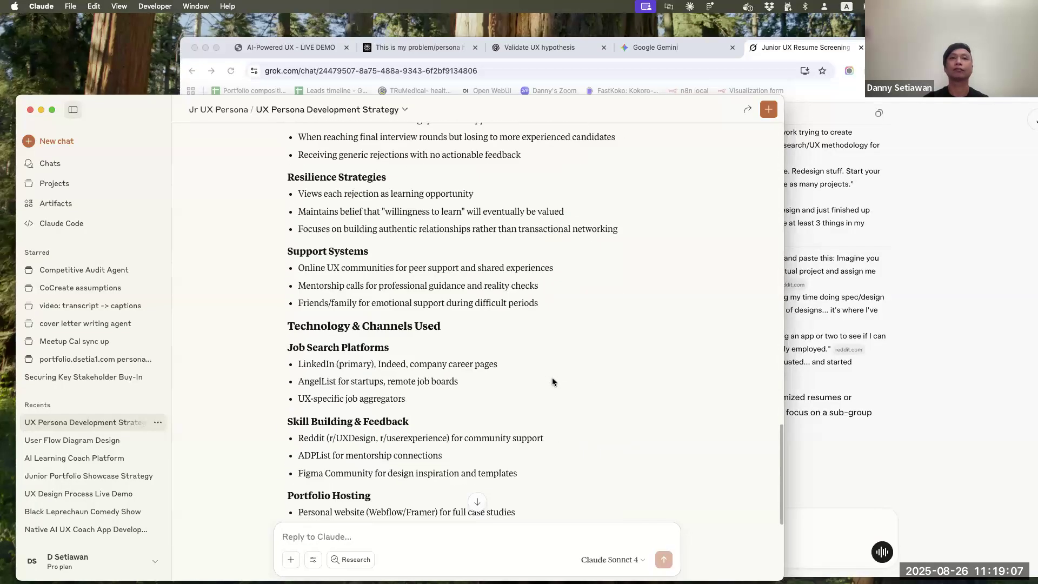
pyautogui.click(588, 483)
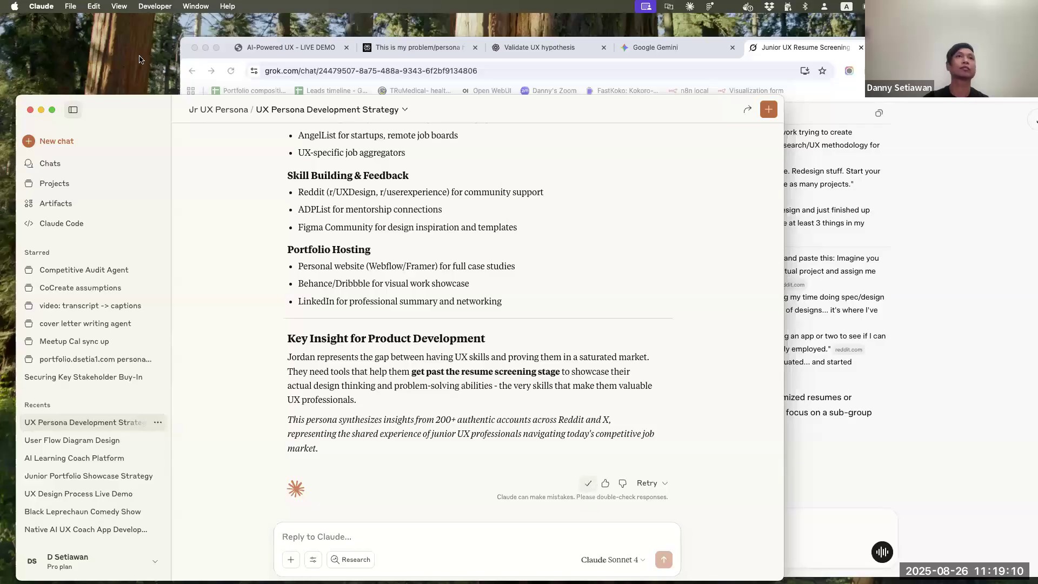
pyautogui.click(212, 110)
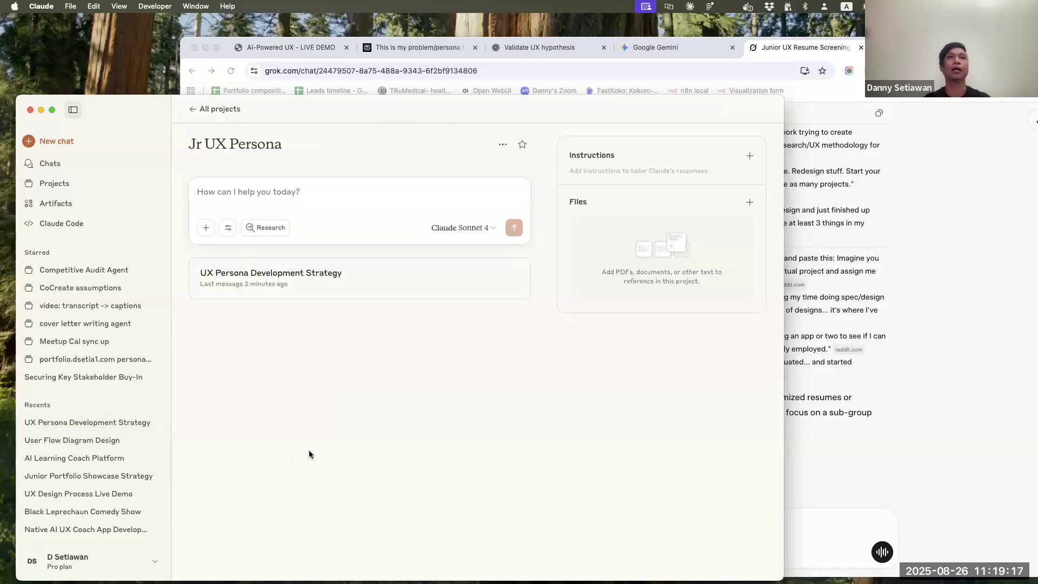
pyautogui.press('super+v')
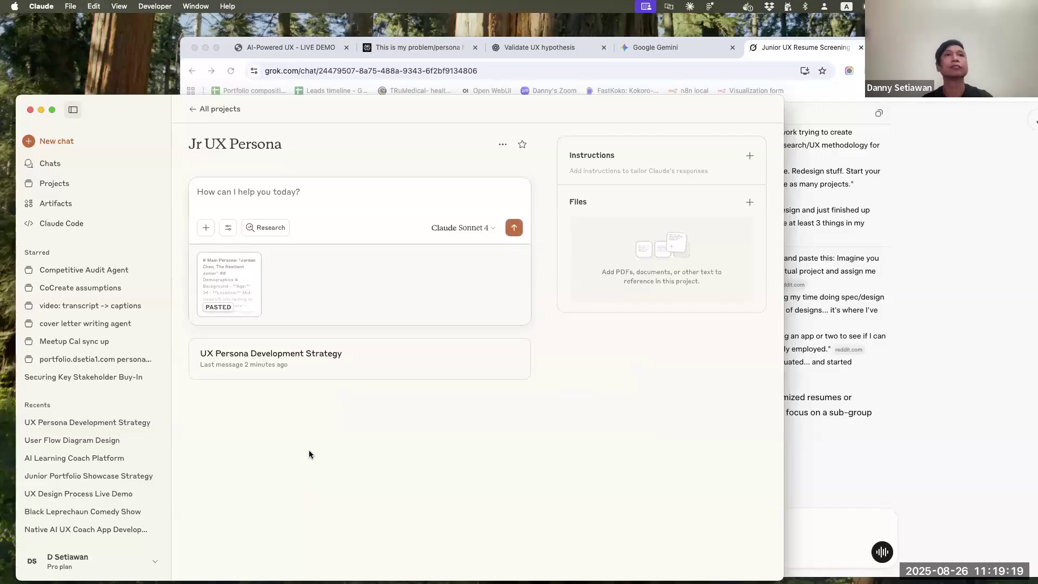
# Begin the prompt with "based on the pain points and solutions tried by the persona (attached)," alongside the pasted persona
pyautogui.write('based on the pain points and solutions tried by the persona attached')
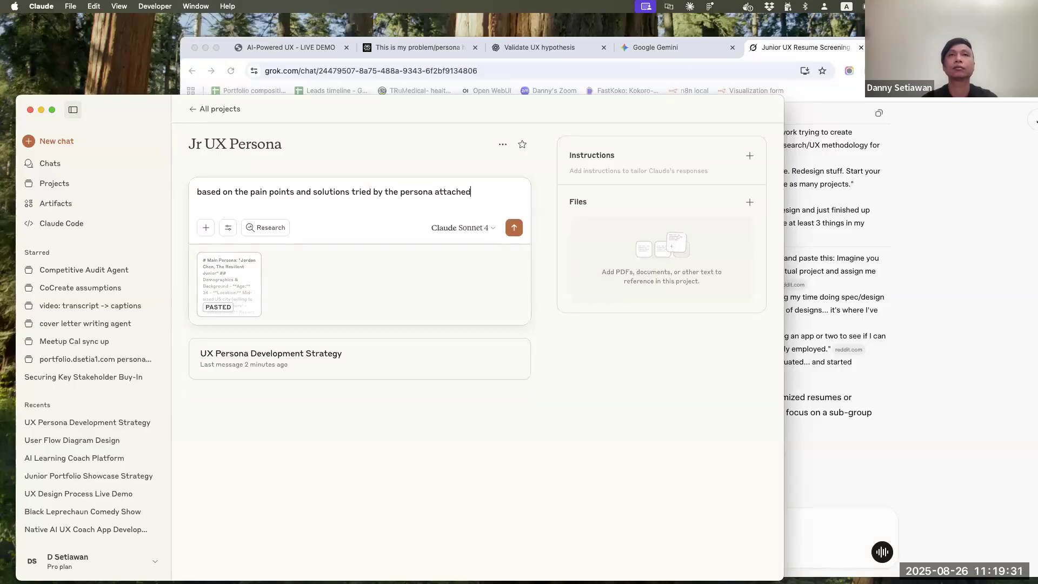
pyautogui.press('Left')
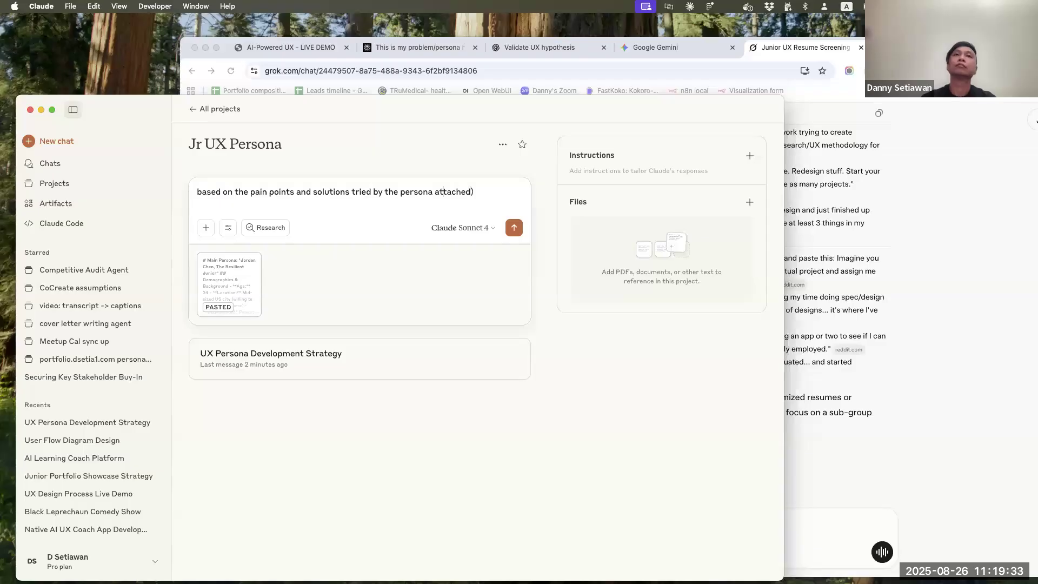
pyautogui.press('Left')
pyautogui.press('Left')
pyautogui.write('(')
pyautogui.press('super+Right')
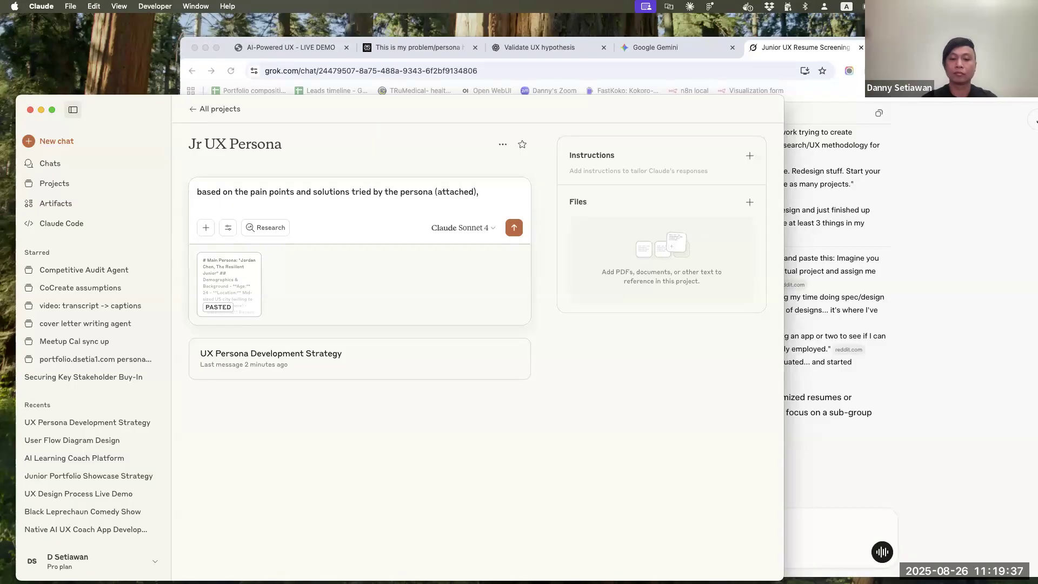
# Complete the prompt with "ideate on solutions that we can build to help this persona" and send it
pyautogui.write('ideate on ')
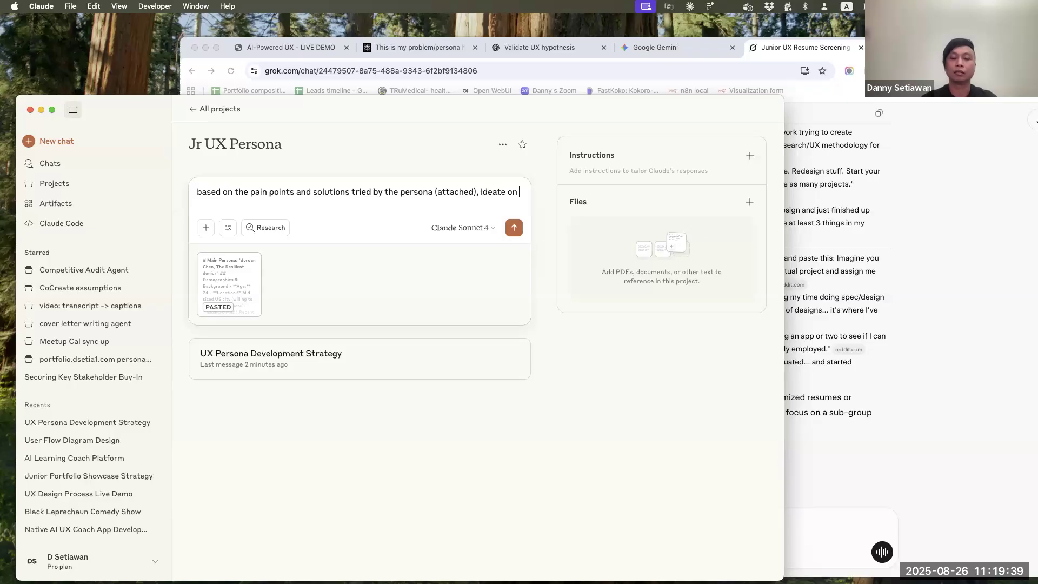
pyautogui.write('solu')
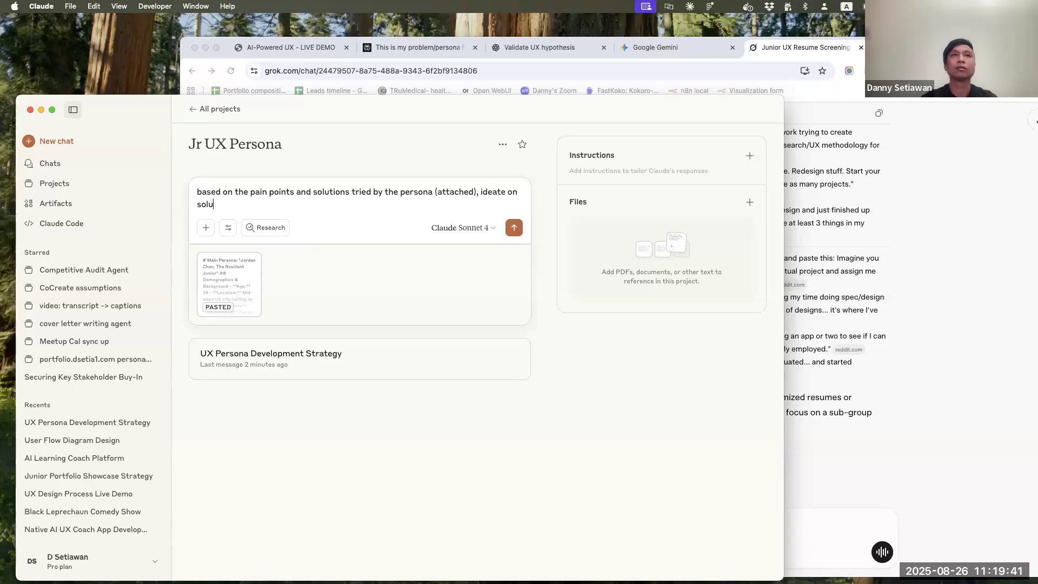
pyautogui.write('tions that we can ')
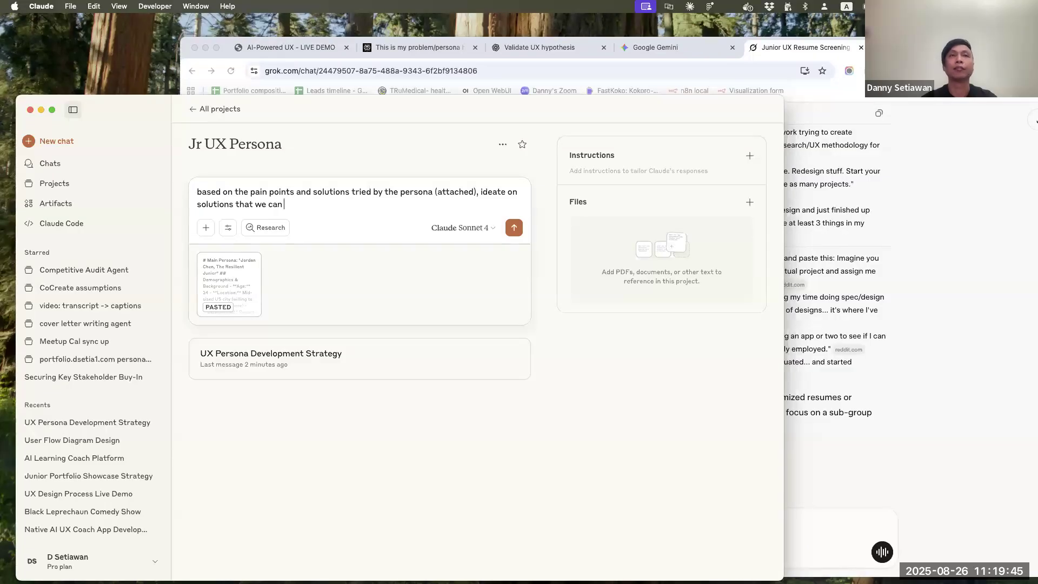
pyautogui.write('biu')
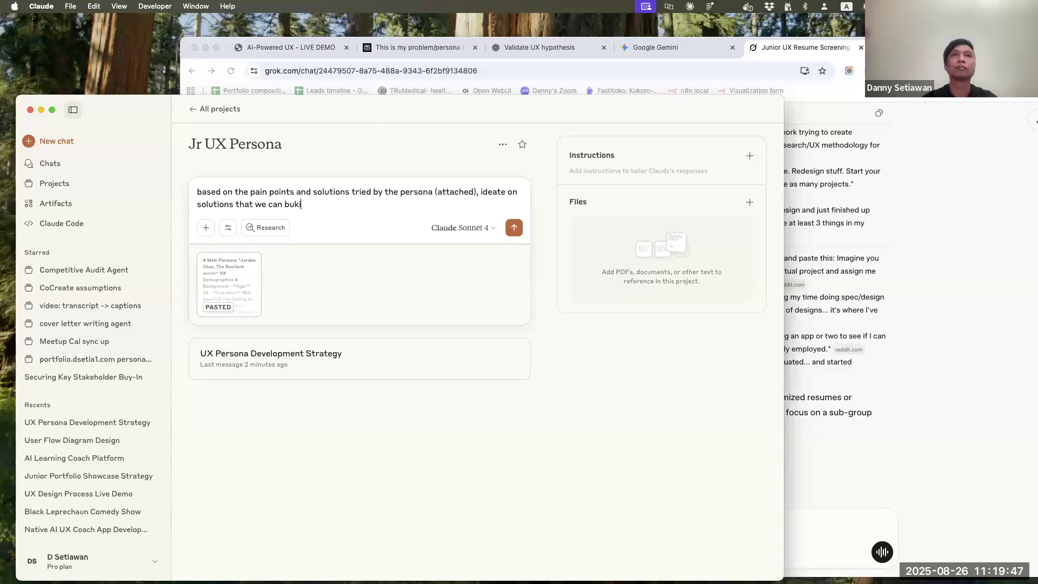
pyautogui.write('ild to help the')
pyautogui.press('BackSpace')
pyautogui.write('is persona')
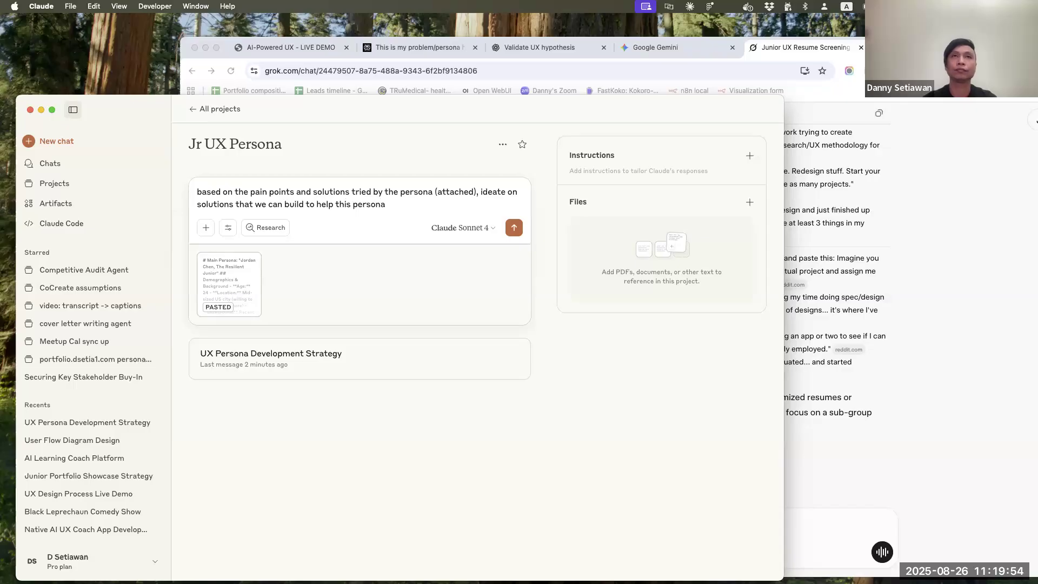
pyautogui.press('Return')
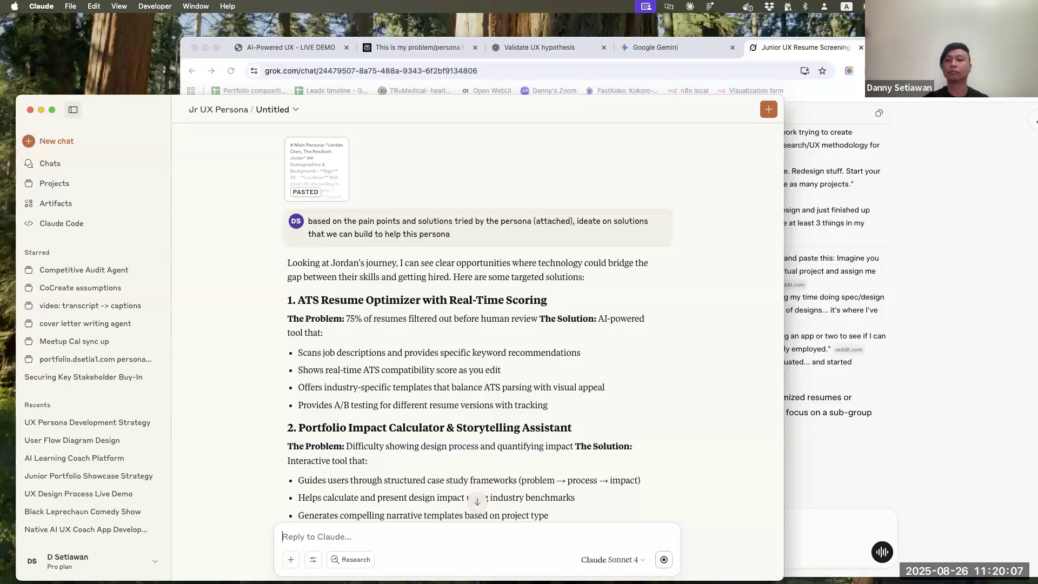
# Read through the proposed solutions, the problem each one addresses, and the implementation priorities
pyautogui.scroll(-3, 244, 310)
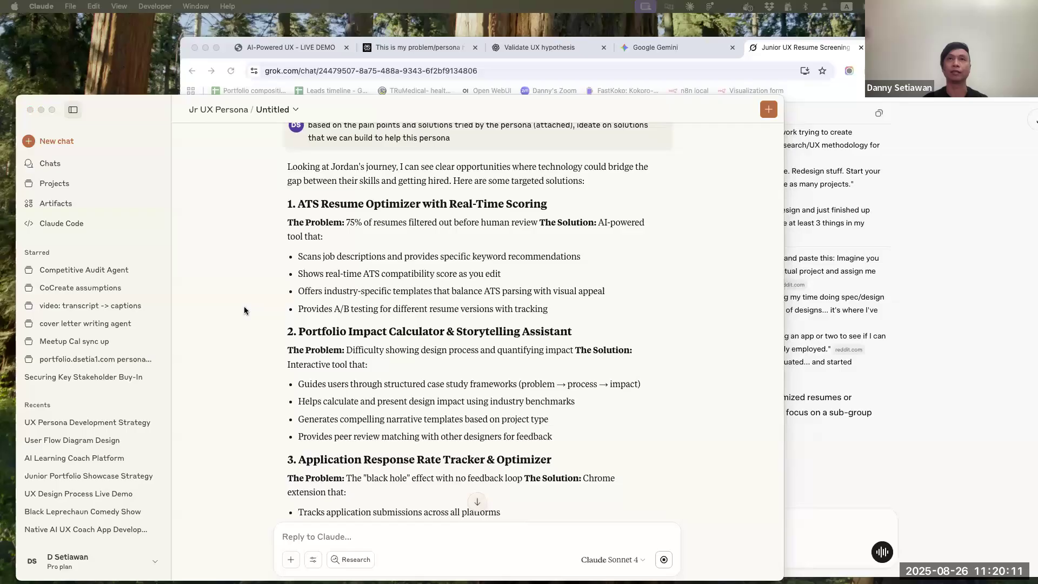
pyautogui.scroll(-2, 244, 310)
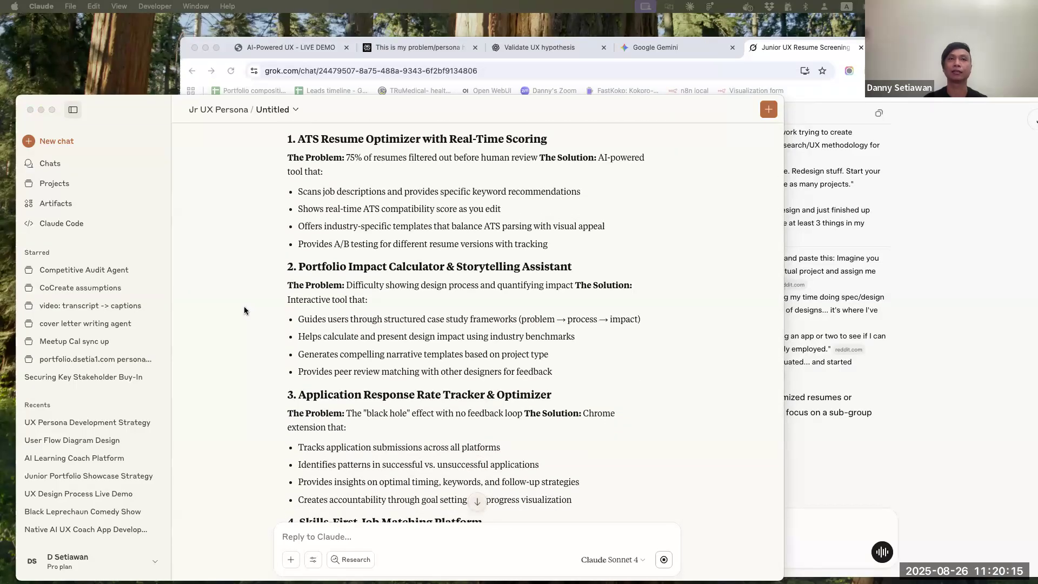
pyautogui.scroll(-2, 244, 310)
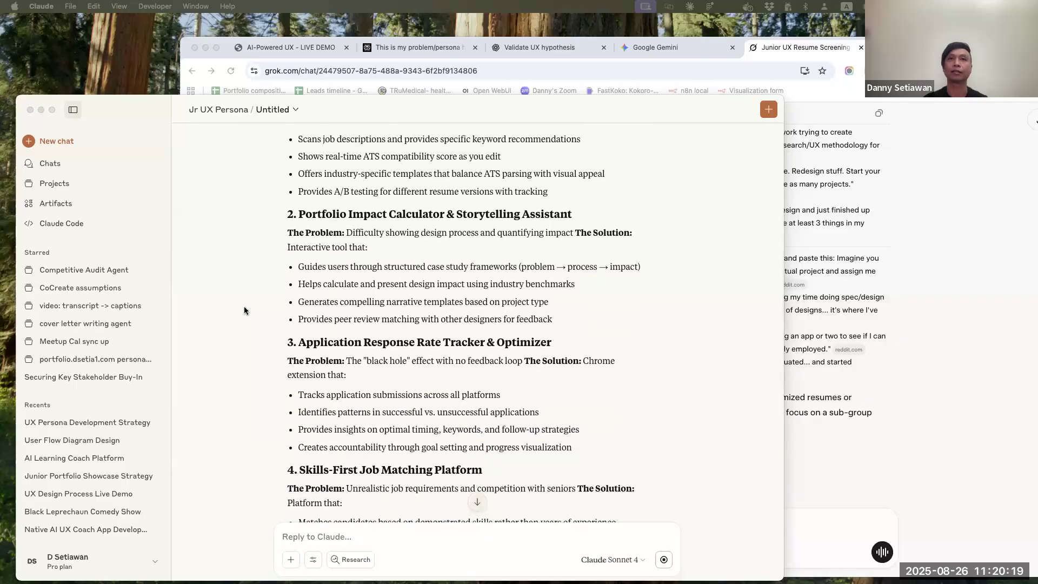
pyautogui.scroll(-3, 245, 311)
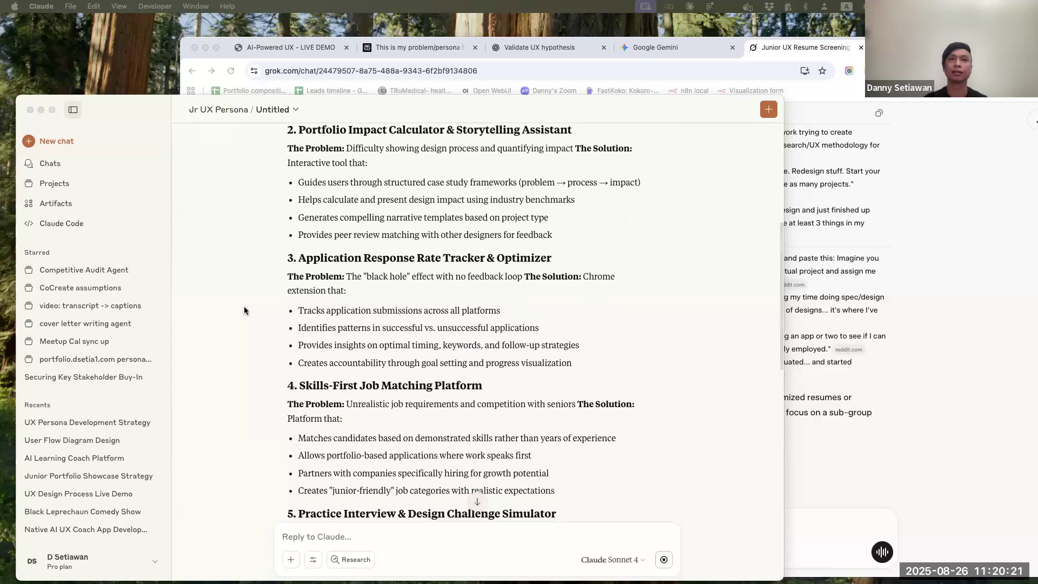
pyautogui.scroll(-4, 244, 310)
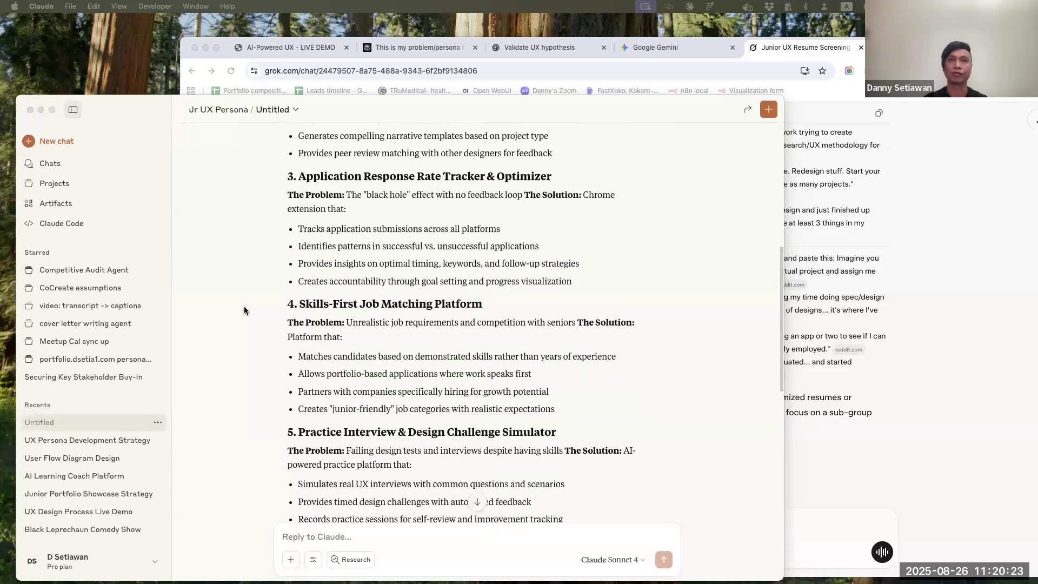
pyautogui.scroll(-2, 244, 311)
pyautogui.scroll(-2, 244, 310)
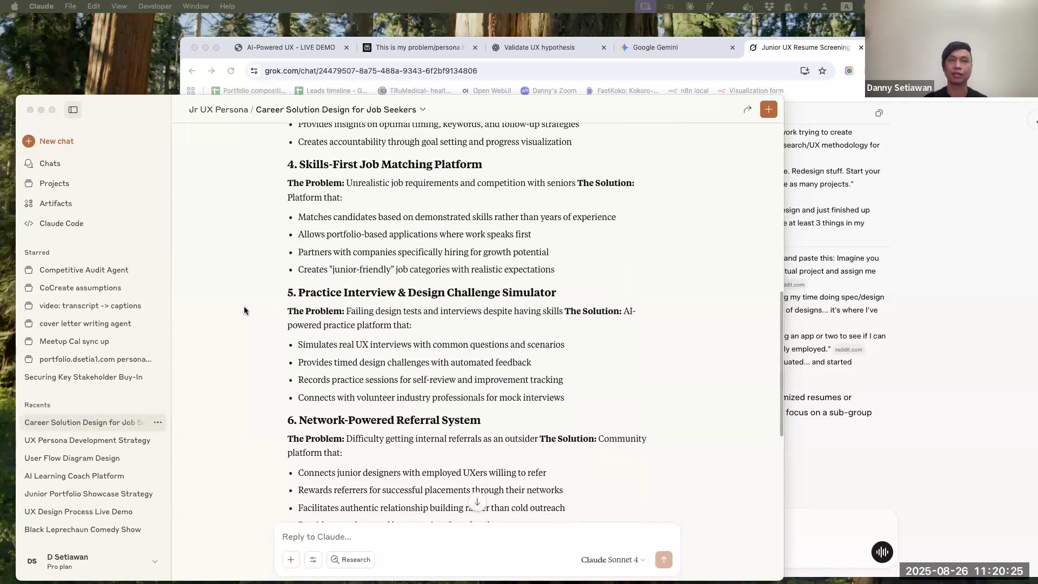
pyautogui.scroll(-3, 244, 311)
pyautogui.scroll(-5, 245, 311)
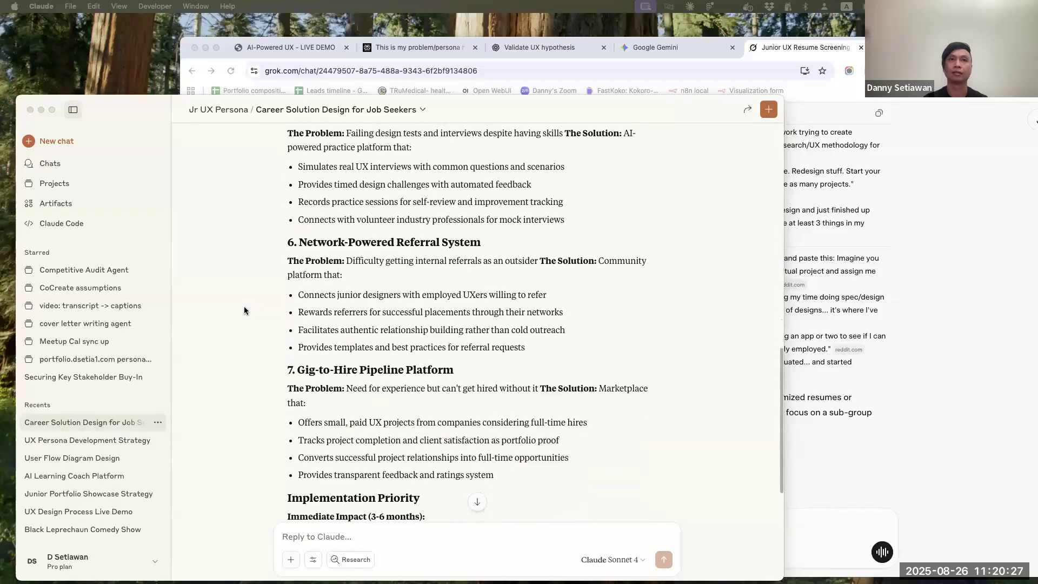
pyautogui.scroll(-6, 245, 311)
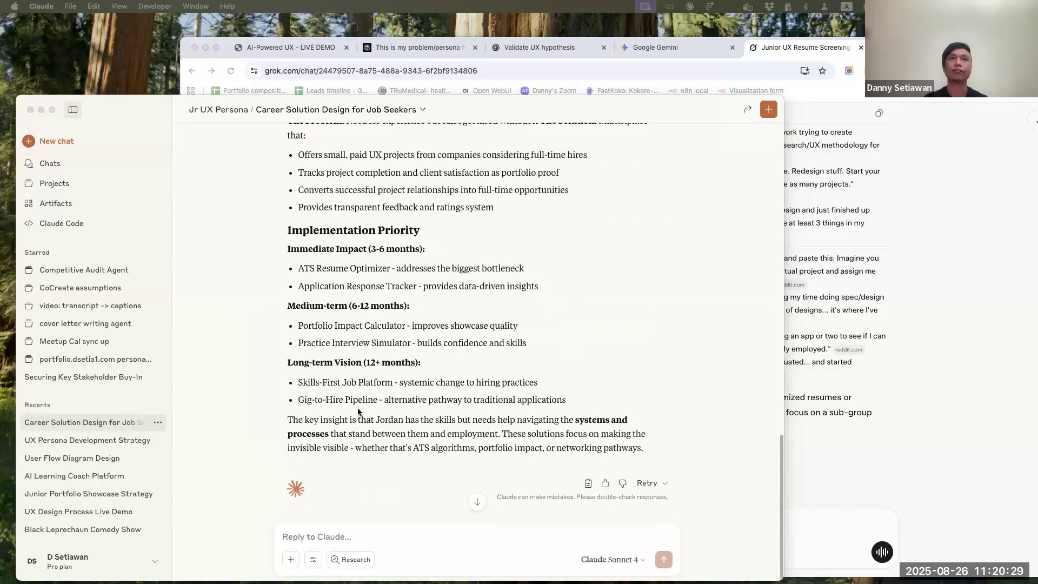
# Send the follow-up prompt "focus on getting the persona more interviews" in the same chat
pyautogui.click(457, 530)
pyautogui.write('focus on th')
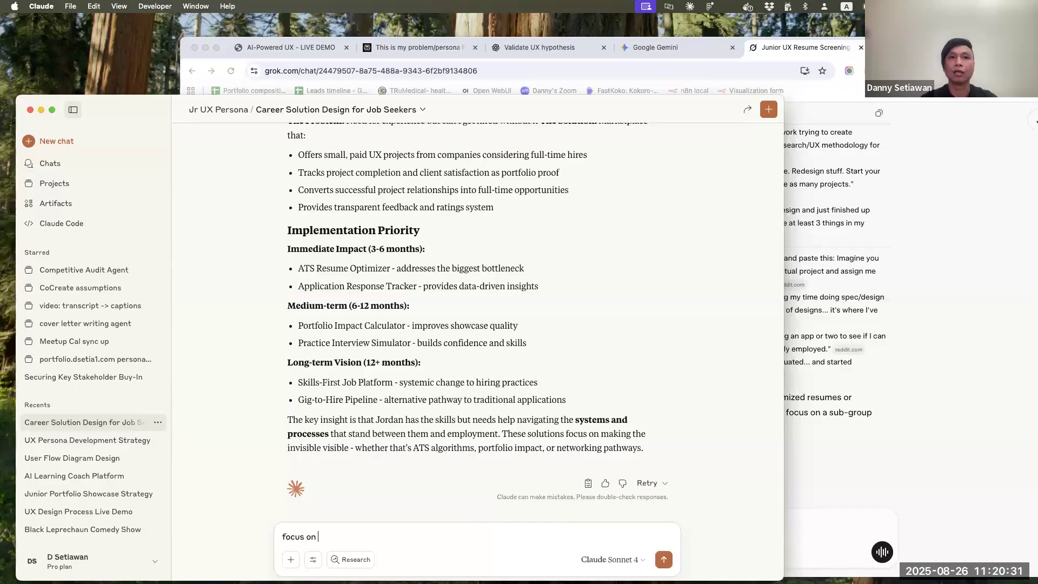
pyautogui.press('BackSpace')
pyautogui.press('BackSpace')
pyautogui.write('getti')
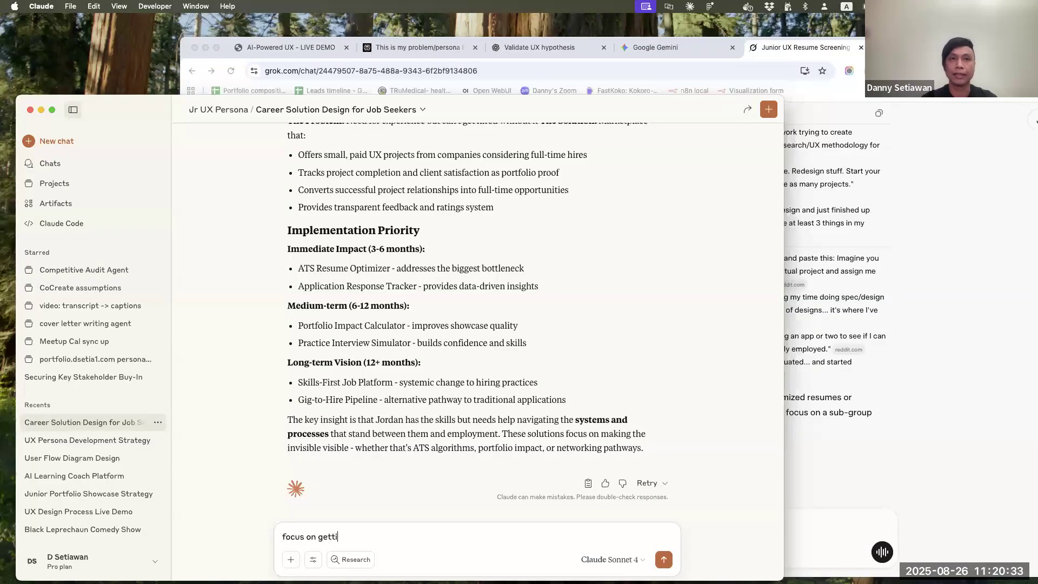
pyautogui.write('ng the persona')
pyautogui.write(' more')
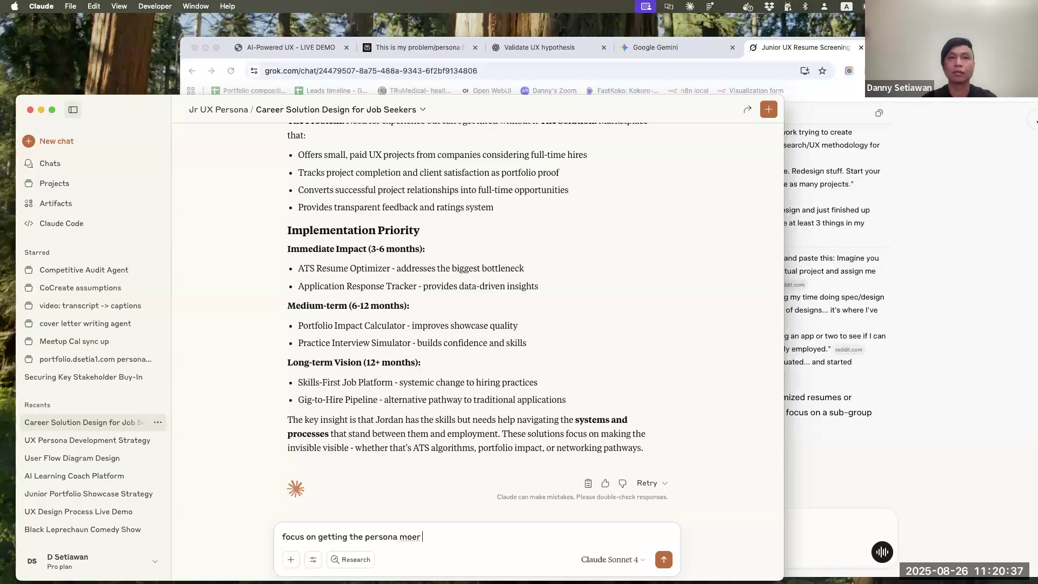
pyautogui.write(' interviews')
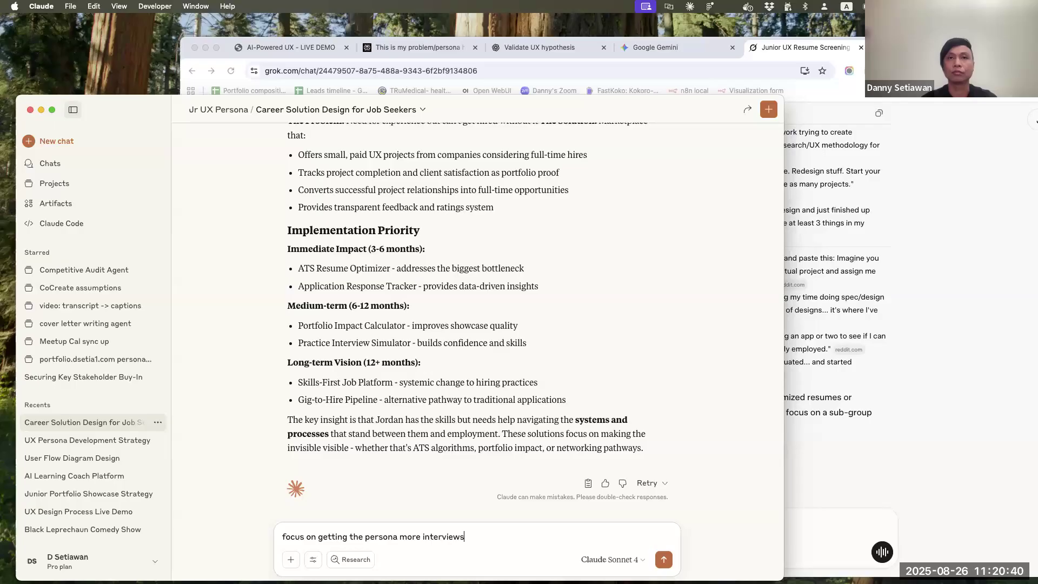
pyautogui.press('Return')
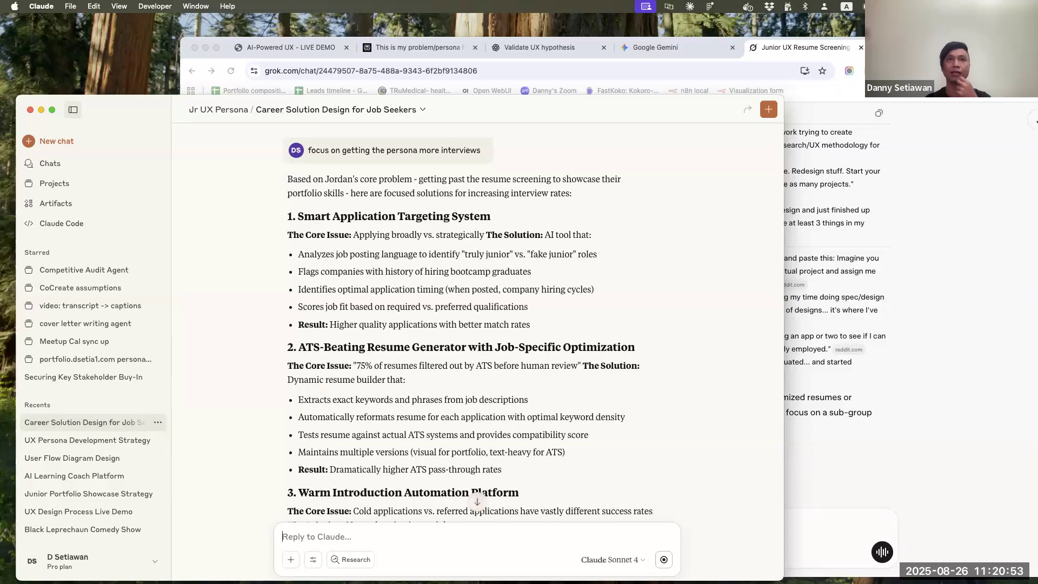
# Read through the interview-focused solutions, each one's core issue and expected result, and the implementation priorities
pyautogui.scroll(-2, 479, 433)
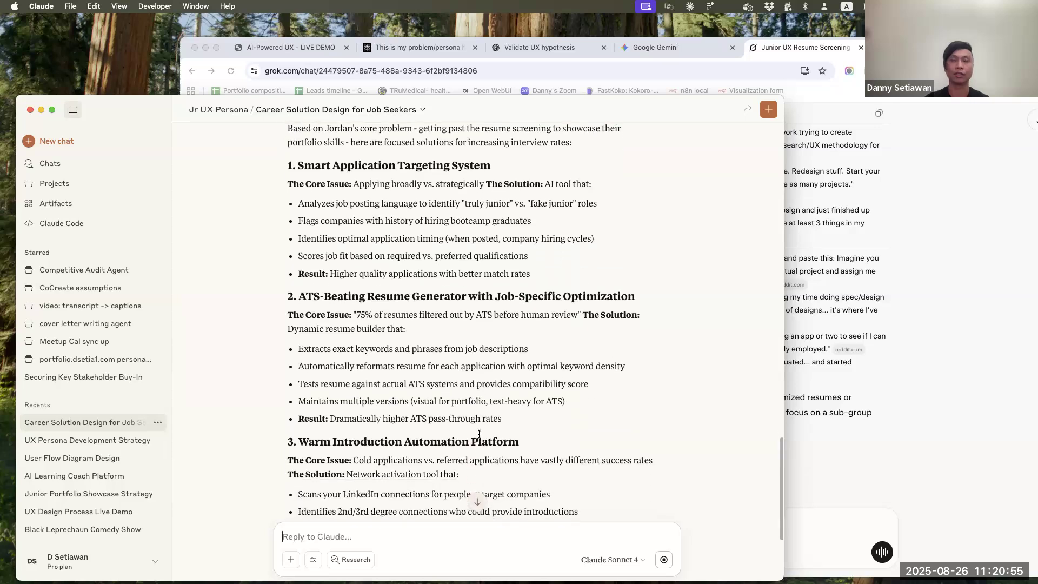
pyautogui.scroll(-3, 480, 434)
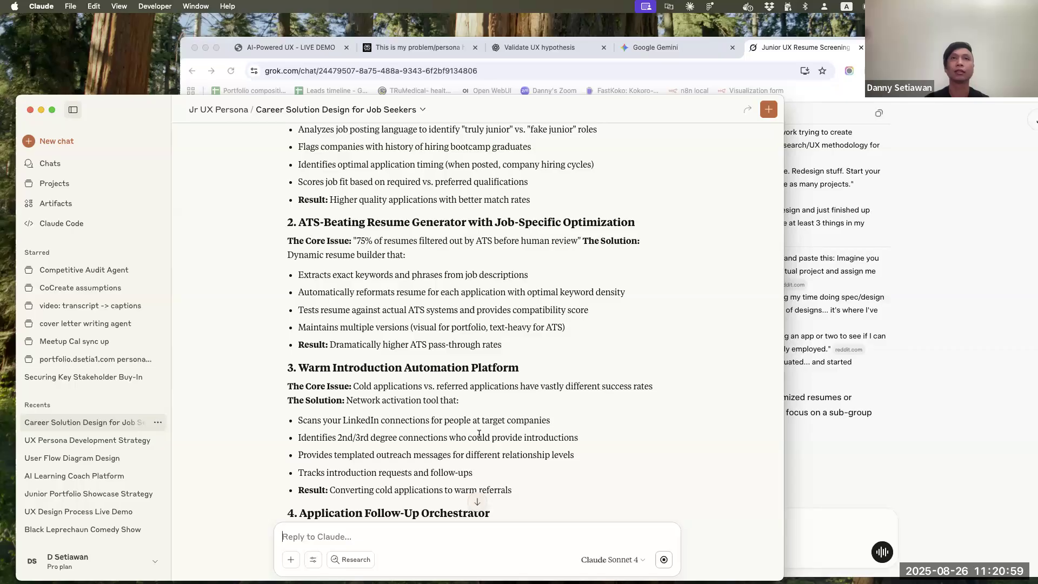
pyautogui.scroll(-1, 480, 436)
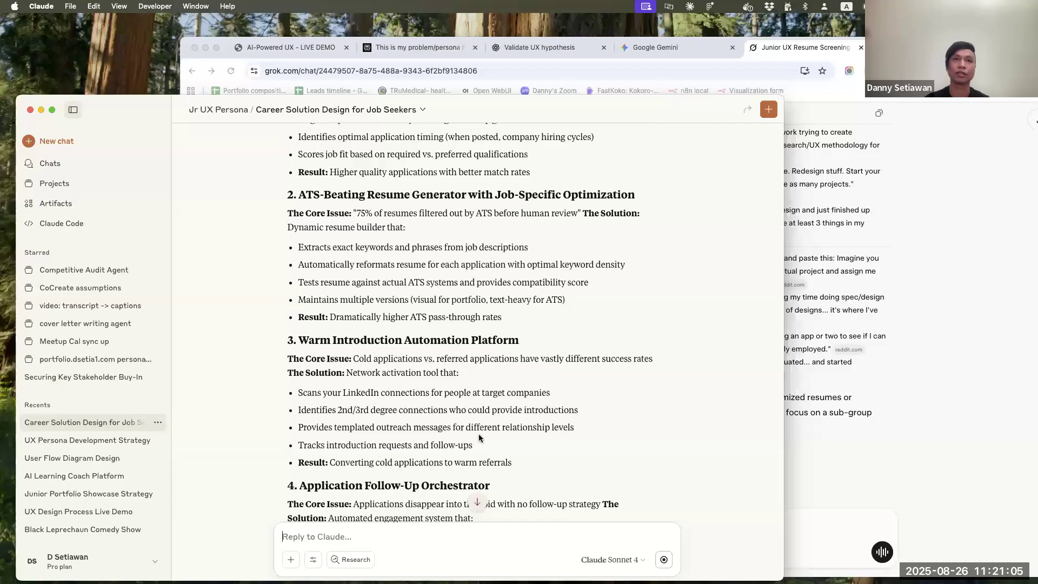
pyautogui.scroll(-3, 479, 437)
pyautogui.scroll(-2, 480, 435)
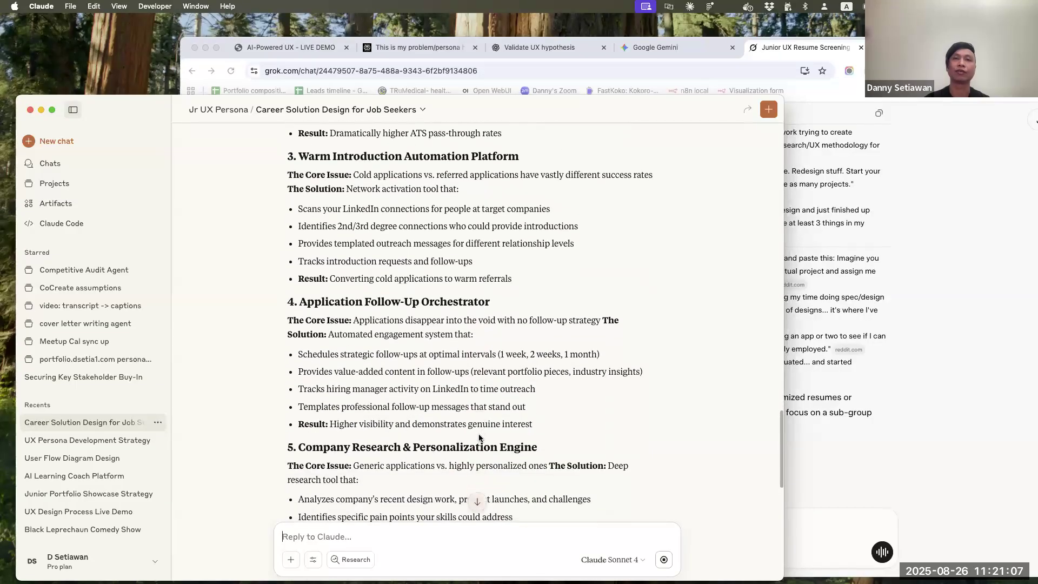
pyautogui.scroll(-5, 479, 435)
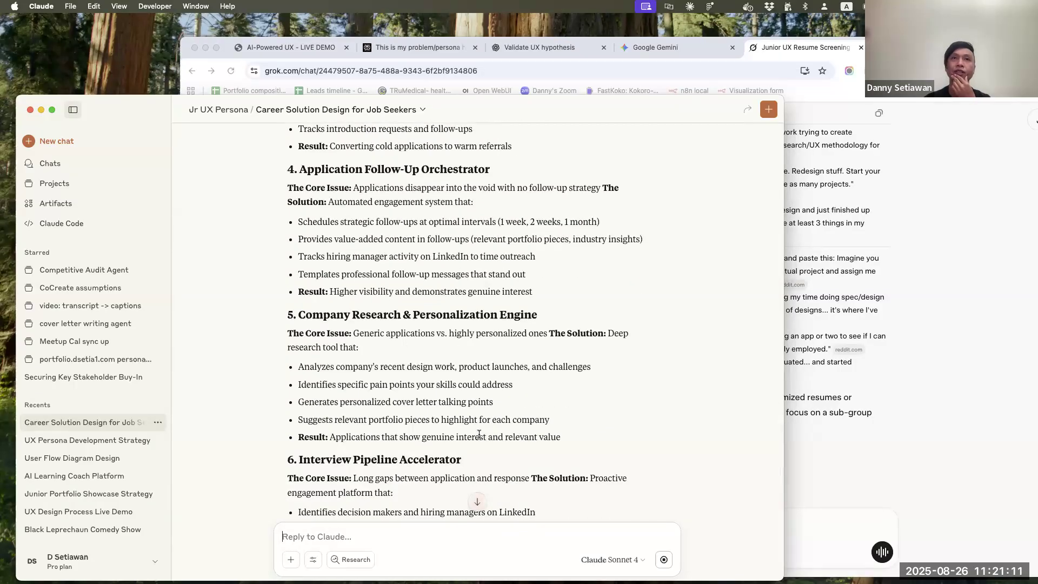
pyautogui.scroll(-6, 479, 434)
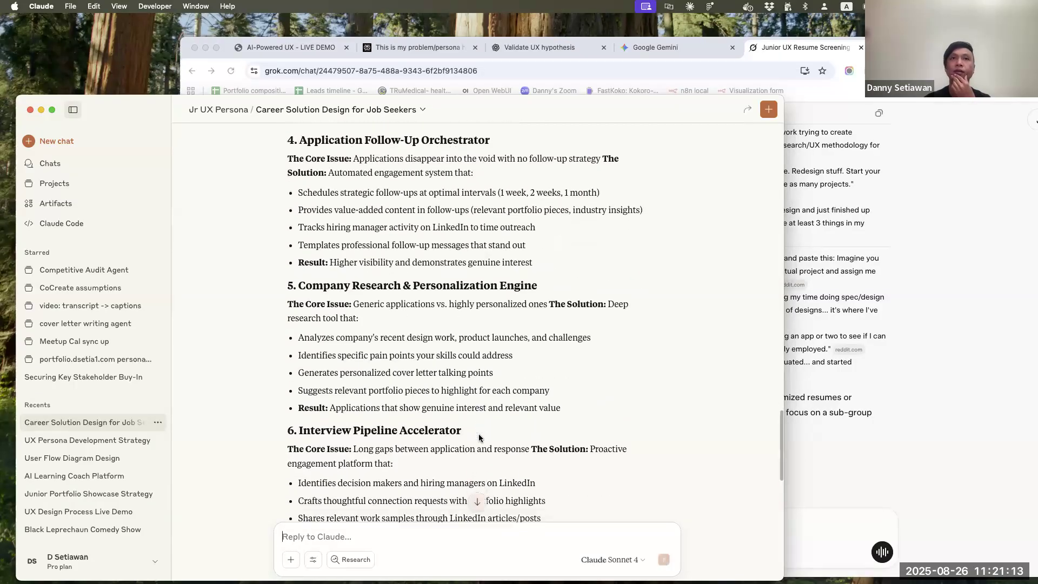
pyautogui.scroll(-6, 479, 434)
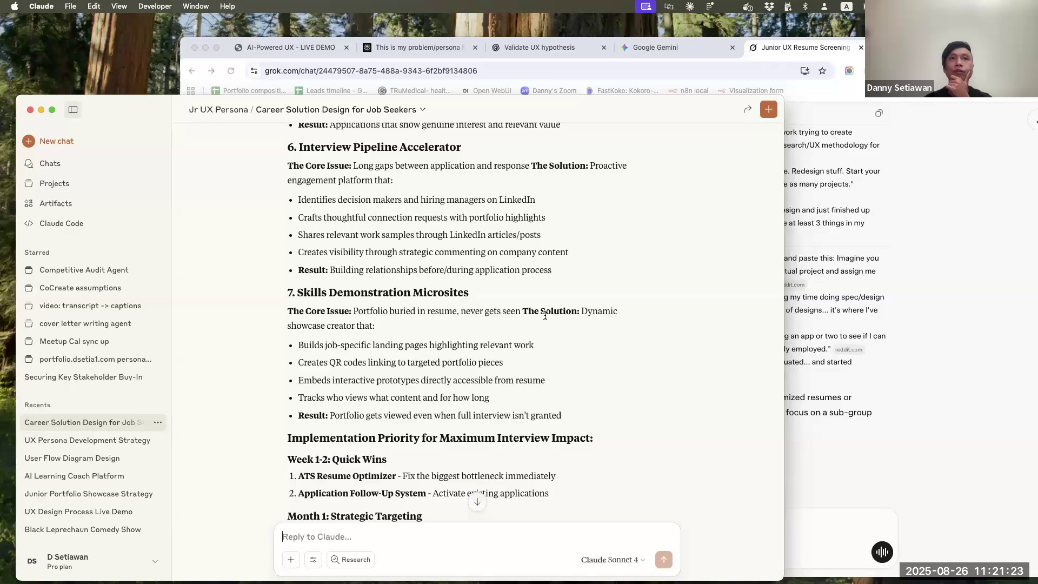
pyautogui.scroll(-2, 545, 316)
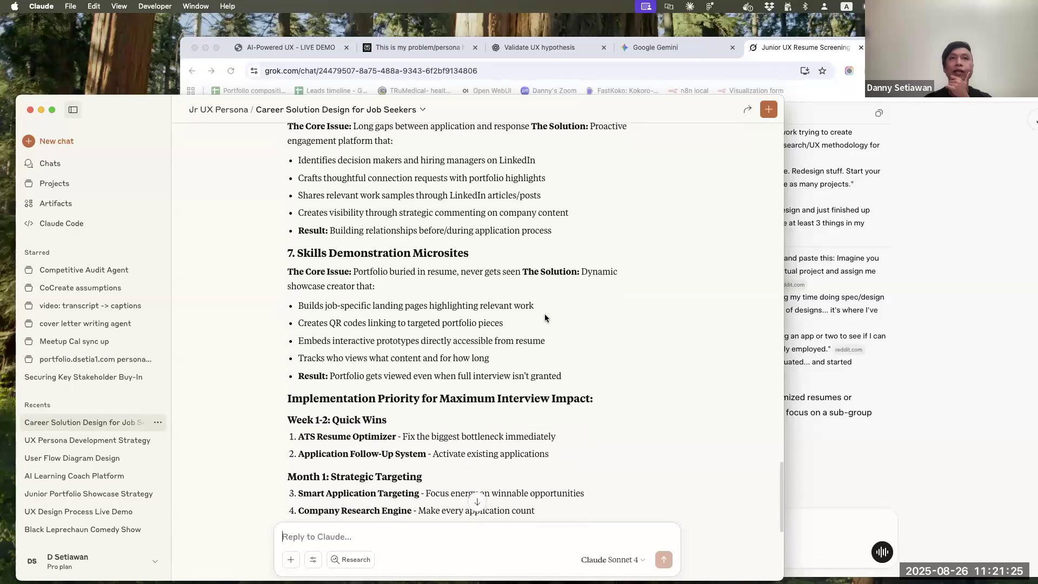
# Review the follow-up, company research, interview pipeline and skills microsite solutions again to compare which one to build on
pyautogui.scroll(2, 544, 314)
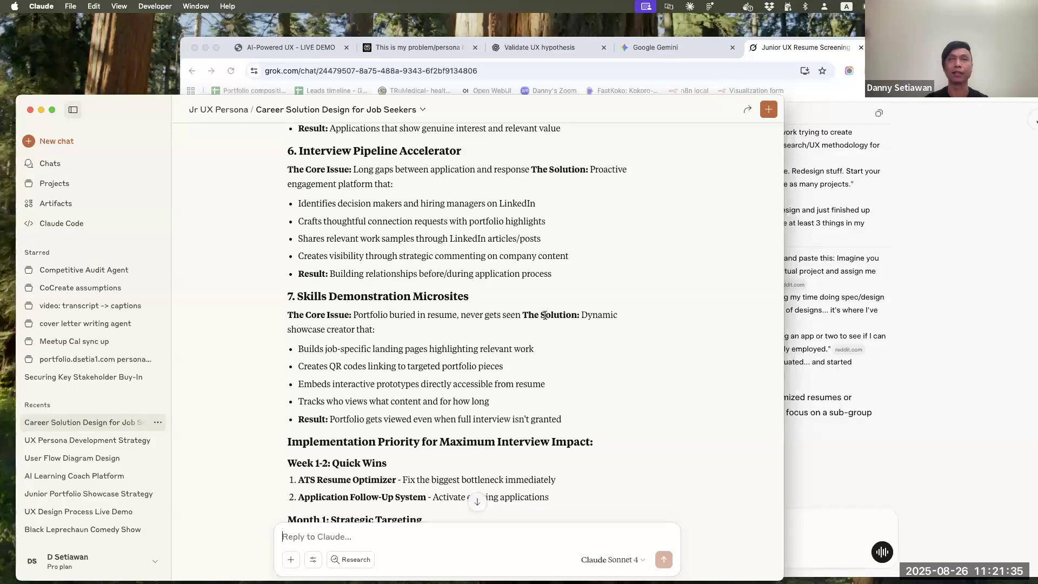
pyautogui.scroll(5, 544, 315)
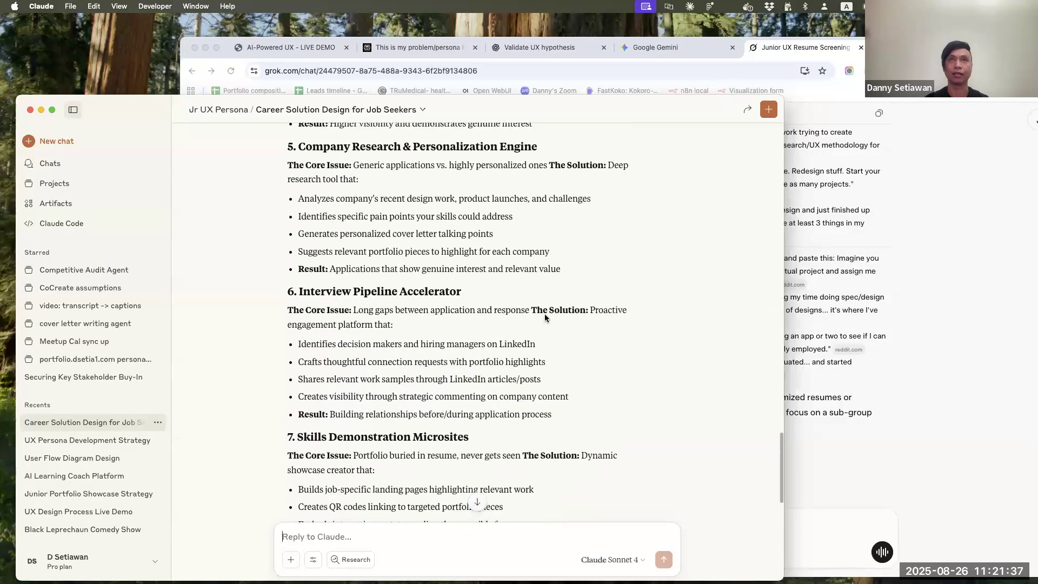
pyautogui.scroll(1, 544, 314)
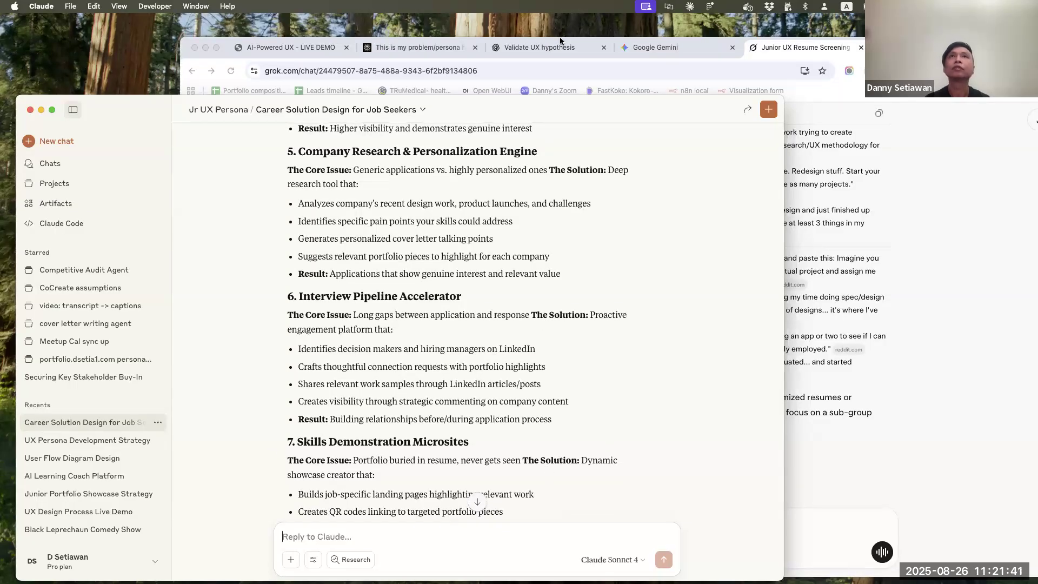
pyautogui.scroll(3, 419, 315)
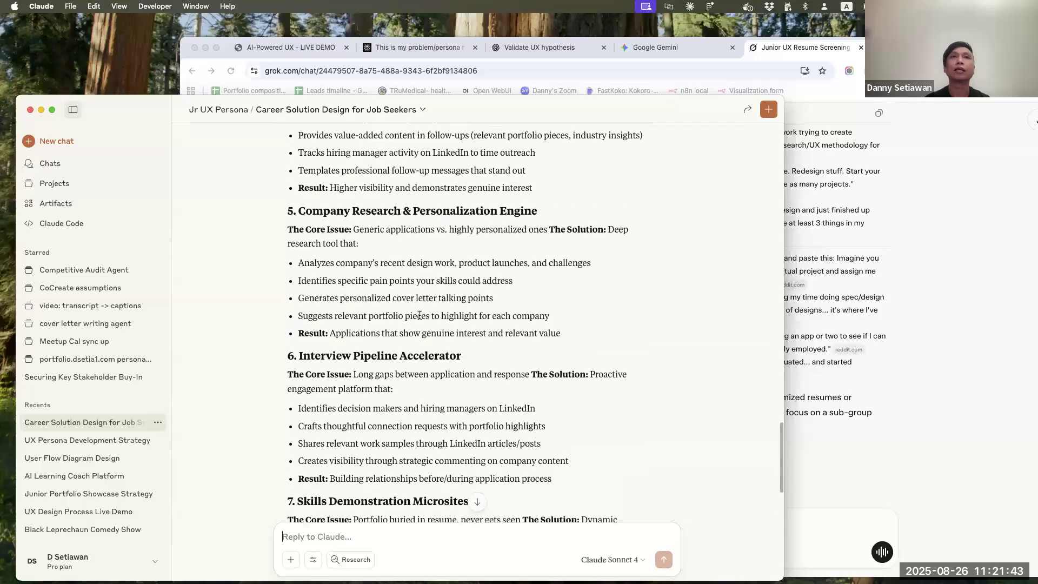
pyautogui.scroll(2, 420, 316)
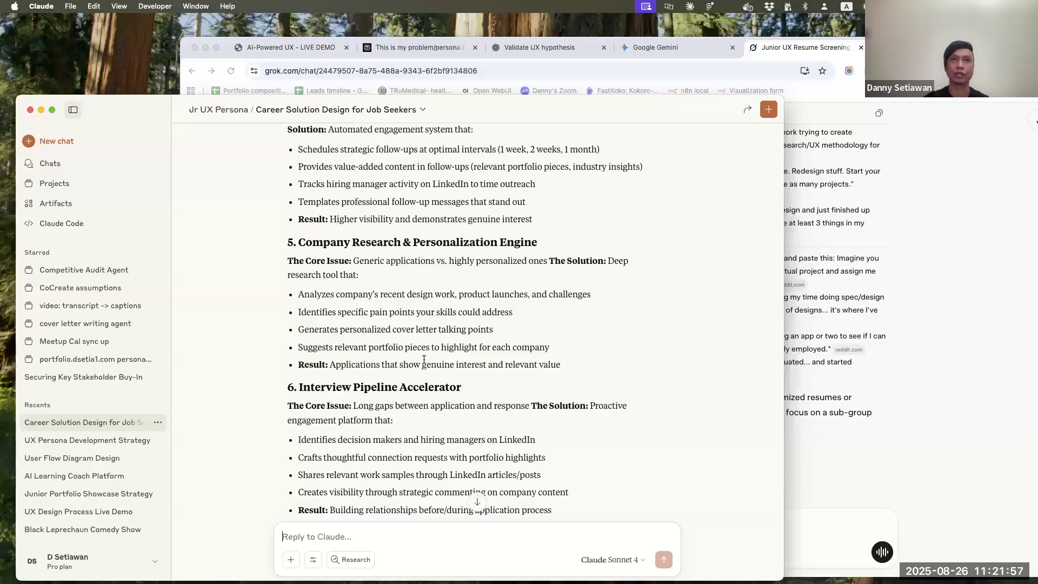
pyautogui.scroll(3, 408, 358)
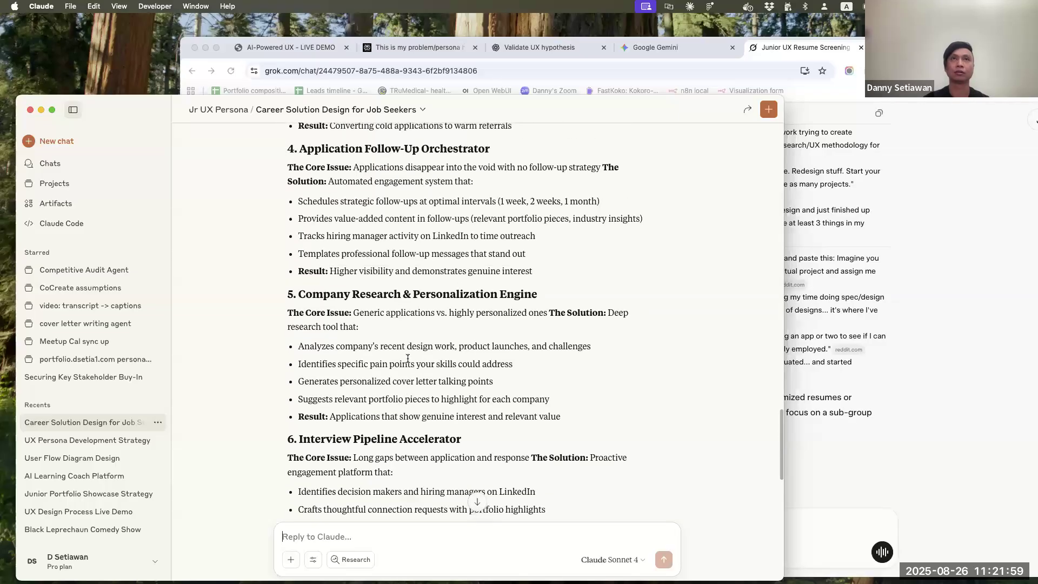
pyautogui.scroll(-15, 408, 358)
pyautogui.scroll(3, 408, 358)
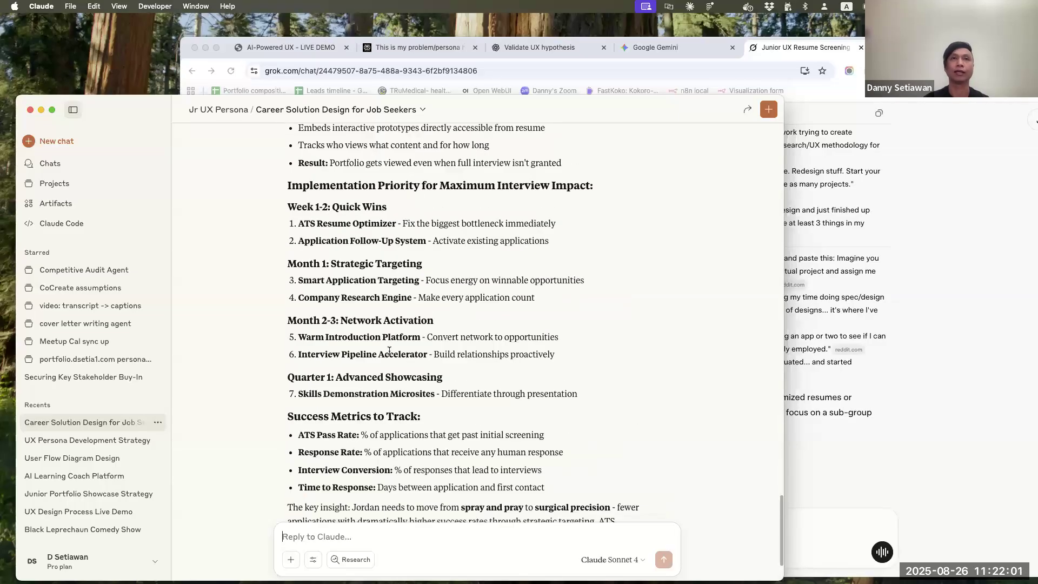
# Send the follow-up prompt "I like #7, come up with more ideas that focus on helping the portfolio of the candidates get seen by hiring managers"
pyautogui.scroll(-3, 344, 509)
pyautogui.write('I lik')
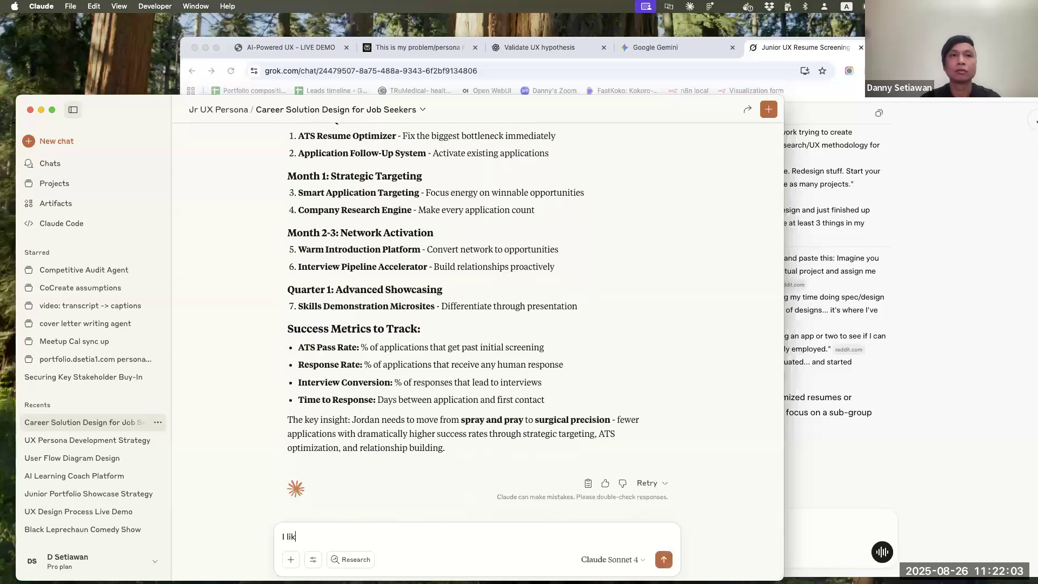
pyautogui.write('e #7, come up with more ideas that focus on ')
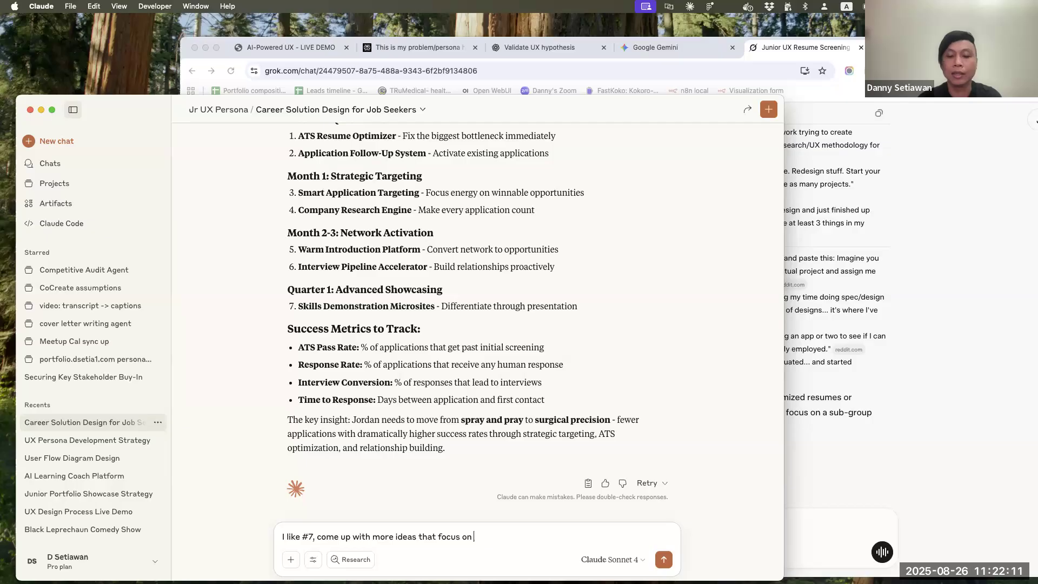
pyautogui.write('helping the po')
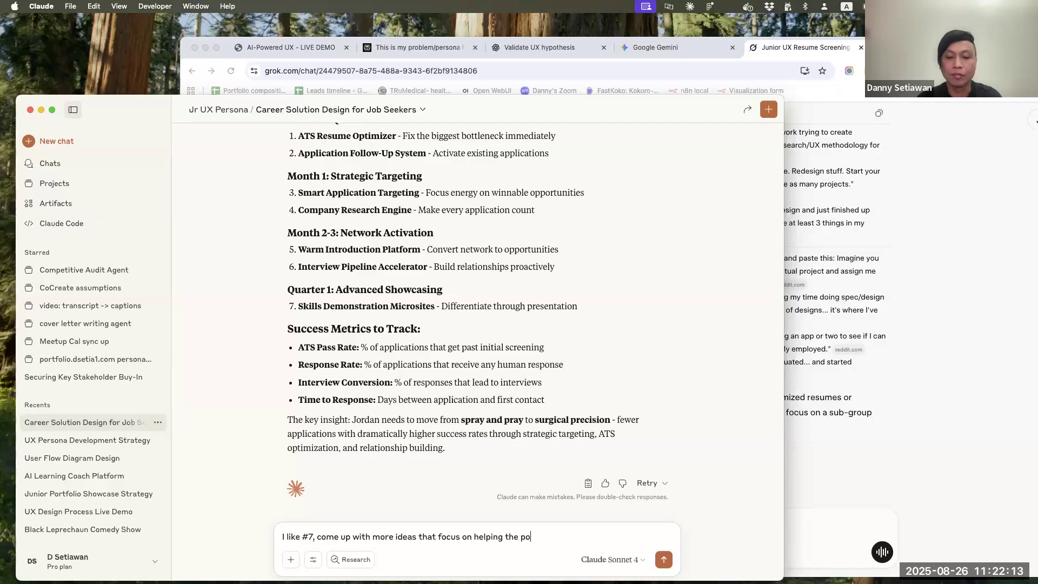
pyautogui.write('rtfolio of the ')
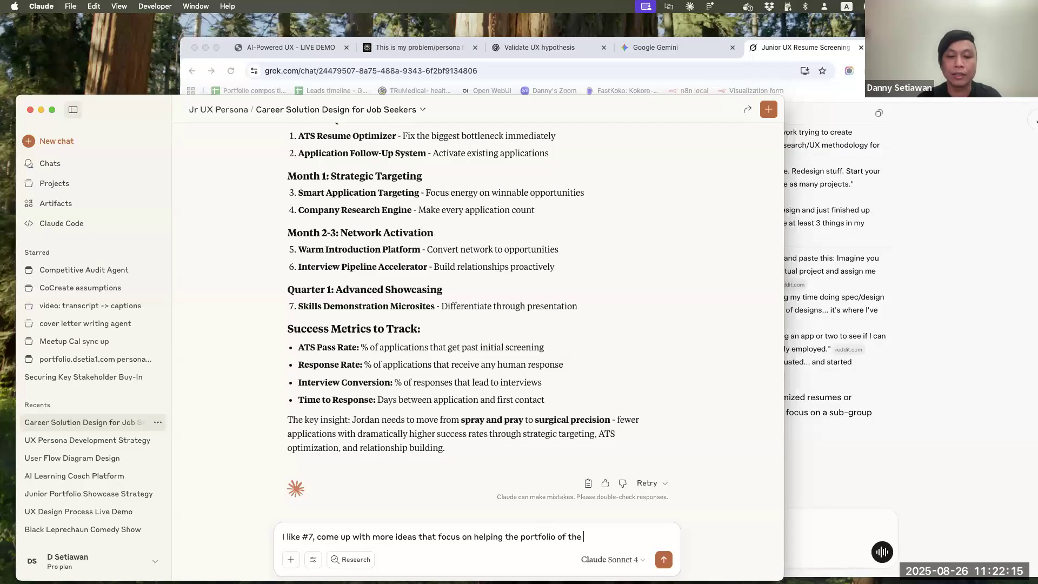
pyautogui.write('candidates get')
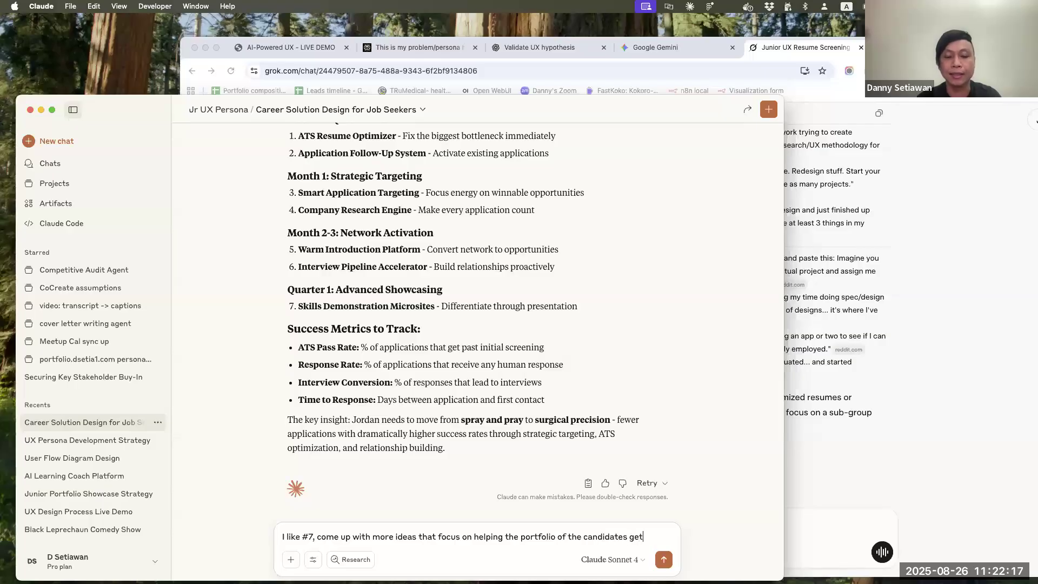
pyautogui.write(' seen by hiring managers')
pyautogui.press('Return')
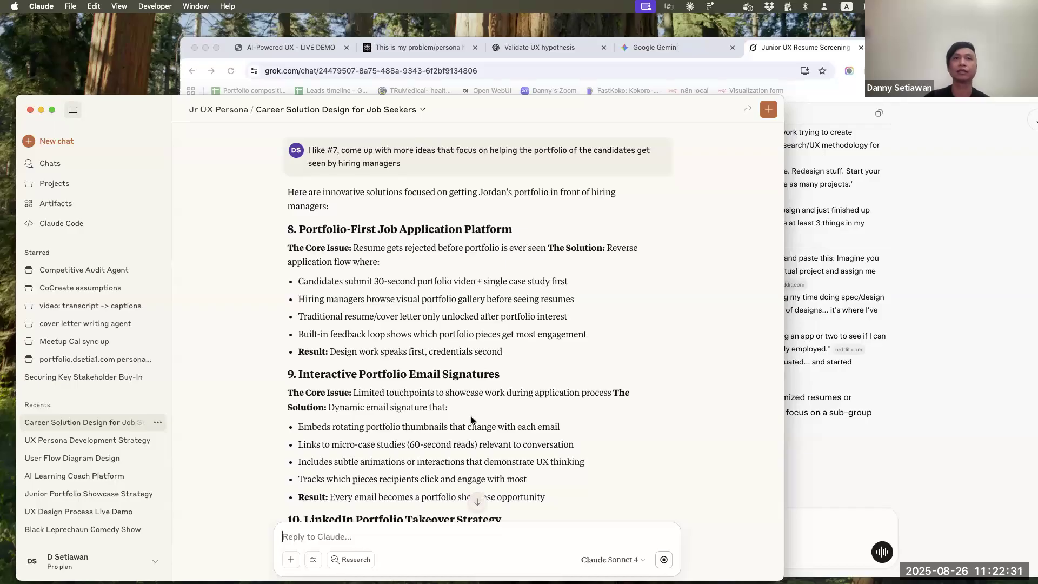
# Skim the new ideas for getting the candidates' portfolios in front of hiring managers
pyautogui.scroll(-5, 654, 362)
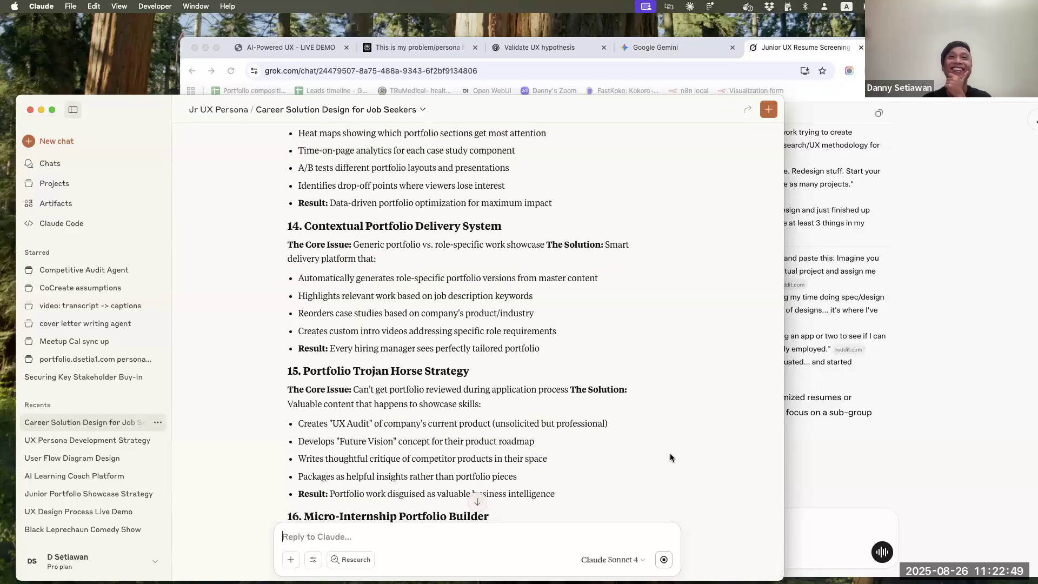
pyautogui.scroll(-2, 671, 458)
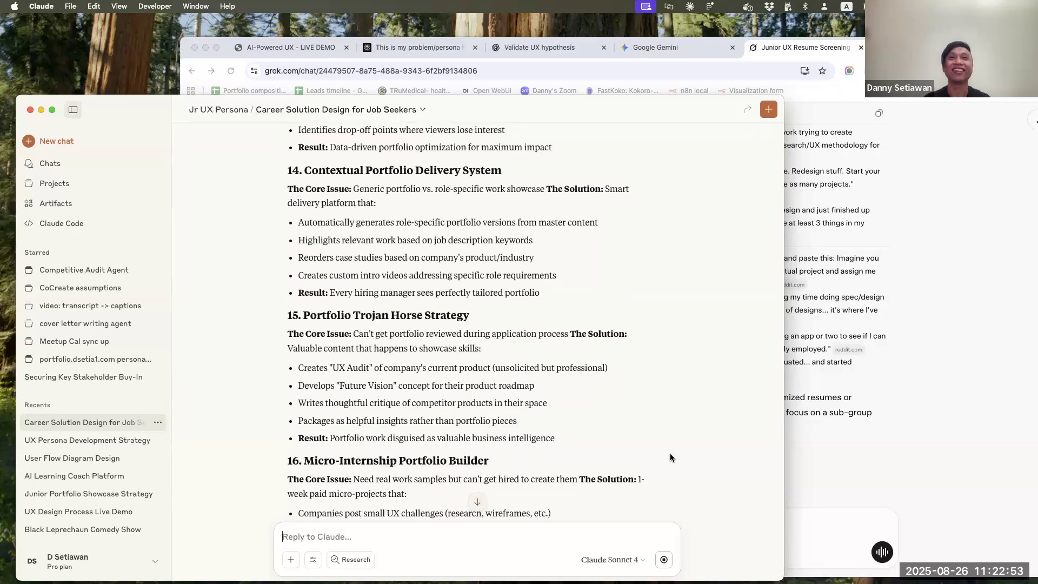
pyautogui.scroll(-2, 671, 458)
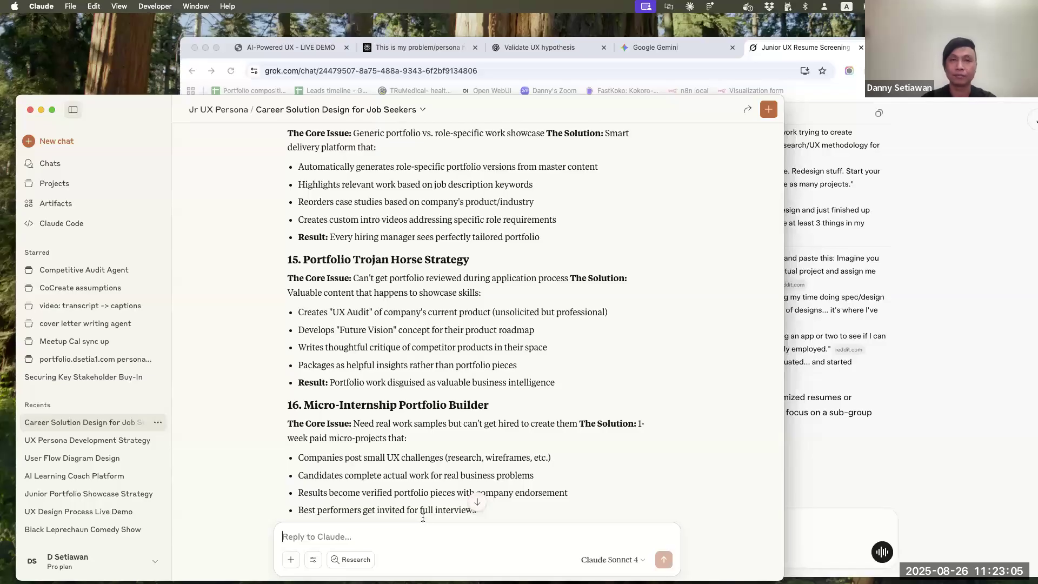
pyautogui.write('com')
pyautogui.press('BackSpace')
pyautogui.press('BackSpace')
pyautogui.press('BackSpace')
pyautogui.write('revie')
pyautogui.press('BackSpace')
pyautogui.press('BackSpace')
pyautogui.press('BackSpace')
pyautogui.press('BackSpace')
# Send the prompt "give me more ideas, focusing on AI-native solutions" in the same chat
pyautogui.write('give me more ideas ')
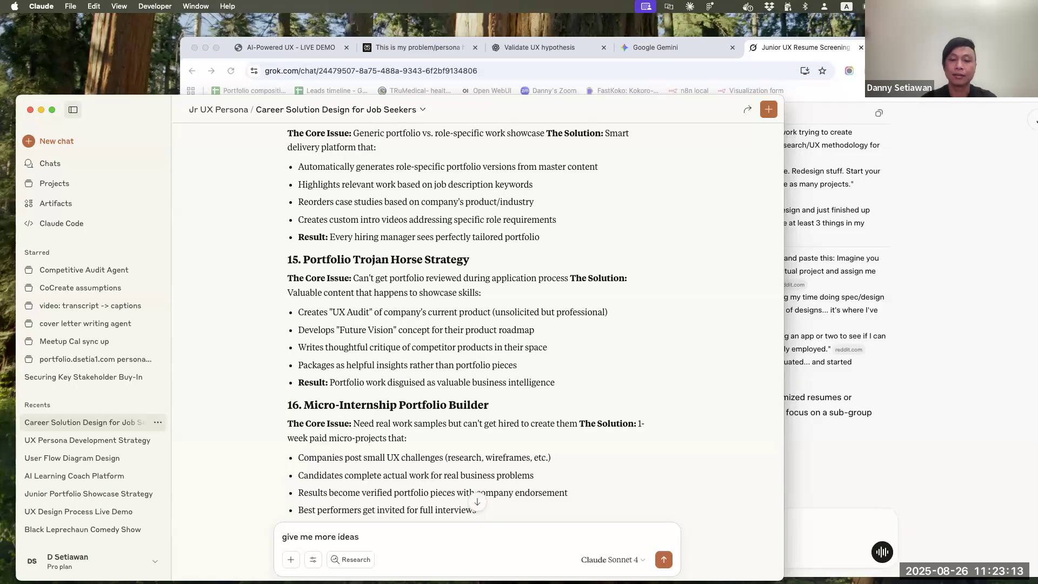
pyautogui.write(', fo')
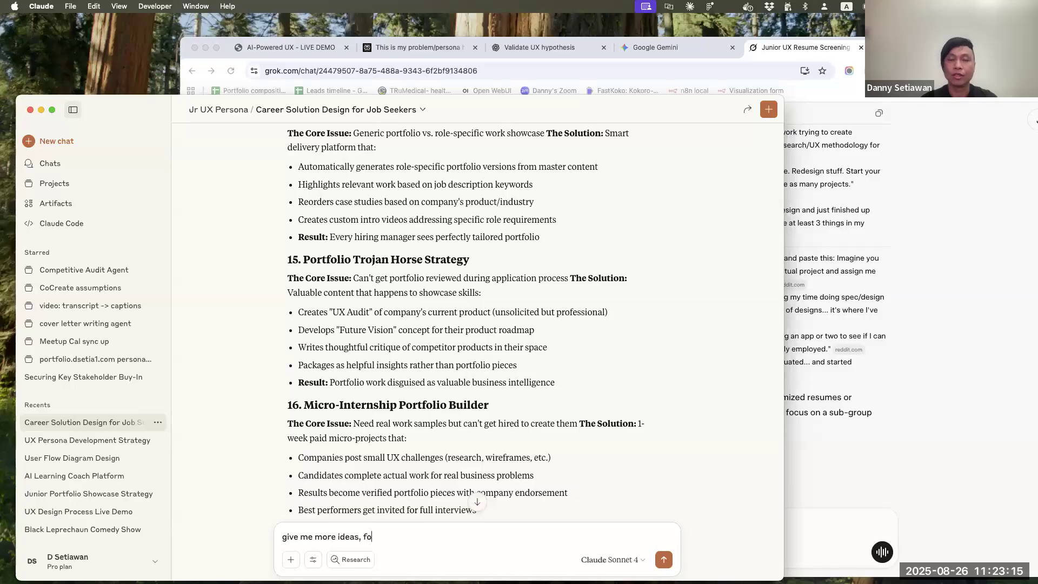
pyautogui.write('cusing on AI-native solutions')
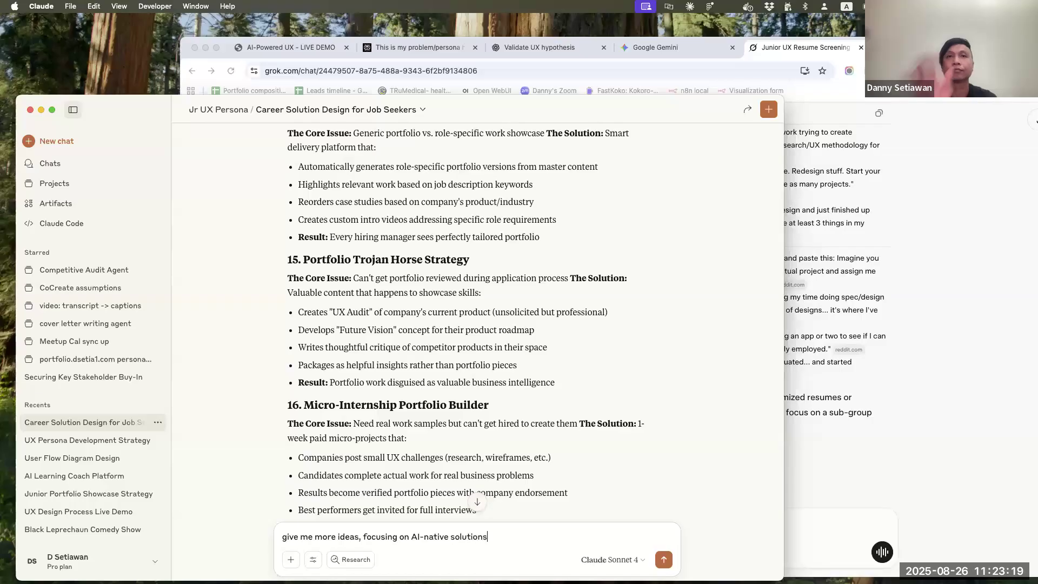
pyautogui.press('Return')
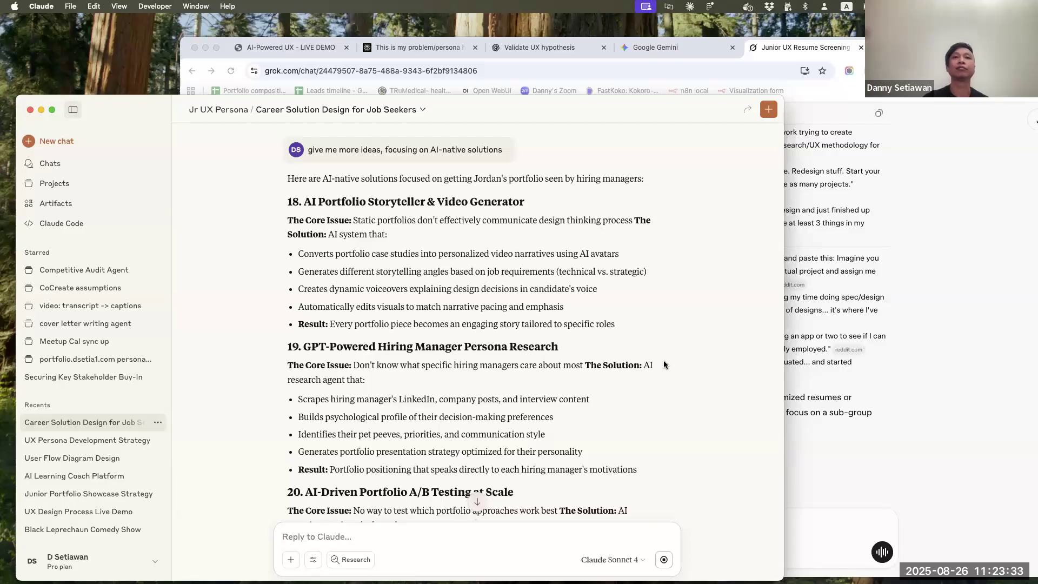
# Read through the AI-native portfolio ideas in the reply, from the portfolio storyteller to the neural network recommendation engine
pyautogui.scroll(-5, 664, 361)
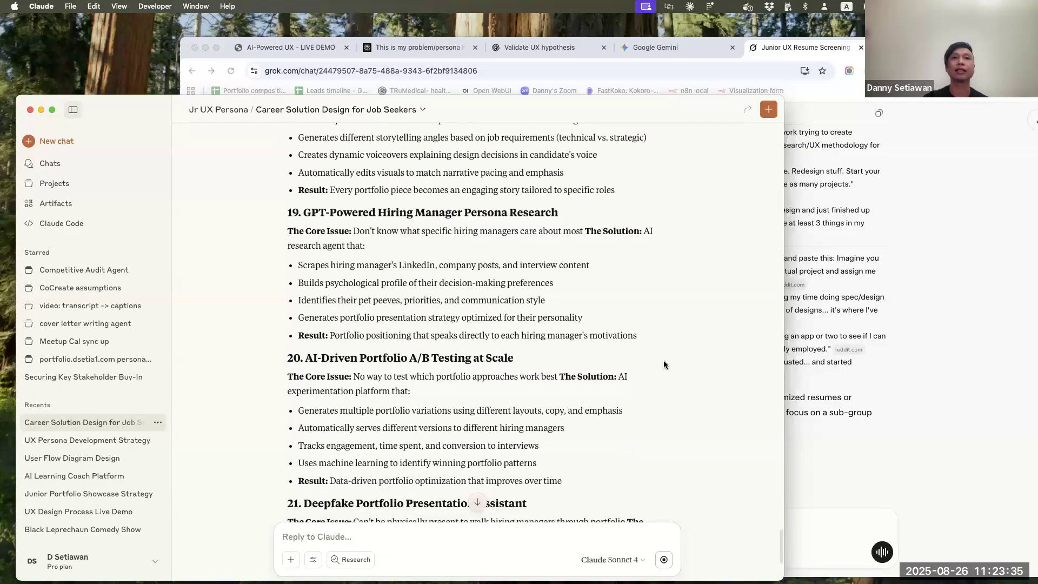
pyautogui.scroll(-2, 664, 360)
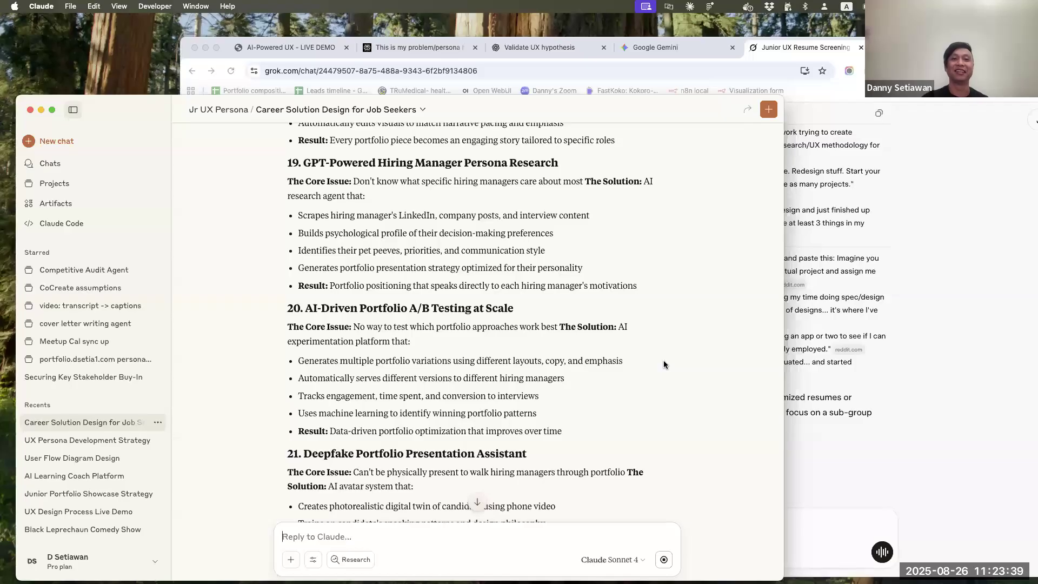
pyautogui.scroll(-6, 664, 361)
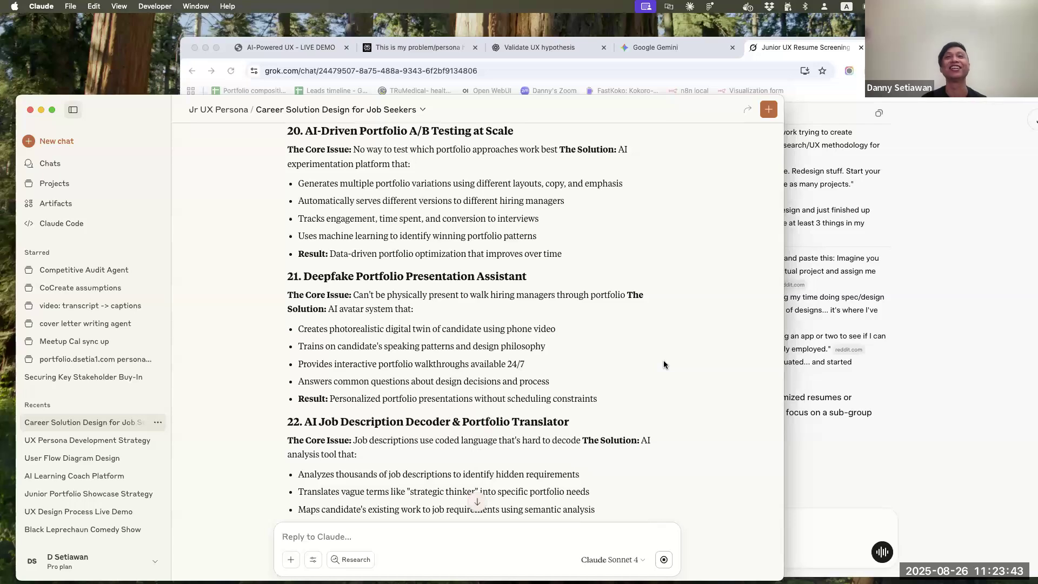
pyautogui.scroll(-4, 663, 360)
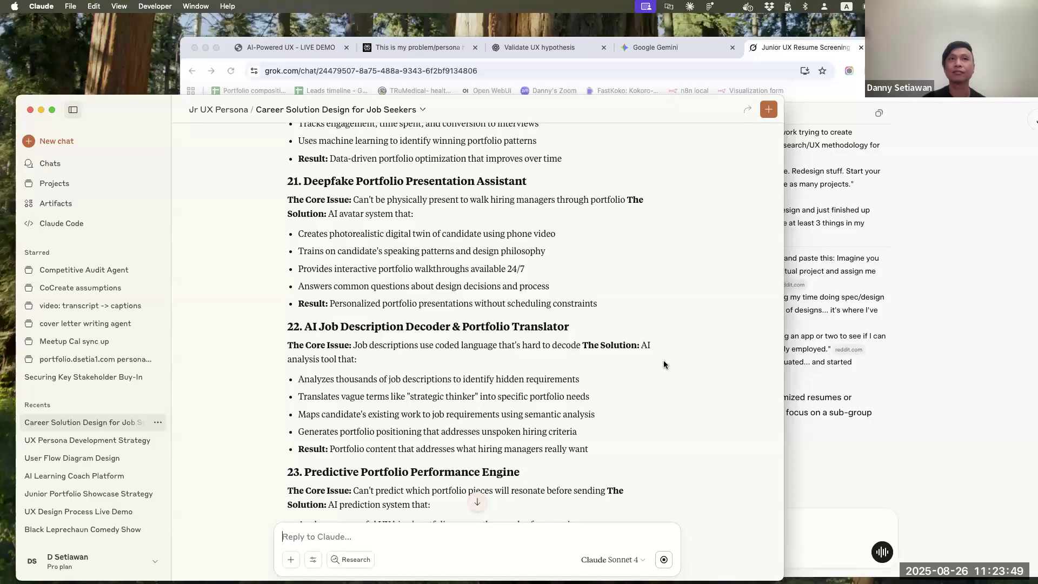
pyautogui.scroll(-2, 664, 361)
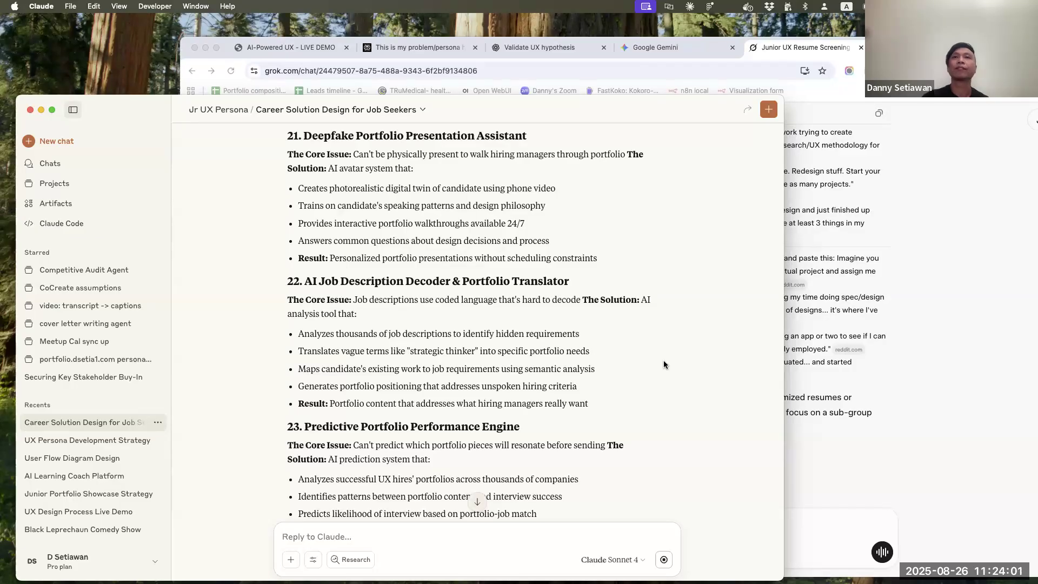
pyautogui.scroll(-5, 664, 364)
pyautogui.scroll(-5, 664, 364)
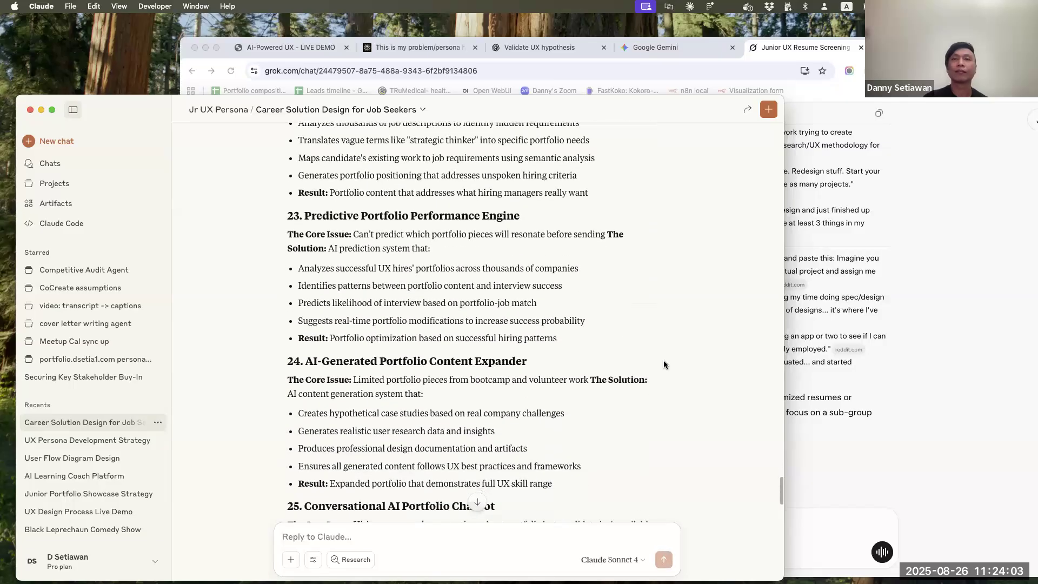
pyautogui.scroll(-1, 665, 365)
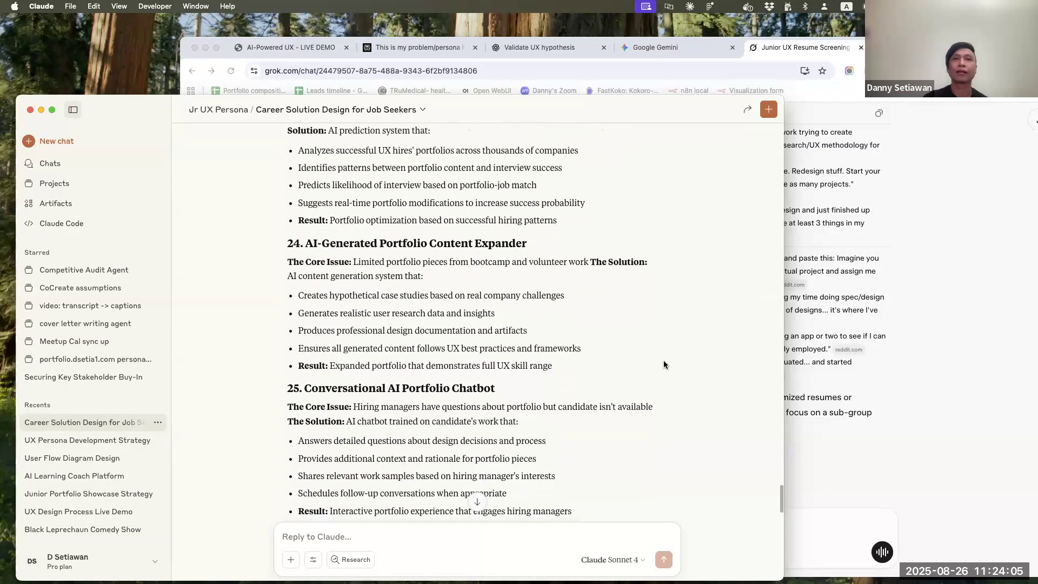
pyautogui.scroll(-2, 664, 364)
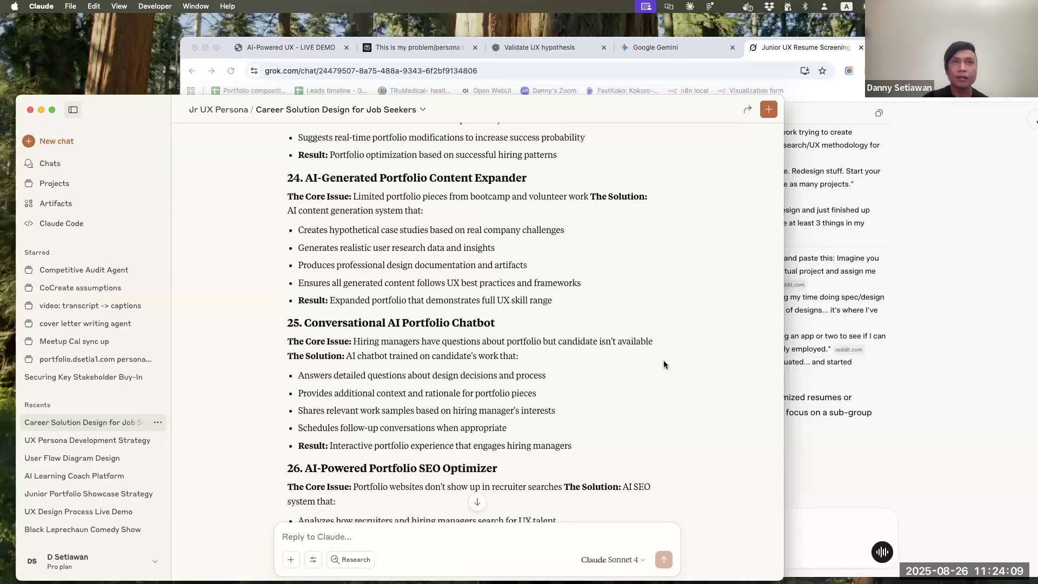
pyautogui.scroll(-1, 665, 365)
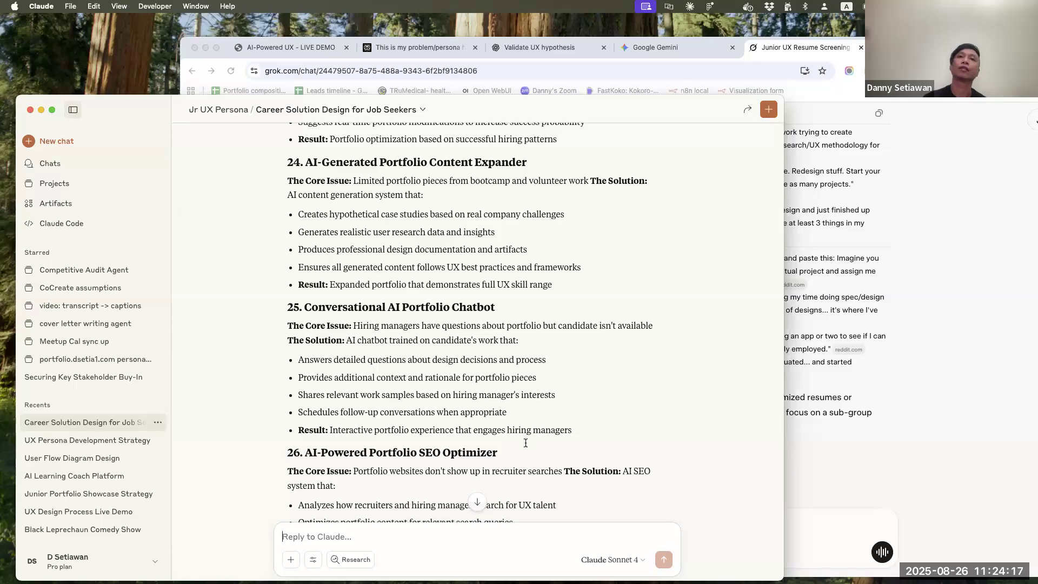
pyautogui.scroll(-5, 539, 420)
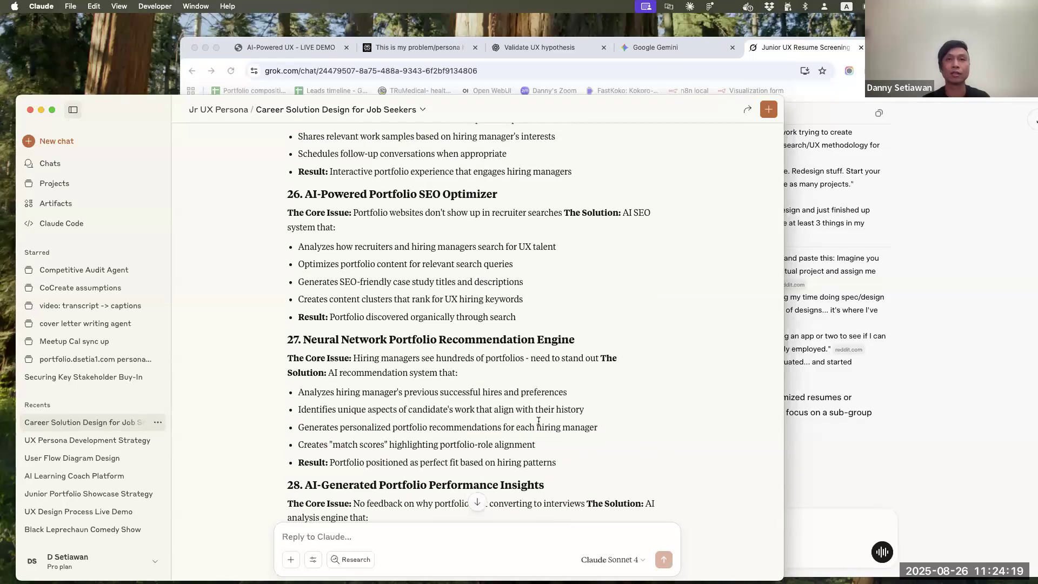
# Begin a follow-up prompt at the end of the chat with "I run a meetup group with 8000+ members"
pyautogui.click(477, 501)
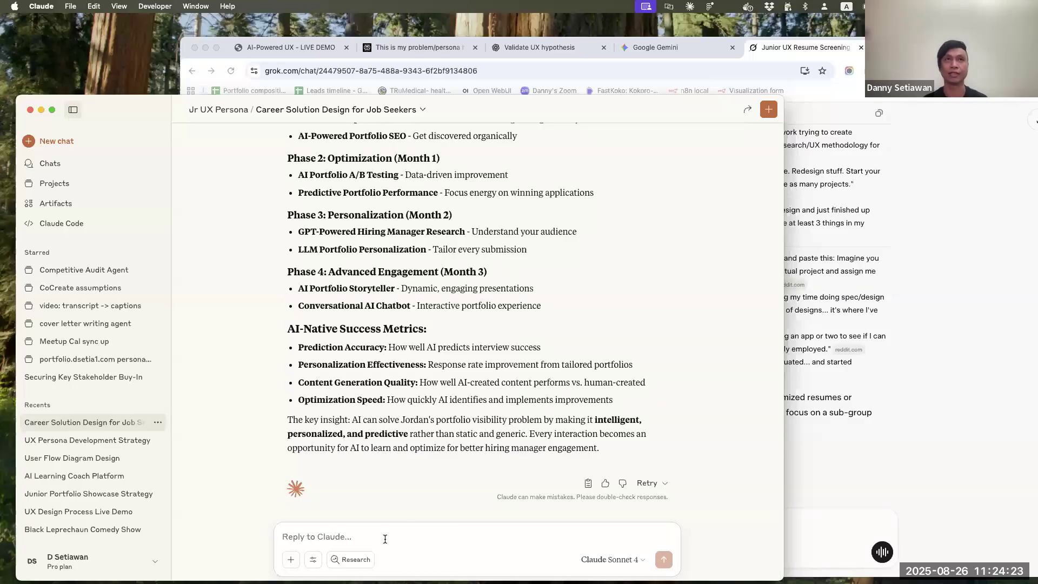
pyautogui.write('I run a me')
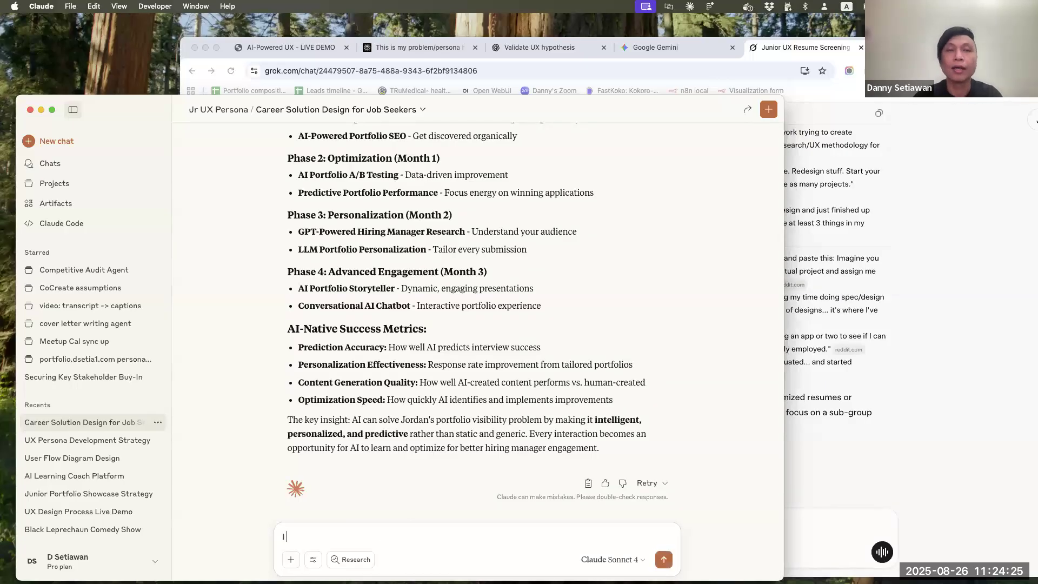
pyautogui.write('p group with 8000+ members. I want')
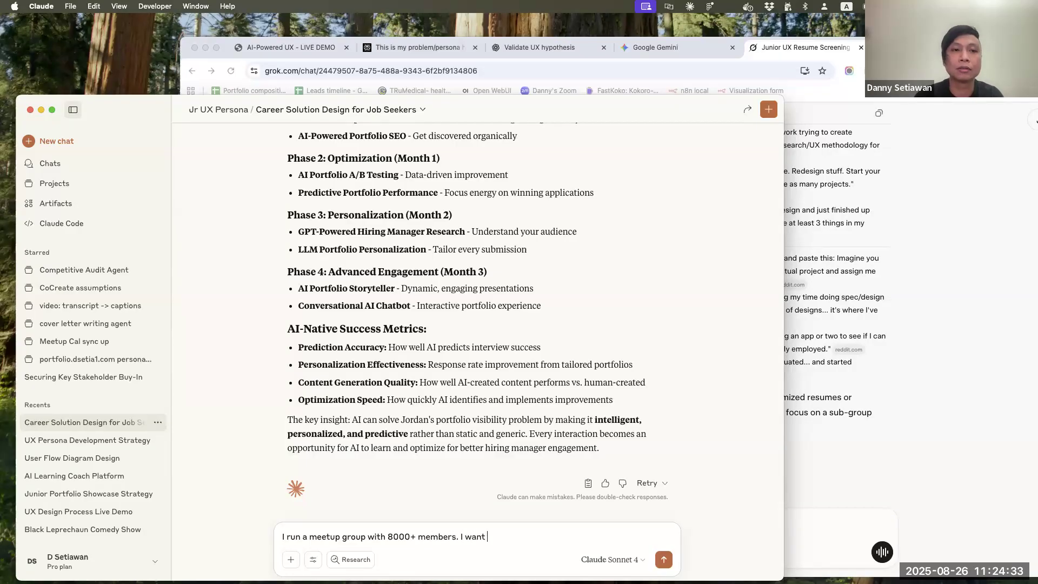
pyautogui.press('BackSpace')
pyautogui.press('BackSpace')
pyautogui.press('BackSpace')
pyautogui.write('The creativ')
pyautogui.press('BackSpace')
pyautogui.press('BackSpace')
pyautogui.press('BackSpace')
pyautogui.press('BackSpace')
pyautogui.press('BackSpace')
pyautogui.press('BackSpace')
pyautogui.write('andidat')
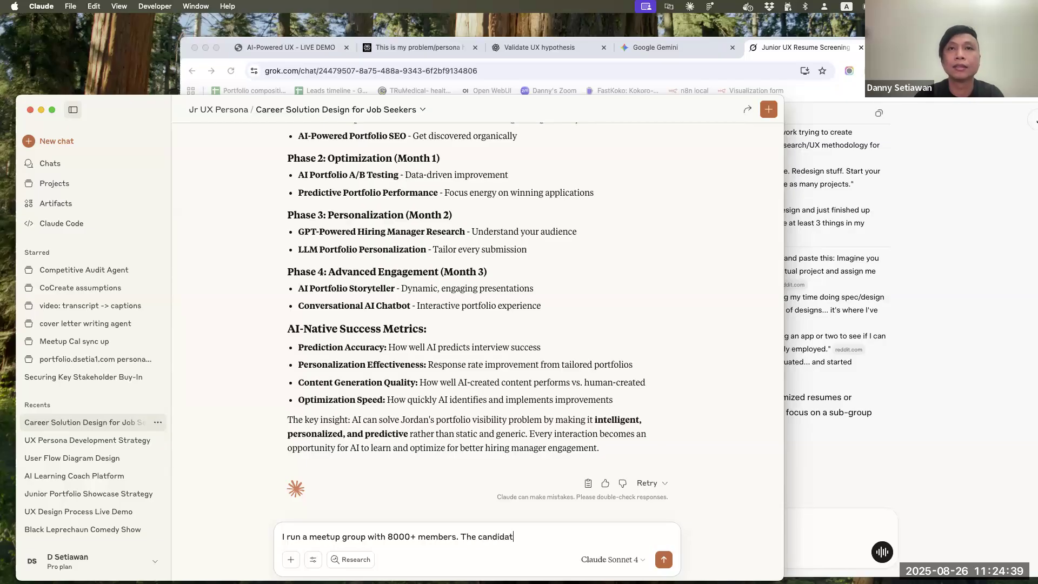
pyautogui.write('es are ')
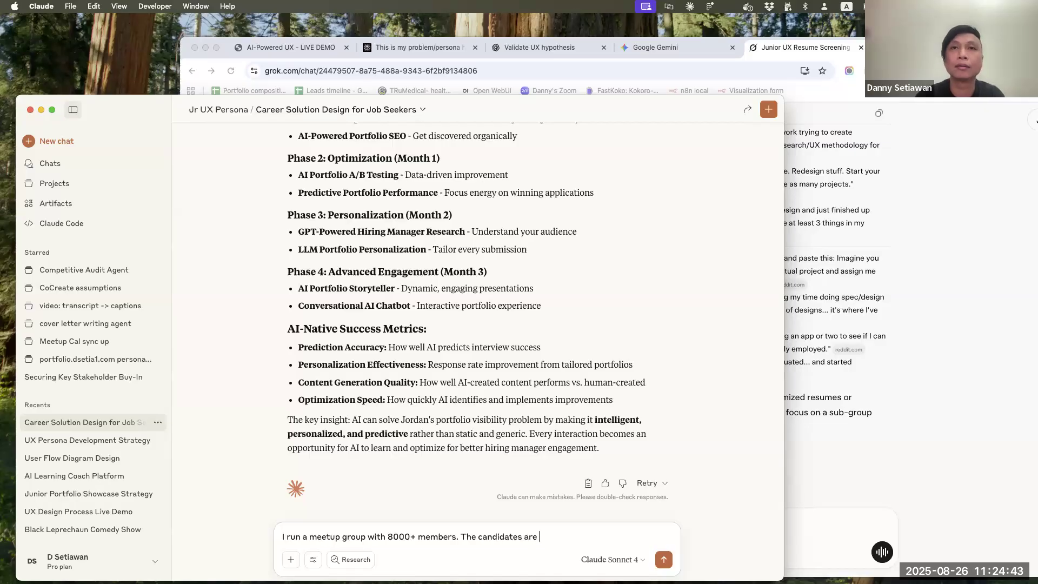
pyautogui.write('the members')
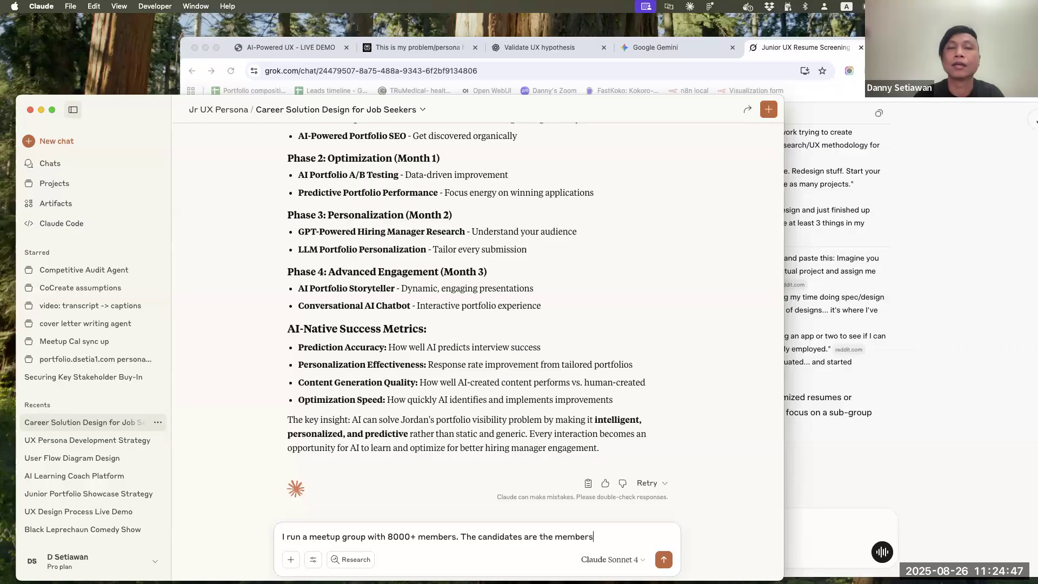
pyautogui.keyDown('shift'); pyautogui.click(461, 537); pyautogui.keyUp('shift')
pyautogui.press('BackSpace')
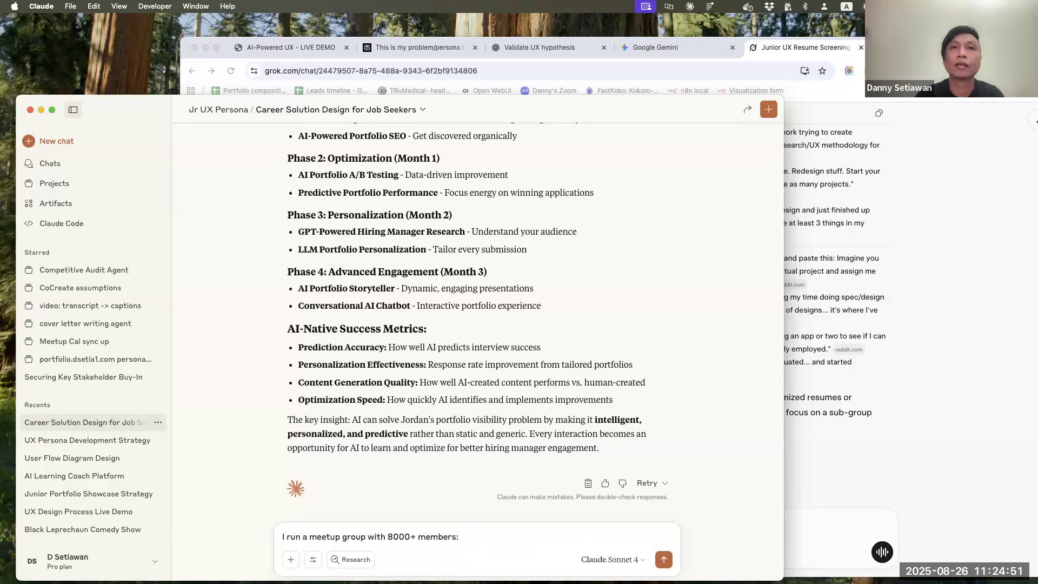
# Complete the prompt with "including both hiring managers and candidates. What can I build to help solve this problem for the persona" and send it
pyautogui.write('w')
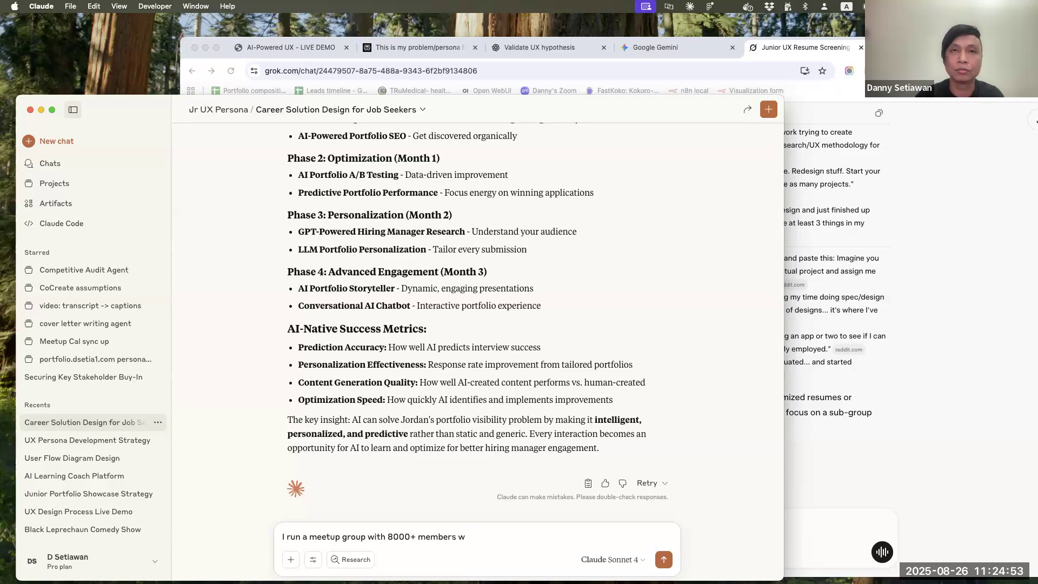
pyautogui.press('BackSpace')
pyautogui.write('including bothr hiring managers and ca')
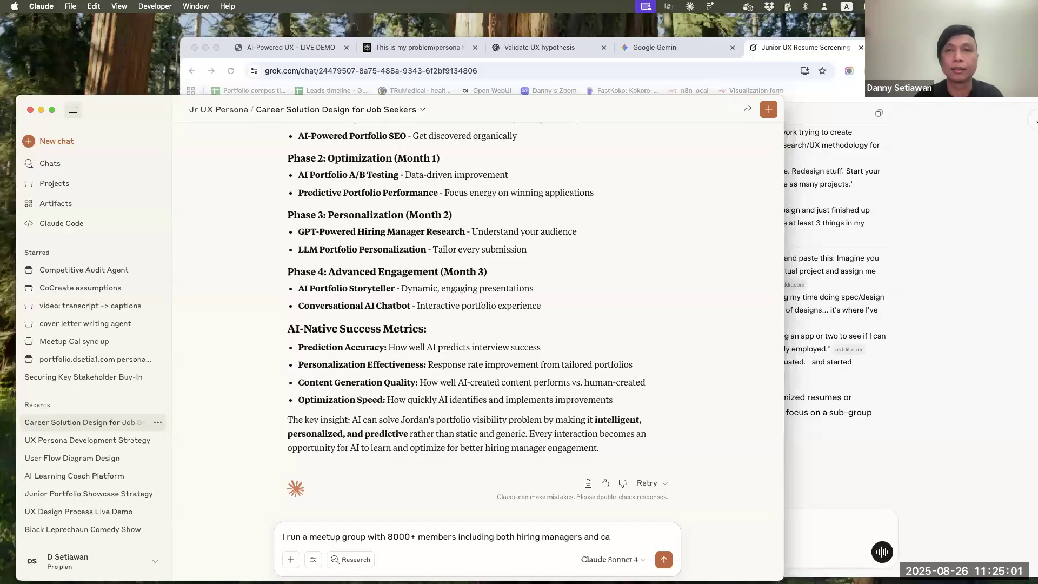
pyautogui.write('ndidates. What can I build to help solve this problem fir t')
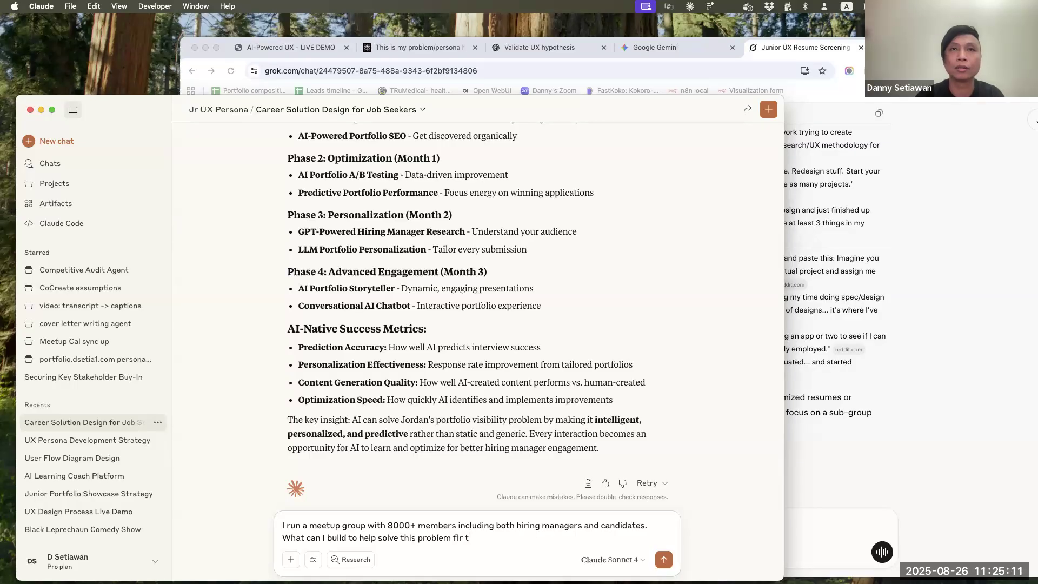
pyautogui.write('or the persona')
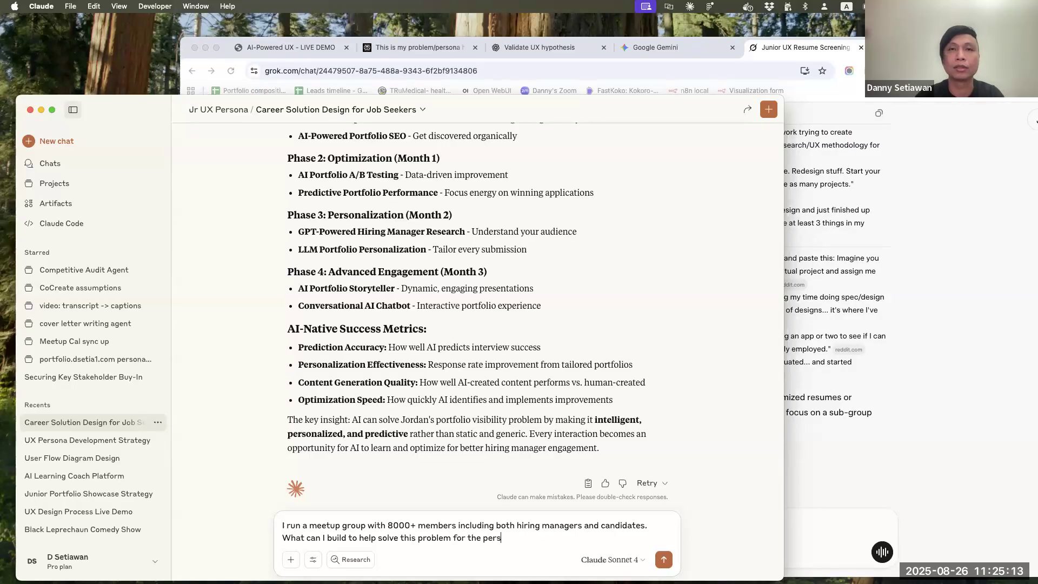
pyautogui.press('Return')
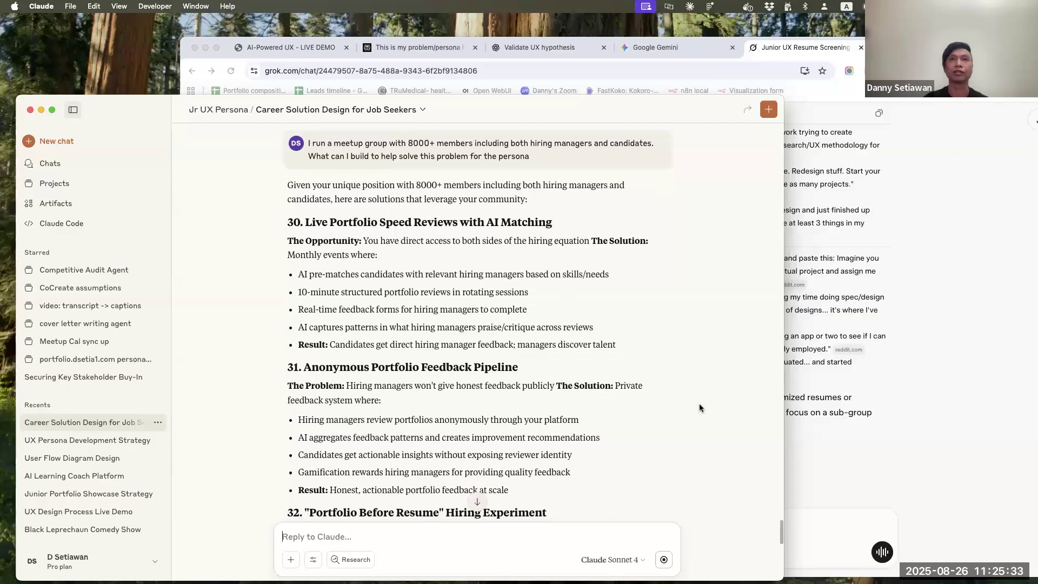
# Read through the meetup community solutions in the new reply, from live portfolio speed reviews to the meetup-to-hire pipeline
pyautogui.scroll(-3, 699, 408)
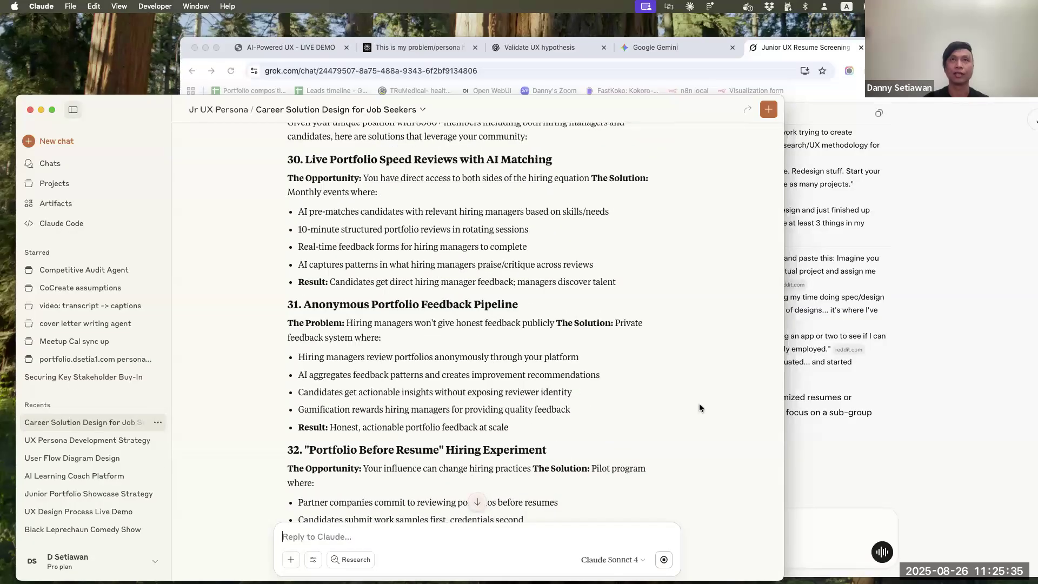
pyautogui.scroll(-2, 699, 407)
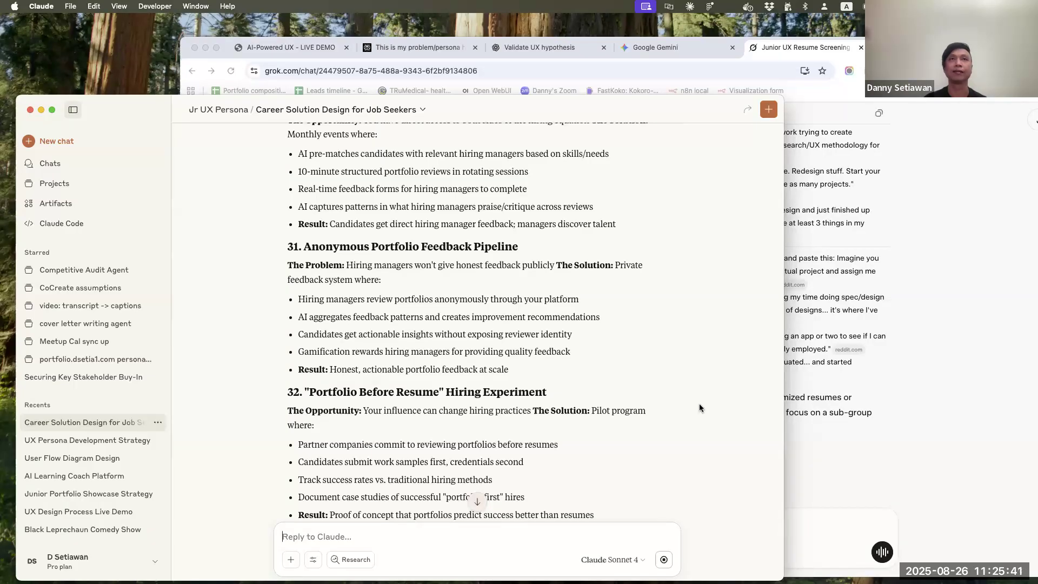
pyautogui.scroll(-5, 700, 404)
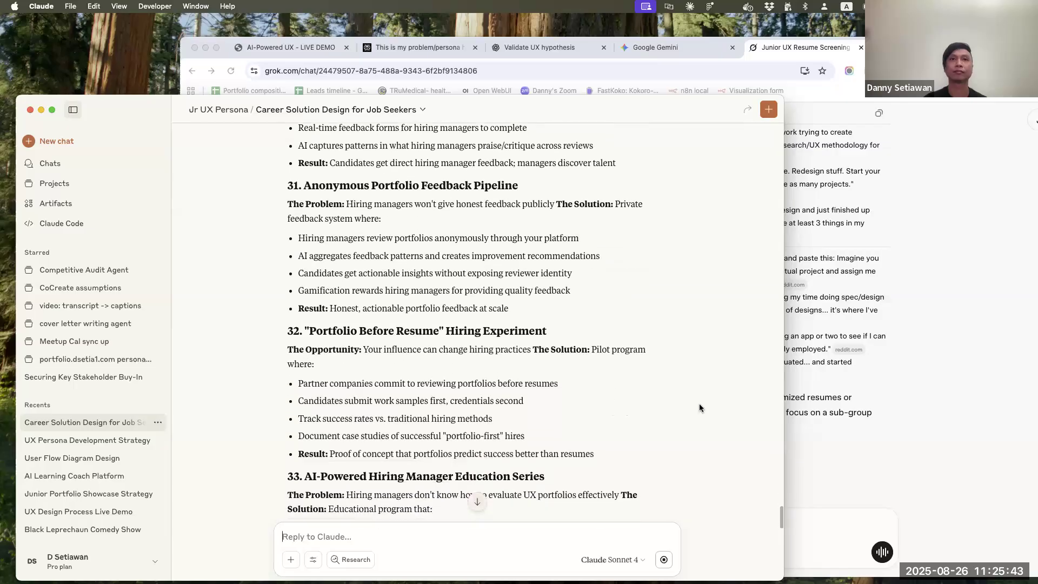
pyautogui.scroll(-3, 699, 405)
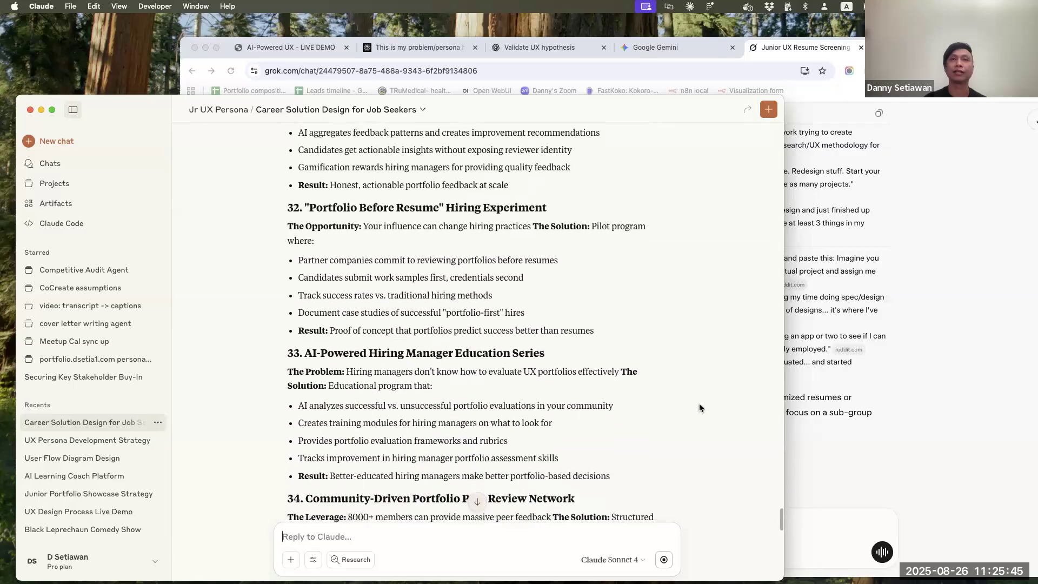
pyautogui.scroll(-1, 699, 407)
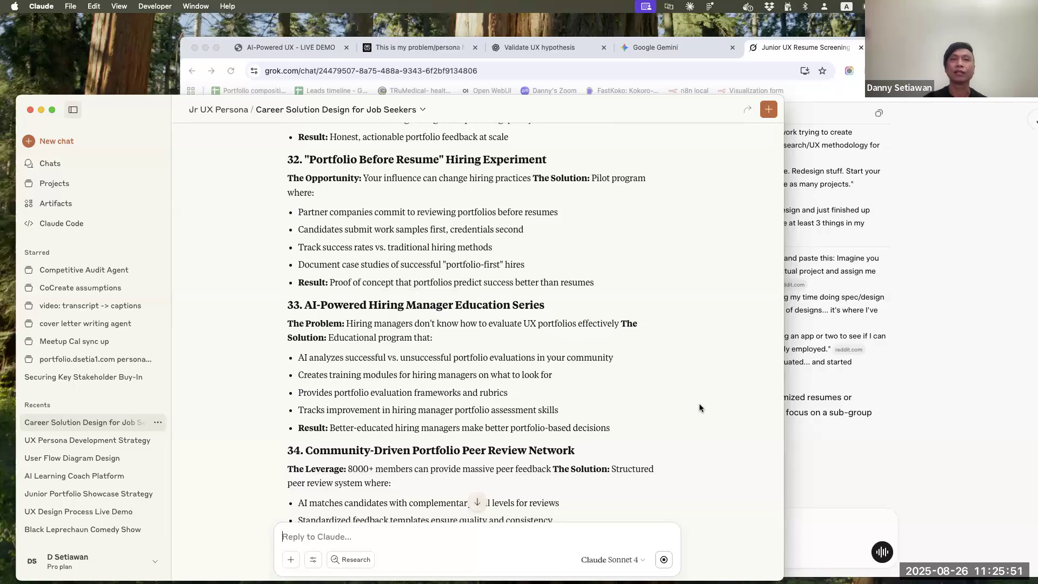
pyautogui.scroll(-3, 699, 408)
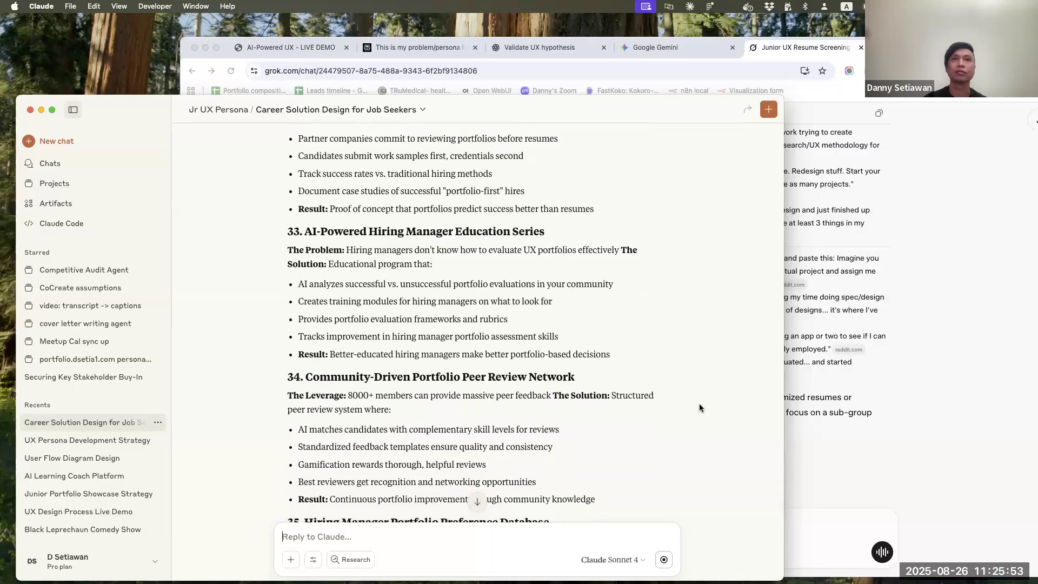
pyautogui.scroll(-3, 699, 408)
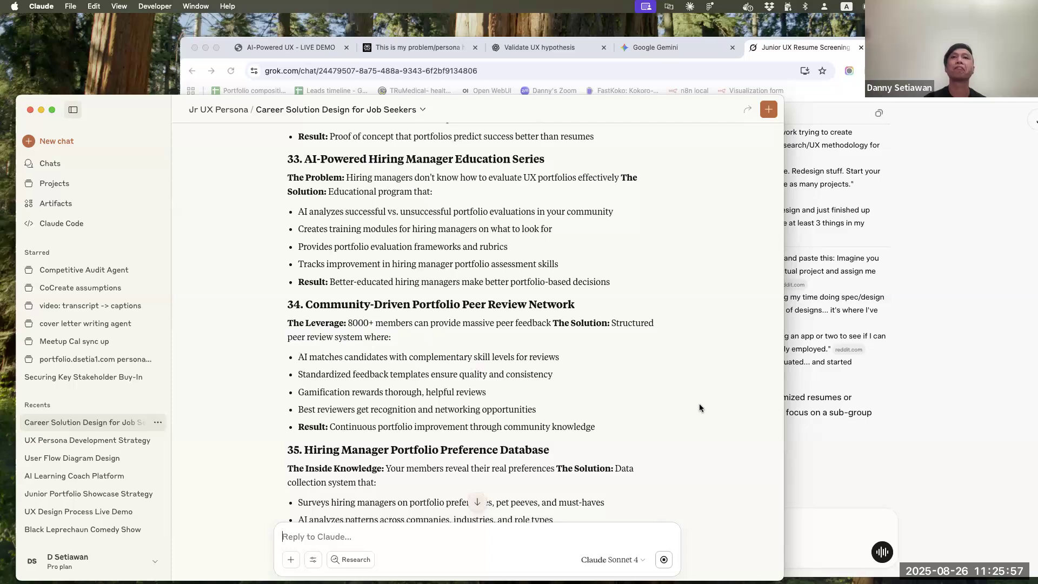
pyautogui.scroll(-3, 699, 407)
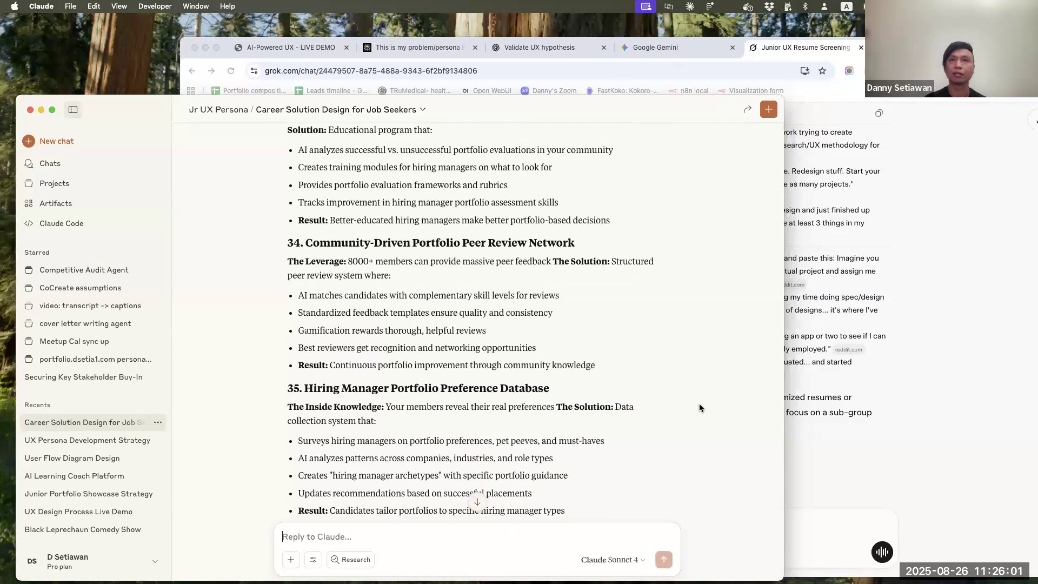
pyautogui.scroll(-2, 700, 404)
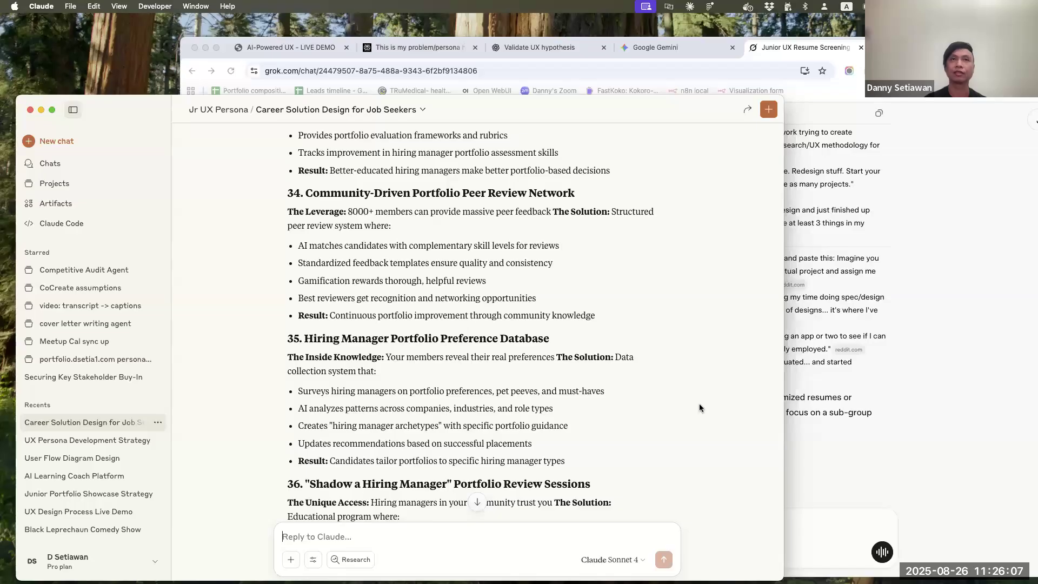
pyautogui.scroll(-4, 699, 408)
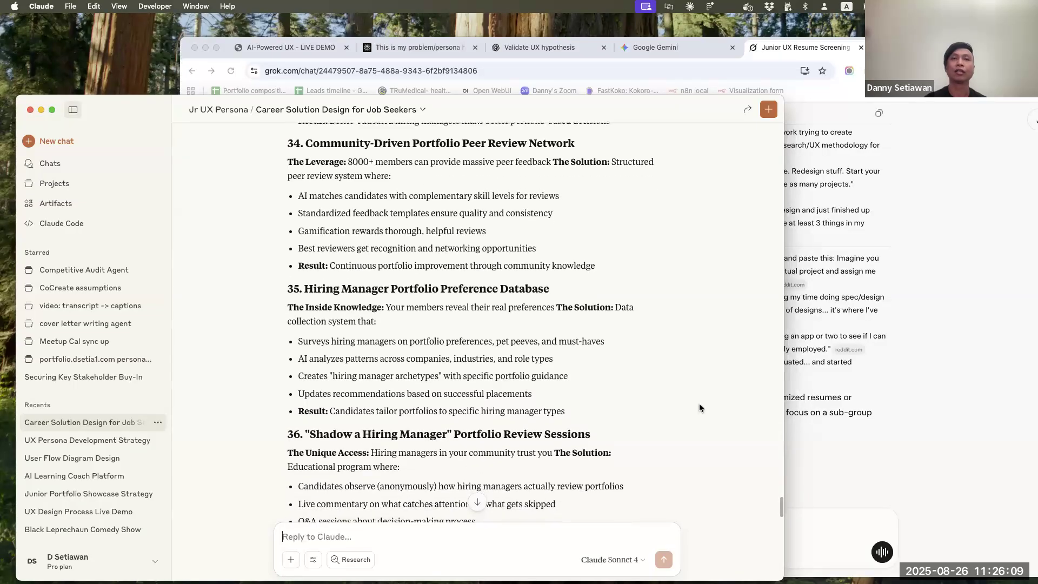
pyautogui.scroll(-4, 699, 408)
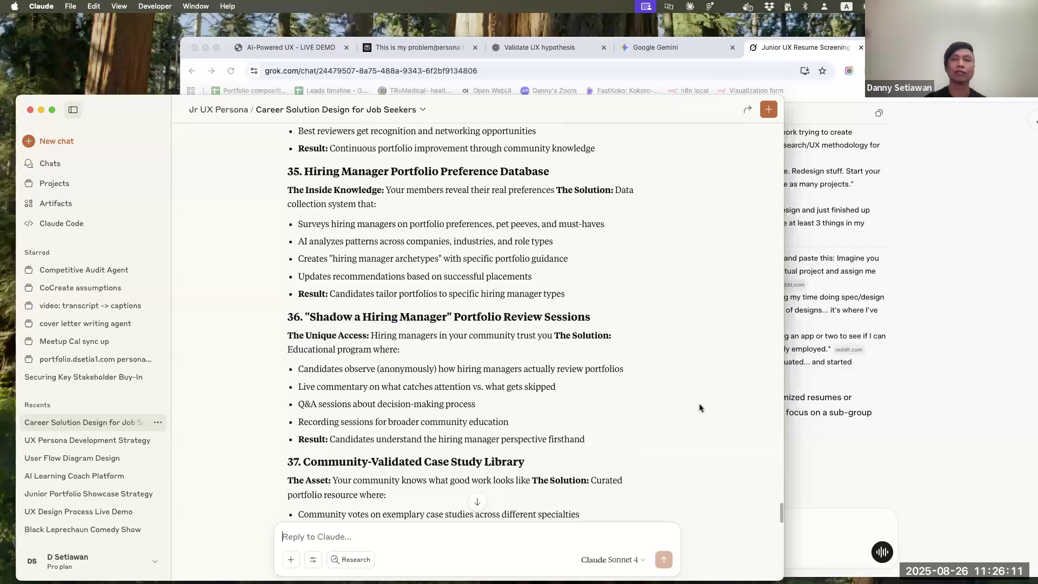
pyautogui.scroll(-2, 699, 408)
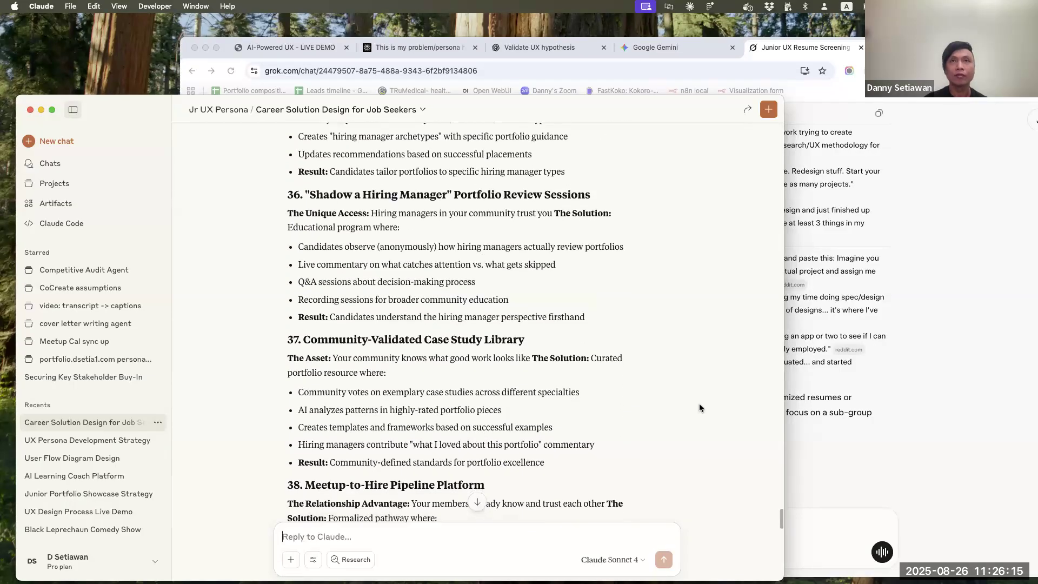
pyautogui.scroll(-1, 699, 408)
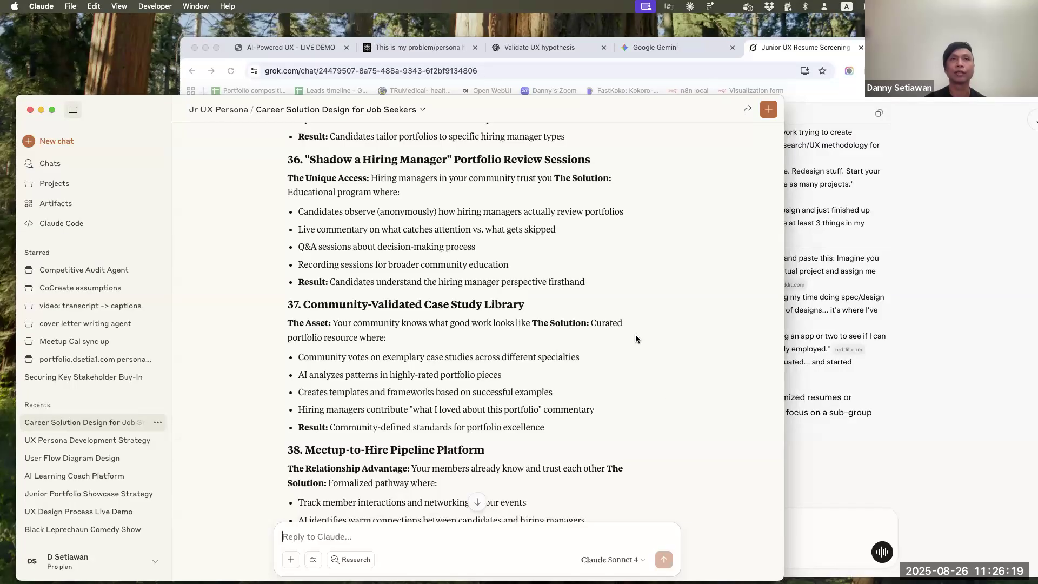
# Read through the remaining community solutions up to the Community Hiring Success Algorithm, and go back to the Portfolio Peer Review Network idea
pyautogui.scroll(-4, 654, 381)
pyautogui.scroll(-4, 652, 378)
pyautogui.scroll(-5, 653, 378)
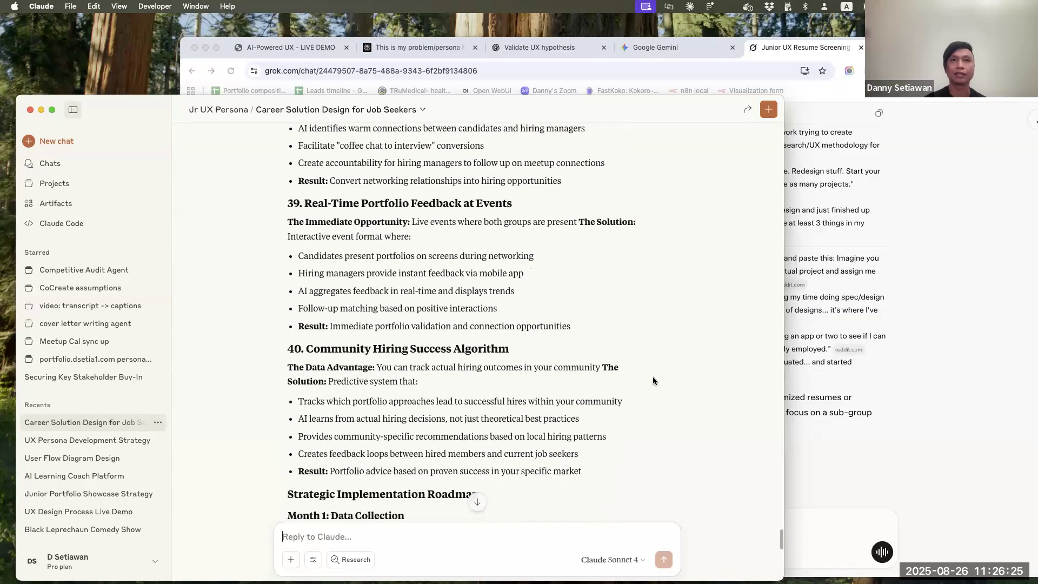
pyautogui.scroll(-2, 654, 380)
pyautogui.scroll(15, 653, 380)
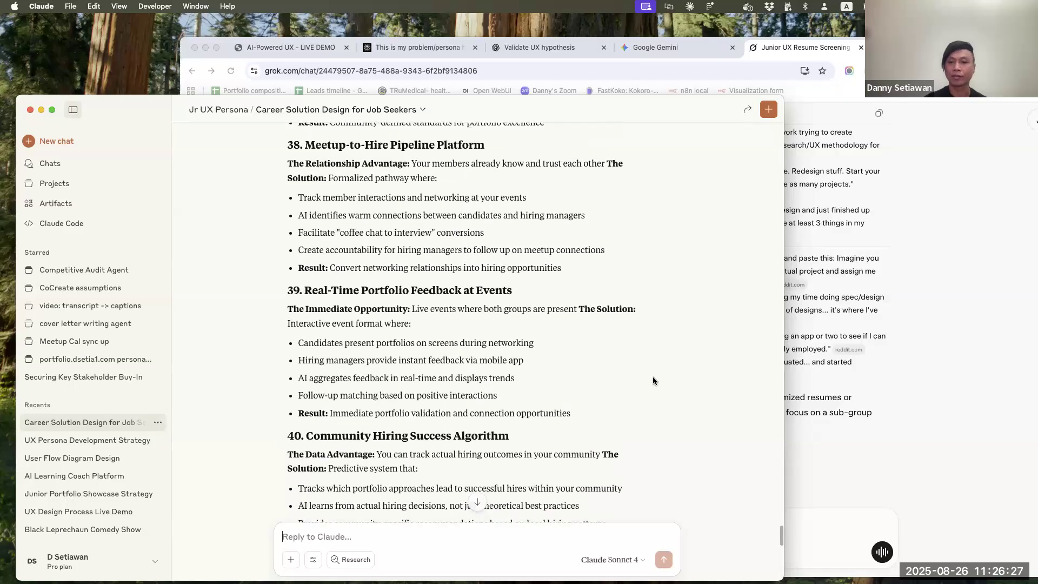
pyautogui.scroll(4, 653, 381)
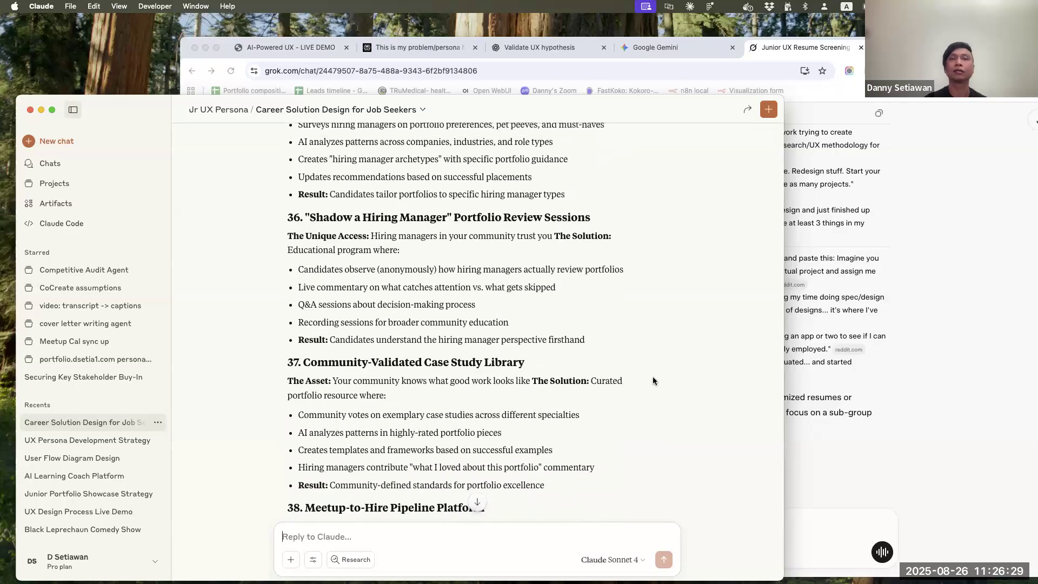
pyautogui.scroll(5, 653, 379)
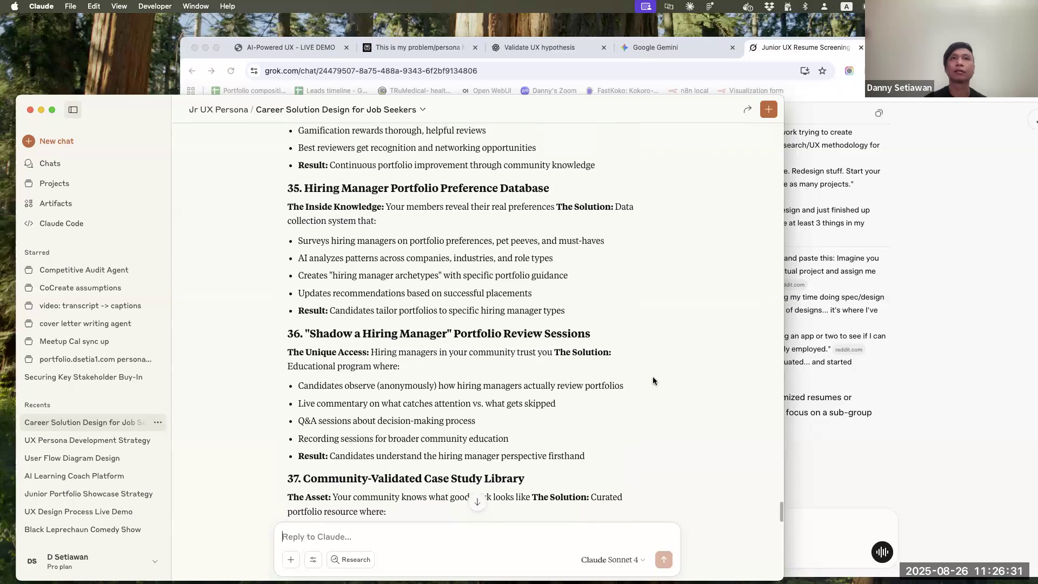
pyautogui.scroll(4, 654, 380)
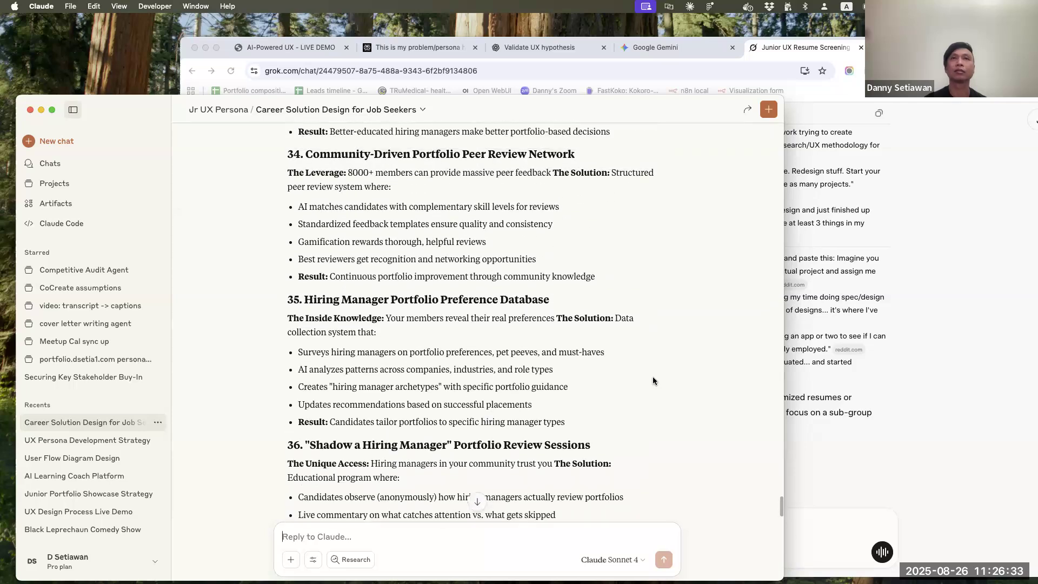
pyautogui.scroll(2, 653, 381)
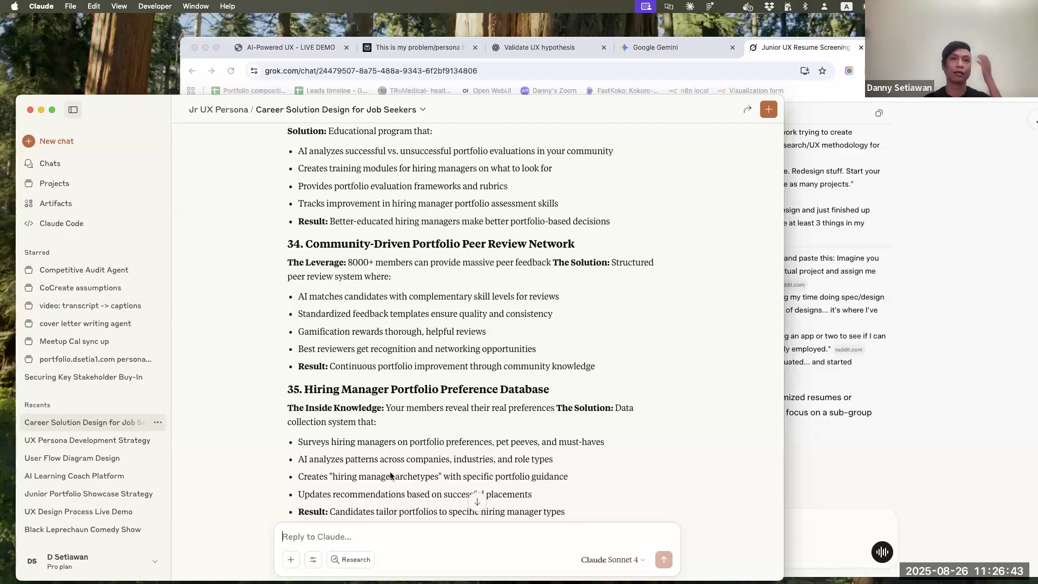
# Begin a follow-up prompt in the chat with "I like #34, let's develop further."
pyautogui.write('I like ')
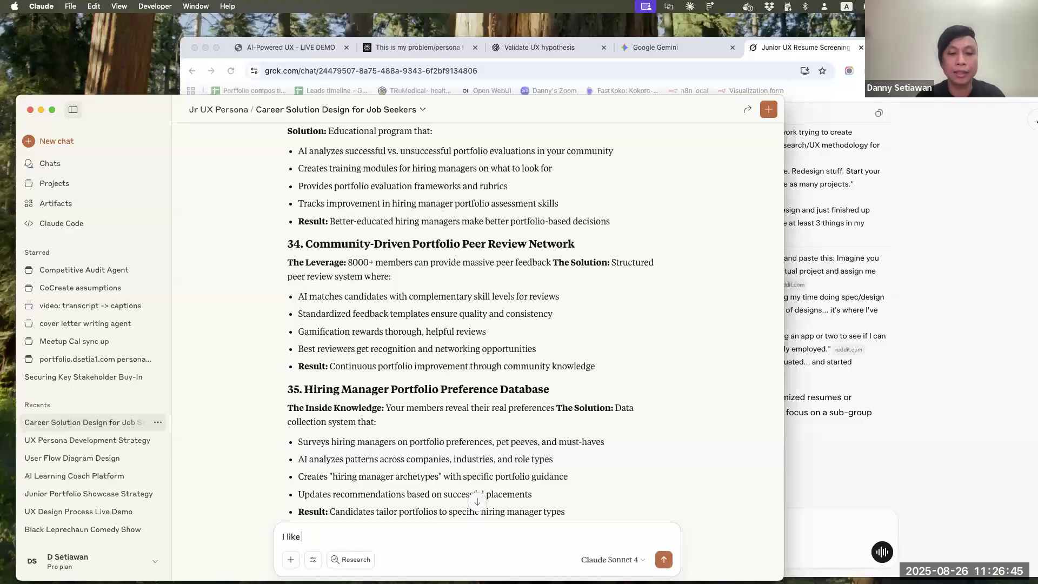
pyautogui.write("#34, let's develop further")
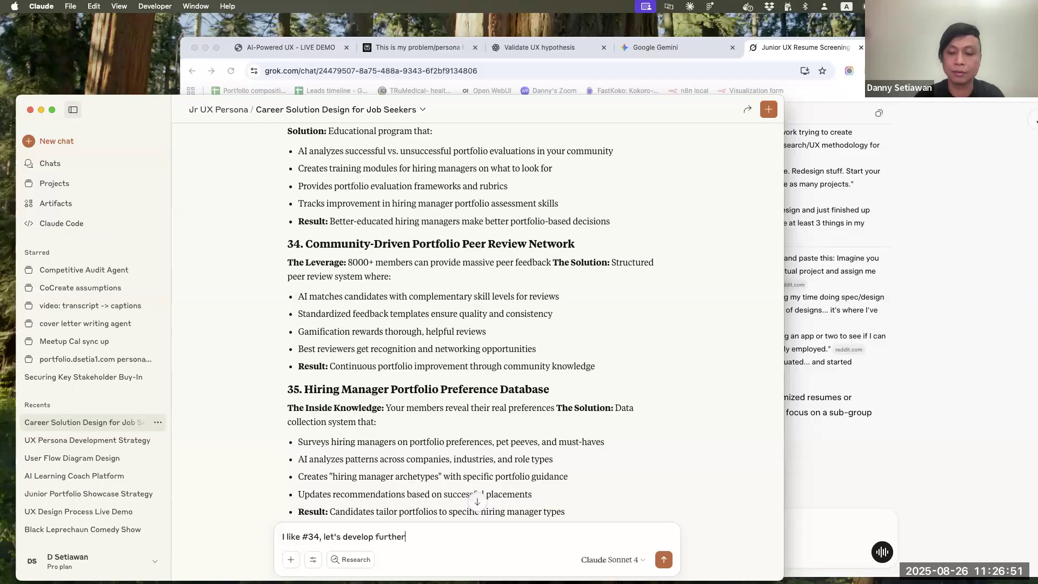
pyautogui.write('. What are')
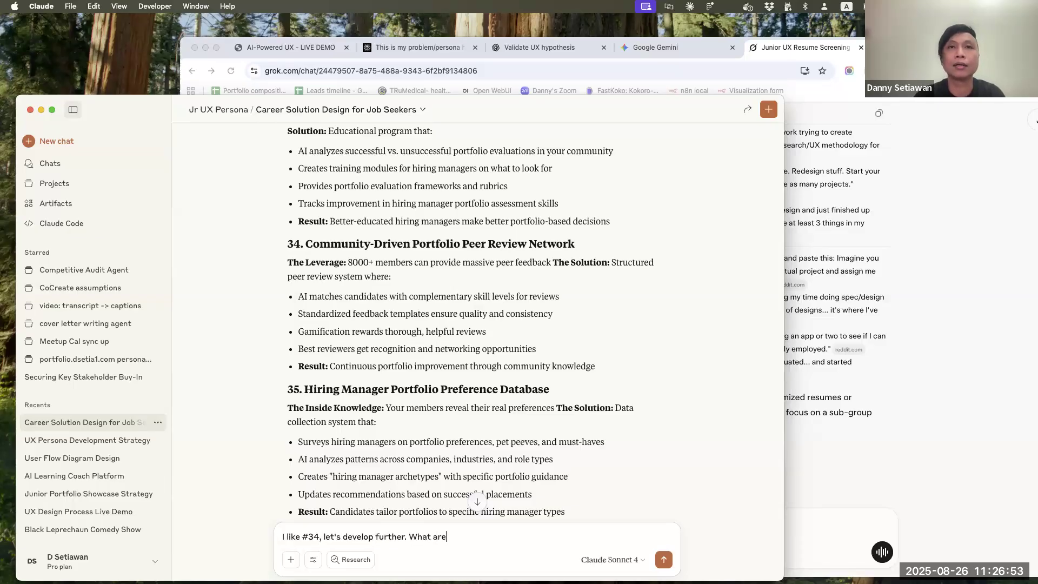
pyautogui.press('BackSpace')
pyautogui.press('BackSpace')
pyautogui.press('BackSpace')
pyautogui.press('BackSpace')
pyautogui.press('BackSpace')
pyautogui.press('BackSpace')
pyautogui.press('BackSpace')
pyautogui.press('BackSpace')
# Complete the prompt with "Give me the list of core tasks, focusing on the hiring manager's experience first" and send it
pyautogui.write('Give me the list ')
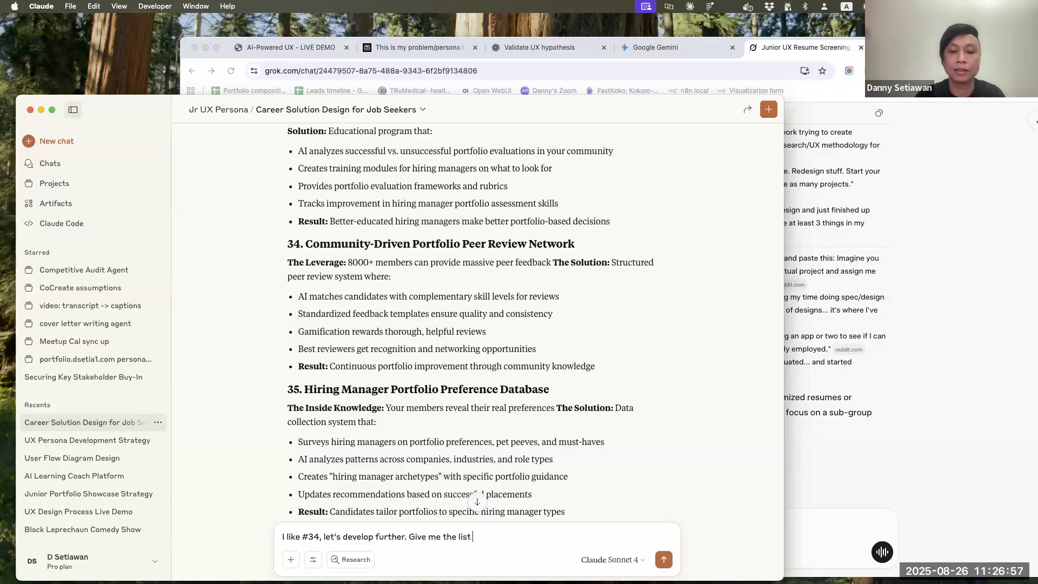
pyautogui.write('of core tasks')
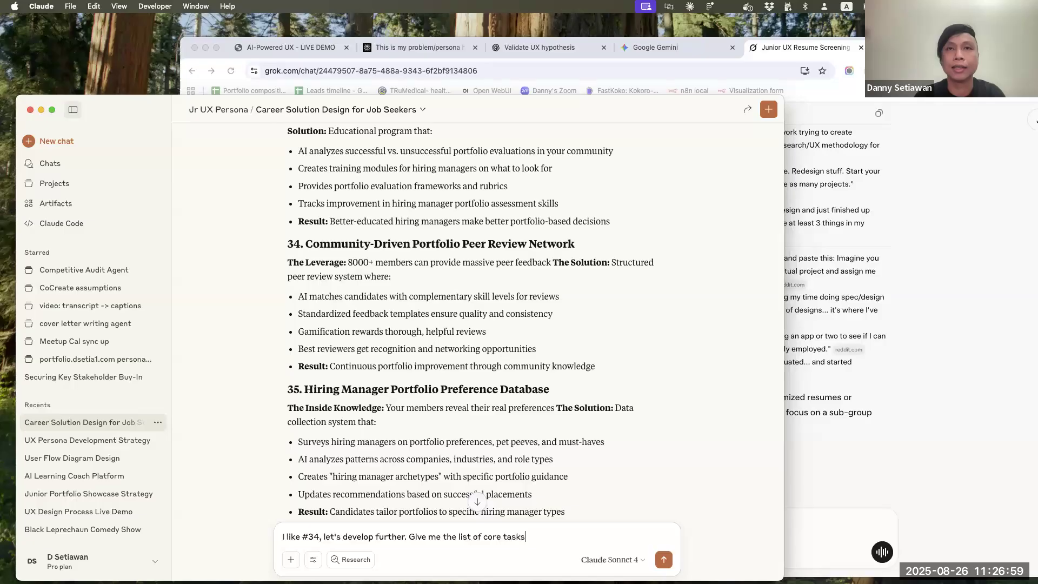
pyautogui.write(', focusing')
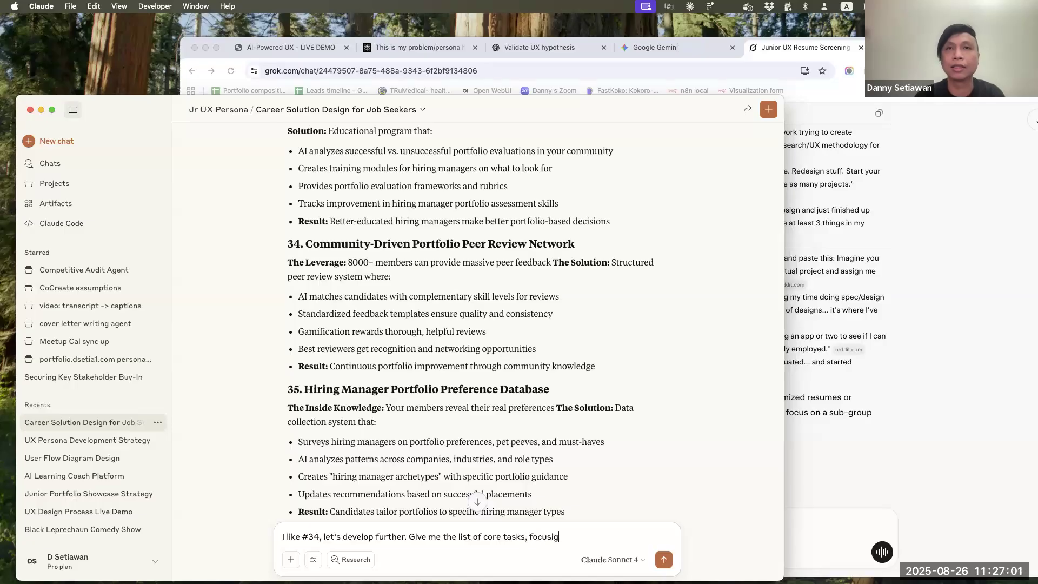
pyautogui.write(" on the hiring manager's experience first")
pyautogui.press('Return')
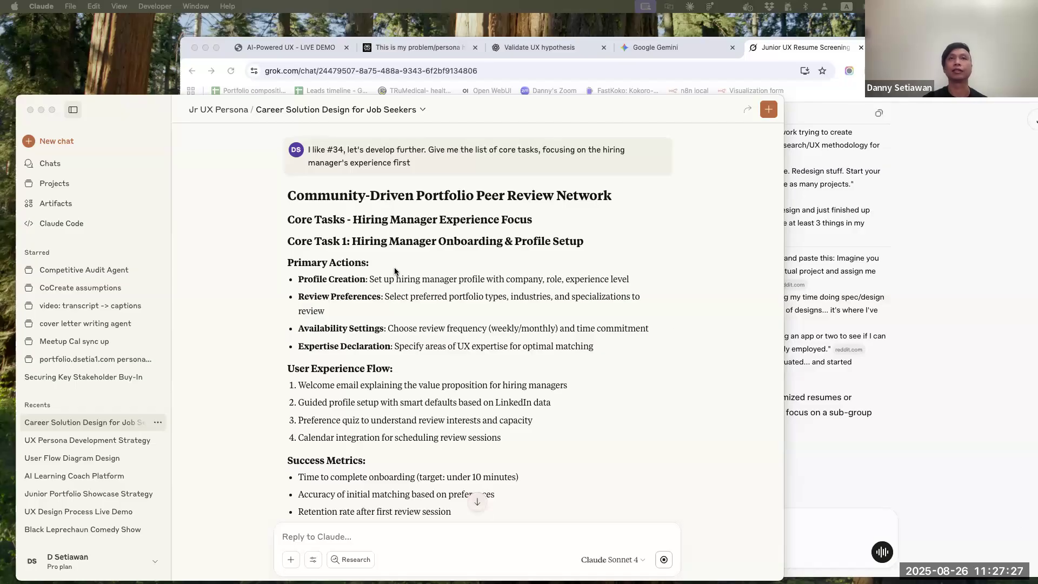
# Read through the hiring manager core tasks in the new reply, from onboarding and profile setup to the supporting systems and infrastructure
pyautogui.scroll(-5, 502, 347)
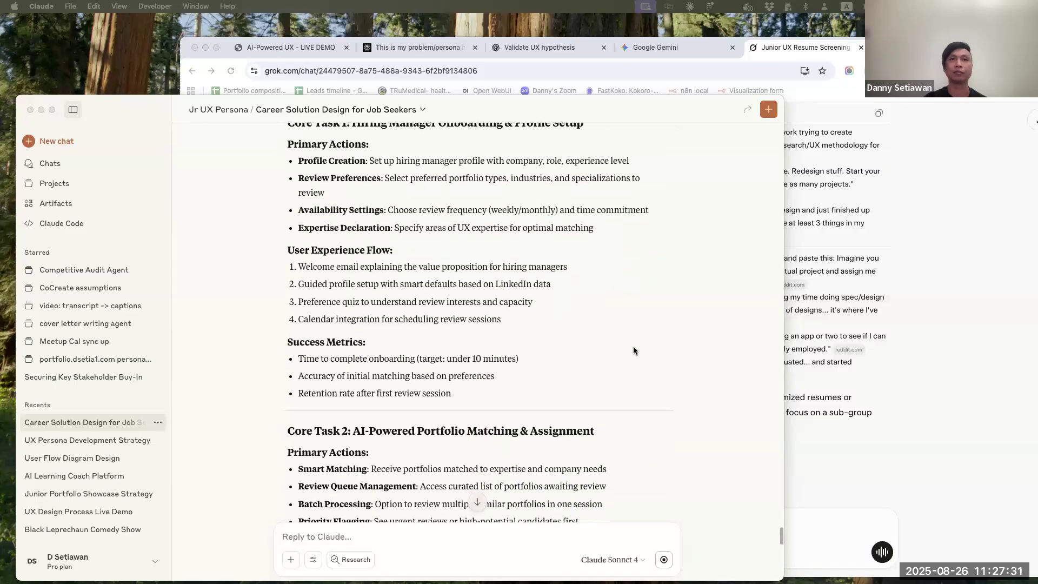
pyautogui.scroll(-10, 635, 351)
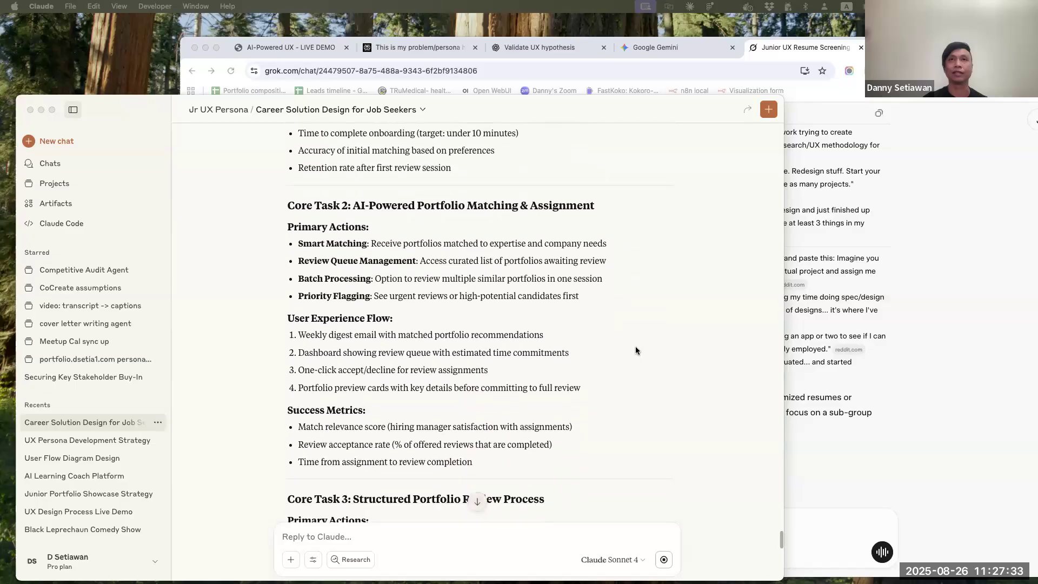
pyautogui.scroll(-2, 636, 351)
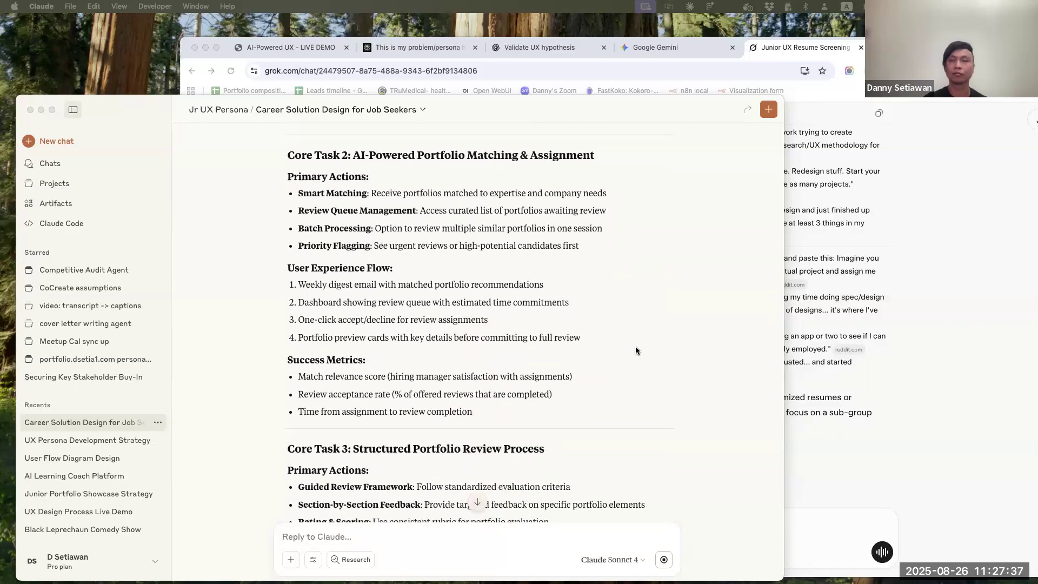
pyautogui.scroll(-7, 636, 350)
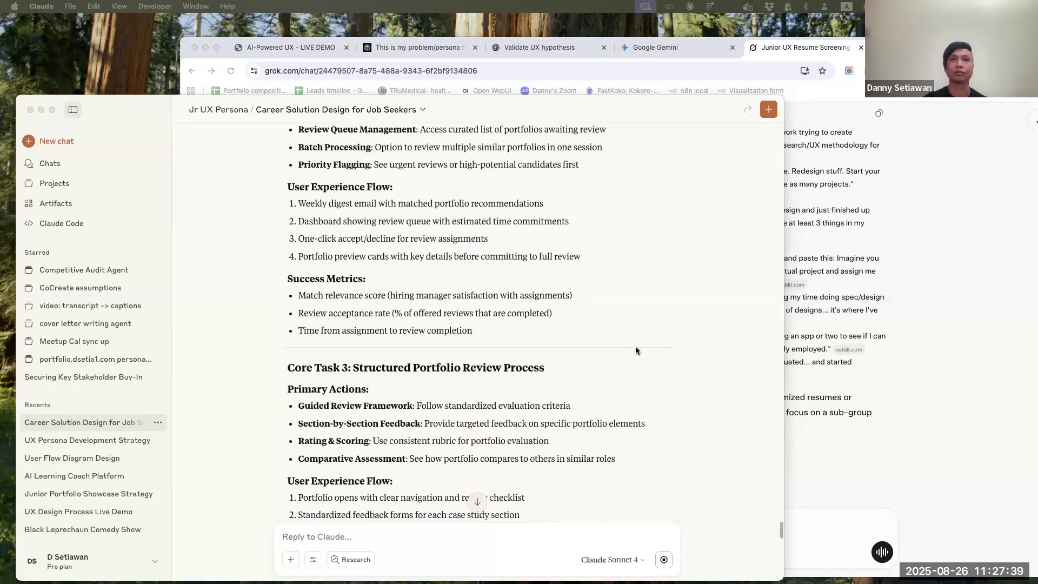
pyautogui.scroll(-2, 636, 350)
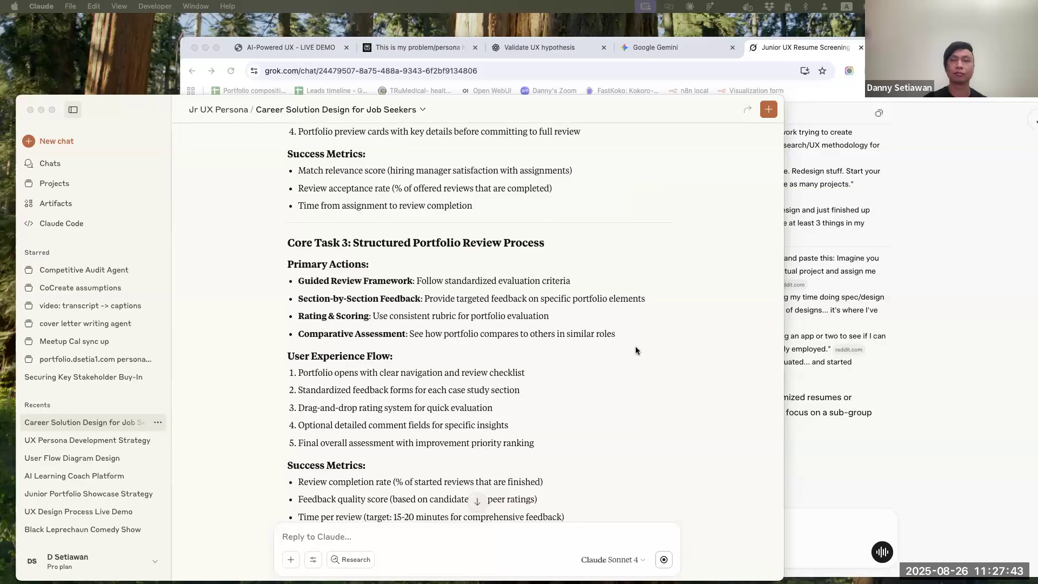
pyautogui.scroll(-12, 636, 351)
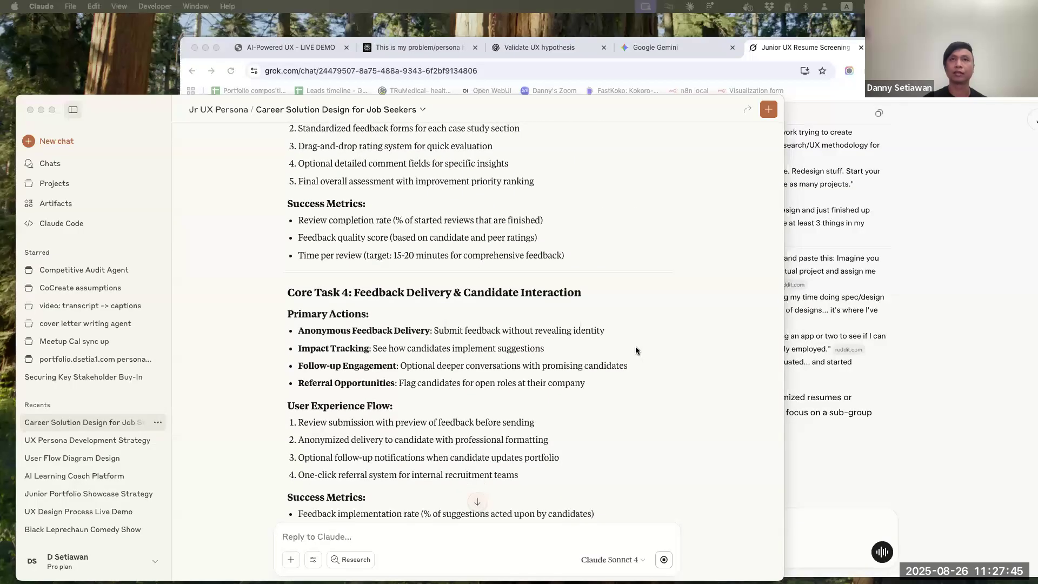
pyautogui.scroll(-3, 636, 350)
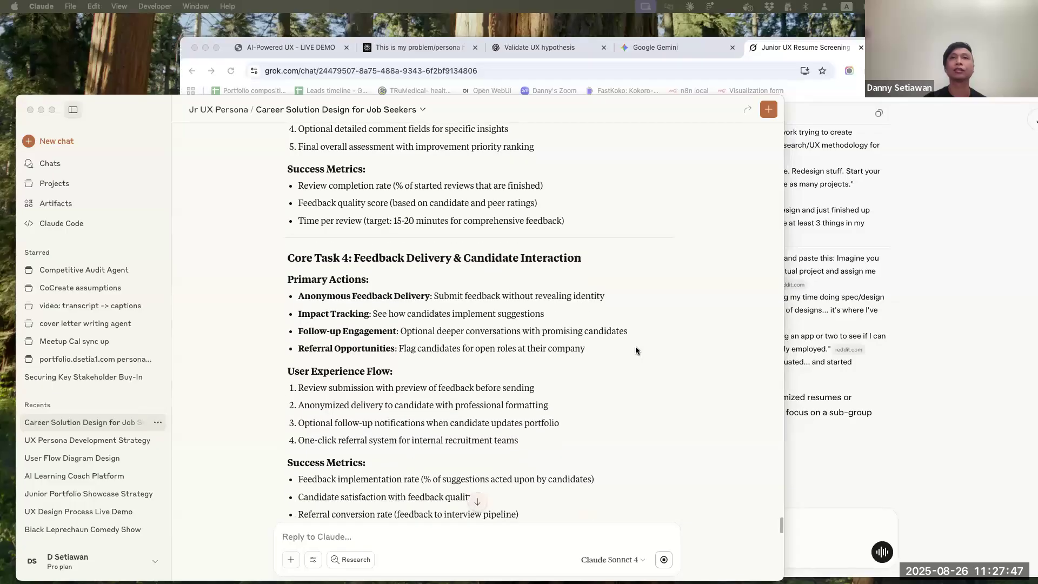
pyautogui.scroll(-6, 636, 351)
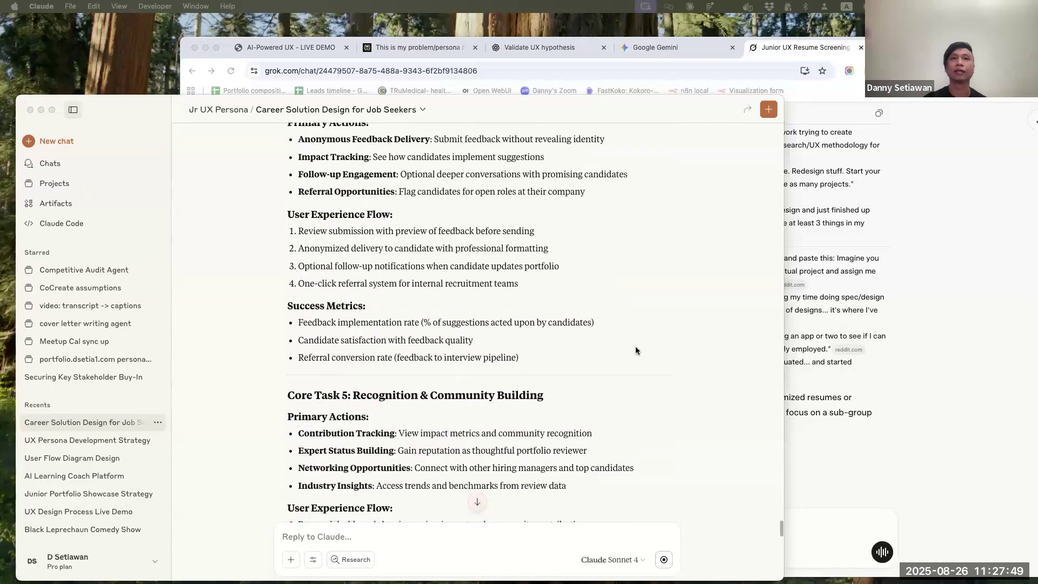
pyautogui.scroll(-12, 636, 350)
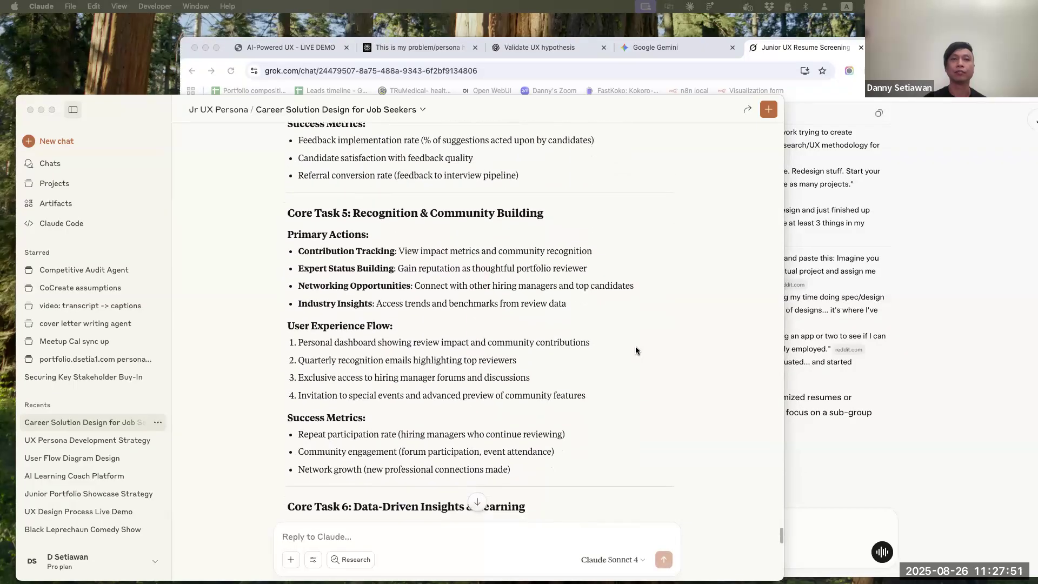
pyautogui.scroll(-6, 636, 350)
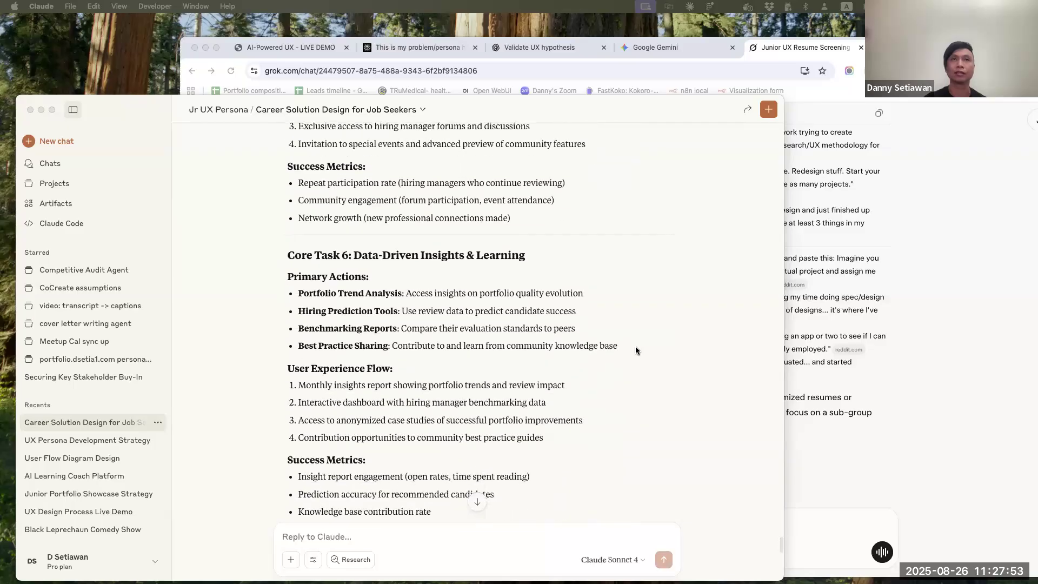
pyautogui.scroll(-3, 636, 350)
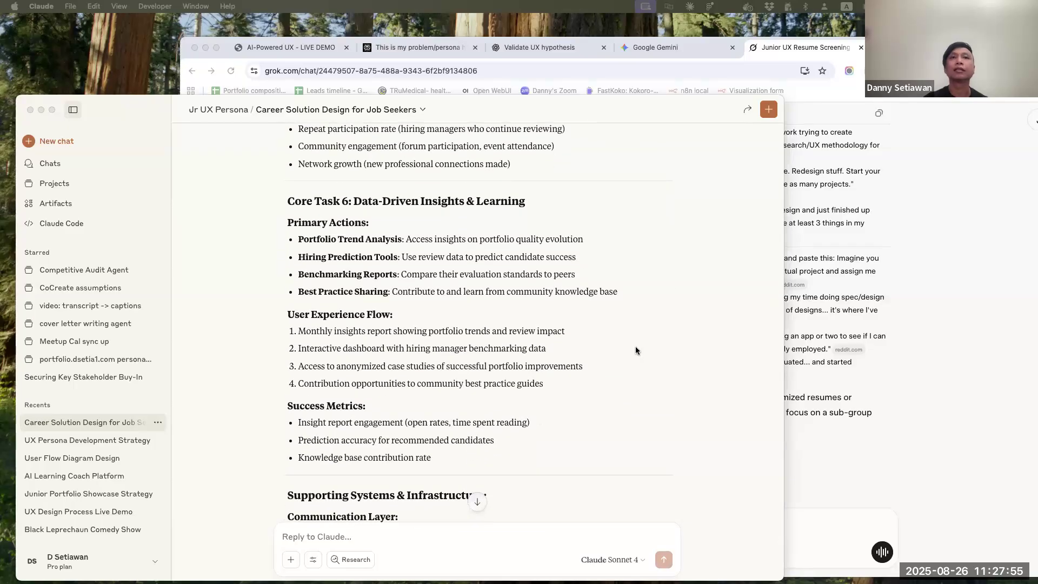
pyautogui.scroll(-2, 636, 350)
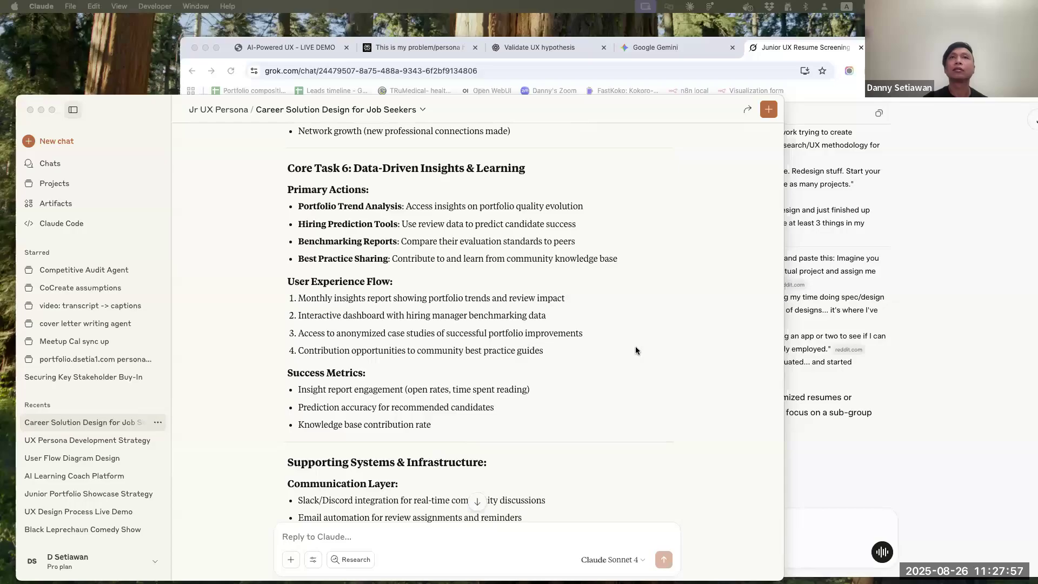
pyautogui.scroll(-4, 636, 350)
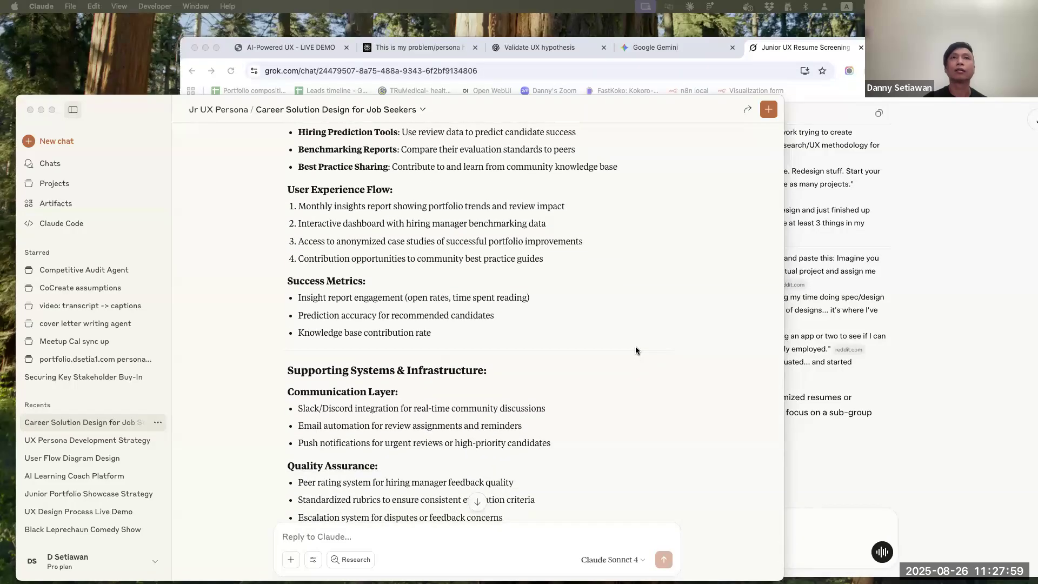
pyautogui.scroll(20, 635, 346)
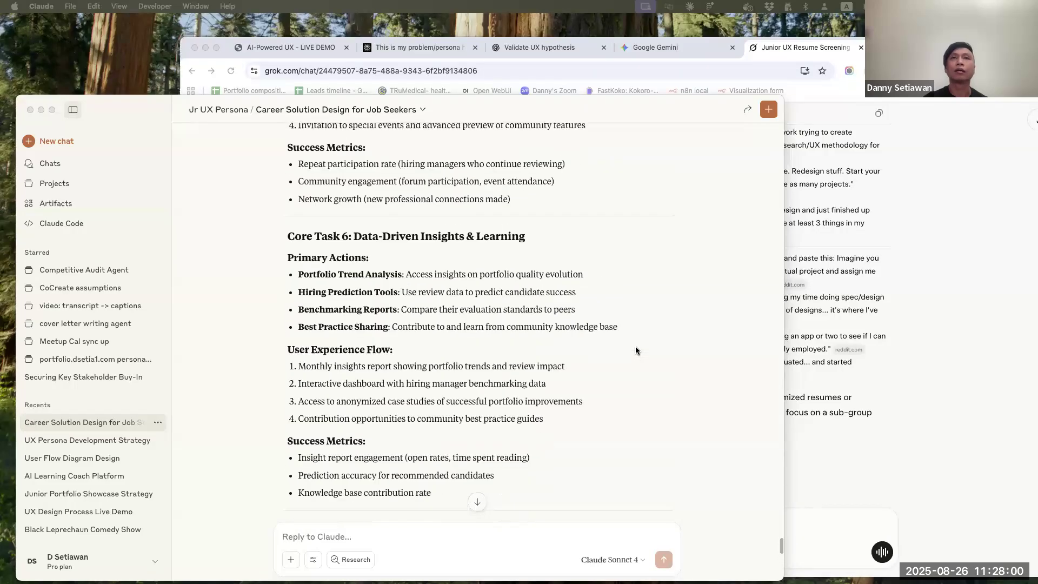
# Begin the next prompt with "for the MVP, create a prioritized feature list"
pyautogui.click(456, 533)
pyautogui.write('for the MVP,')
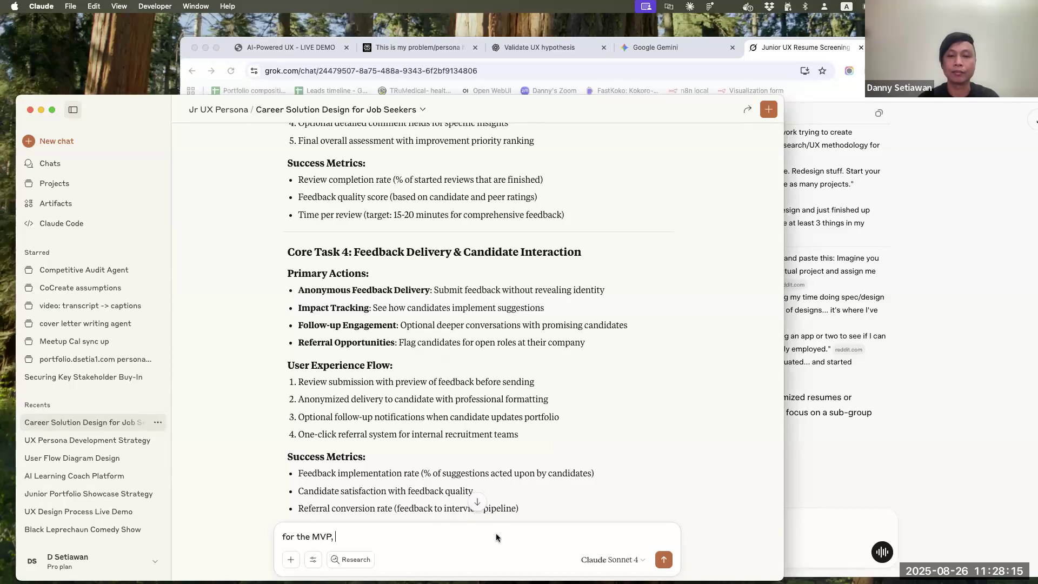
pyautogui.write('create a prioritized')
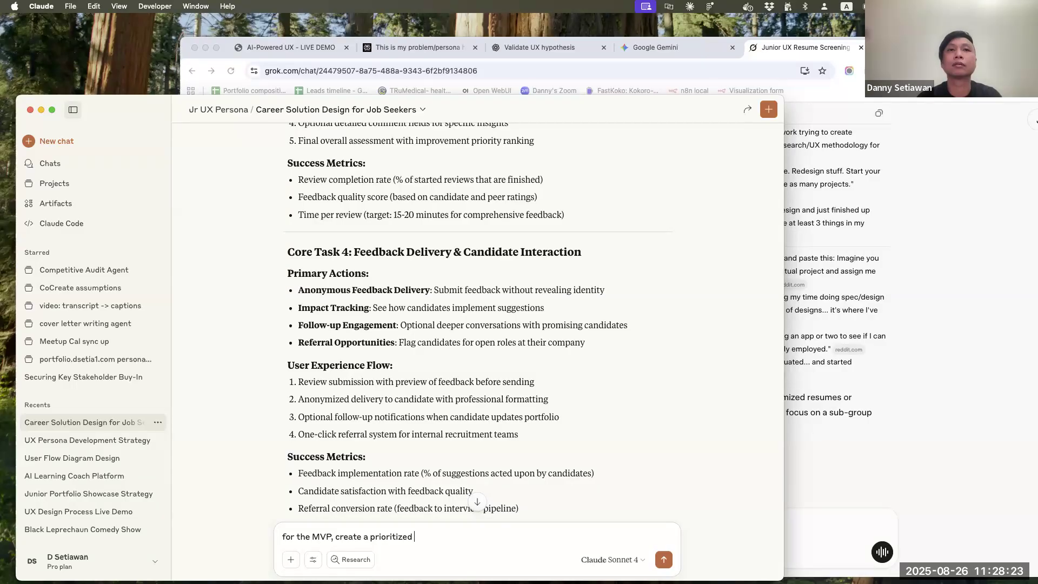
pyautogui.write('feature list b')
pyautogui.press('BackSpace')
# Complete the MVP prompt with "ordered by level of effort vs value" and send it
pyautogui.write('ordered bby')
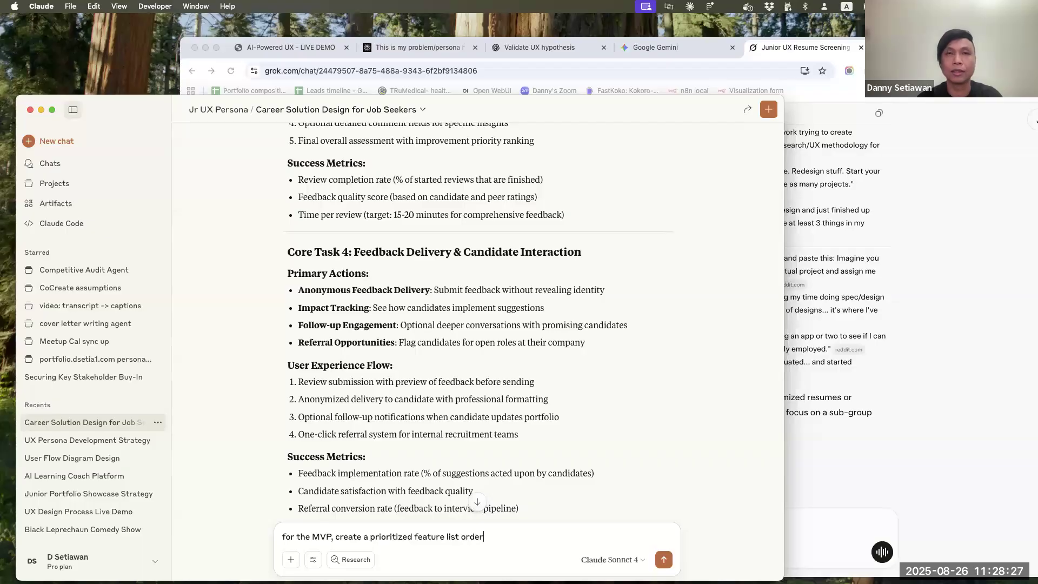
pyautogui.press('BackSpace')
pyautogui.press('BackSpace')
pyautogui.press('BackSpace')
pyautogui.write('y ')
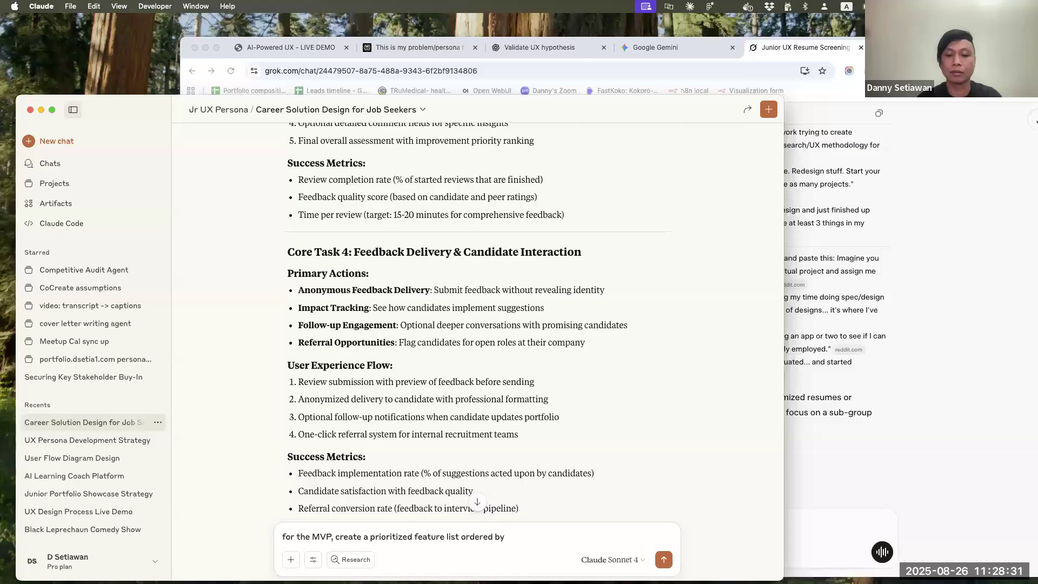
pyautogui.write('leve')
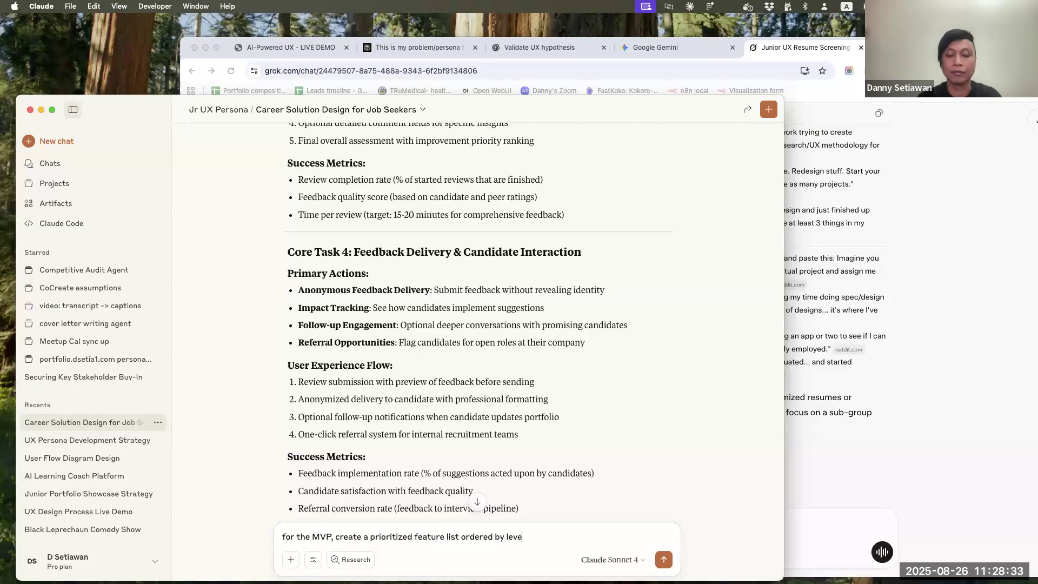
pyautogui.write('l of effort v')
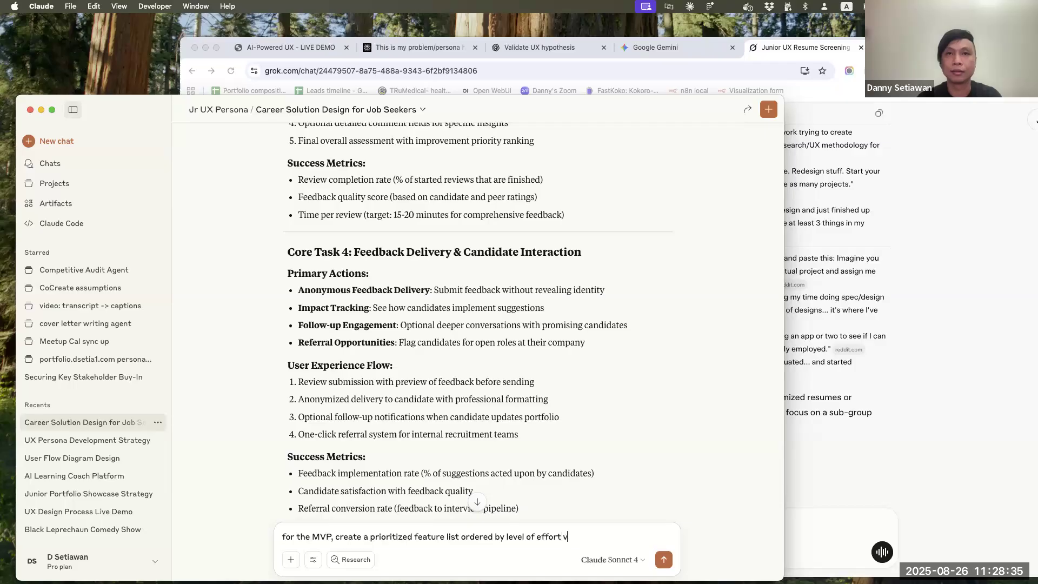
pyautogui.write('s v alue')
pyautogui.press('BackSpace')
pyautogui.press('Return')
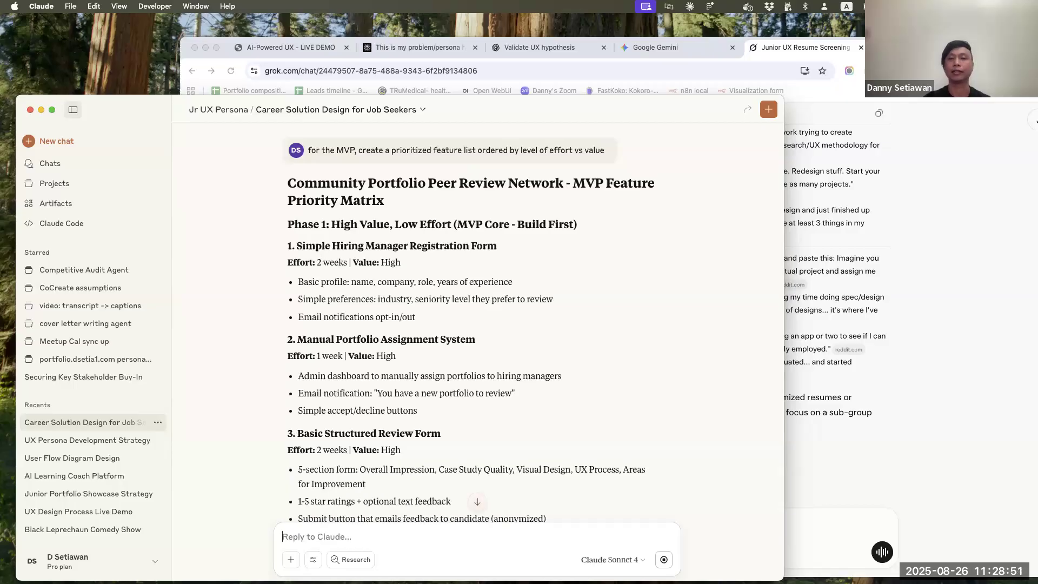
# Draft the follow-up prompt "show this in a table" while reviewing the phased MVP features in the reply
pyautogui.scroll(-7, 503, 402)
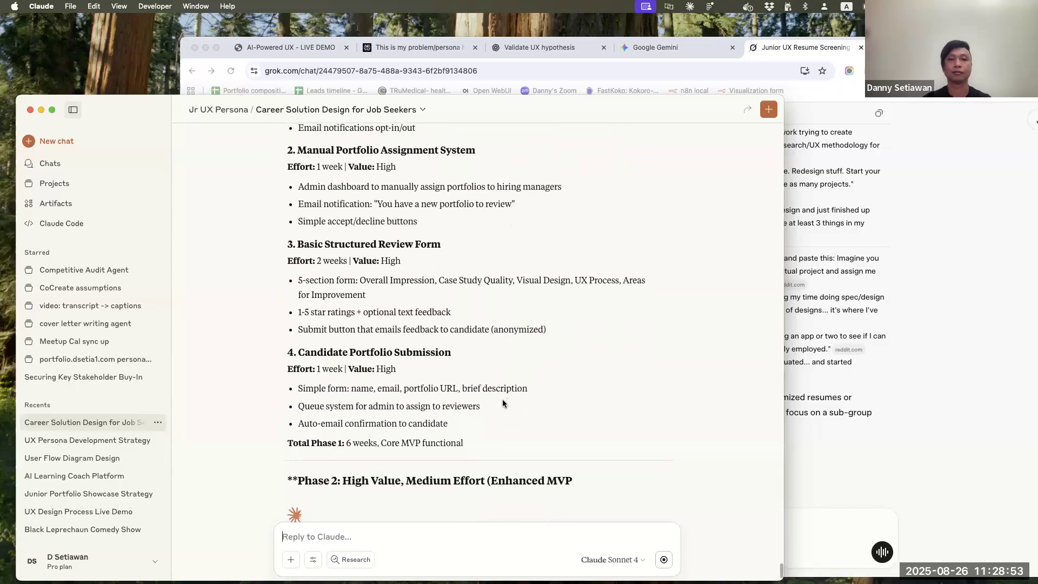
pyautogui.write('show this in a table')
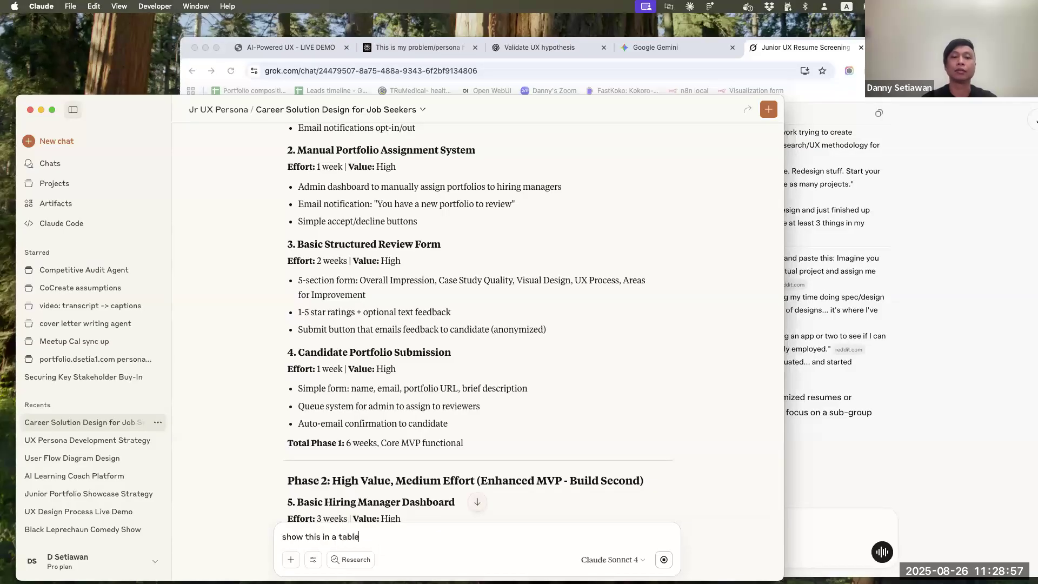
pyautogui.scroll(-10, 591, 406)
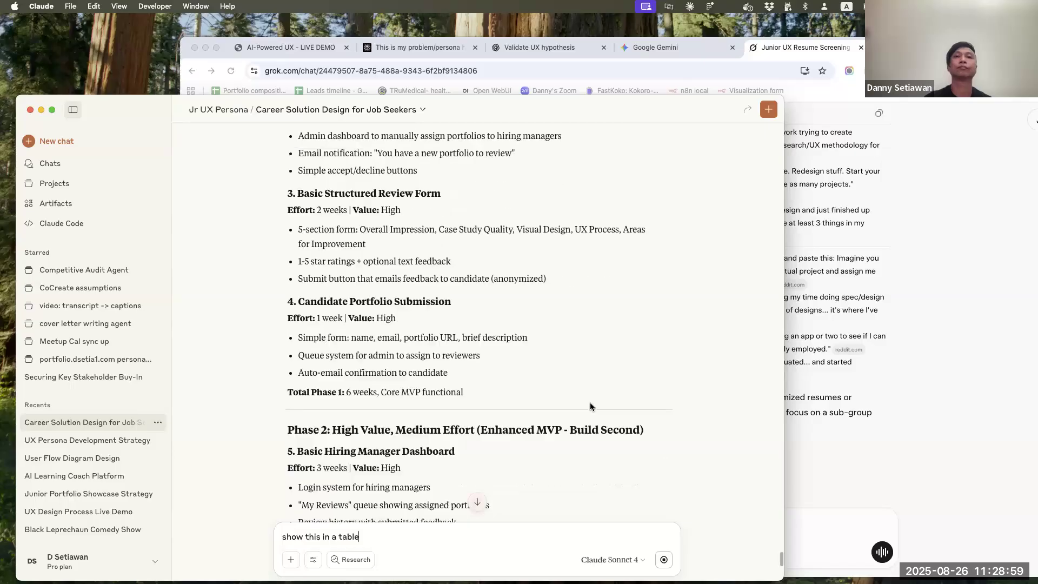
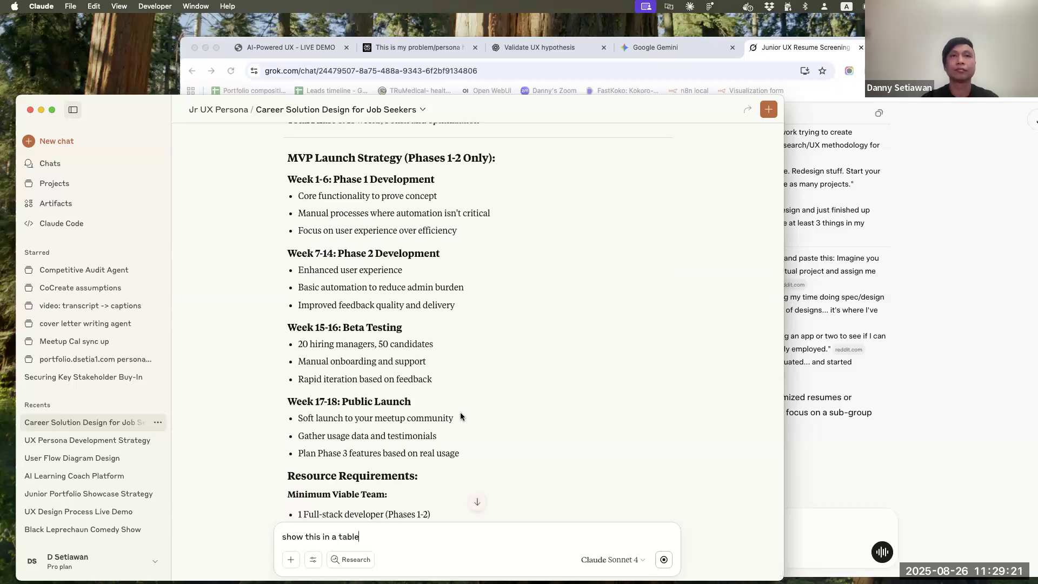
# Send the follow-up prompt "show this in a table" once the MVP feature reply is complete
pyautogui.press('BackSpace')
pyautogui.press('BackSpace')
pyautogui.press('BackSpace')
pyautogui.press('BackSpace')
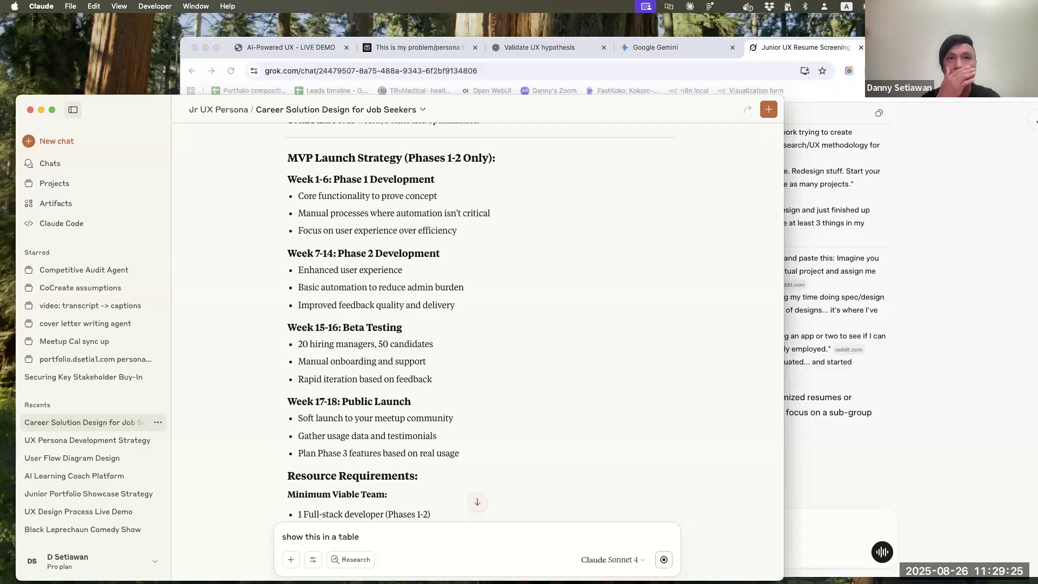
pyautogui.scroll(-8, 466, 439)
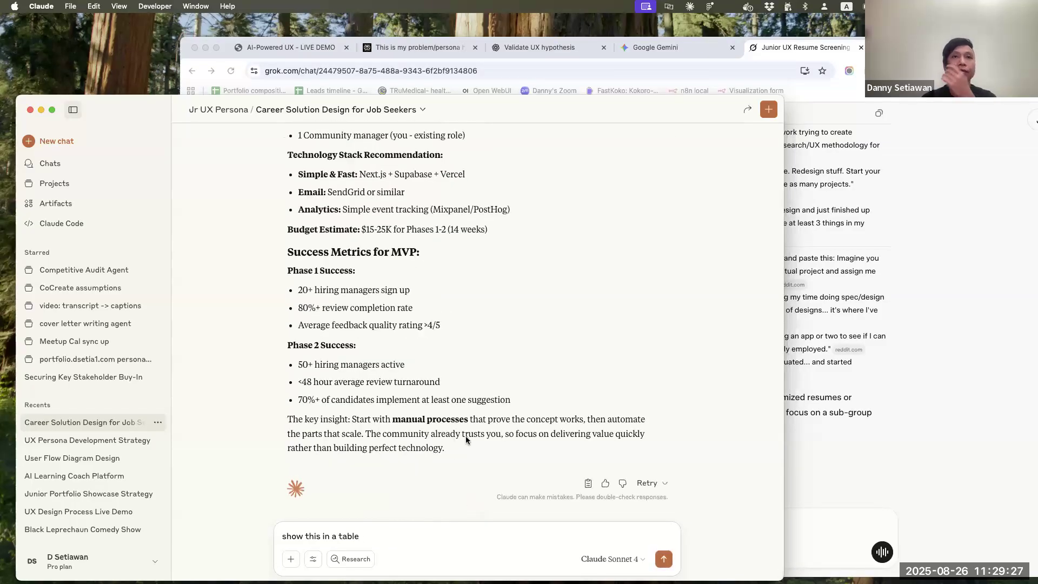
pyautogui.click(664, 560)
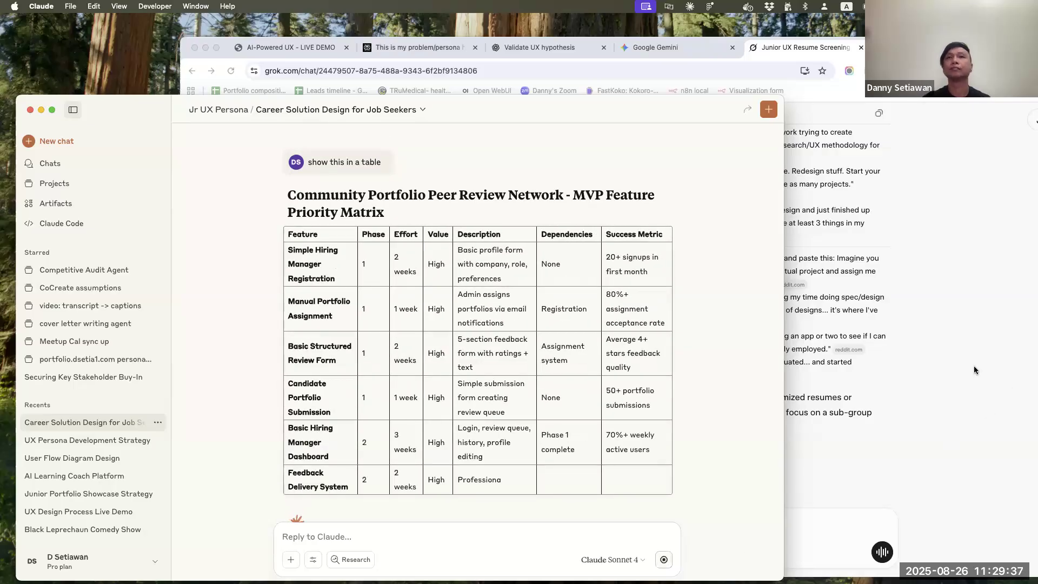
# Widen the chat window and examine the MVP feature priority table's phases, effort, value, dependencies and success metrics
pyautogui.moveTo(784, 310); pyautogui.dragTo(929, 308)
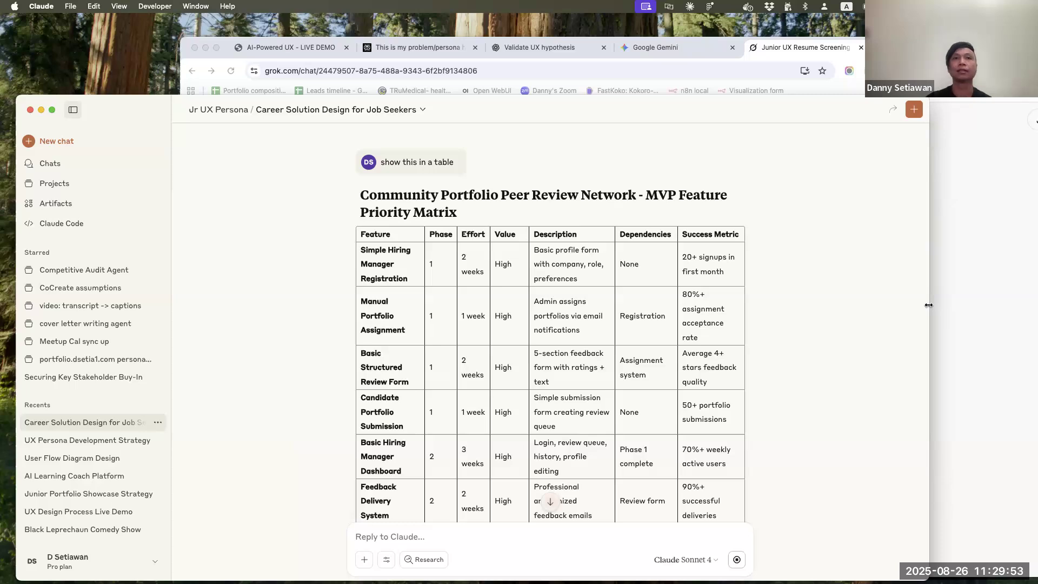
pyautogui.scroll(-1, 636, 397)
pyautogui.scroll(-3, 636, 397)
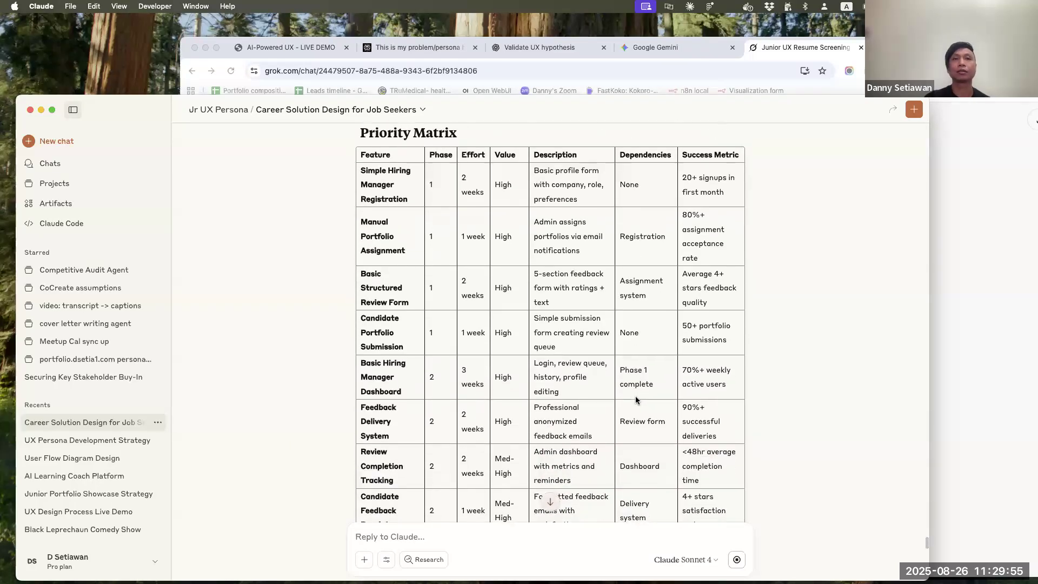
pyautogui.scroll(-2, 636, 400)
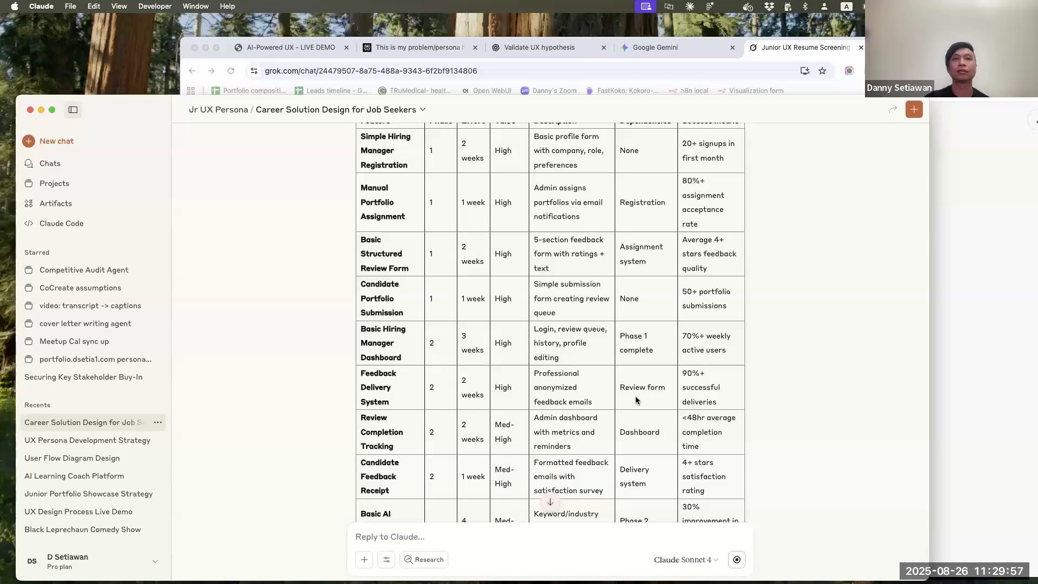
pyautogui.scroll(-5, 636, 399)
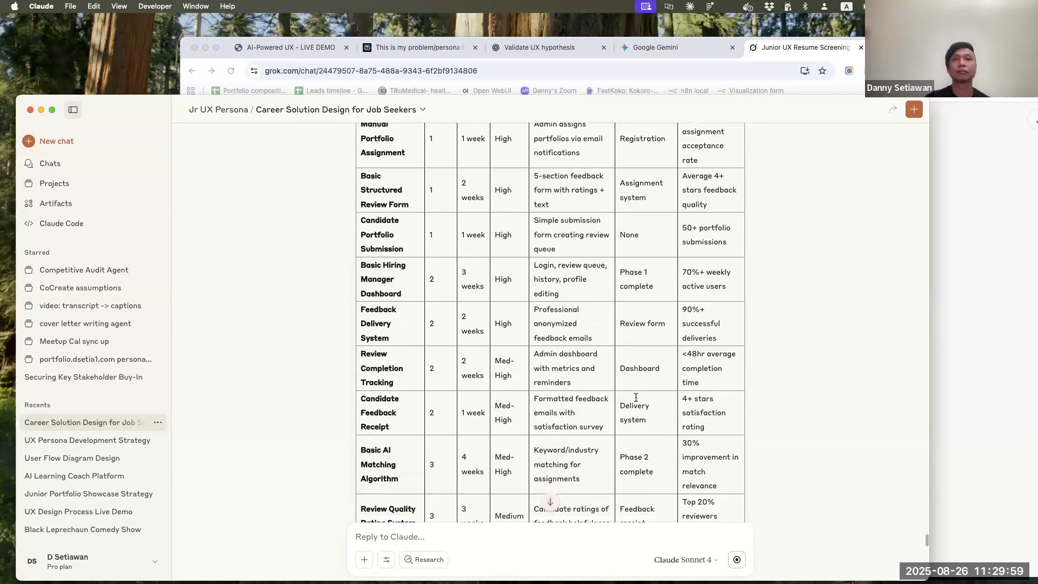
pyautogui.scroll(-4, 636, 399)
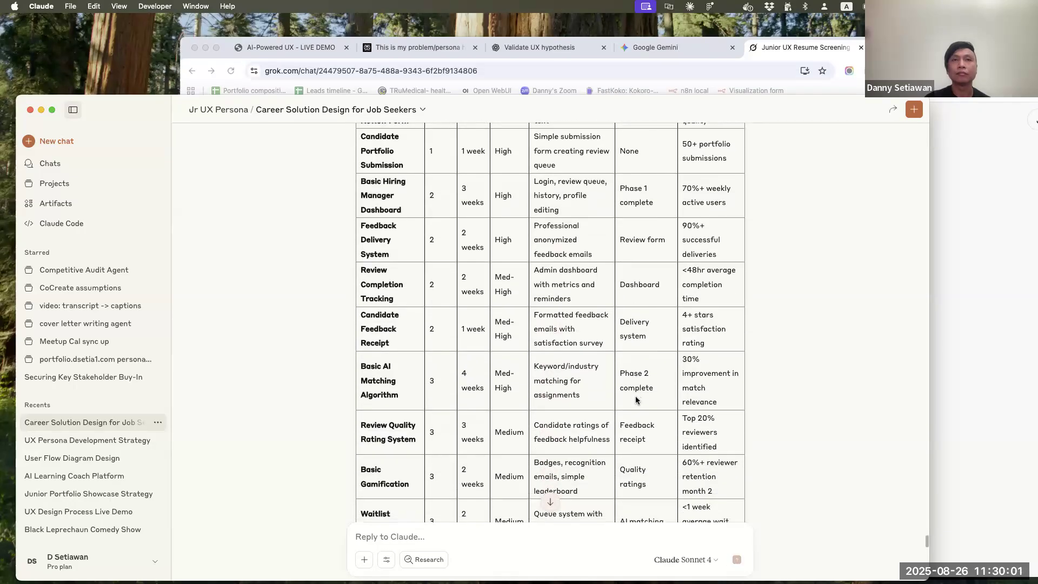
pyautogui.scroll(-1, 636, 400)
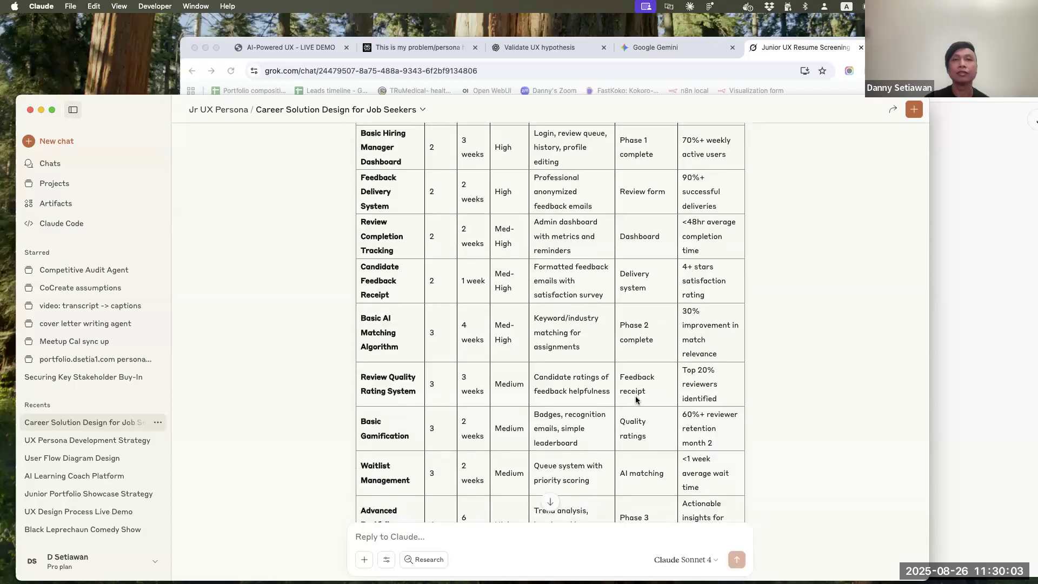
pyautogui.scroll(-5, 670, 372)
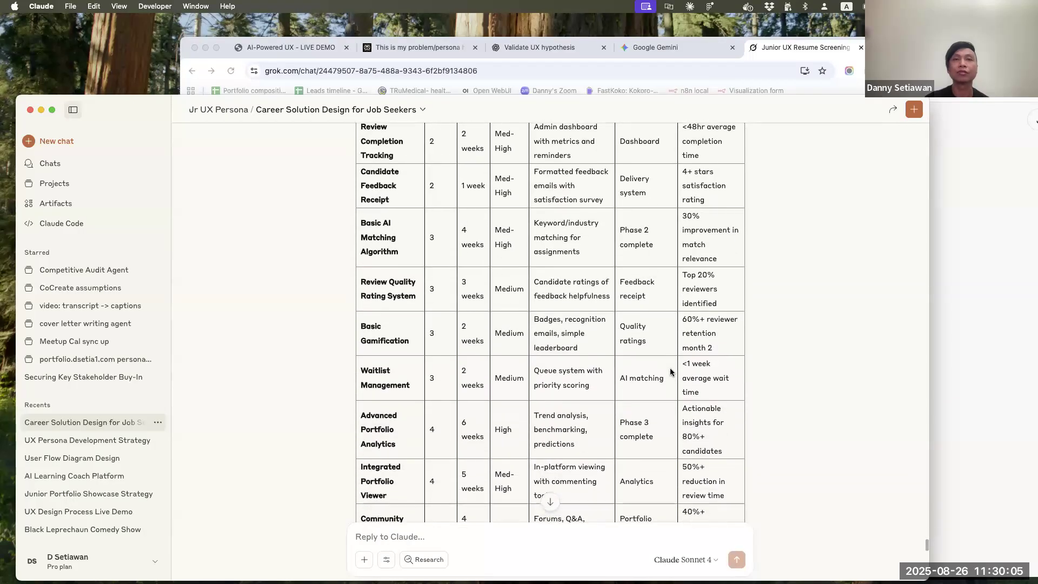
pyautogui.scroll(-1, 671, 372)
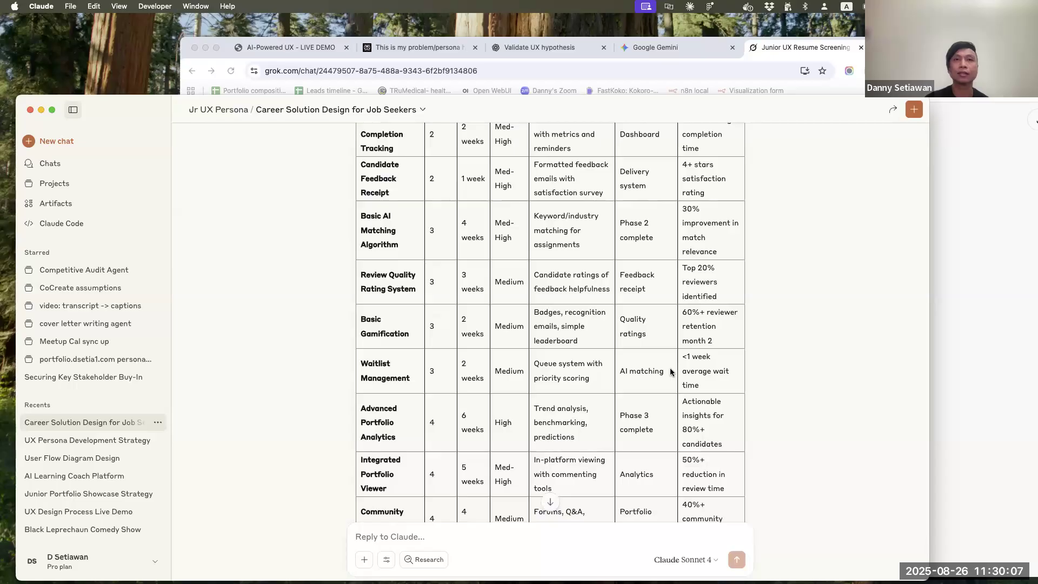
pyautogui.scroll(-5, 670, 372)
pyautogui.scroll(-1, 671, 372)
pyautogui.scroll(15, 541, 432)
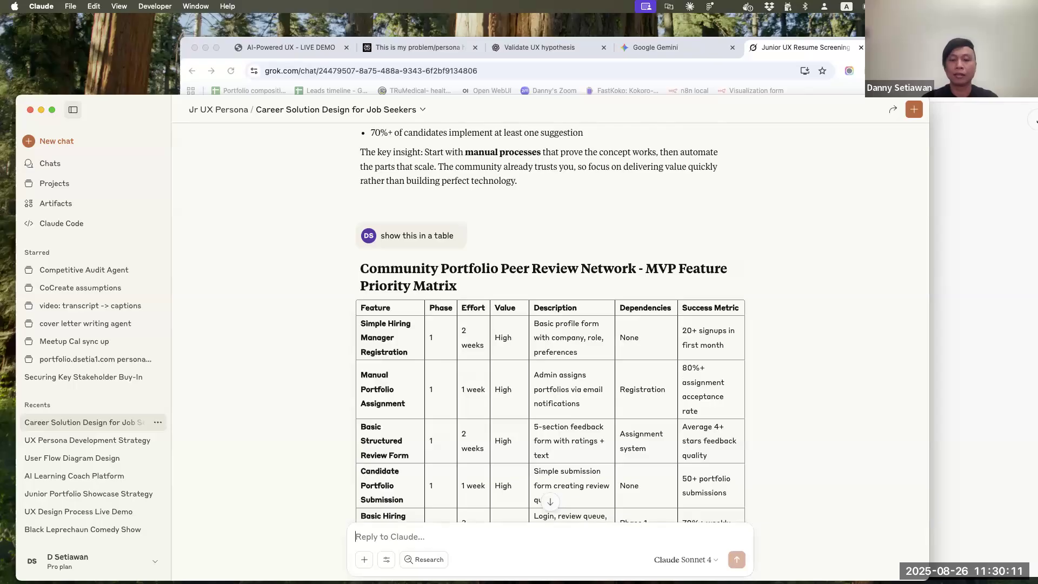
# Send the prompt "identify the key screens that we need to design for the hiring manager core tasks"
pyautogui.write('iden tify th')
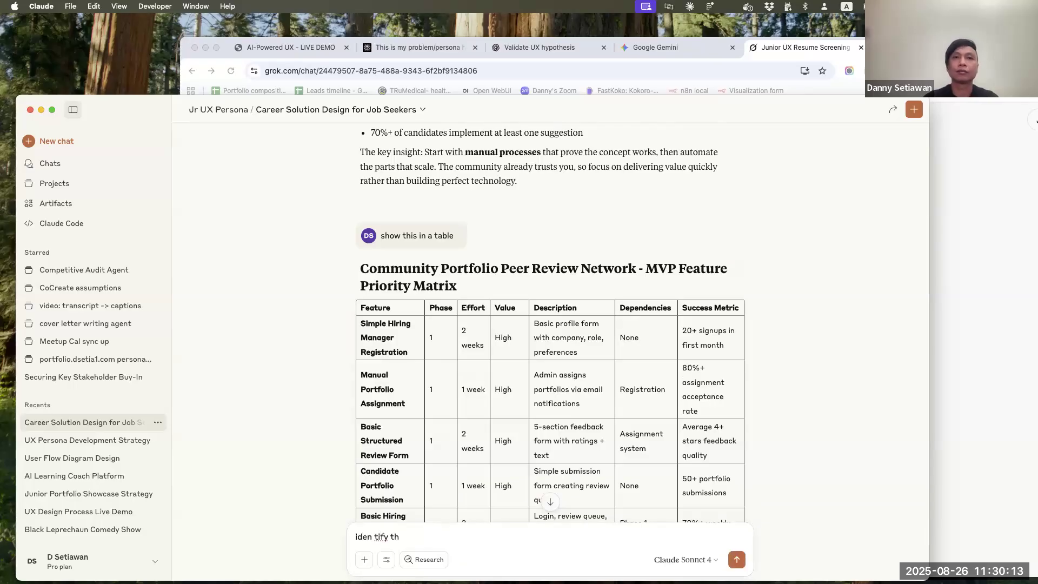
pyautogui.press('BackSpace')
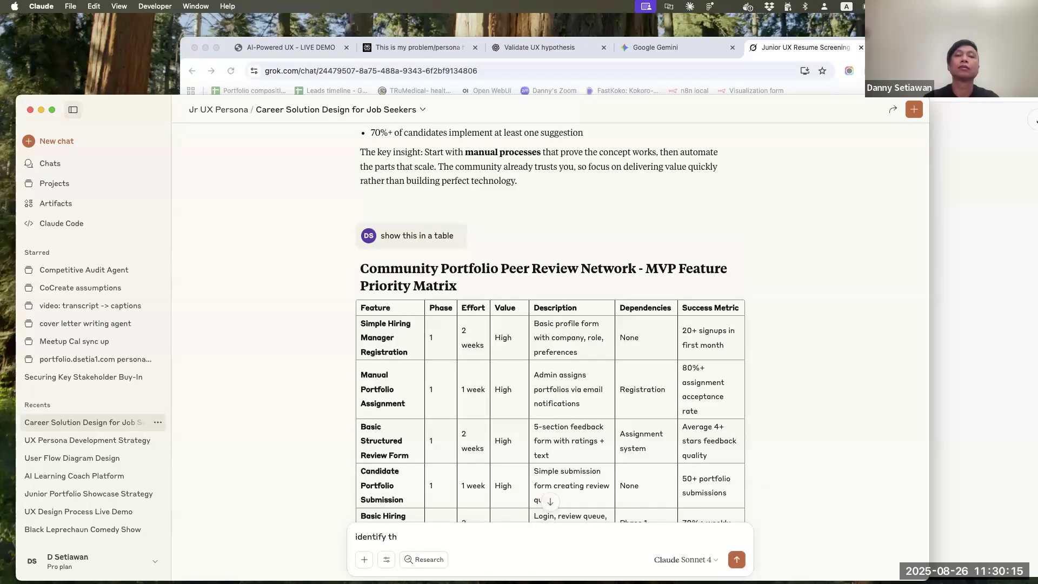
pyautogui.write('e key sc')
pyautogui.press('BackSpace')
pyautogui.press('BackSpace')
pyautogui.press('BackSpace')
pyautogui.press('BackSpace')
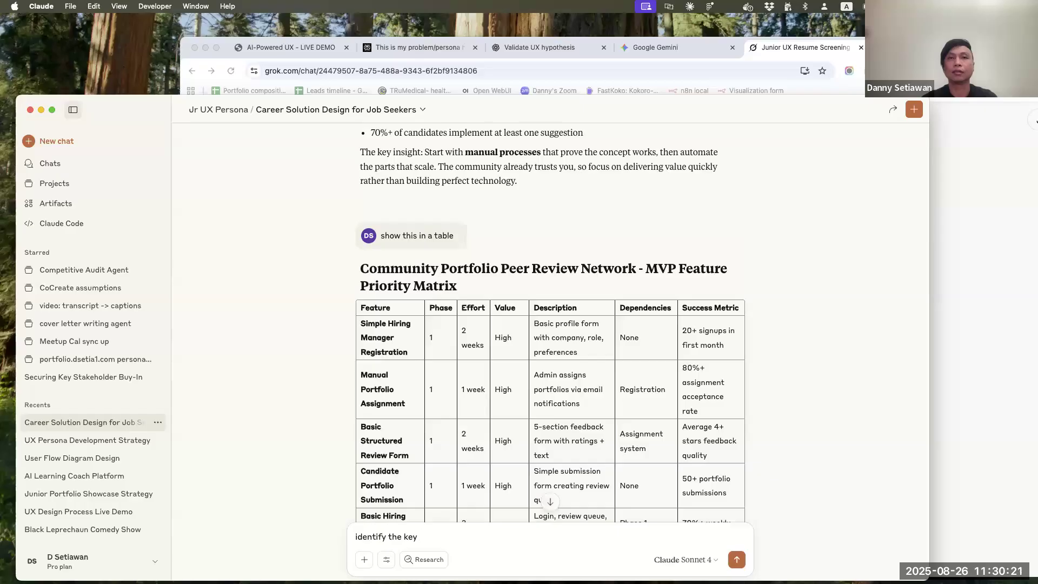
pyautogui.write('screens ')
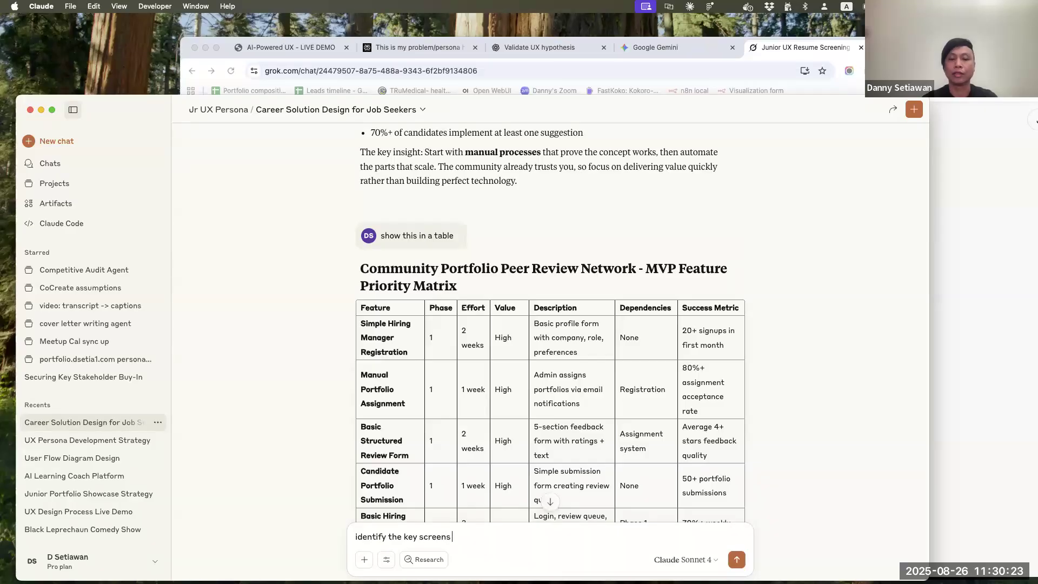
pyautogui.write('that we nee to')
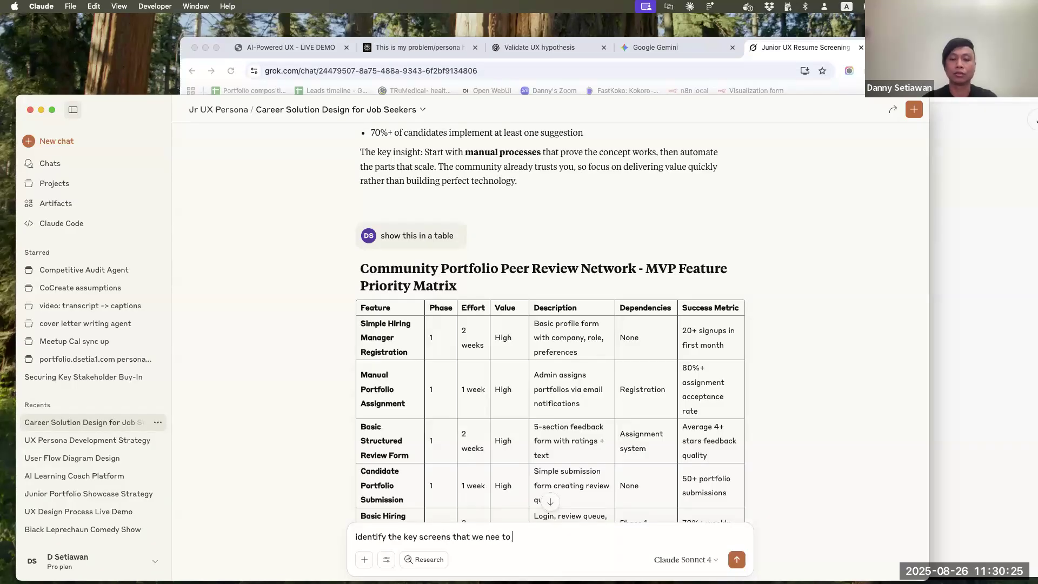
pyautogui.press('BackSpace')
pyautogui.press('BackSpace')
pyautogui.press('BackSpace')
pyautogui.press('BackSpace')
pyautogui.write('d to design for the')
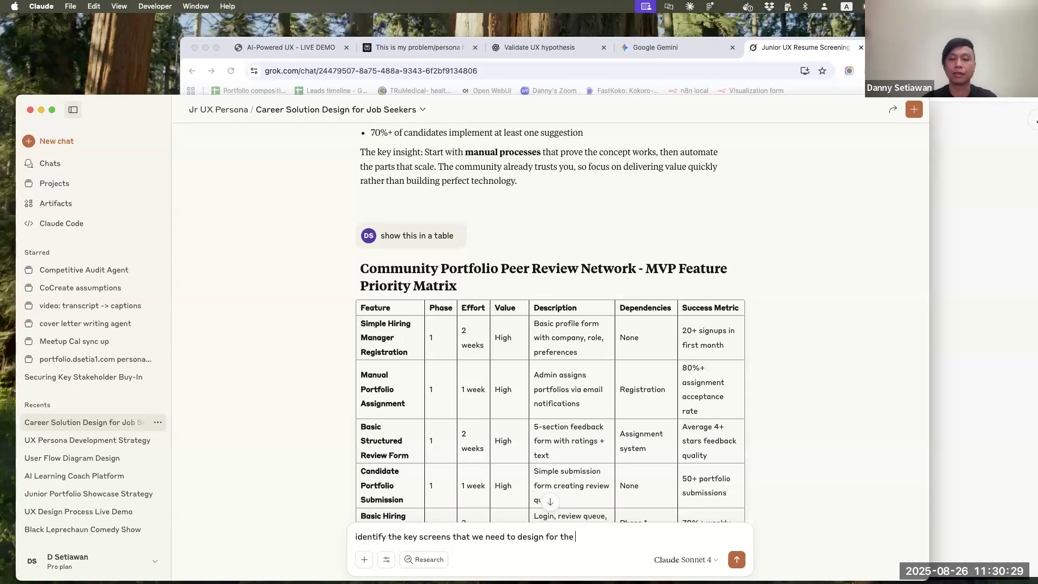
pyautogui.write(' hiring manager core tasks')
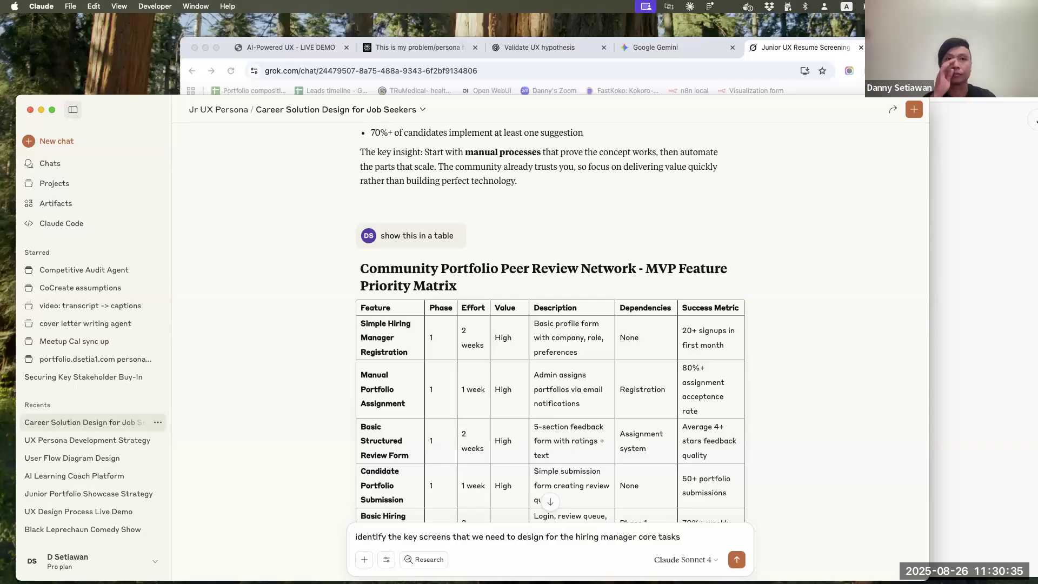
pyautogui.press('Return')
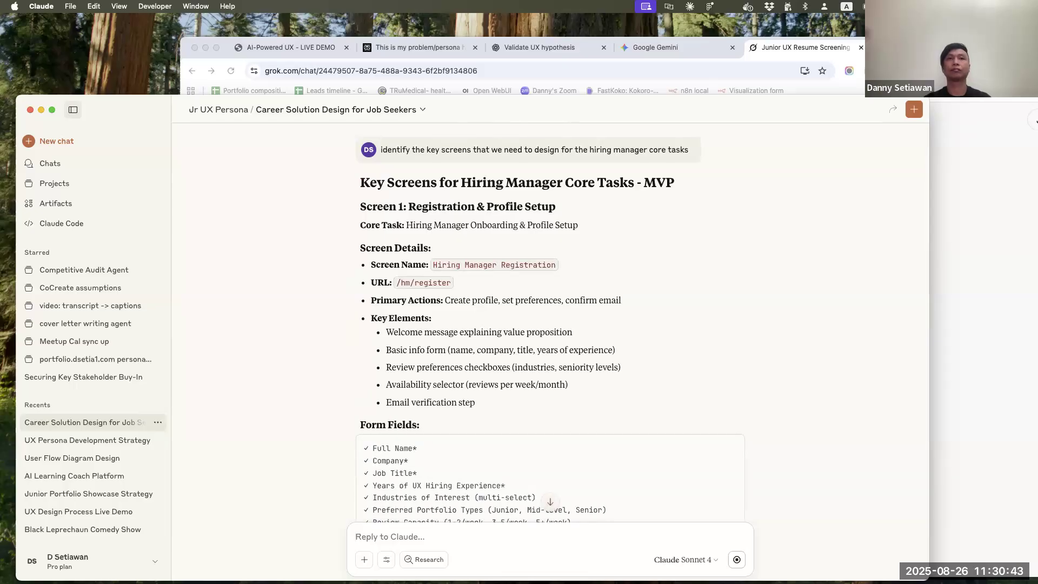
# Read the key screen descriptions in the new reply, from registration and dashboard to the assignment queue and portfolio review interface
pyautogui.scroll(-2, 752, 361)
pyautogui.scroll(-5, 752, 361)
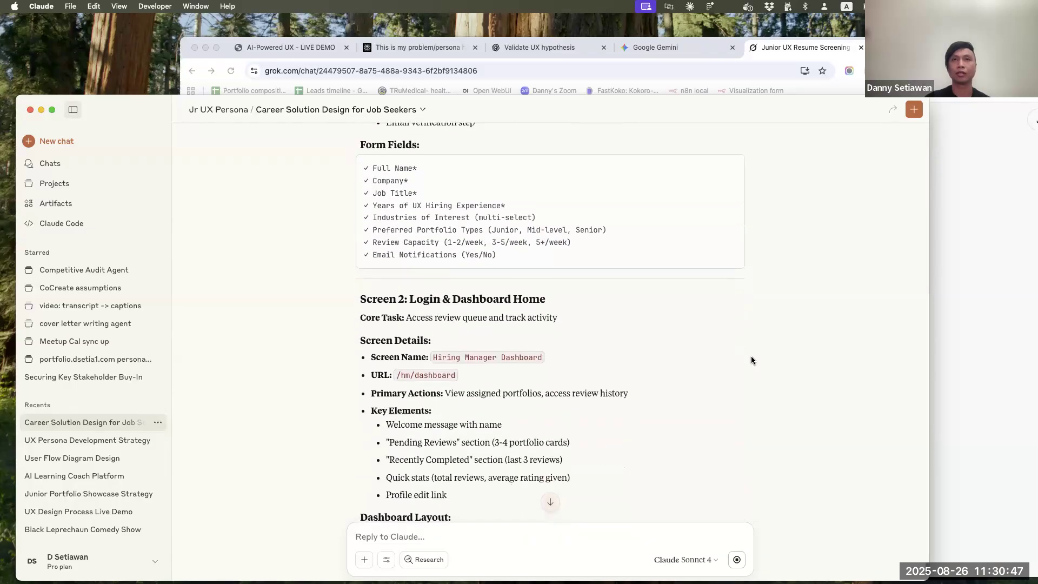
pyautogui.scroll(-1, 752, 360)
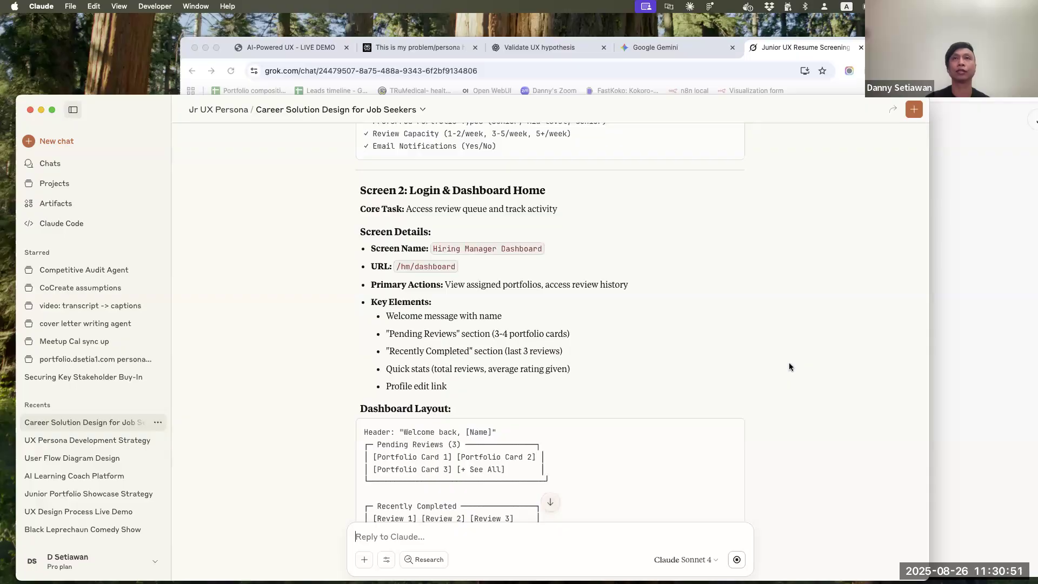
pyautogui.scroll(-3, 789, 367)
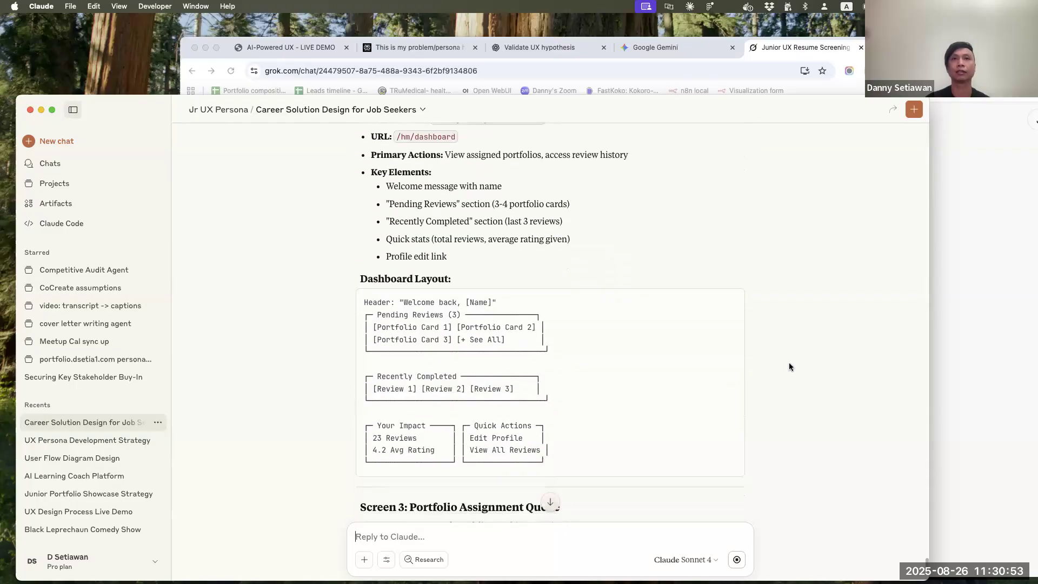
pyautogui.scroll(-5, 790, 366)
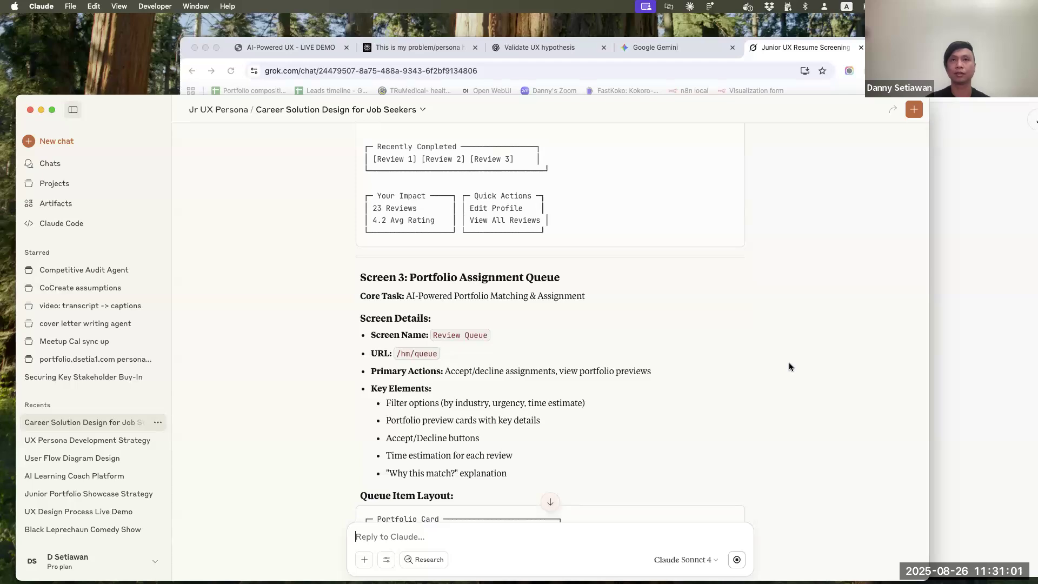
pyautogui.scroll(-5, 789, 367)
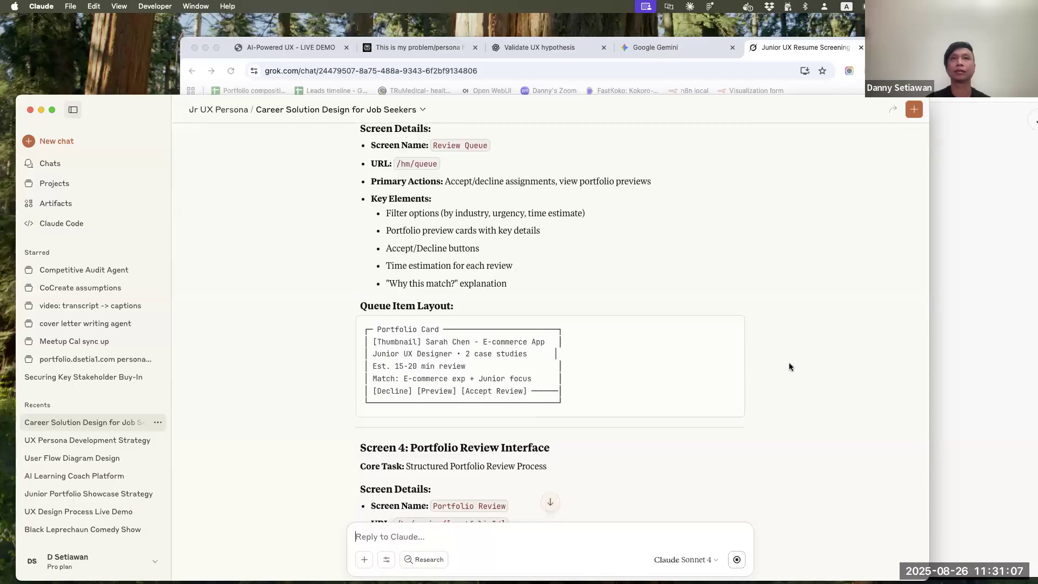
pyautogui.scroll(-5, 789, 367)
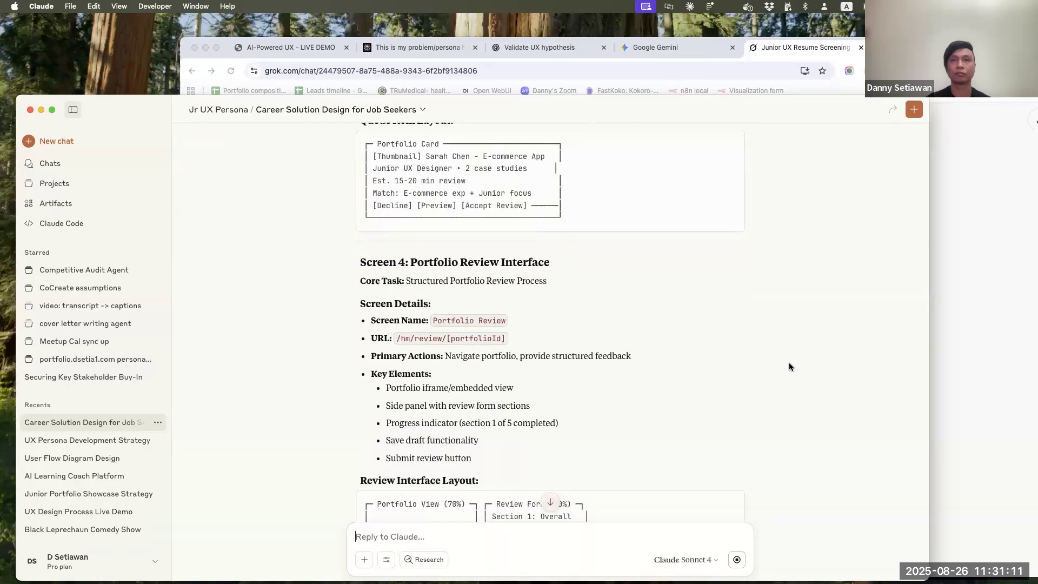
pyautogui.scroll(-2, 790, 367)
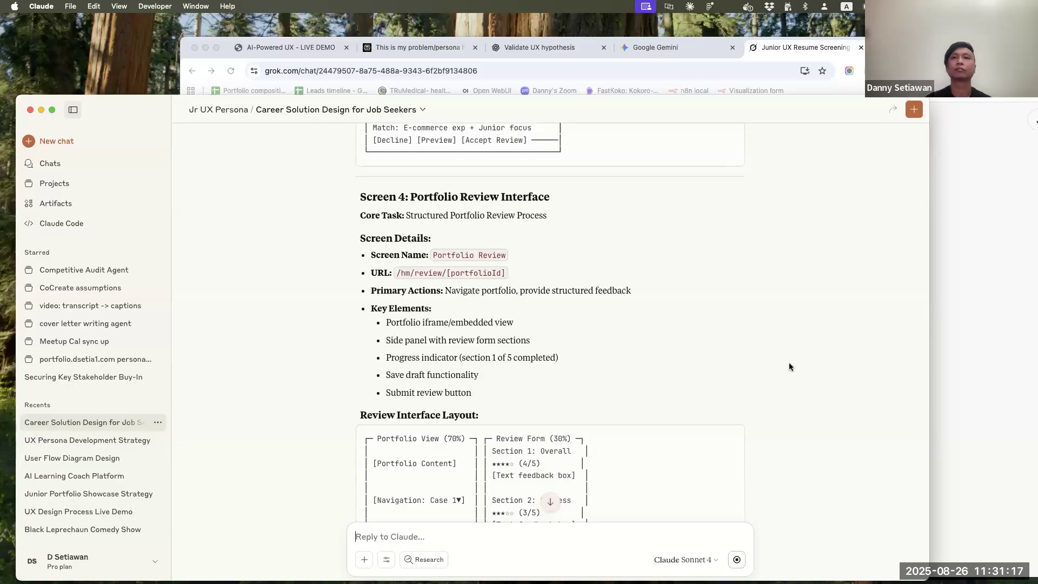
pyautogui.scroll(-6, 790, 367)
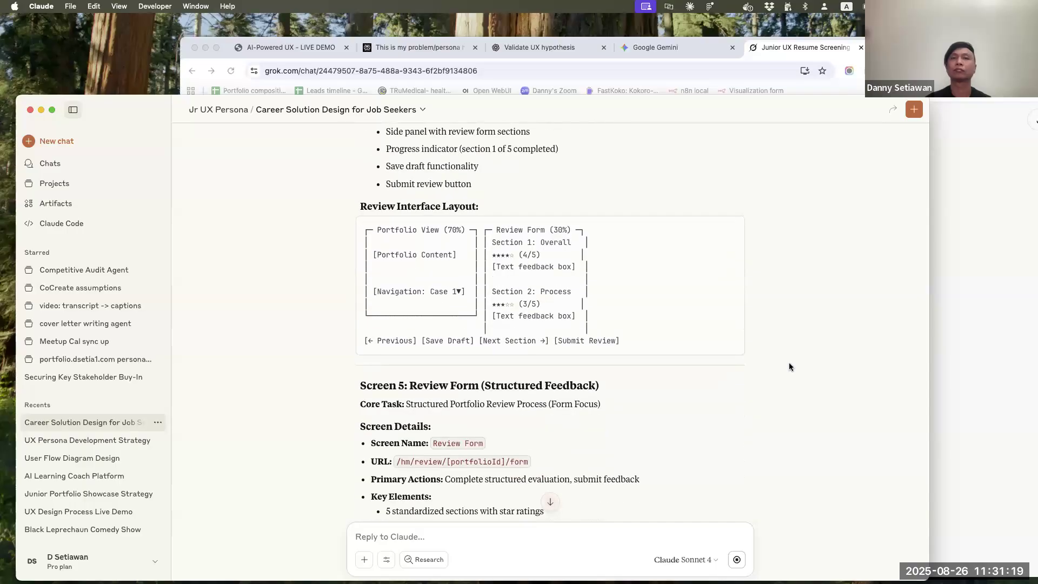
# Read the remaining screens from the review form to profile settings and mobile considerations, and return to the review form and confirmation sections
pyautogui.scroll(-10, 790, 367)
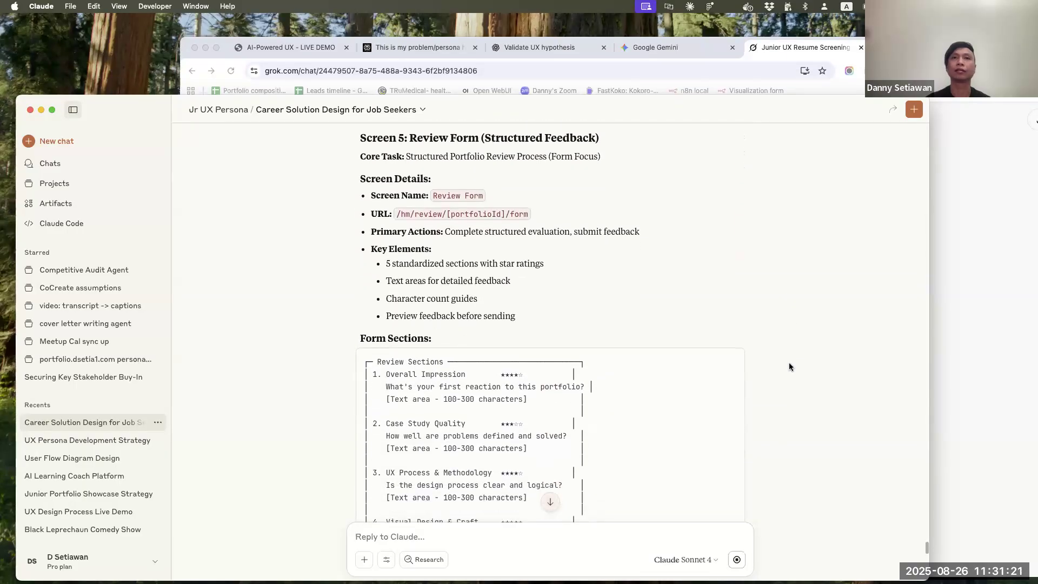
pyautogui.scroll(-7, 789, 367)
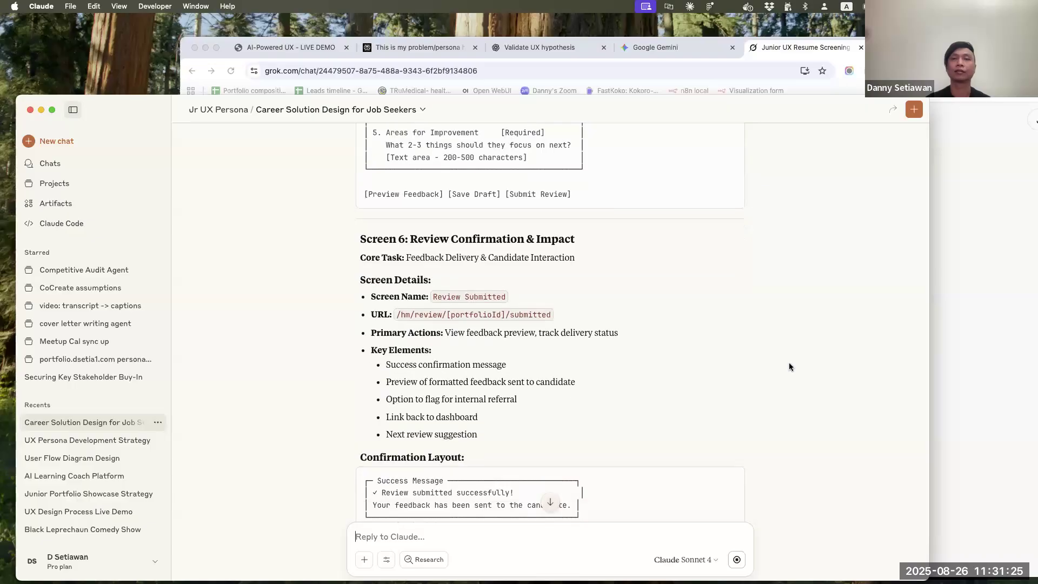
pyautogui.scroll(-10, 790, 367)
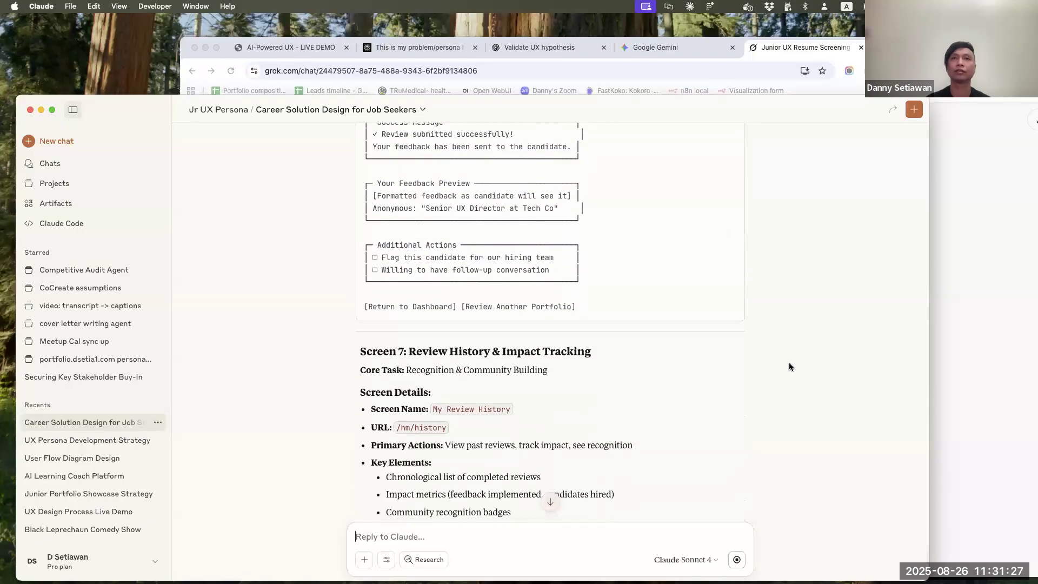
pyautogui.scroll(-15, 789, 367)
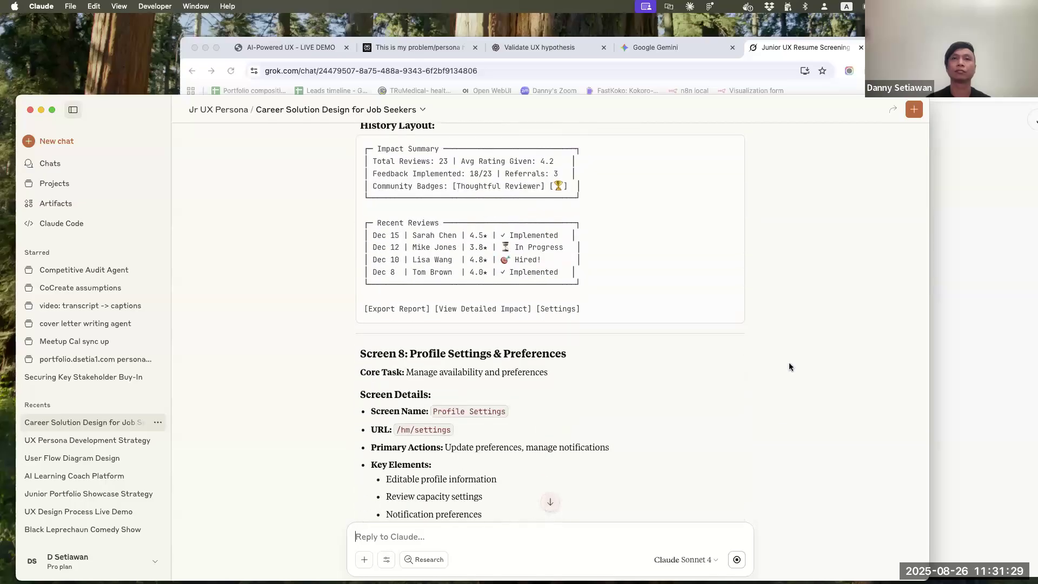
pyautogui.scroll(-4, 789, 366)
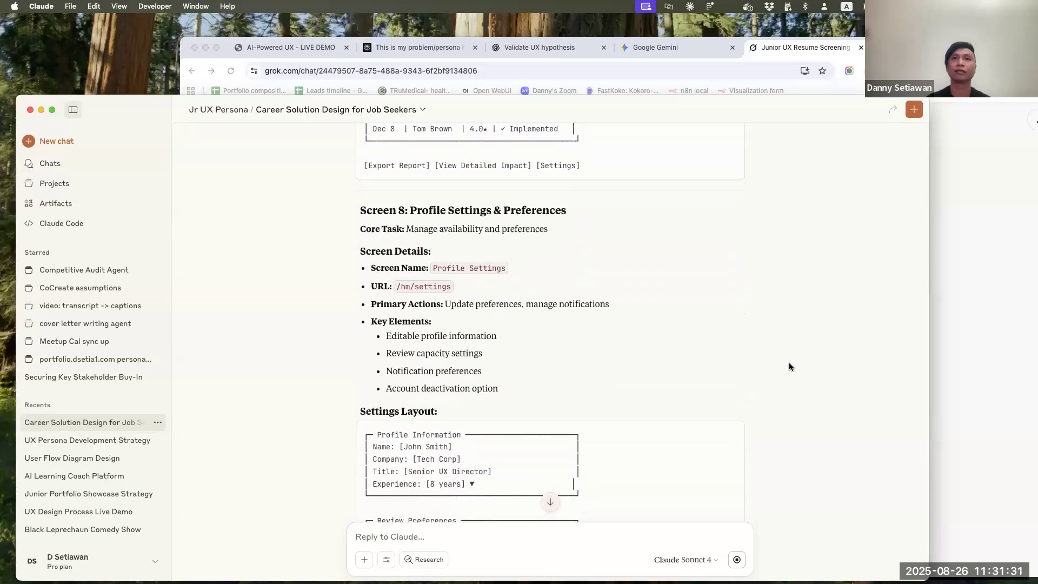
pyautogui.scroll(-14, 790, 366)
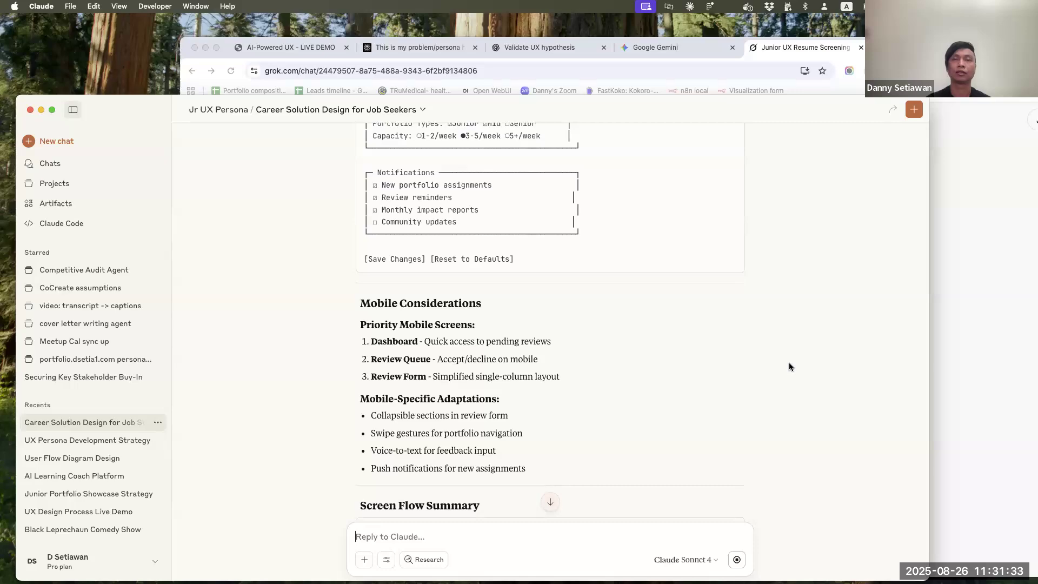
pyautogui.scroll(20, 789, 367)
pyautogui.scroll(12, 790, 366)
pyautogui.scroll(11, 790, 367)
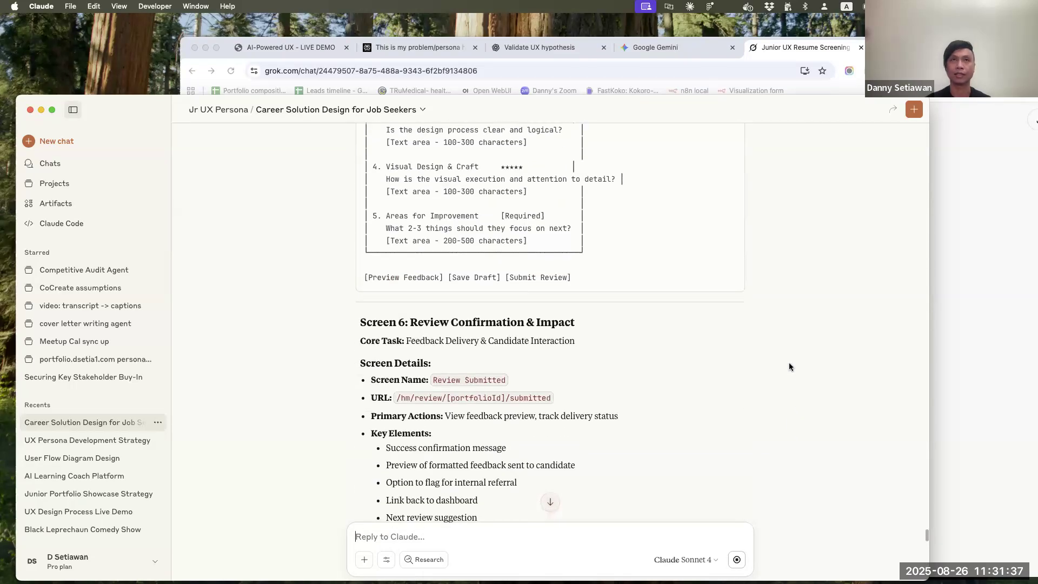
# Reread the key screen descriptions, going back to the registration form fields and on through review history to the mobile considerations
pyautogui.scroll(1, 790, 367)
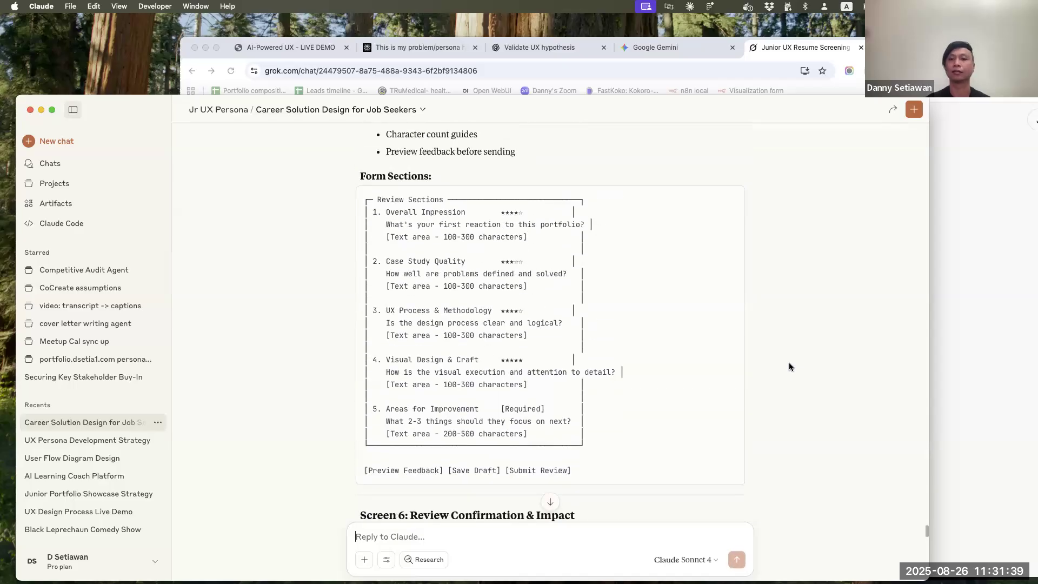
pyautogui.scroll(6, 789, 366)
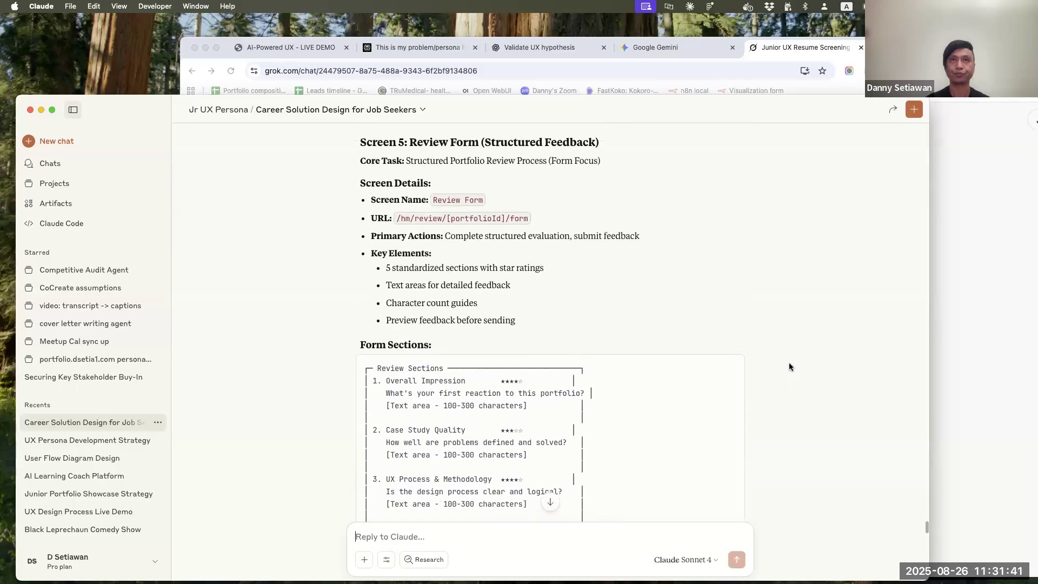
pyautogui.scroll(5, 789, 367)
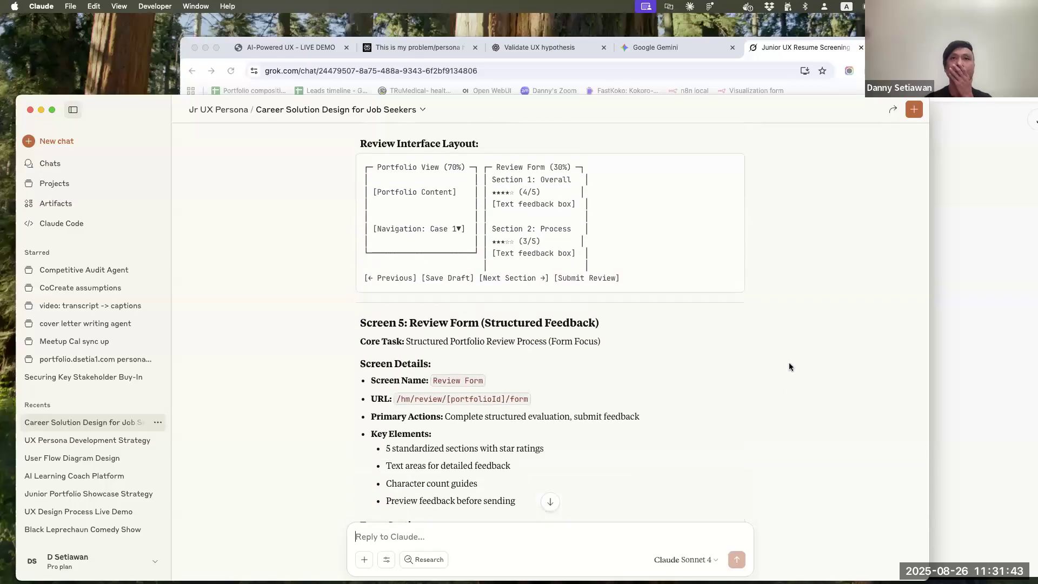
pyautogui.scroll(20, 790, 367)
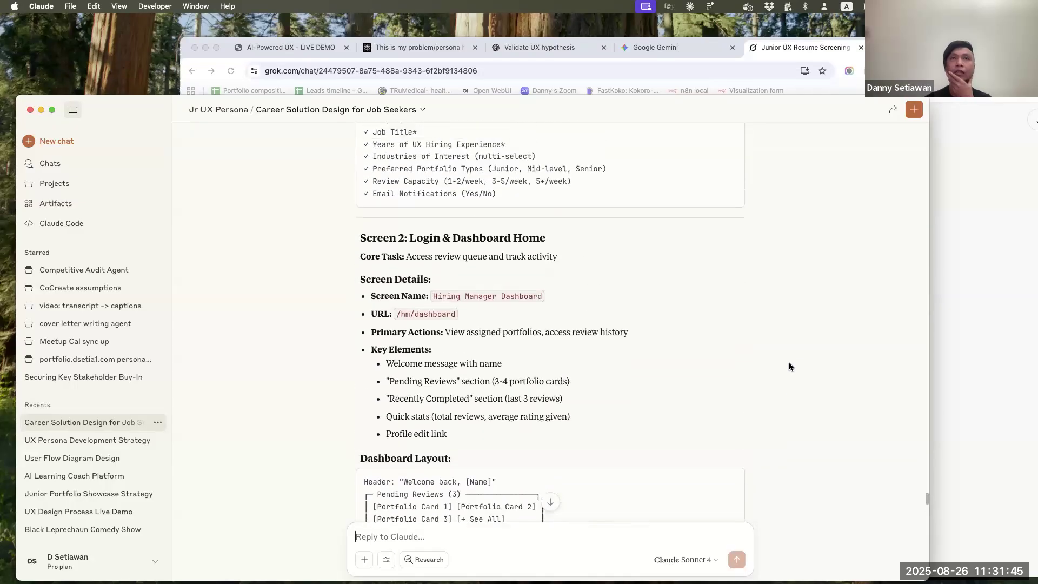
pyautogui.scroll(1, 790, 366)
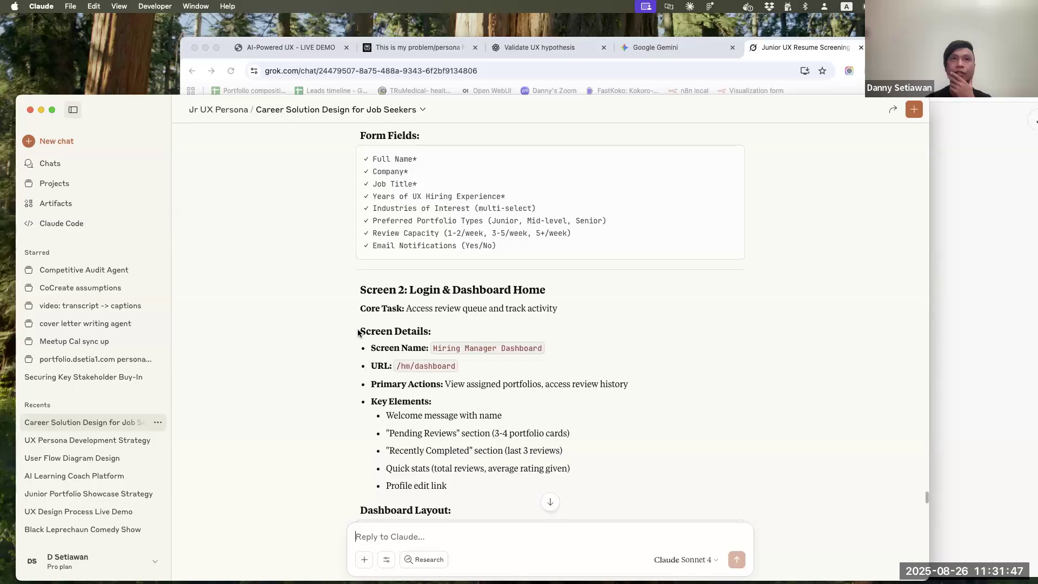
pyautogui.scroll(8, 430, 328)
pyautogui.scroll(-9, 431, 328)
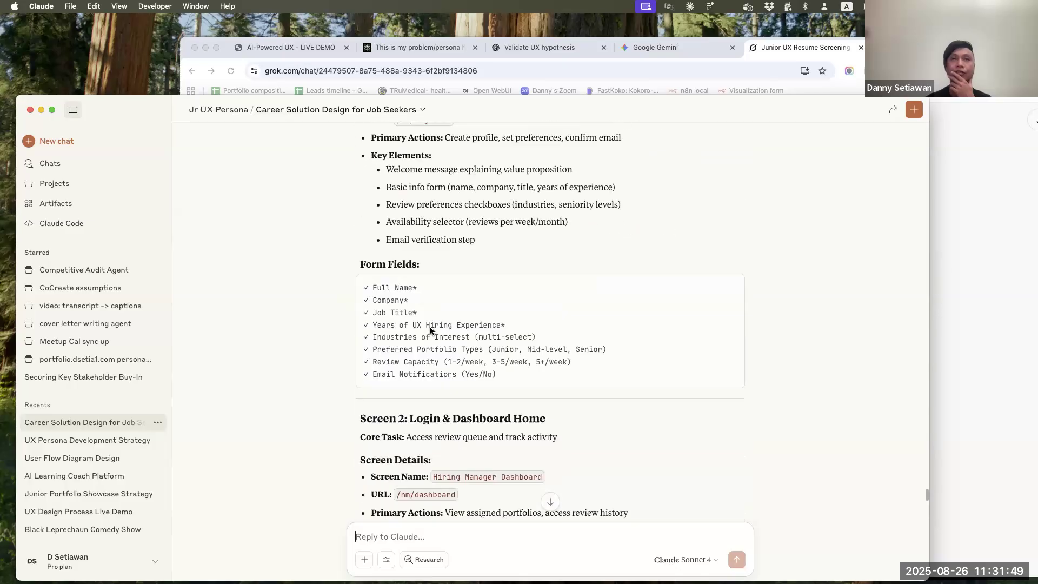
pyautogui.scroll(-20, 390, 274)
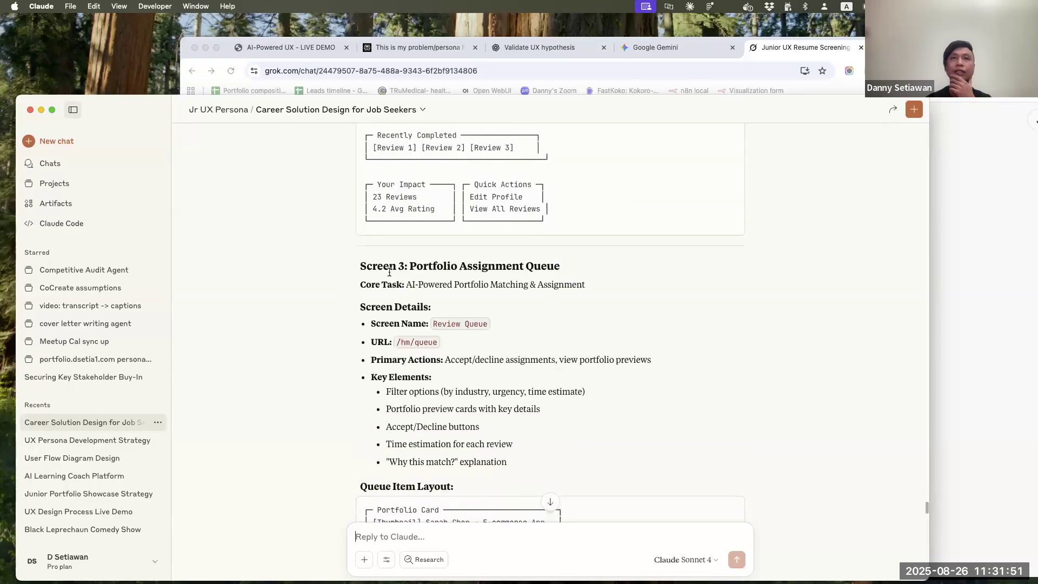
pyautogui.scroll(-10, 390, 272)
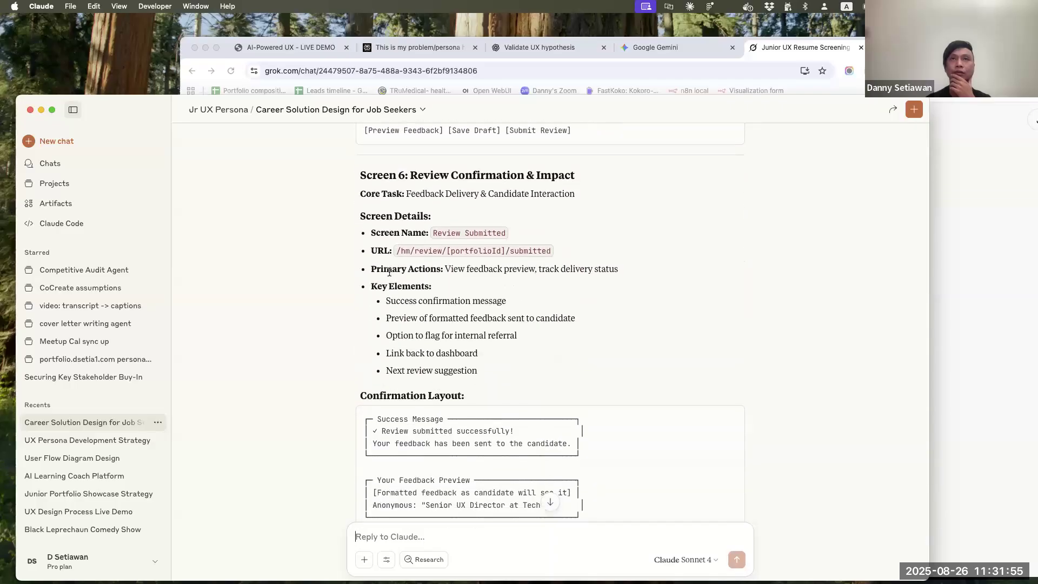
pyautogui.scroll(-9, 390, 272)
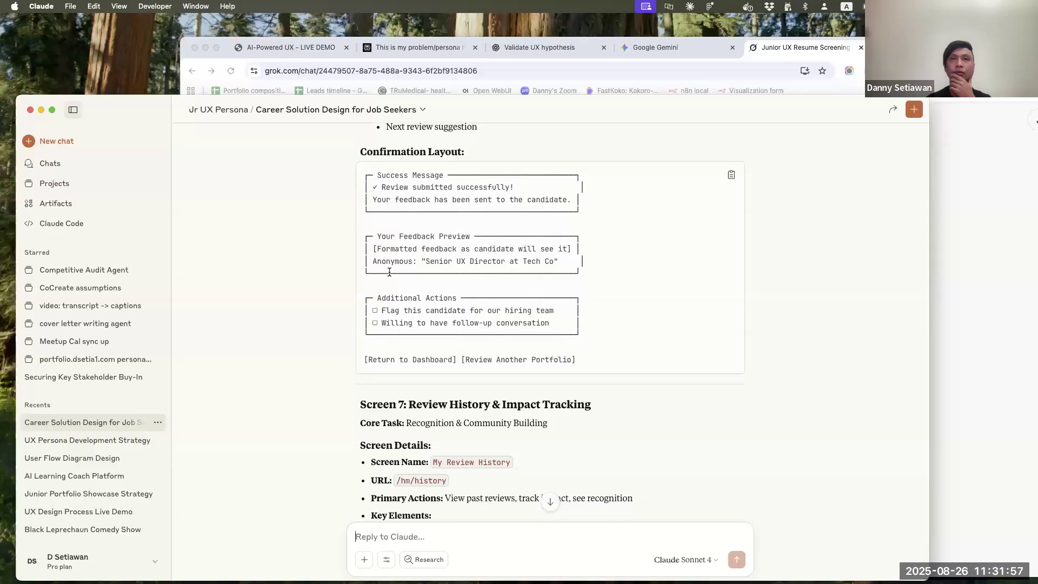
pyautogui.scroll(-13, 390, 273)
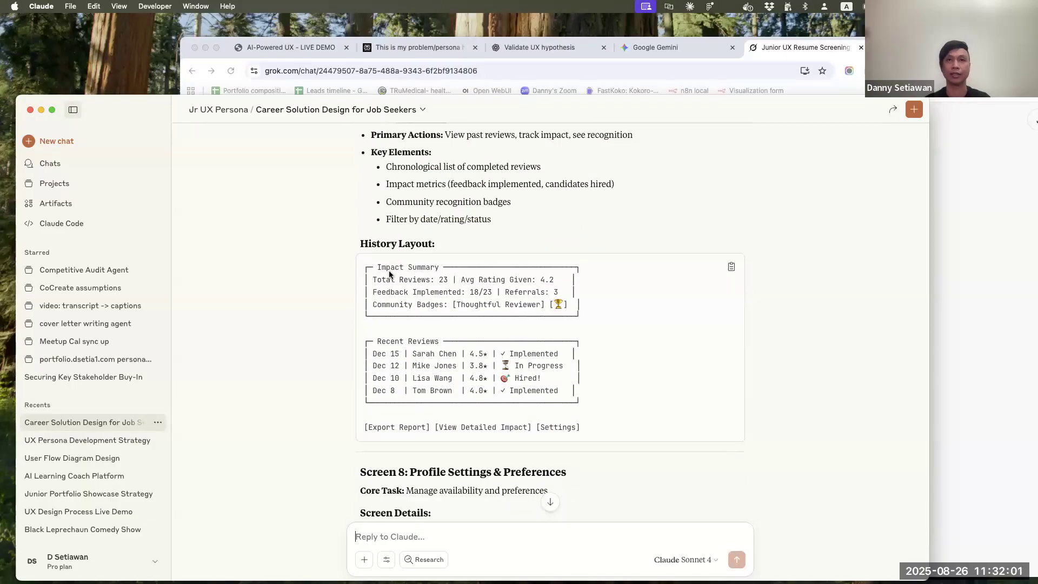
pyautogui.scroll(-20, 781, 319)
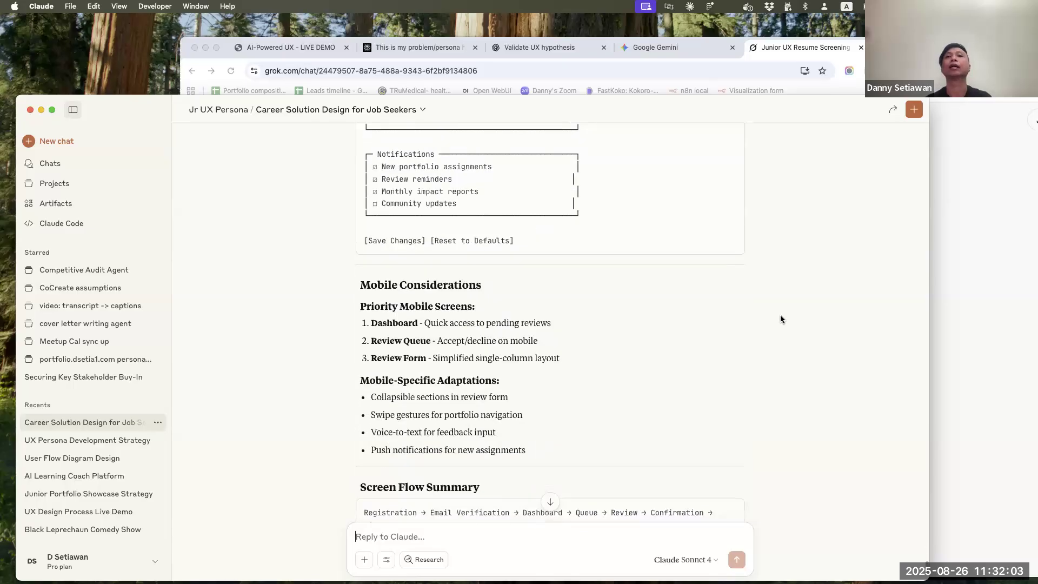
# Copy the full key screens reply and paste it as an attachment into a new chat in the Jr UX Persona project
pyautogui.click(661, 483)
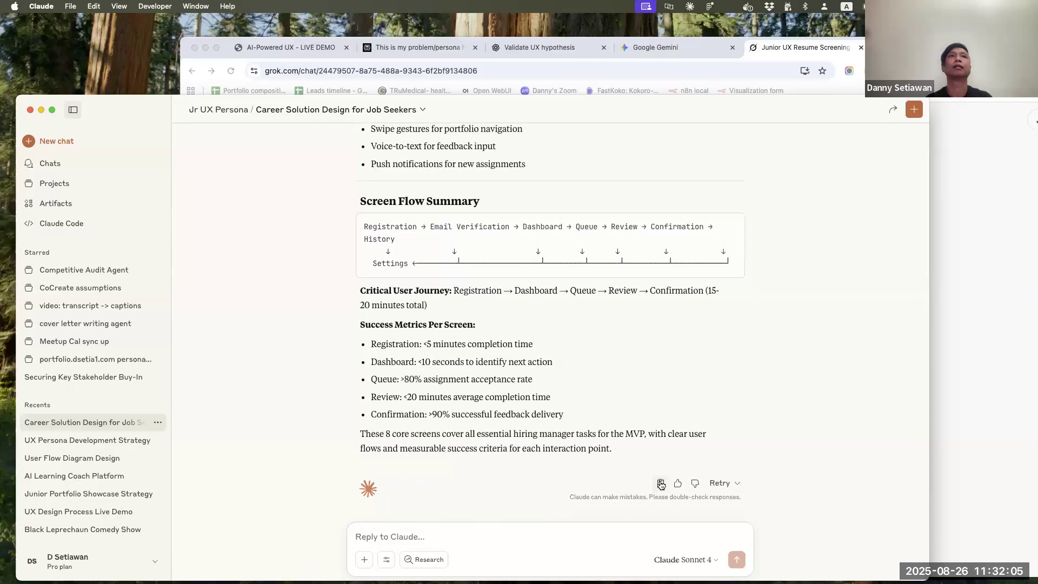
pyautogui.click(197, 113)
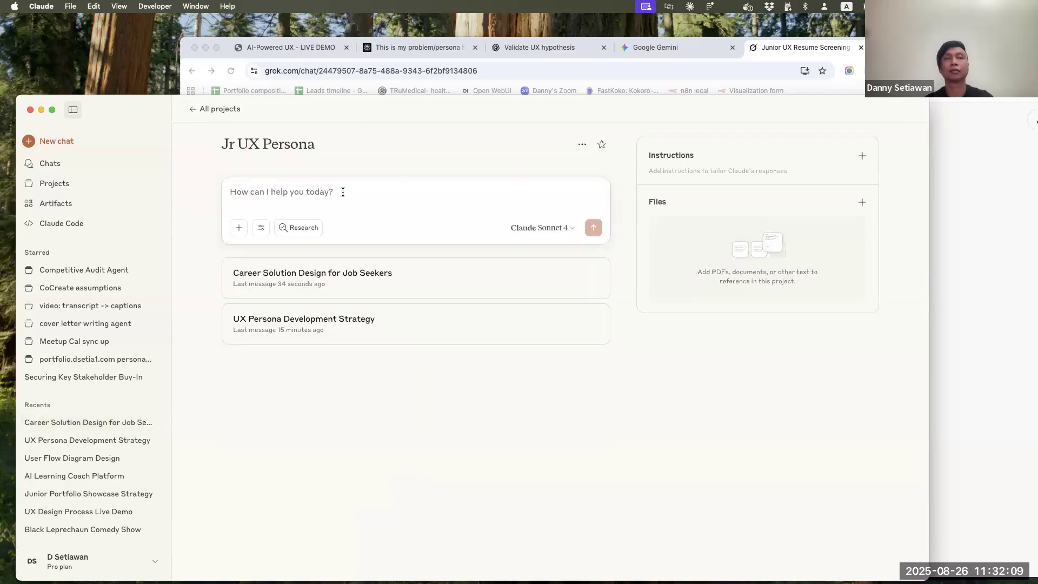
pyautogui.press('super+v')
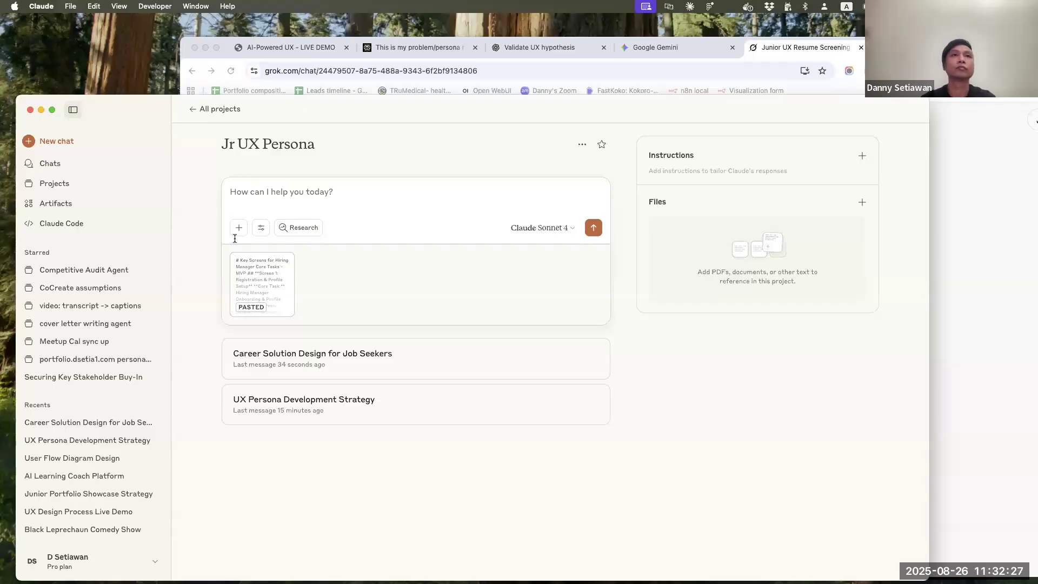
# Turn on extended thinking for the new project chat
pyautogui.click(261, 228)
pyautogui.scroll(-3, 333, 434)
pyautogui.scroll(3, 346, 411)
pyautogui.click(410, 287)
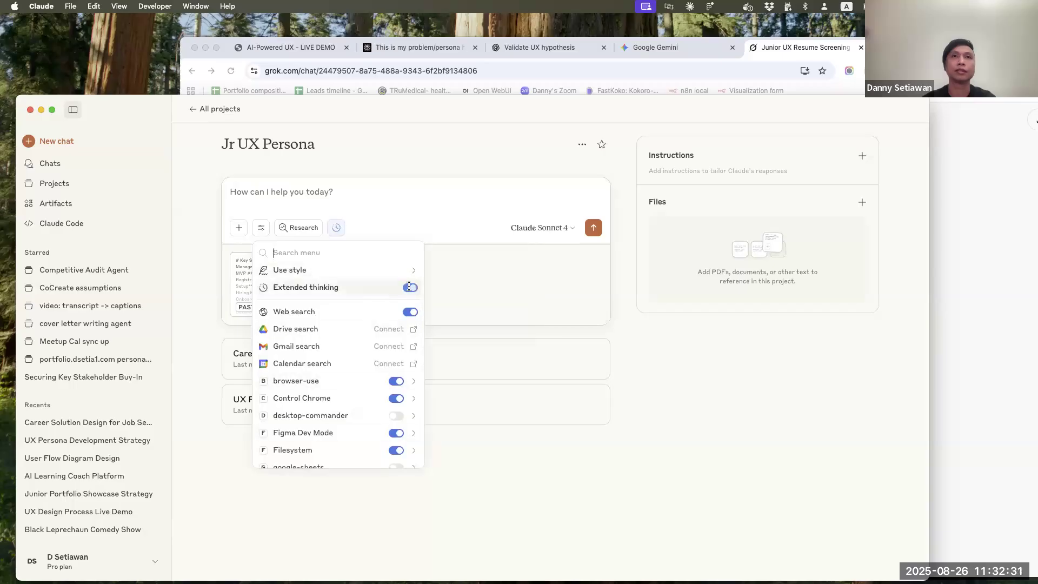
pyautogui.press('Escape')
# Send the prompt "creater lo-fi wireframes for screen 2 - 7 (see attached)" and collapse the sidebar
pyautogui.click(370, 196)
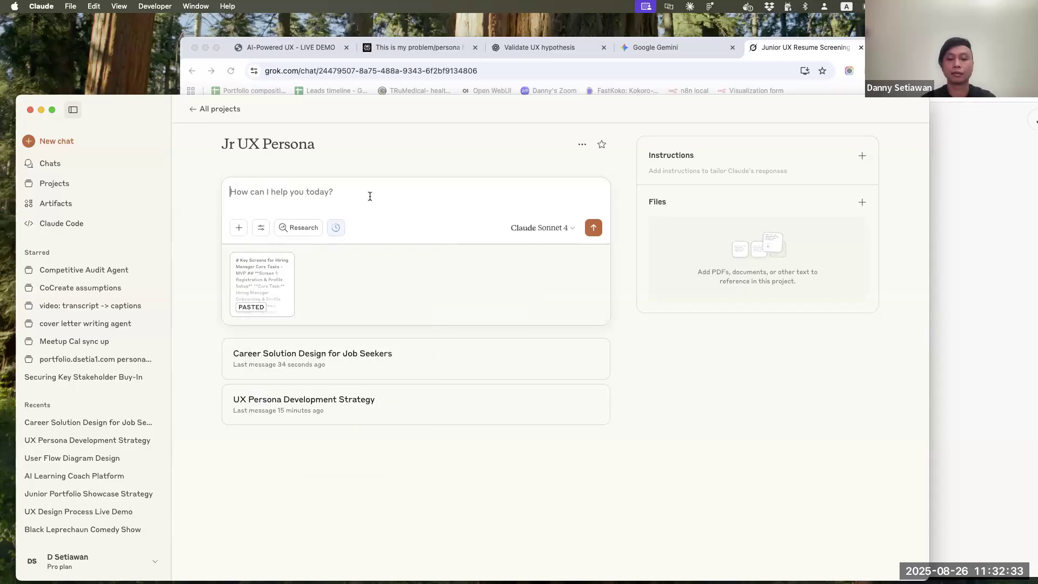
pyautogui.write('c')
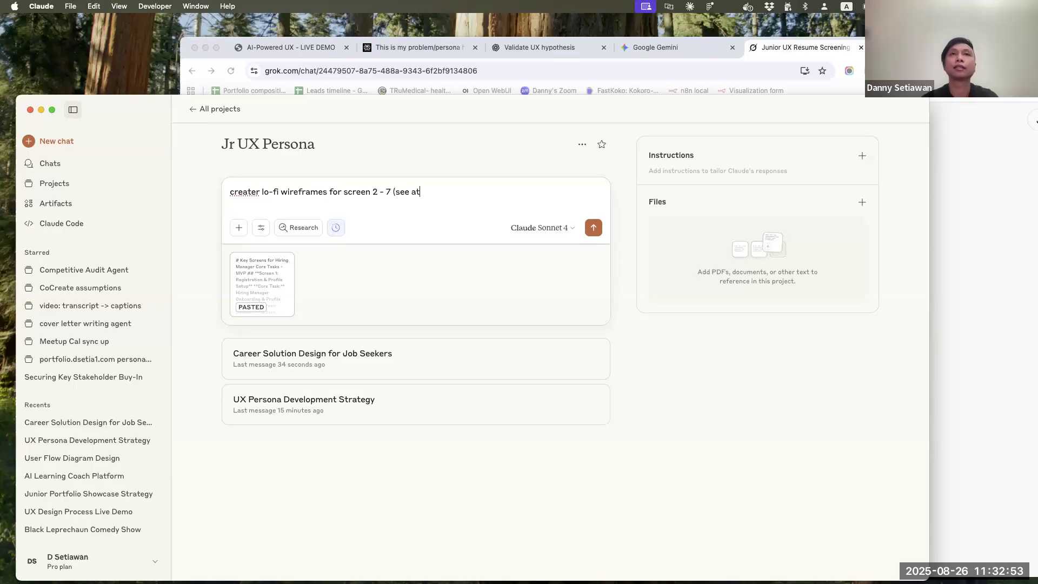
pyautogui.press('Return')
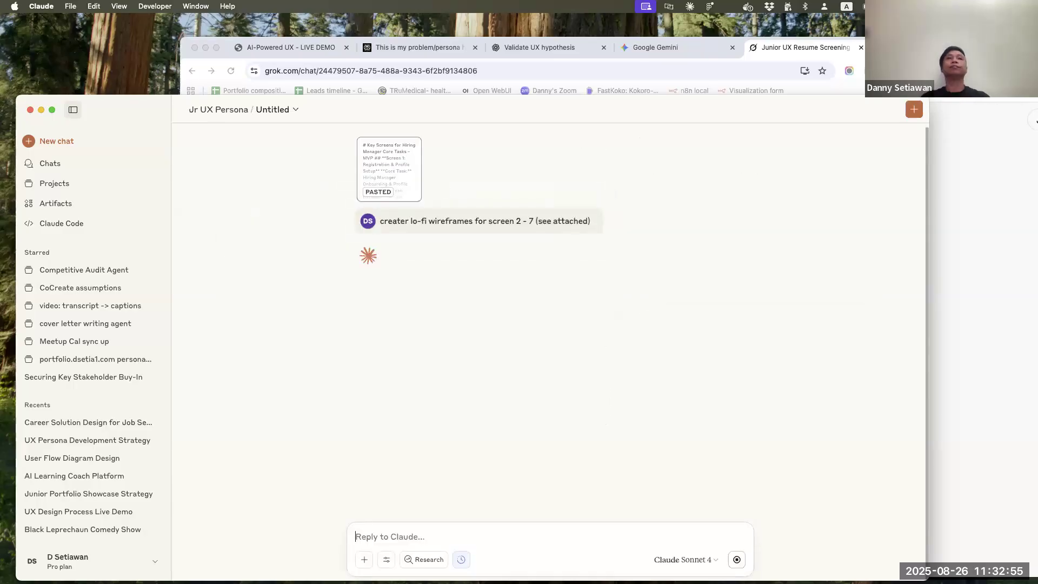
pyautogui.click(73, 110)
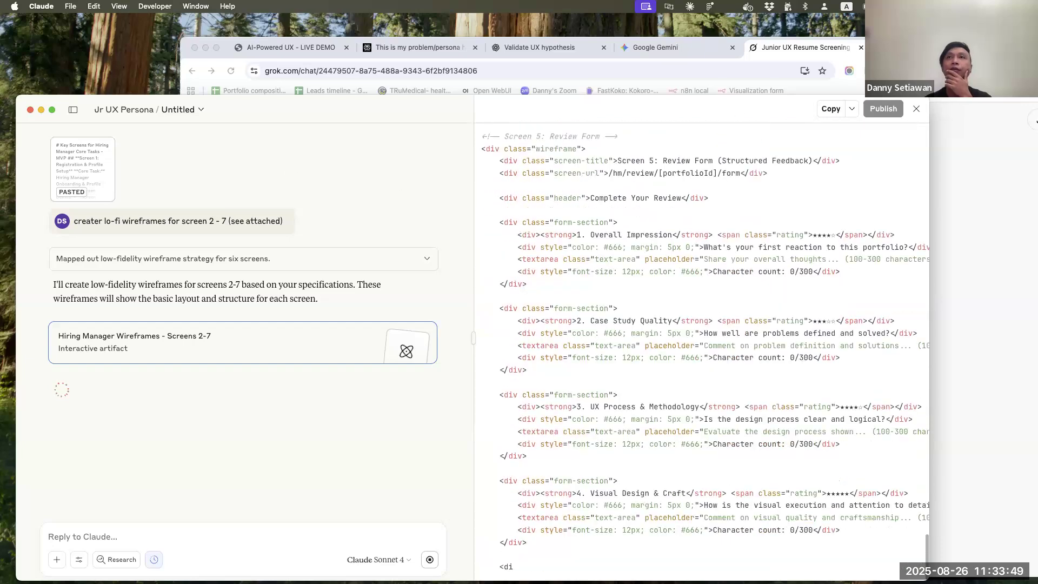
# Switch to Chrome, load Claude in a new tab and open the "Career Solution Design for Job Seekers" chat
pyautogui.press('super+Tab')
pyautogui.press('super+t')
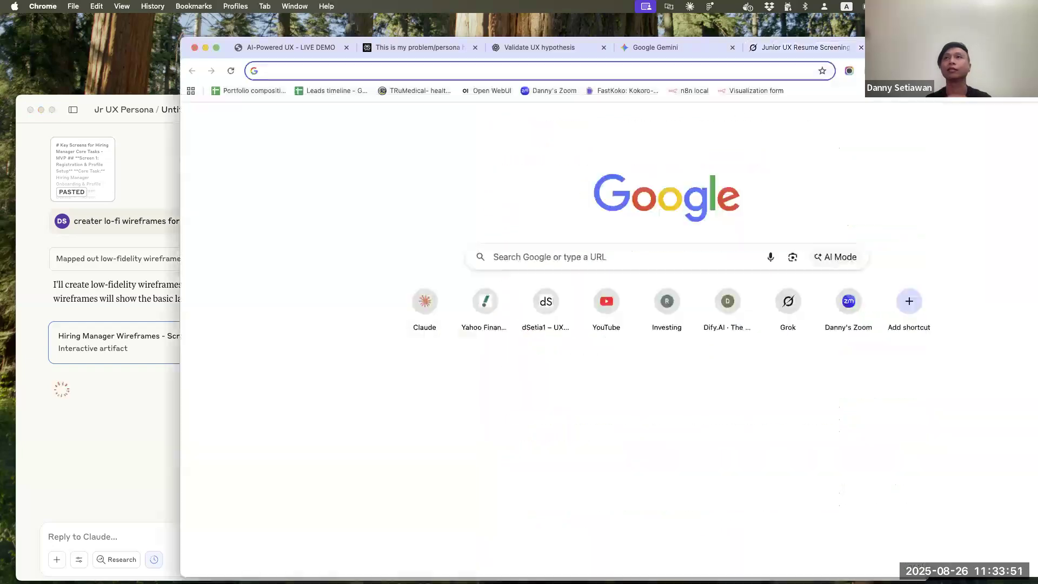
pyautogui.write('claude.ai')
pyautogui.press('Return')
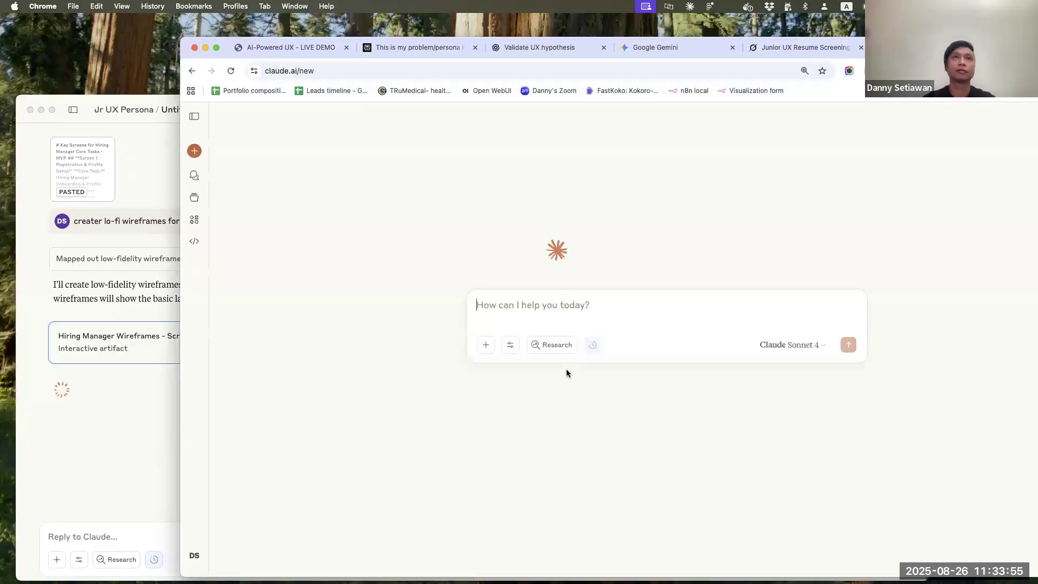
pyautogui.click(194, 117)
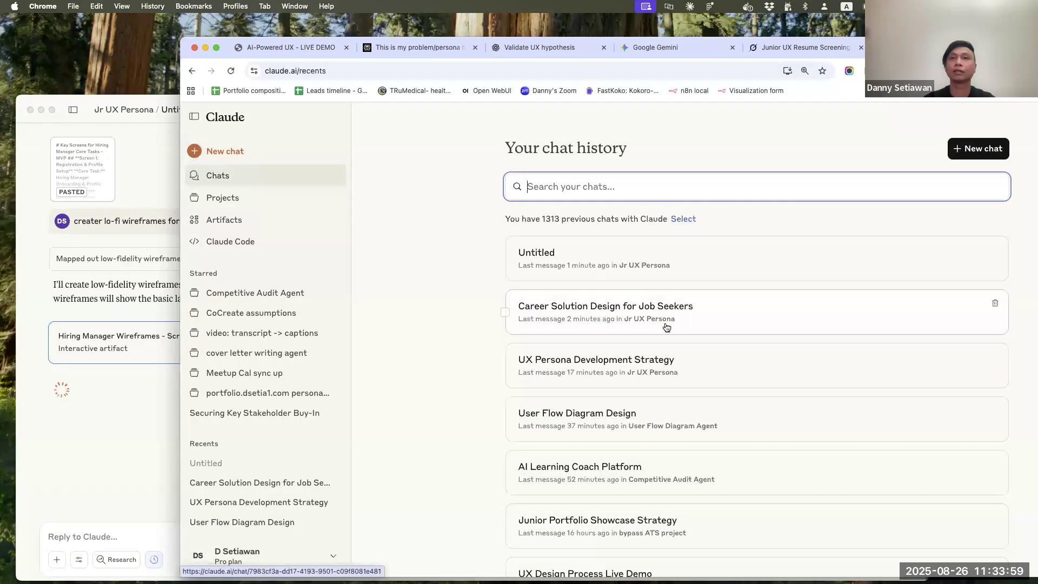
pyautogui.click(667, 320)
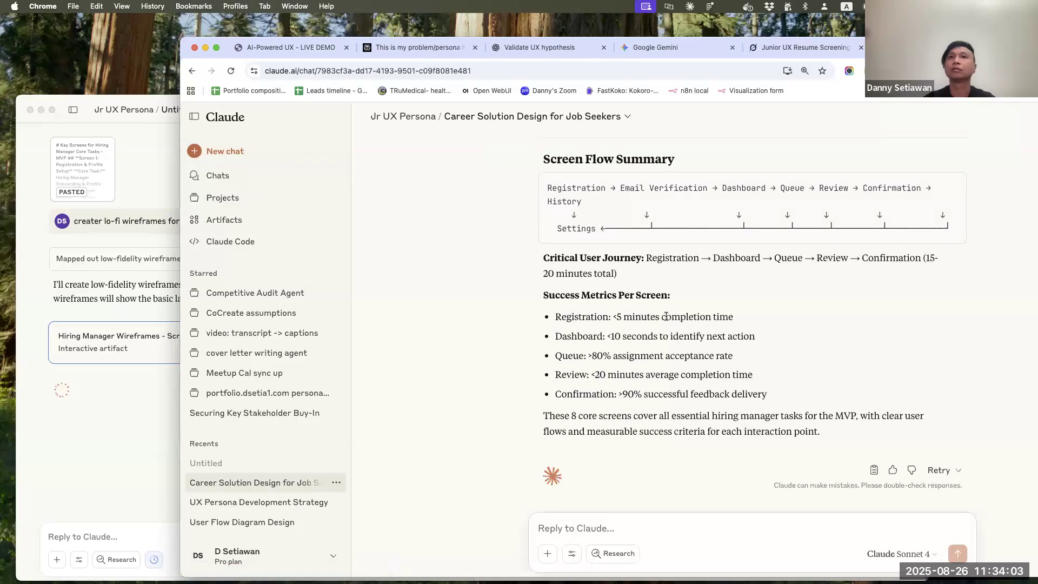
# Look back through the chat from the screen flow summary to the MVP feature priority matrix and the phased feature descriptions
pyautogui.scroll(10, 666, 317)
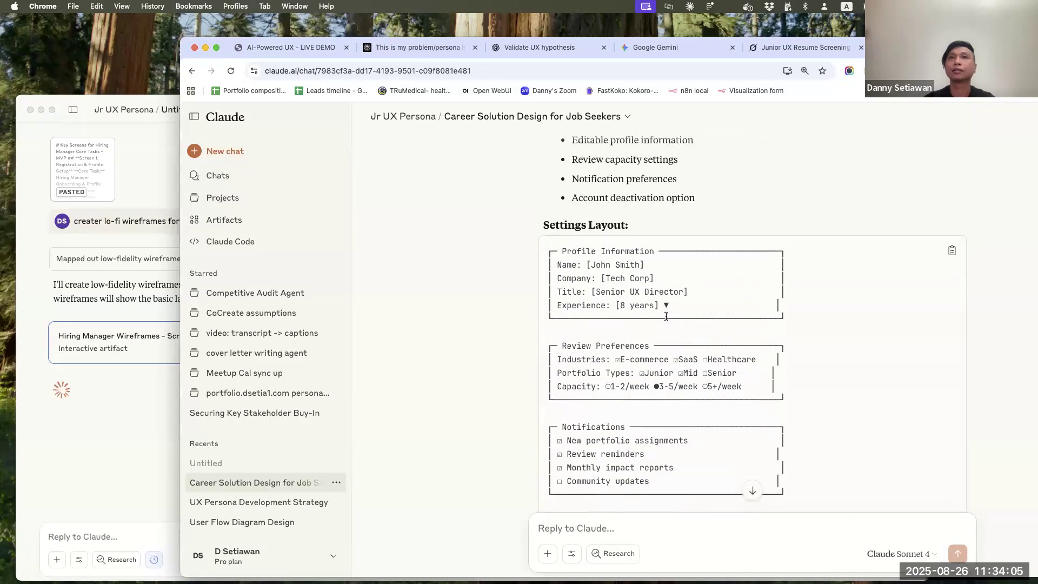
pyautogui.scroll(20, 689, 292)
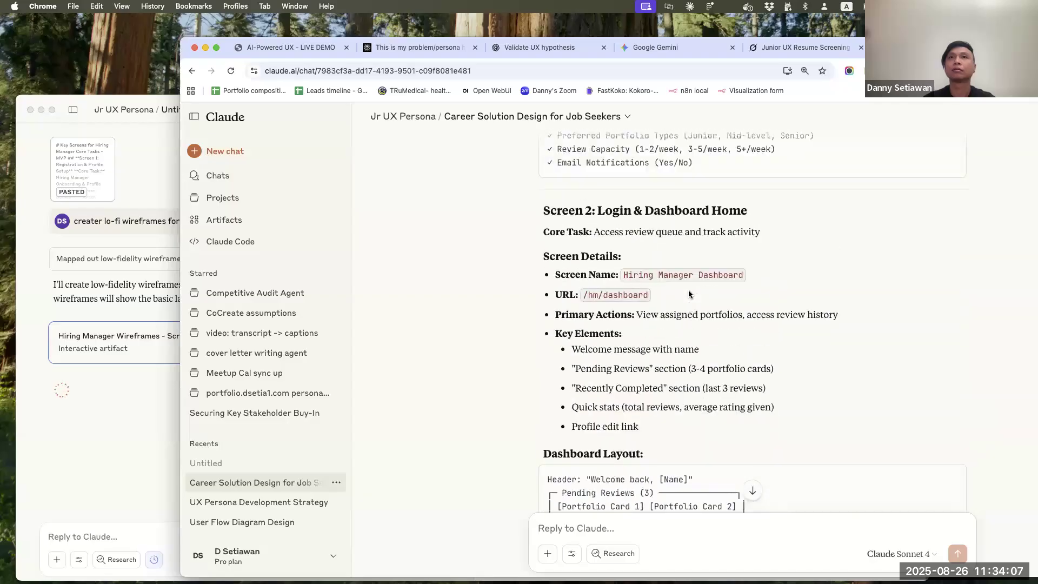
pyautogui.scroll(20, 689, 294)
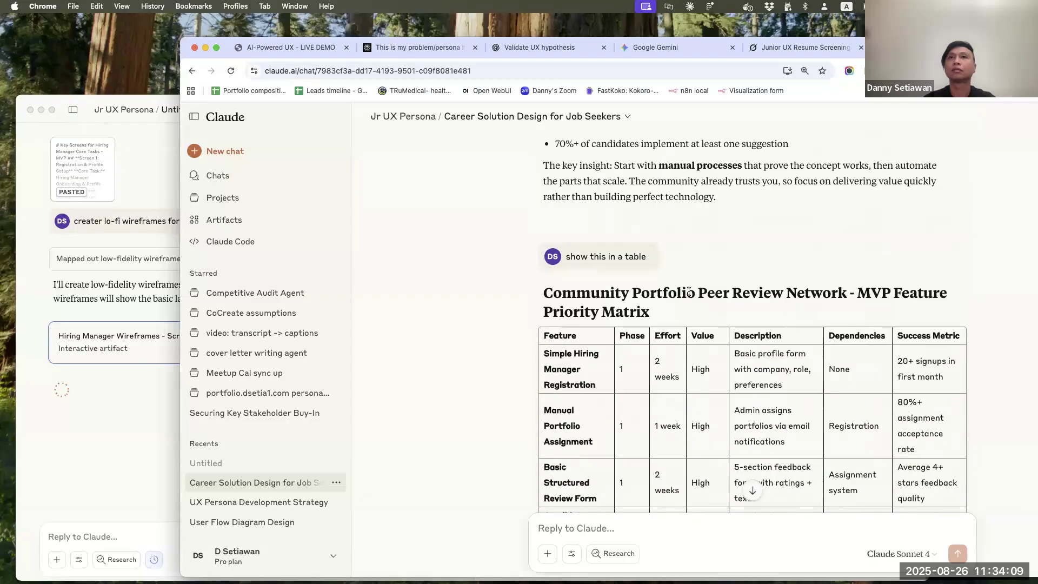
pyautogui.scroll(10, 688, 292)
pyautogui.scroll(20, 689, 292)
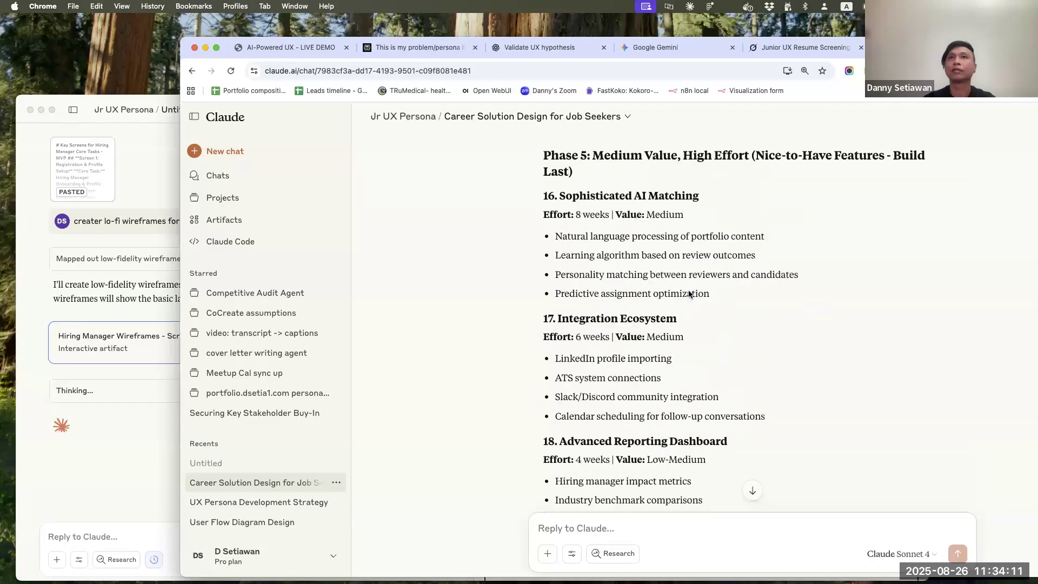
pyautogui.scroll(10, 689, 293)
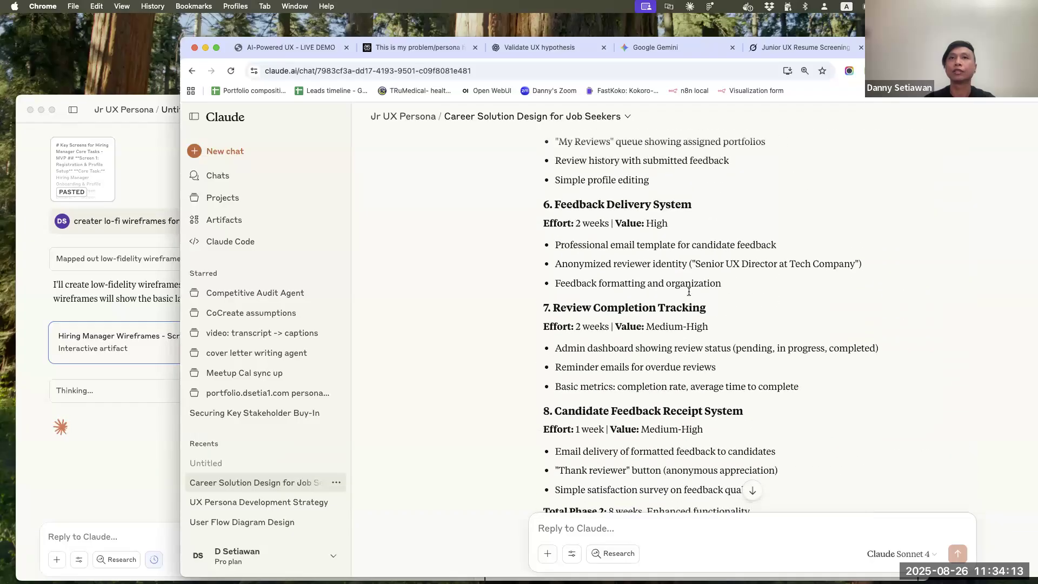
pyautogui.scroll(-20, 689, 292)
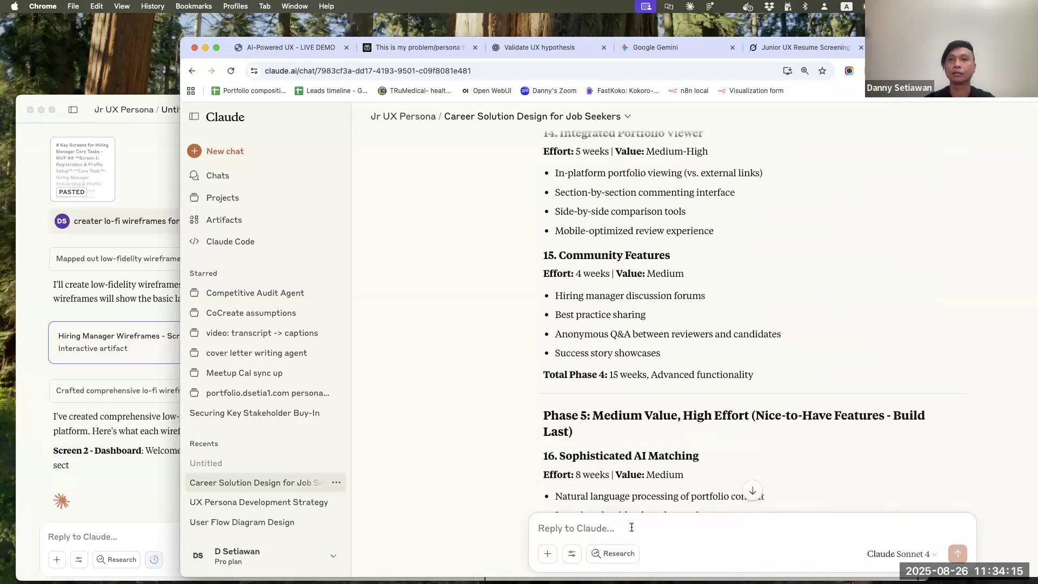
# Send the prompt "describe this platform concisely in a one paragraph"
pyautogui.write('desacribe')
pyautogui.press('BackSpace')
pyautogui.press('BackSpace')
pyautogui.press('BackSpace')
pyautogui.press('BackSpace')
pyautogui.press('BackSpace')
pyautogui.press('BackSpace')
pyautogui.press('BackSpace')
pyautogui.press('BackSpace')
pyautogui.press('BackSpace')
pyautogui.press('BackSpace')
pyautogui.press('BackSpace')
pyautogui.press('BackSpace')
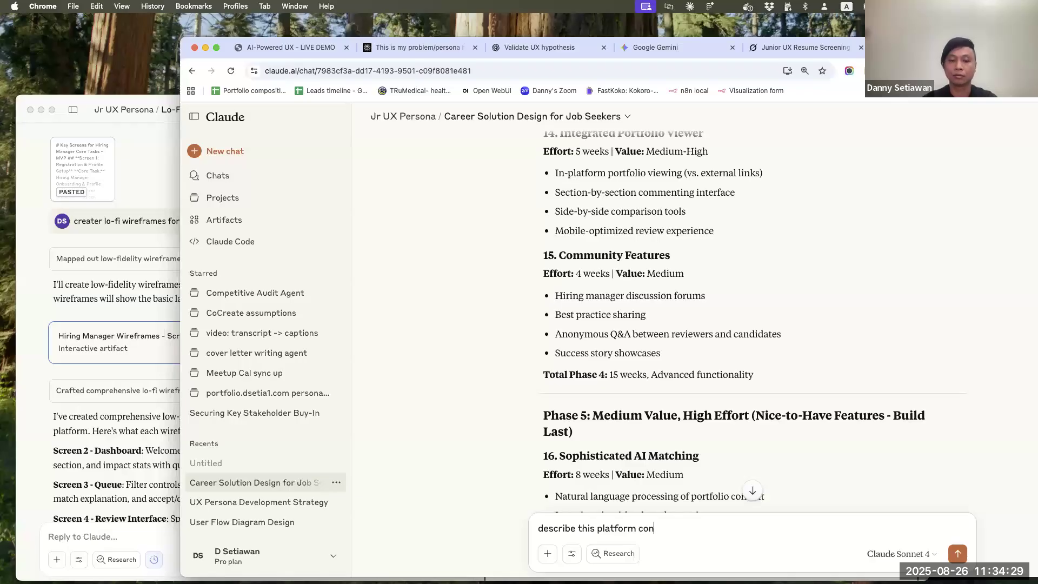
pyautogui.write('ely in a')
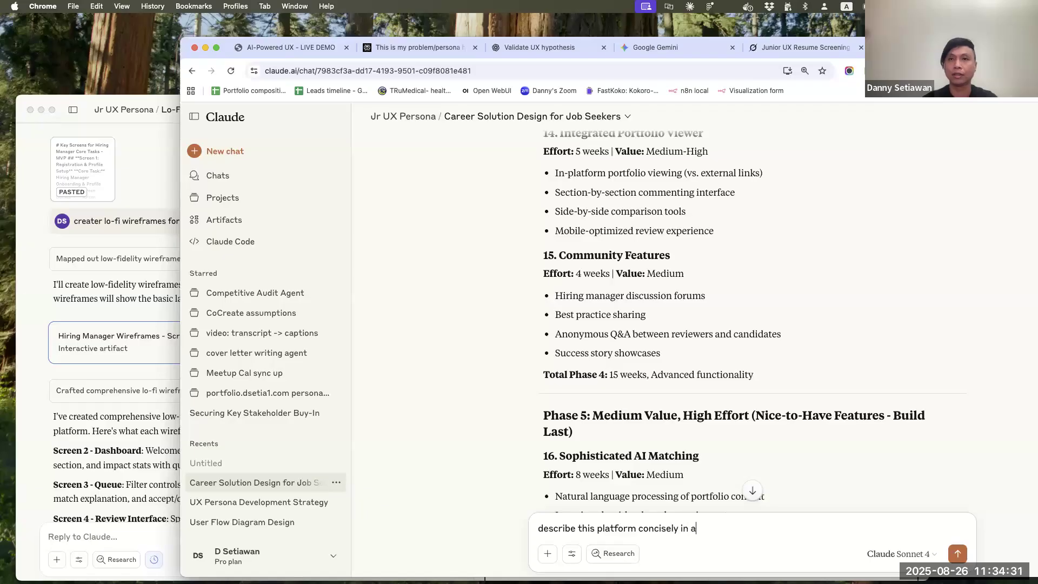
pyautogui.write(' one parap')
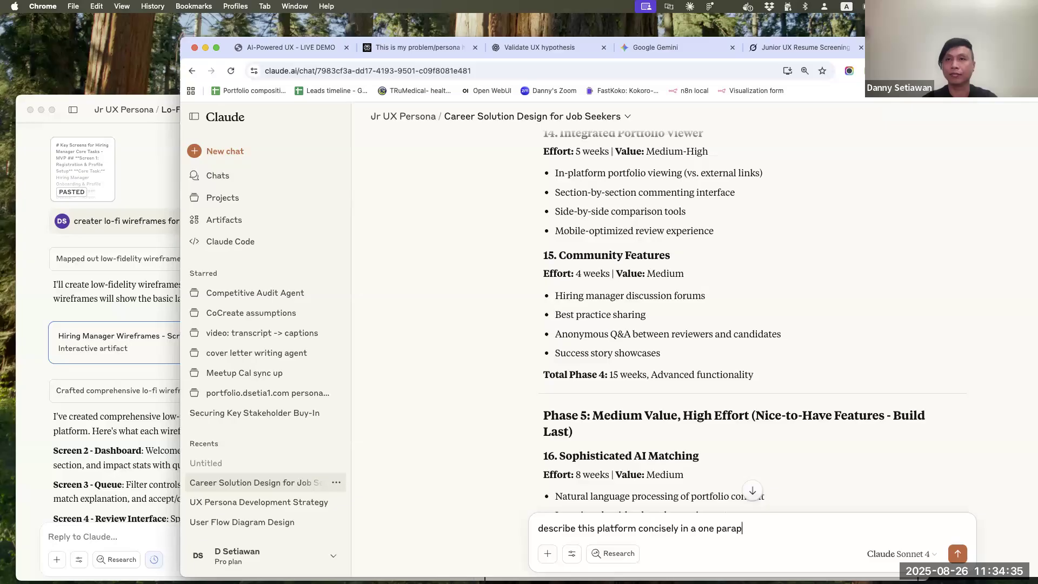
pyautogui.write('ggraph')
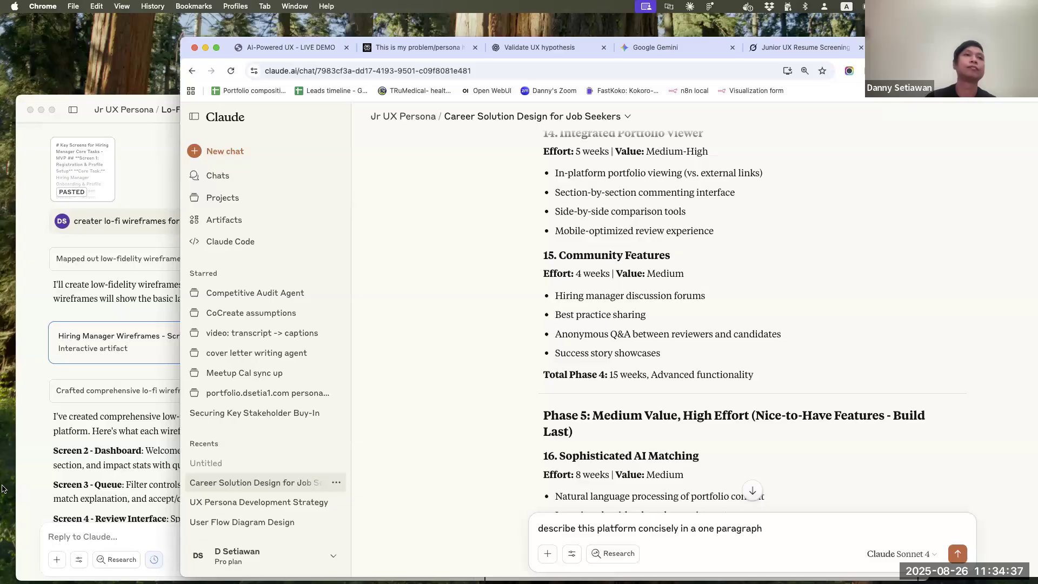
pyautogui.press('Return')
# Return to the Claude desktop app and examine the Screen 2 Hiring Manager Dashboard wireframe in the generated artifact
pyautogui.click(109, 487)
pyautogui.scroll(-5, 738, 350)
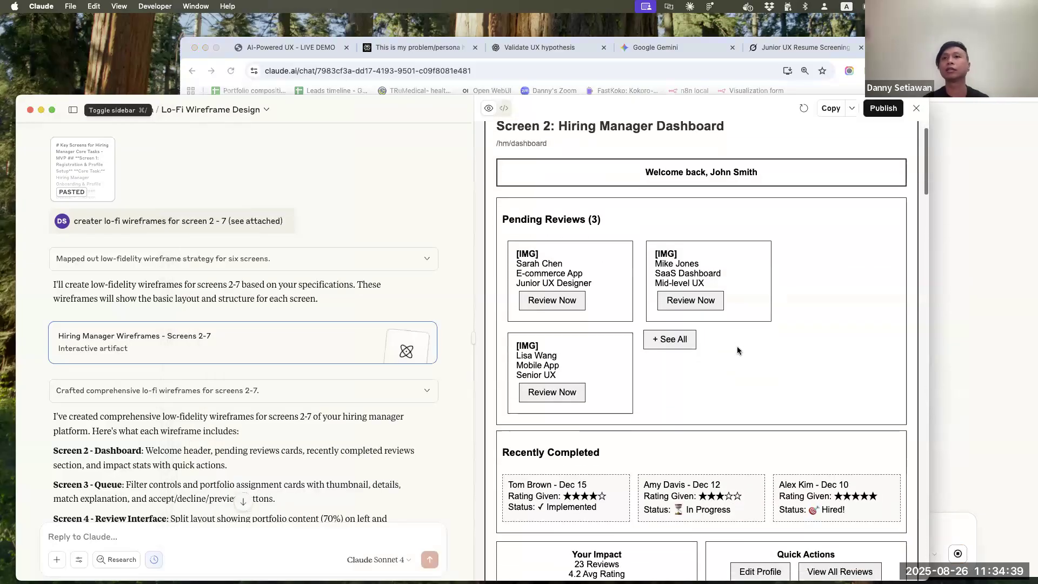
pyautogui.scroll(4, 737, 350)
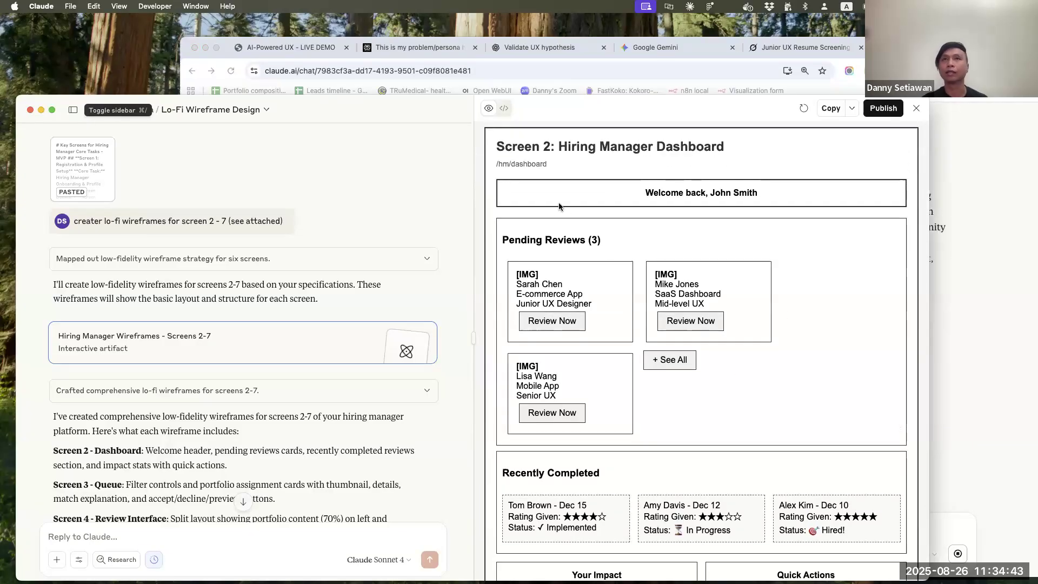
# Examine the Screen 2 Hiring Manager Dashboard and Screen 3 Portfolio Assignment Queue wireframes in the artifact
pyautogui.scroll(2, 596, 182)
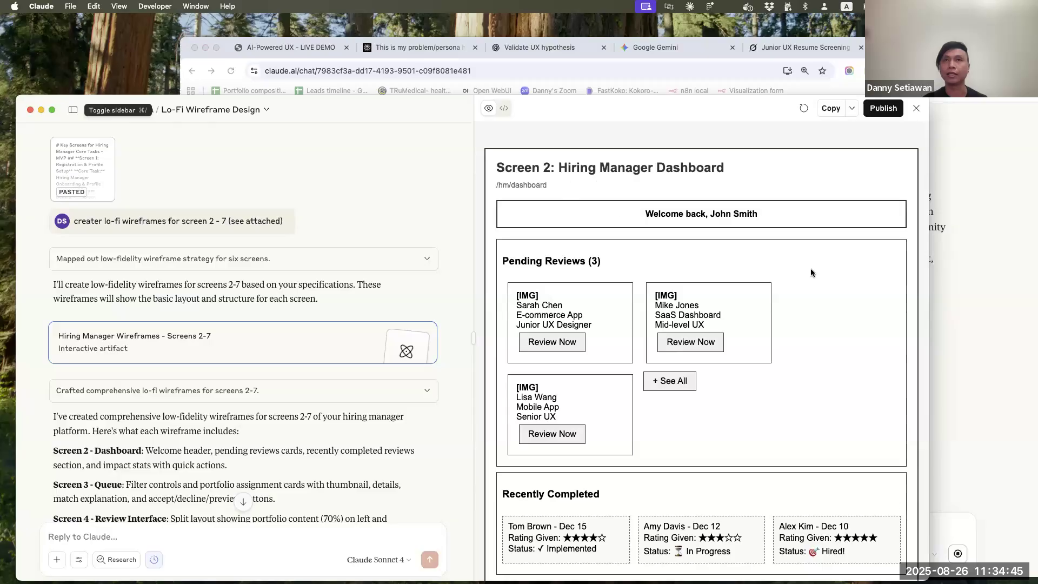
pyautogui.scroll(-2, 811, 270)
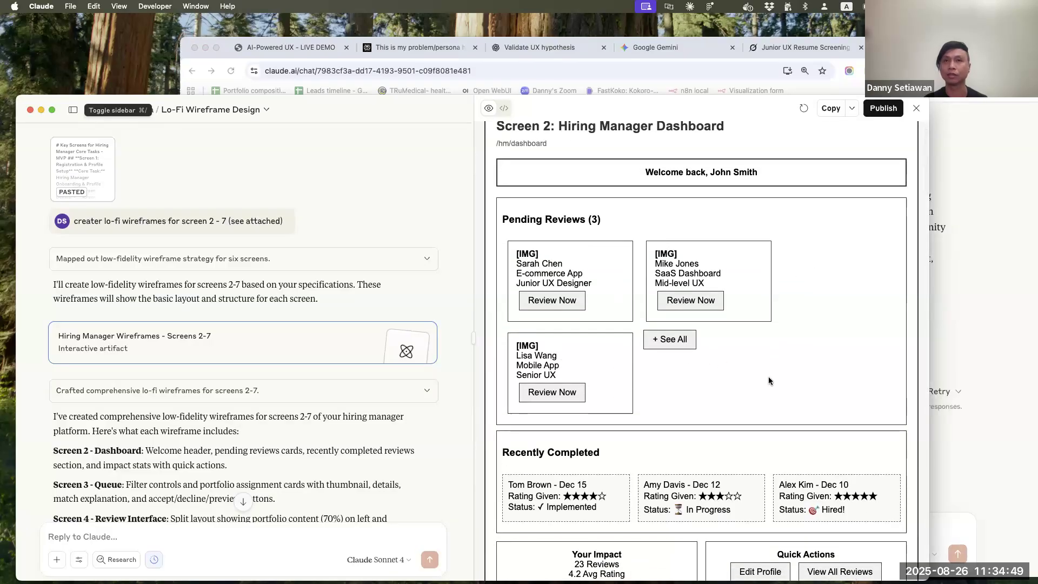
pyautogui.scroll(-5, 812, 367)
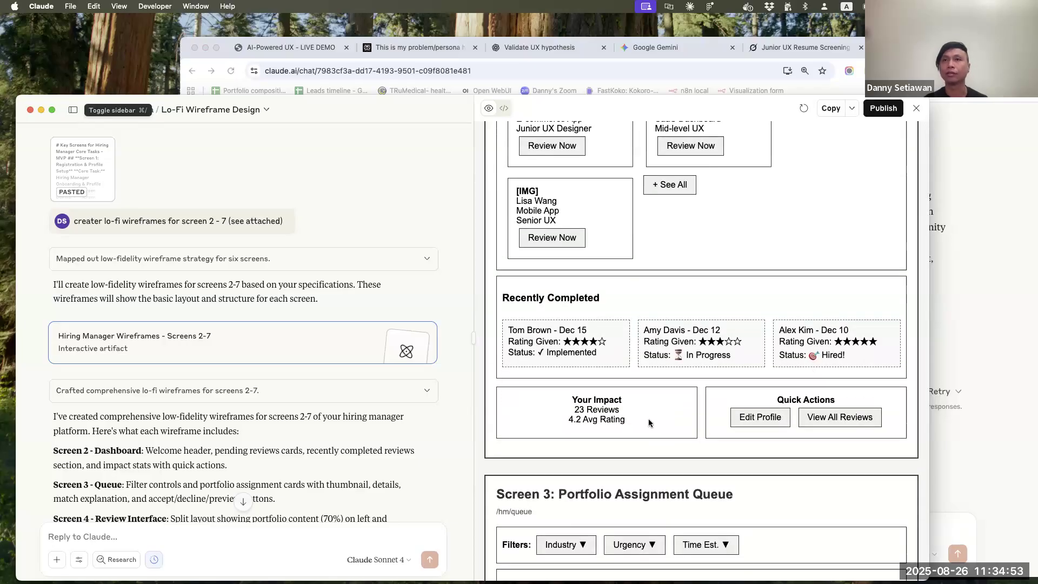
pyautogui.scroll(-1, 713, 442)
pyautogui.scroll(-7, 712, 441)
pyautogui.scroll(-3, 713, 441)
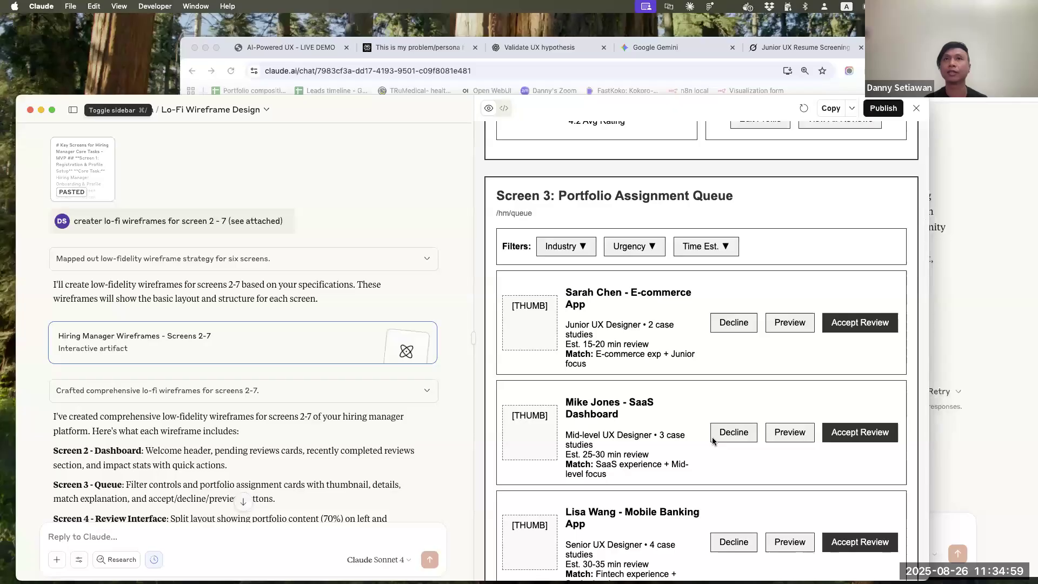
pyautogui.scroll(10, 712, 442)
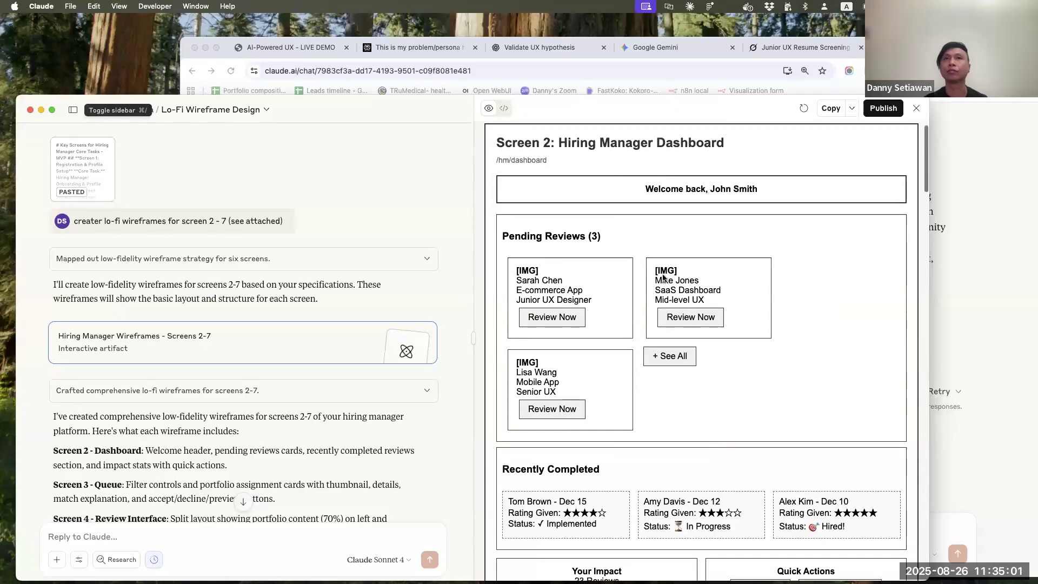
pyautogui.scroll(-10, 676, 377)
pyautogui.scroll(-2, 676, 377)
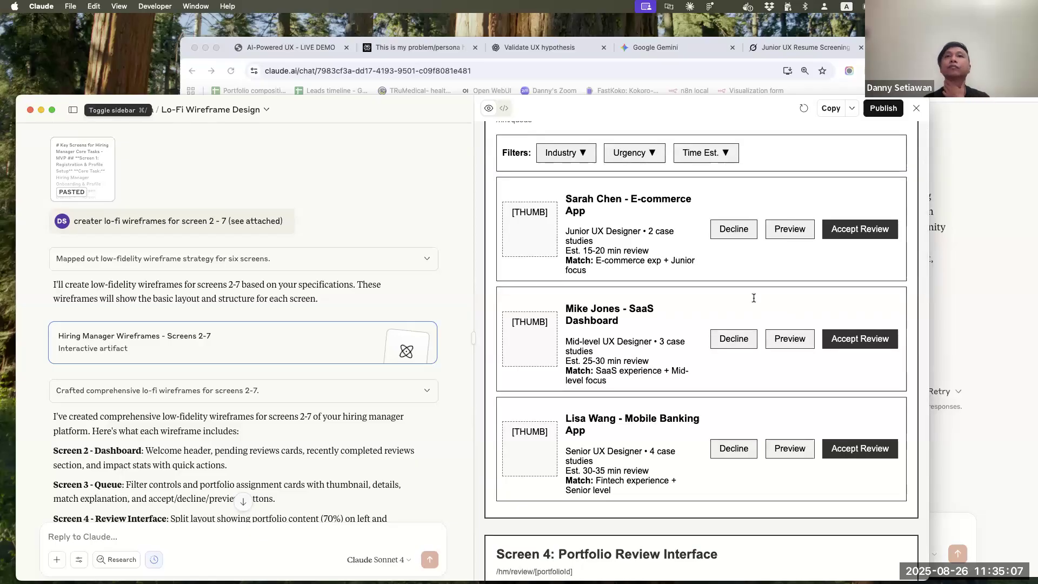
# Review the wireframes from the Screen 4 Portfolio Review Interface through Screen 7 Review History & Impact Tracking
pyautogui.scroll(-4, 621, 324)
pyautogui.scroll(-5, 621, 325)
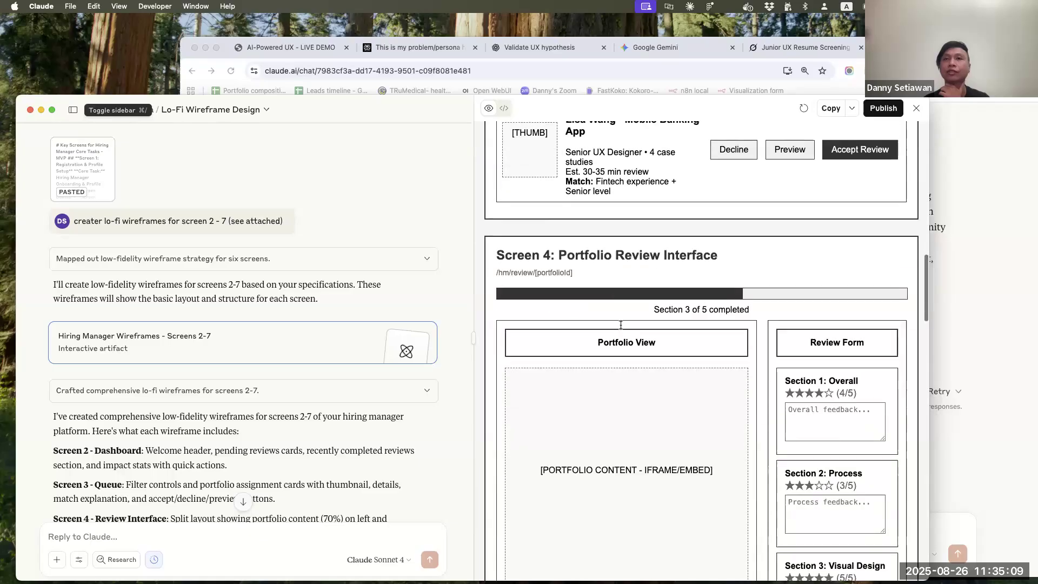
pyautogui.scroll(-1, 623, 369)
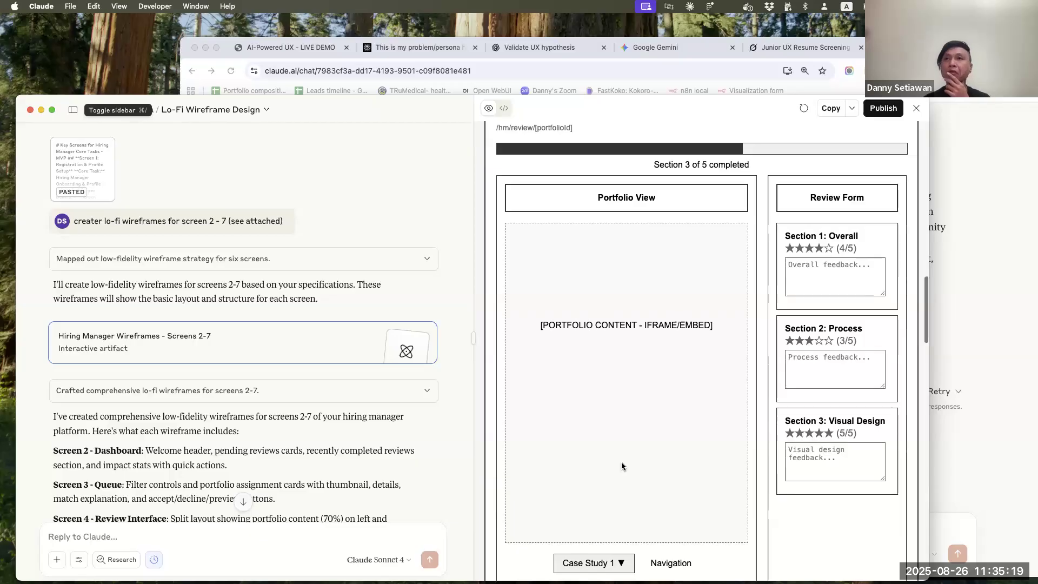
pyautogui.scroll(-5, 621, 466)
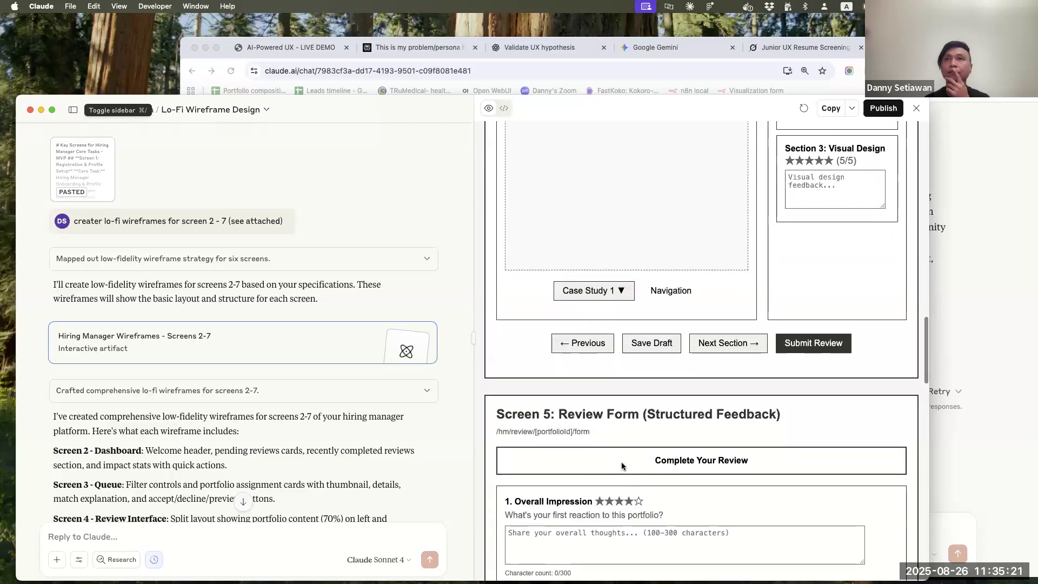
pyautogui.scroll(8, 622, 465)
pyautogui.scroll(-10, 622, 465)
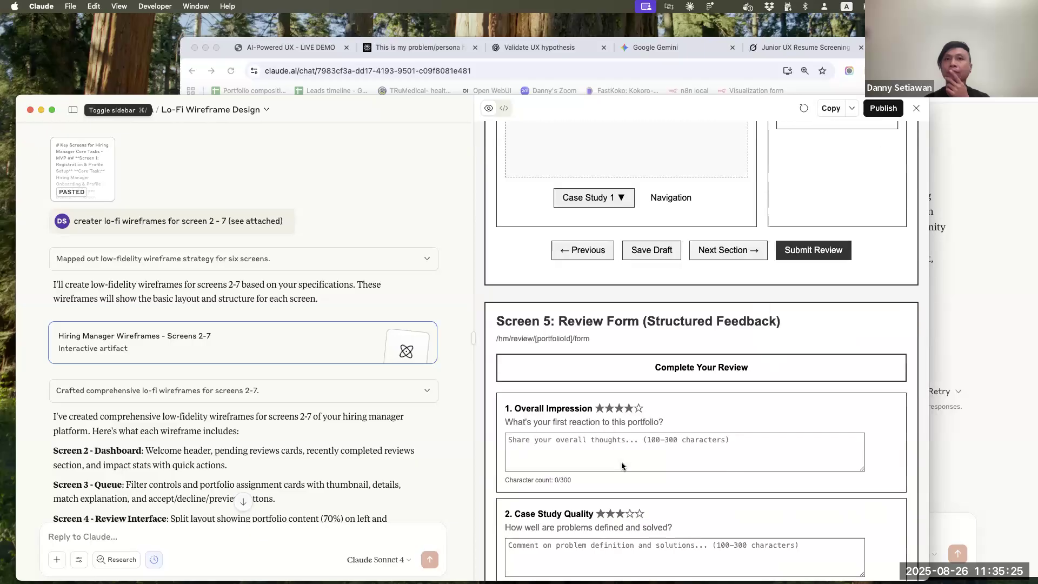
pyautogui.scroll(-4, 622, 466)
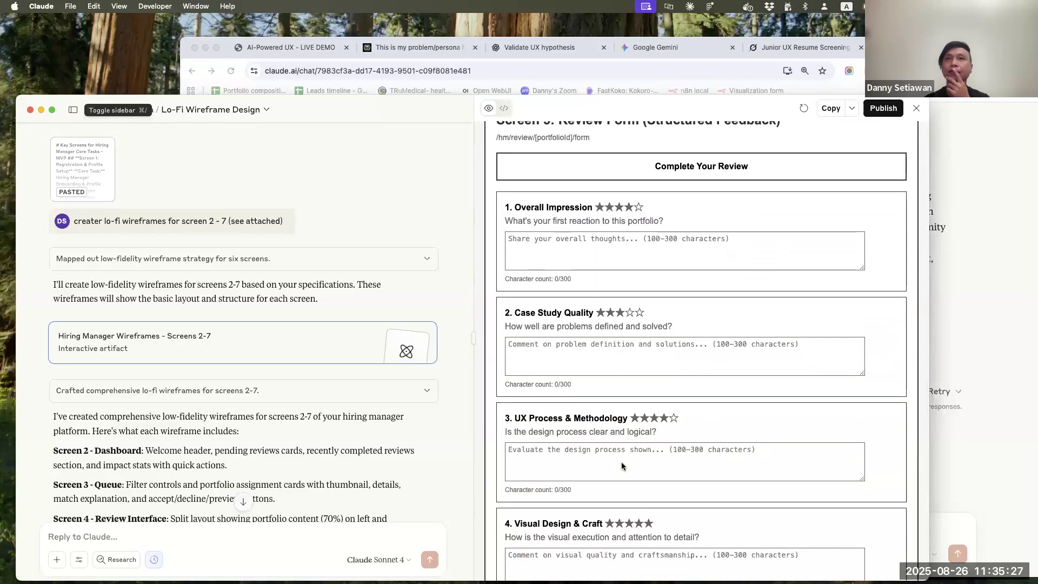
pyautogui.scroll(-3, 621, 466)
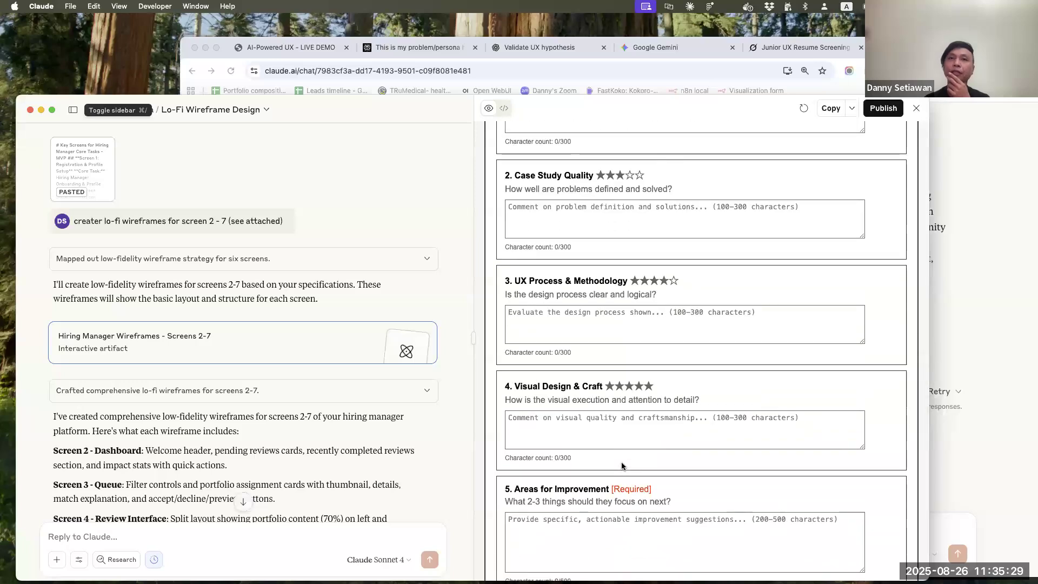
pyautogui.scroll(-3, 622, 466)
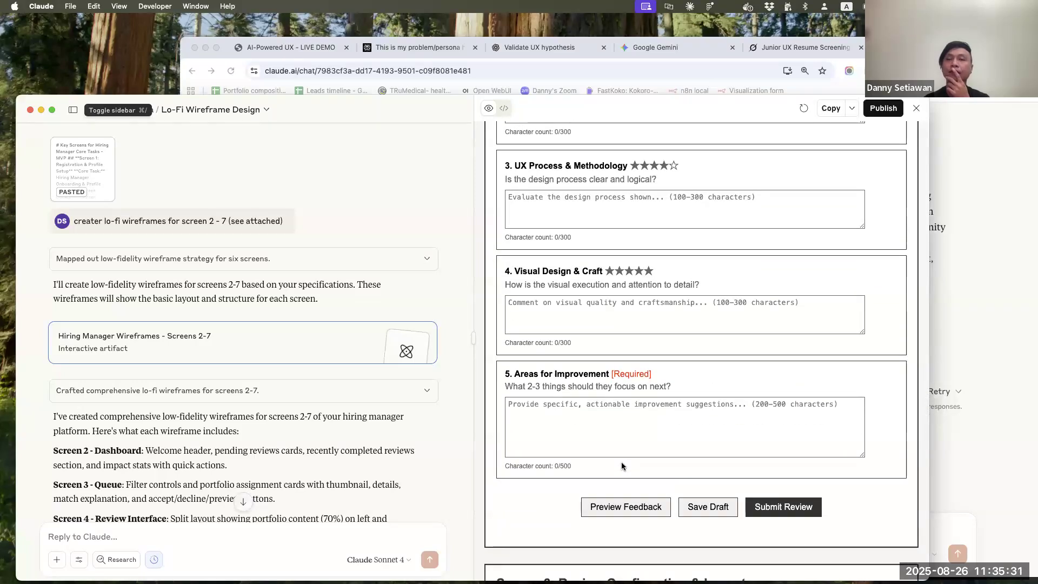
pyautogui.scroll(-4, 621, 465)
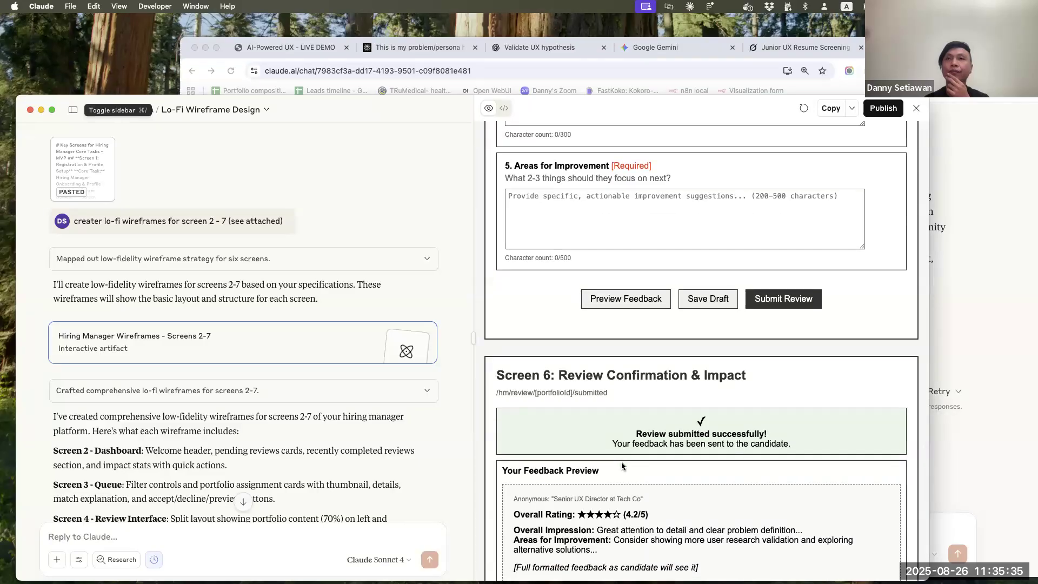
pyautogui.scroll(-3, 621, 462)
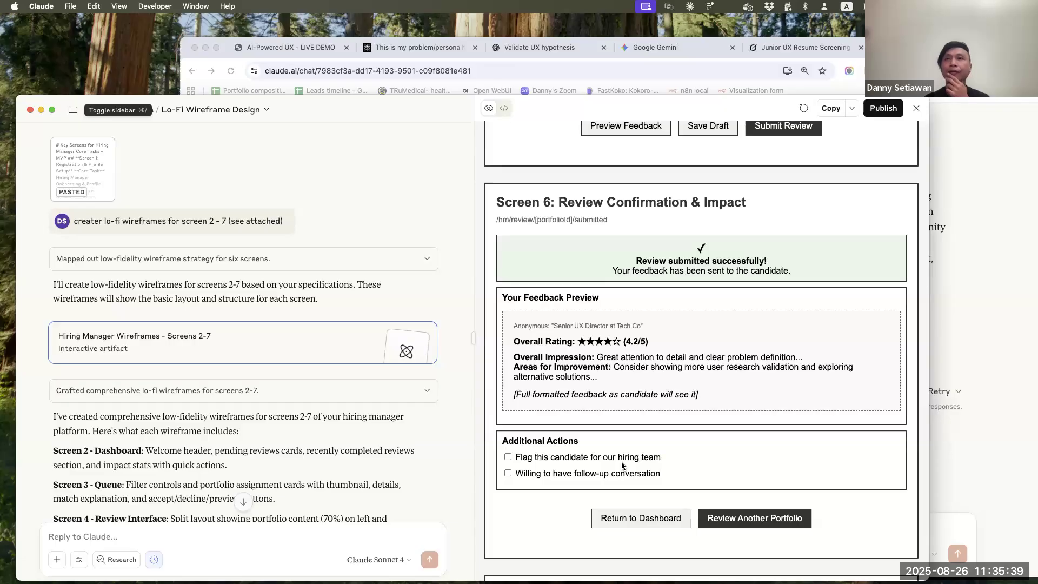
pyautogui.scroll(-5, 621, 462)
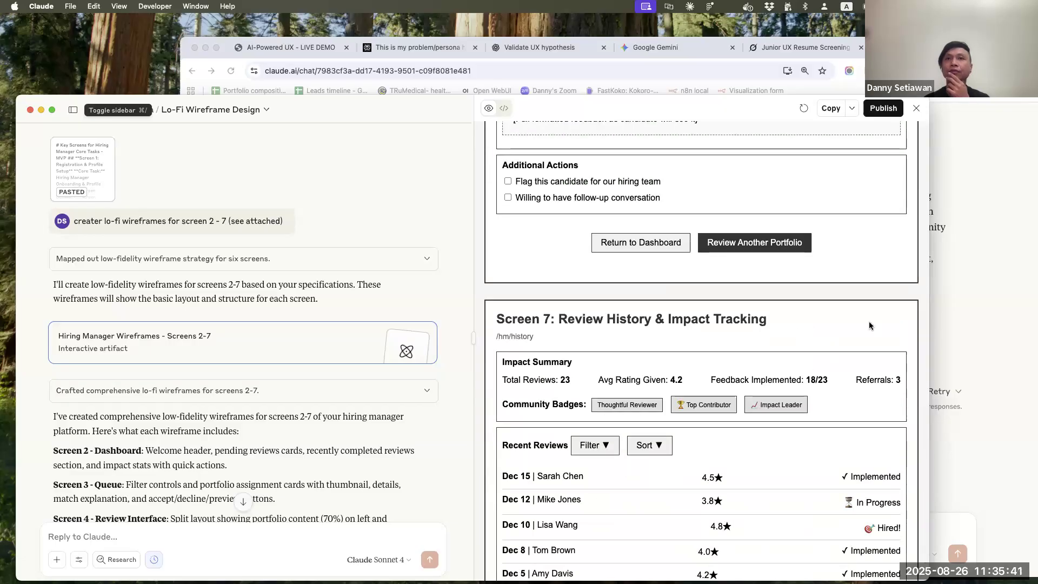
pyautogui.scroll(-2, 870, 325)
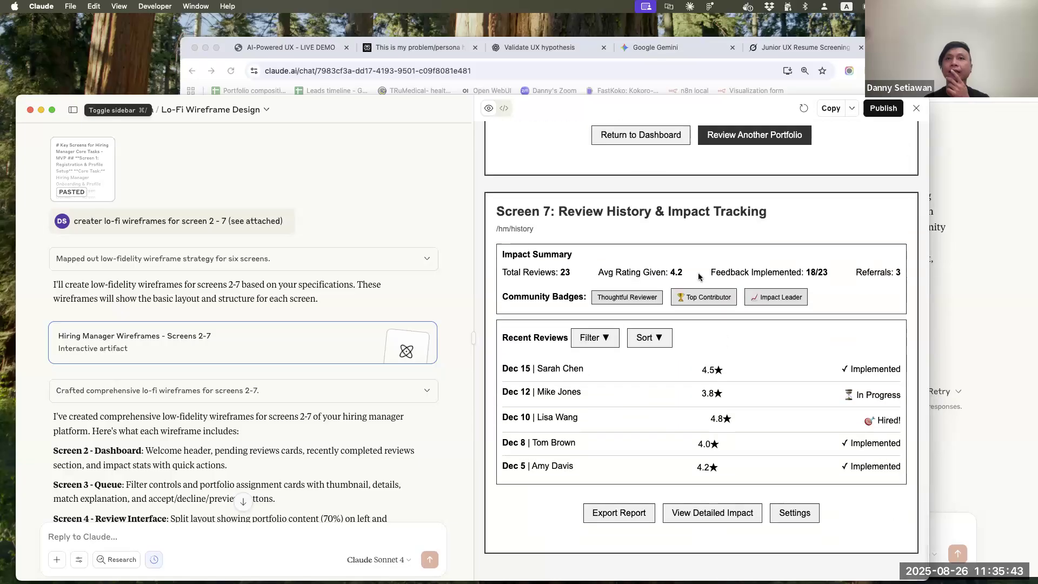
# Go back over the wireframes and inspect the case study navigation in the Screen 4 Portfolio Review Interface
pyautogui.scroll(20, 700, 539)
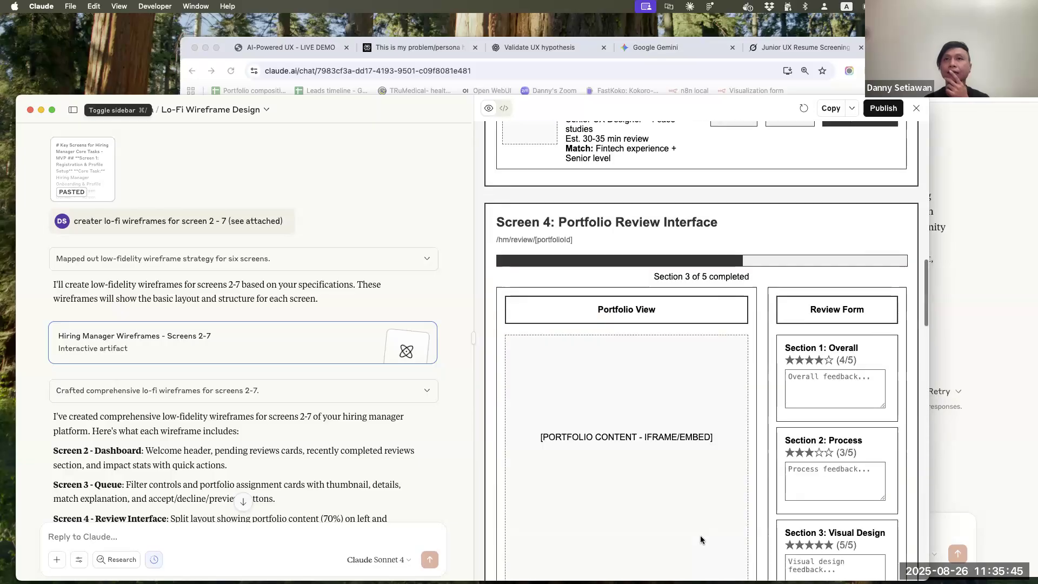
pyautogui.scroll(15, 700, 535)
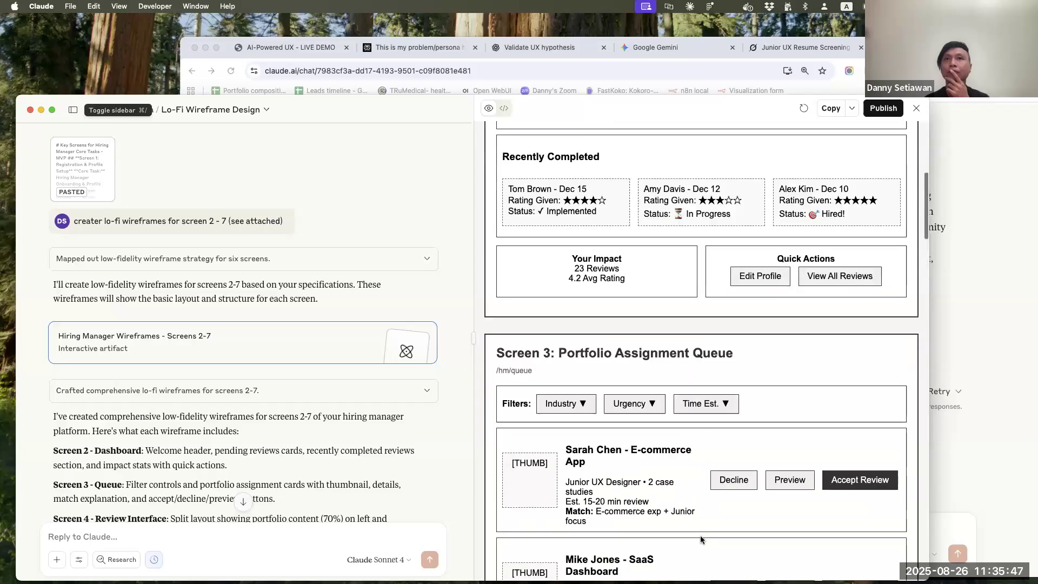
pyautogui.scroll(-4, 712, 514)
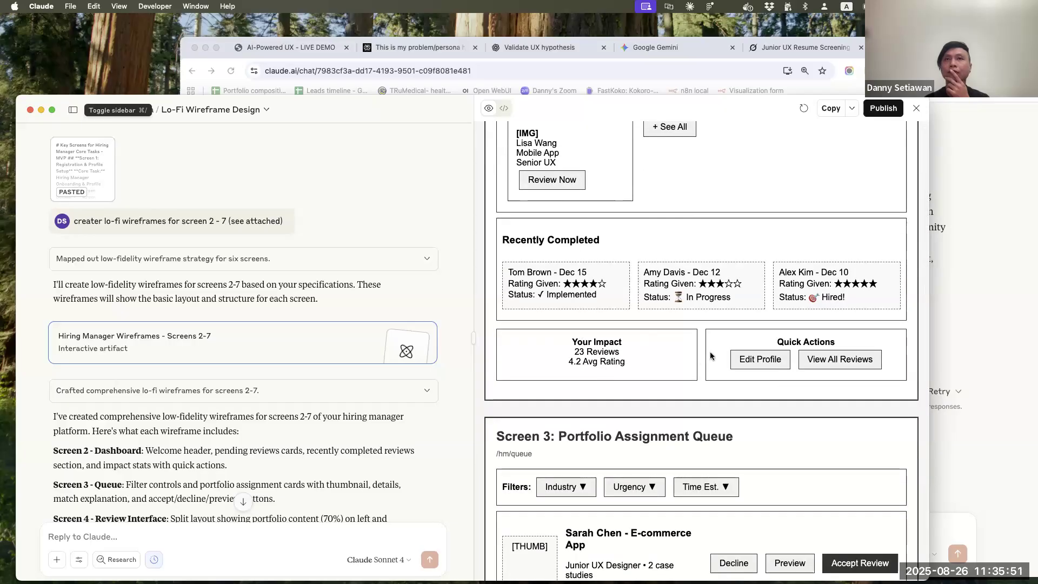
pyautogui.scroll(-15, 648, 349)
pyautogui.scroll(-5, 647, 348)
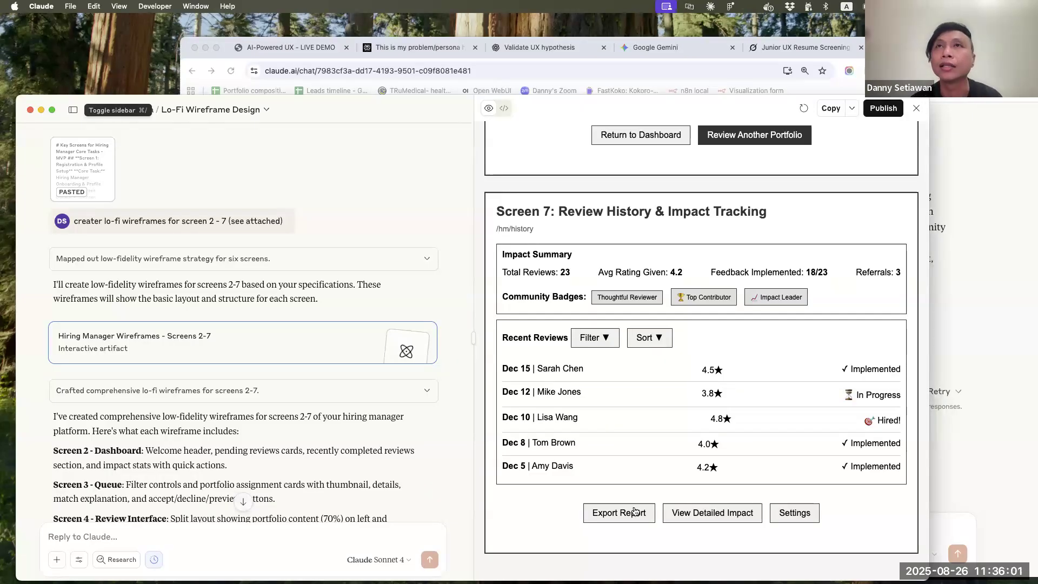
pyautogui.scroll(10, 740, 430)
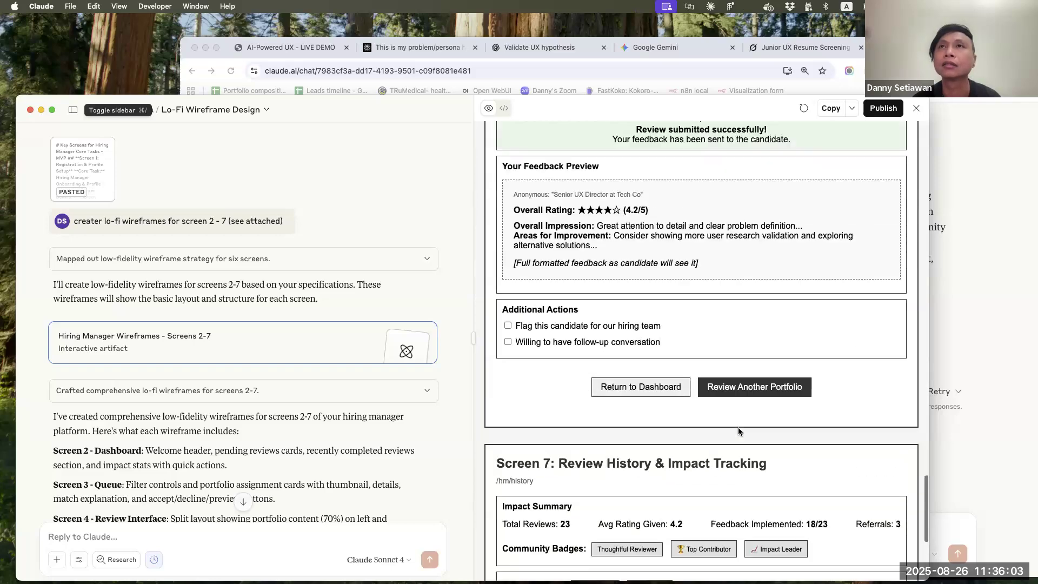
pyautogui.scroll(10, 739, 430)
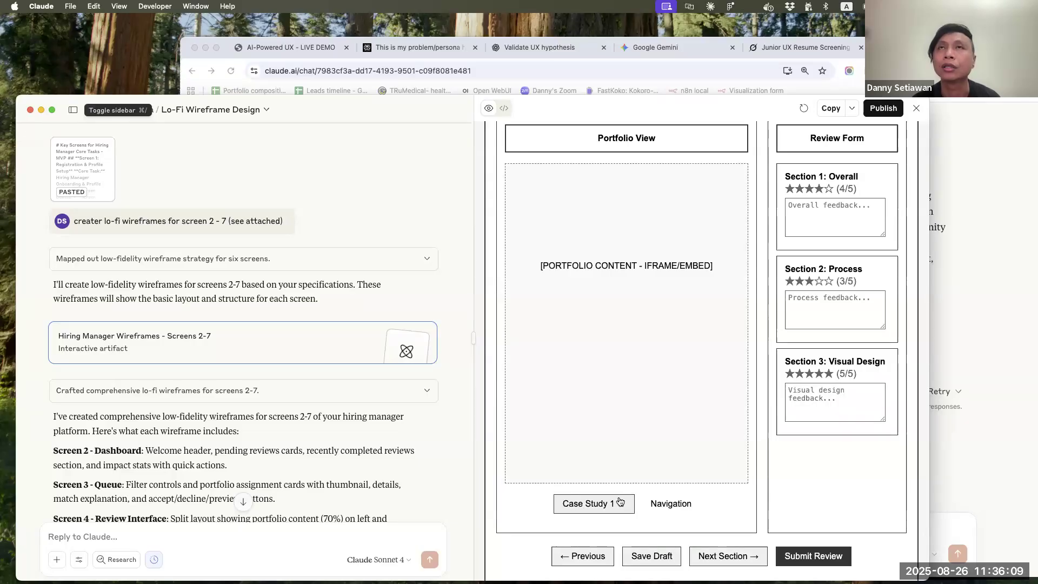
# Send the prompt "how does the case study nav in screen 4 work with the (portfolio) site nav? Would they clash?"
pyautogui.click(297, 538)
pyautogui.write('how')
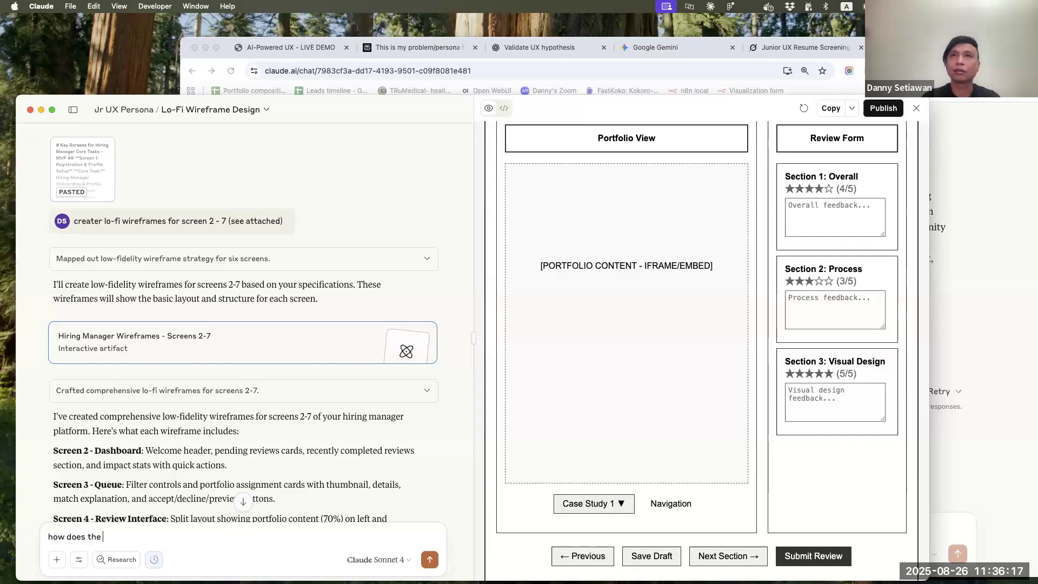
pyautogui.write('does the case tudy n')
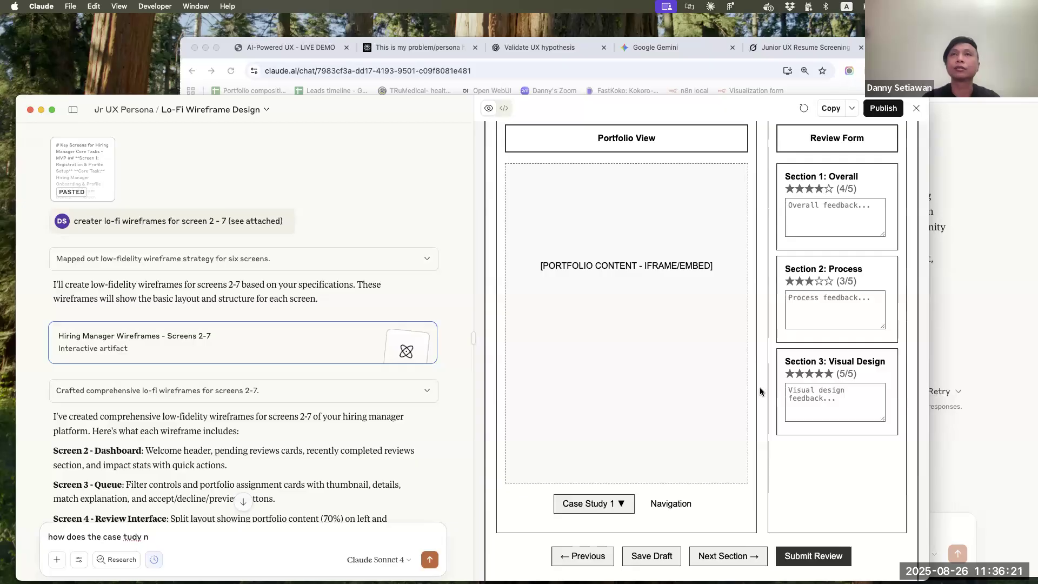
pyautogui.scroll(3, 761, 387)
pyautogui.press('BackSpace')
pyautogui.press('BackSpace')
pyautogui.press('BackSpace')
pyautogui.write('stud')
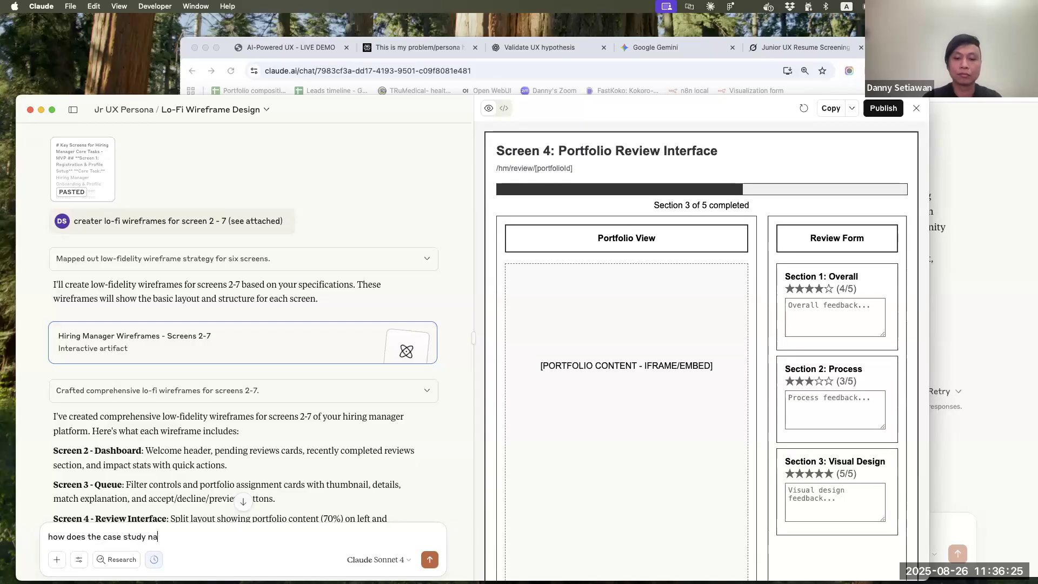
pyautogui.write('y nav in sc')
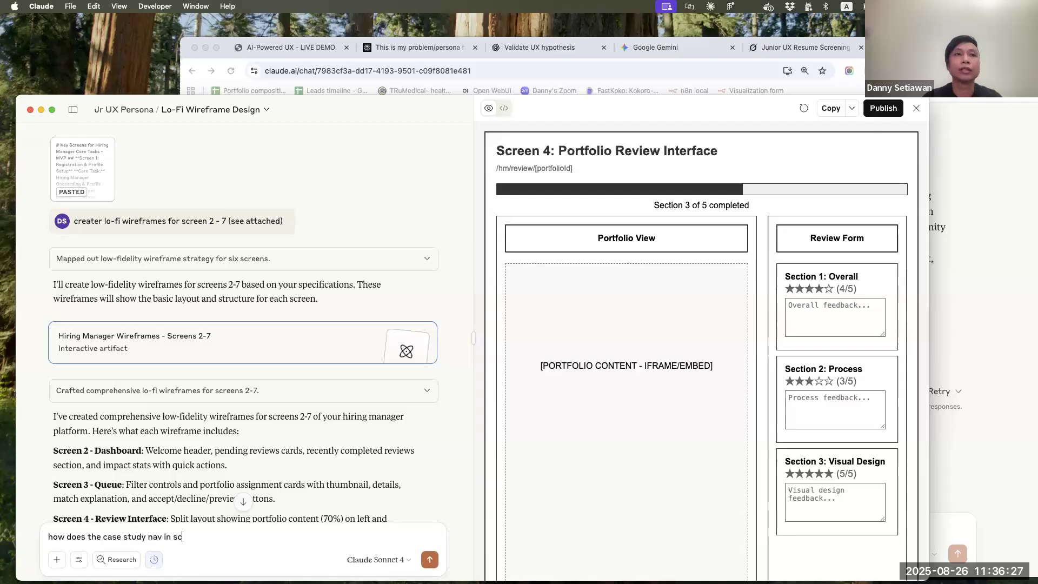
pyautogui.write('reen 4')
pyautogui.press('BackSpace')
pyautogui.write('4 work with the site')
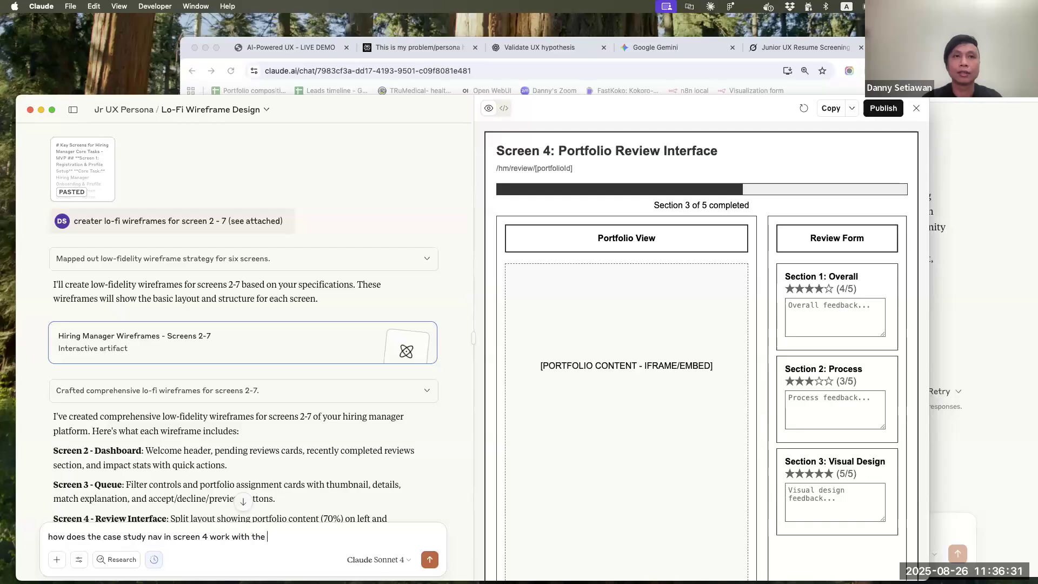
pyautogui.press('Left')
pyautogui.press('Left')
pyautogui.press('Left')
pyautogui.write('(portfolio)')
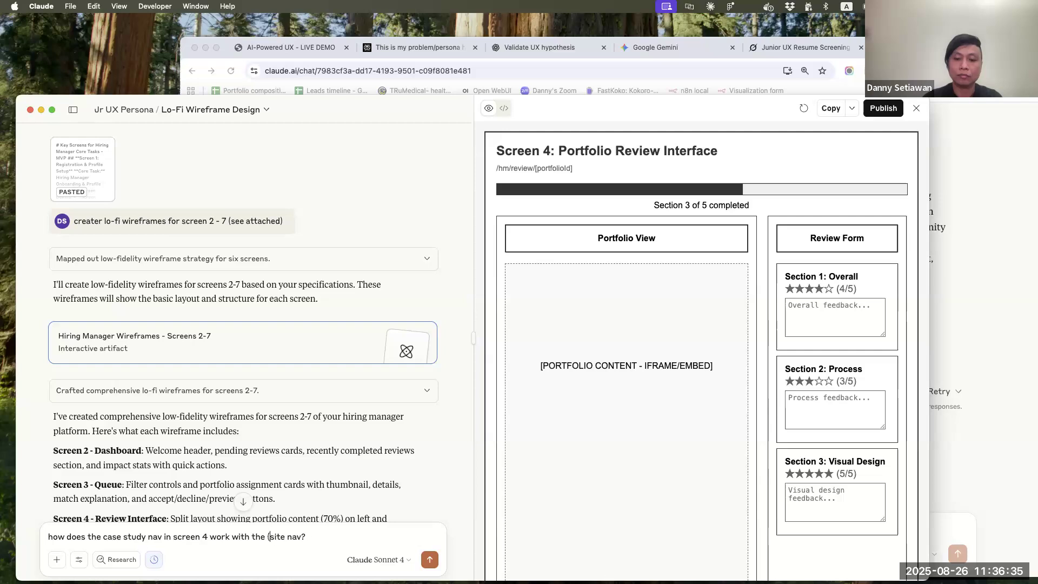
pyautogui.write(' site nav? Would they clash?')
pyautogui.press('Return')
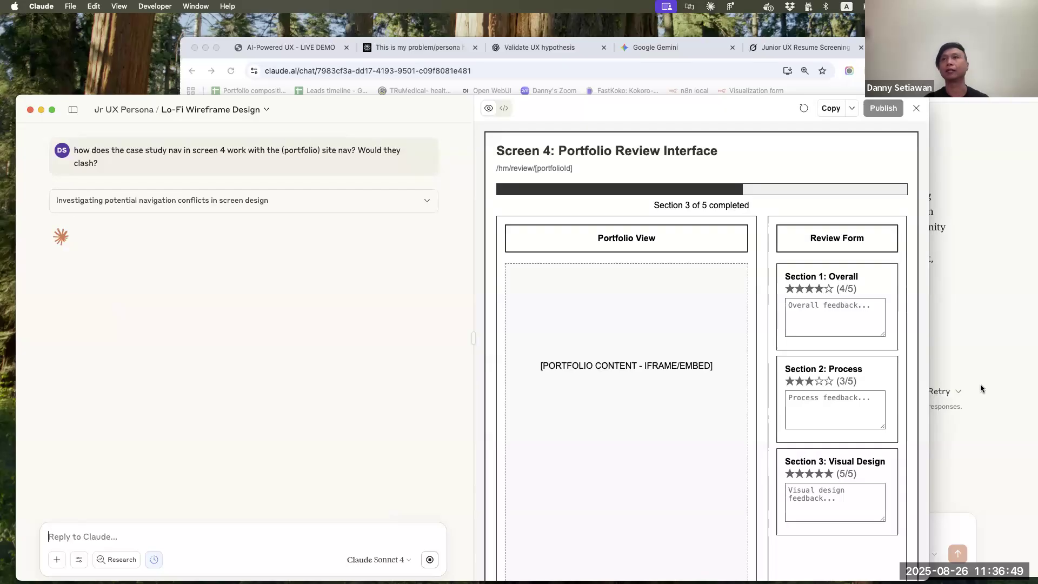
# Switch to Chrome and copy the whole one-paragraph description of the Portfolio Peer Review Network
pyautogui.click(960, 326)
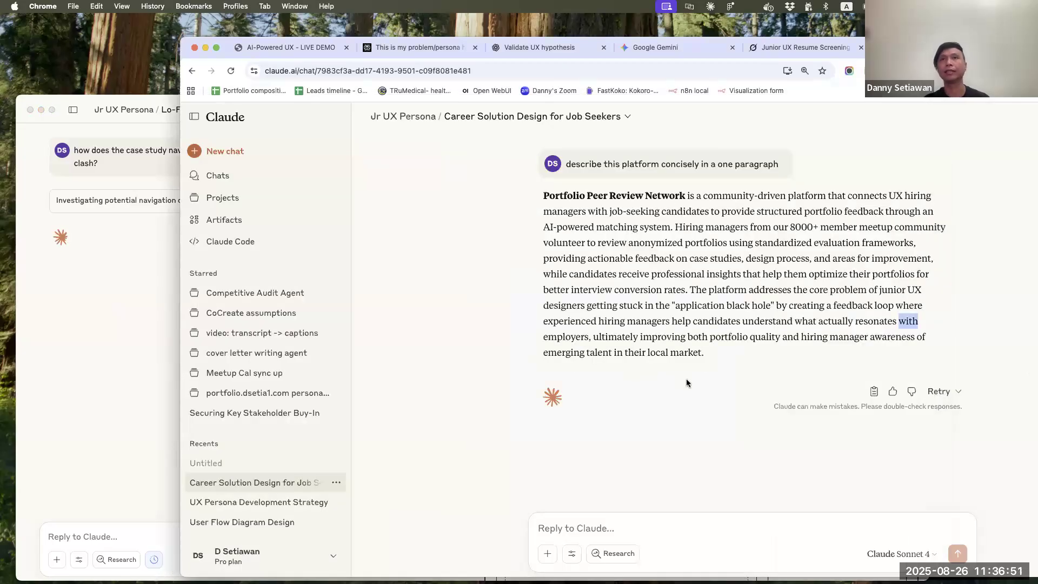
pyautogui.click(705, 360)
pyautogui.moveTo(714, 358); pyautogui.dragTo(541, 199)
pyautogui.press('super+c')
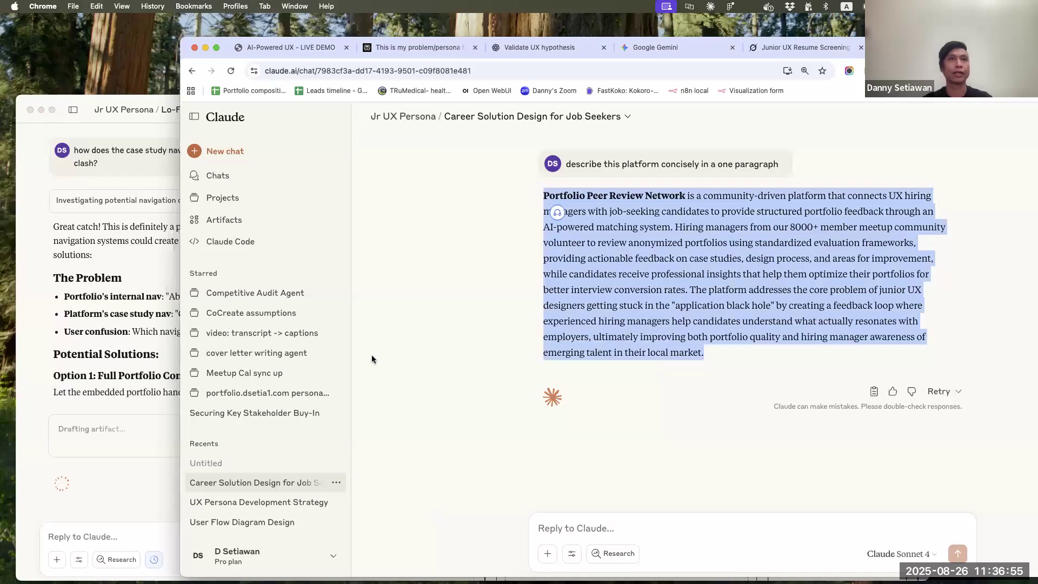
pyautogui.click(439, 384)
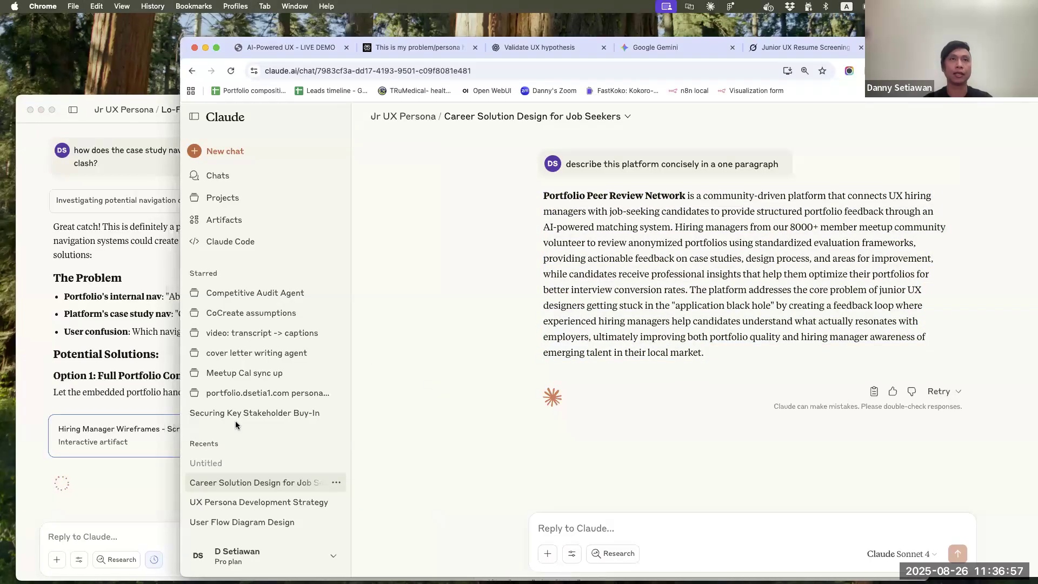
# Open the Competitive Audit Agent project and send it the copied Portfolio Peer Review Network description as a prompt
pyautogui.click(250, 295)
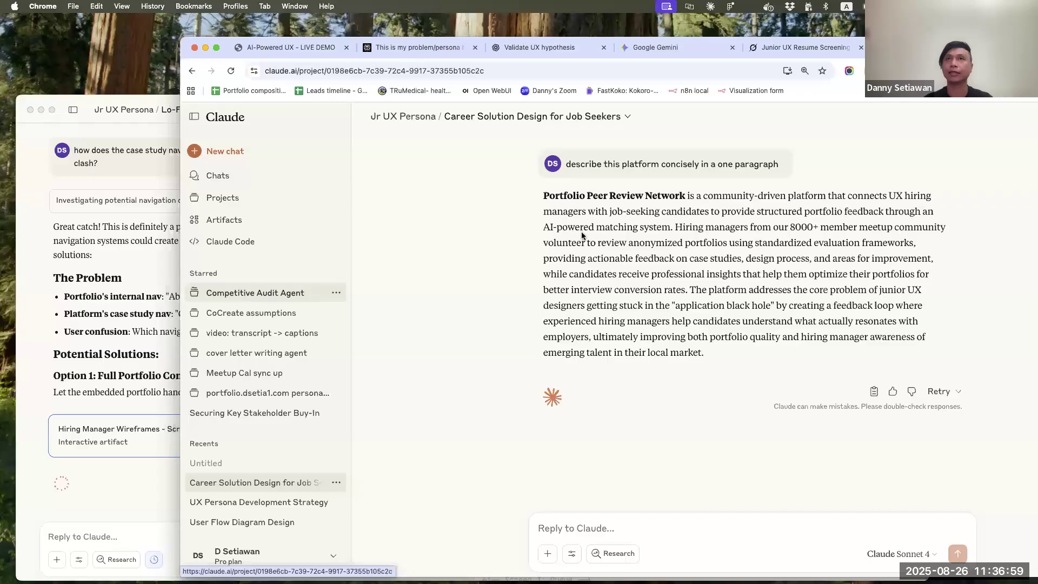
pyautogui.click(521, 277)
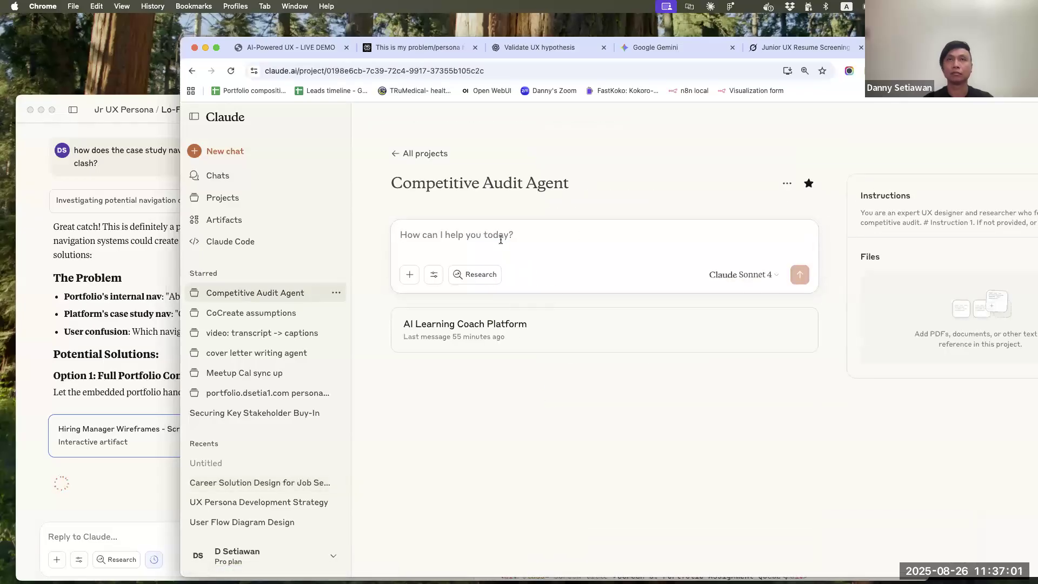
pyautogui.press('super+v')
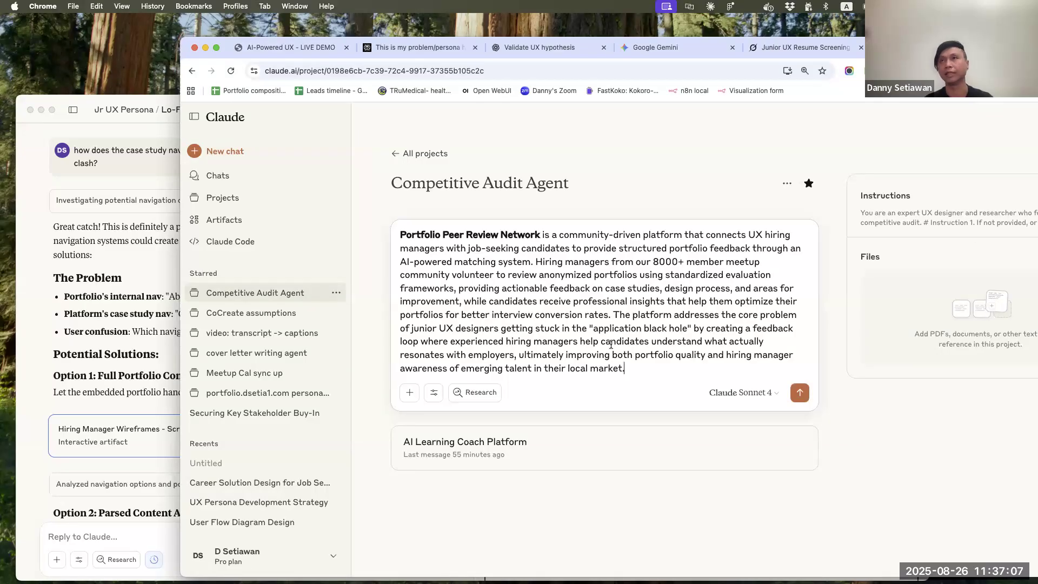
pyautogui.press('Return')
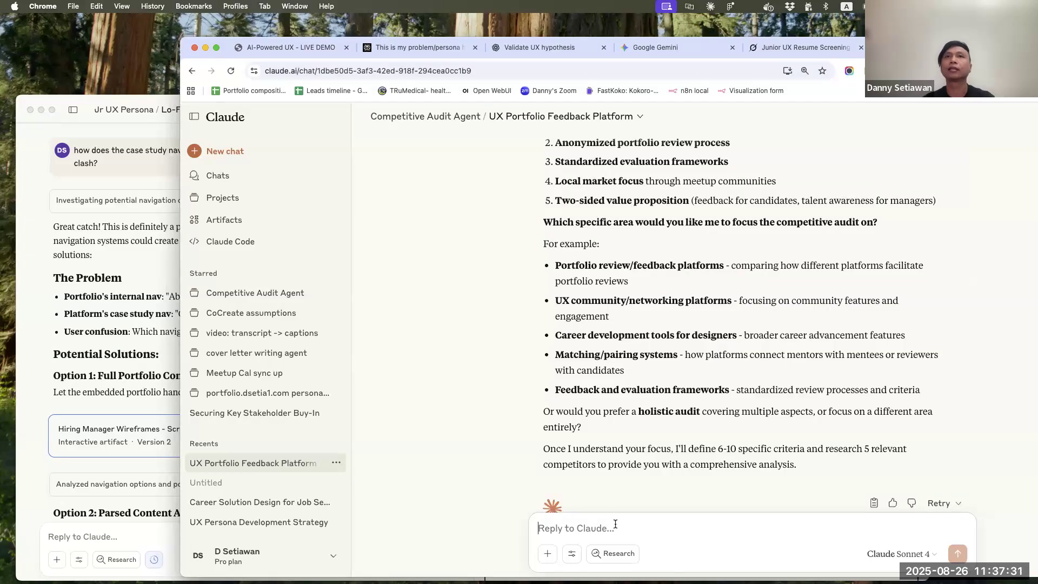
# Reply with the audit focus "Portfolio review/feedback platforms and Feedback and evaluation frameworks", reusing the wording of the suggested areas
pyautogui.moveTo(725, 262); pyautogui.dragTo(555, 266)
pyautogui.press('super+c')
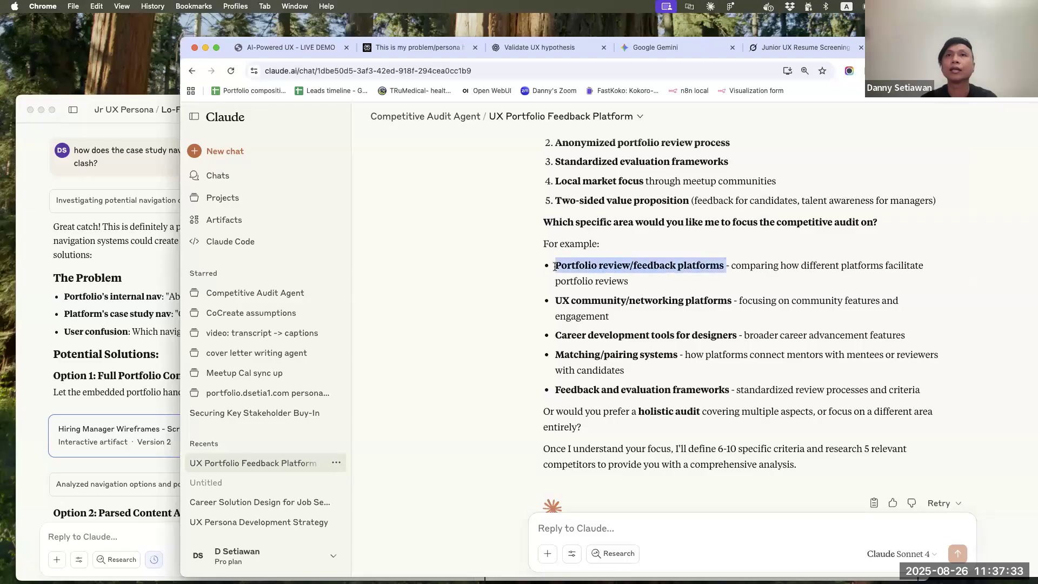
pyautogui.click(604, 524)
pyautogui.press('super+v')
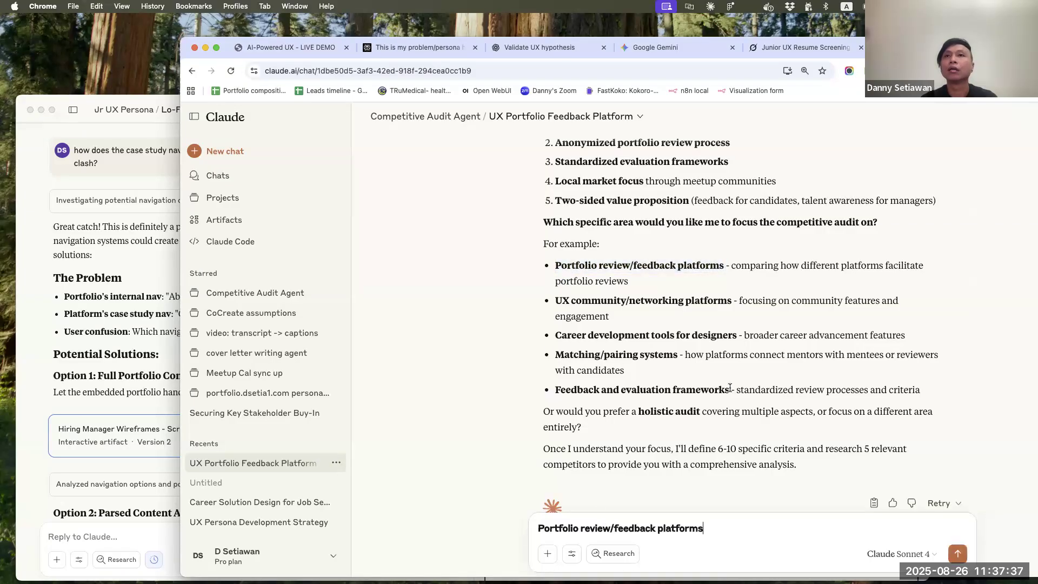
pyautogui.moveTo(727, 388); pyautogui.dragTo(551, 390)
pyautogui.press('super+c')
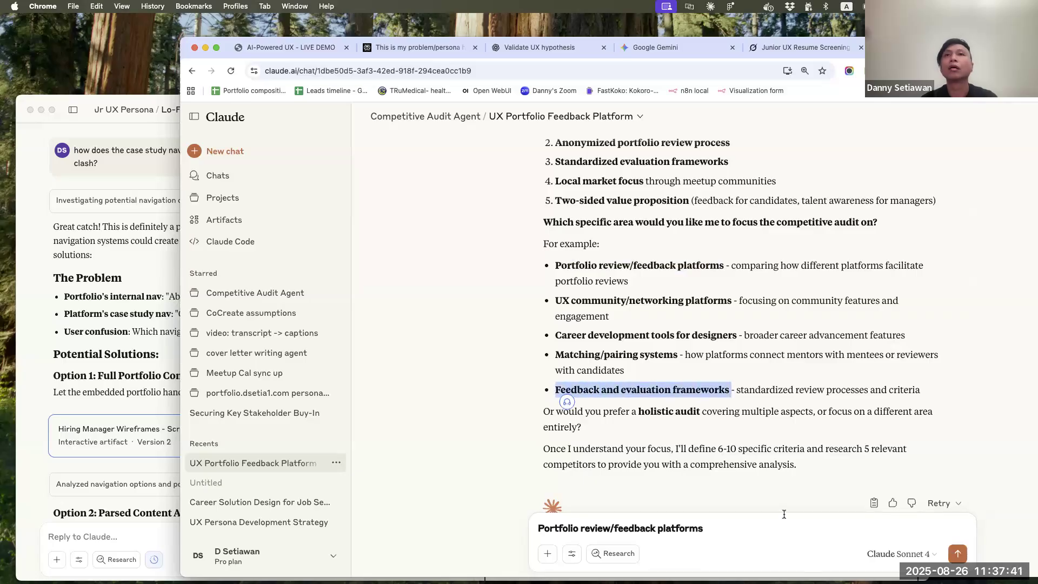
pyautogui.click(785, 531)
pyautogui.write('and')
pyautogui.press('super+v')
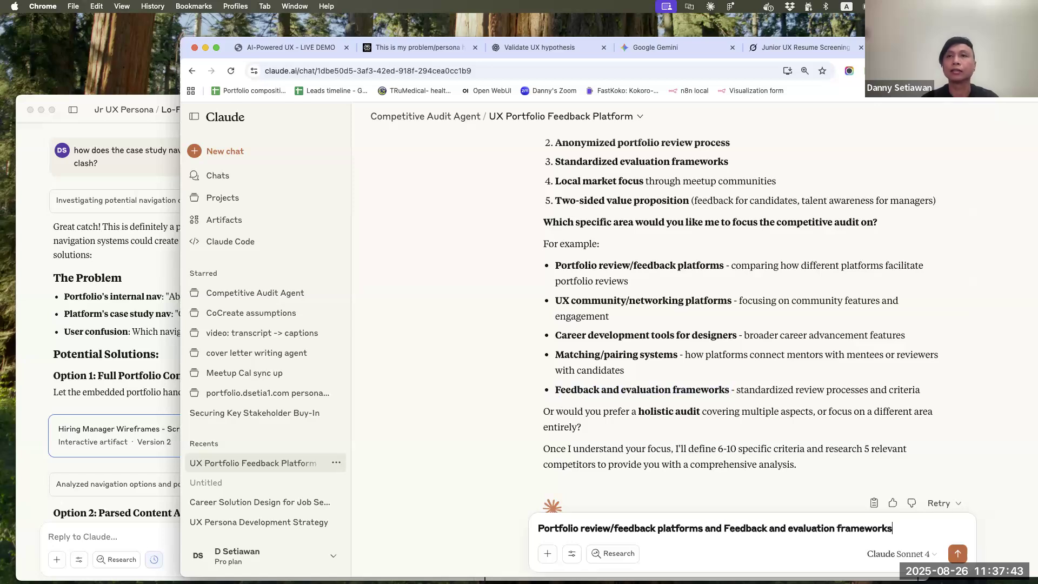
pyautogui.press('Return')
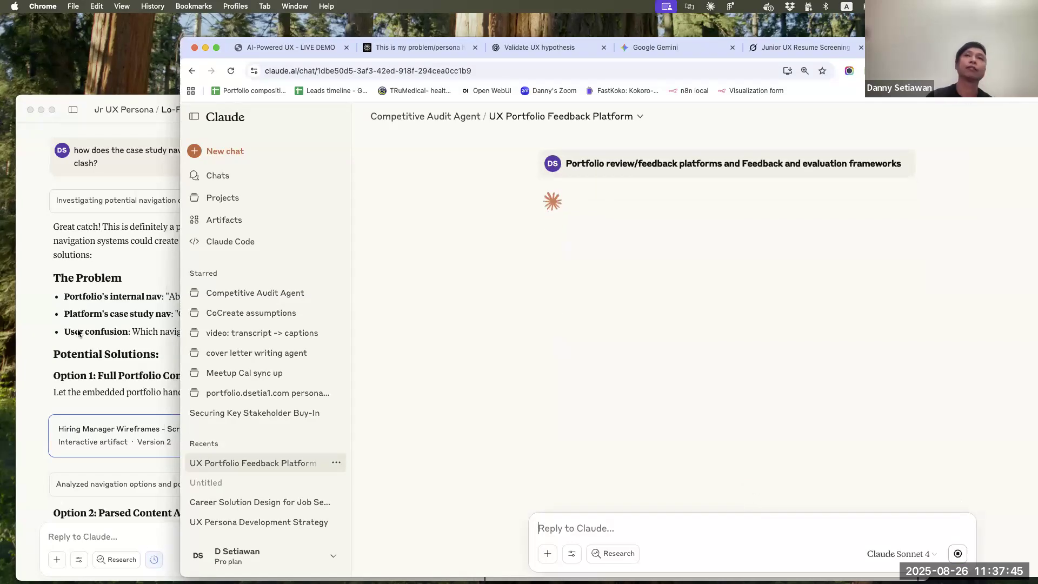
# Switch to the Claude desktop app and read the navigation conflict answer through its four options, recommendation and trade-offs
pyautogui.click(78, 332)
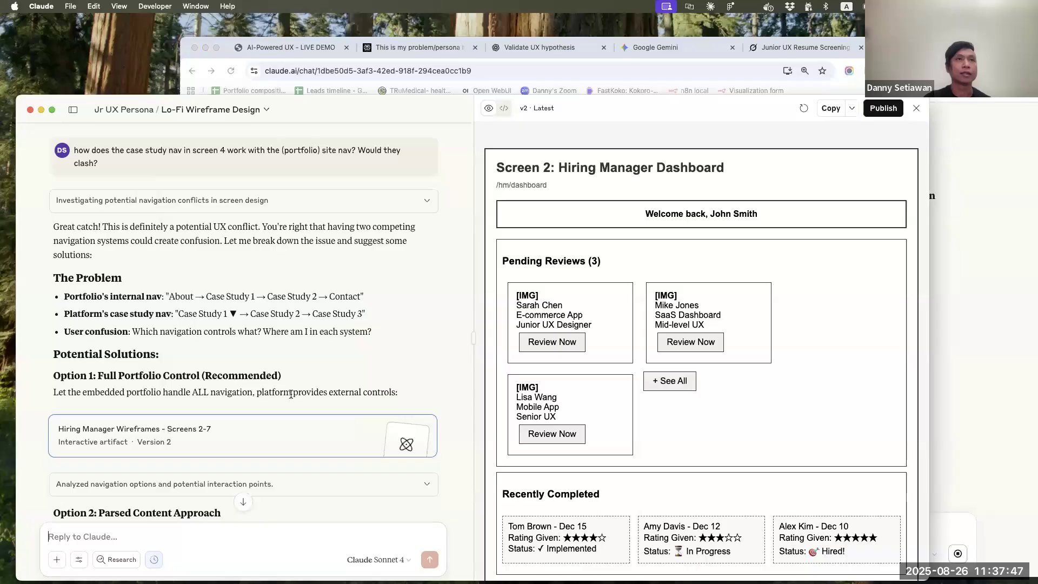
pyautogui.scroll(-5, 291, 394)
pyautogui.scroll(4, 290, 398)
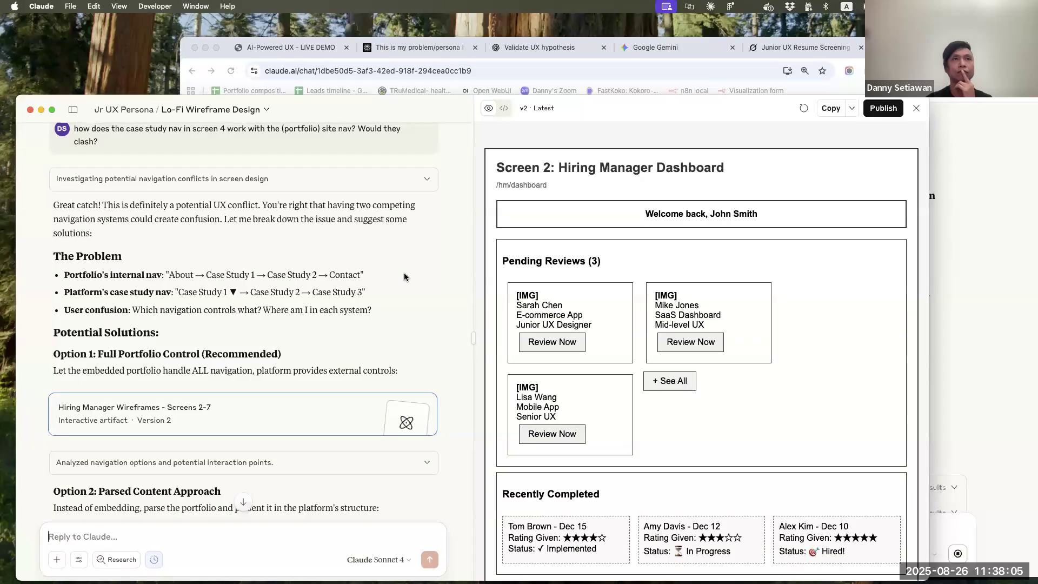
pyautogui.scroll(-3, 405, 277)
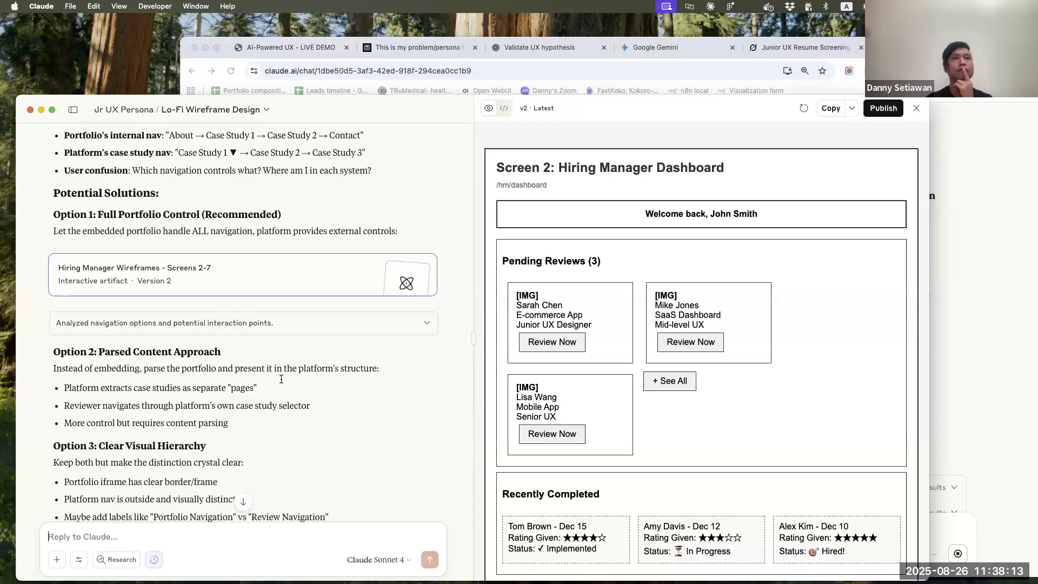
pyautogui.scroll(-3, 282, 379)
pyautogui.scroll(-3, 247, 411)
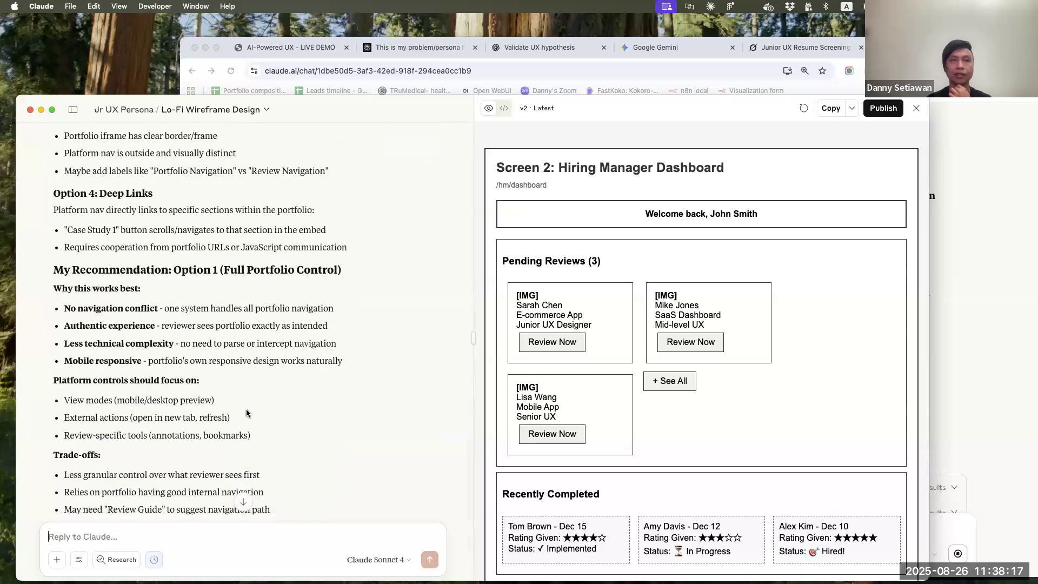
pyautogui.scroll(-2, 246, 414)
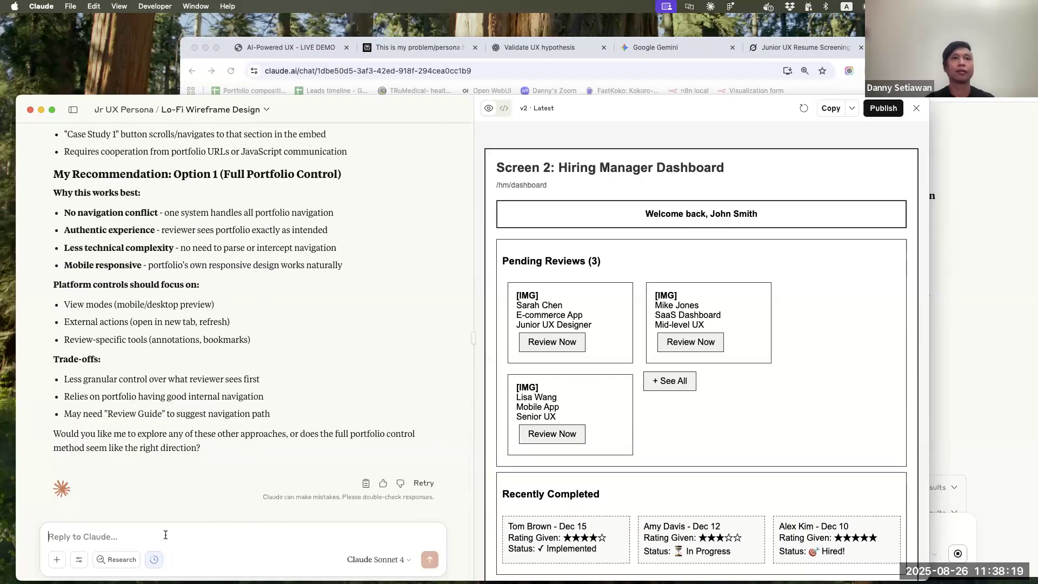
# Draft the reply "maybe just open the portfolio site on a separate browser tab and direct user to return to complete the review?"
pyautogui.write('maybe jiust')
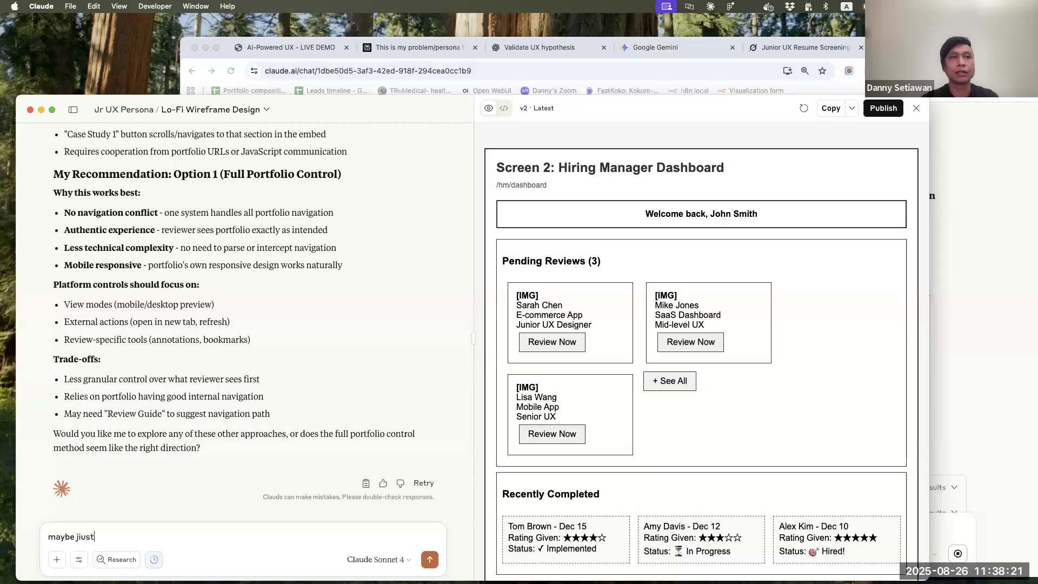
pyautogui.press('BackSpace')
pyautogui.press('BackSpace')
pyautogui.press('BackSpace')
pyautogui.press('BackSpace')
pyautogui.write('ust open the portfolio')
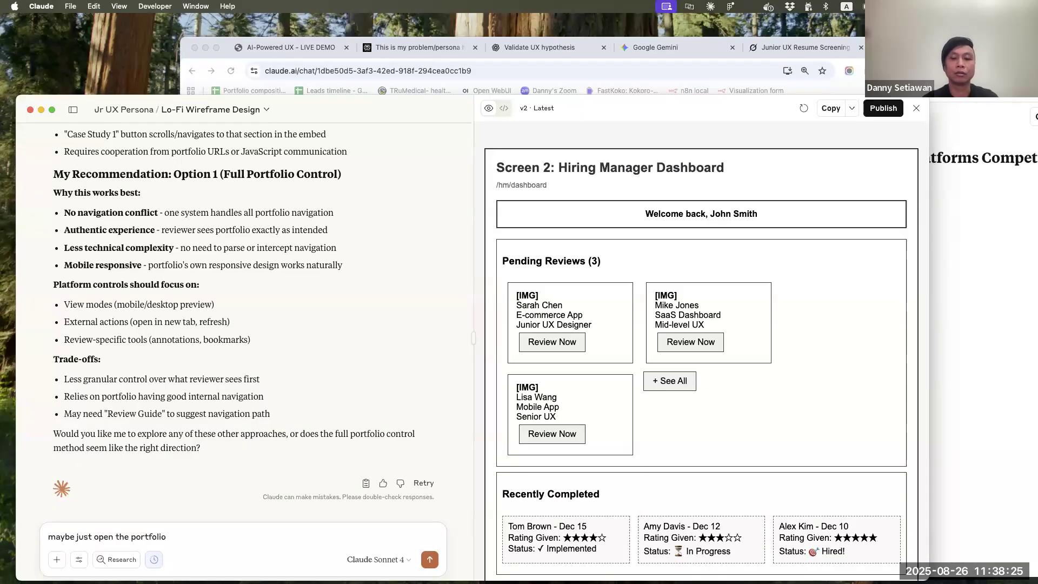
pyautogui.write(' site on a s')
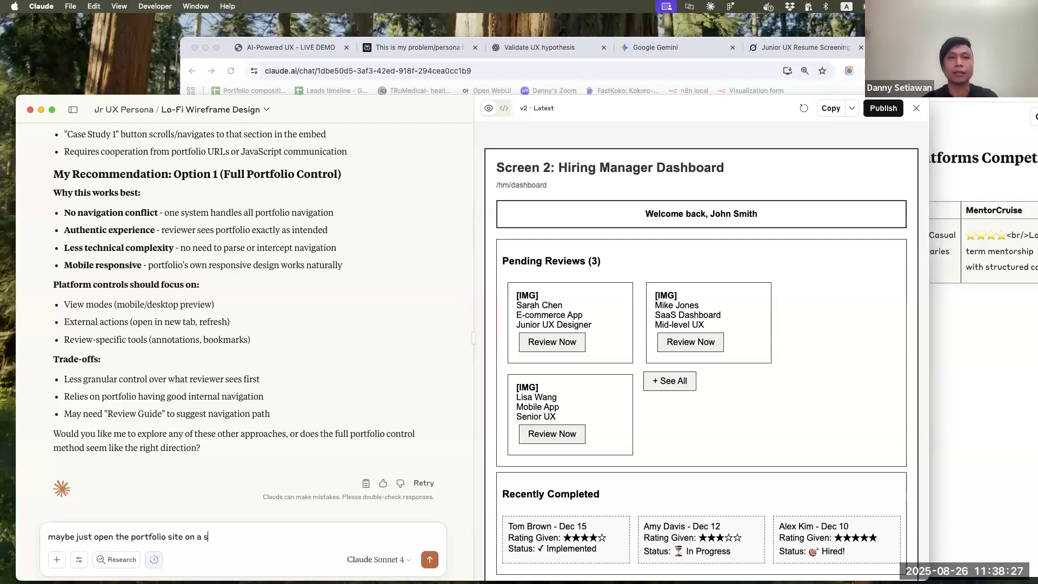
pyautogui.write('eparate')
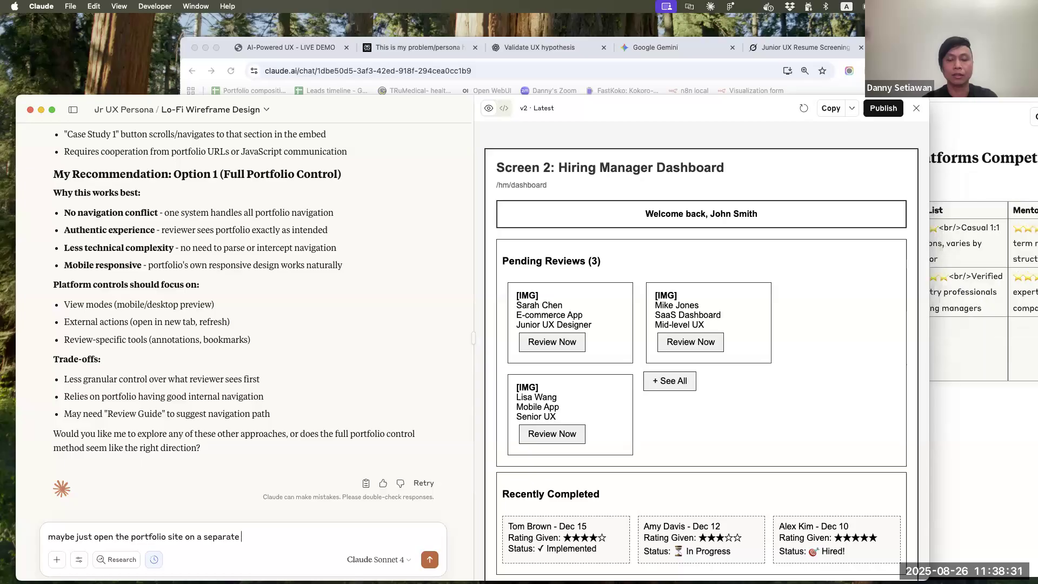
pyautogui.write(' tab')
pyautogui.hotkey('alt', 'Left')
pyautogui.write('browser')
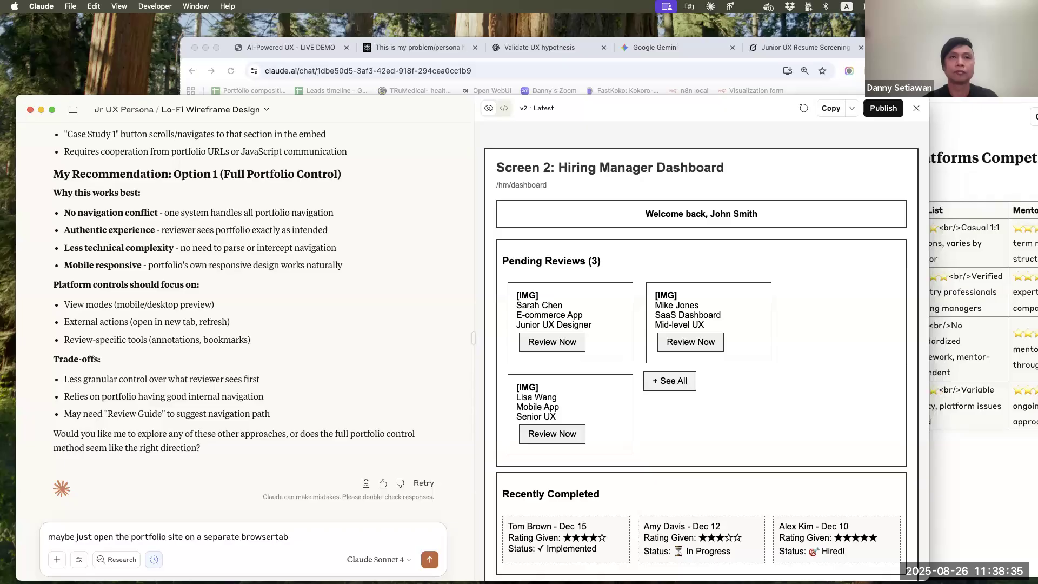
pyautogui.hotkey('alt', 'Right')
pyautogui.write('and direct yser')
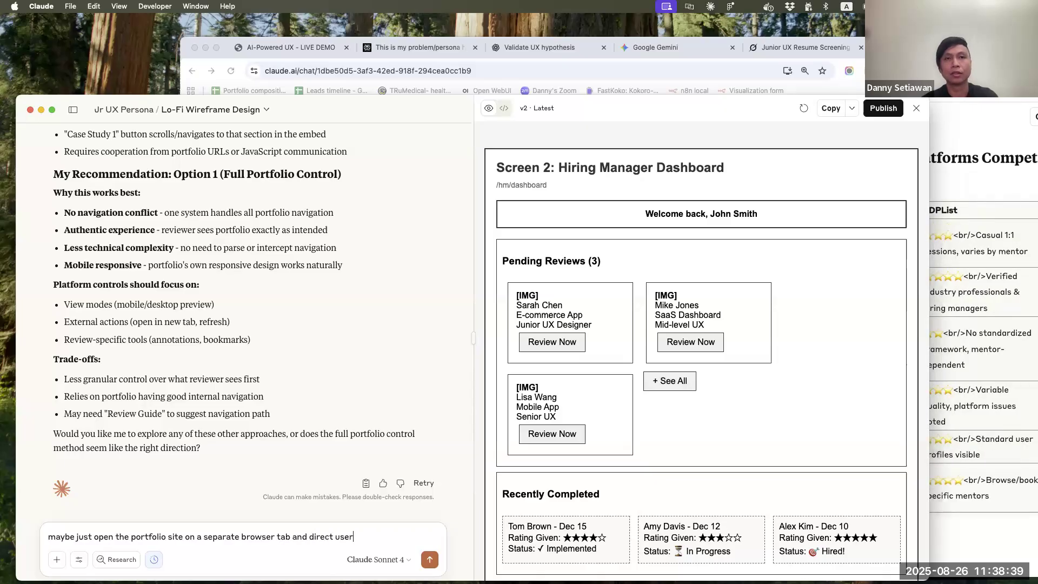
pyautogui.write(' to return')
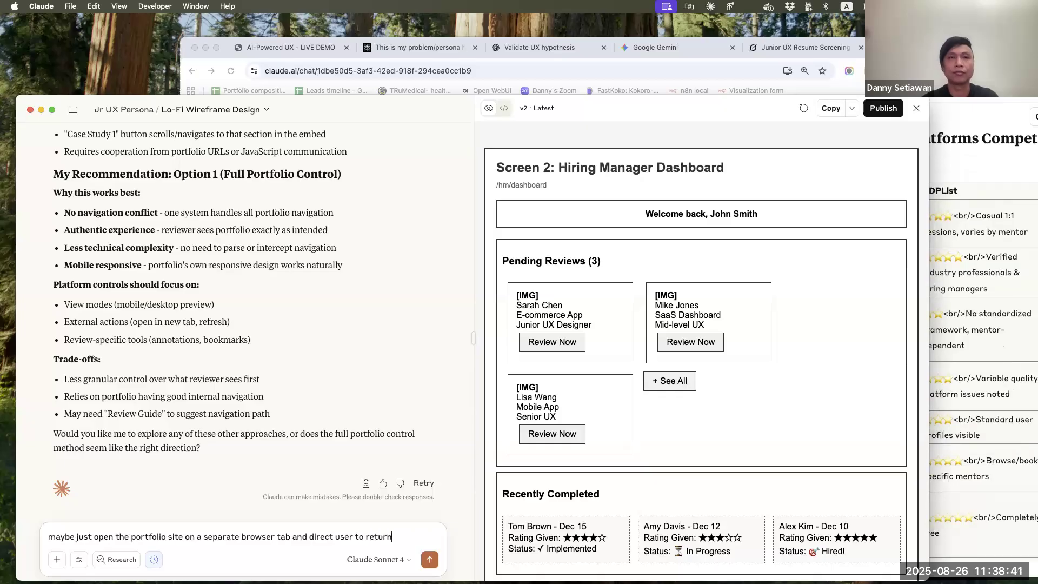
pyautogui.write(' to complete the')
pyautogui.write(' review')
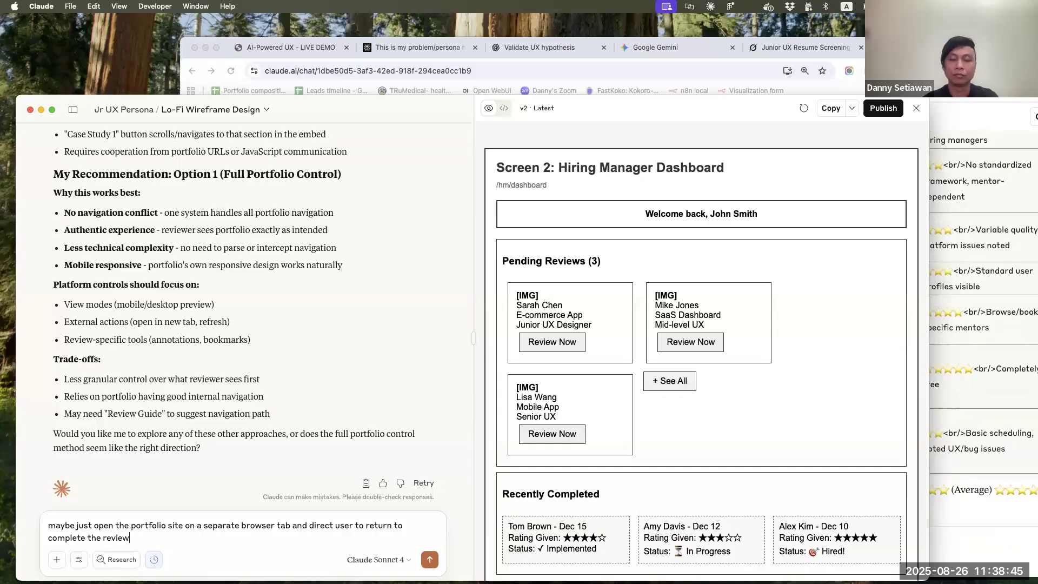
pyautogui.write('? L')
# Add "This is a similar pattern used by user testing sites" to the drafted reply and send it
pyautogui.press('BackSpace')
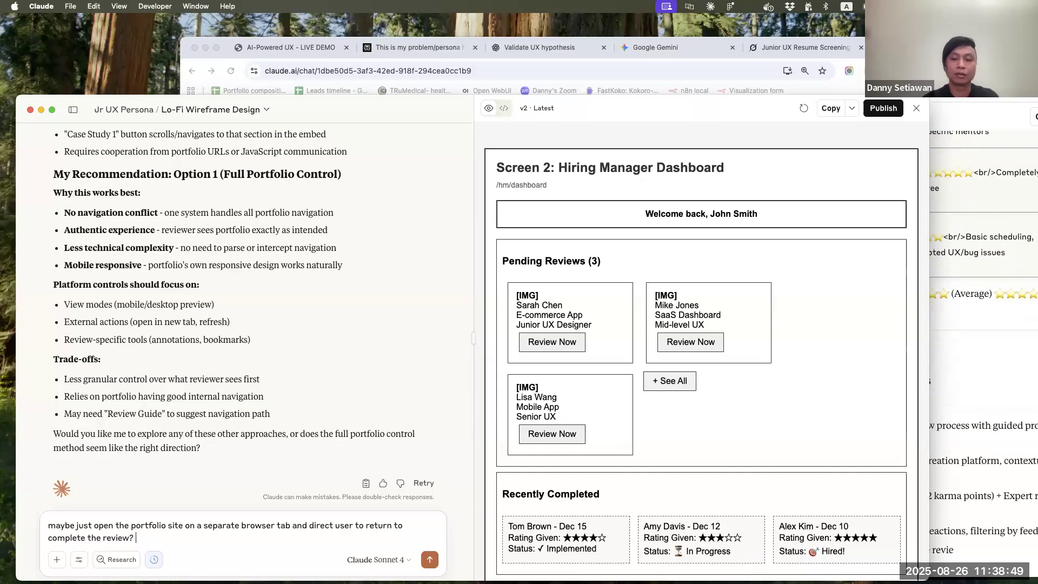
pyautogui.write('This')
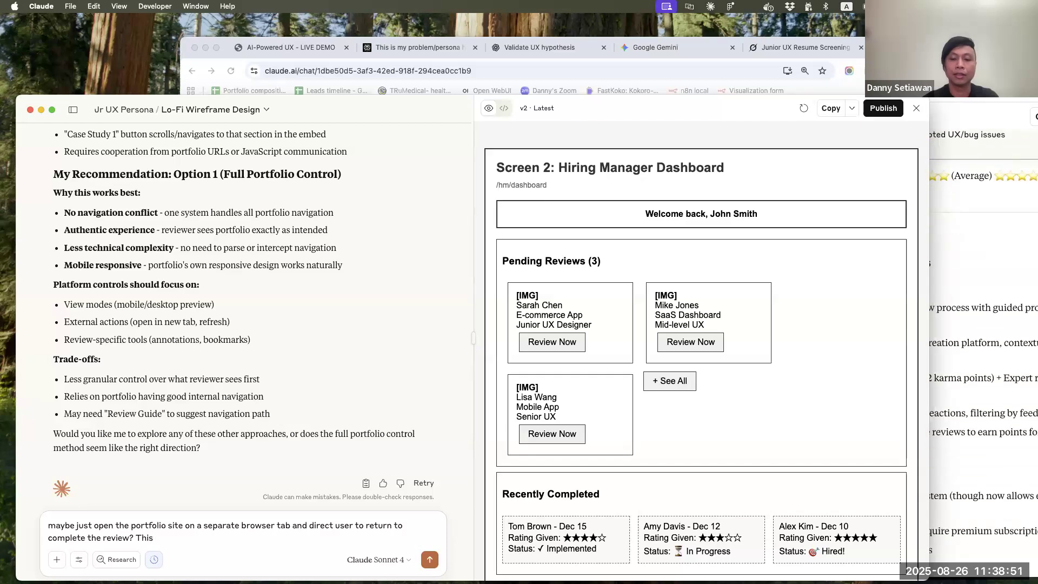
pyautogui.write(' is a similar parttt')
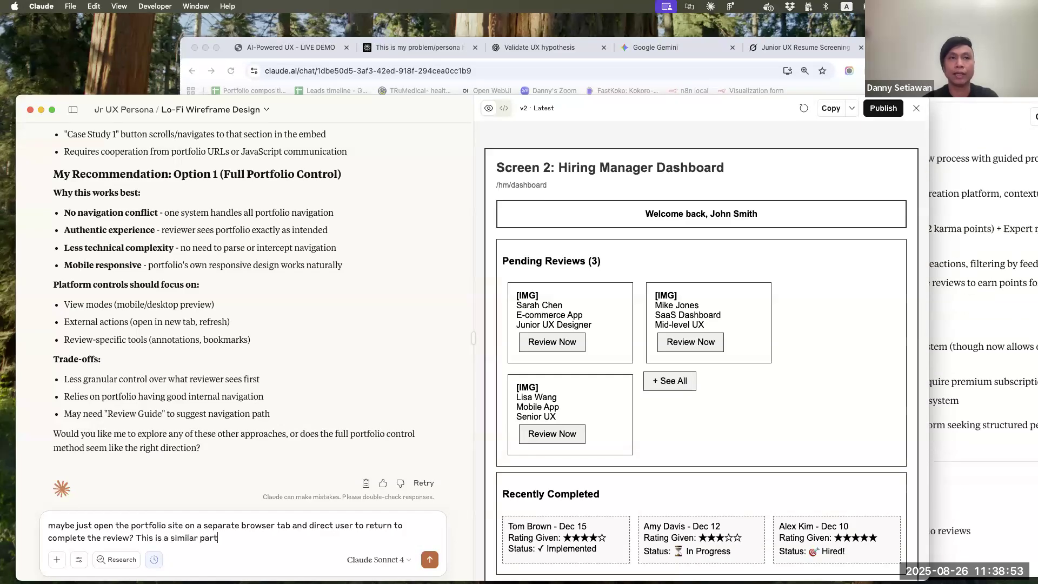
pyautogui.press('BackSpace')
pyautogui.press('BackSpace')
pyautogui.press('BackSpace')
pyautogui.press('BackSpace')
pyautogui.write('ttern ')
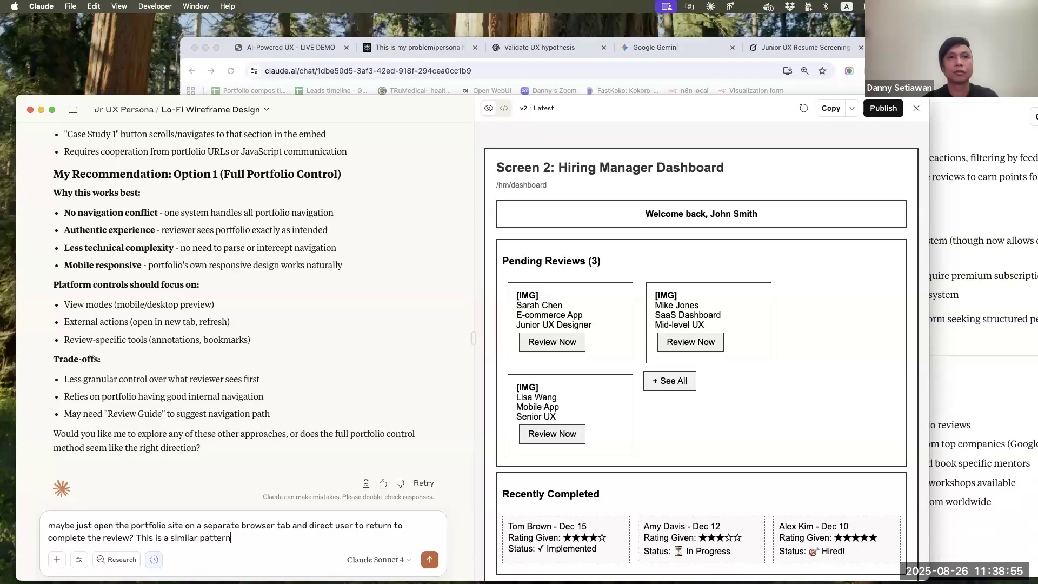
pyautogui.write('used by ')
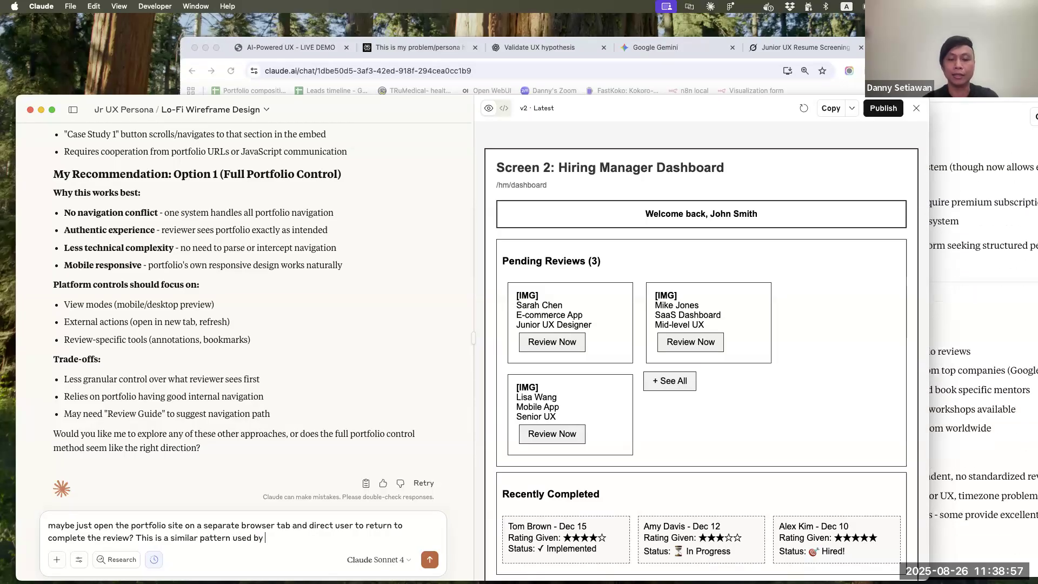
pyautogui.write('user testing sites')
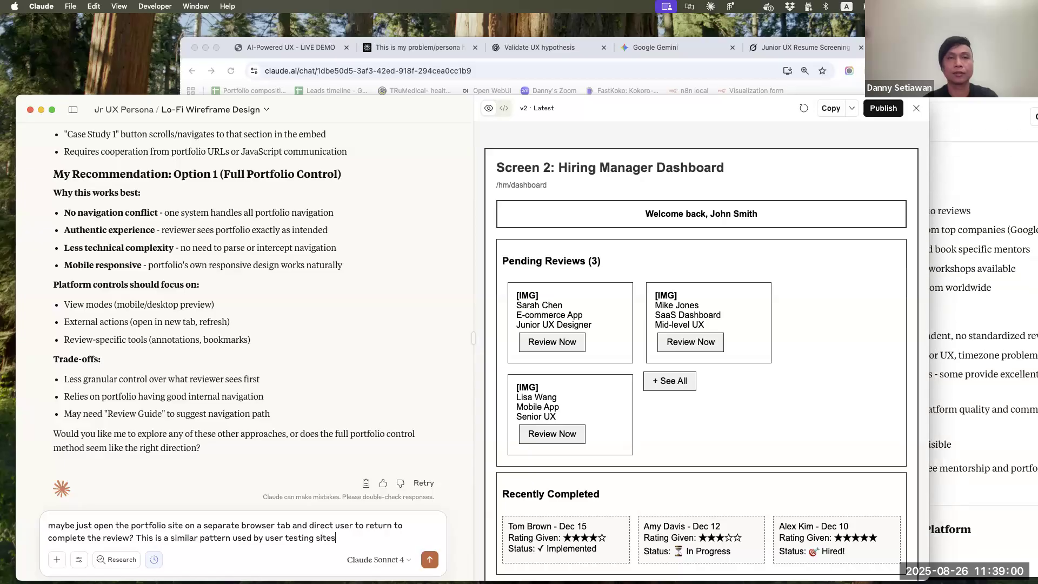
pyautogui.press('Return')
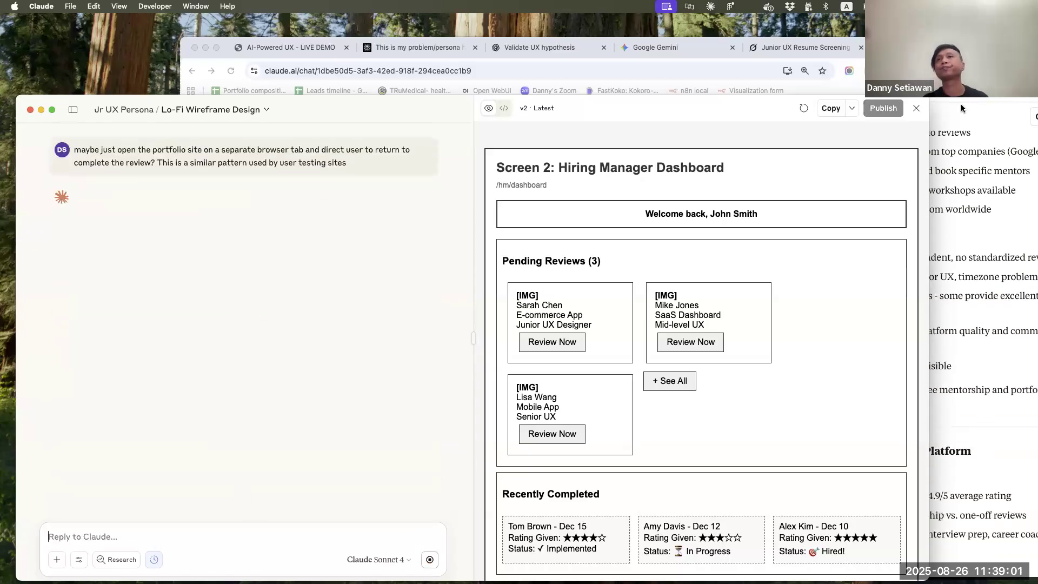
# Switch to Chrome, then reposition and widen the window to examine the competitive audit's matrix across all competitor columns
pyautogui.click(961, 104)
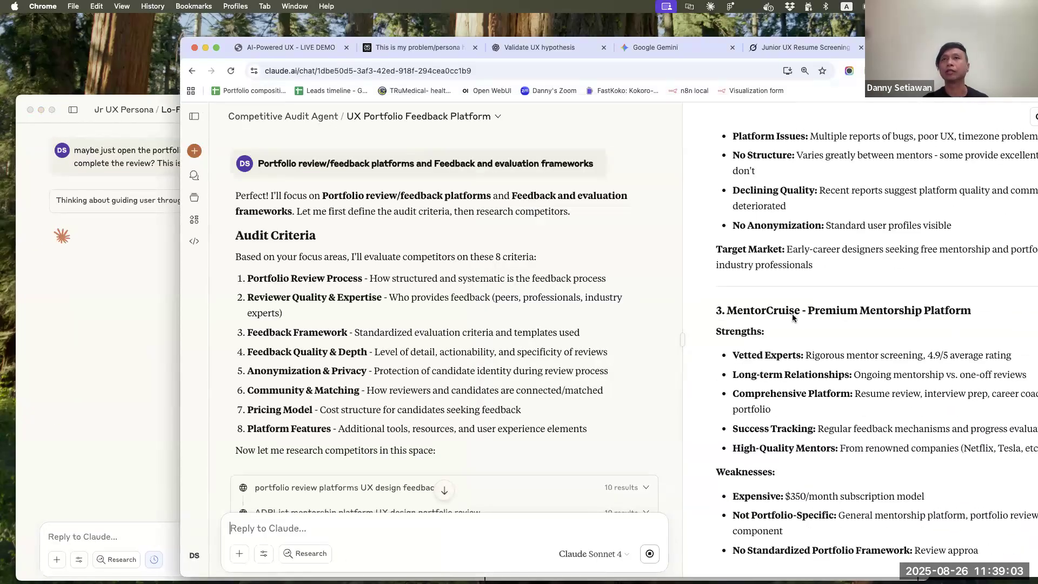
pyautogui.moveTo(930, 48); pyautogui.dragTo(860, 39)
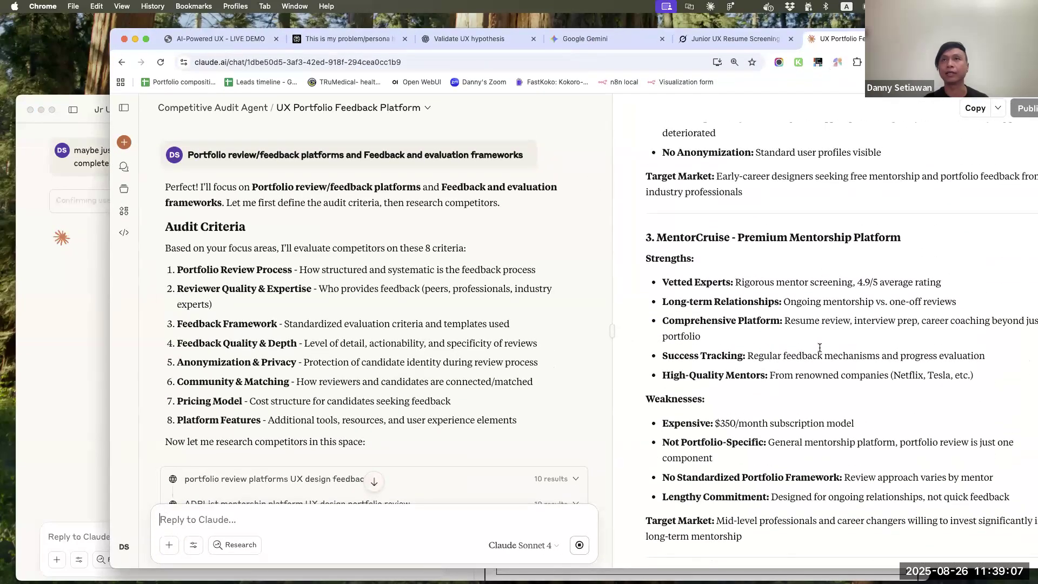
pyautogui.scroll(10, 820, 352)
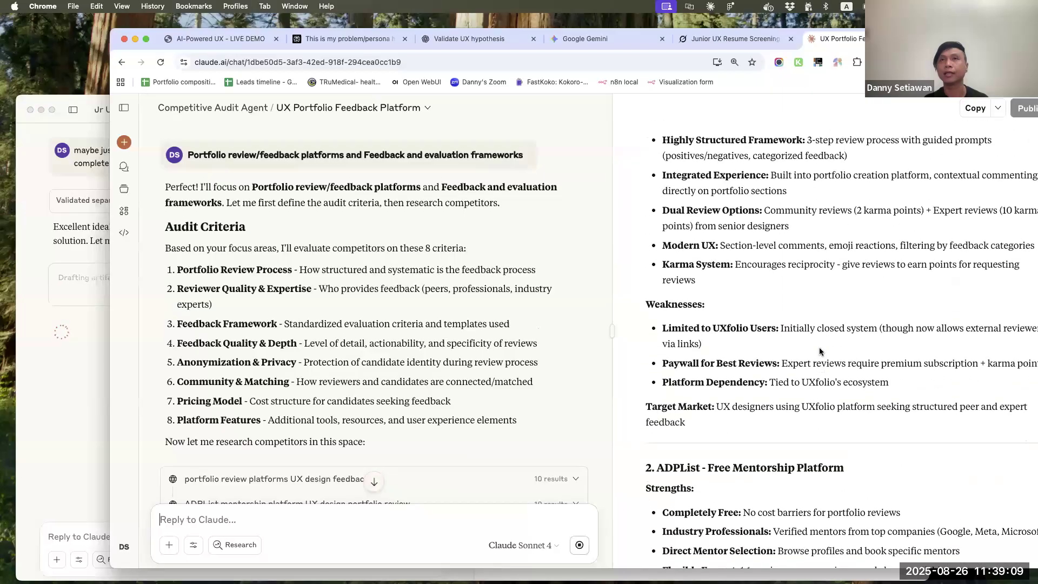
pyautogui.scroll(8, 820, 351)
pyautogui.moveTo(847, 38); pyautogui.dragTo(703, 30)
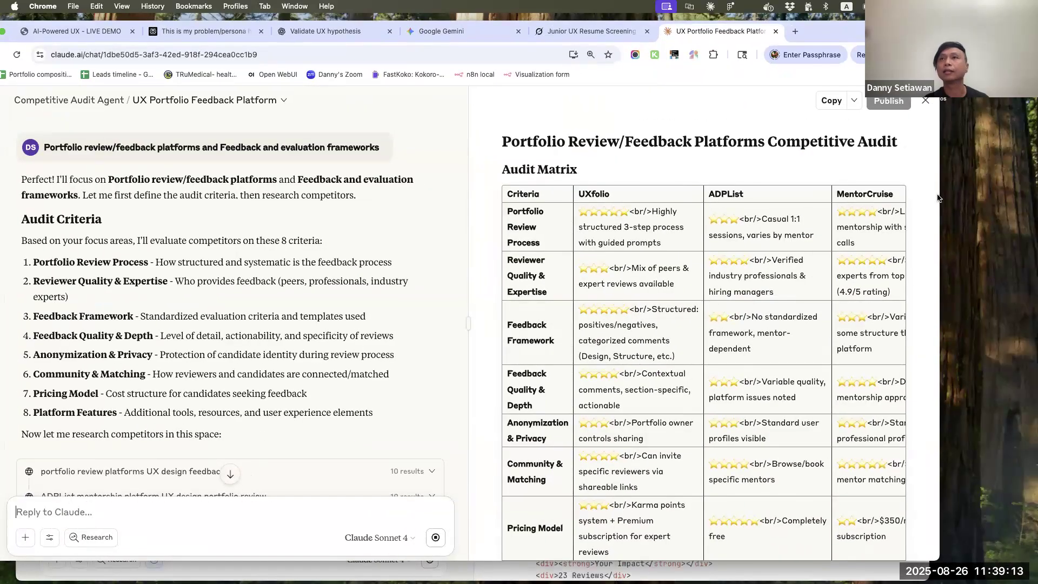
pyautogui.moveTo(941, 195); pyautogui.dragTo(1028, 194)
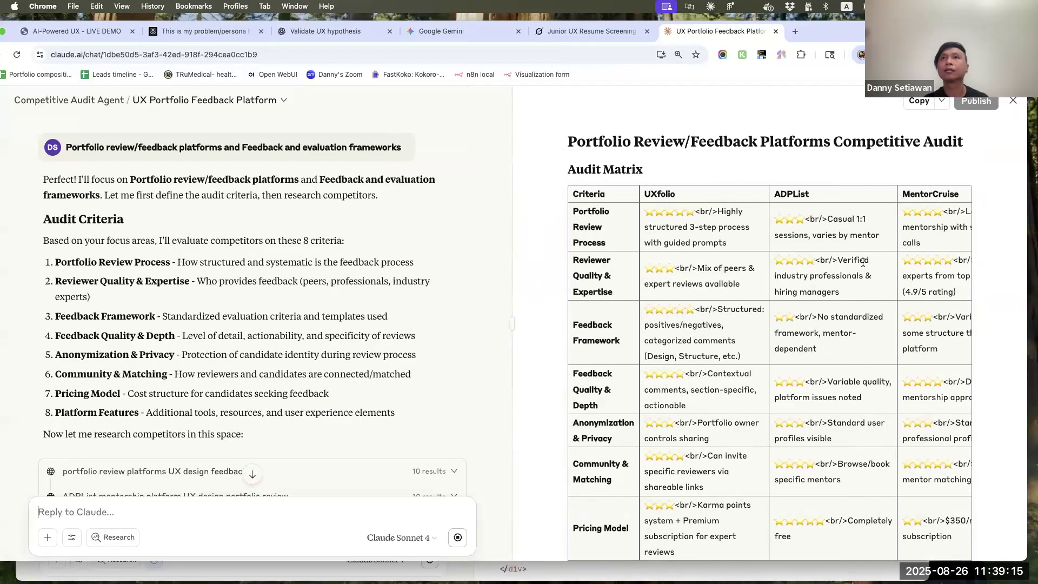
pyautogui.hscroll(4, 863, 265)
pyautogui.hscroll(5, 864, 265)
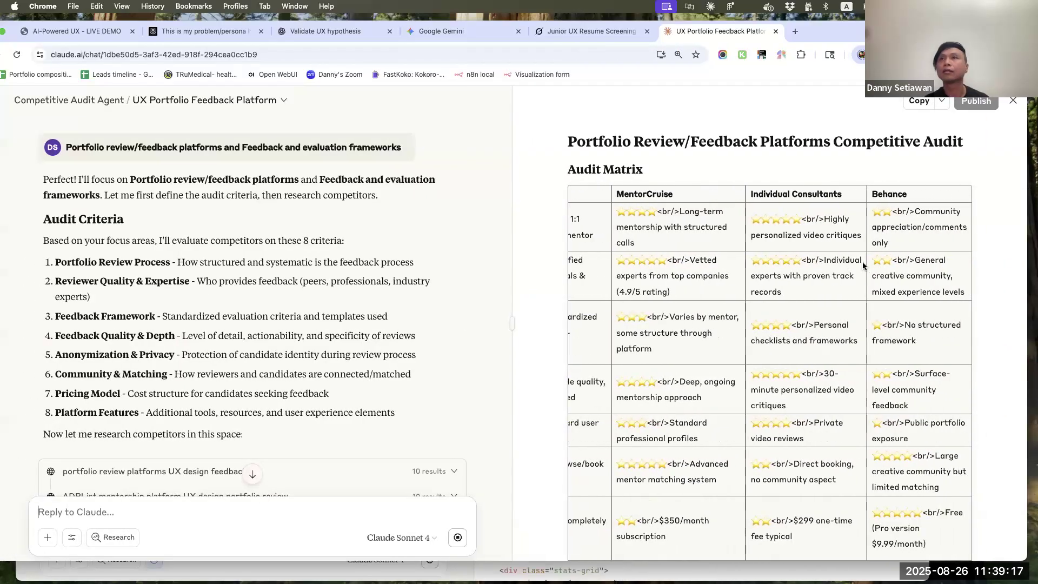
# Compare the audit matrix ratings of UXfolio, ADPList, MentorCruise, Individual Consultants and Behance
pyautogui.hscroll(-4, 864, 262)
pyautogui.hscroll(-3, 863, 262)
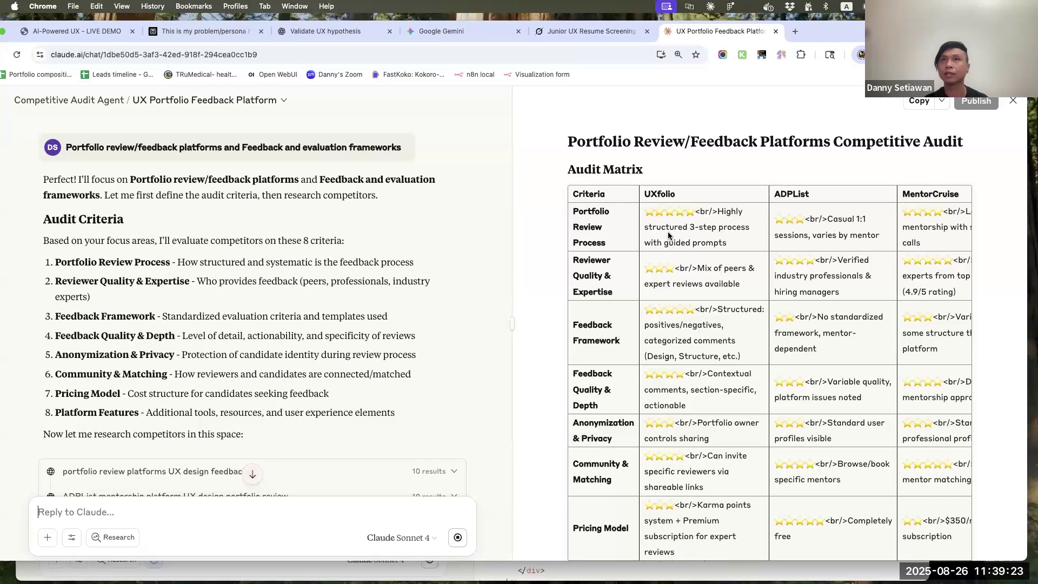
pyautogui.hscroll(5, 669, 236)
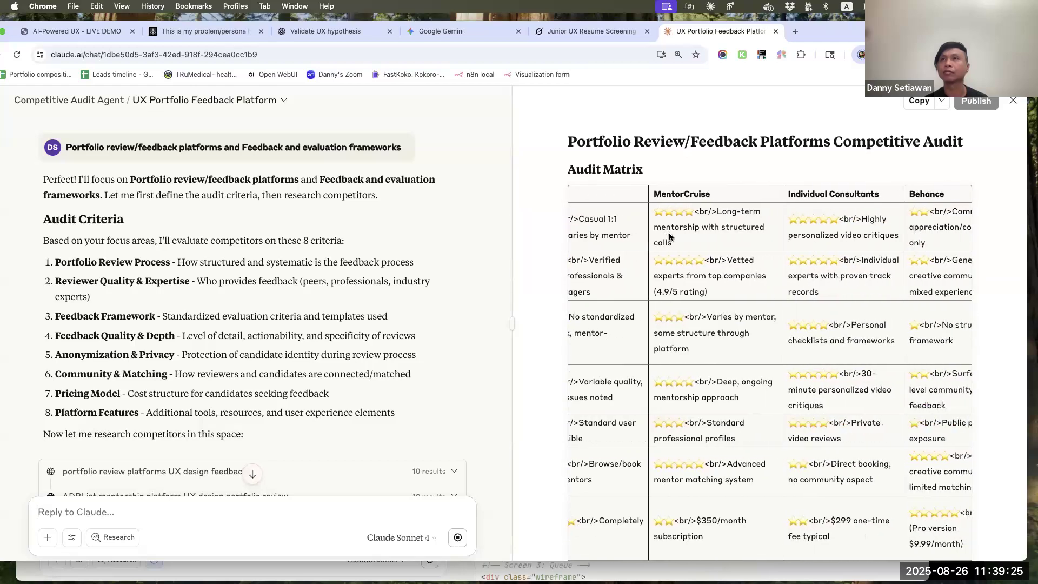
pyautogui.hscroll(1, 865, 228)
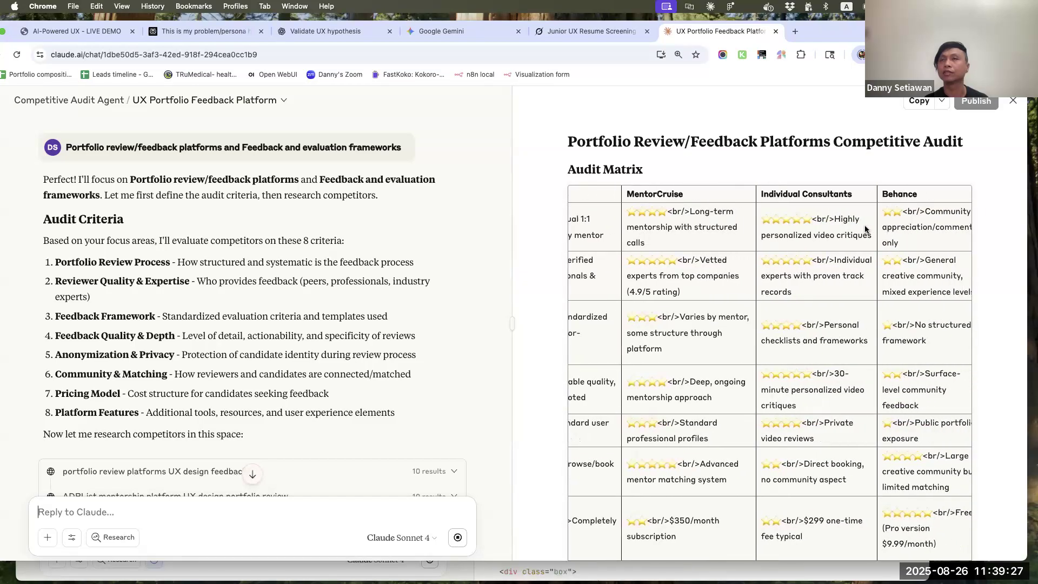
pyautogui.hscroll(-6, 865, 228)
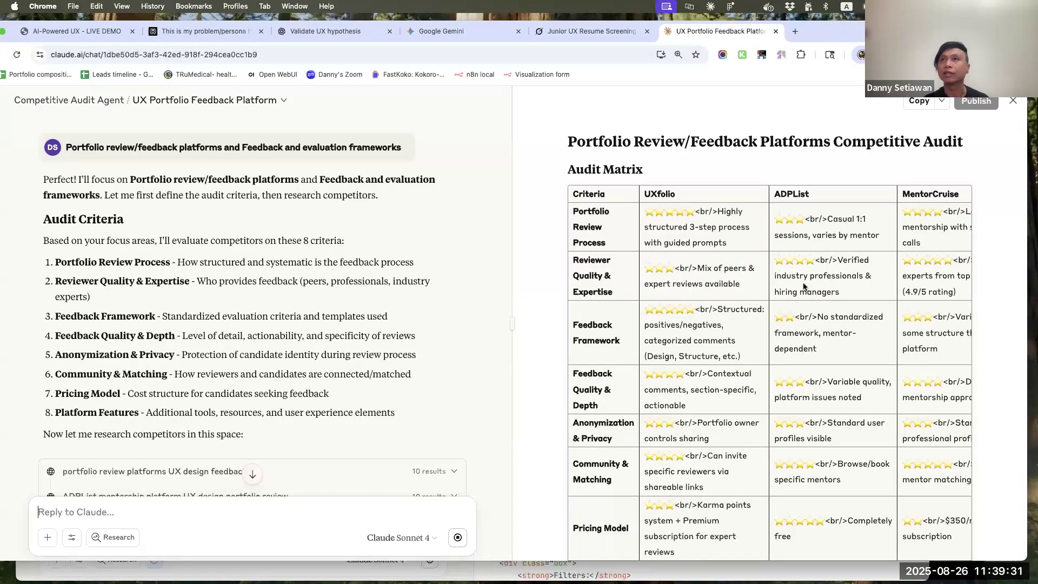
pyautogui.hscroll(3, 942, 267)
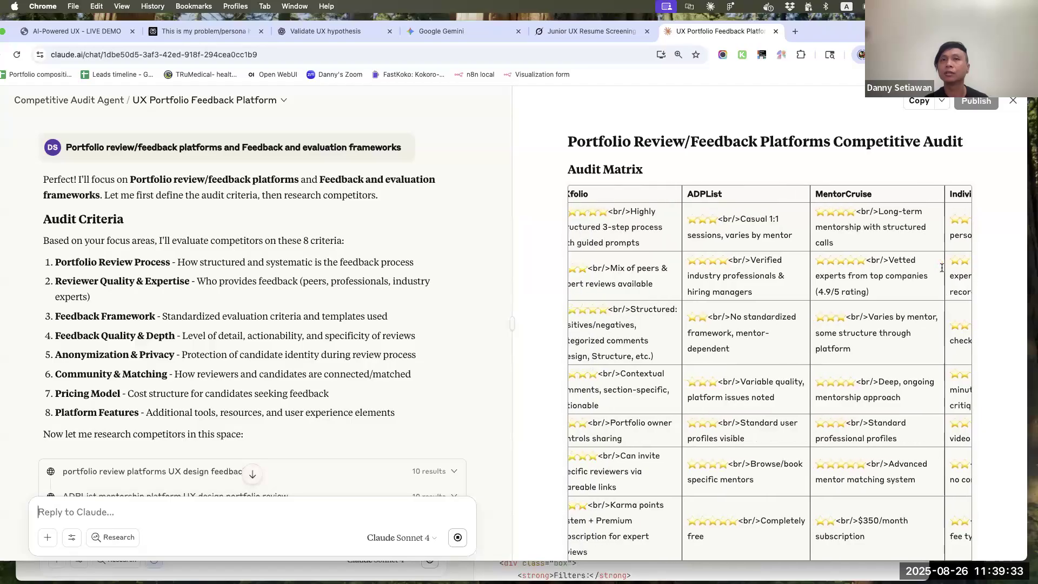
pyautogui.hscroll(-3, 942, 268)
# Examine the remaining matrix criteria, the rating scale and the detailed strengths and weaknesses of each competitor
pyautogui.scroll(-3, 942, 270)
pyautogui.scroll(-3, 942, 274)
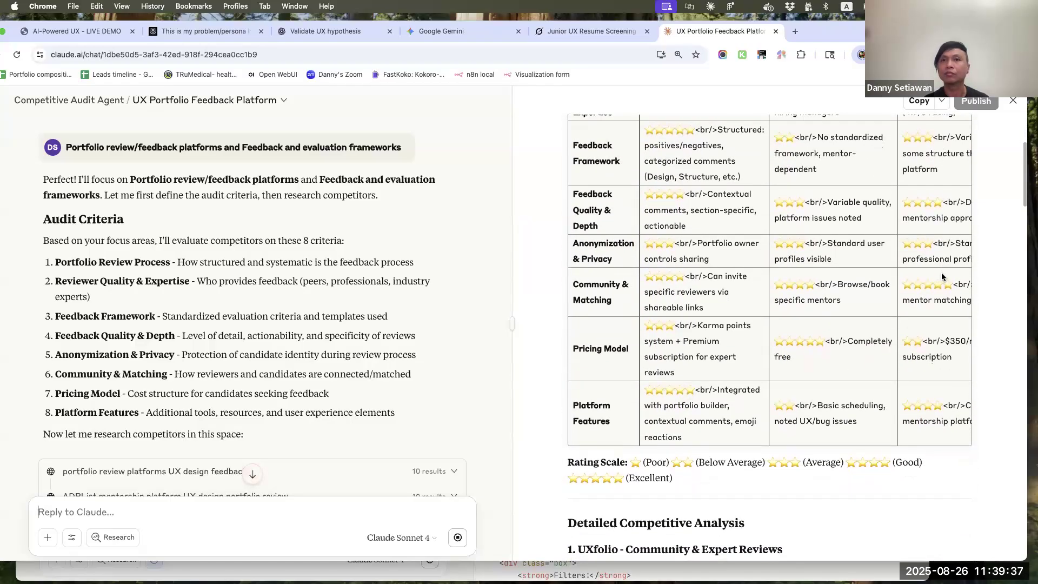
pyautogui.scroll(-5, 942, 276)
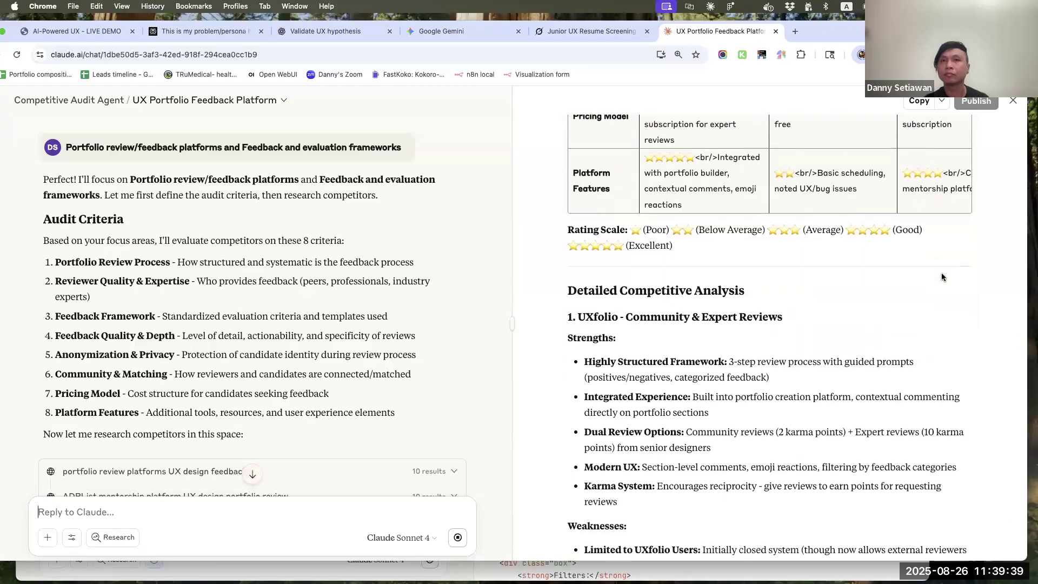
pyautogui.scroll(-4, 942, 277)
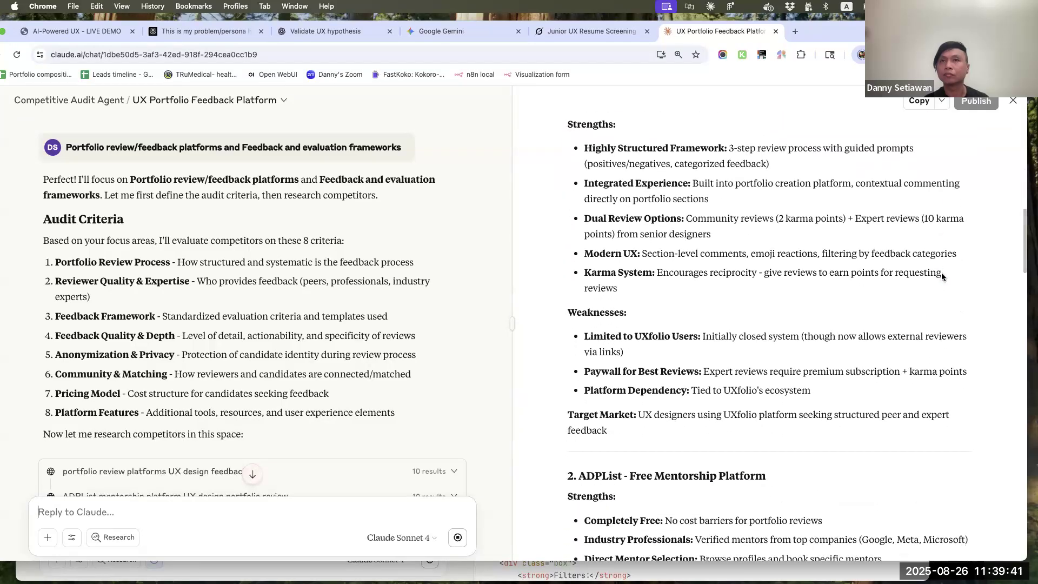
pyautogui.scroll(-10, 942, 276)
pyautogui.scroll(-4, 942, 277)
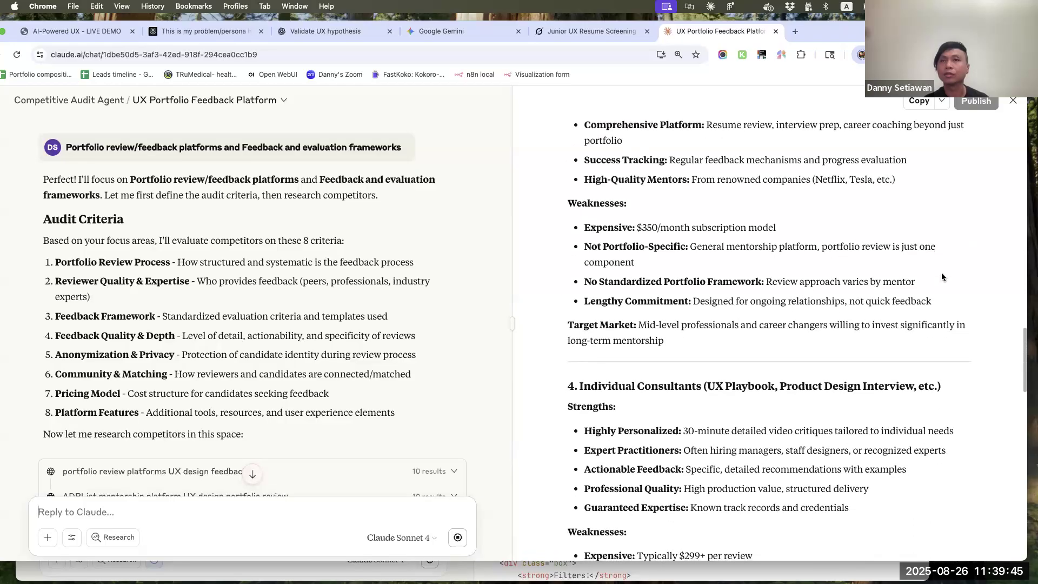
# Read the audit's Key Findings & Summary, from the market gaps through the recommended positioning
pyautogui.scroll(-20, 942, 277)
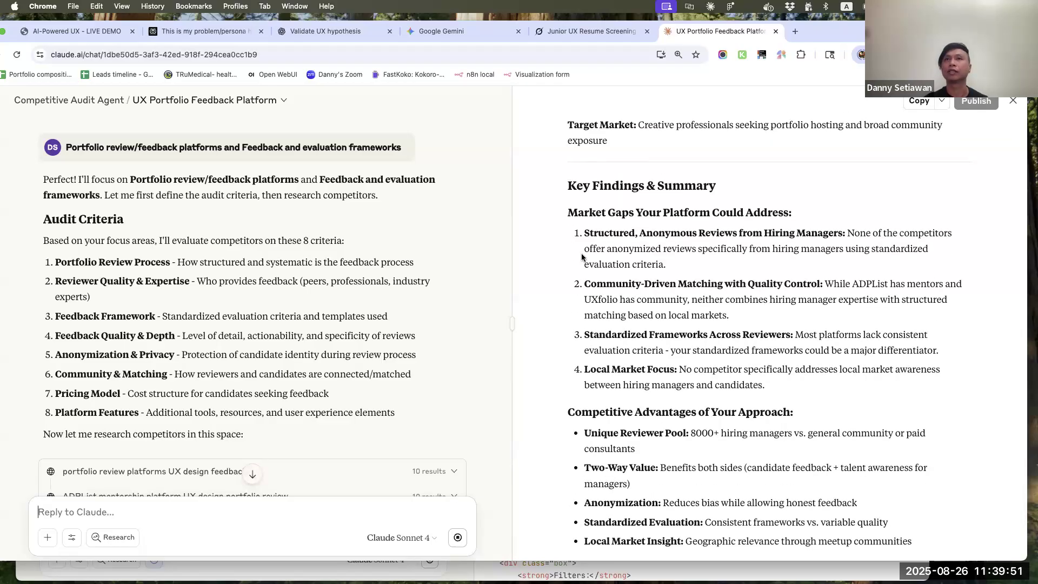
pyautogui.scroll(-2, 719, 275)
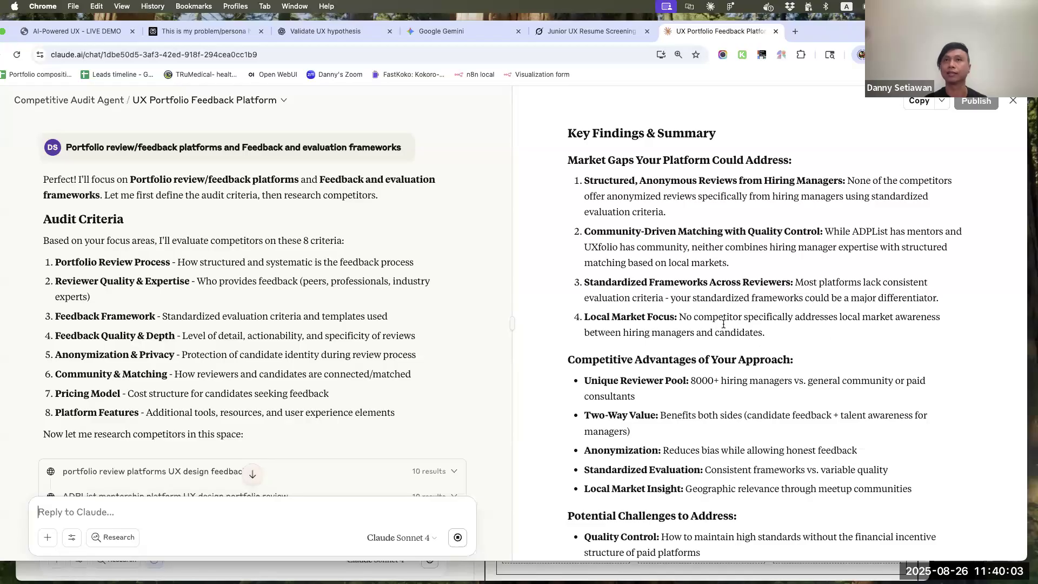
pyautogui.scroll(-2, 704, 302)
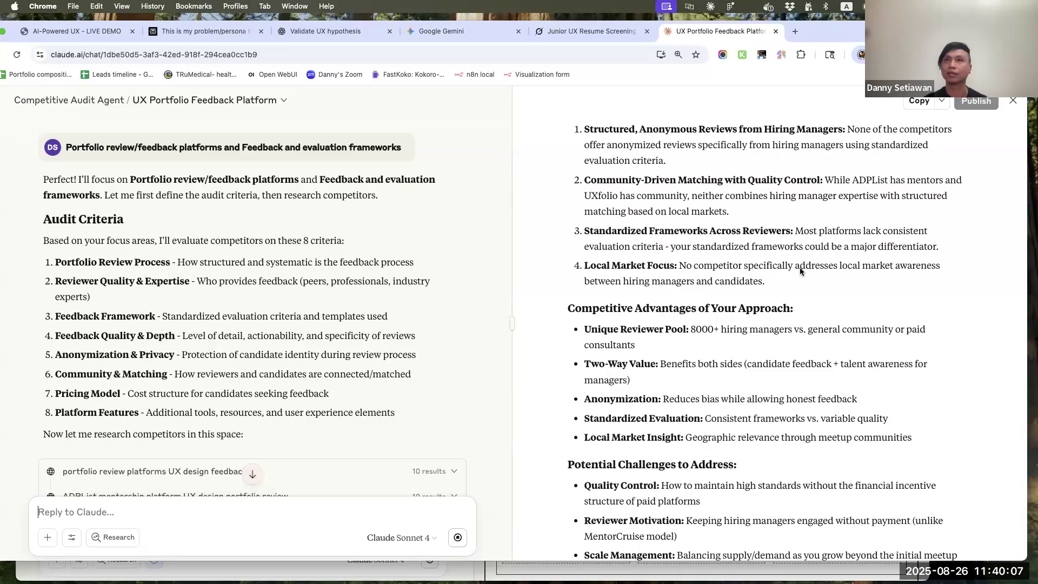
pyautogui.scroll(-3, 800, 271)
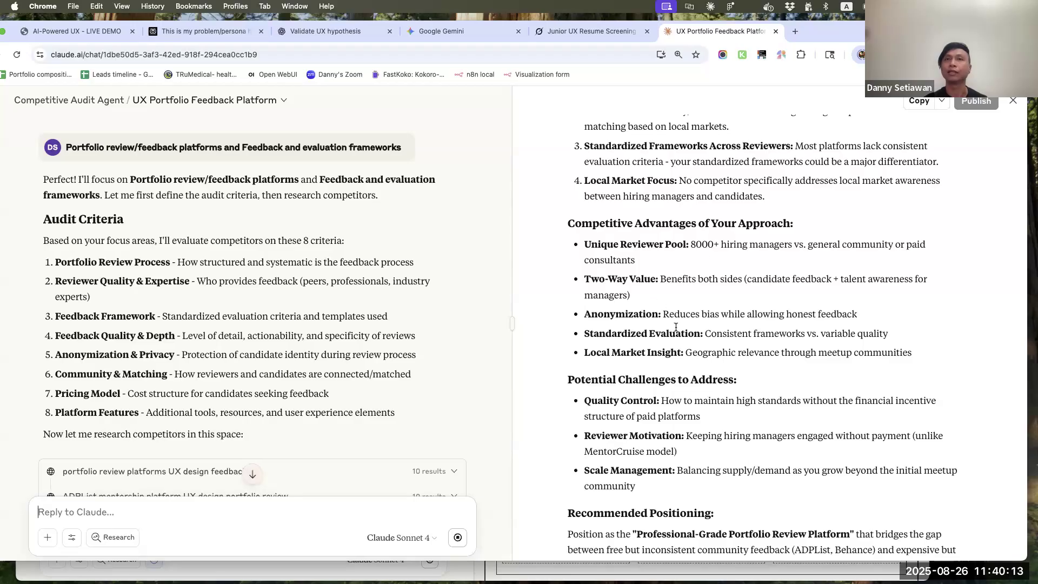
pyautogui.scroll(-2, 675, 328)
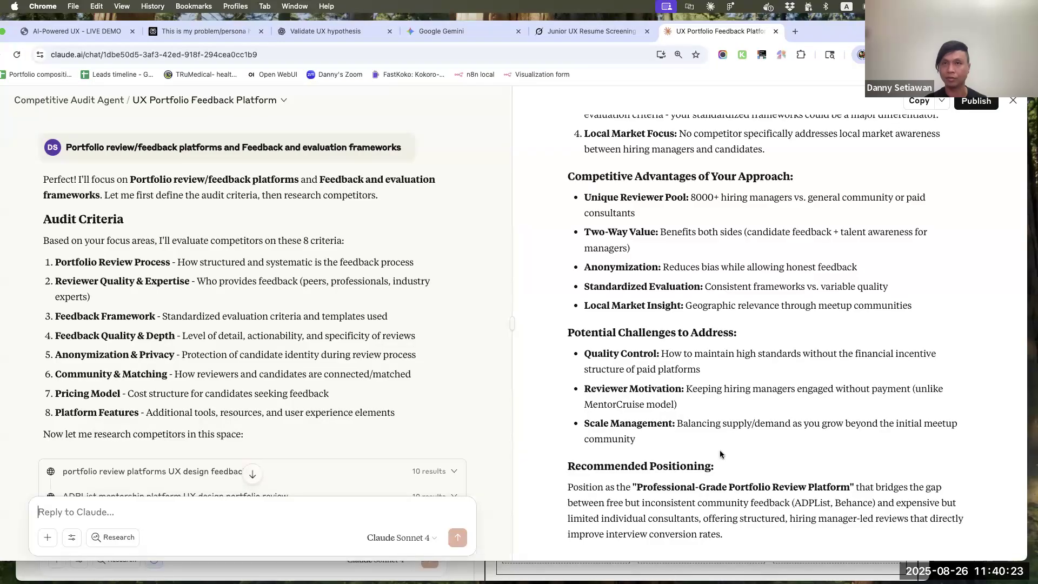
# Move and narrow the Chrome window to uncover the Claude desktop app, and switch to its Lo-Fi Wireframe Design chat
pyautogui.moveTo(832, 31); pyautogui.dragTo(889, 37)
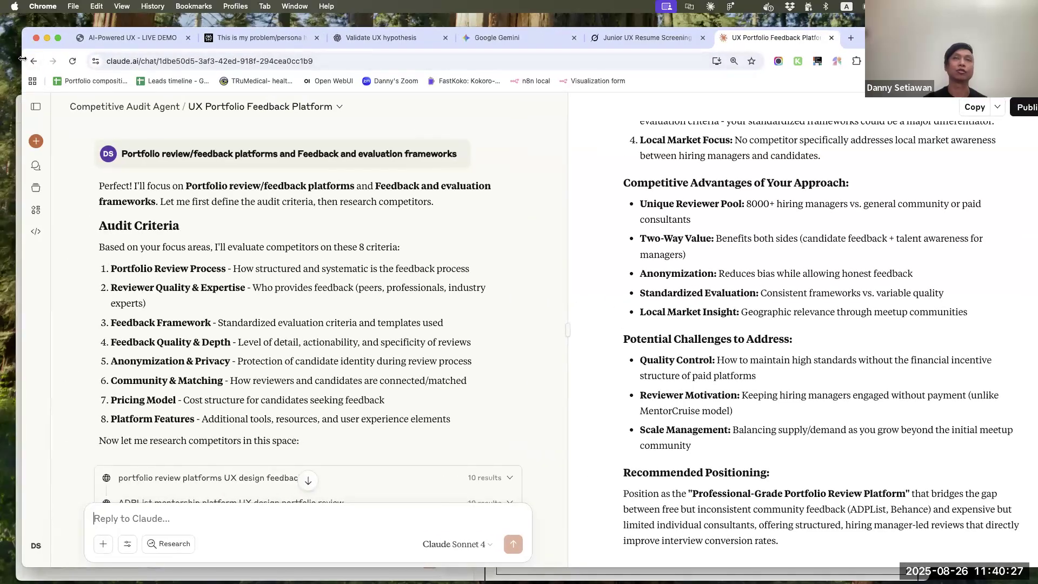
pyautogui.moveTo(22, 58); pyautogui.dragTo(130, 59)
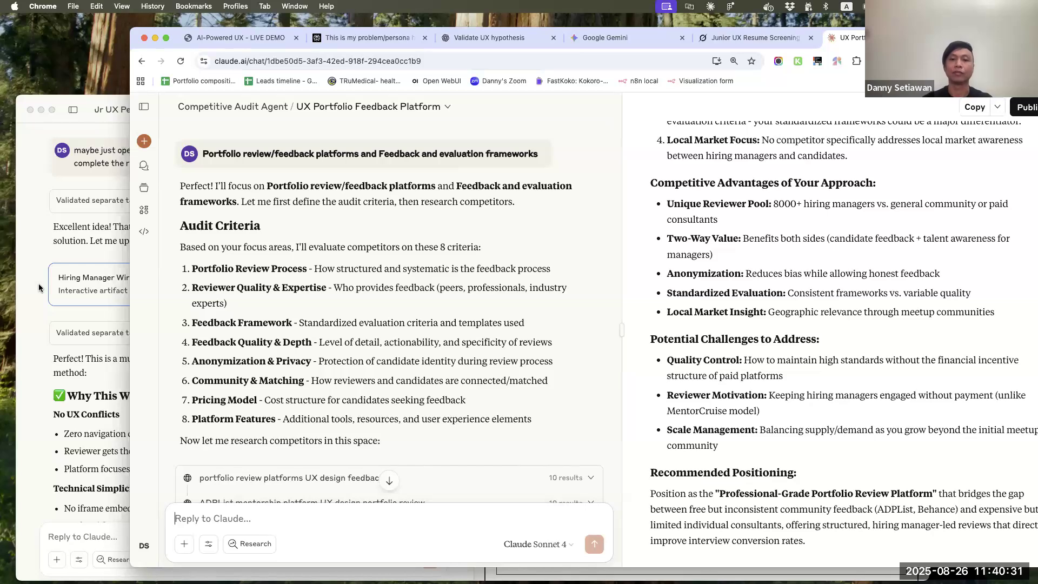
pyautogui.click(38, 288)
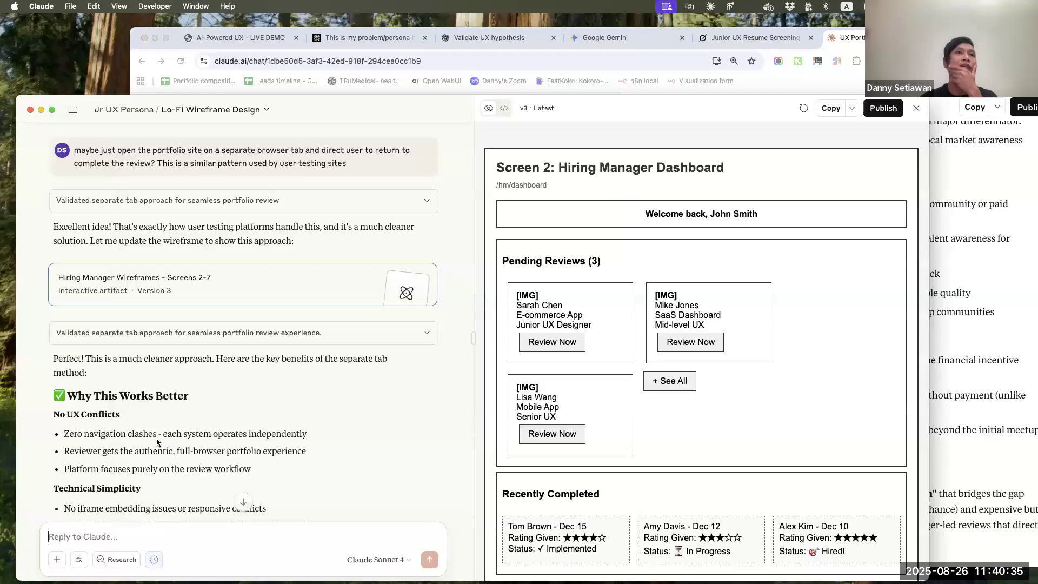
# Read the reply on the separate tab approach, from its benefits through the enhanced UX considerations and closing question
pyautogui.scroll(-3, 164, 360)
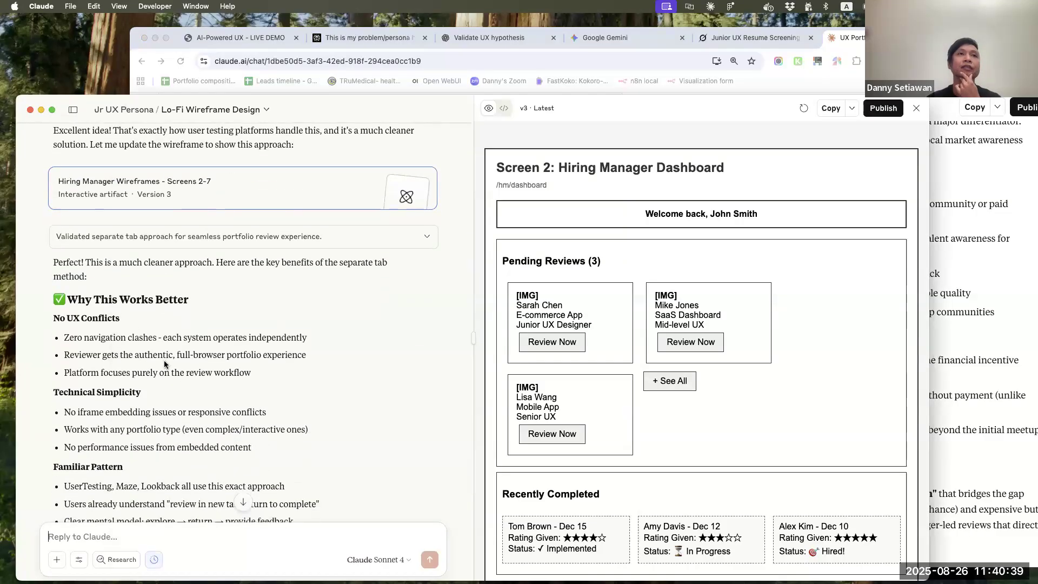
pyautogui.scroll(-2, 164, 360)
pyautogui.scroll(-2, 164, 360)
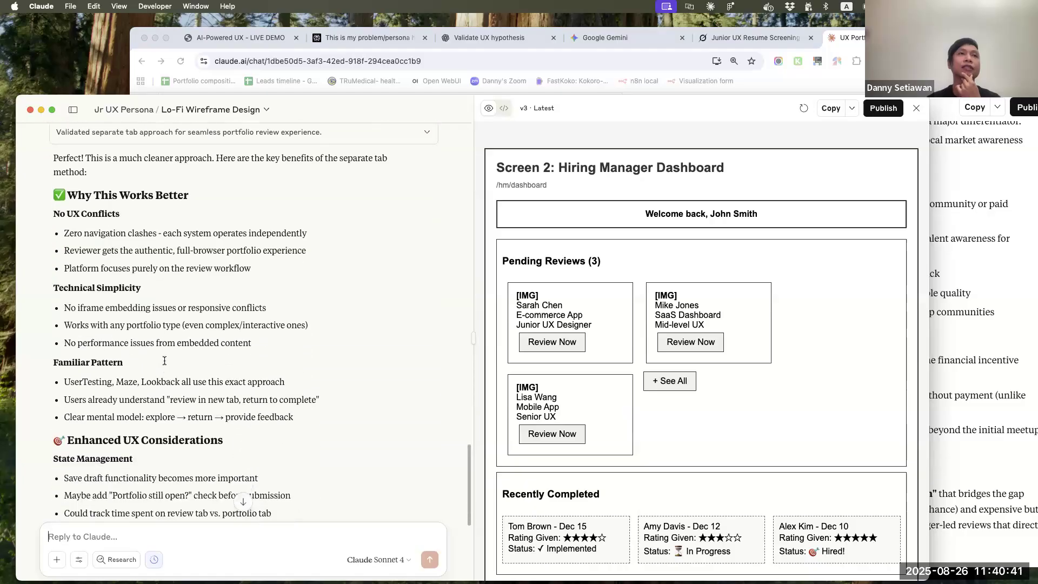
pyautogui.scroll(-6, 164, 360)
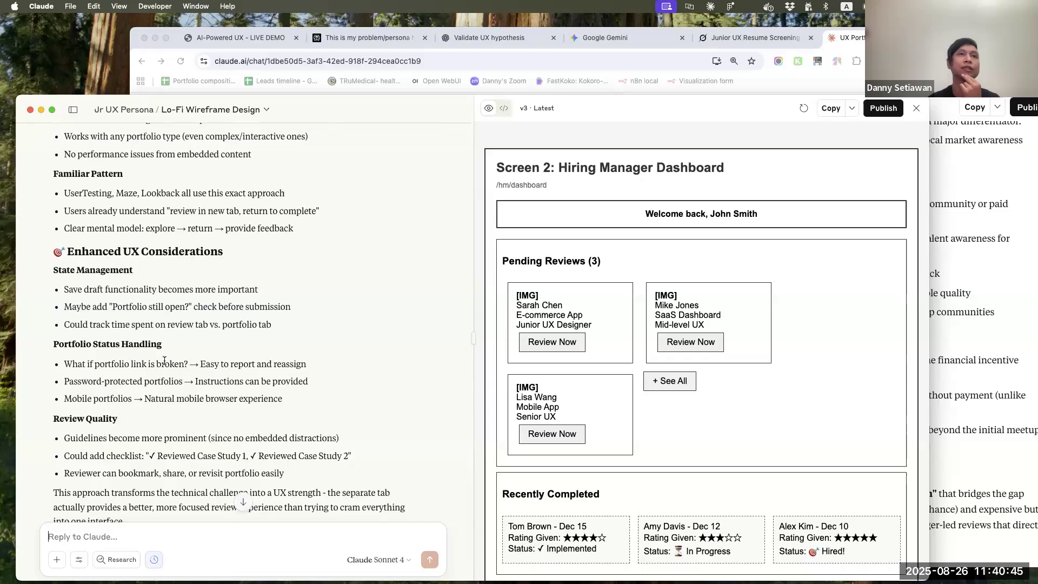
pyautogui.scroll(-2, 165, 360)
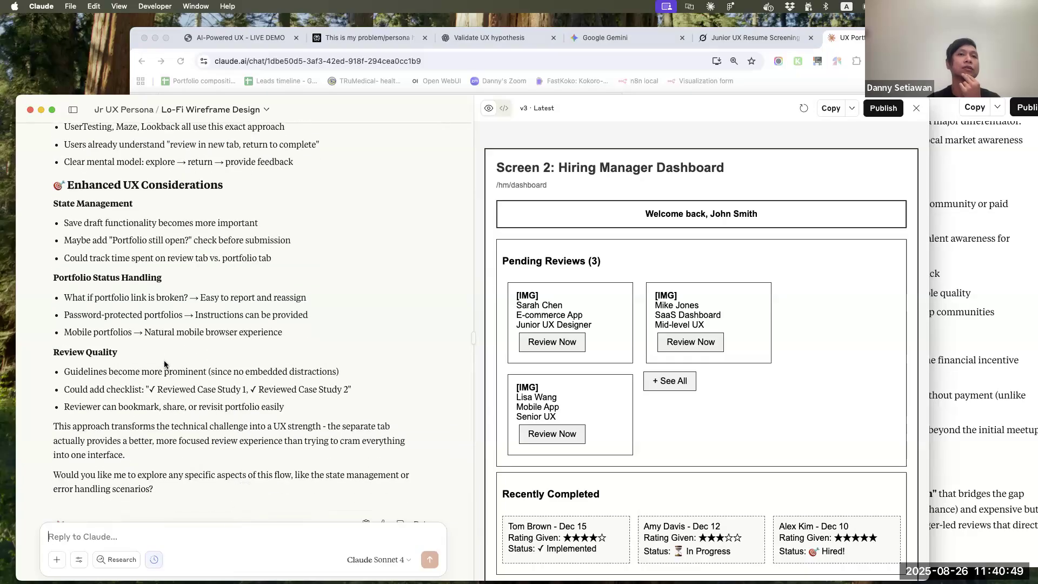
pyautogui.scroll(-1, 165, 364)
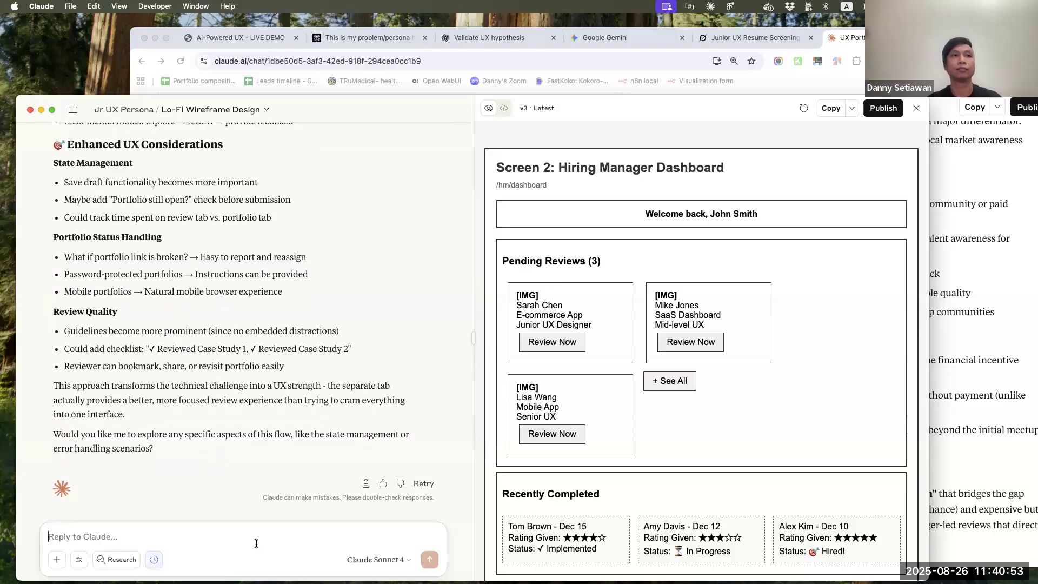
# Send the prompt "turn this into a clickable prototype so I can test the flow" in the wireframe chat
pyautogui.write('turn this in')
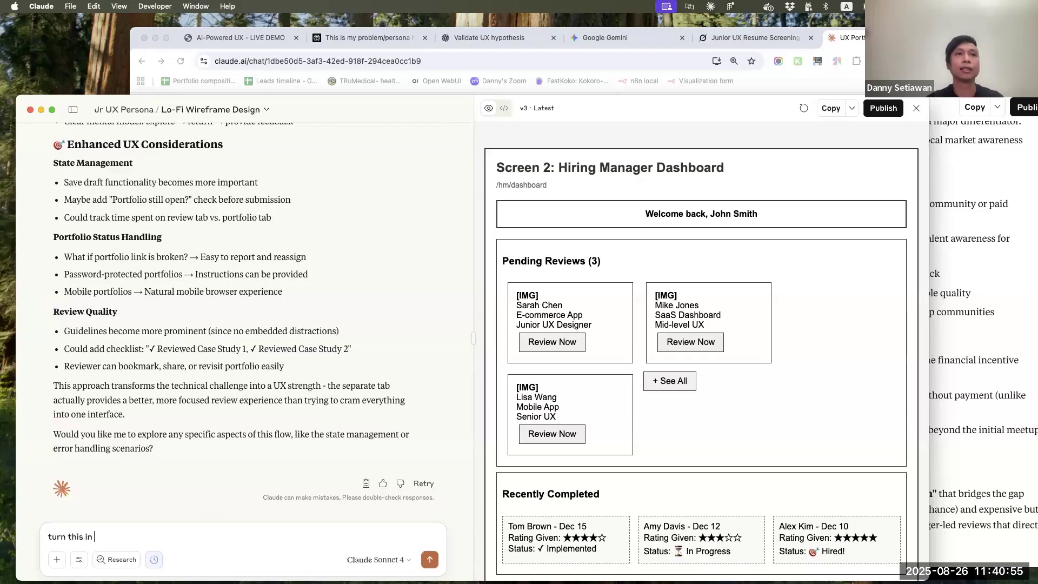
pyautogui.write('to a clicbable prototype')
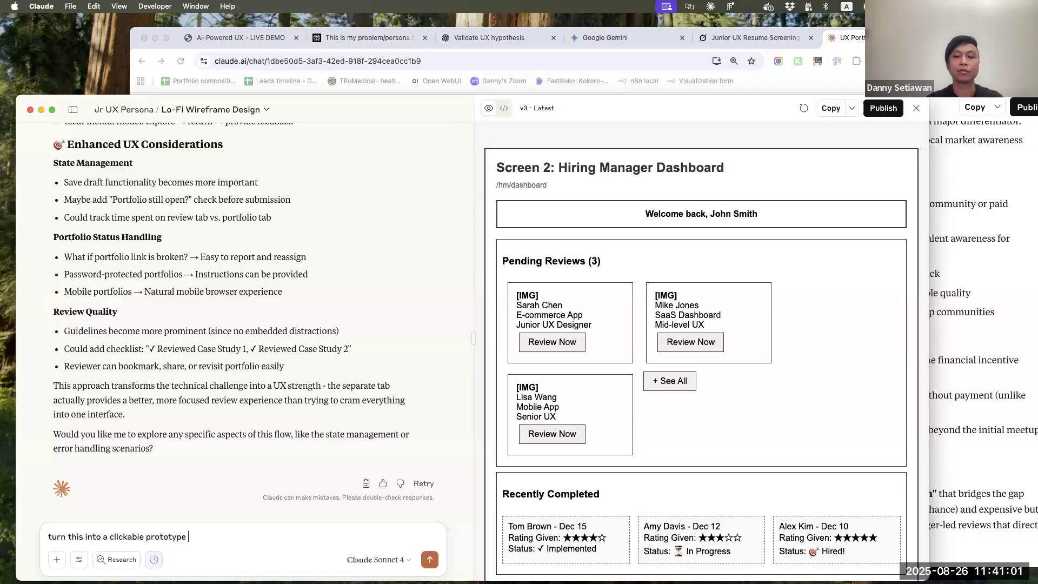
pyautogui.write(' so I can  test the flow')
pyautogui.press('Return')
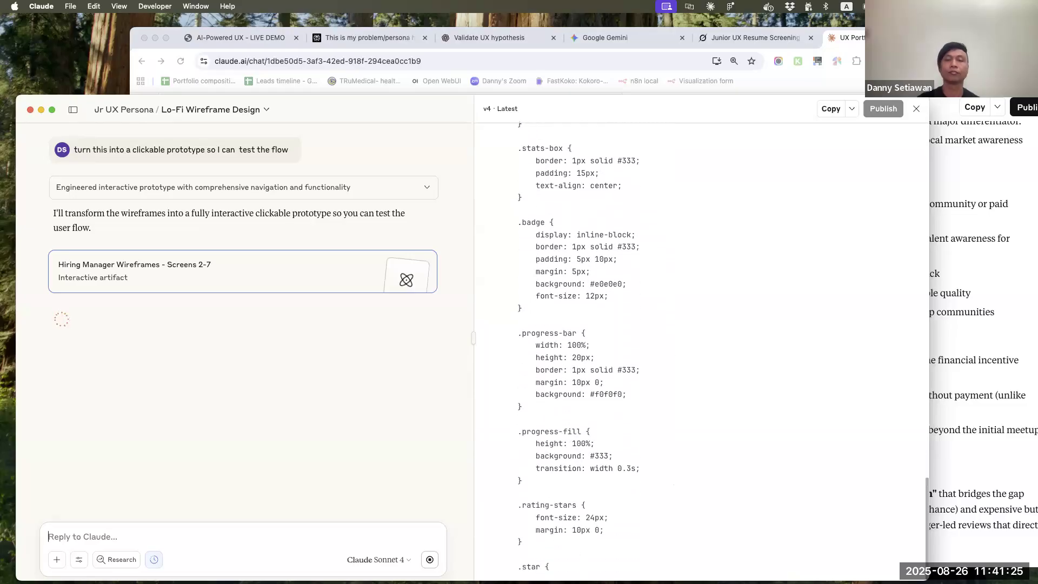
# Switch to Chrome and open dribbble.com in a new tab
pyautogui.click(1004, 262)
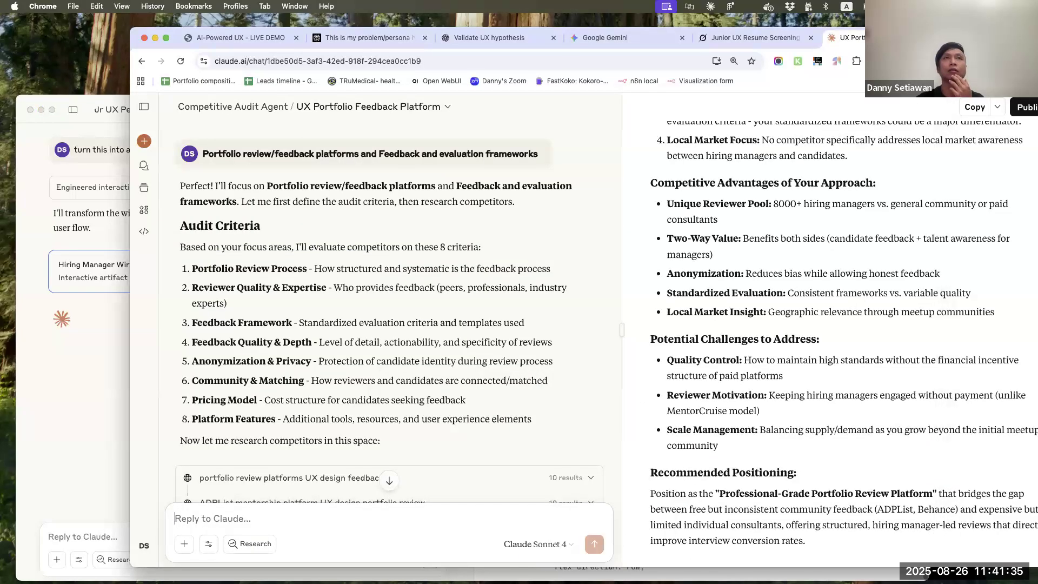
pyautogui.press('super+t')
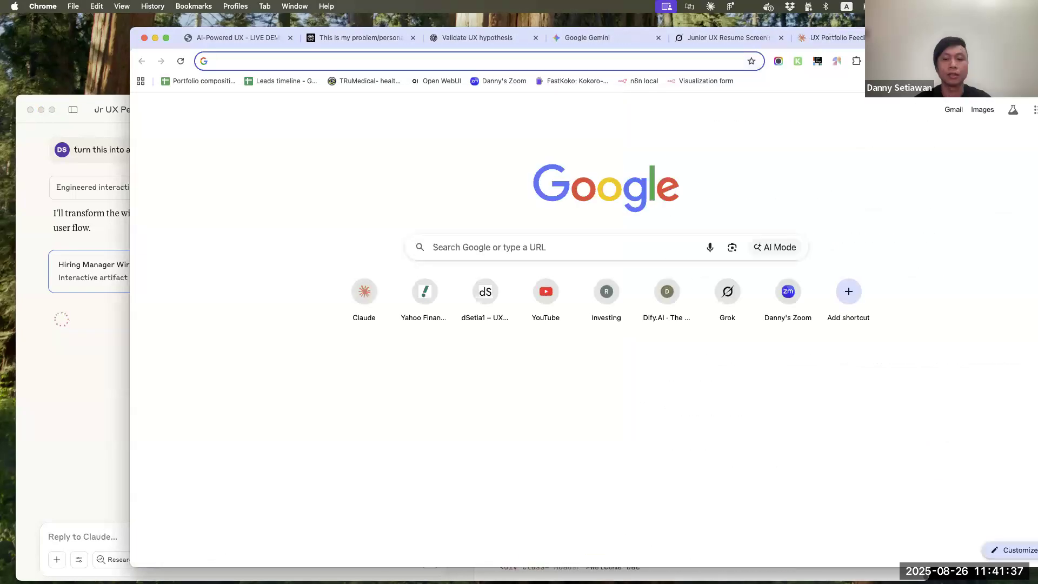
pyautogui.write('dribbb')
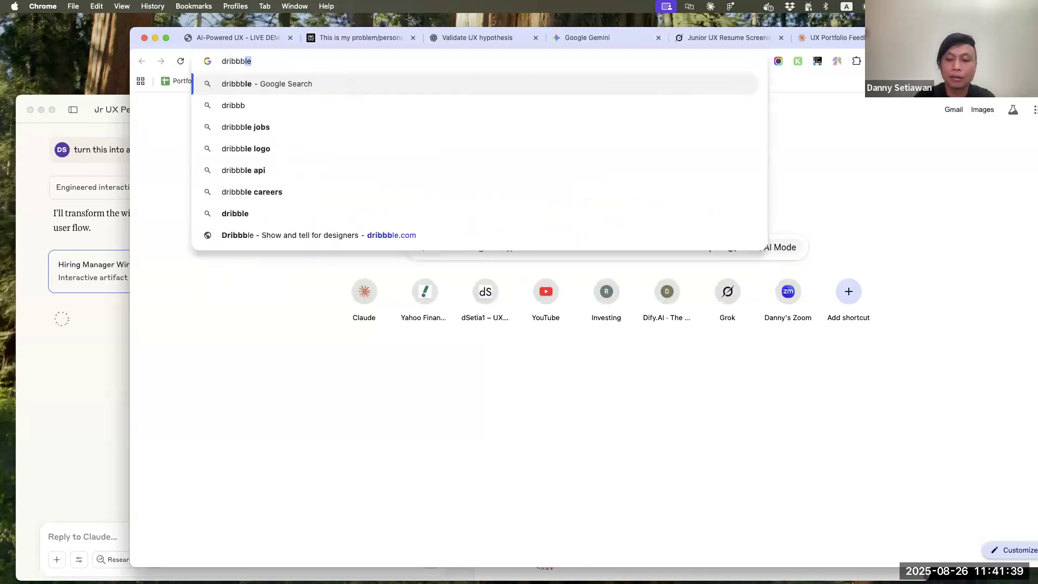
pyautogui.write('le.com')
pyautogui.press('Return')
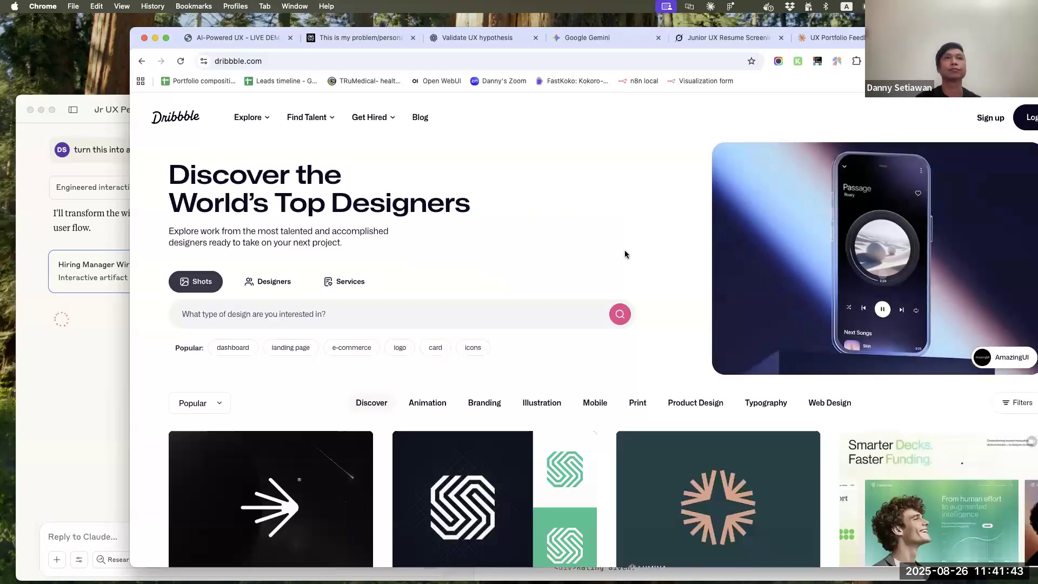
# Browse the popular shots on the Dribbble home page for visual design inspiration
pyautogui.click(264, 315)
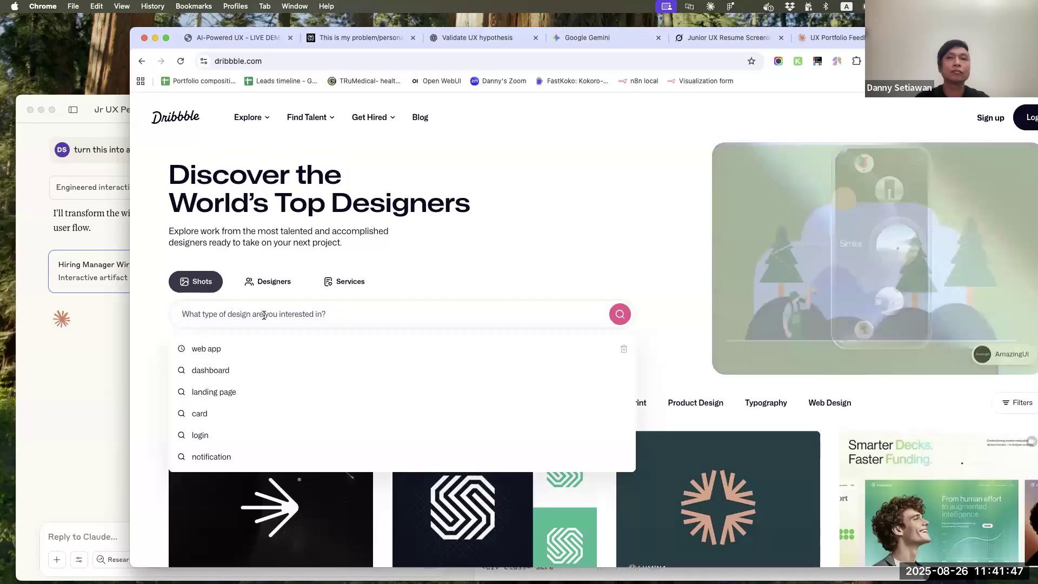
pyautogui.click(582, 247)
pyautogui.scroll(-5, 582, 248)
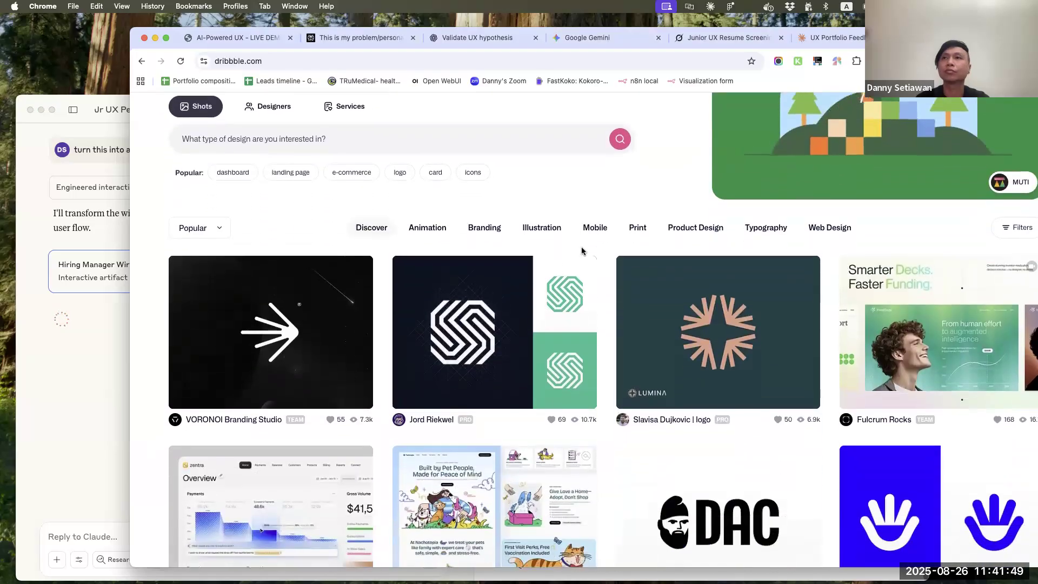
pyautogui.scroll(-5, 582, 251)
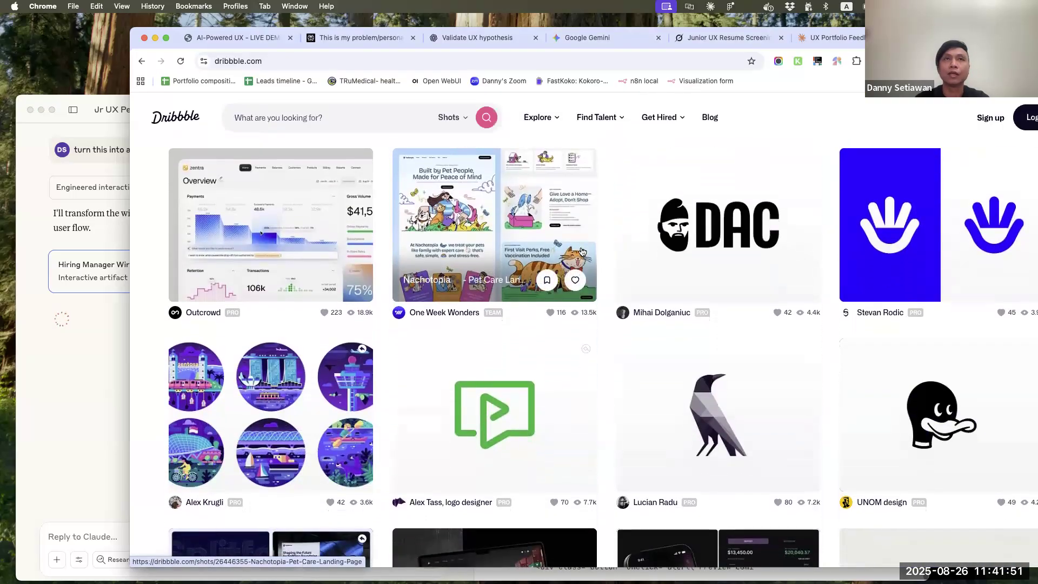
pyautogui.scroll(-5, 582, 251)
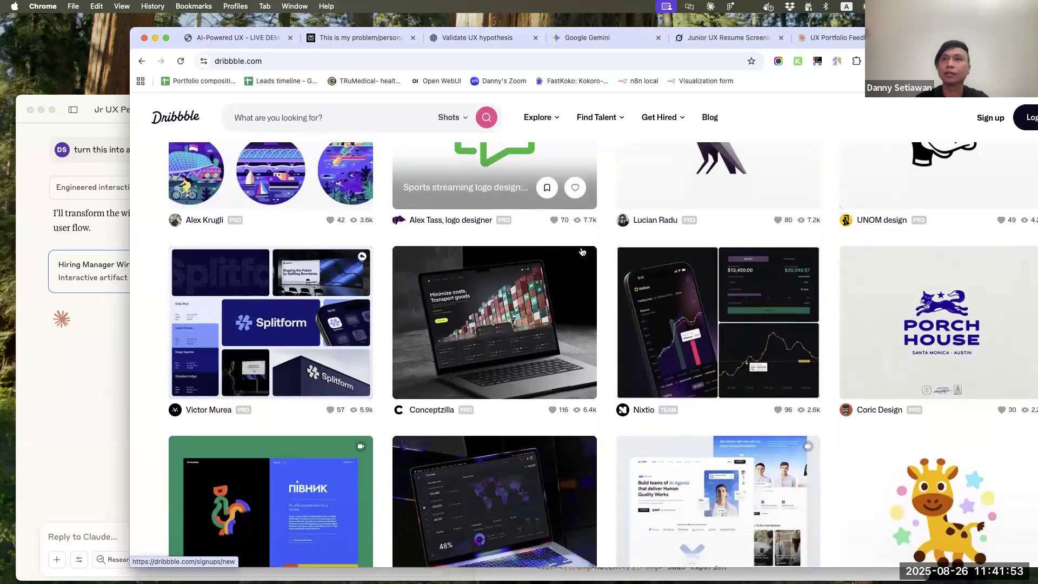
pyautogui.scroll(-6, 582, 251)
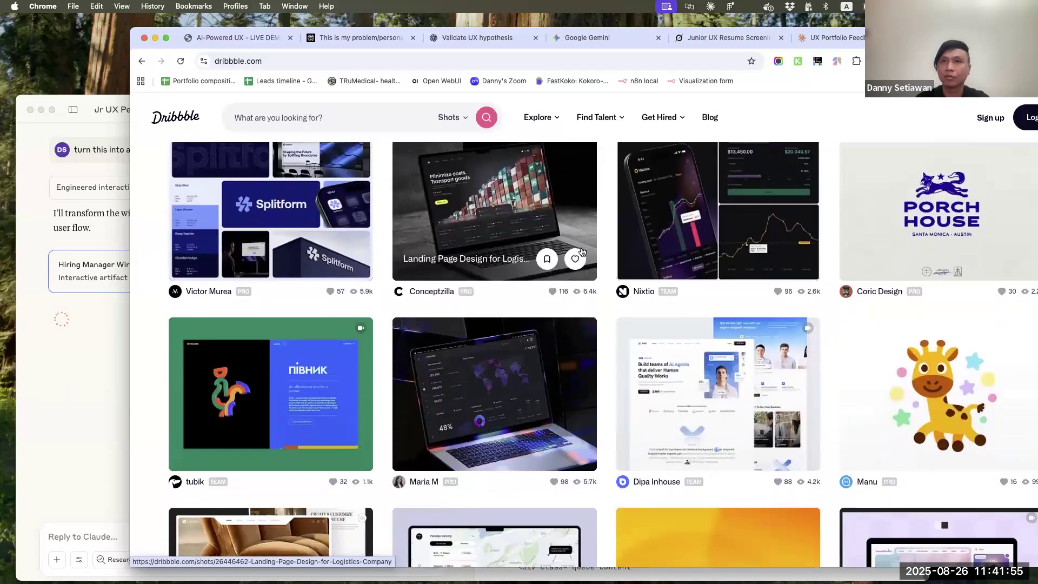
pyautogui.scroll(1, 582, 251)
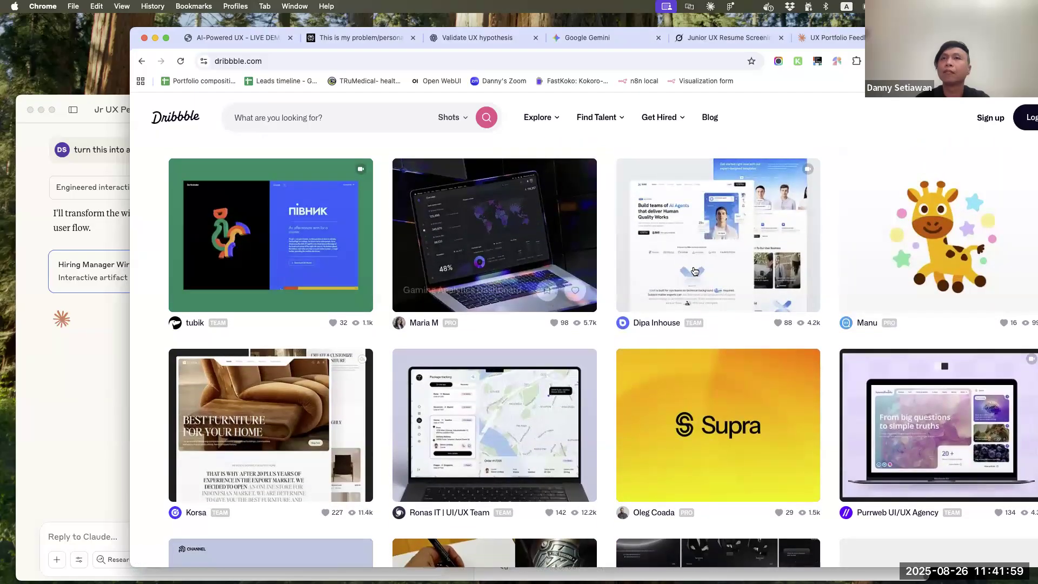
# Look through the remaining shots on the Dribbble home page down to the footer and return to the category filters
pyautogui.moveTo(696, 271)
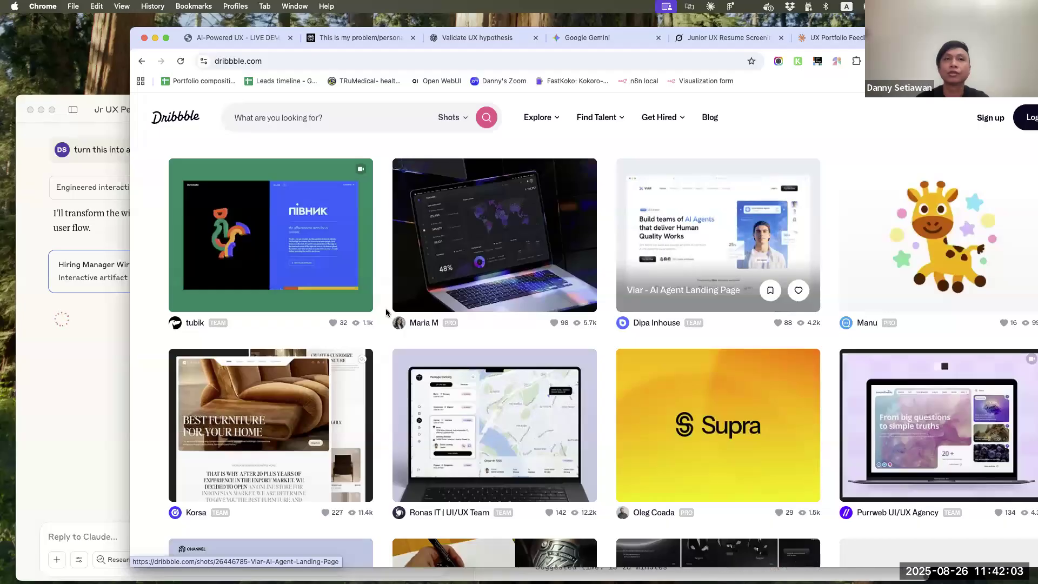
pyautogui.scroll(-2, 292, 371)
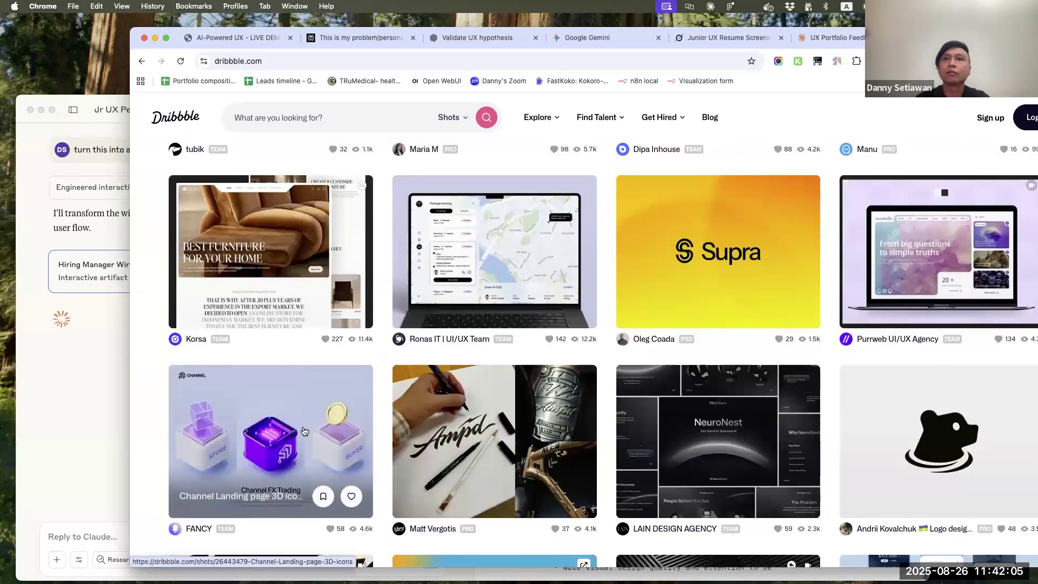
pyautogui.scroll(-5, 305, 424)
pyautogui.scroll(-6, 305, 430)
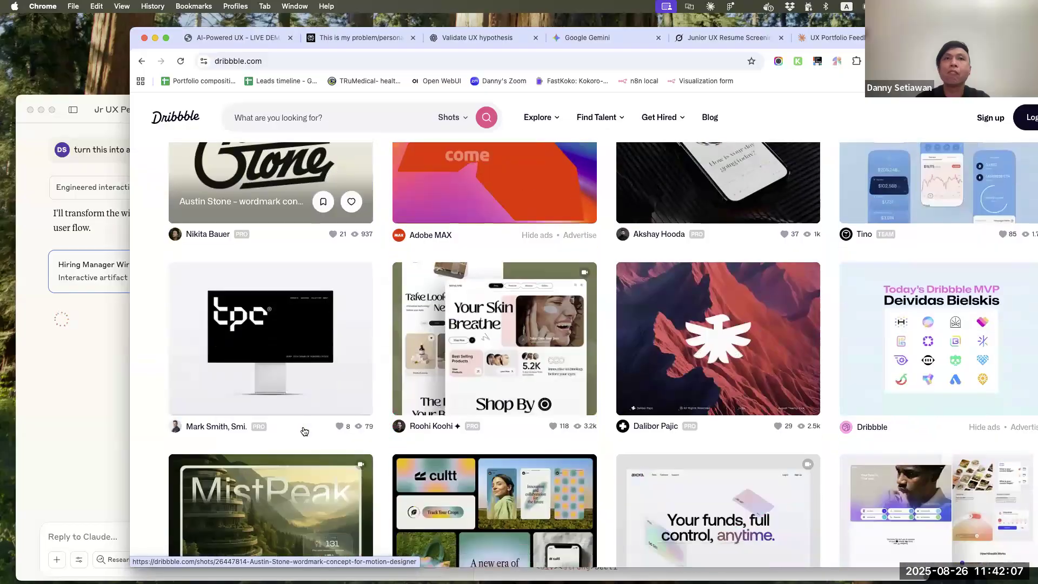
pyautogui.scroll(-2, 305, 430)
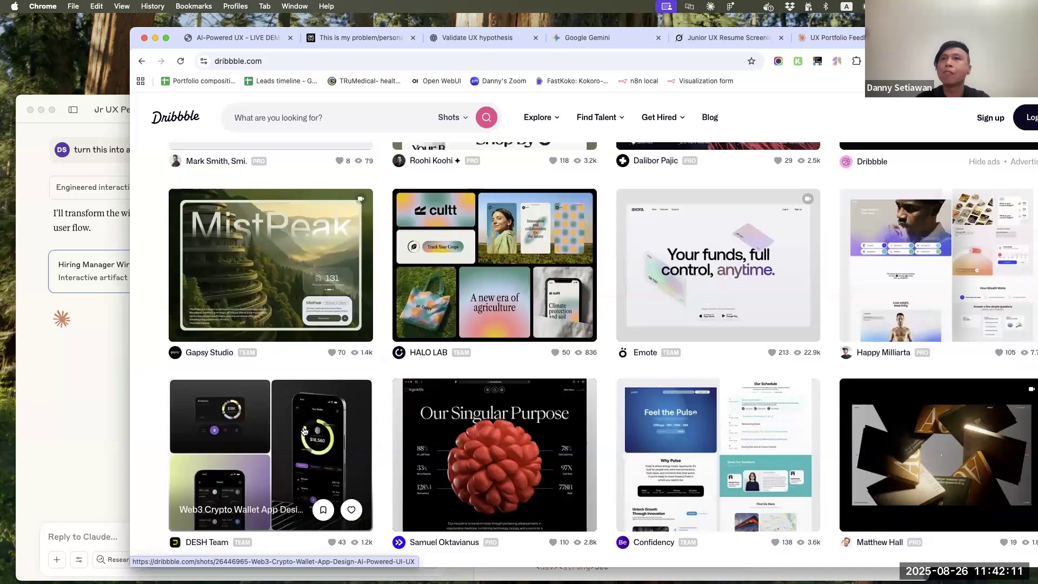
pyautogui.scroll(-4, 305, 431)
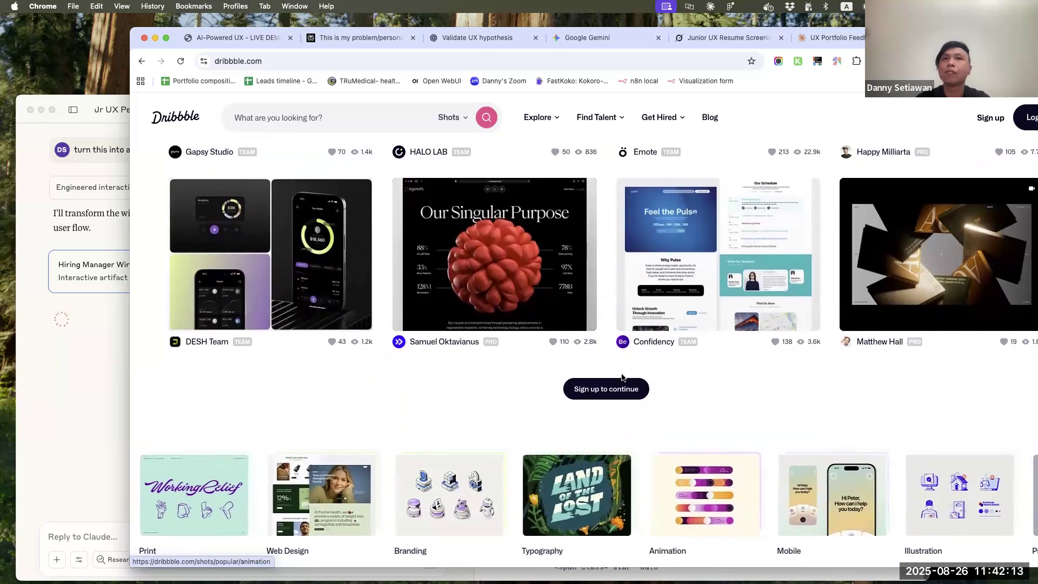
pyautogui.scroll(-2, 622, 378)
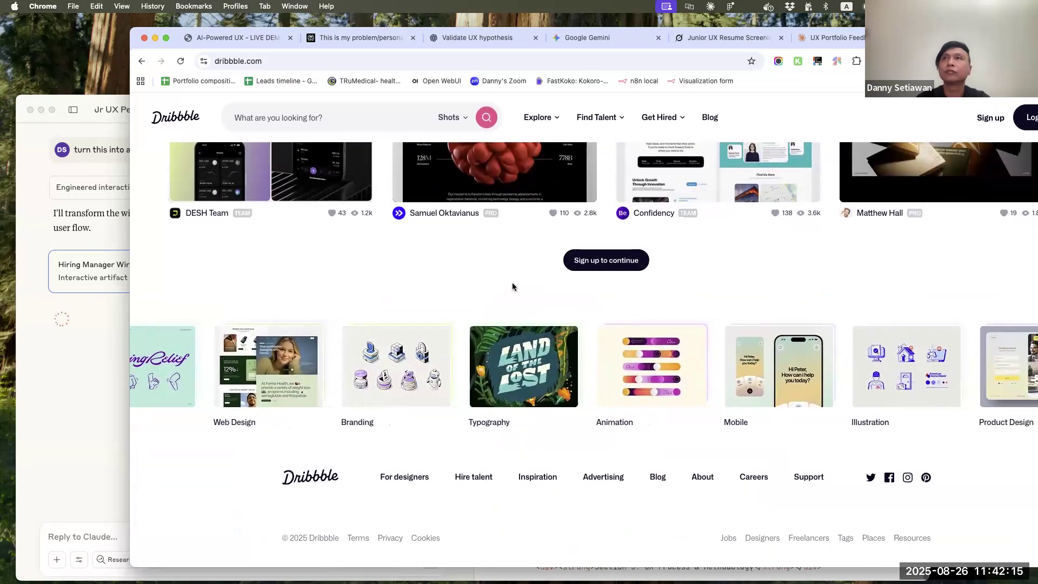
pyautogui.scroll(1, 515, 287)
pyautogui.scroll(1, 514, 288)
pyautogui.scroll(12, 514, 288)
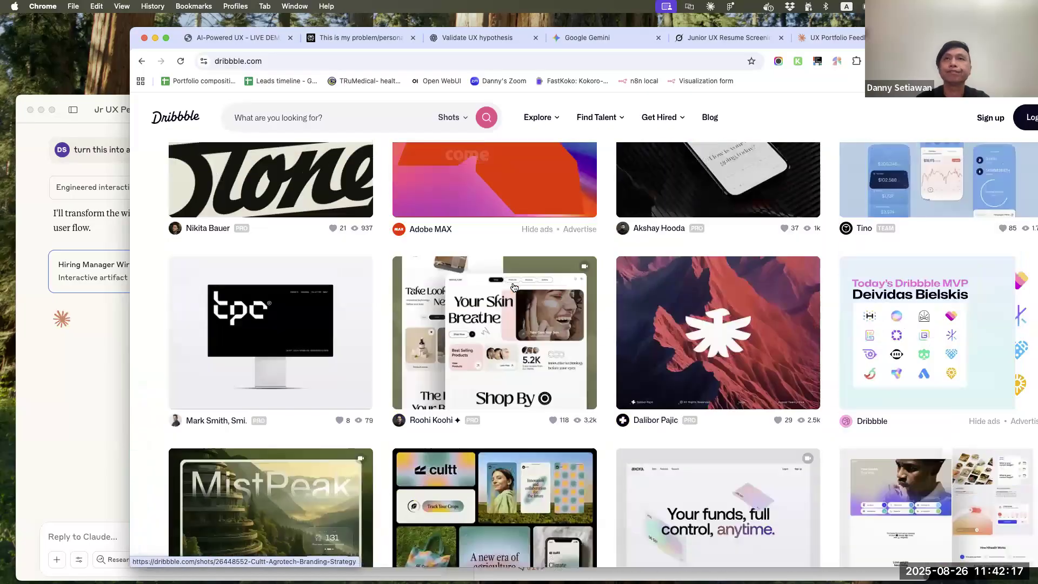
pyautogui.scroll(15, 515, 288)
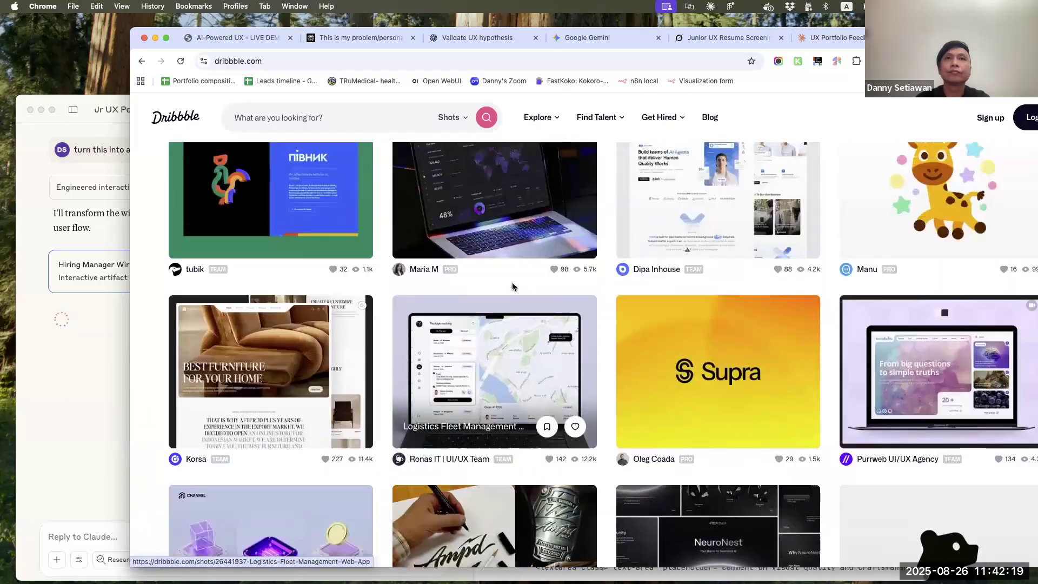
pyautogui.scroll(10, 514, 288)
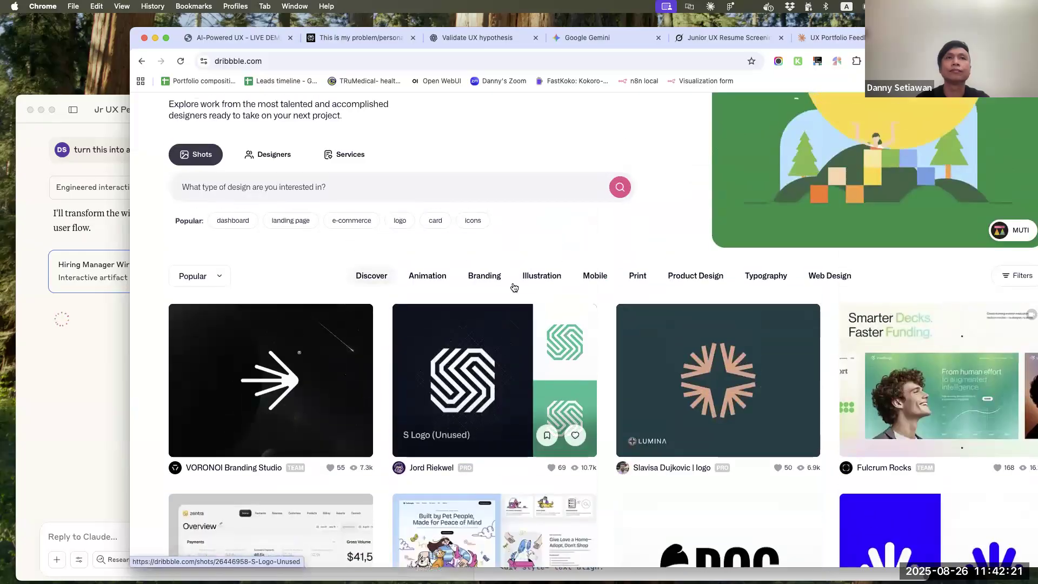
# Open the Bang & Olufsen website in a new tab through a Google search and accept all cookies
pyautogui.press('super+t')
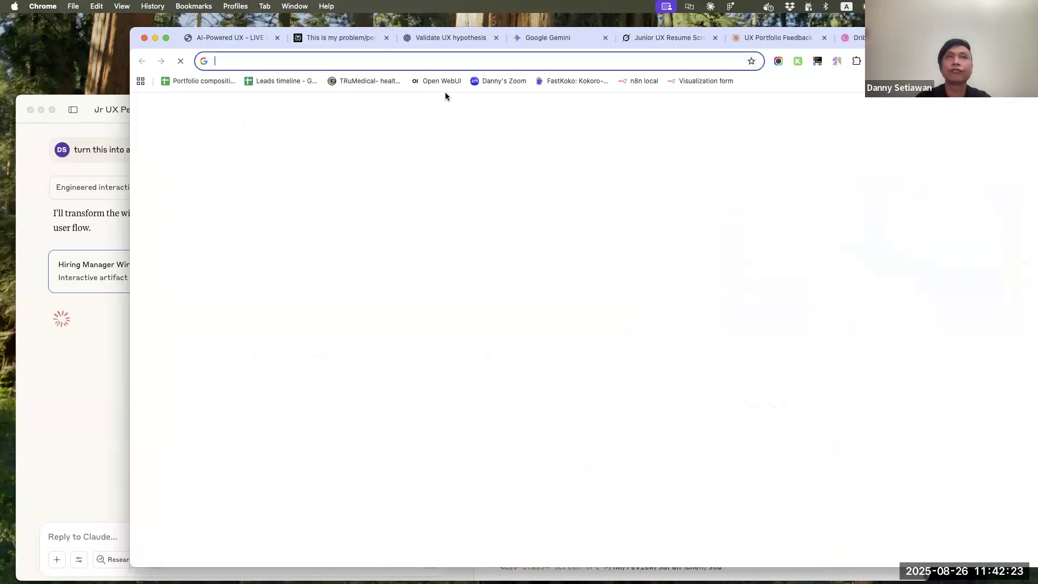
pyautogui.write('bang')
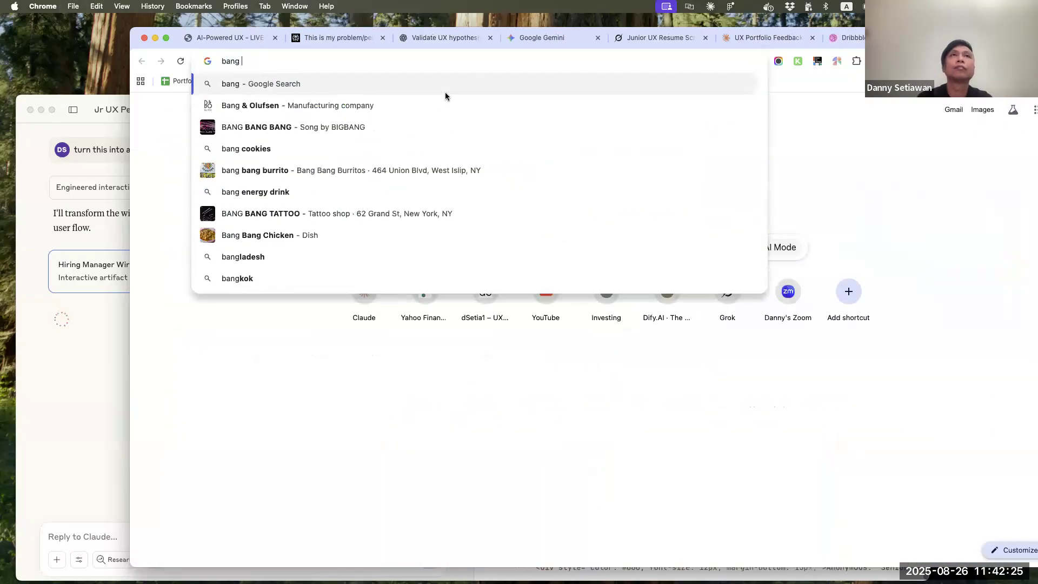
pyautogui.click(443, 99)
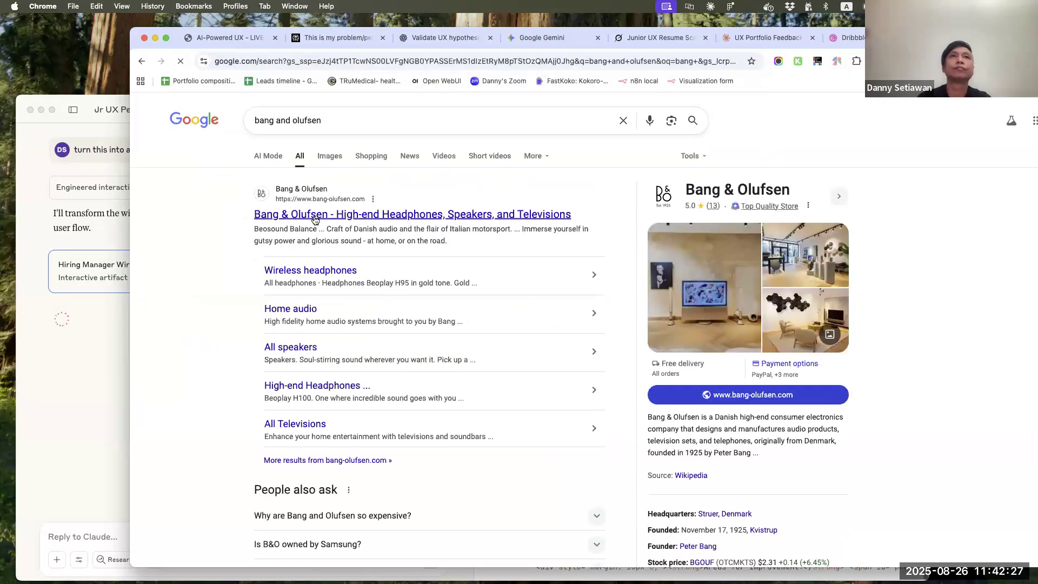
pyautogui.click(314, 214)
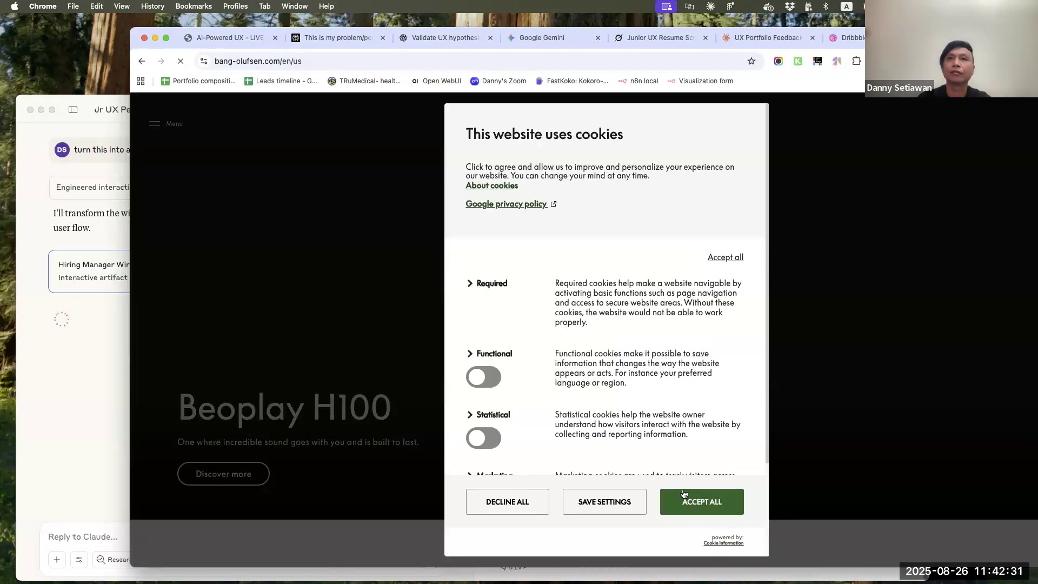
pyautogui.click(700, 502)
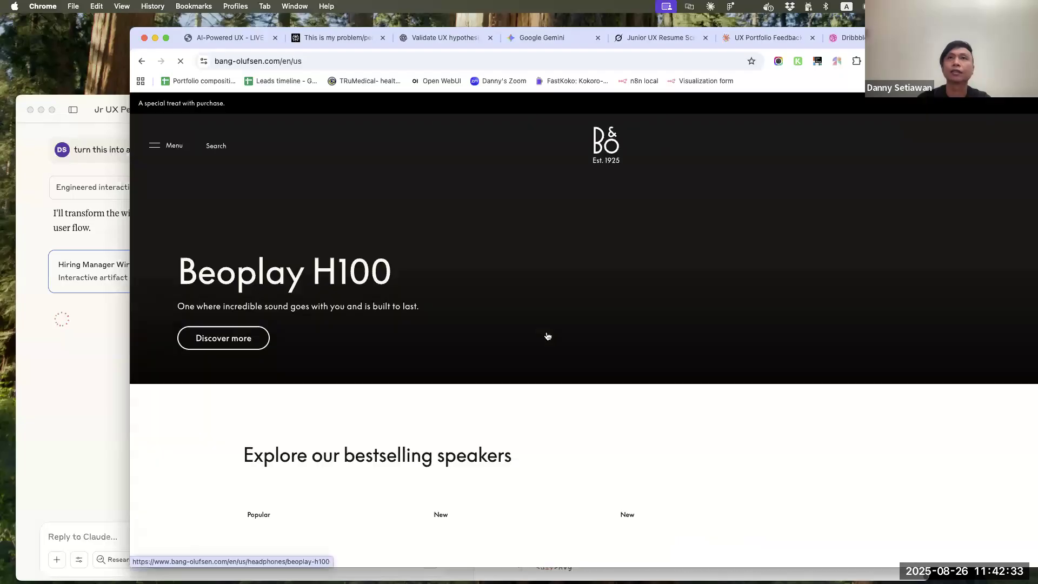
# Examine the visual style of the Bang & Olufsen home page from the hero banner to the newsletter form
pyautogui.scroll(-5, 546, 335)
pyautogui.scroll(6, 549, 335)
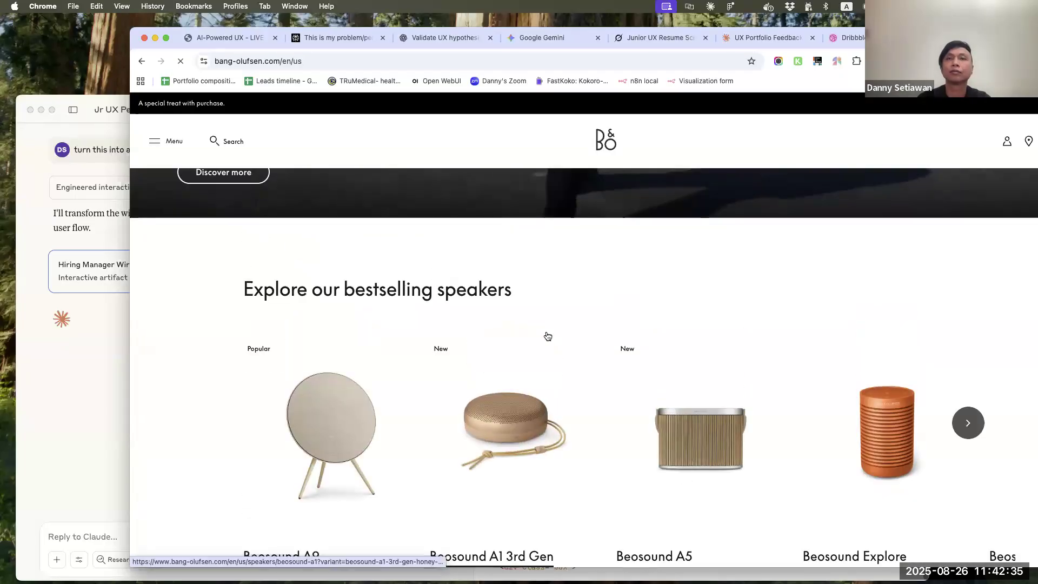
pyautogui.scroll(-5, 549, 335)
pyautogui.scroll(-10, 547, 335)
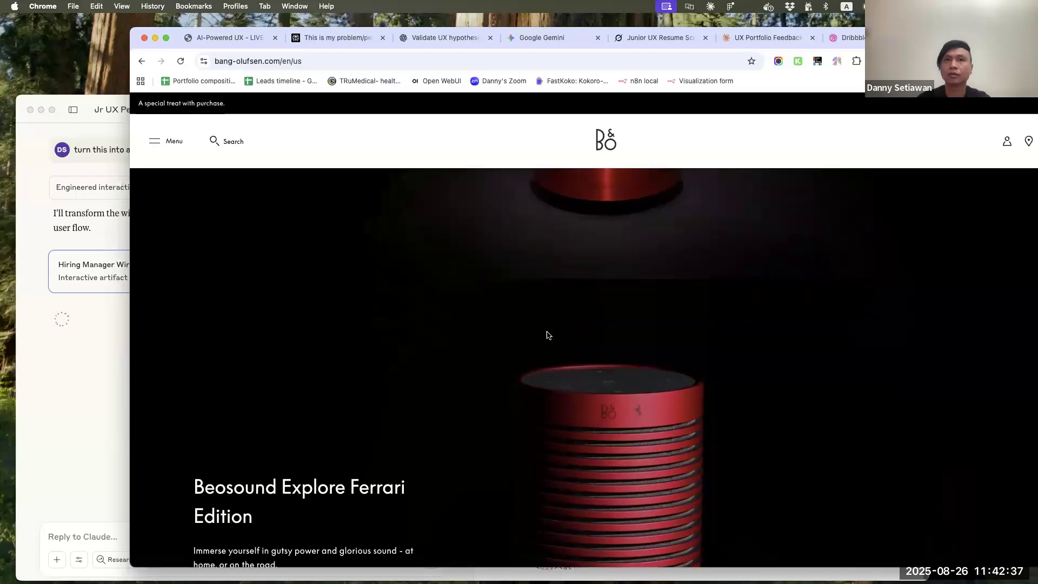
pyautogui.scroll(-12, 547, 336)
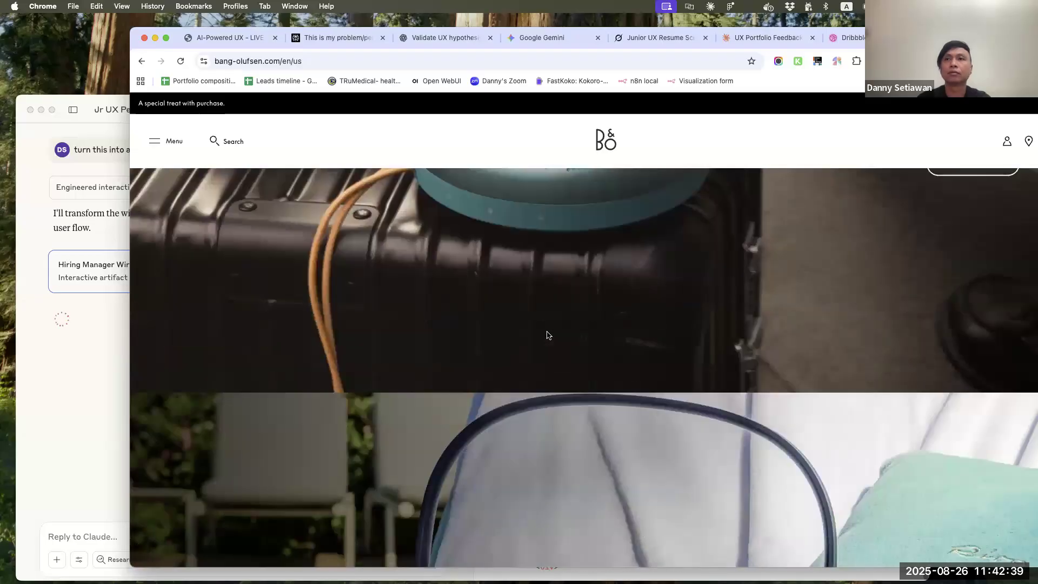
pyautogui.scroll(-10, 547, 335)
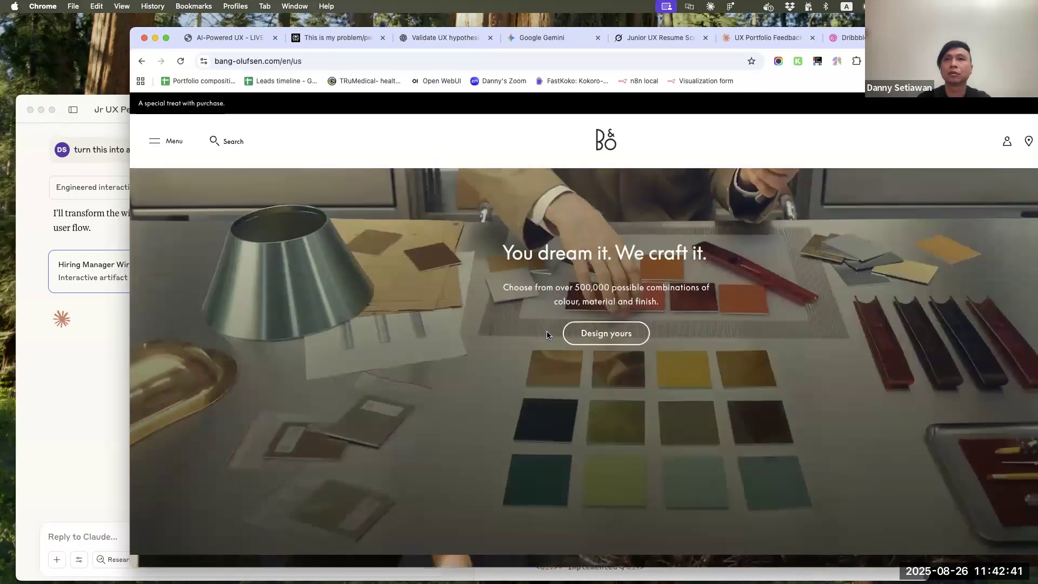
pyautogui.scroll(-8, 546, 335)
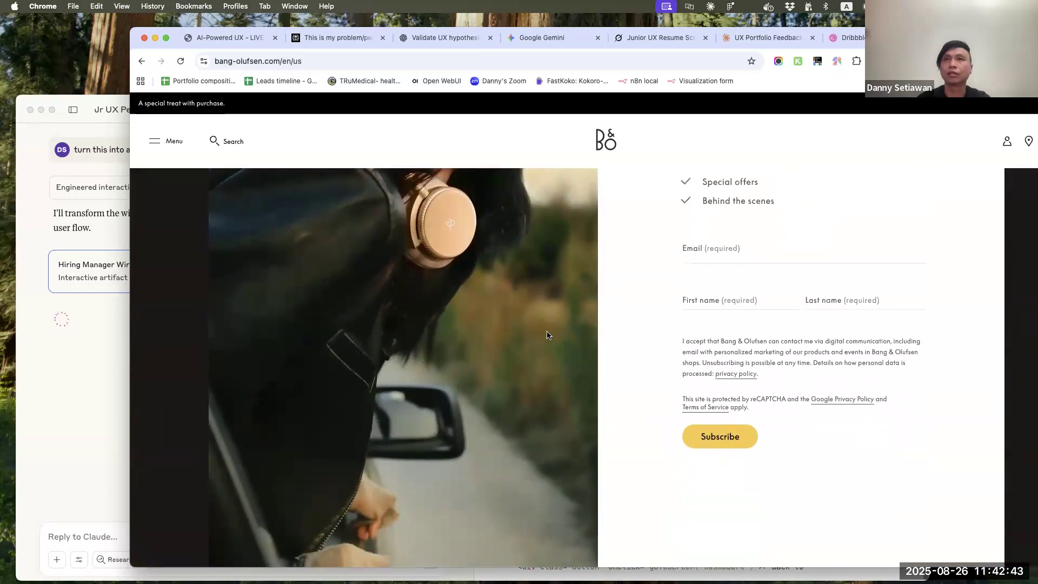
pyautogui.scroll(20, 546, 335)
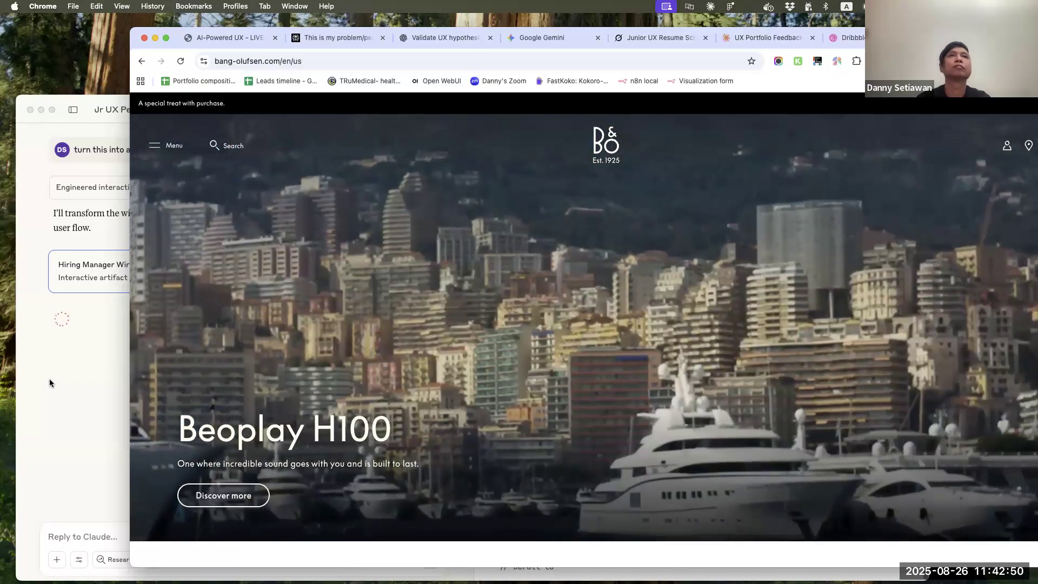
# Switch to Claude and advance the prototype from the hiring manager dashboard to the assignment queue, accepting a portfolio review there
pyautogui.click(50, 383)
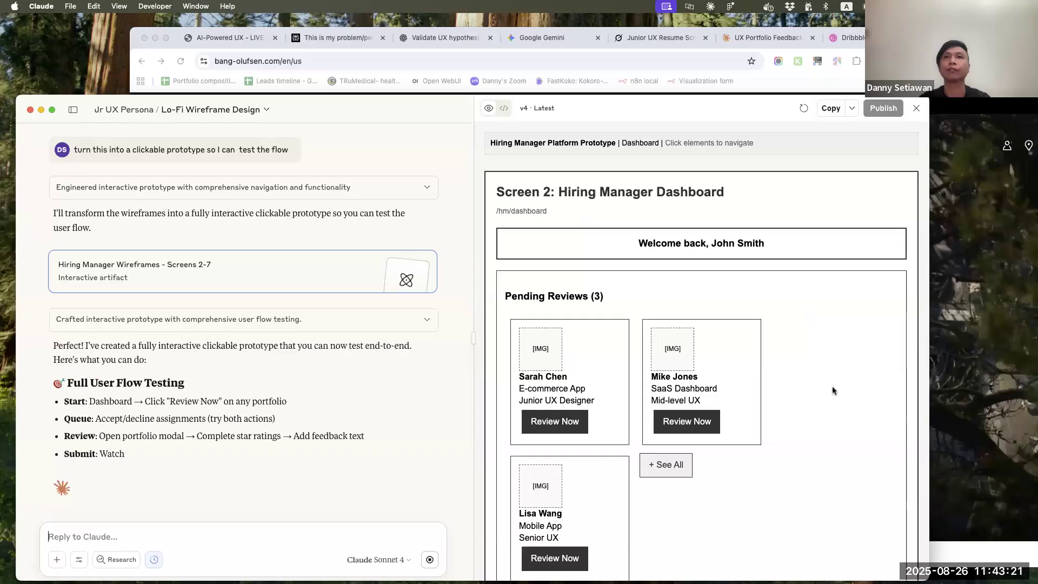
pyautogui.scroll(-2, 832, 386)
pyautogui.click(553, 292)
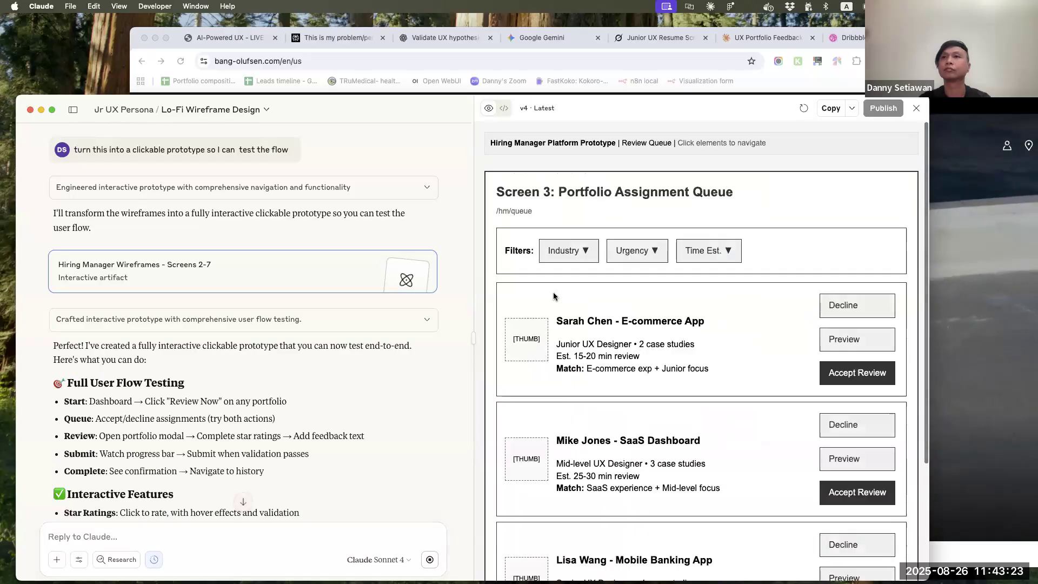
pyautogui.scroll(-2, 757, 351)
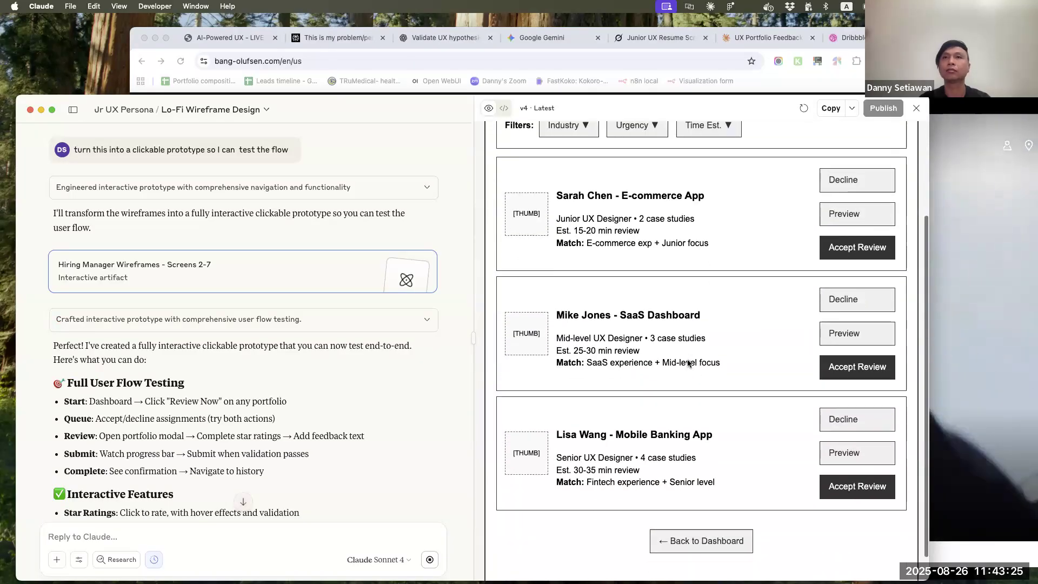
pyautogui.click(852, 350)
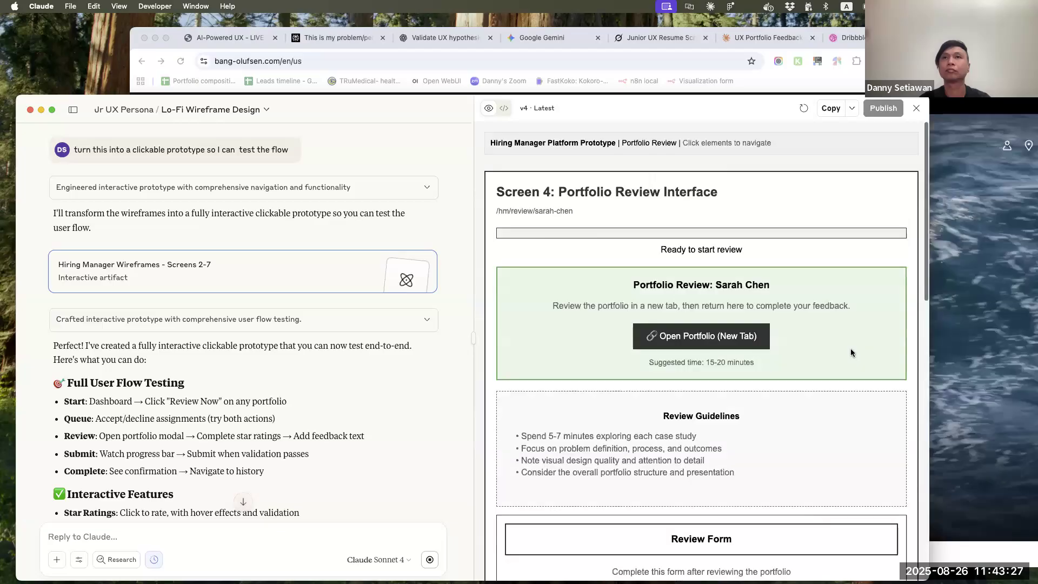
# Examine the Portfolio Review Interface screen, from the portfolio link and review guidelines to the five form sections and submit controls
pyautogui.scroll(-8, 852, 352)
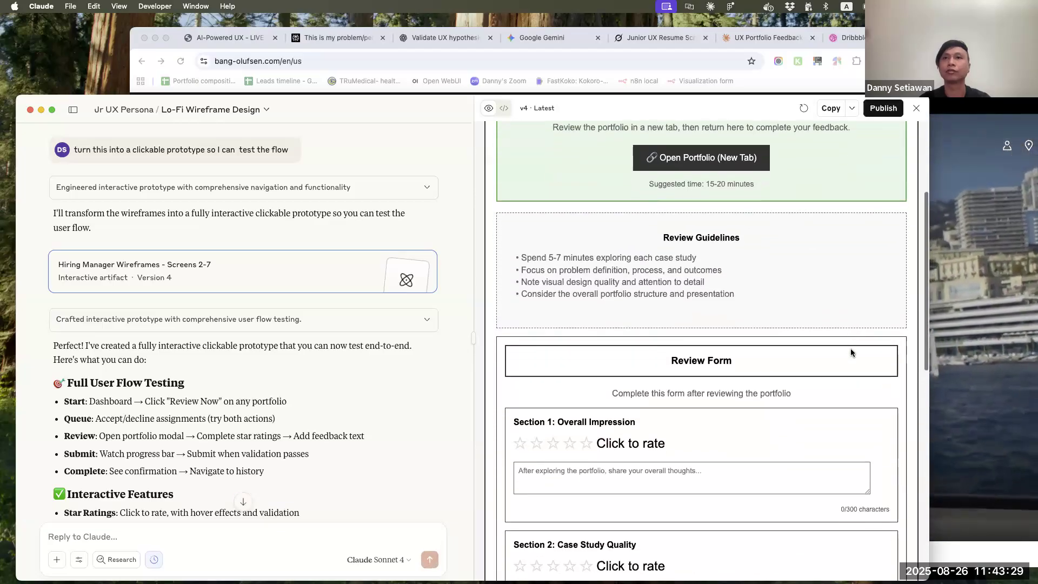
pyautogui.scroll(-4, 851, 352)
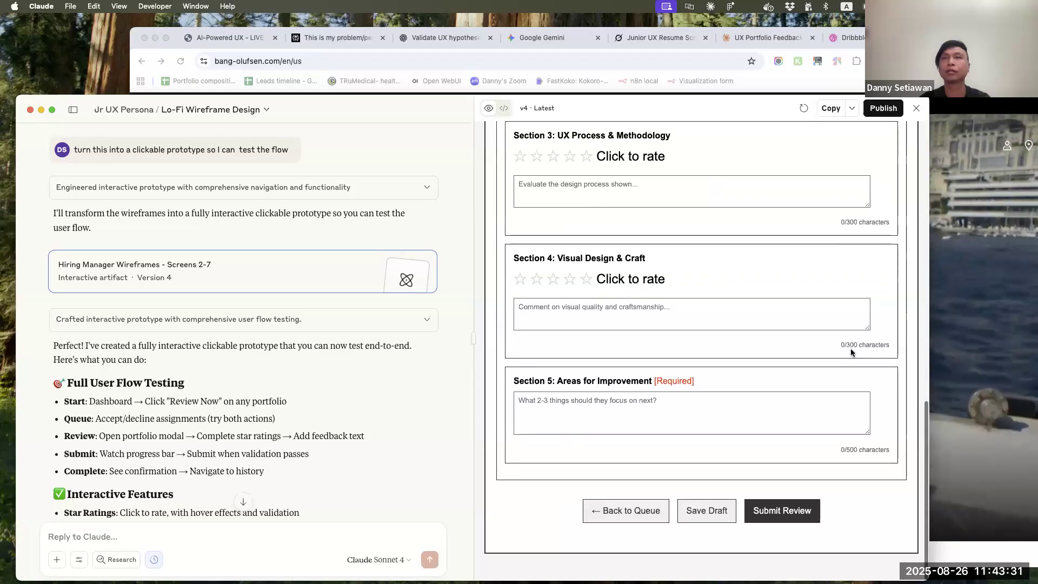
pyautogui.scroll(8, 852, 352)
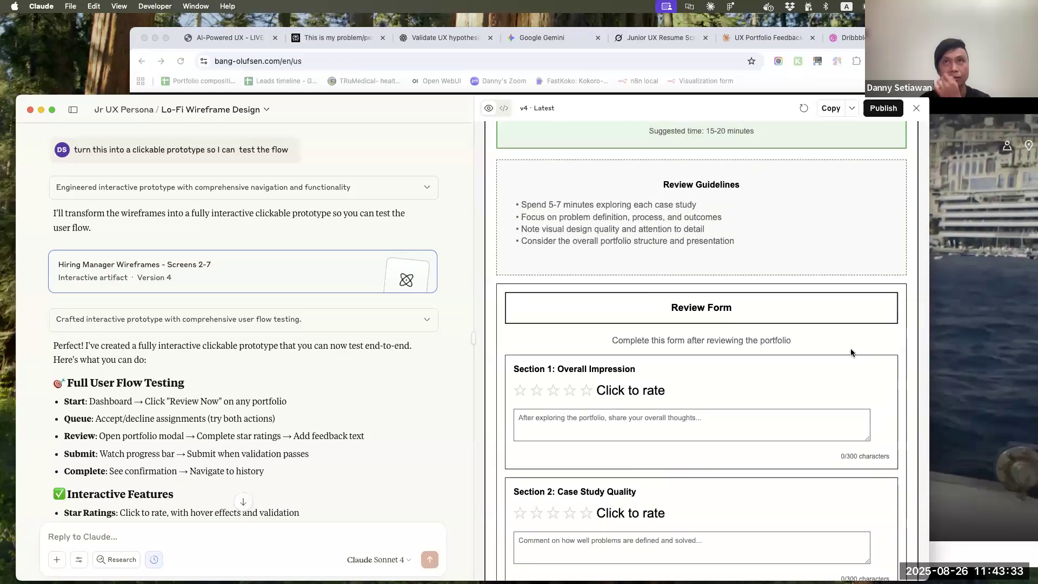
pyautogui.scroll(4, 851, 352)
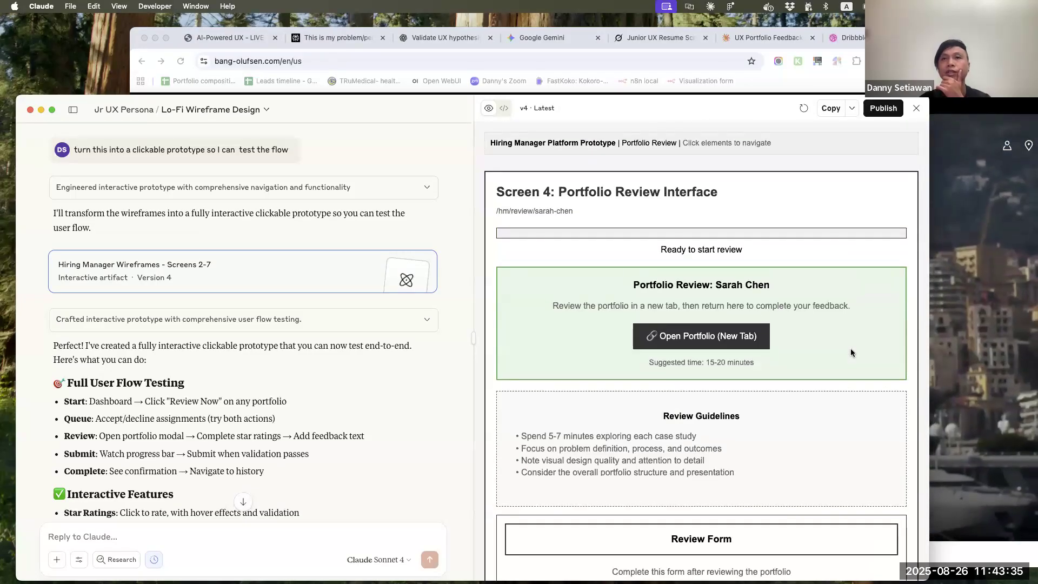
pyautogui.scroll(-12, 851, 352)
pyautogui.scroll(6, 851, 353)
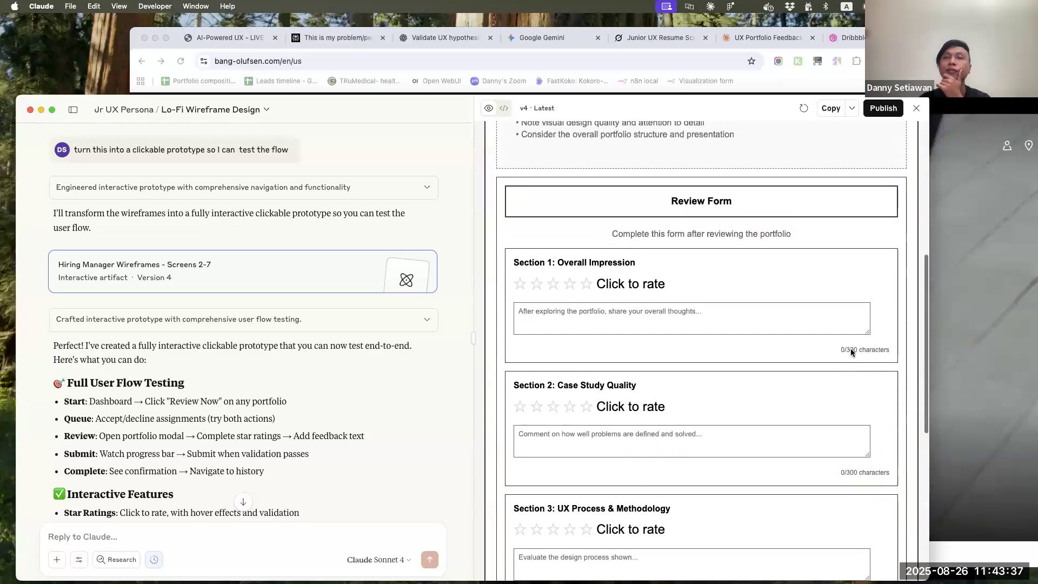
pyautogui.scroll(-8, 851, 352)
pyautogui.scroll(15, 851, 352)
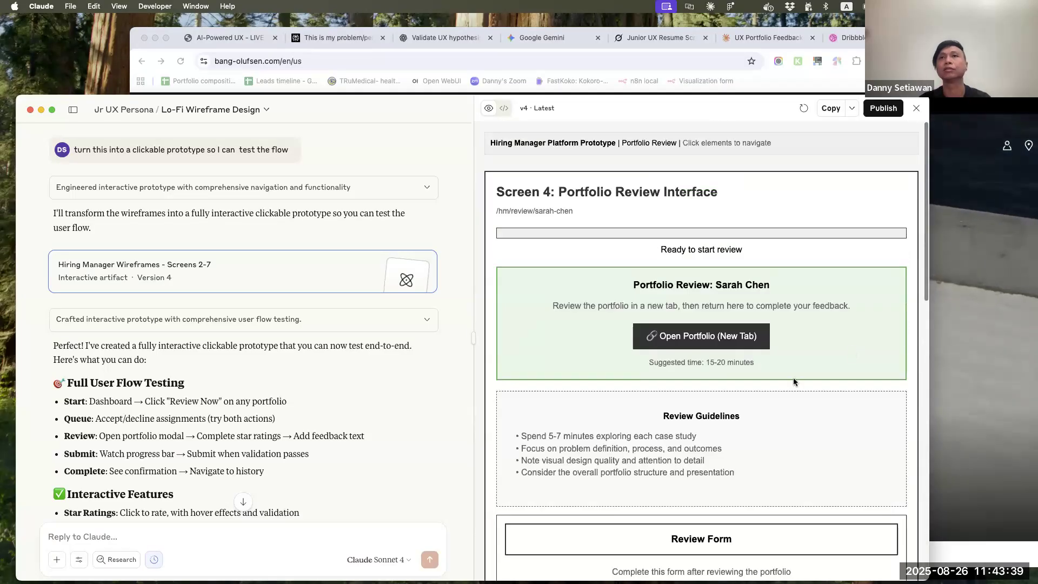
# Test the prototype's open-portfolio action and continue with the review
pyautogui.click(681, 334)
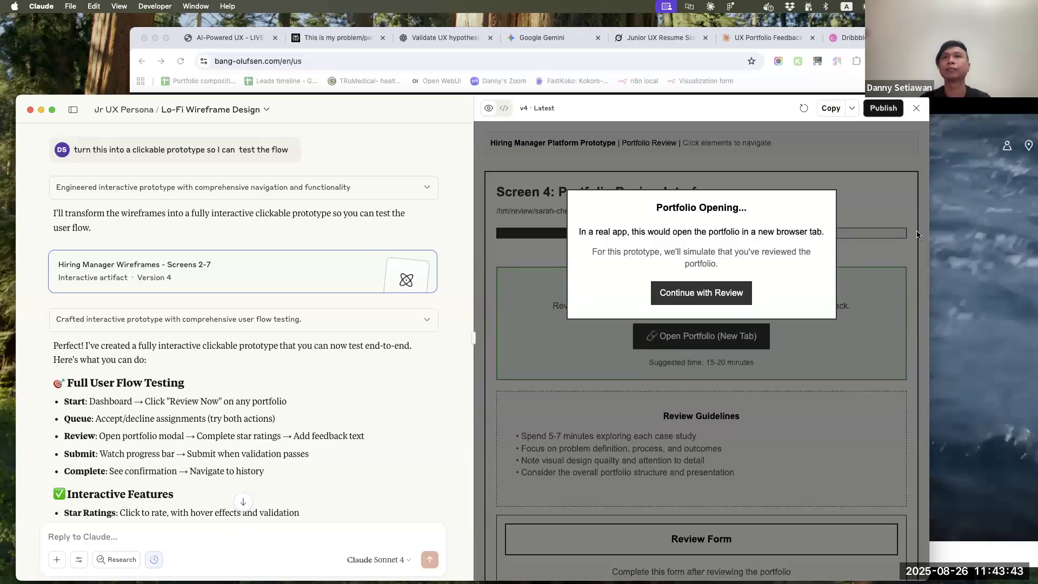
pyautogui.click(734, 292)
# In the review form, rate Overall Impression 5 stars with the comment "asdadasda" and Case Study Quality 4 stars
pyautogui.scroll(-6, 738, 399)
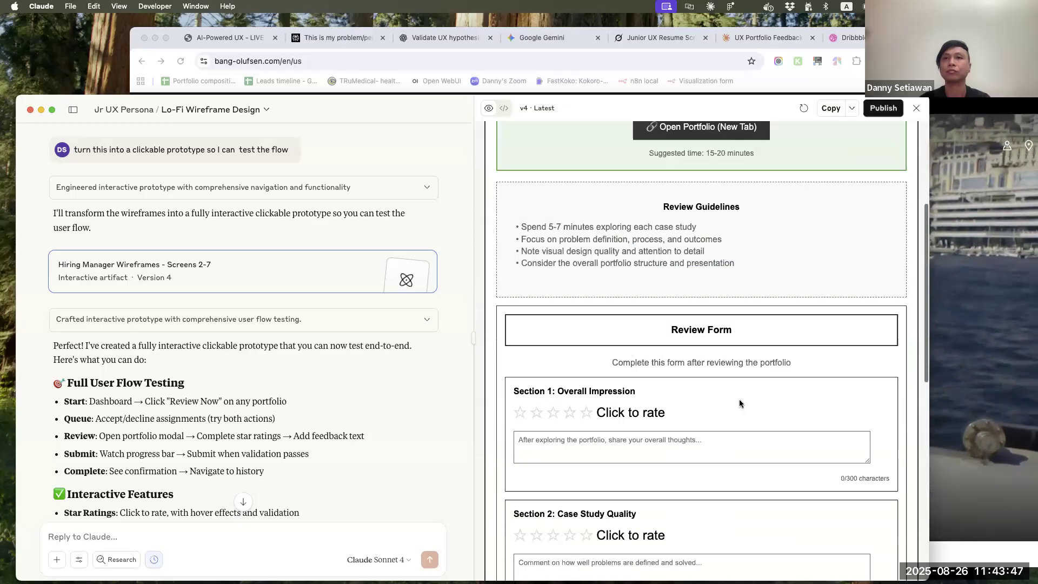
pyautogui.click(623, 345)
pyautogui.click(587, 320)
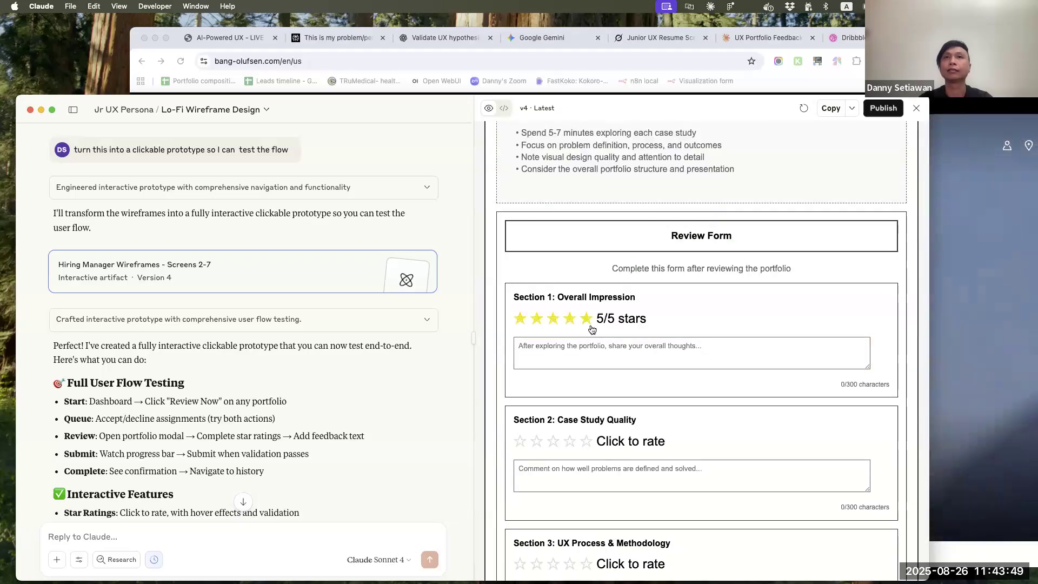
pyautogui.click(609, 346)
pyautogui.write('asdadasda')
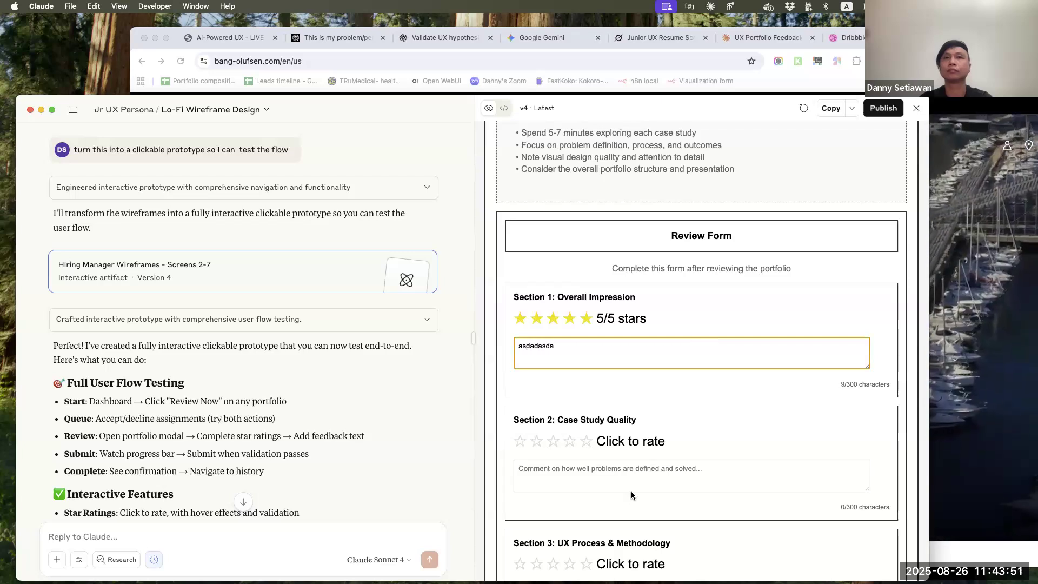
pyautogui.click(584, 461)
pyautogui.click(570, 441)
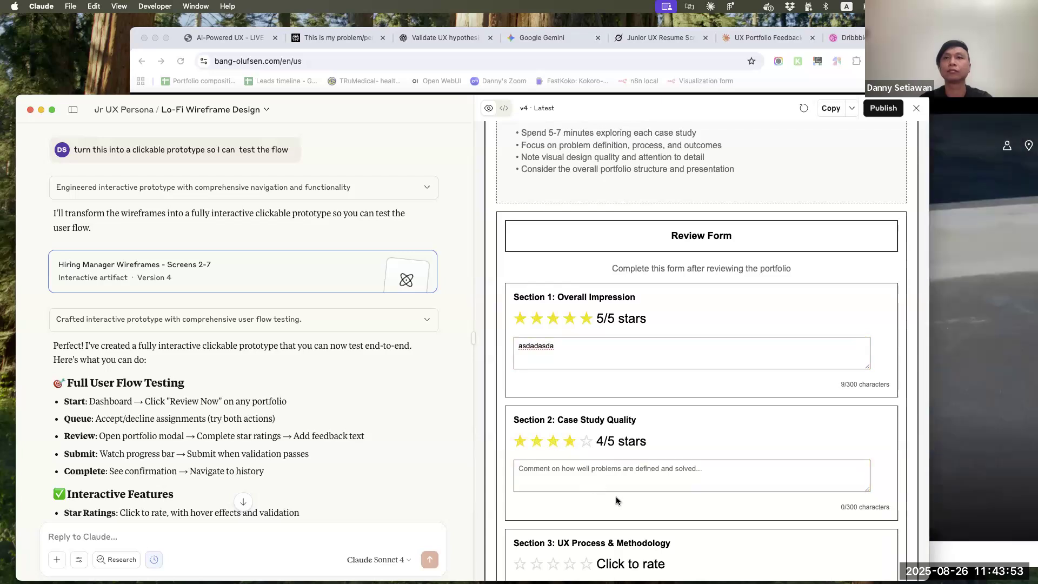
# Rate UX Process & Methodology and Visual Design & Craft 5 stars each, and enter "asad" under Areas for Improvement
pyautogui.scroll(-8, 617, 501)
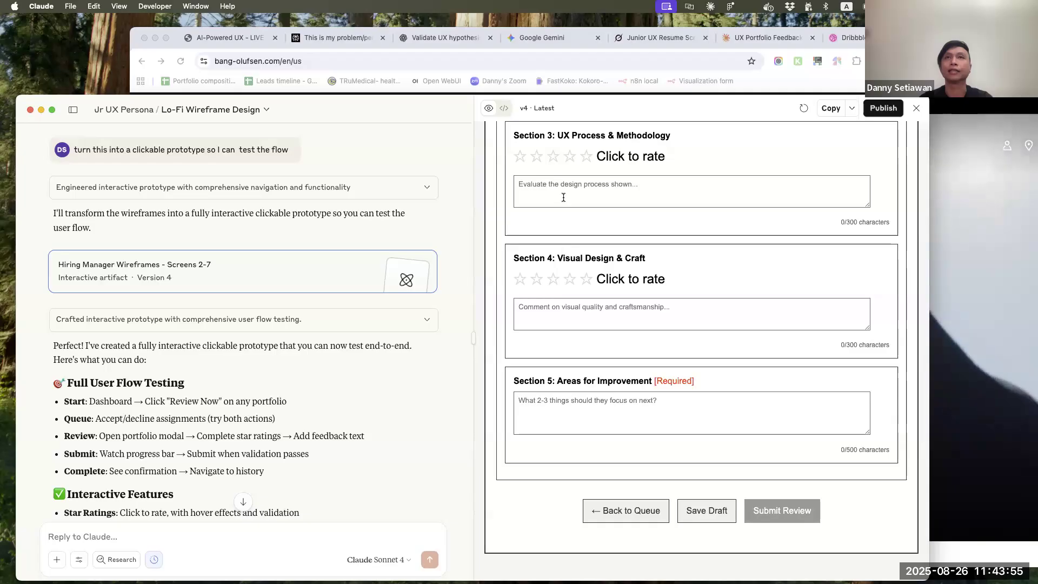
pyautogui.scroll(8, 563, 197)
pyautogui.scroll(-5, 590, 334)
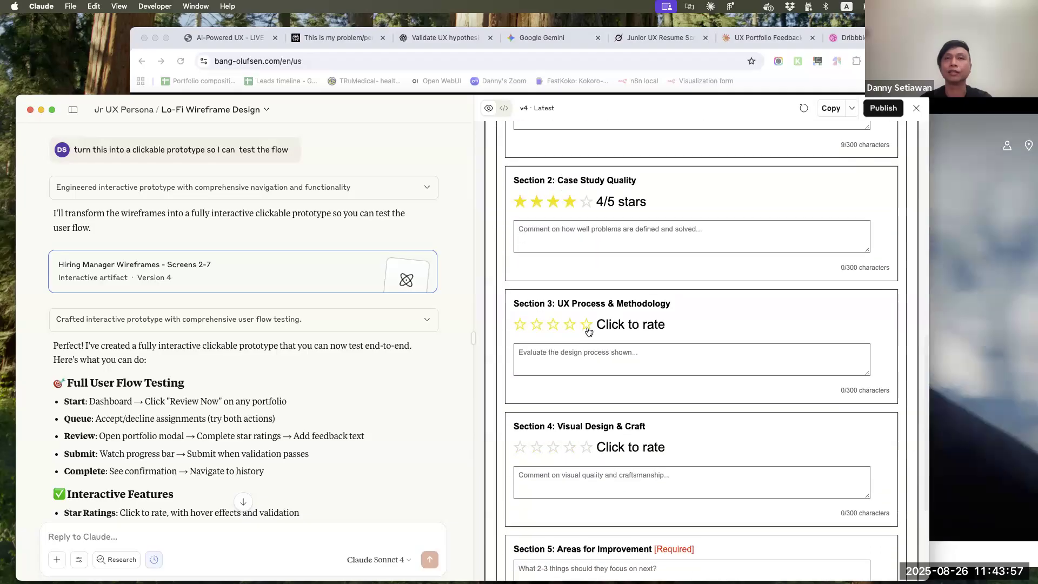
pyautogui.click(587, 325)
pyautogui.click(588, 448)
pyautogui.scroll(-3, 601, 414)
pyautogui.click(597, 409)
pyautogui.write('asad')
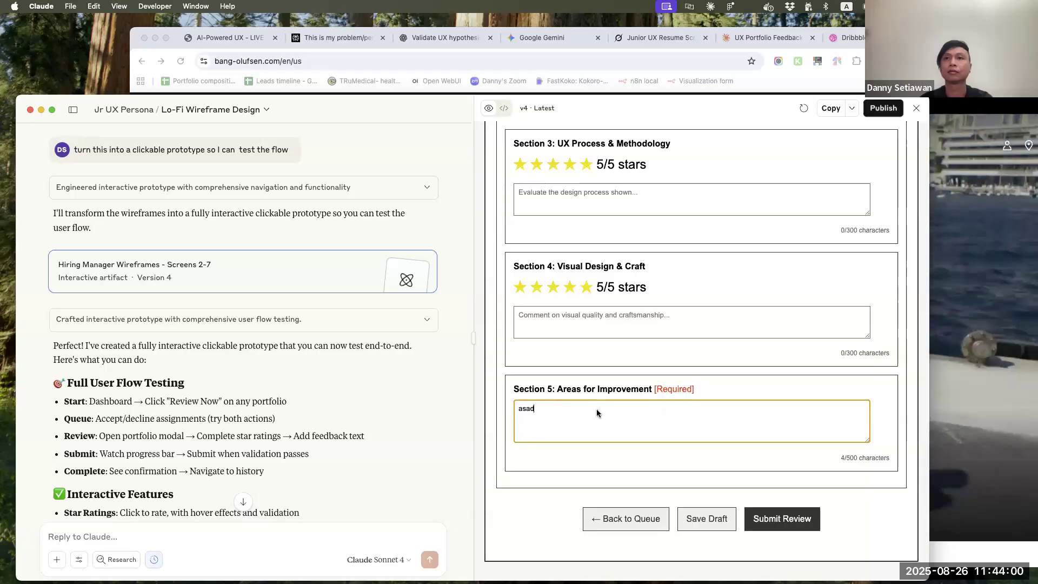
# Submit the completed portfolio review and return from its confirmation screen to the hiring manager dashboard
pyautogui.click(793, 514)
pyautogui.scroll(-2, 791, 515)
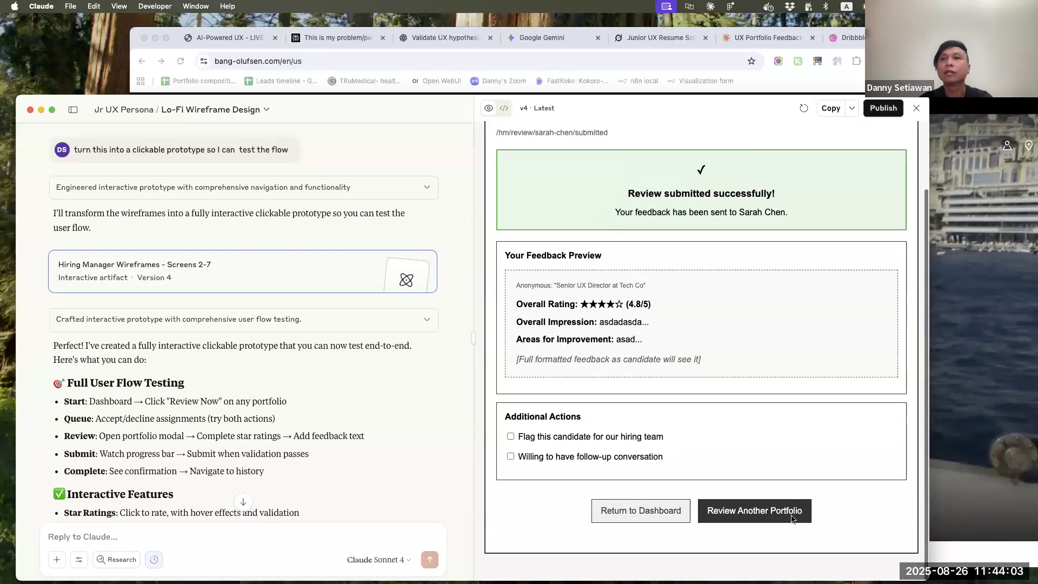
pyautogui.click(662, 514)
pyautogui.scroll(-5, 661, 514)
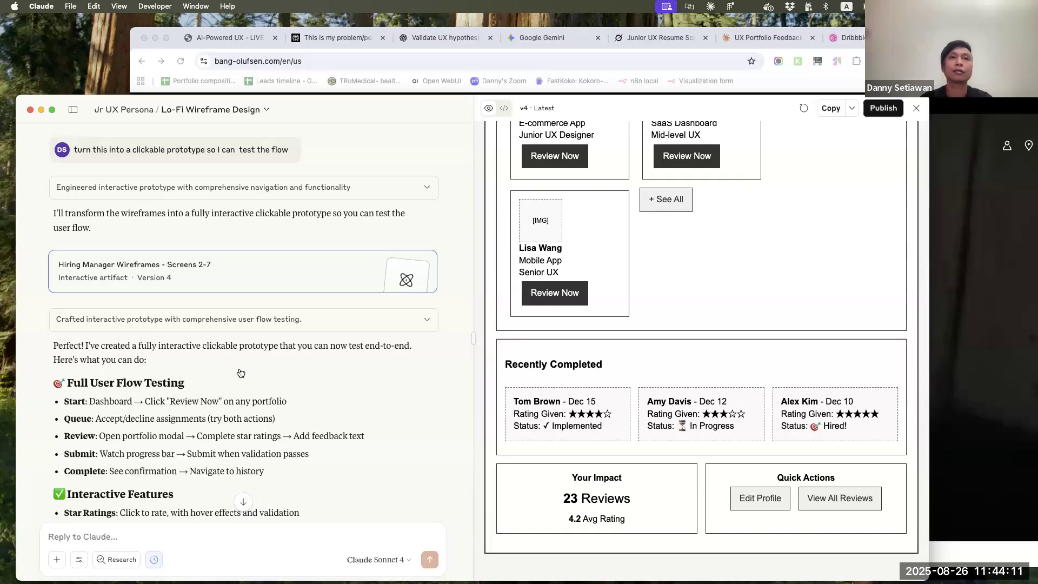
pyautogui.scroll(-10, 241, 373)
pyautogui.scroll(5, 751, 355)
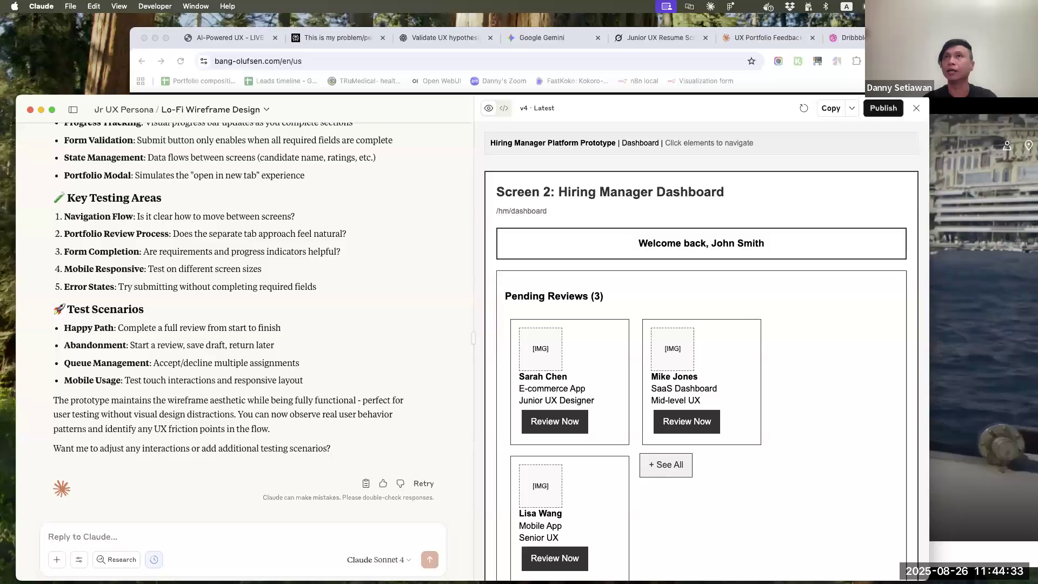
# Switch to Chrome and open lovable.dev in place of the Dribbble page
pyautogui.click(850, 38)
pyautogui.click(533, 64)
pyautogui.write('lo')
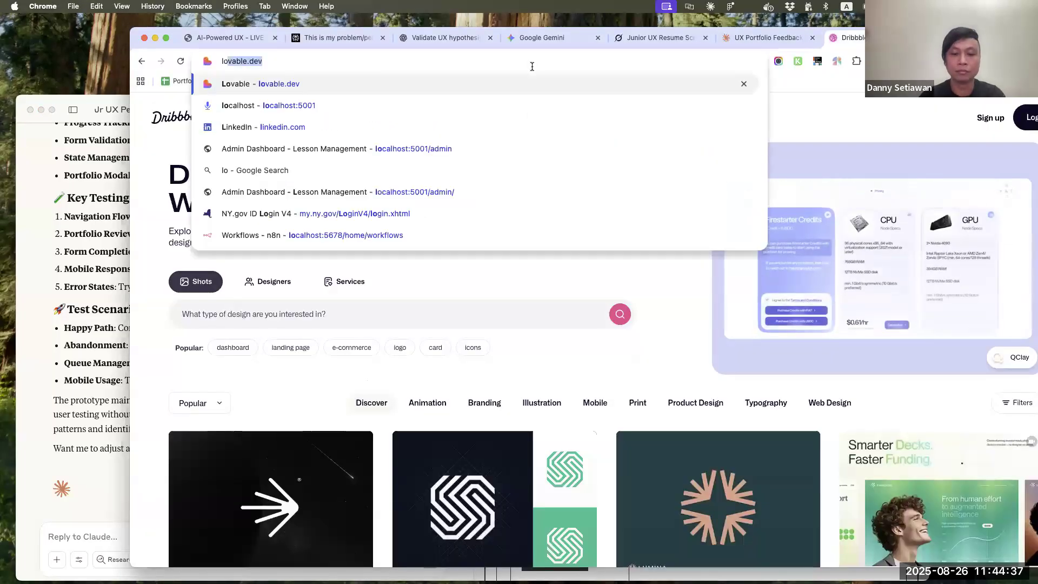
pyautogui.write('vabl')
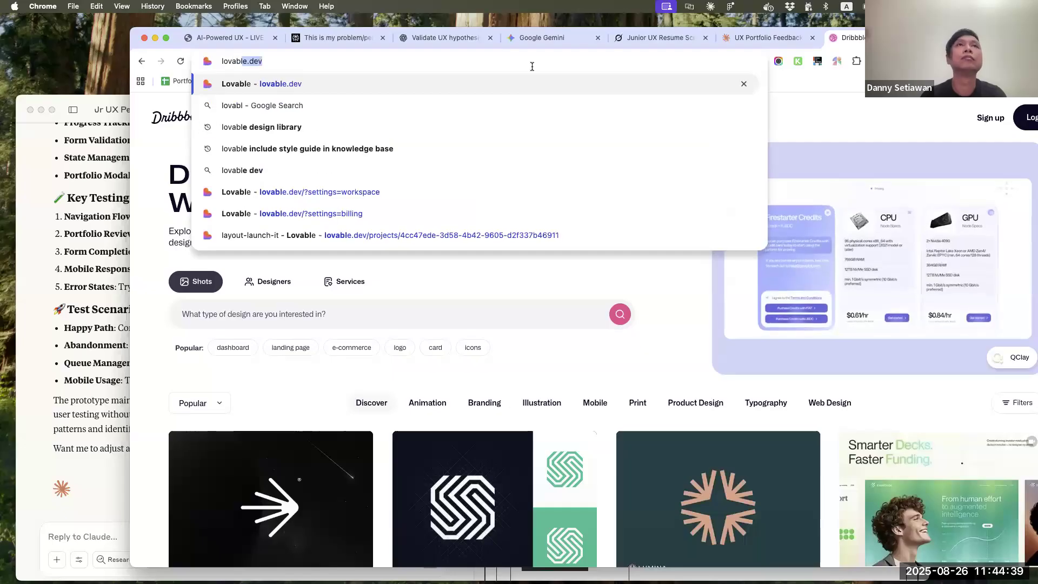
pyautogui.press('Return')
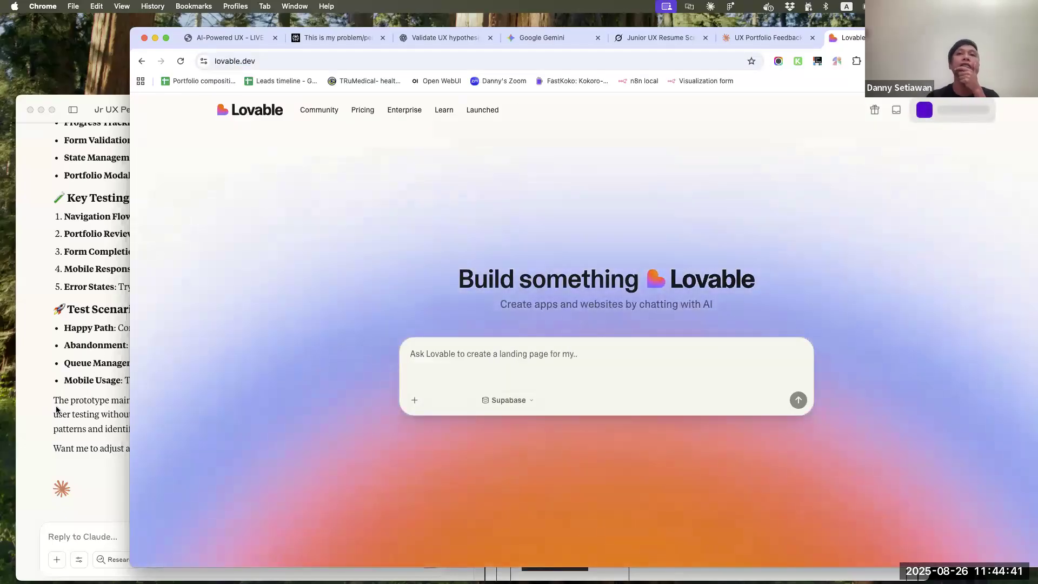
# Copy the Portfolio Peer Review Network description from the UX Portfolio Feedback Platform chat into Lovable's prompt
pyautogui.click(56, 410)
pyautogui.scroll(15, 236, 396)
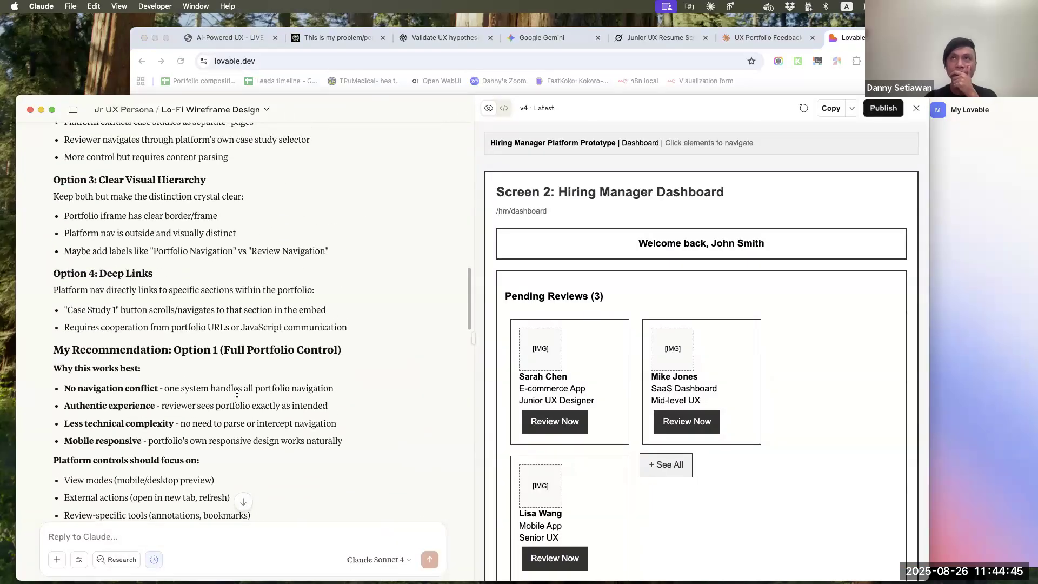
pyautogui.click(761, 38)
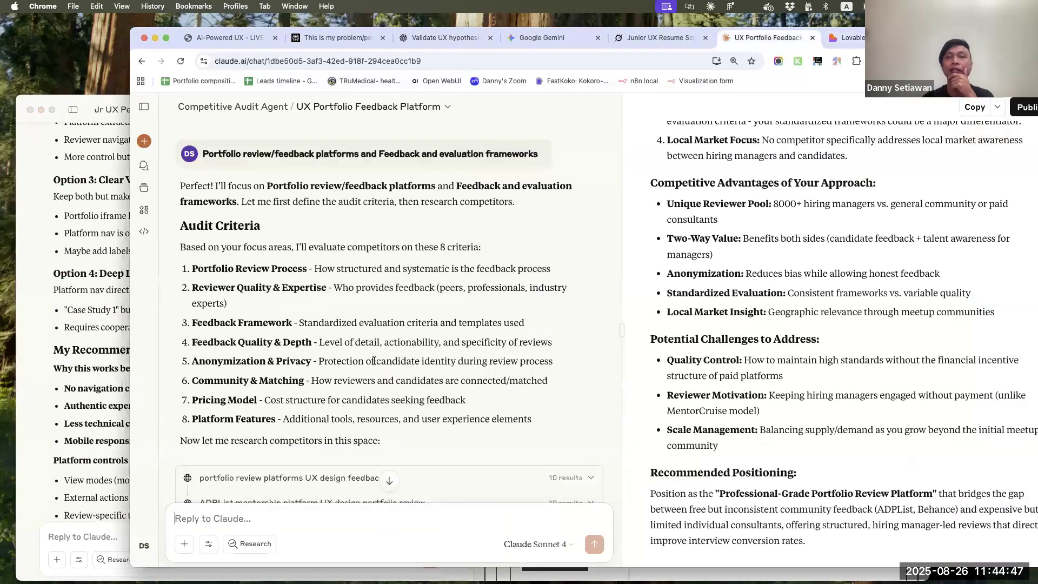
pyautogui.scroll(10, 374, 361)
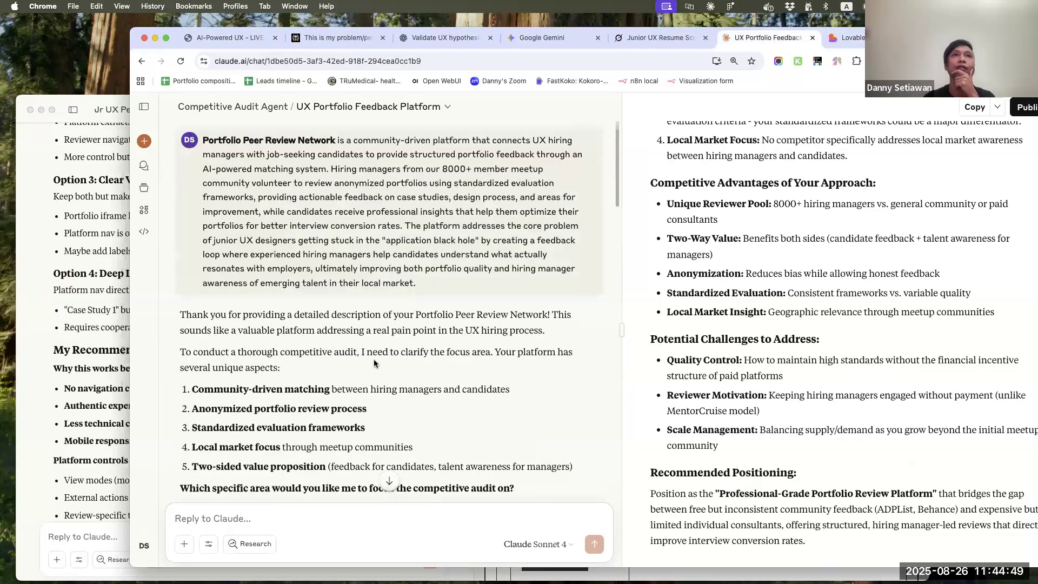
pyautogui.moveTo(420, 295); pyautogui.dragTo(175, 134)
pyautogui.press('super+c')
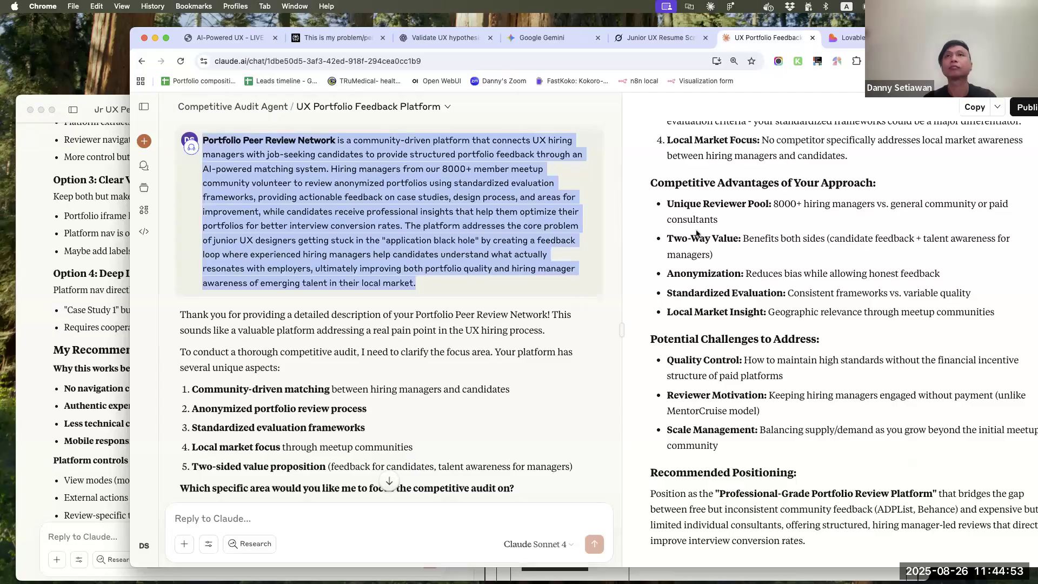
pyautogui.click(846, 37)
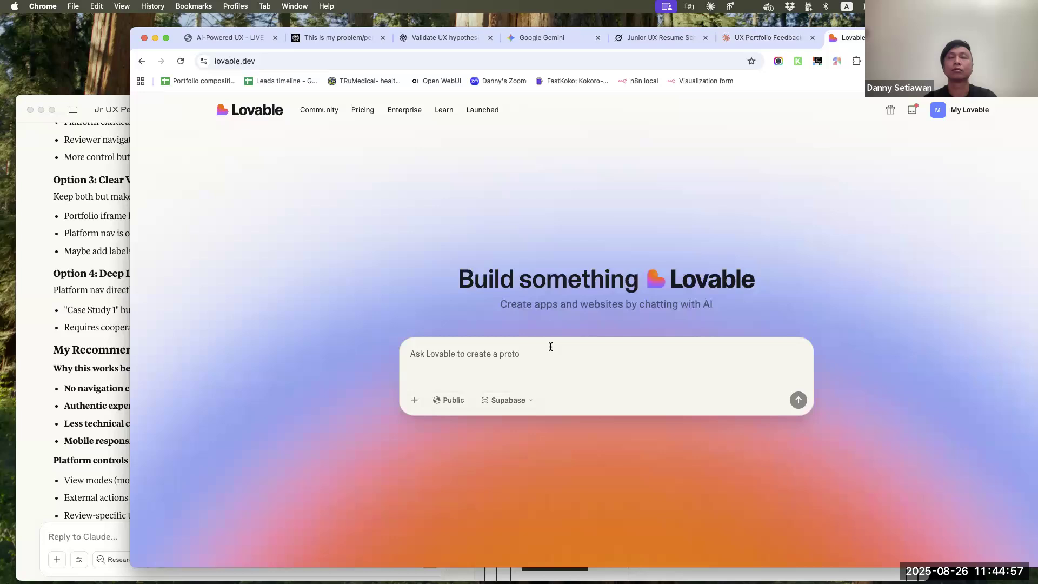
pyautogui.press('super+v')
pyautogui.scroll(1, 421, 357)
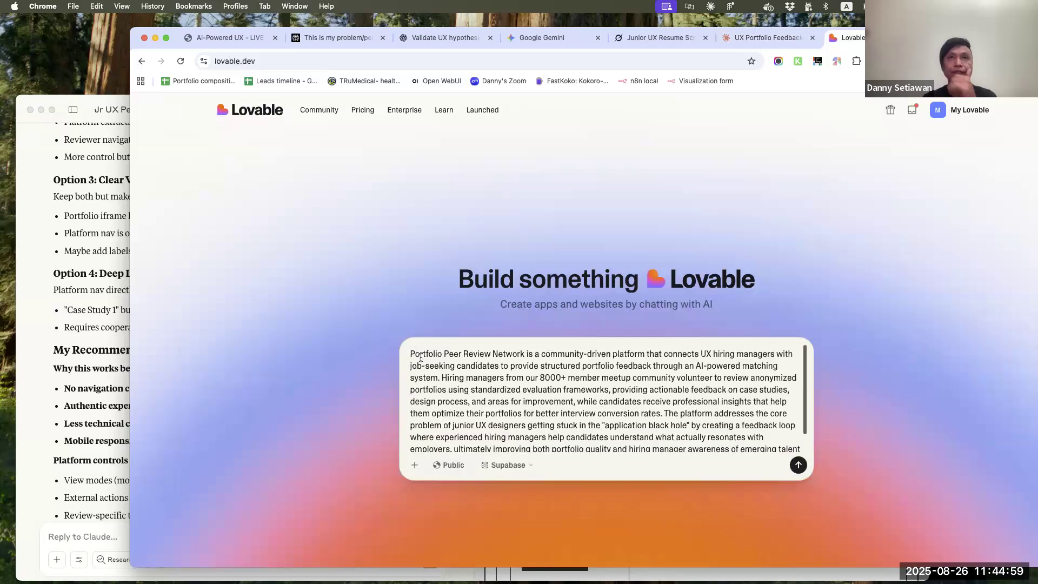
# Prefix the Lovable prompt with "Create a prototype for :" and add a separate line reading "Key" below the description
pyautogui.click(409, 354)
pyautogui.write('Create a prototype for :')
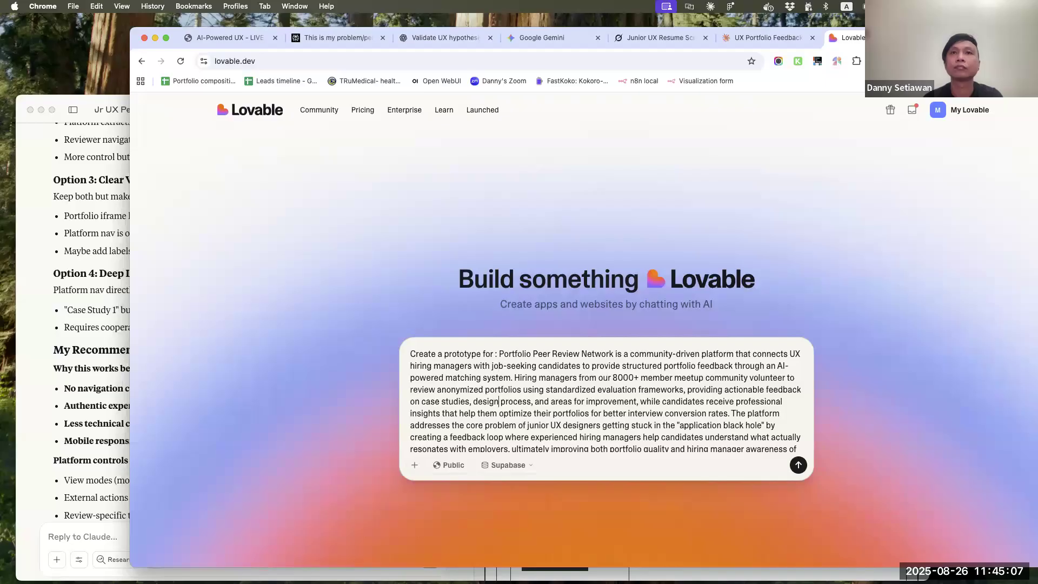
pyautogui.press('super+Down')
pyautogui.hotkey('shift', 'Return')
pyautogui.hotkey('shift', 'Return')
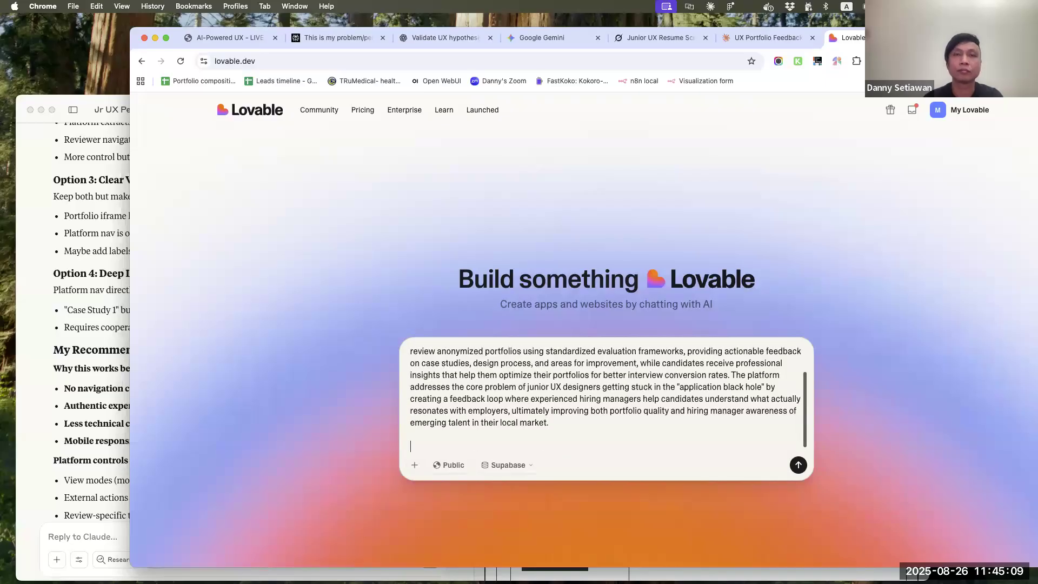
pyautogui.write('Key')
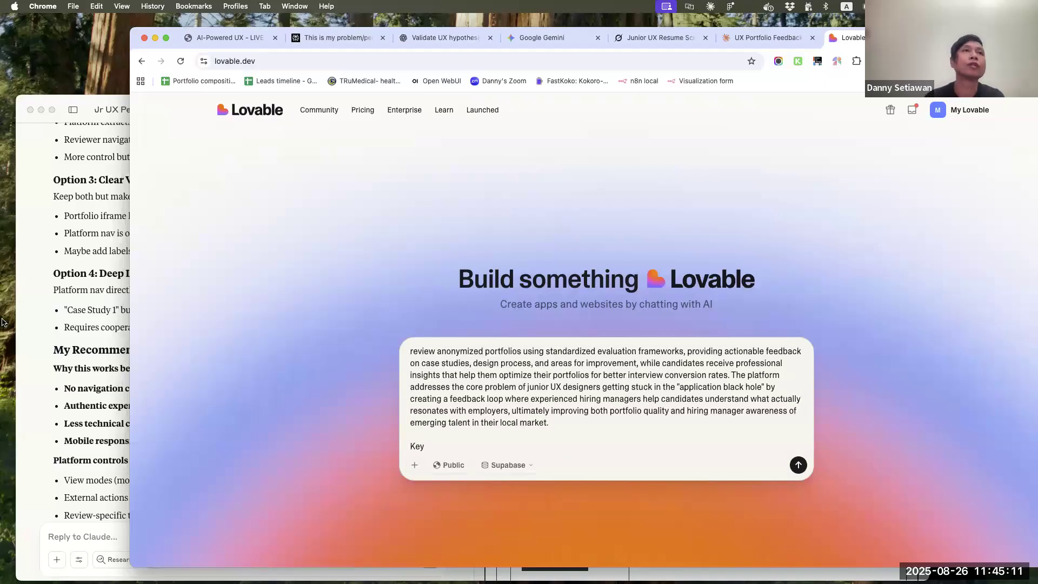
# Switch to Claude, open the Career Solution Design for Job Seekers chat and copy the response specifying the core hiring manager screens
pyautogui.click(76, 278)
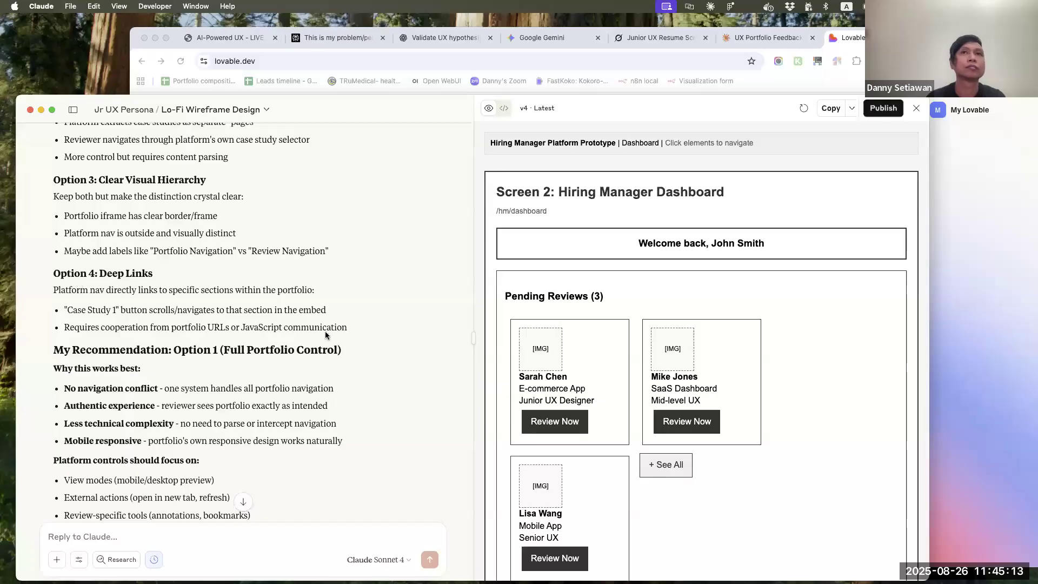
pyautogui.scroll(15, 325, 331)
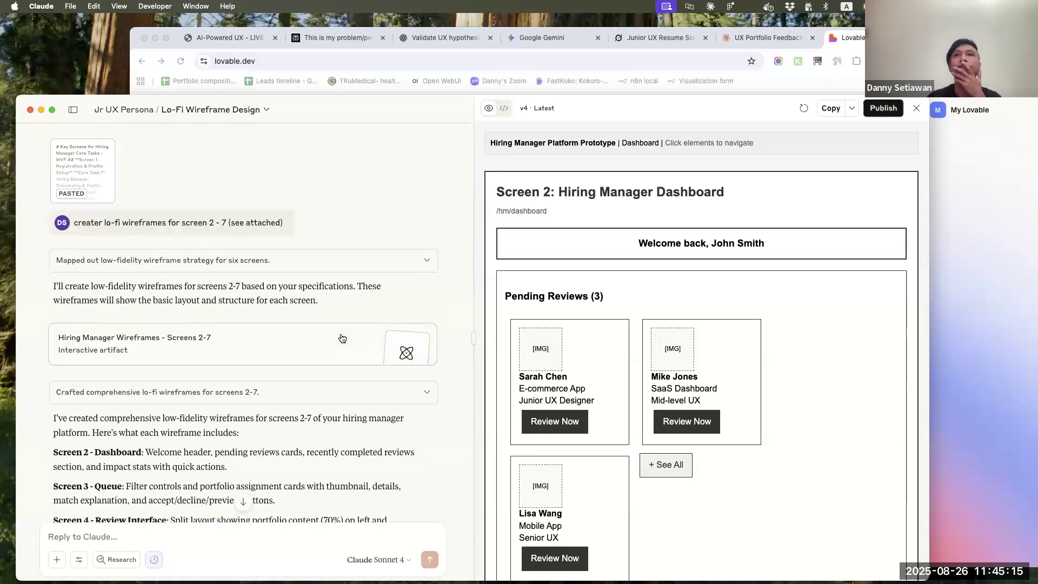
pyautogui.click(111, 110)
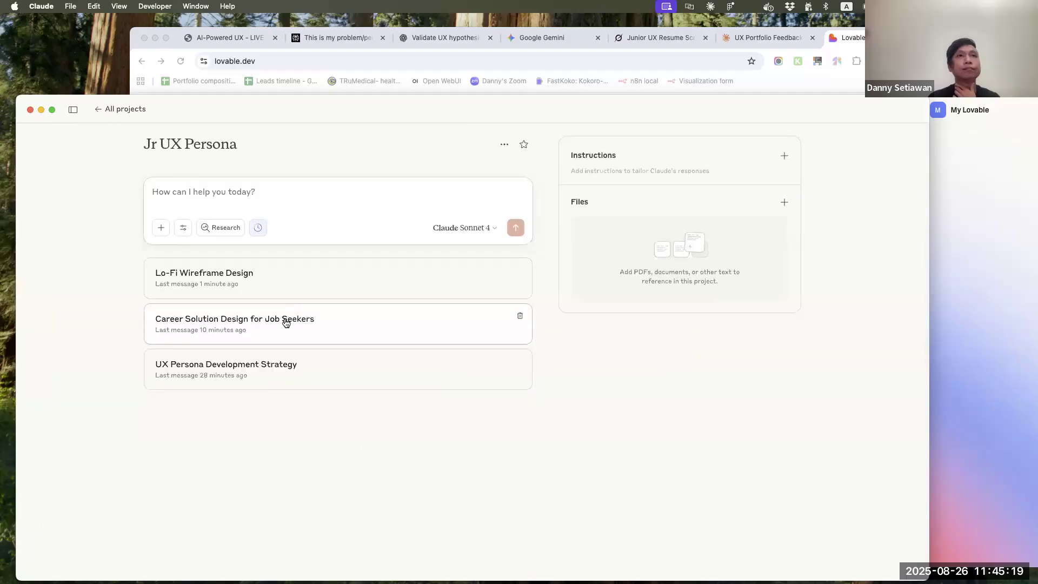
pyautogui.click(283, 324)
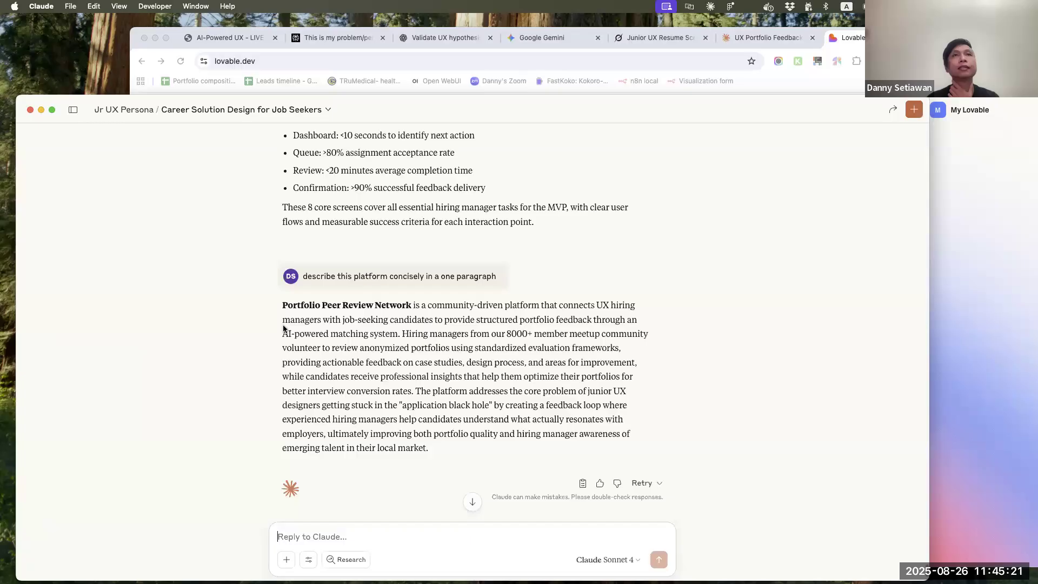
pyautogui.scroll(20, 283, 328)
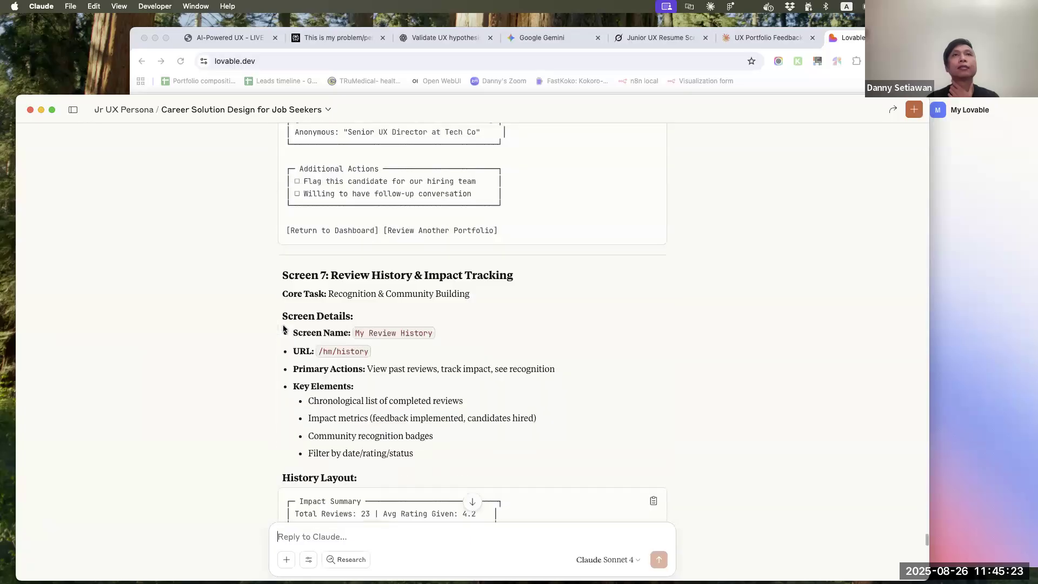
pyautogui.scroll(15, 283, 328)
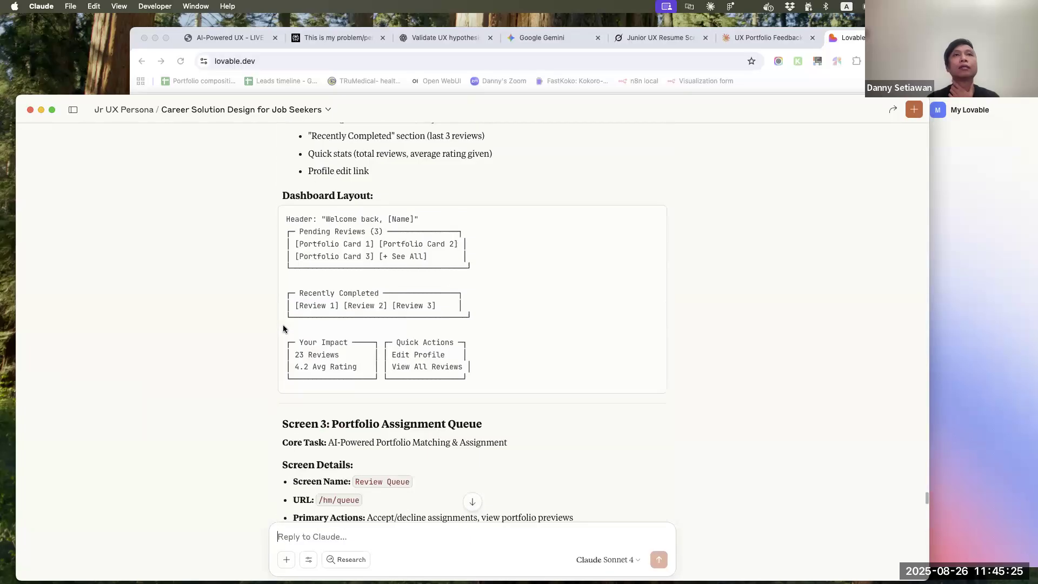
pyautogui.scroll(-6, 283, 328)
pyautogui.scroll(-20, 284, 329)
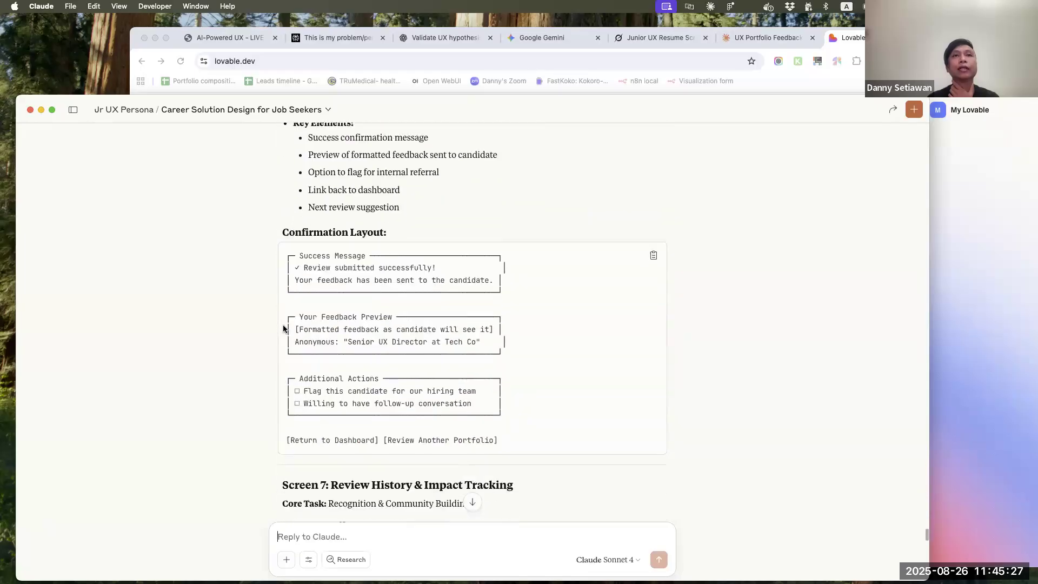
pyautogui.scroll(-20, 283, 328)
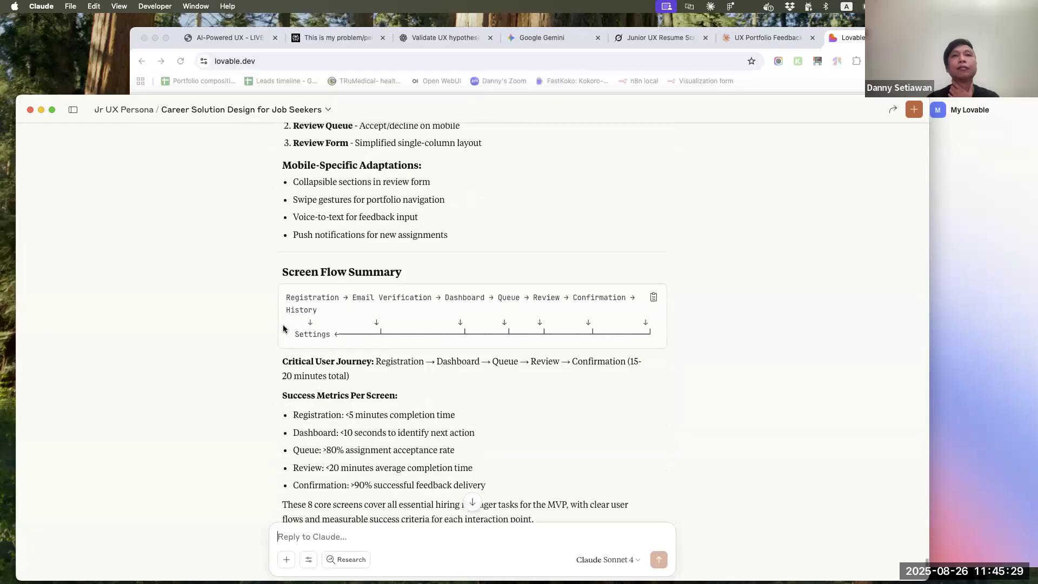
pyautogui.scroll(5, 283, 324)
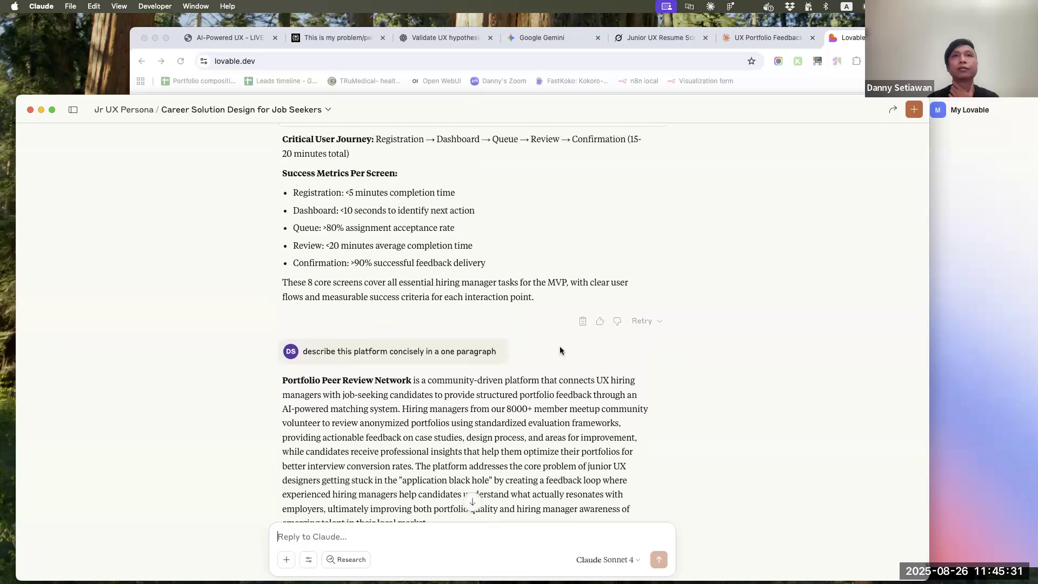
pyautogui.click(588, 323)
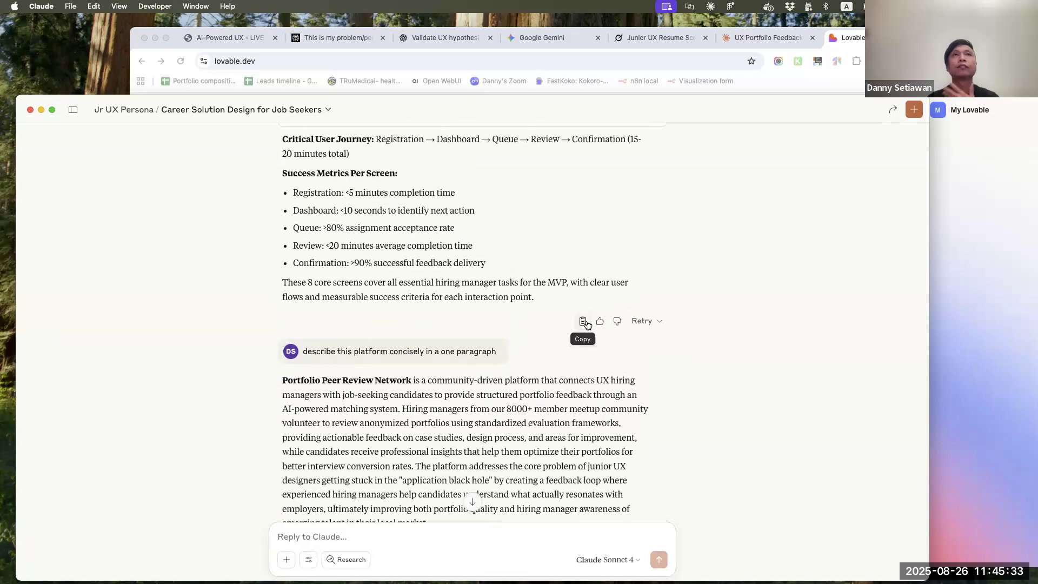
# Switch back to Lovable in Chrome and replace the entire prompt with the copied hiring manager screen specification
pyautogui.click(982, 316)
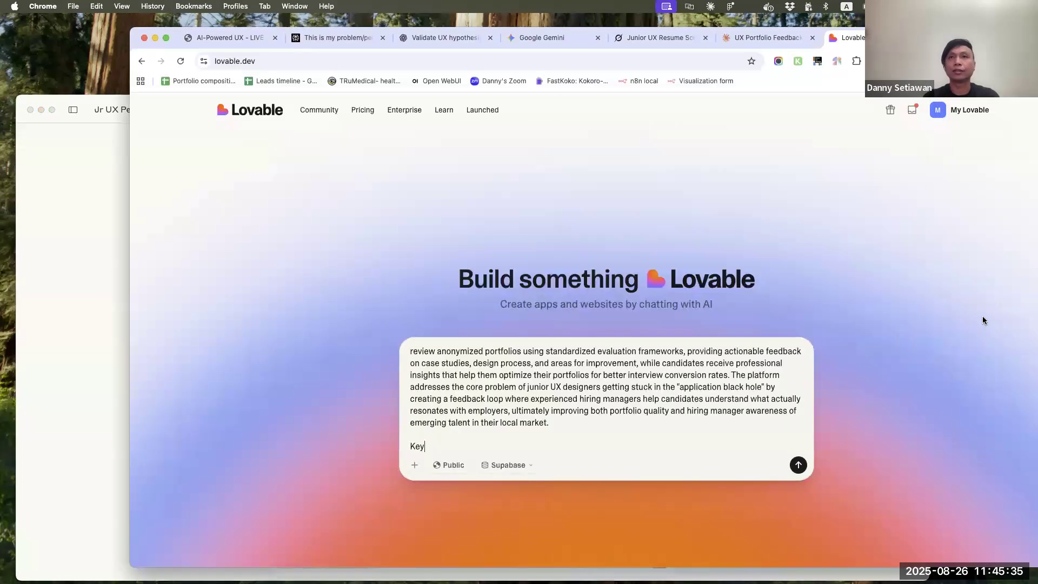
pyautogui.press('super+a')
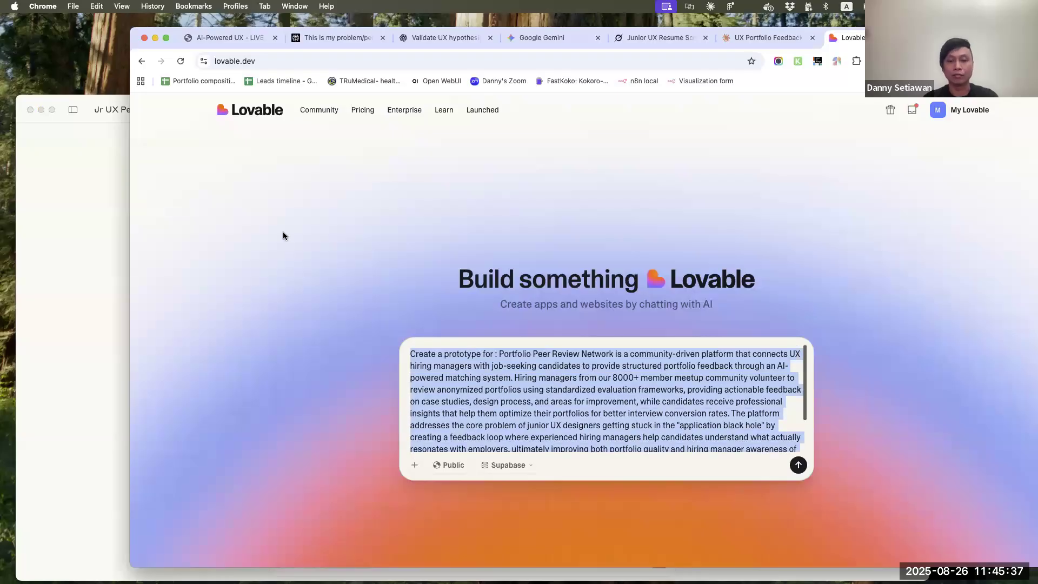
pyautogui.press('super+v')
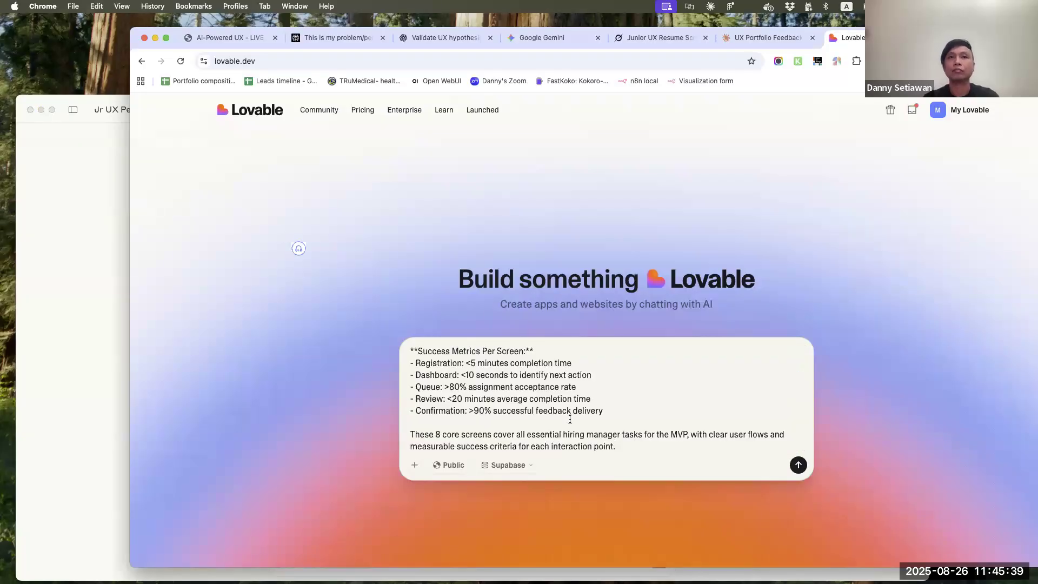
# Delete everything from the Mobile Considerations section through the closing summary paragraph at the end of the prompt
pyautogui.scroll(-1, 570, 422)
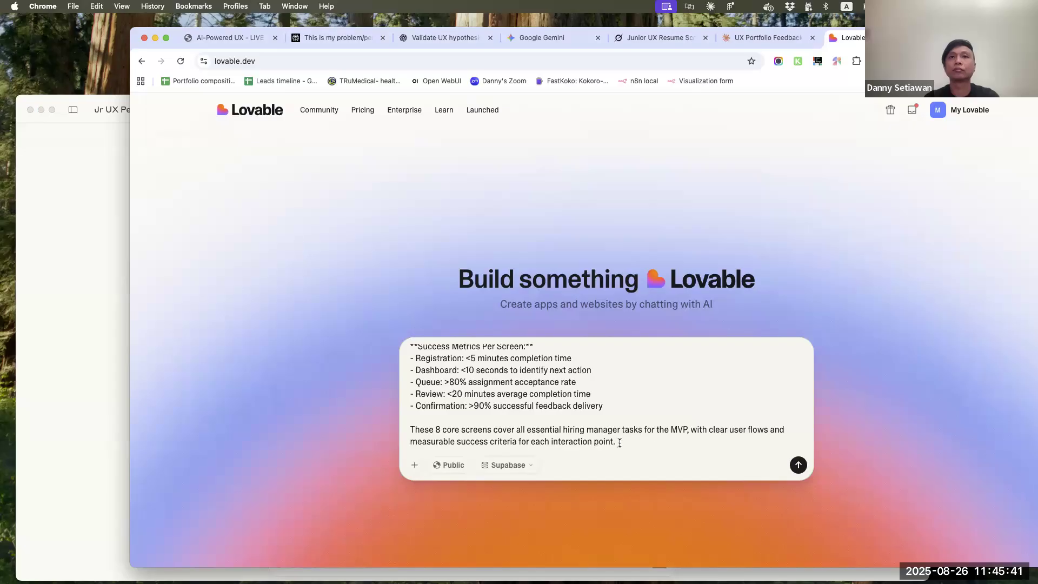
pyautogui.moveTo(620, 443); pyautogui.dragTo(401, 431)
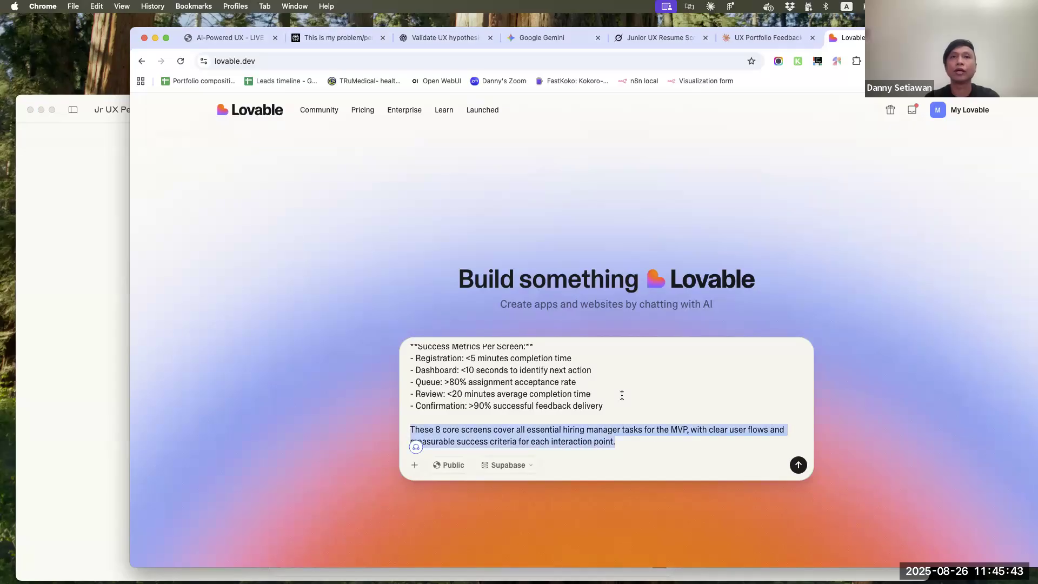
pyautogui.scroll(10, 622, 395)
pyautogui.scroll(10, 622, 396)
pyautogui.scroll(15, 622, 395)
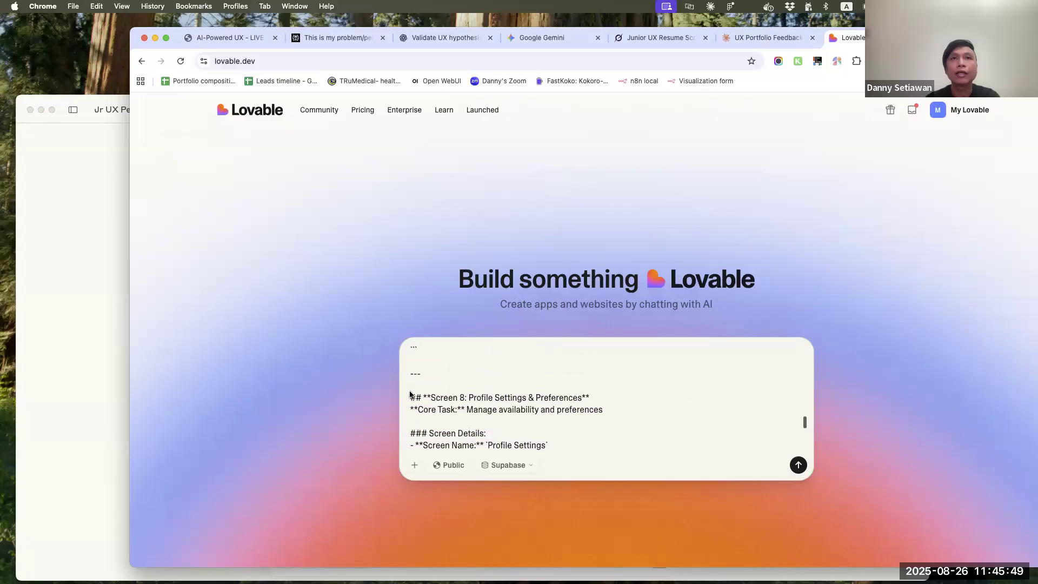
pyautogui.scroll(-20, 572, 374)
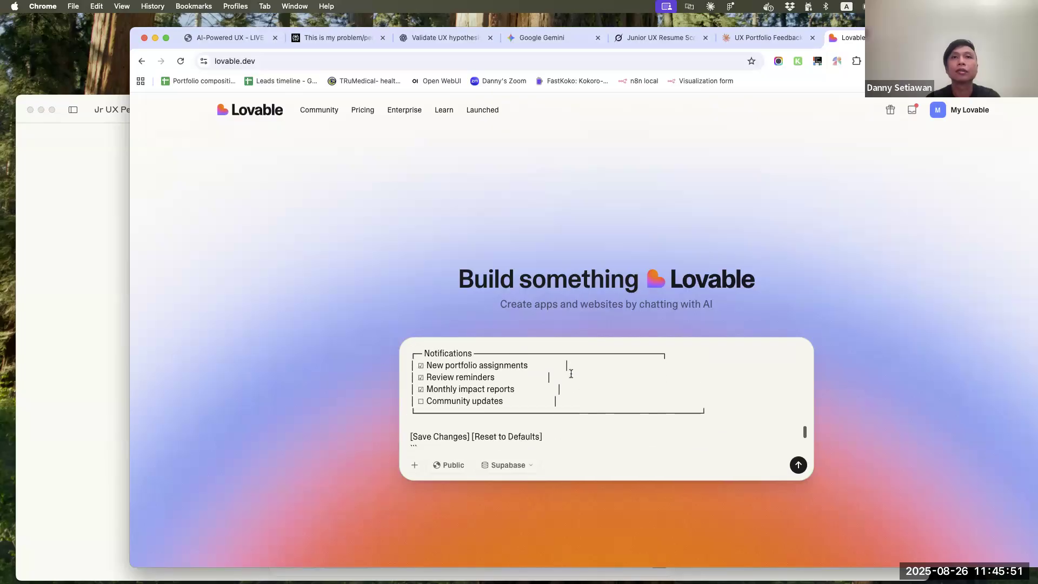
pyautogui.scroll(-4, 571, 374)
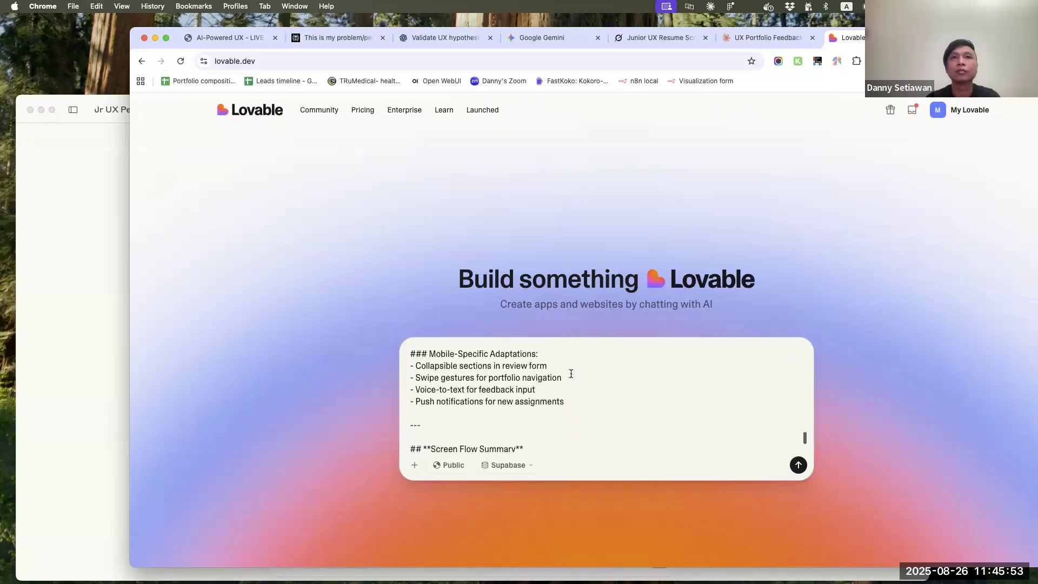
pyautogui.scroll(5, 571, 373)
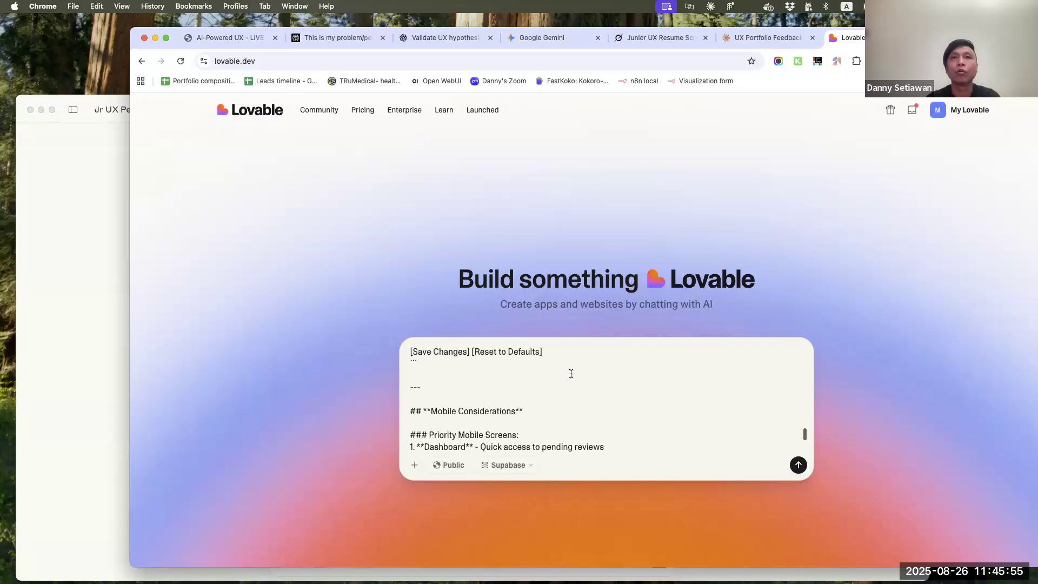
pyautogui.keyDown('shift'); pyautogui.click(489, 377); pyautogui.keyUp('shift')
pyautogui.press('BackSpace')
# Remove the whole Screen 1: Registration & Profile Setup section so the prompt's title is followed directly by Screen 2
pyautogui.scroll(20, 489, 376)
pyautogui.scroll(10, 489, 376)
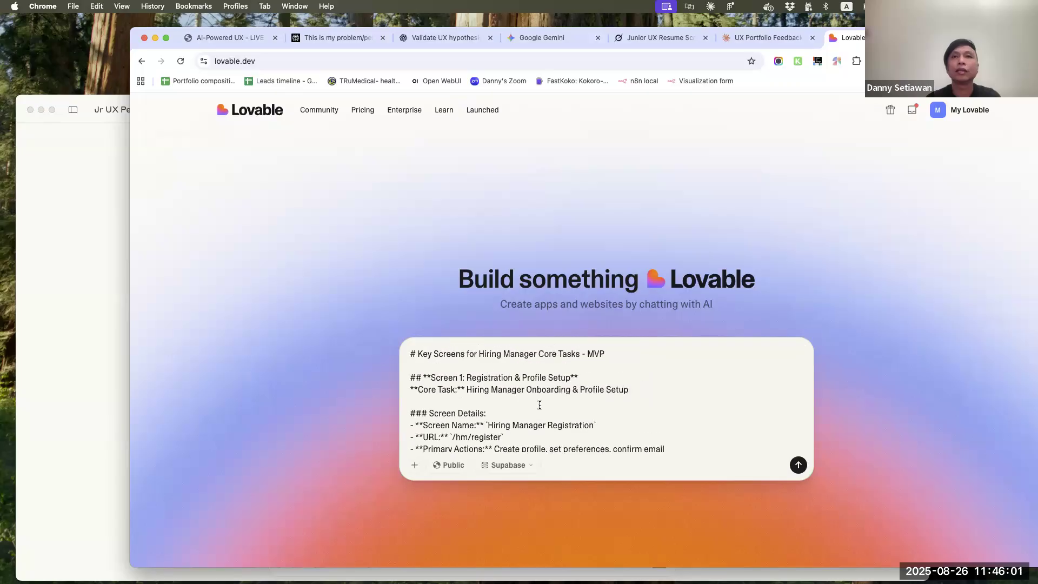
pyautogui.moveTo(630, 392); pyautogui.dragTo(378, 372)
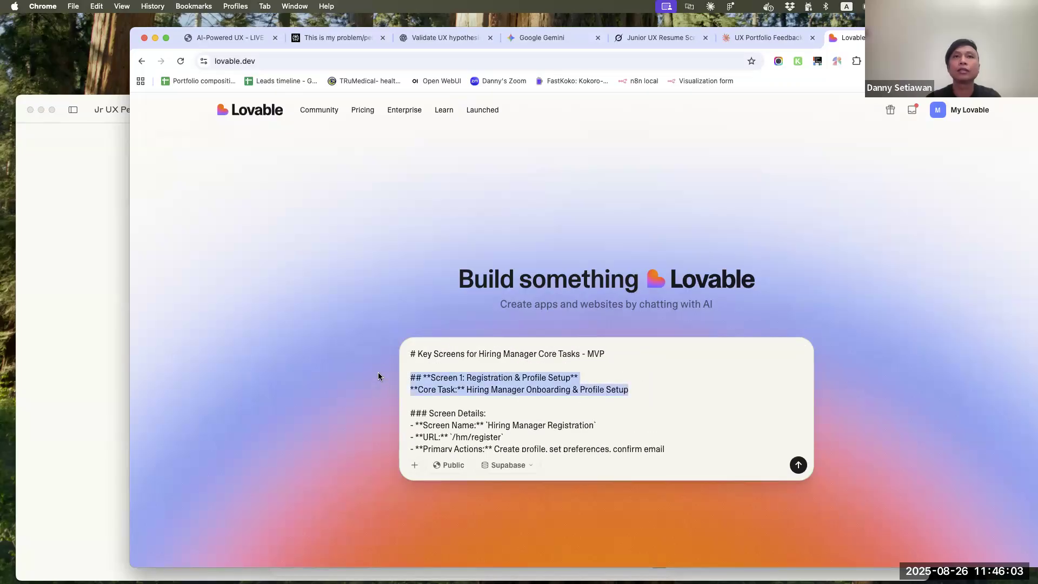
pyautogui.click(427, 364)
pyautogui.scroll(-10, 469, 372)
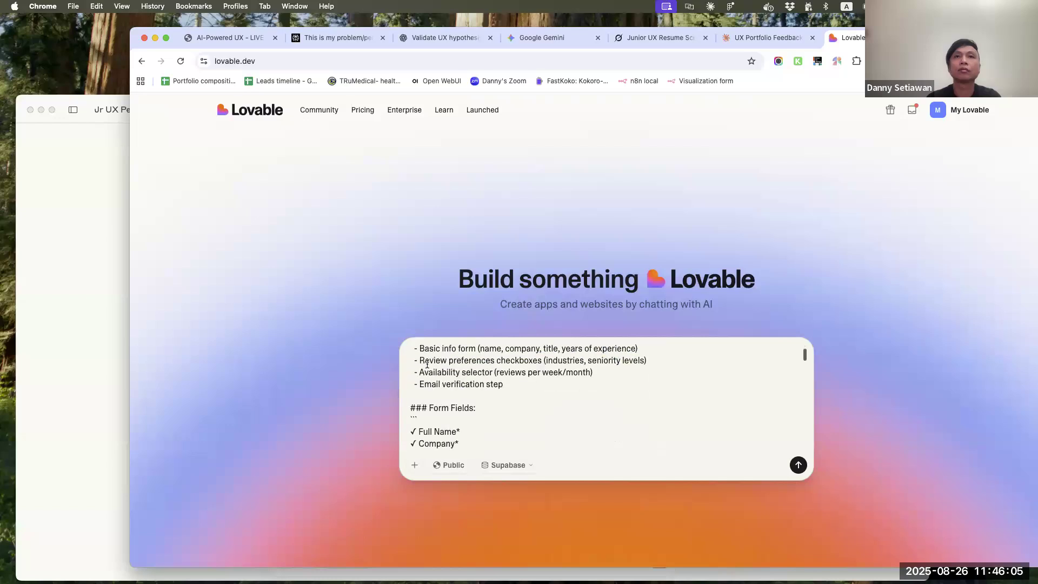
pyautogui.scroll(-5, 468, 373)
pyautogui.scroll(2, 469, 372)
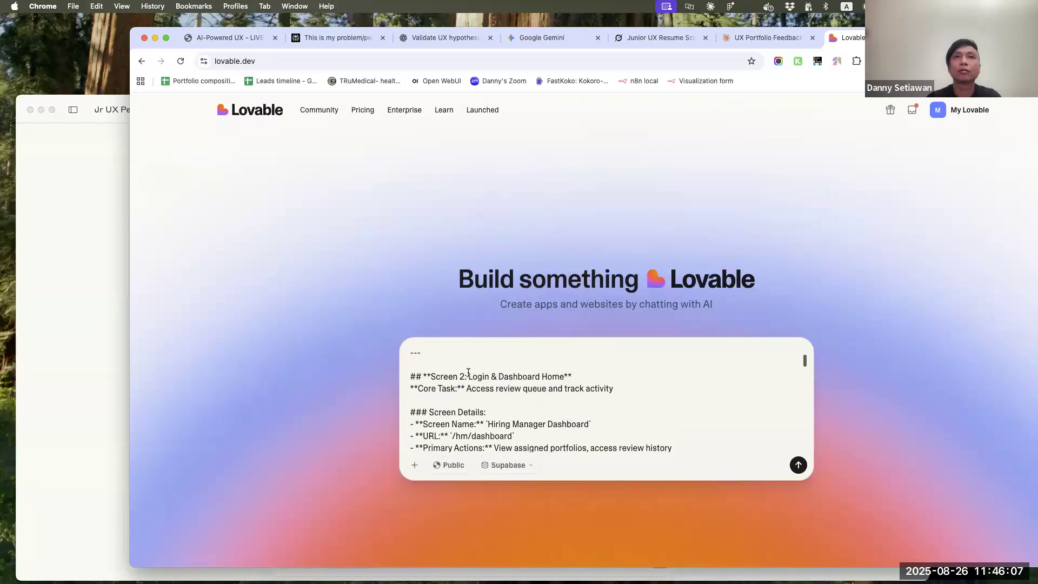
pyautogui.keyDown('shift'); pyautogui.click(441, 365); pyautogui.keyUp('shift')
pyautogui.press('BackSpace')
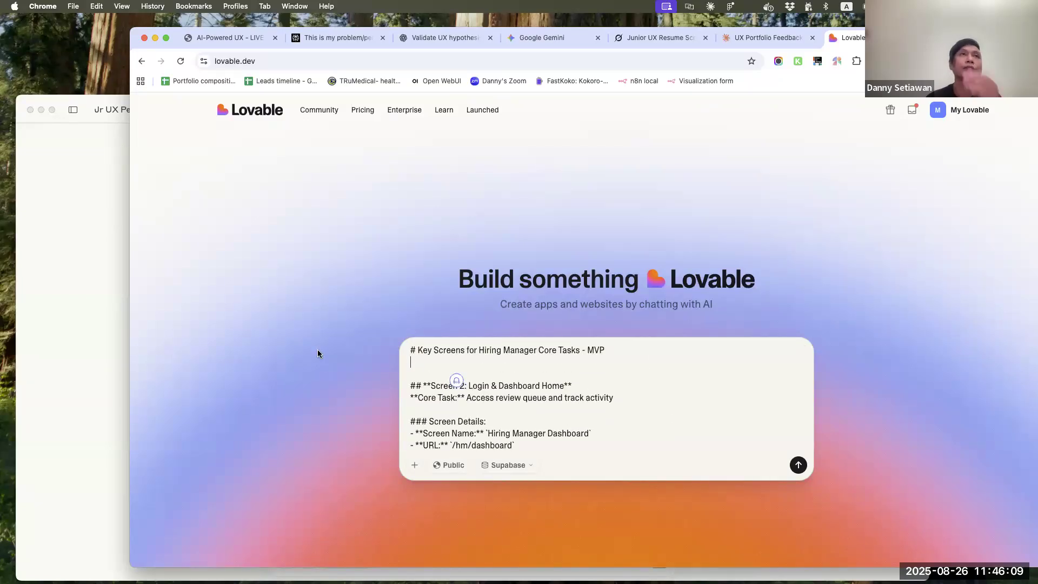
# Switch to Claude, open the Lo-Fi Wireframe Design chat in the Jr UX Persona project and display the version 4 Hiring Manager Wireframes artifact
pyautogui.click(62, 303)
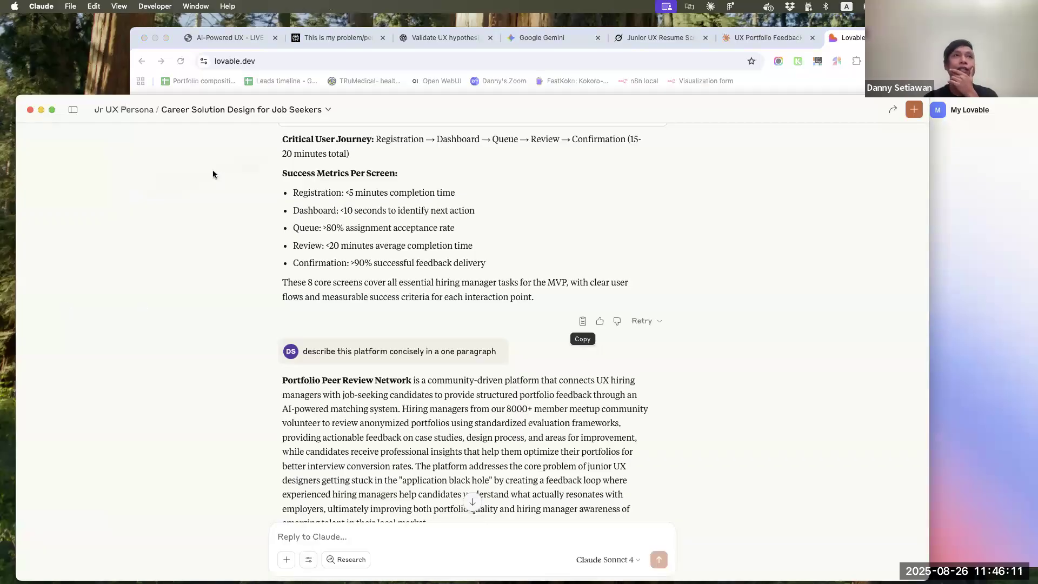
pyautogui.click(132, 110)
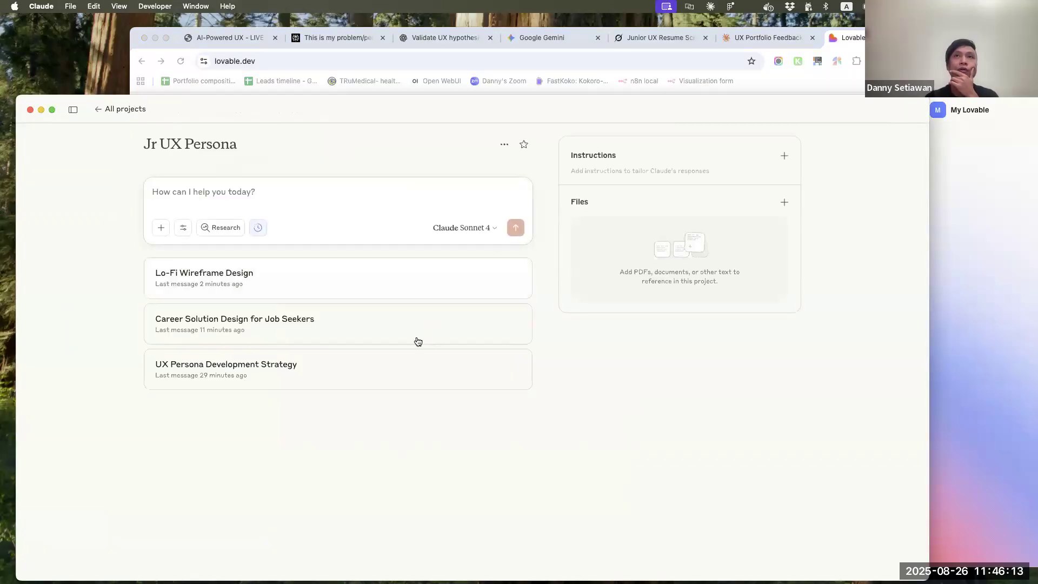
pyautogui.click(251, 271)
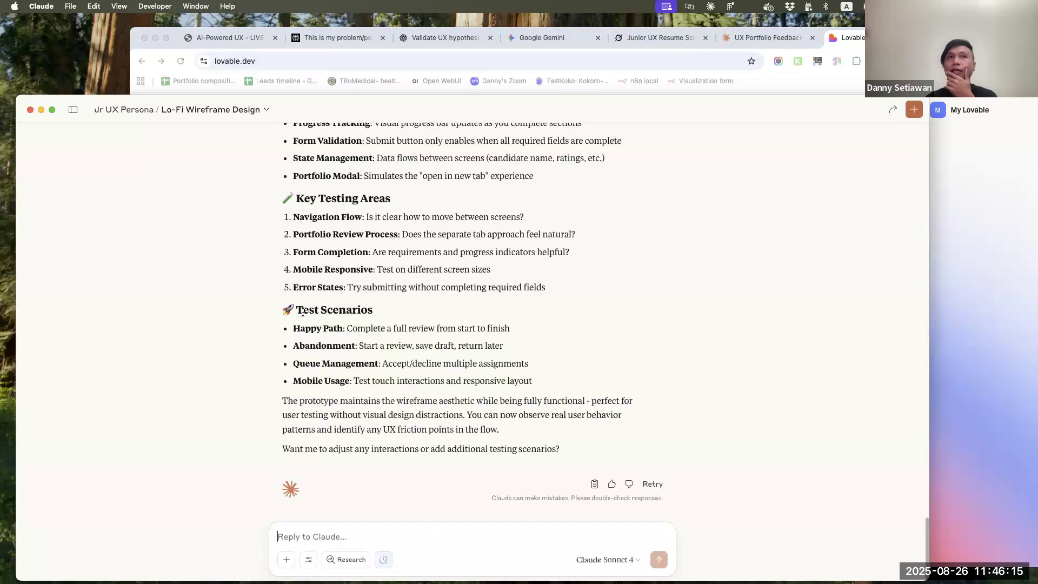
pyautogui.scroll(20, 401, 418)
pyautogui.scroll(-20, 400, 418)
pyautogui.scroll(5, 400, 417)
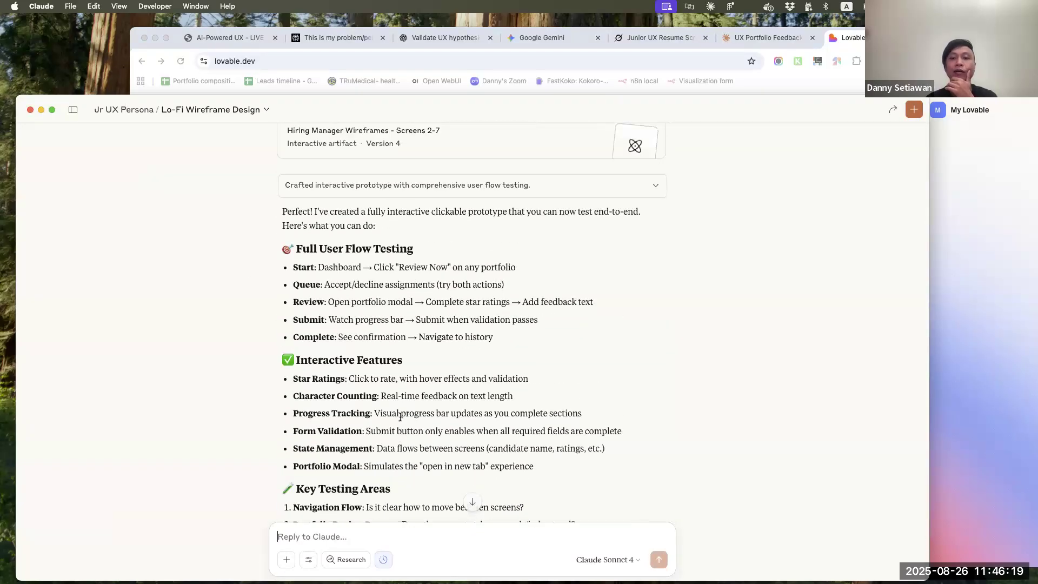
pyautogui.scroll(-6, 400, 417)
pyautogui.scroll(9, 475, 433)
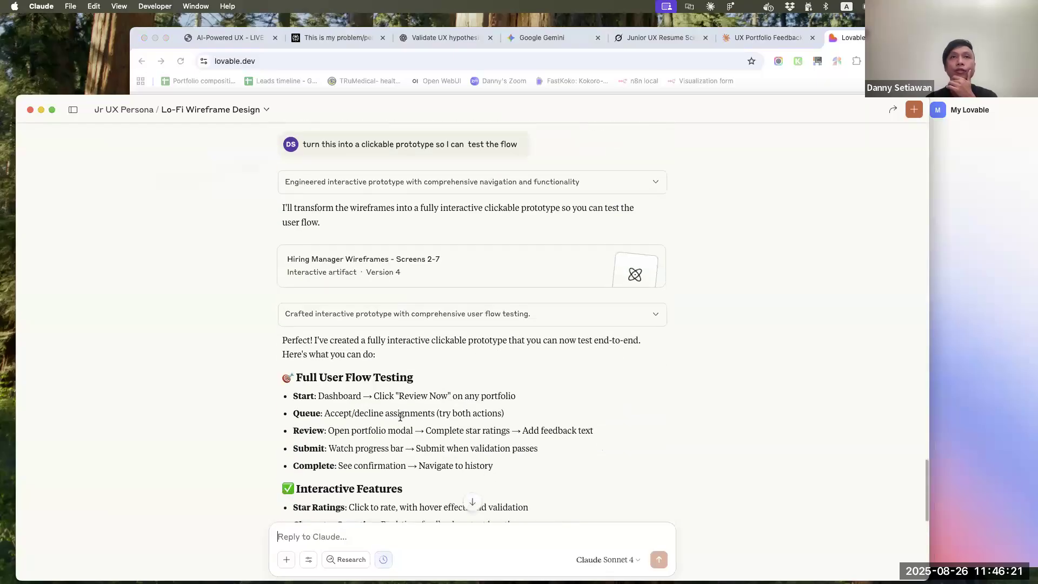
pyautogui.click(534, 252)
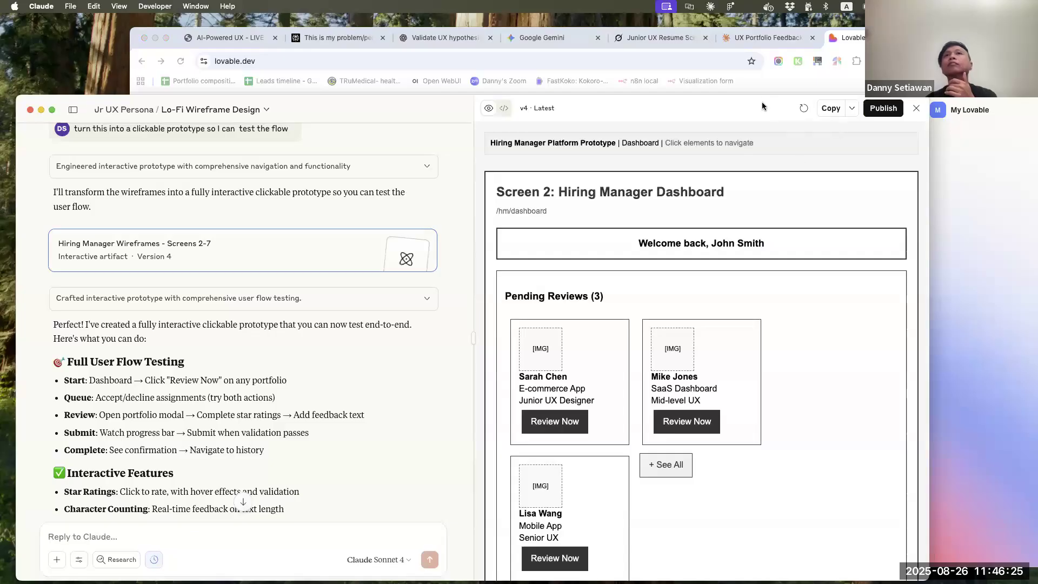
# Enlarge the Claude window and prototype pane, fit the whole Hiring Manager Dashboard in view and capture it as a screenshot
pyautogui.moveTo(760, 104); pyautogui.dragTo(761, 46)
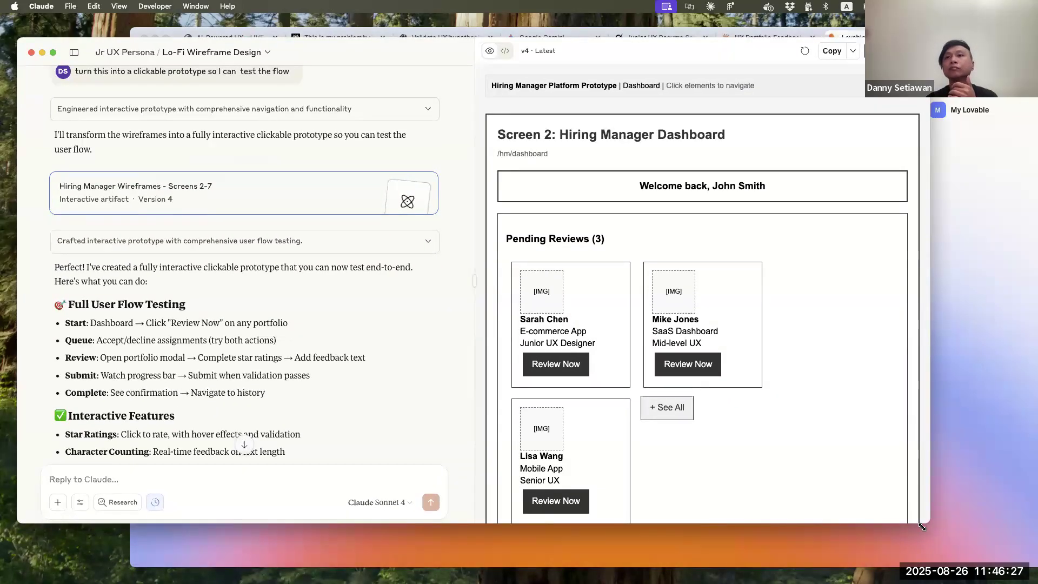
pyautogui.moveTo(923, 526); pyautogui.dragTo(961, 578)
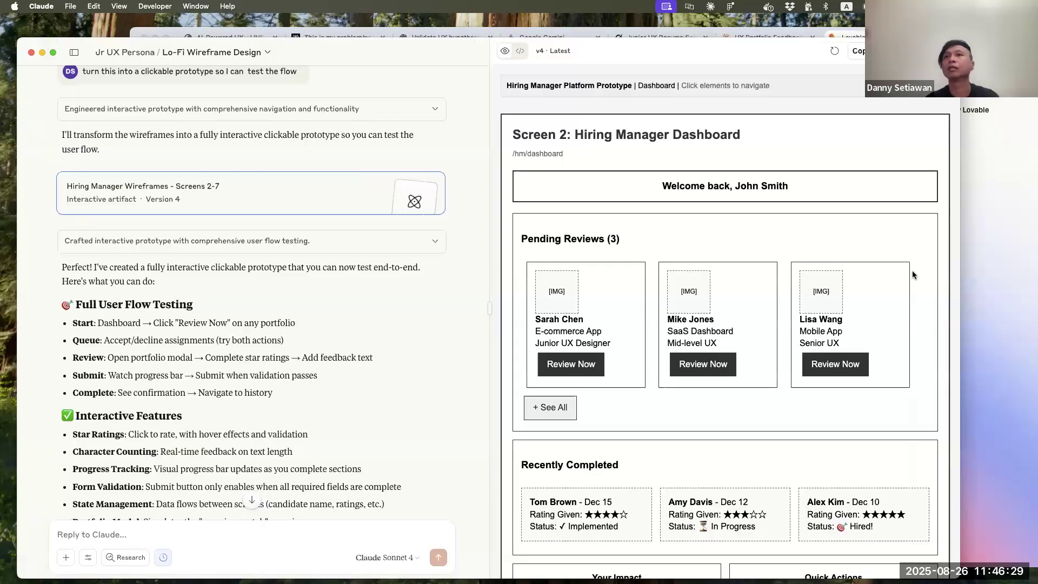
pyautogui.moveTo(1022, 237); pyautogui.dragTo(1033, 238)
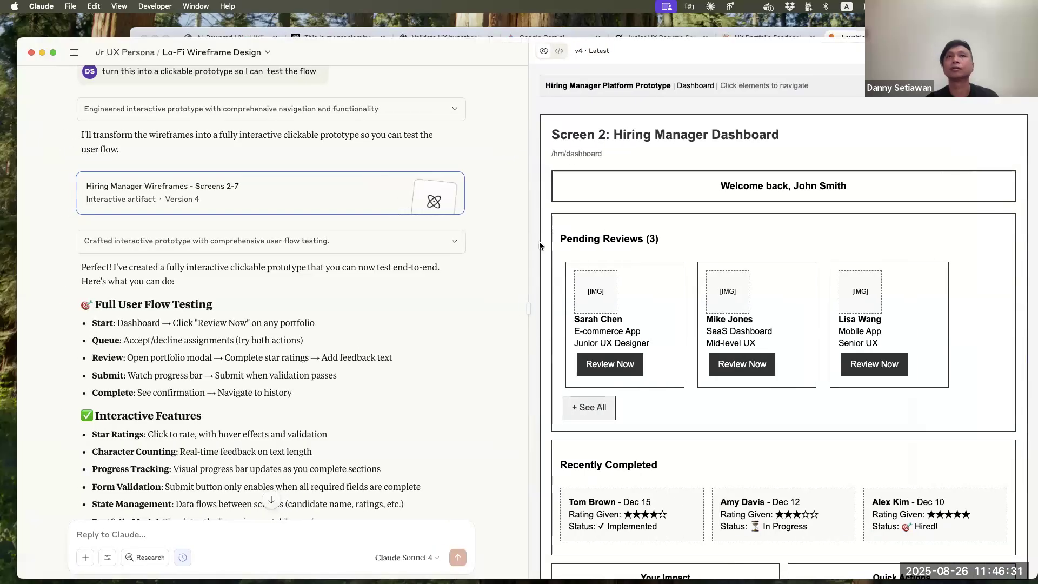
pyautogui.moveTo(394, 235); pyautogui.dragTo(470, 246)
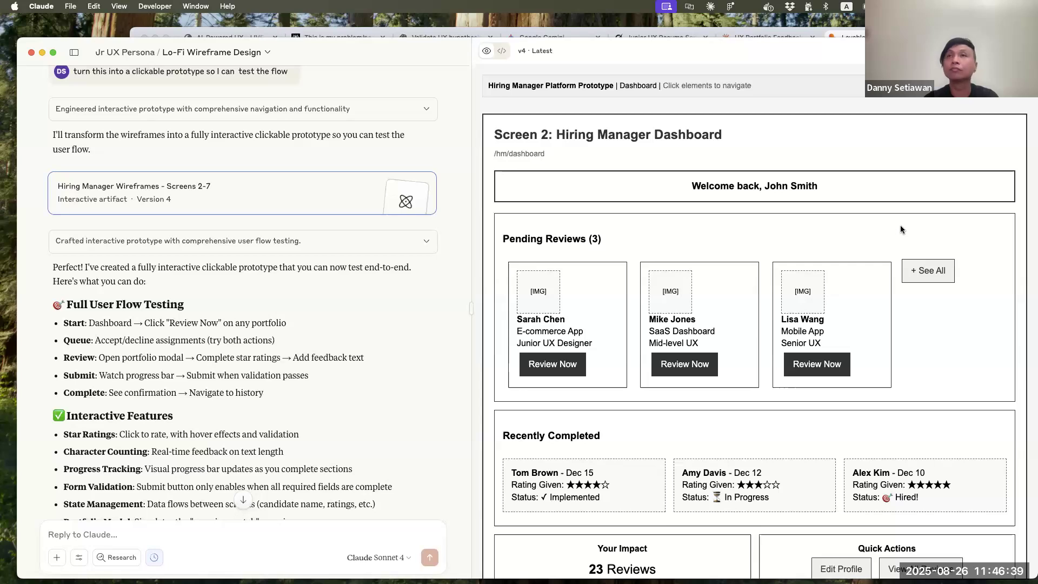
pyautogui.press('super+minus')
pyautogui.press('super+minus')
pyautogui.press('super+equal')
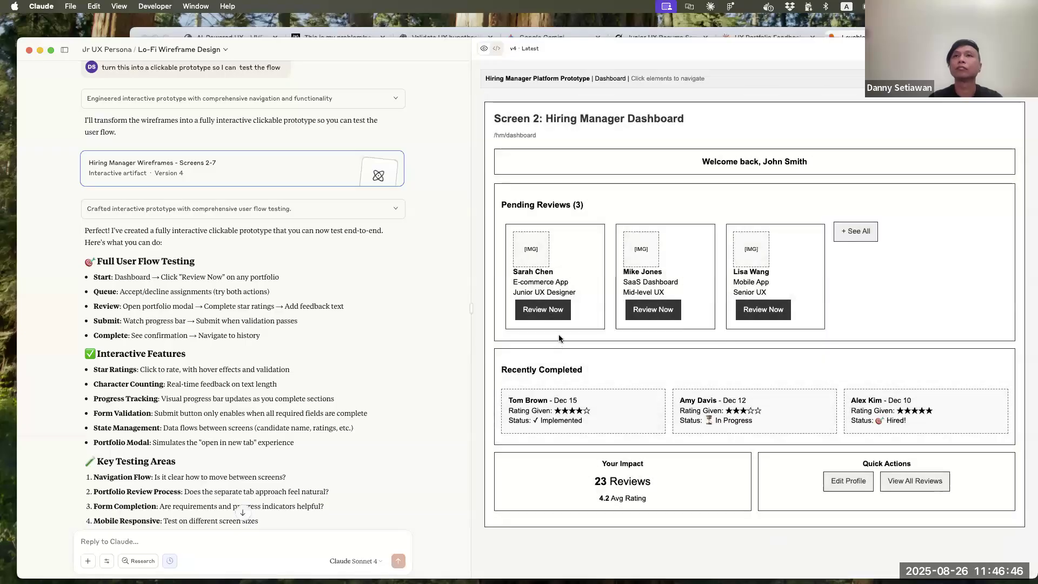
# Start reviewing the pending e-commerce portfolio and capture a screenshot of the Screen 3 Portfolio Assignment Queue
pyautogui.click(558, 309)
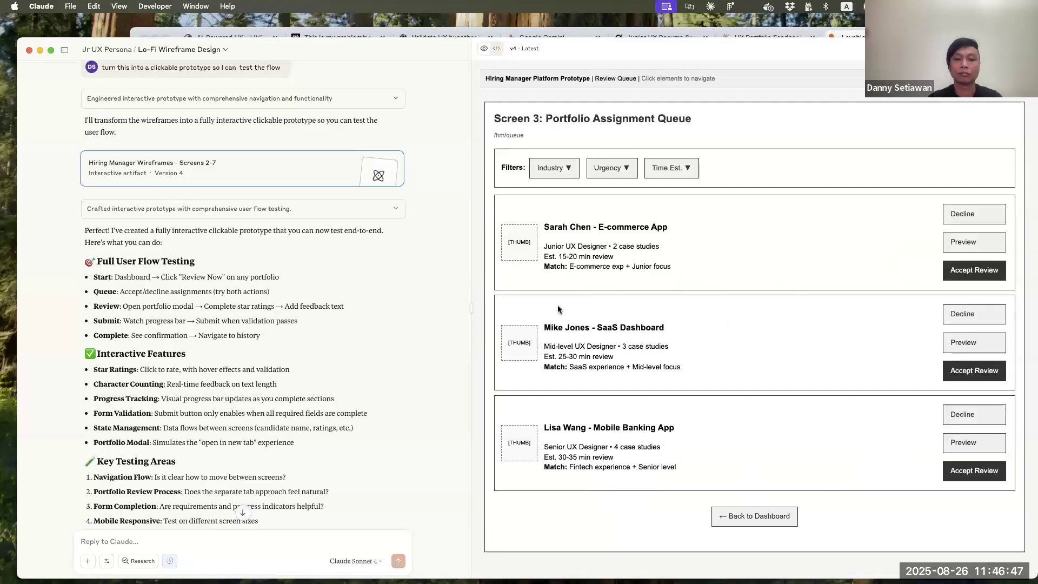
pyautogui.press('super+shift+4')
pyautogui.moveTo(797, 321); pyautogui.dragTo(1031, 559)
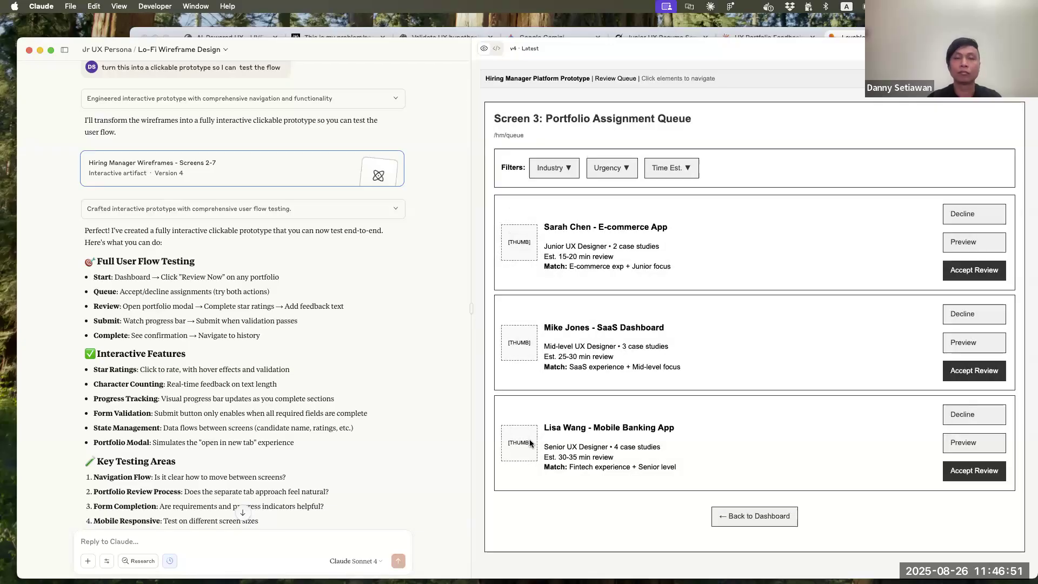
# Accept the e-commerce app review in the queue and capture a screenshot of the full Screen 4 Portfolio Review Interface
pyautogui.click(978, 269)
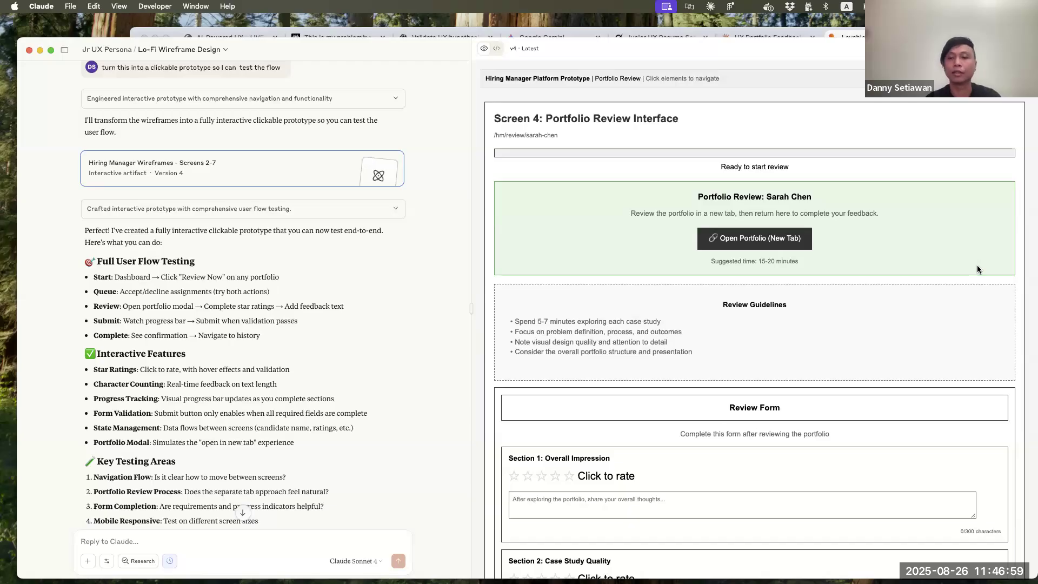
pyautogui.press('super+minus')
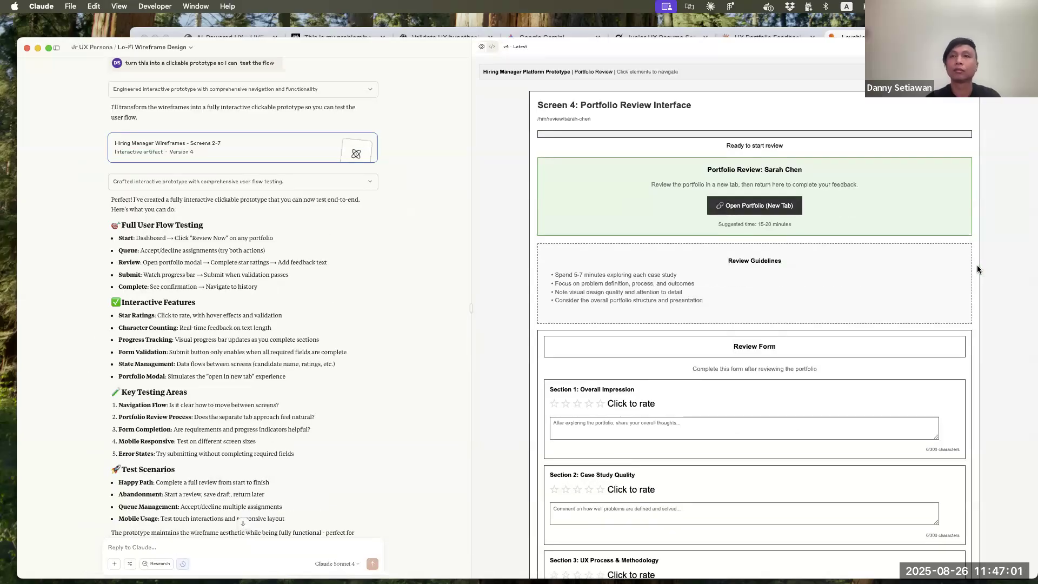
pyautogui.press('super+minus')
pyautogui.press('super+minus')
pyautogui.press('super+minus')
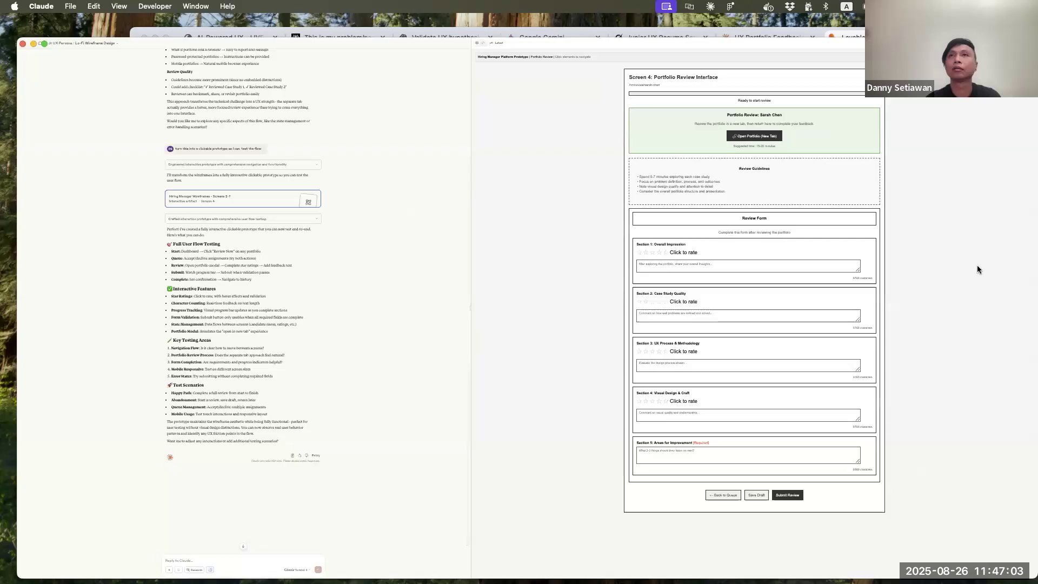
pyautogui.press('super+shift+4')
pyautogui.moveTo(614, 67); pyautogui.dragTo(908, 523)
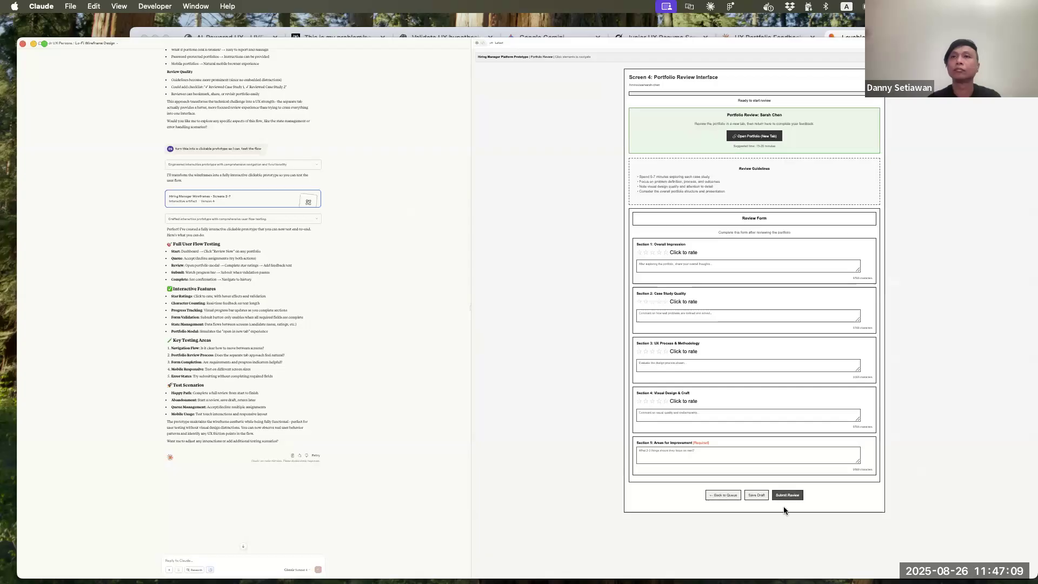
# Rate Overall Impression, Case Study Quality and UX Process & Methodology five stars each, adding placeholder comments to all three sections
pyautogui.click(666, 253)
pyautogui.click(665, 267)
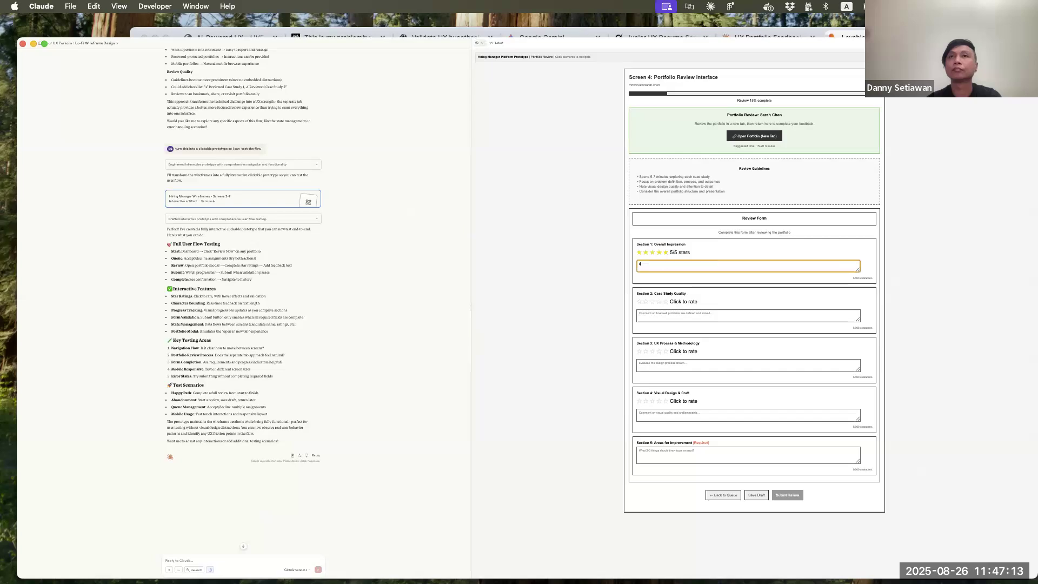
pyautogui.click(667, 302)
pyautogui.click(667, 315)
pyautogui.write('sec')
pyautogui.write('adada')
pyautogui.click(666, 352)
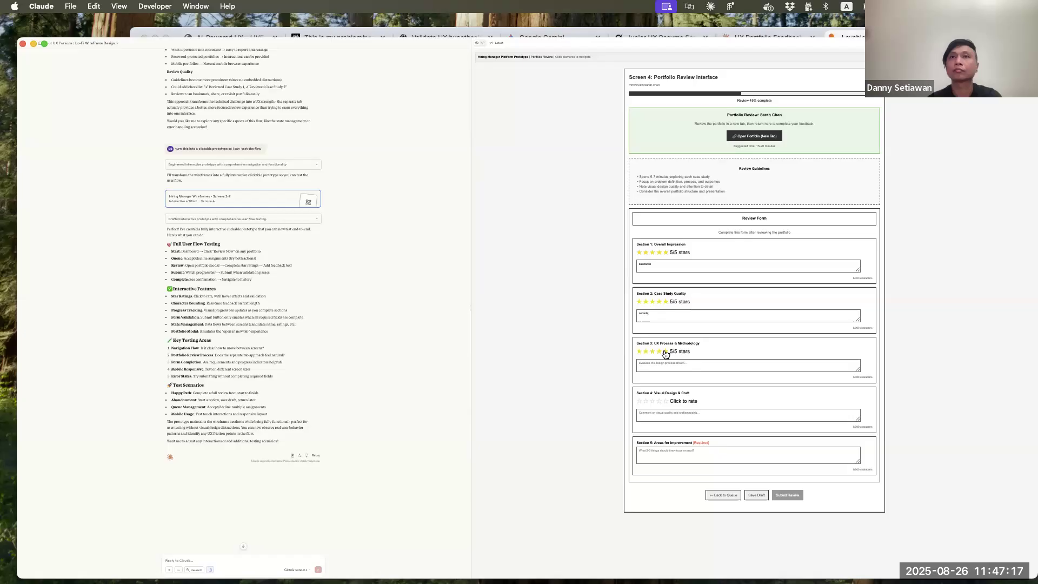
pyautogui.click(676, 363)
pyautogui.write('sedada')
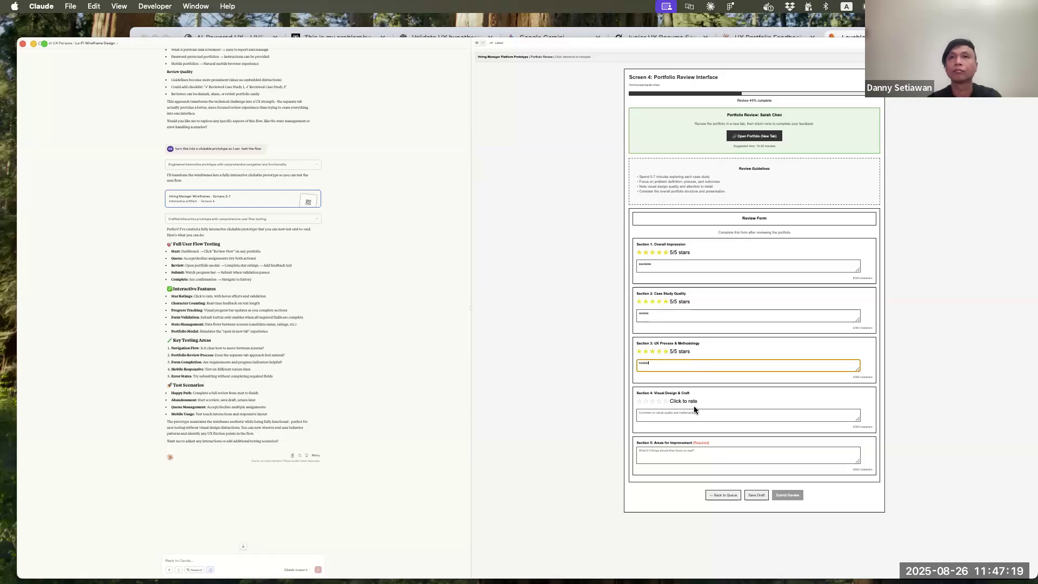
# Rate Visual Design & Craft five stars, add placeholder text there and under Areas for Improvement, and try to submit the review
pyautogui.click(666, 402)
pyautogui.click(670, 417)
pyautogui.write('sedad')
pyautogui.click(688, 461)
pyautogui.write('sedada')
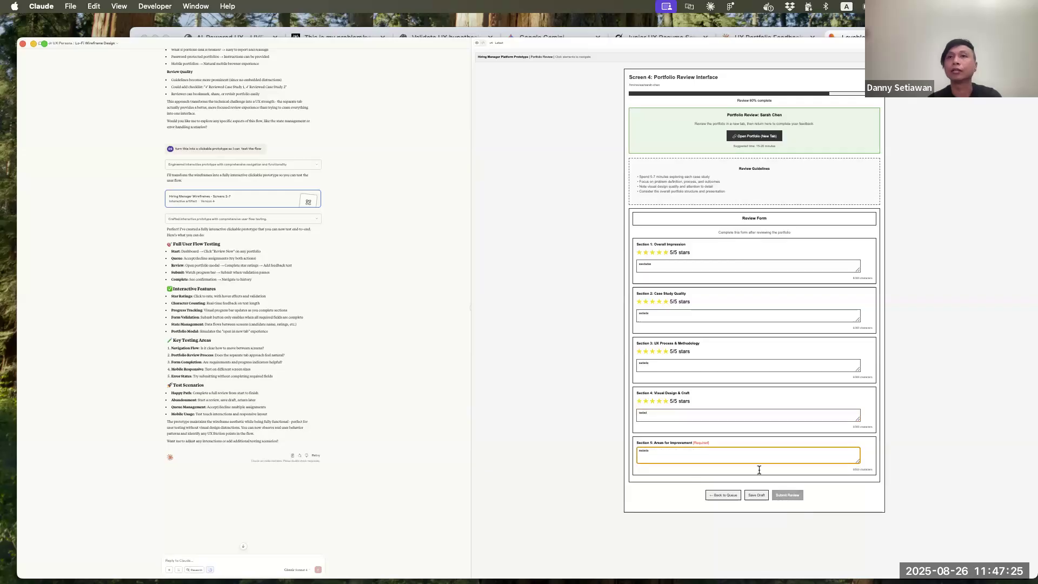
pyautogui.click(786, 495)
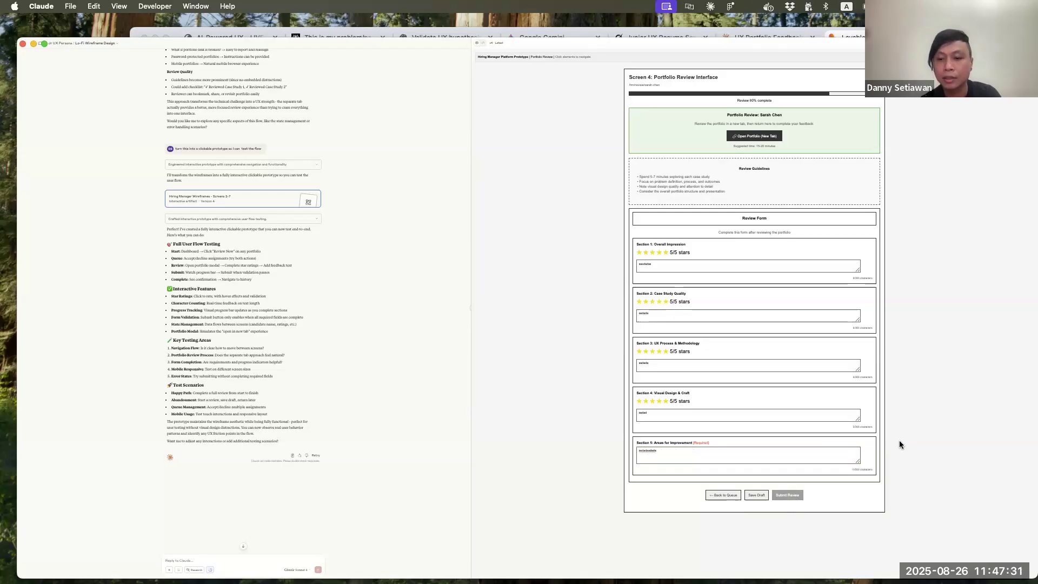
# Open the candidate's portfolio from the Screen 4 review interface and continue with the review
pyautogui.press('super+equal')
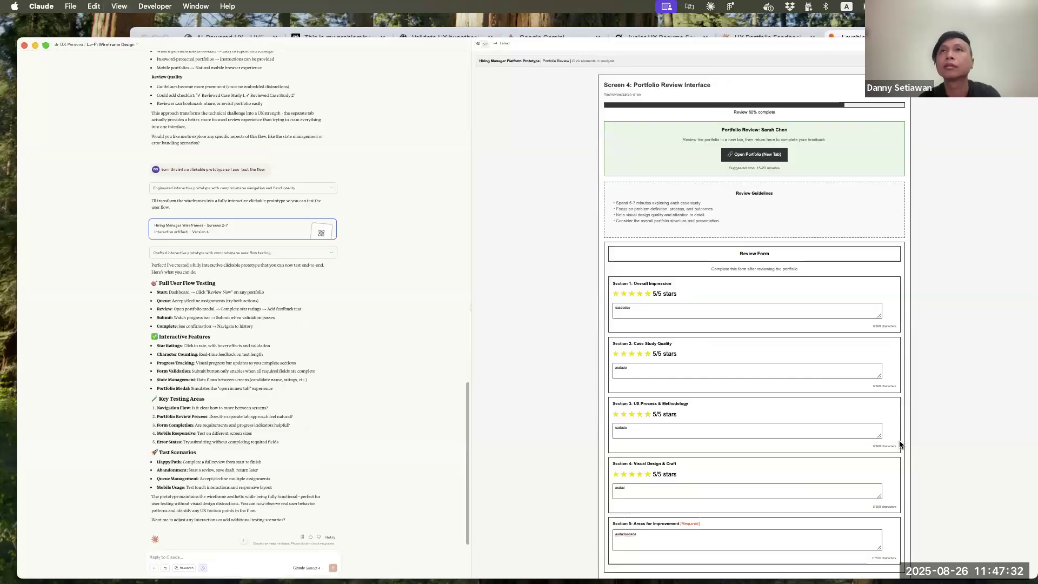
pyautogui.click(769, 158)
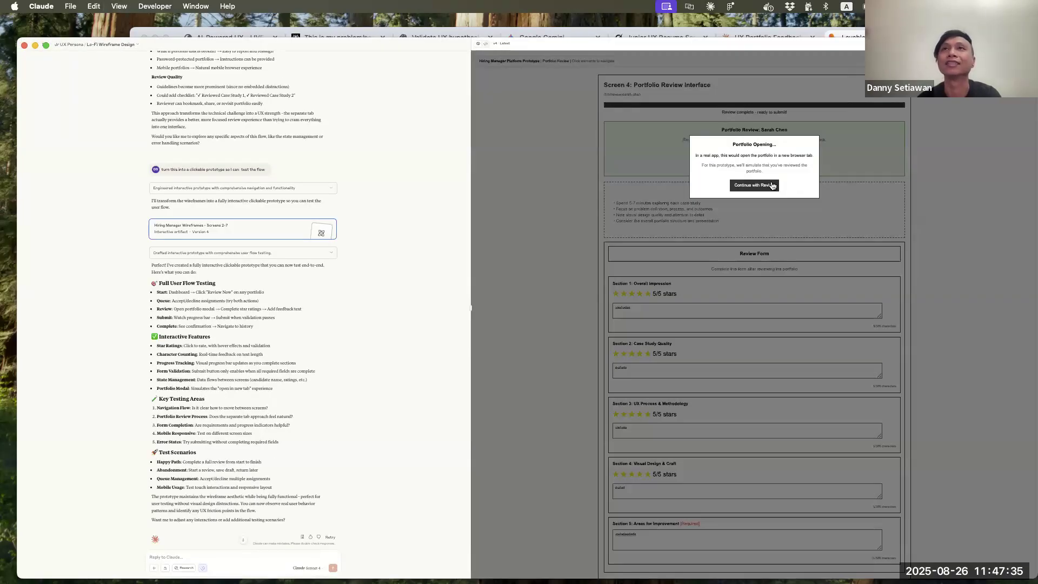
pyautogui.click(772, 186)
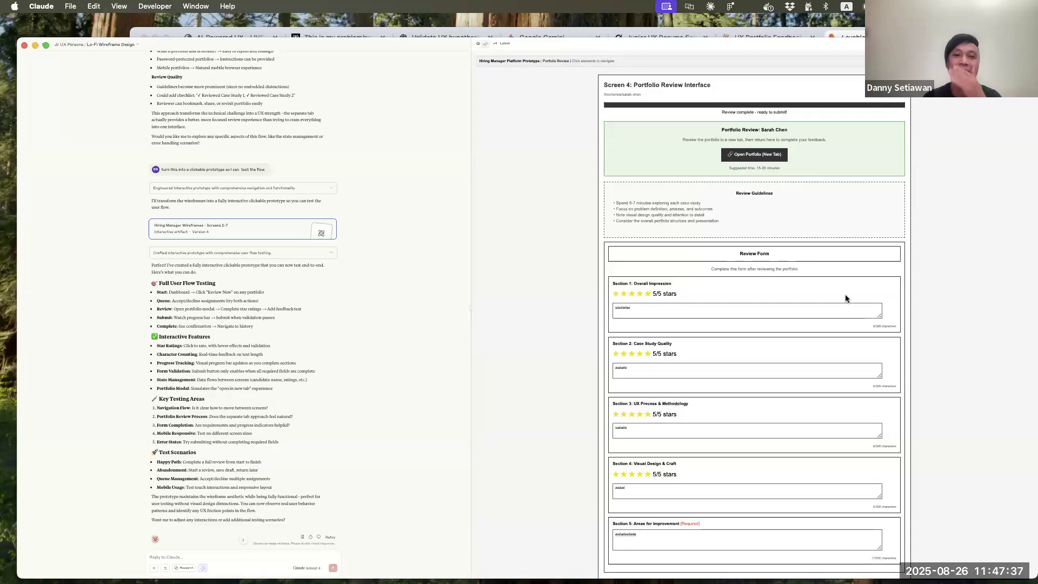
pyautogui.scroll(-2, 846, 296)
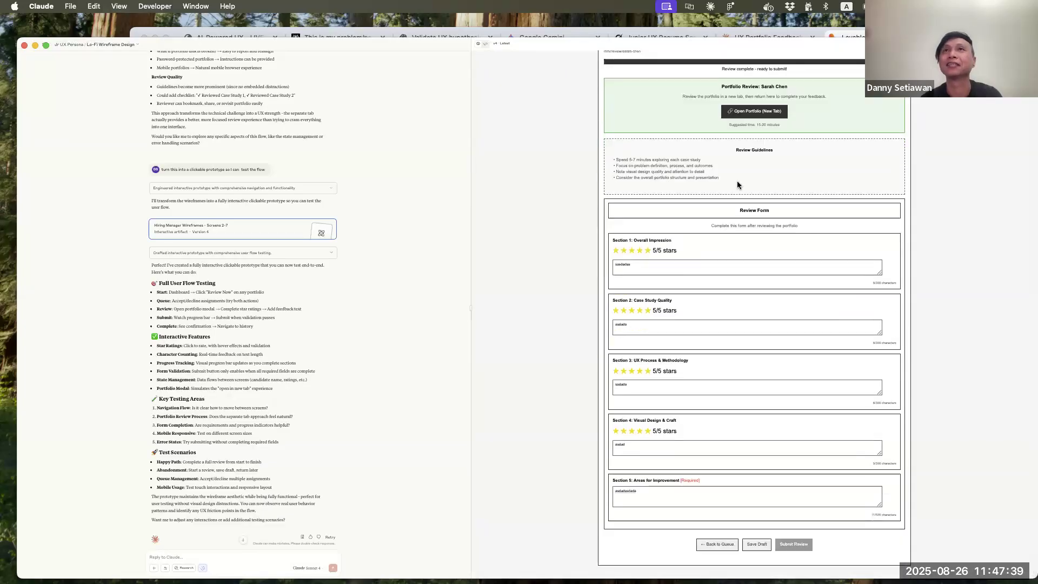
pyautogui.click(761, 114)
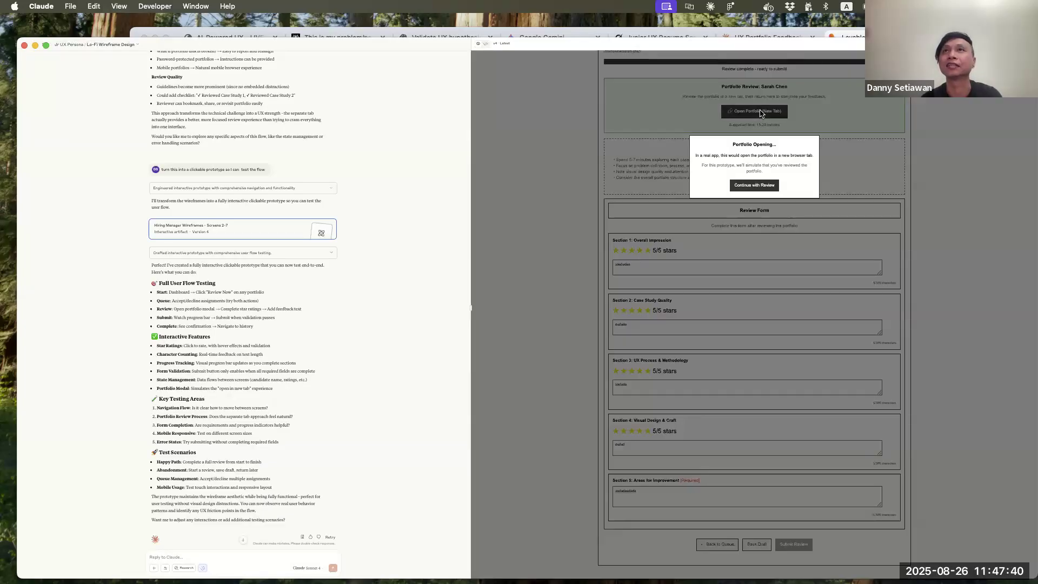
pyautogui.click(759, 185)
# Add more placeholder text to the Visual Design & Craft comment and submit the review
pyautogui.click(644, 447)
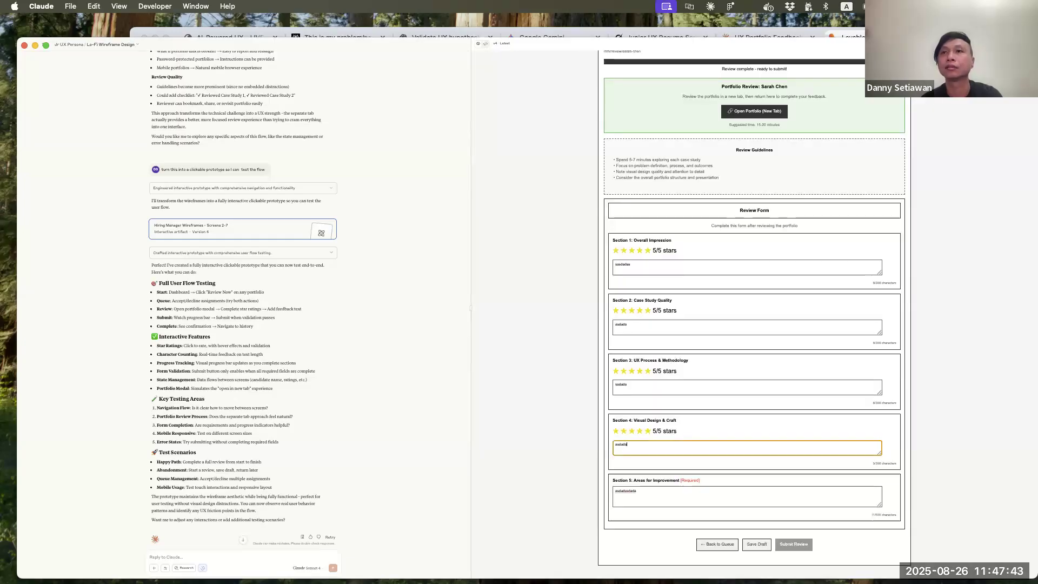
pyautogui.write('aDas')
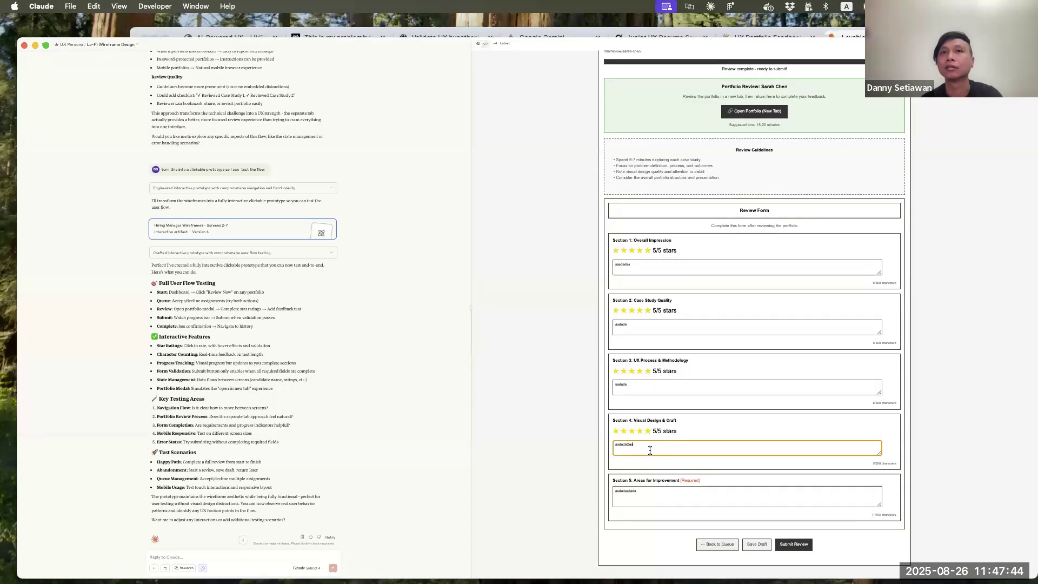
pyautogui.click(795, 545)
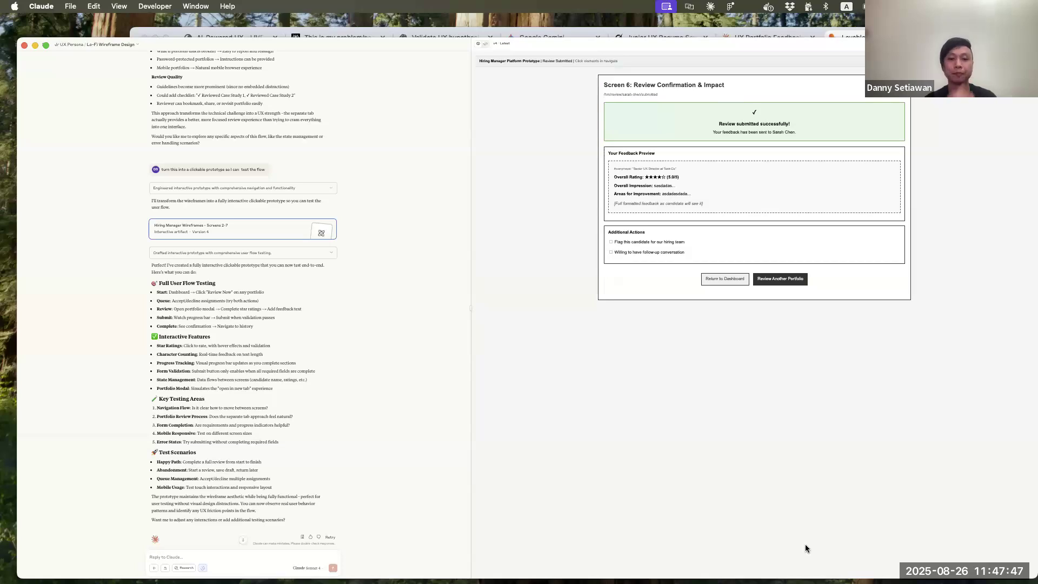
# Capture a screenshot of the full Screen 6 Review Confirmation & Impact wireframe
pyautogui.press('super+equal')
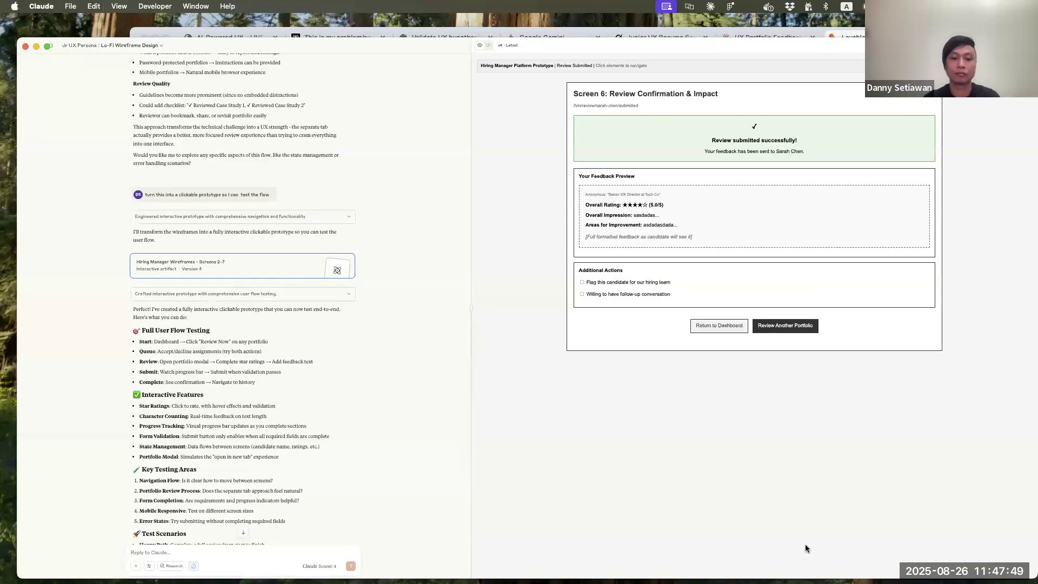
pyautogui.press('super+shift+4')
pyautogui.moveTo(550, 75); pyautogui.dragTo(965, 359)
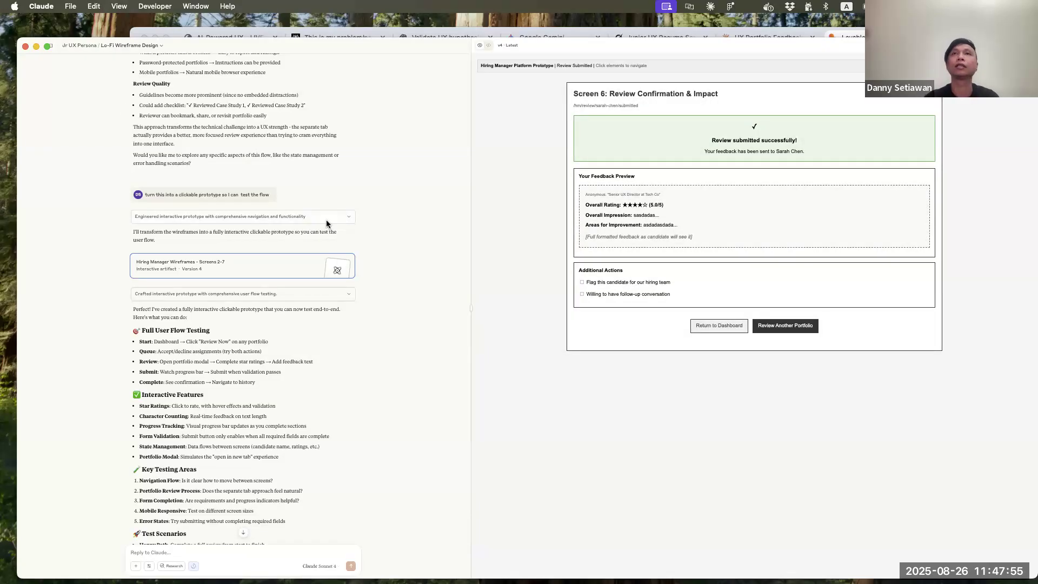
# Switch to Lovable in the browser and open the Desktop file picker for attaching images to the prompt
pyautogui.press('super+0')
pyautogui.click(43, 53)
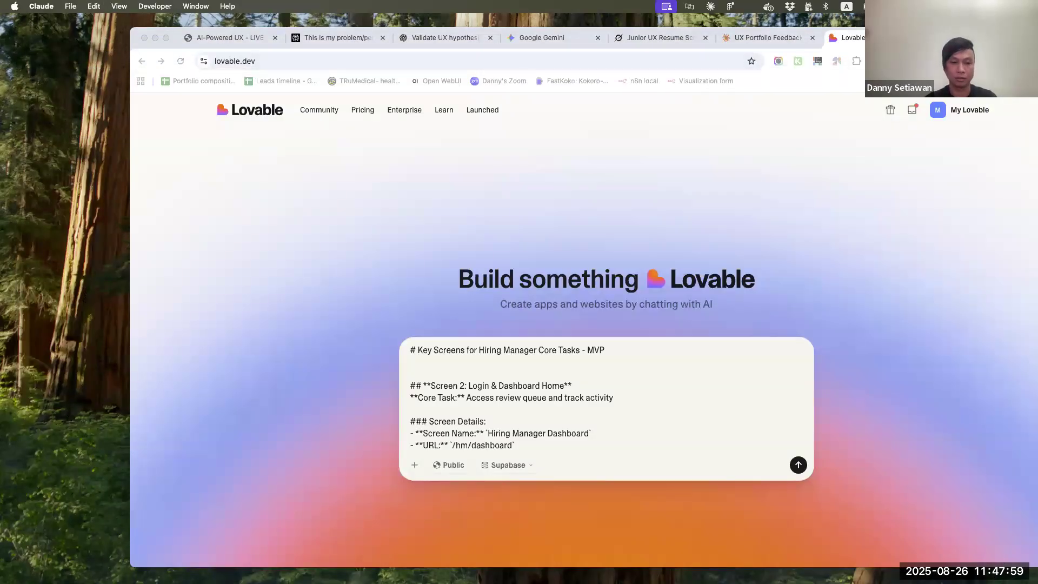
pyautogui.click(413, 467)
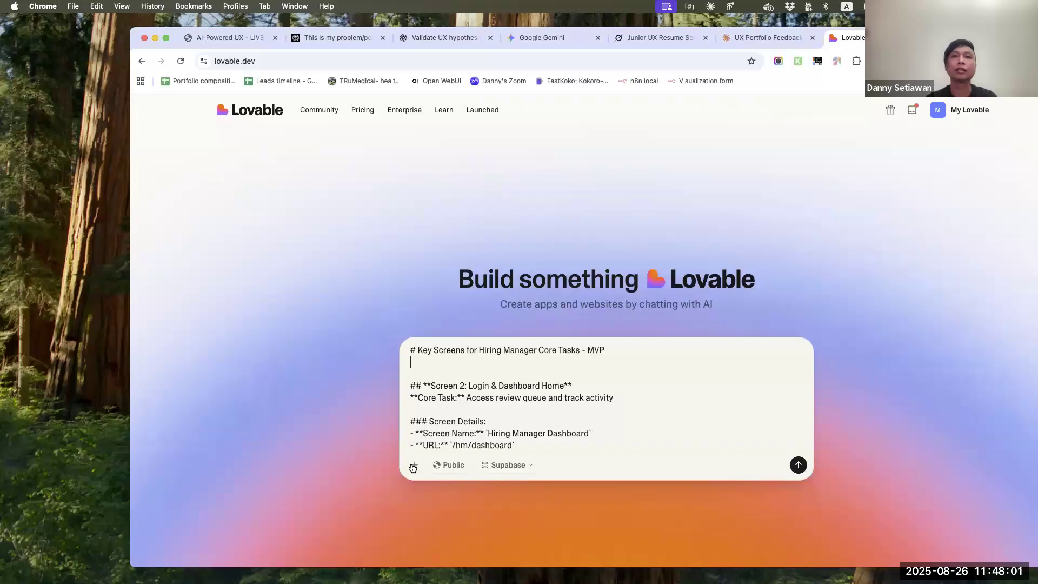
pyautogui.click(413, 467)
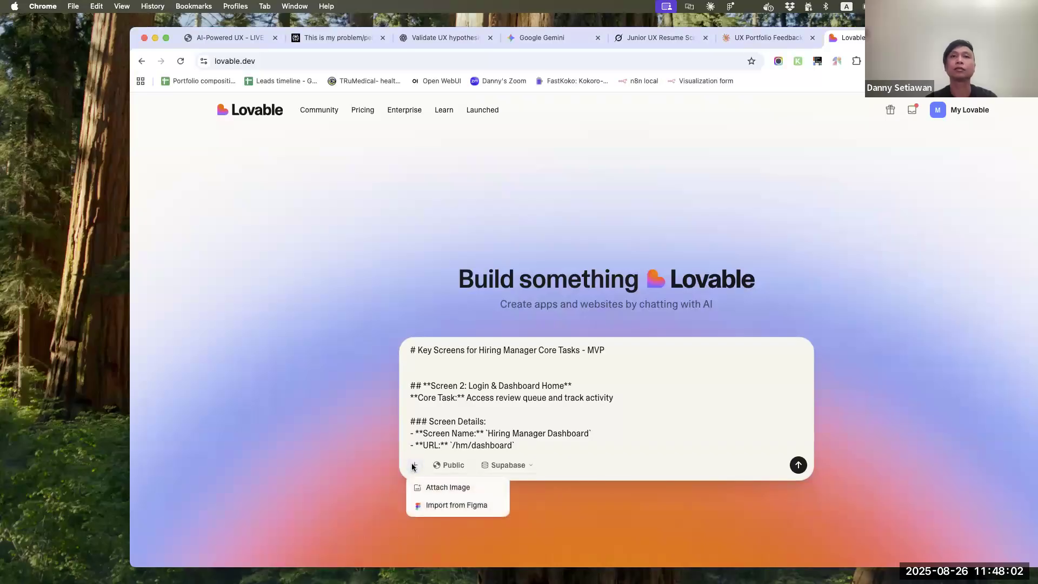
pyautogui.click(446, 488)
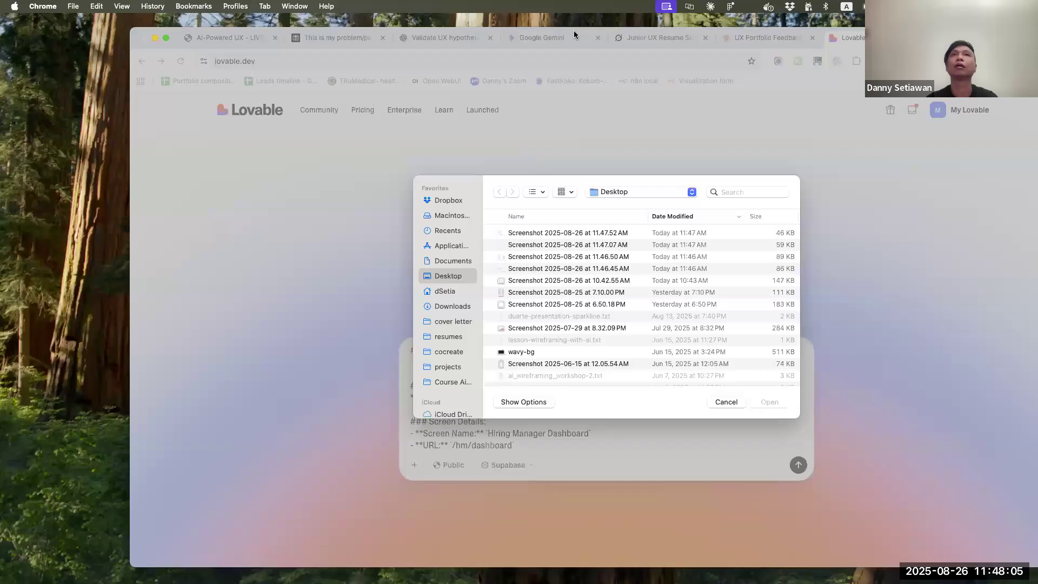
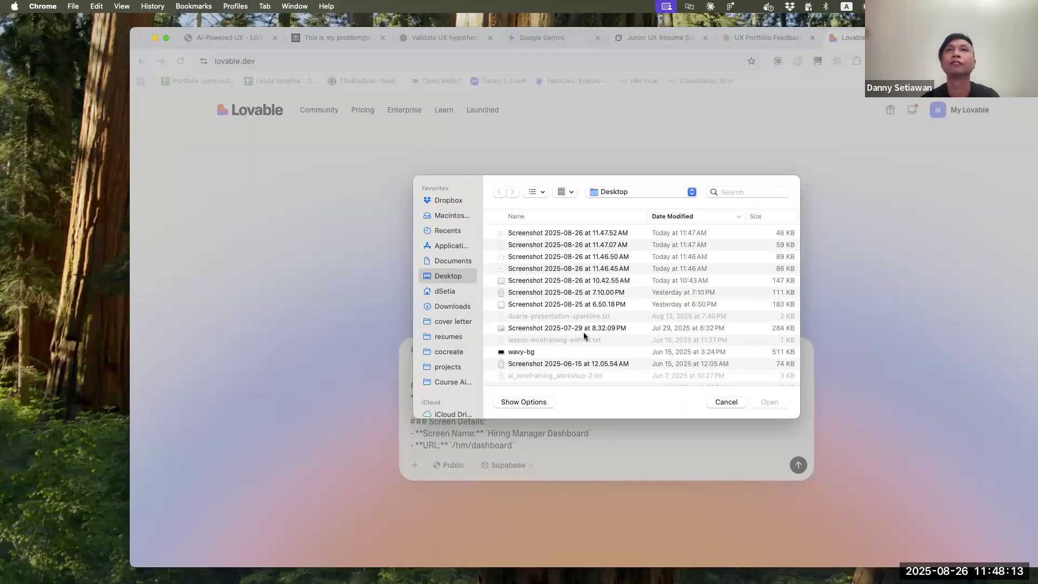
# Attach the four desktop screenshots taken on 2025-08-26 from 11.46.45 AM through 11.47.52 AM to the prompt
pyautogui.click(556, 304)
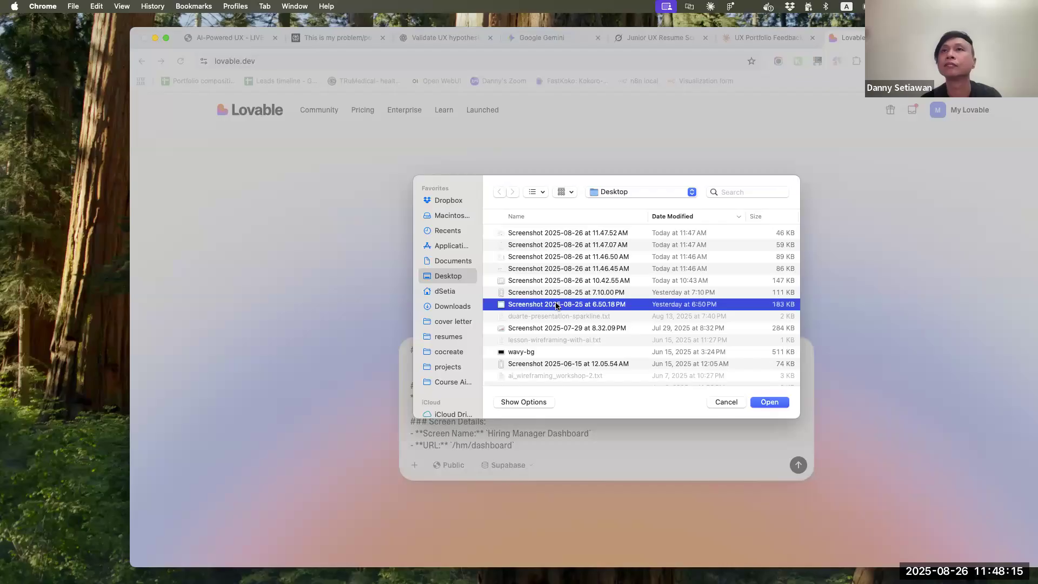
pyautogui.click(557, 280)
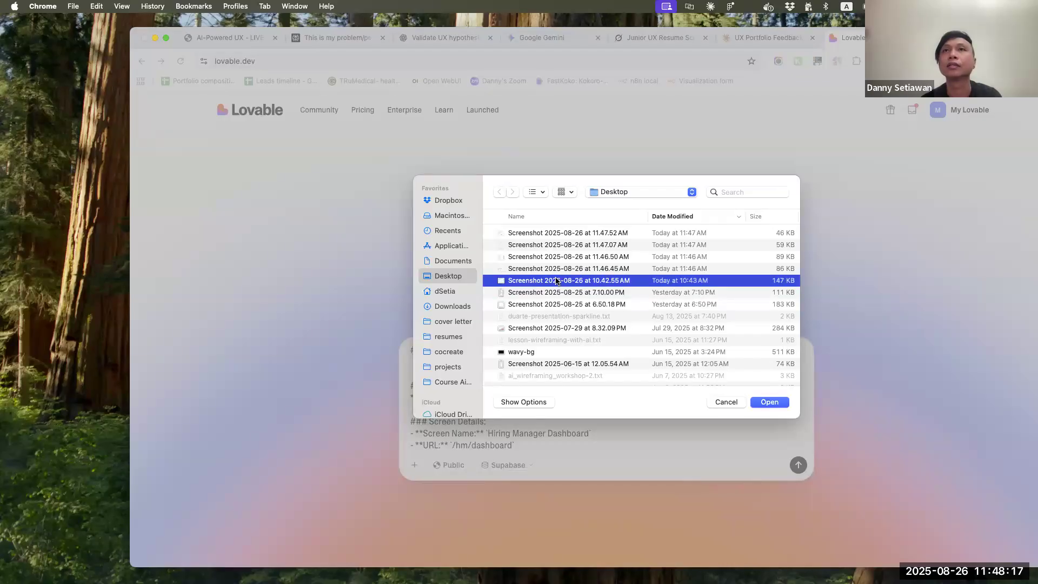
pyautogui.press('space')
pyautogui.press('space')
pyautogui.click(555, 270)
pyautogui.press('space')
pyautogui.press('space')
pyautogui.keyDown('shift'); pyautogui.click(552, 234); pyautogui.keyUp('shift')
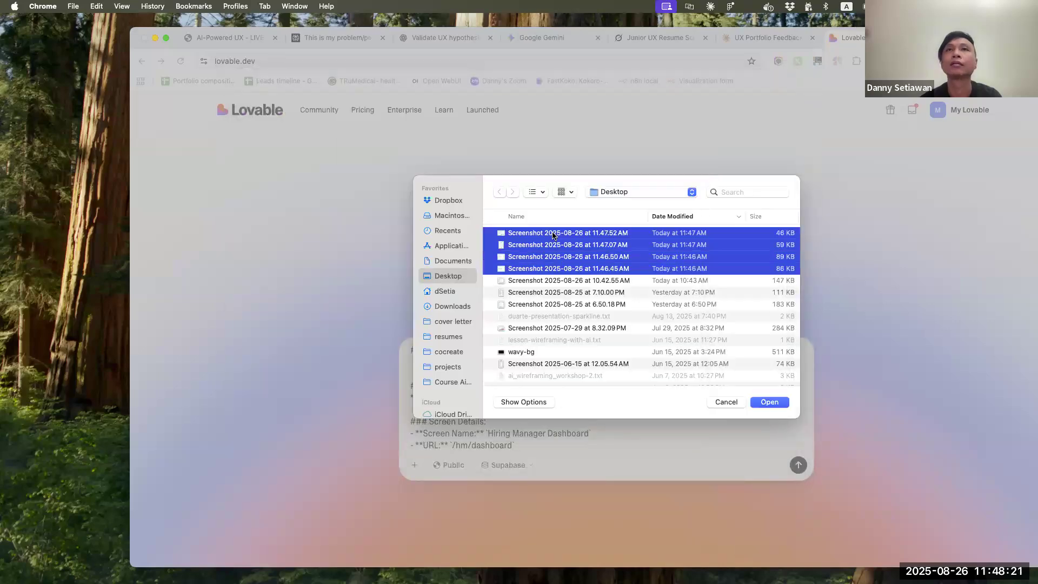
pyautogui.press('Return')
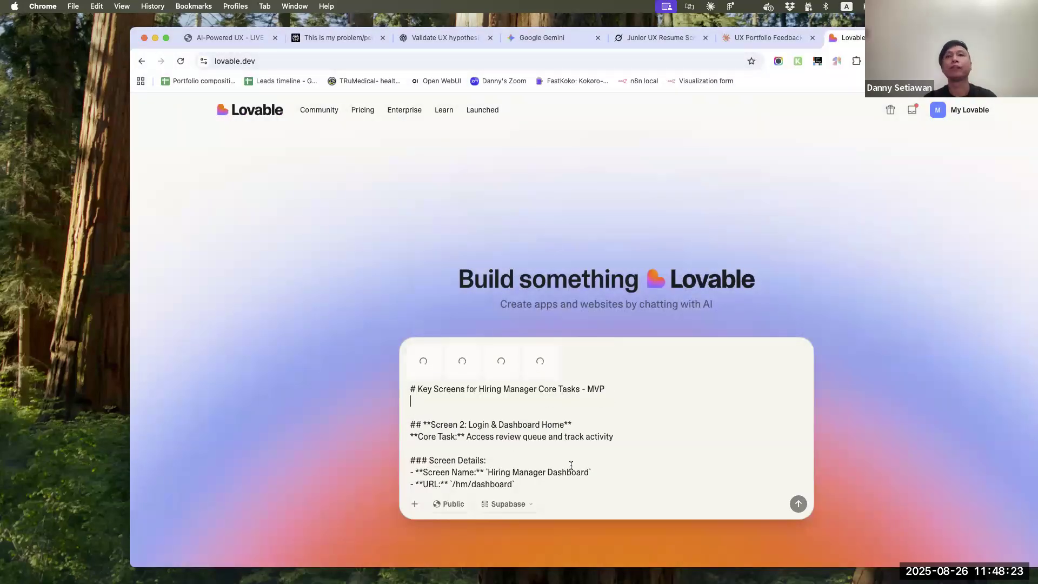
# Delete the closing core-screens summary, the Success Metrics Per Screen list and the Critical User Journey line from the end of the prompt
pyautogui.scroll(-10, 572, 466)
pyautogui.scroll(-15, 571, 466)
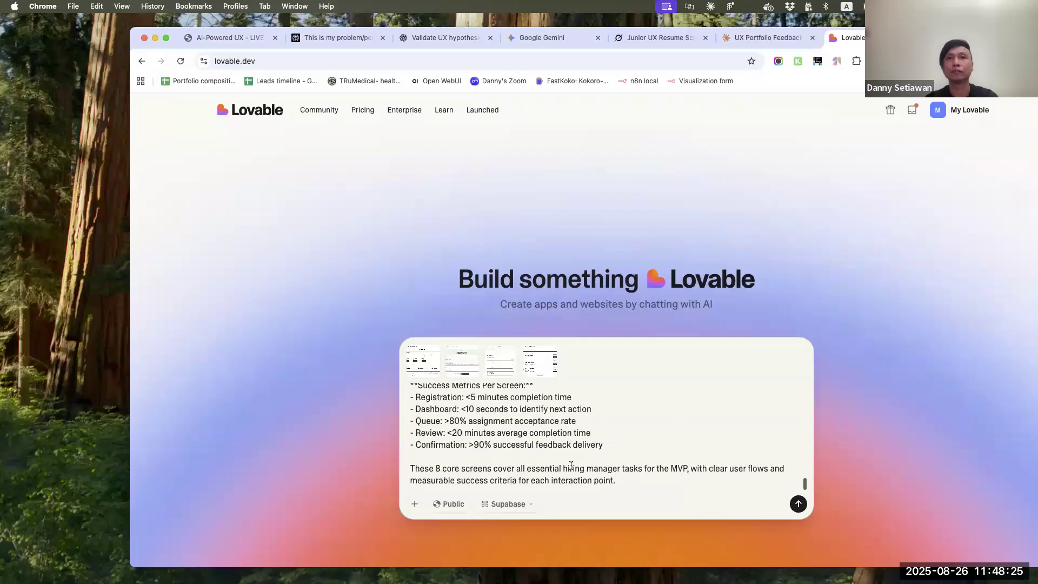
pyautogui.click(644, 484)
pyautogui.moveTo(645, 484); pyautogui.dragTo(291, 458)
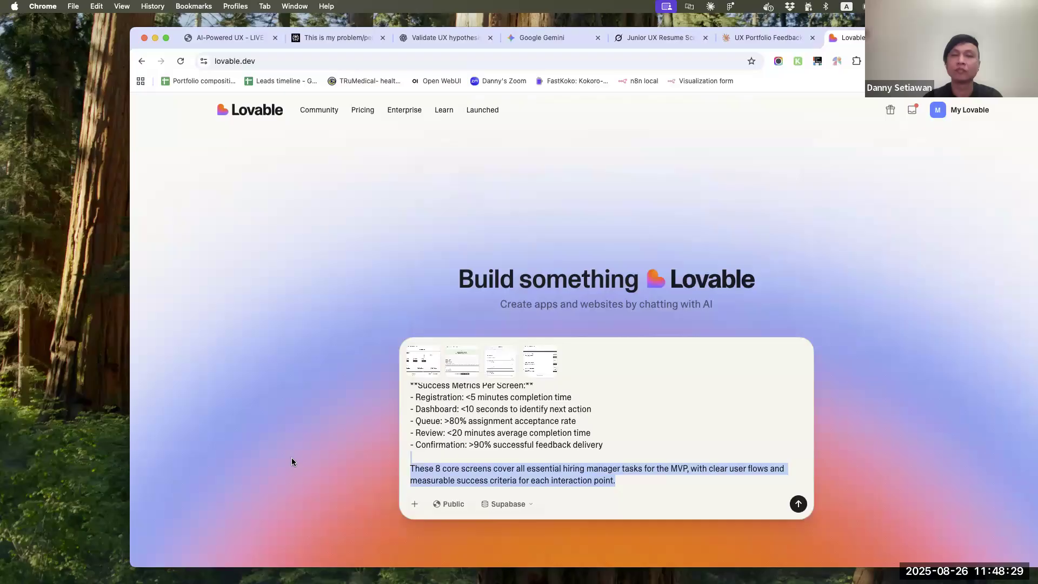
pyautogui.press('BackSpace')
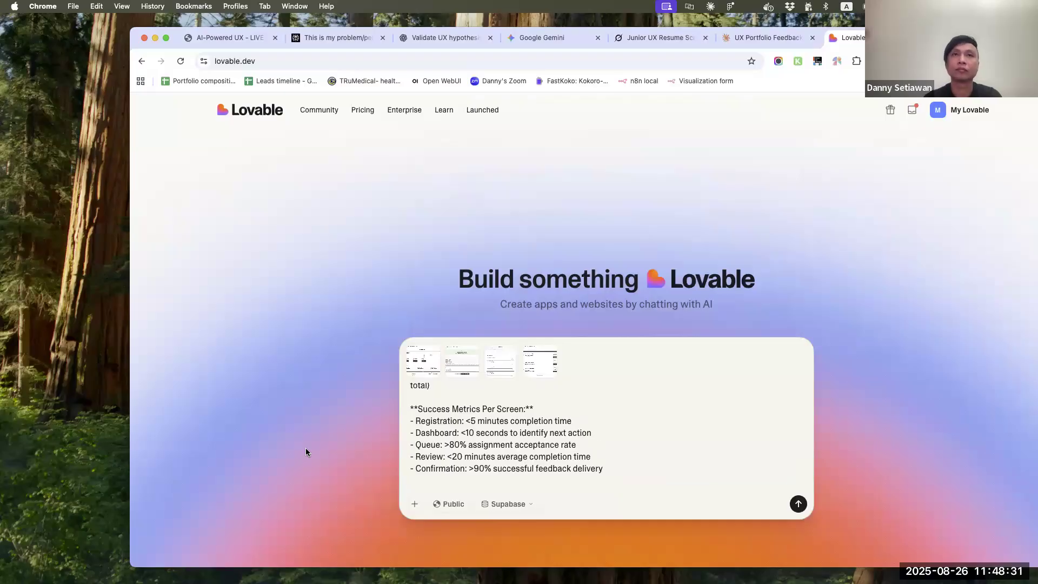
pyautogui.moveTo(624, 469); pyautogui.dragTo(378, 406)
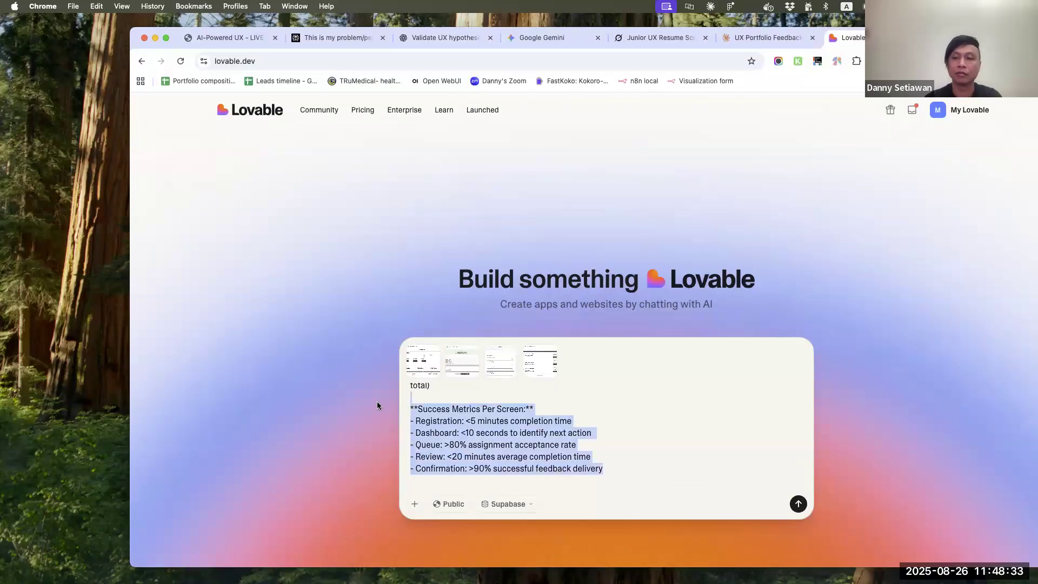
pyautogui.press('BackSpace')
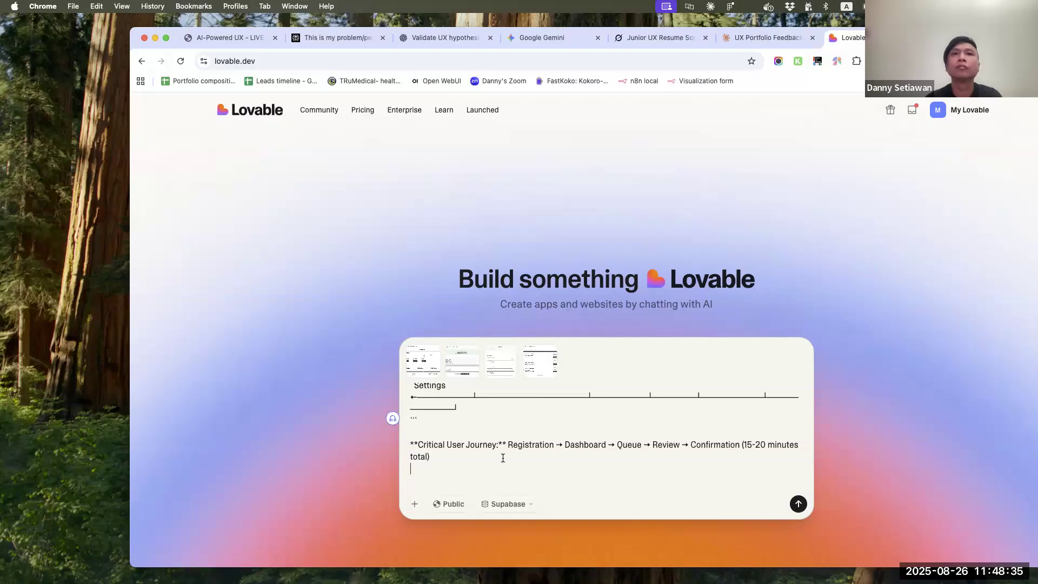
pyautogui.moveTo(493, 465); pyautogui.dragTo(374, 442)
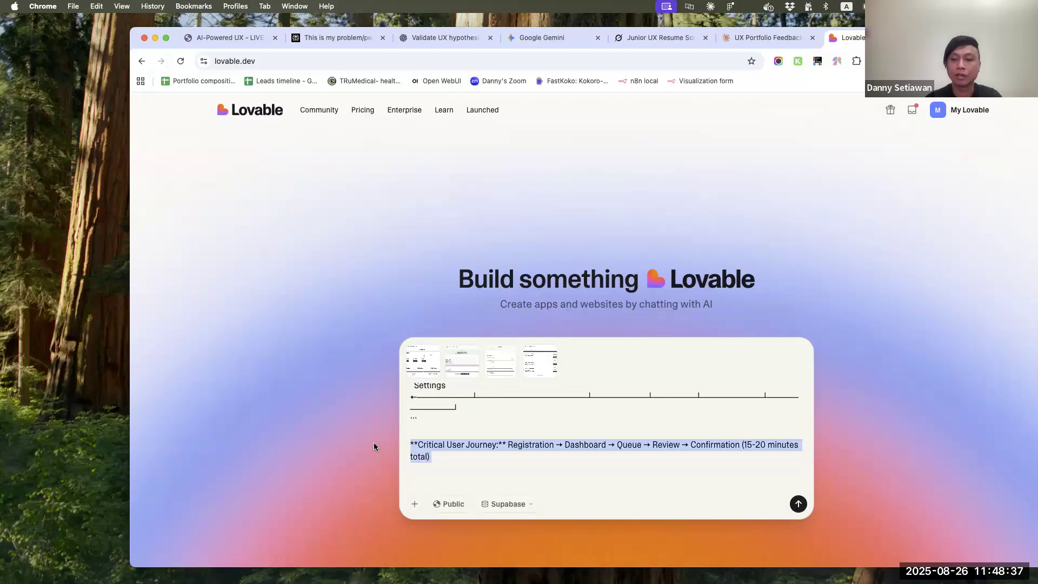
pyautogui.press('BackSpace')
# Append a "===" separator and the line "use visual design style that's modern, elegant, clean, professional, good use of negative space." after the Screen Flow Summary
pyautogui.press('Return')
pyautogui.press('Delete')
pyautogui.press('Delete')
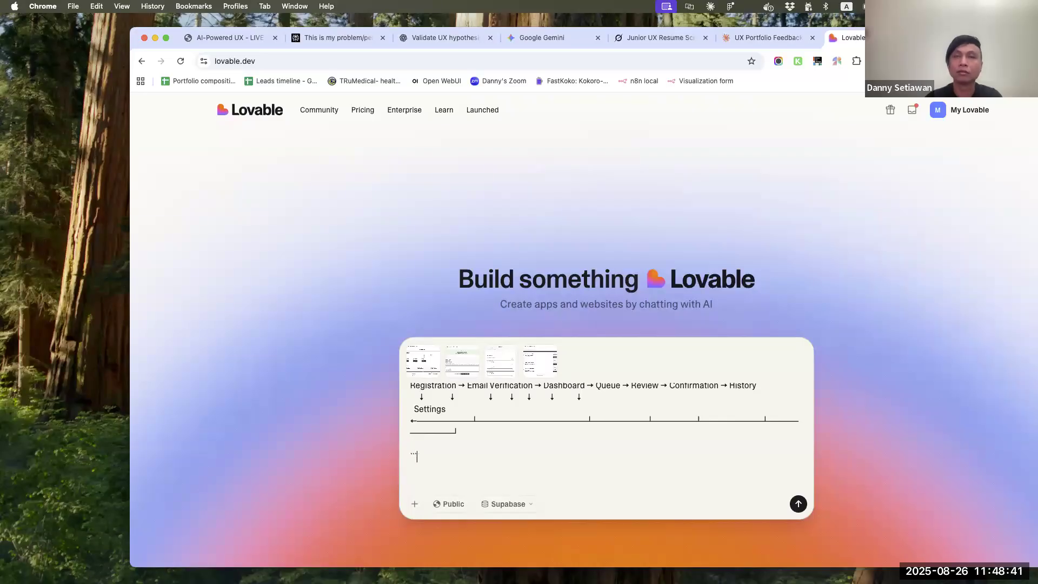
pyautogui.write('===')
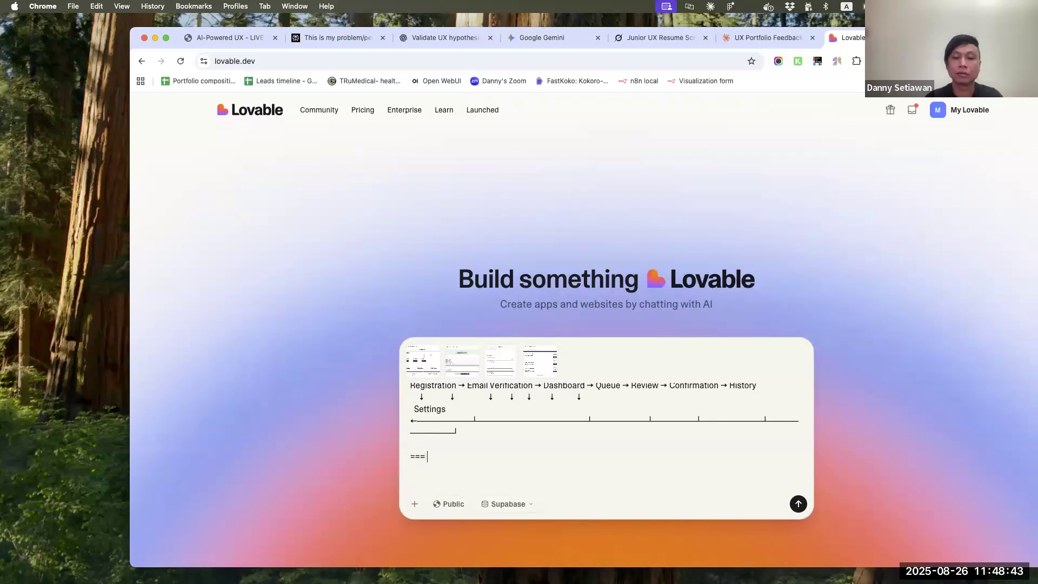
pyautogui.write(' use visual')
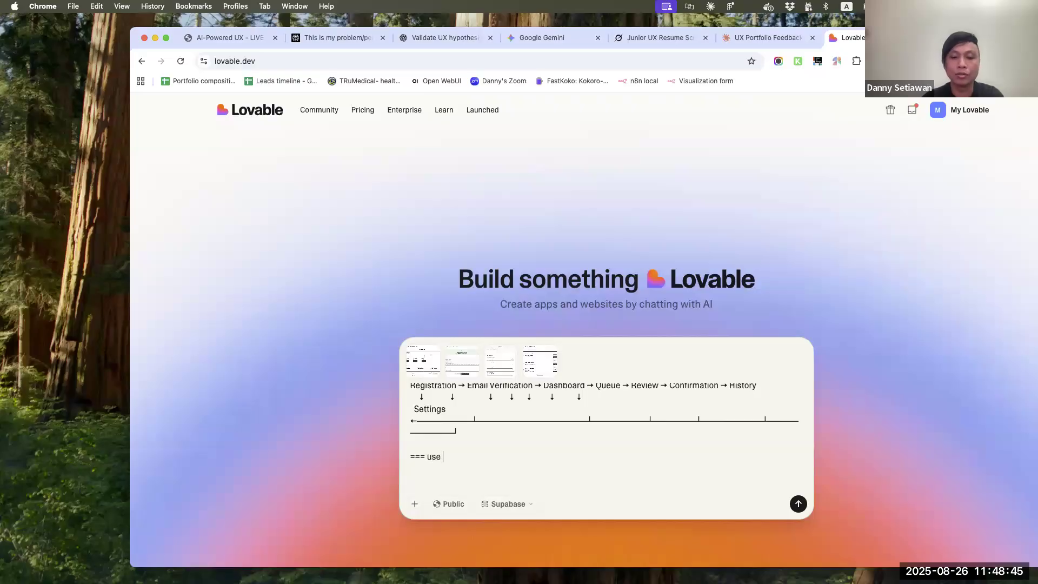
pyautogui.press('Left')
pyautogui.press('Left')
pyautogui.press('Left')
pyautogui.hotkey('shift', 'Return')
pyautogui.press('Down')
pyautogui.write('desig')
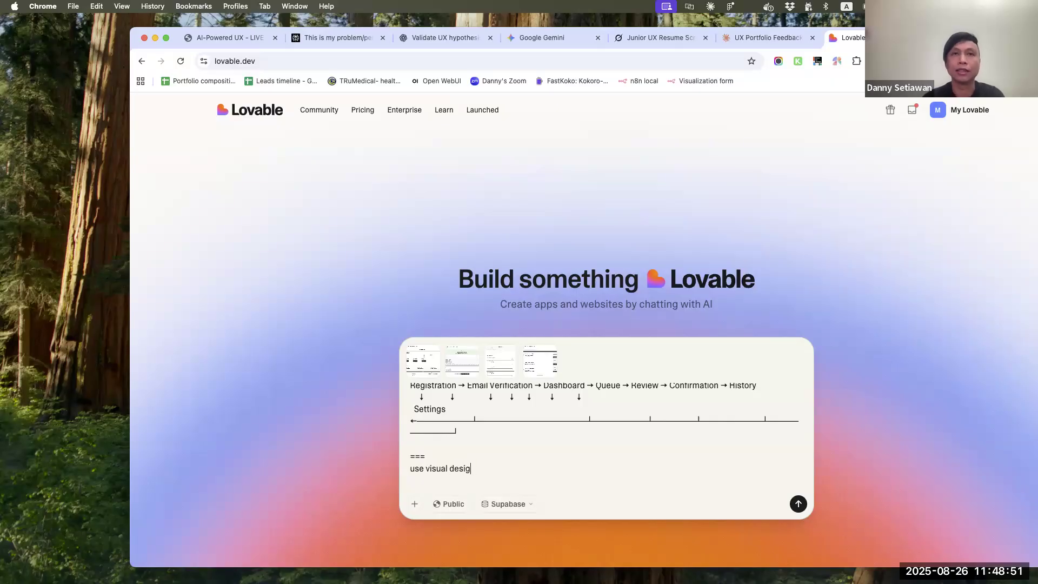
pyautogui.write("n style that's mode")
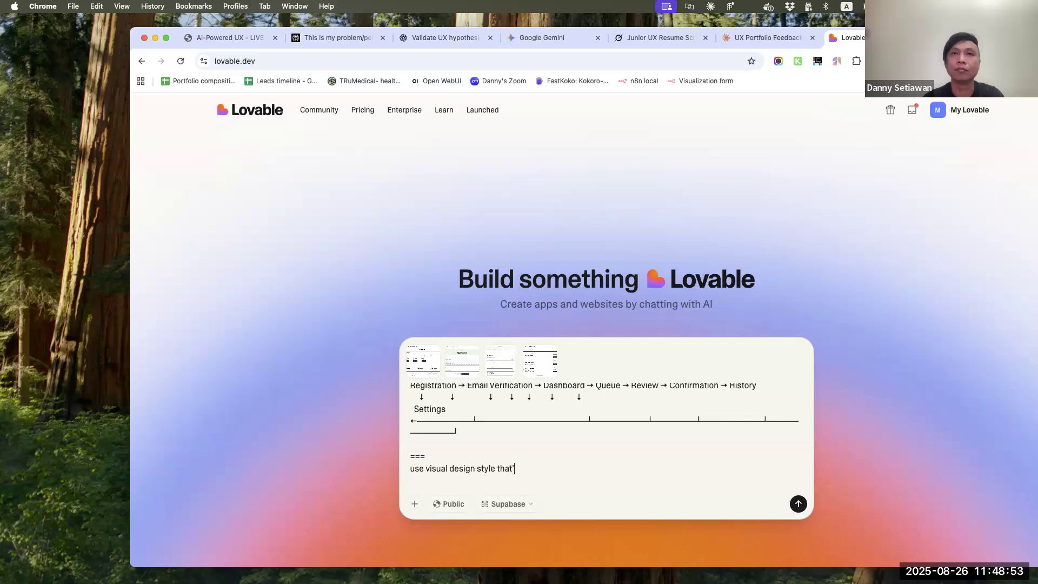
pyautogui.write('rn, elegant, clean')
pyautogui.write('t')
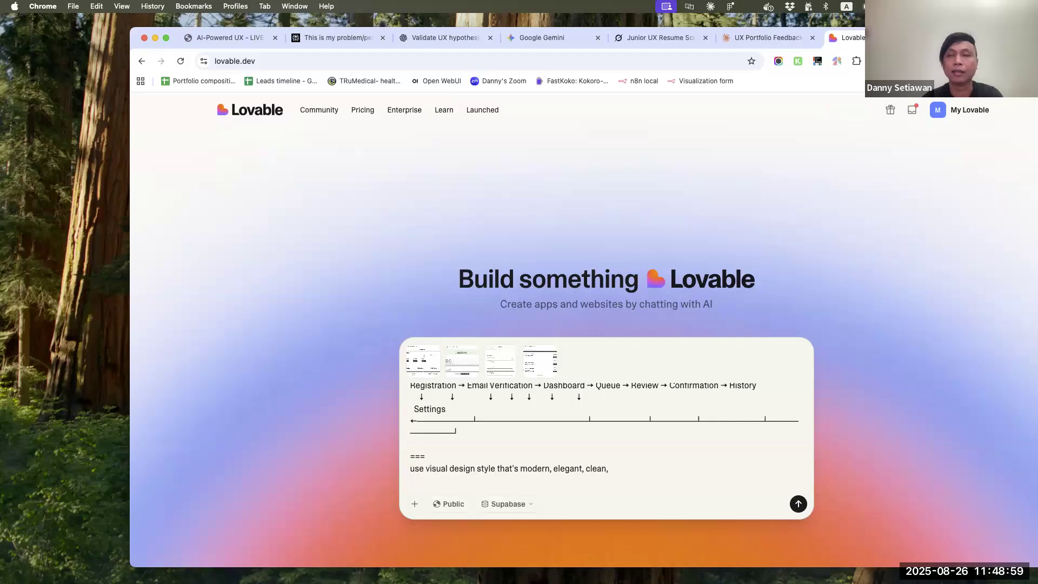
pyautogui.write(' professio')
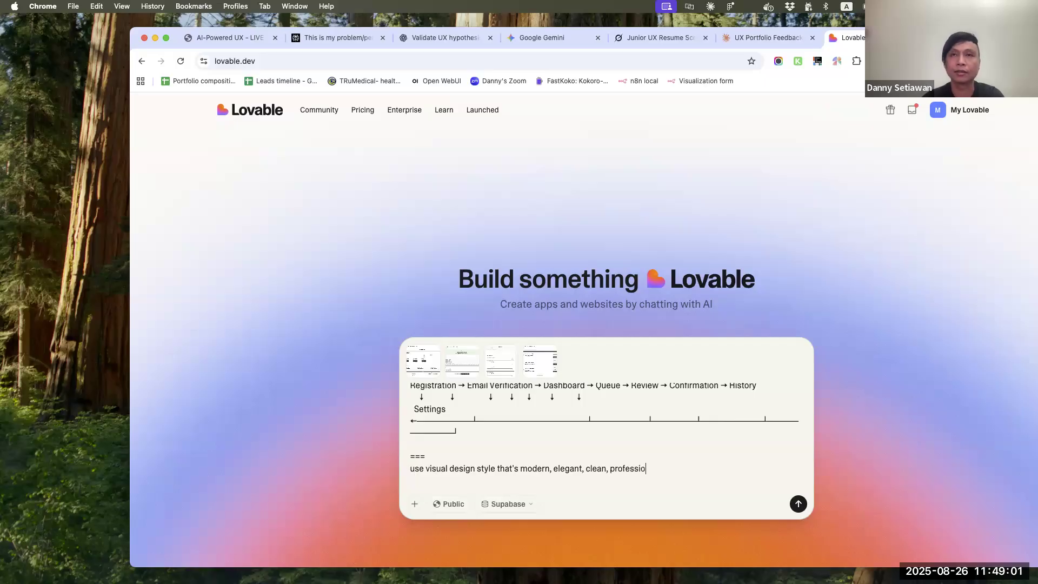
pyautogui.write('nal, good use of n')
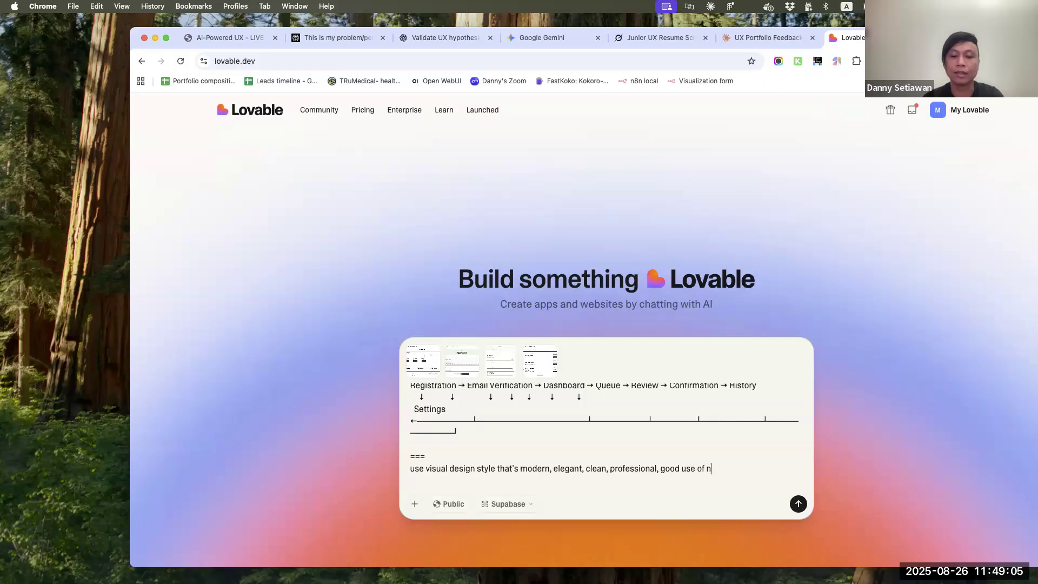
pyautogui.write('egative space. Use')
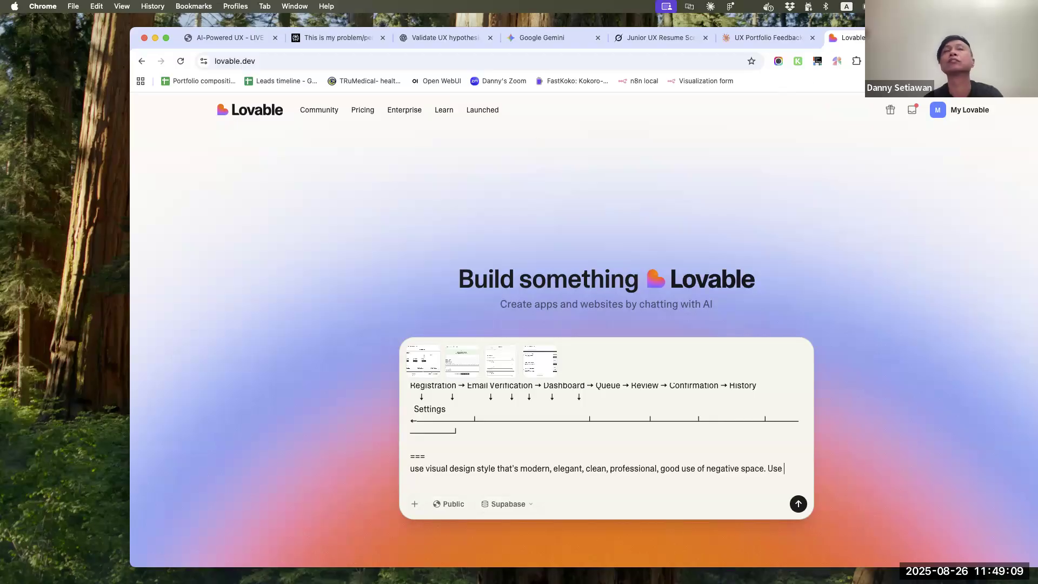
# Copy the Bang & Olufsen site address, finish the prompt with "Use bang-olufsen.com and apple.com as inspirations" and submit it
pyautogui.hotkey('ctrl', 'Tab')
pyautogui.moveTo(280, 62); pyautogui.dragTo(186, 62)
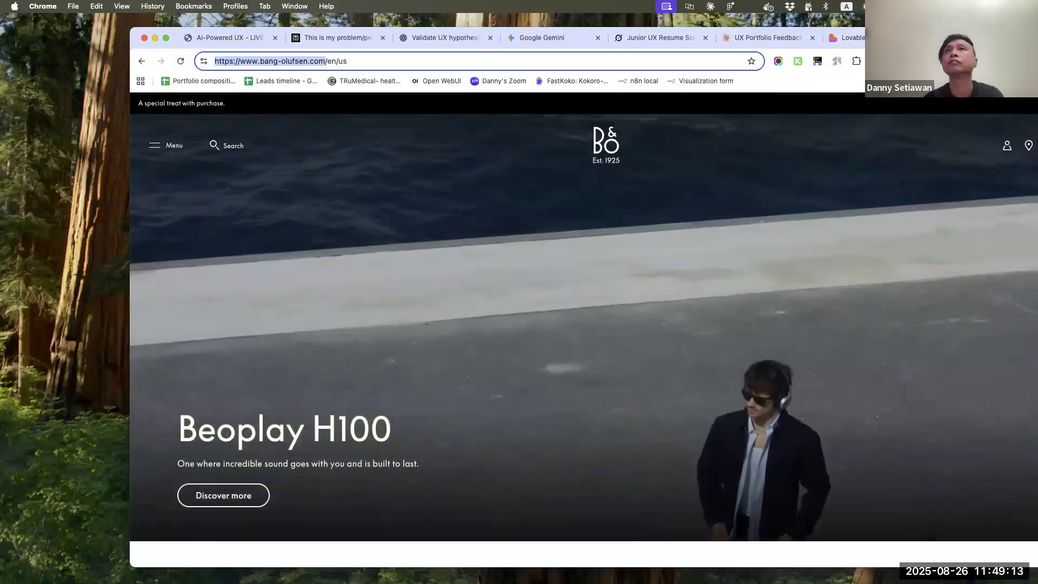
pyautogui.hotkey('ctrl', 'shift', 'Tab')
pyautogui.write('bang-olufsen.com')
pyautogui.write('and a')
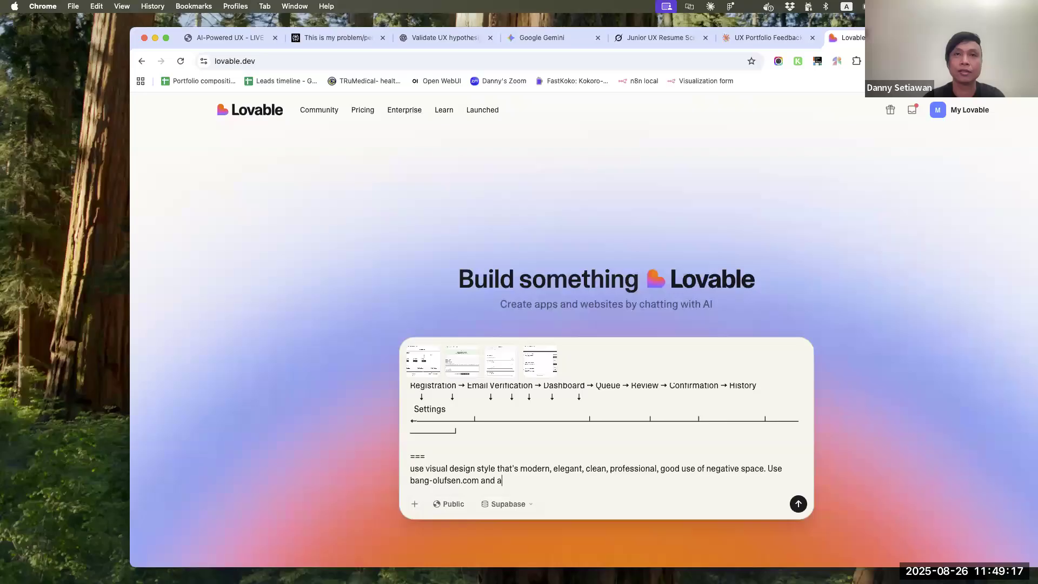
pyautogui.write('pple.com as ')
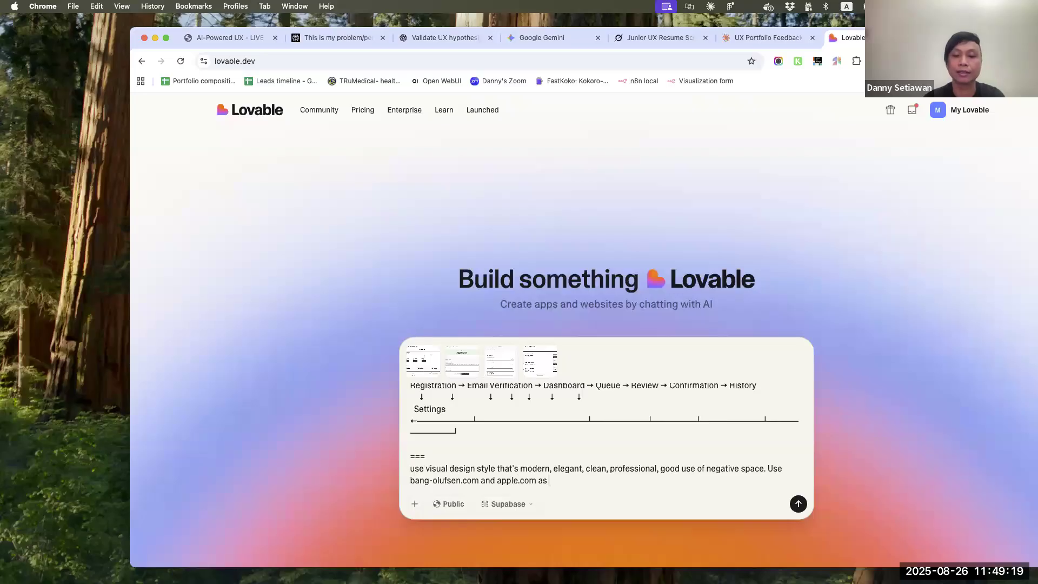
pyautogui.write('inspirations')
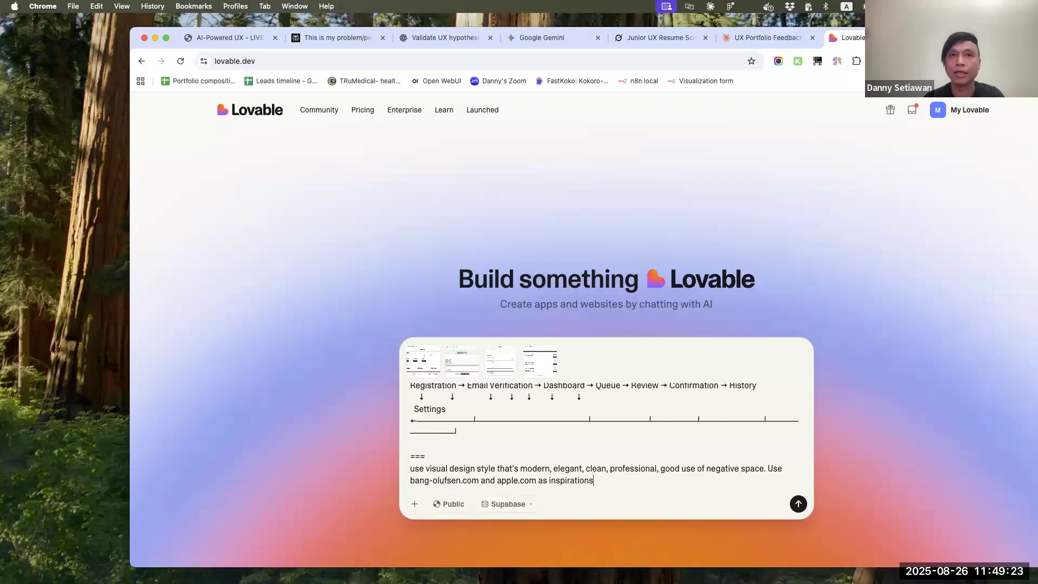
pyautogui.press('Return')
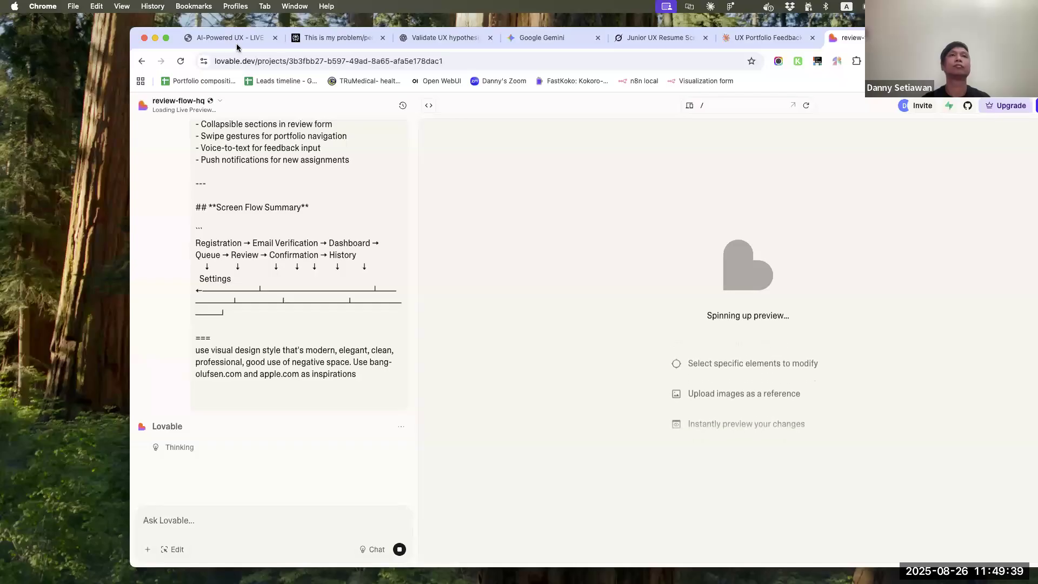
# Examine Lovable's design vision, MVP features and list of edited files, and review the submitted screen specification while the build runs
pyautogui.moveTo(136, 46); pyautogui.dragTo(58, 41)
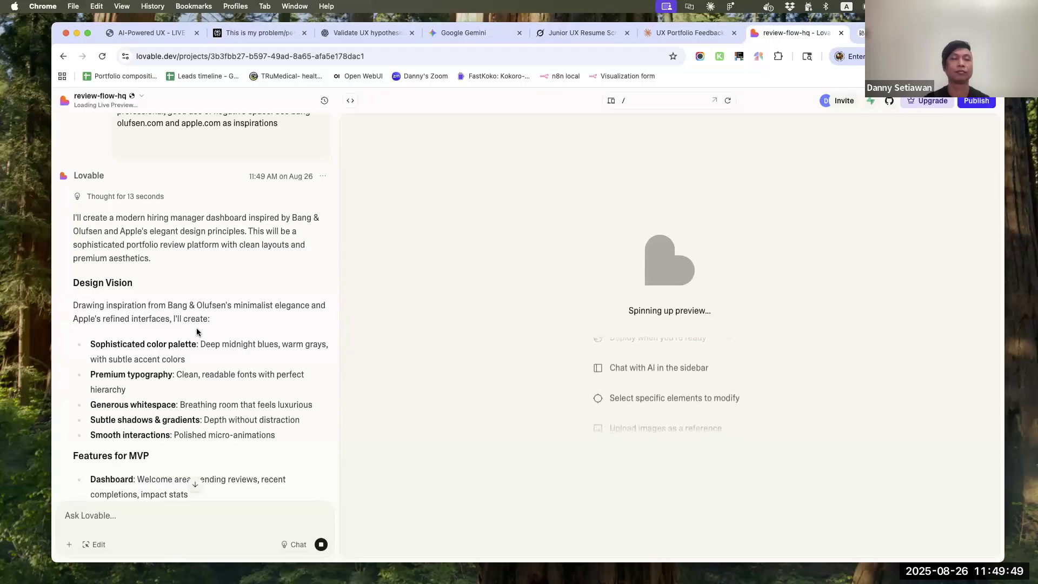
pyautogui.scroll(-3, 197, 331)
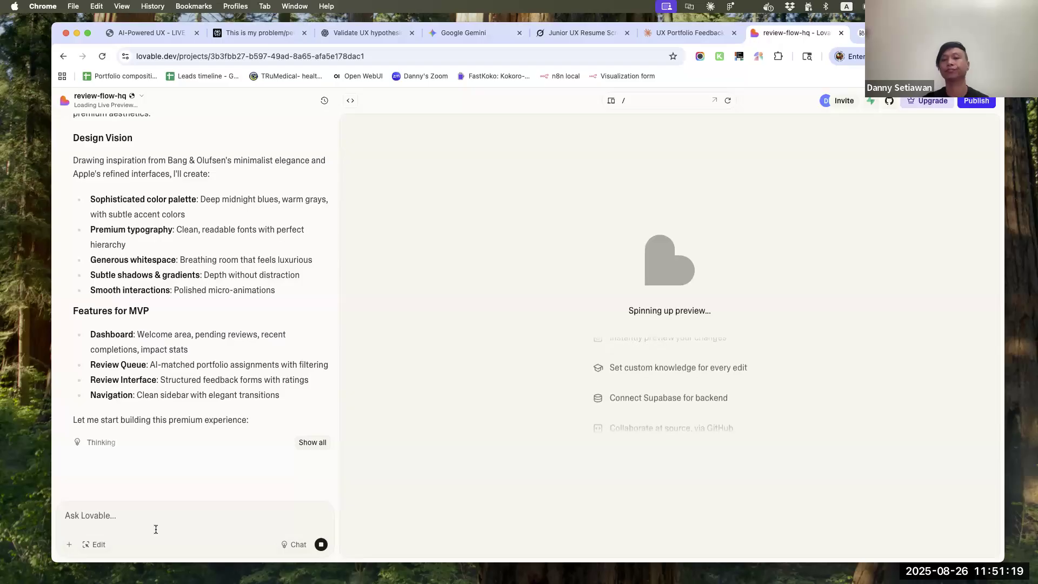
pyautogui.click(311, 442)
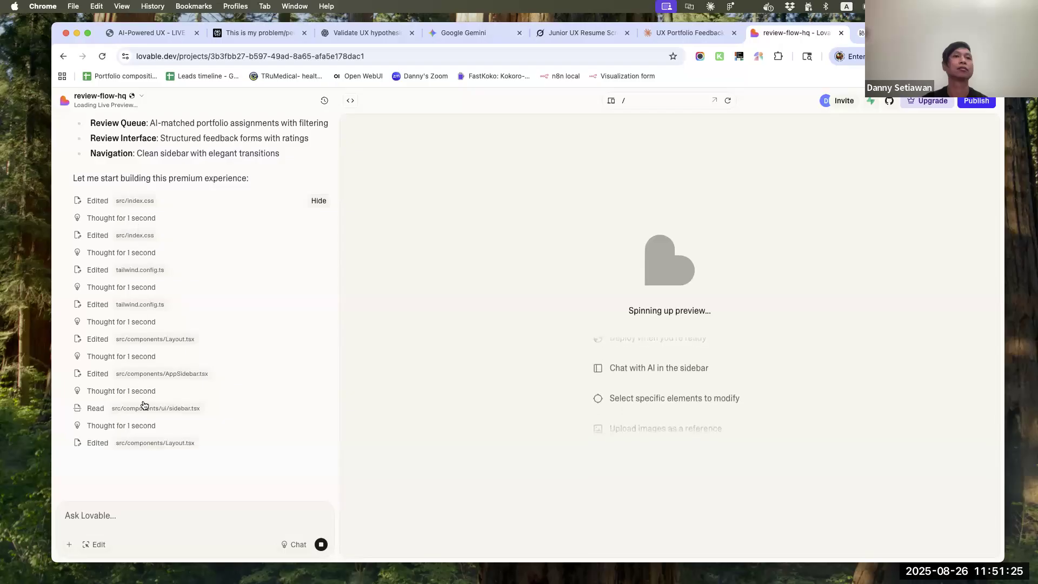
pyautogui.click(319, 201)
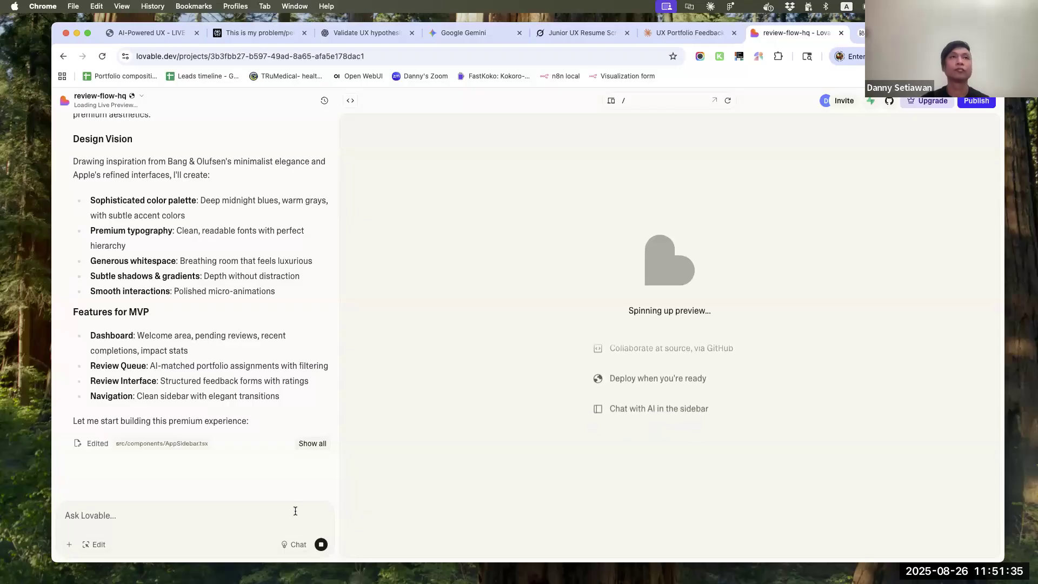
pyautogui.scroll(20, 219, 272)
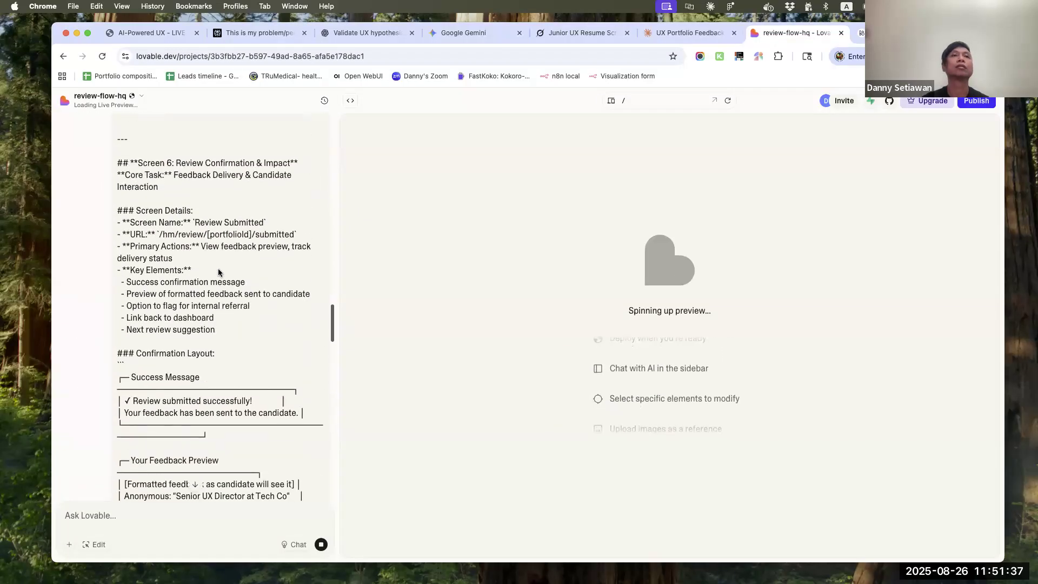
pyautogui.scroll(20, 219, 273)
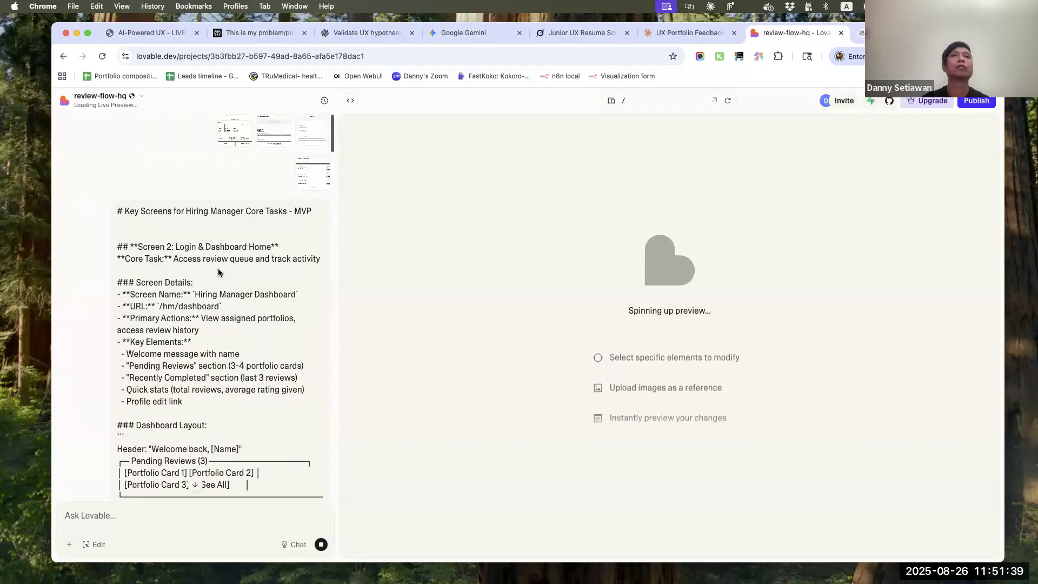
pyautogui.scroll(-20, 219, 272)
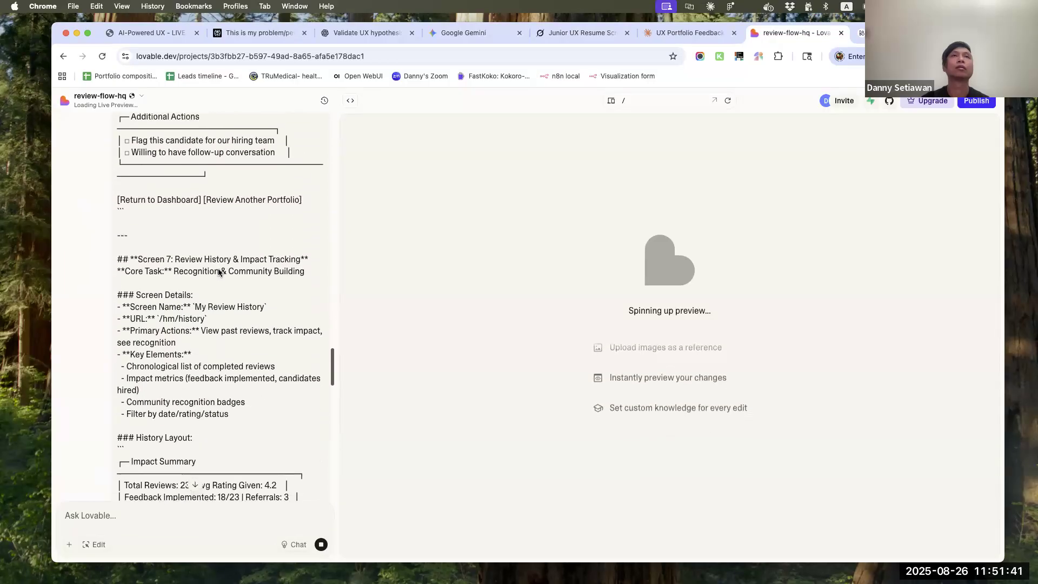
pyautogui.scroll(-20, 219, 268)
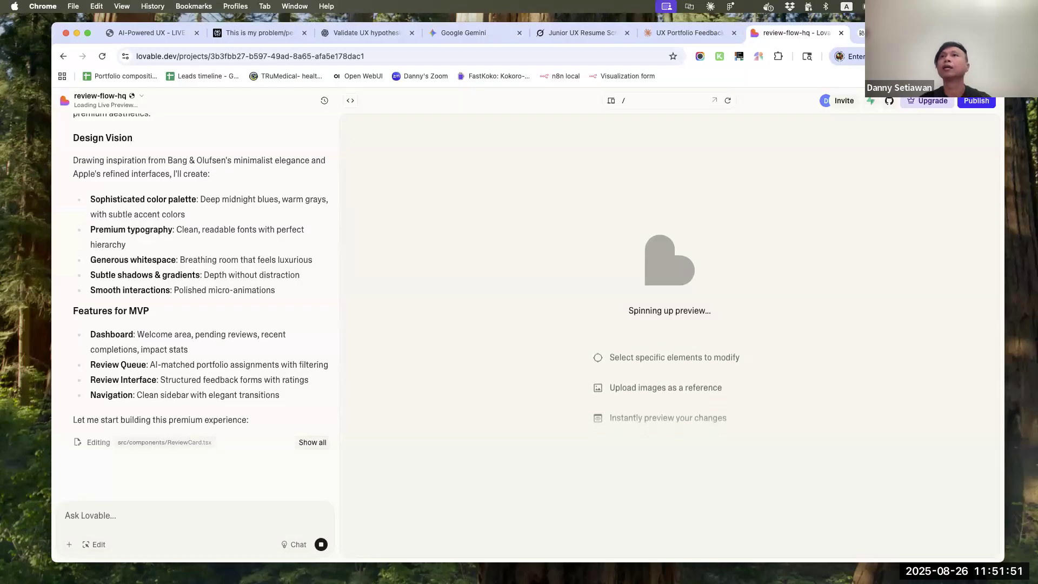
# Open bolt.new in a new browser tab to view its start page, and return to the review-flow-hq project in Lovable
pyautogui.press('super+t')
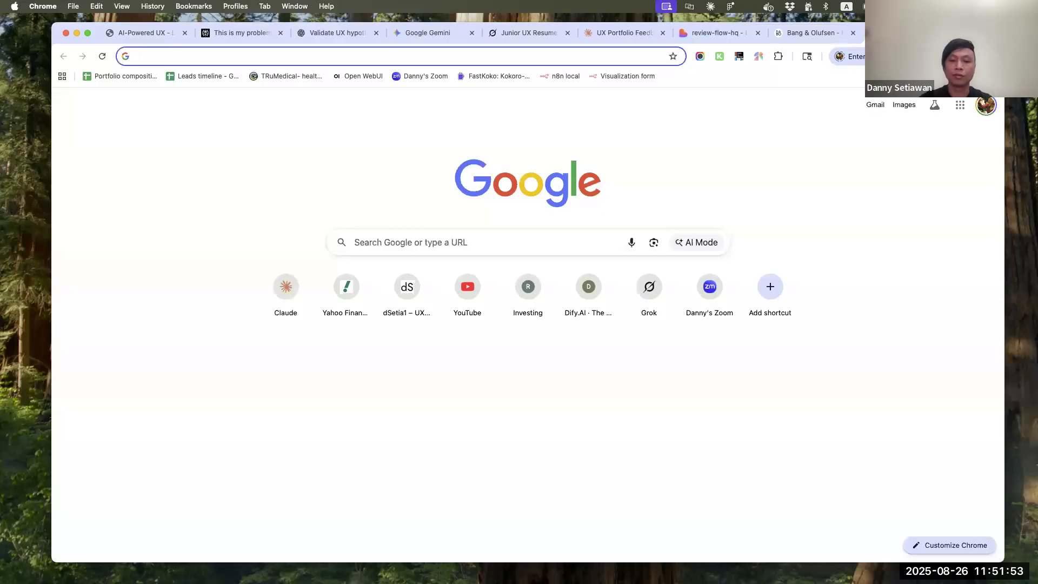
pyautogui.write('bolt')
pyautogui.press('Return')
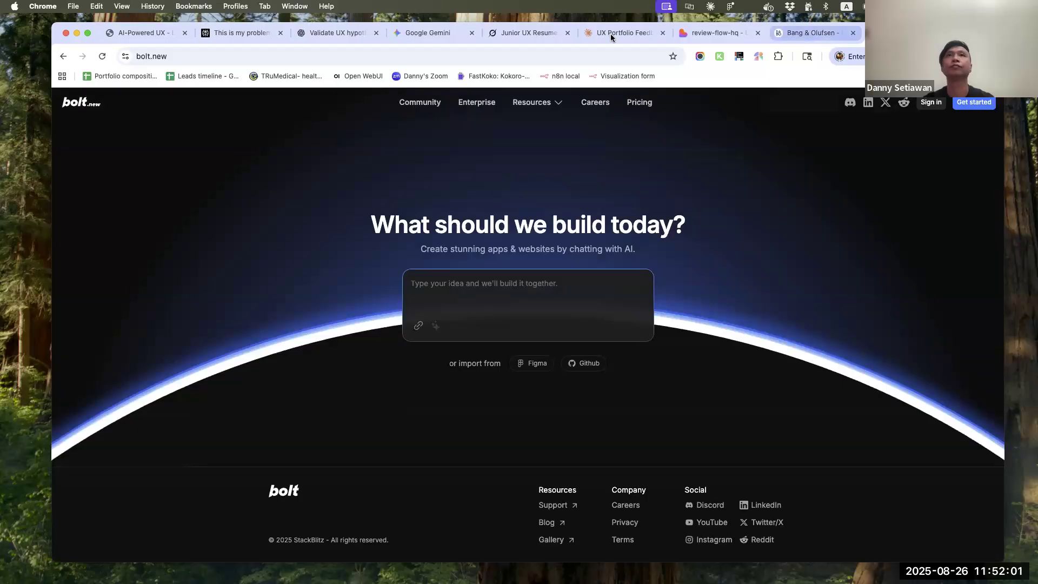
pyautogui.click(706, 33)
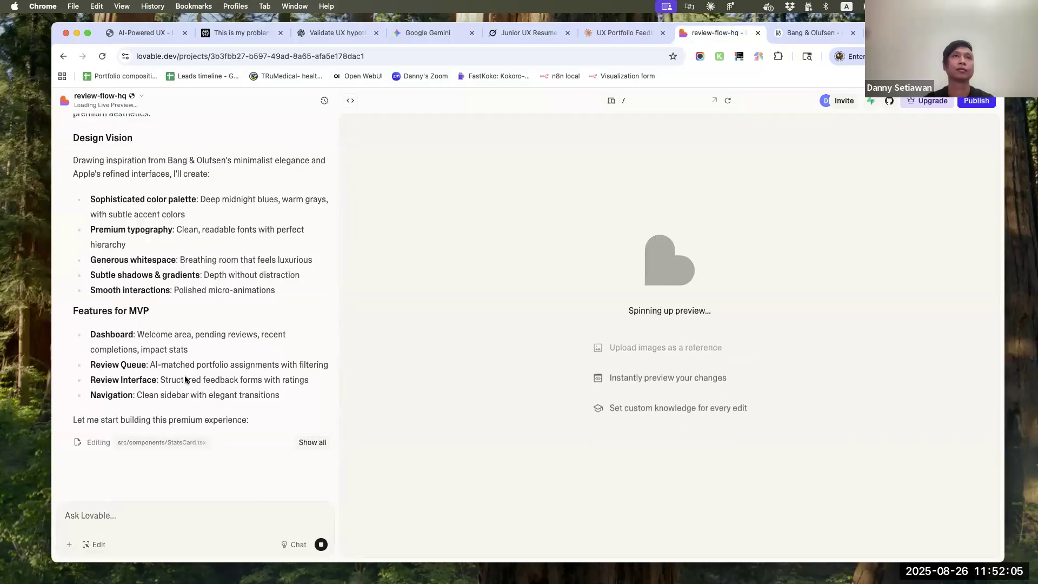
# Copy the complete submitted prompt, from the Key Screens heading through the style instructions, from Lovable and paste it into Bolt's prompt
pyautogui.scroll(15, 186, 379)
pyautogui.scroll(-8, 187, 377)
pyautogui.scroll(-15, 187, 373)
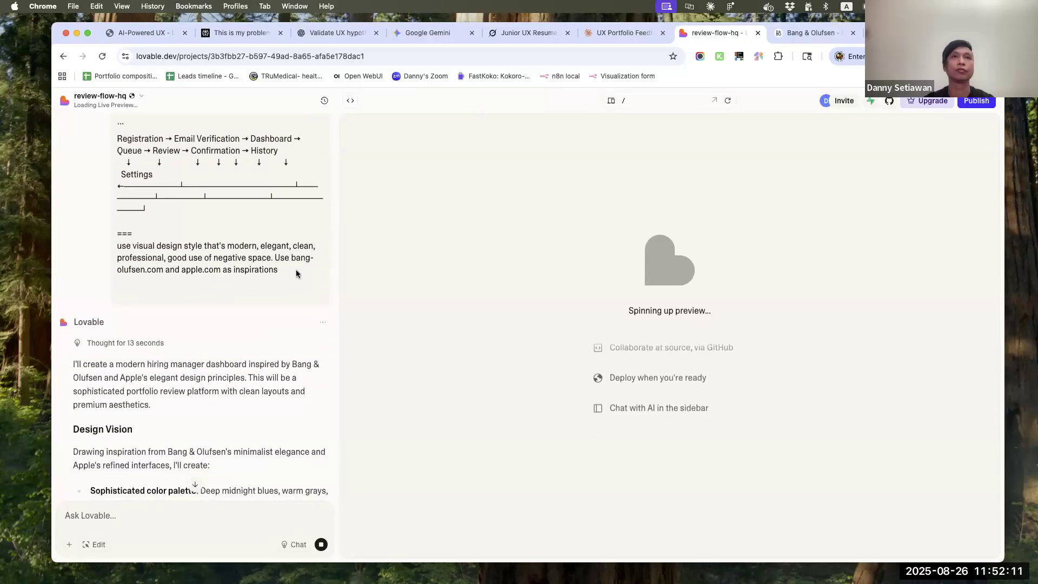
pyautogui.moveTo(297, 273); pyautogui.dragTo(117, 212)
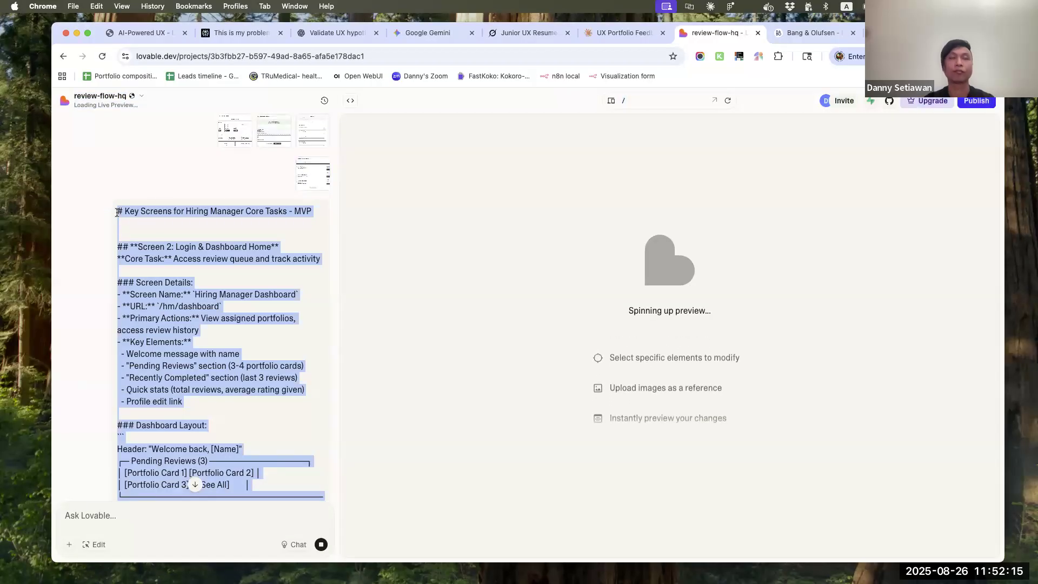
pyautogui.click(892, 34)
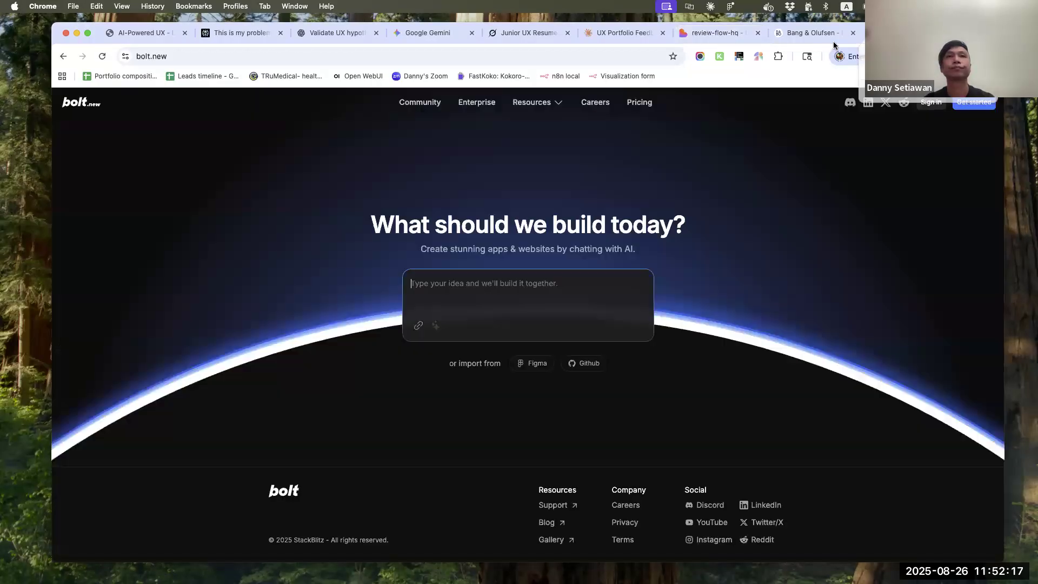
pyautogui.press('super+v')
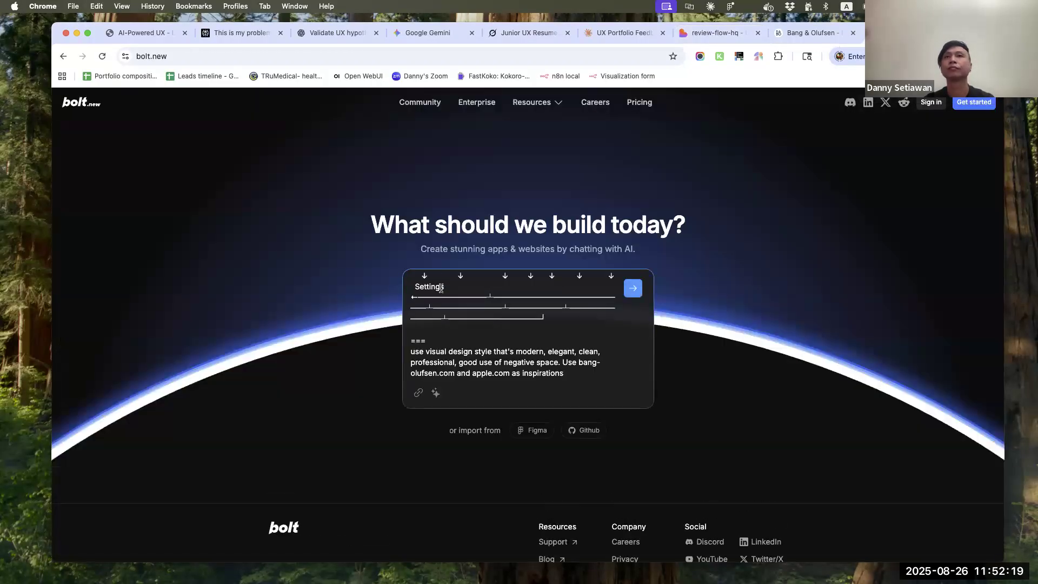
# Attach the four Desktop screenshots from 2025-08-26 at 11.46.45 AM through 11.47.52 AM to the Bolt prompt
pyautogui.click(417, 394)
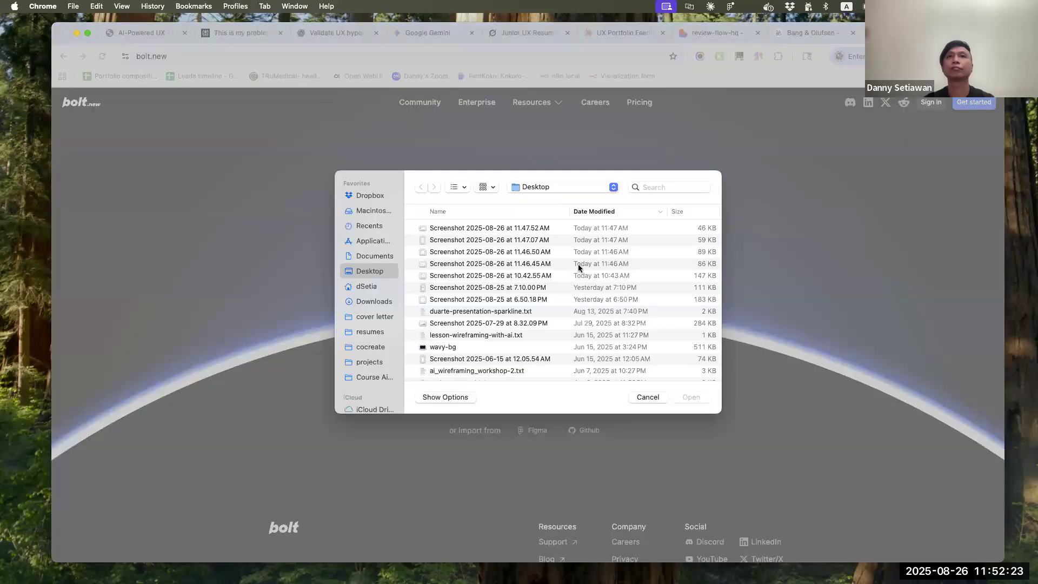
pyautogui.click(543, 266)
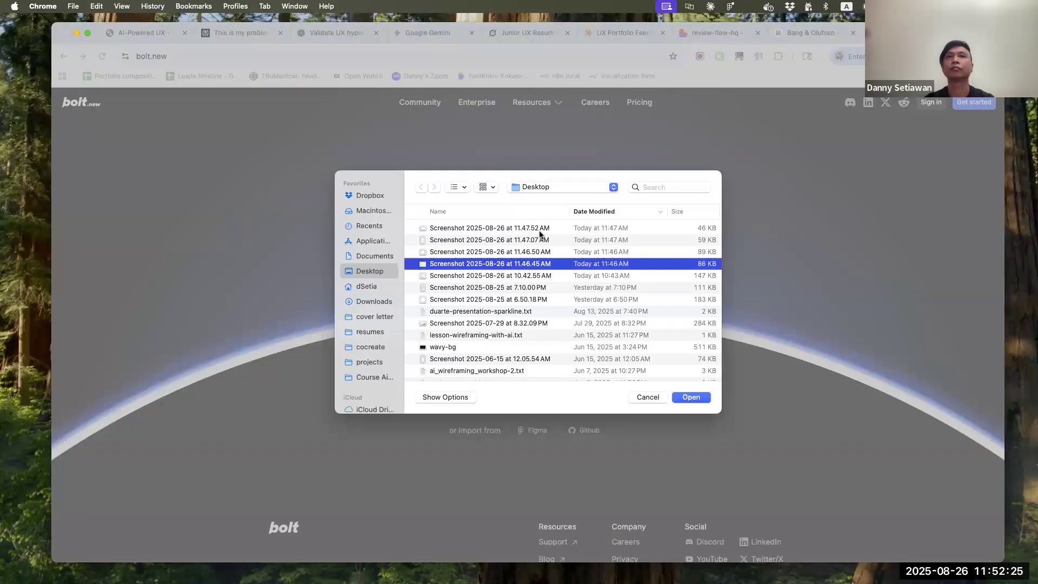
pyautogui.keyDown('shift'); pyautogui.click(540, 232); pyautogui.keyUp('shift')
pyautogui.press('Return')
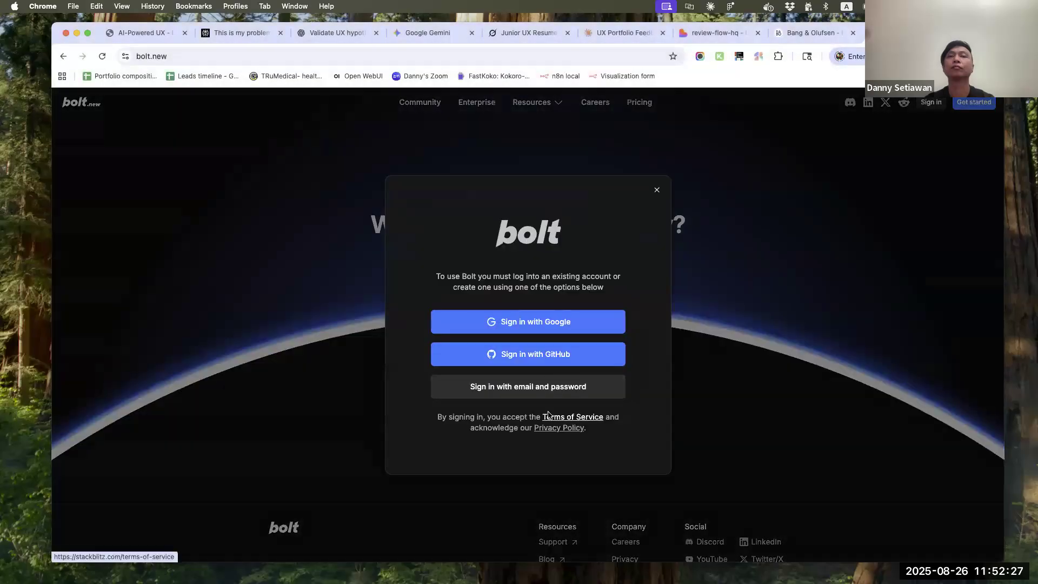
# Sign in to Bolt with the GitHub account and submit the prompt with its attached screenshots
pyautogui.click(590, 354)
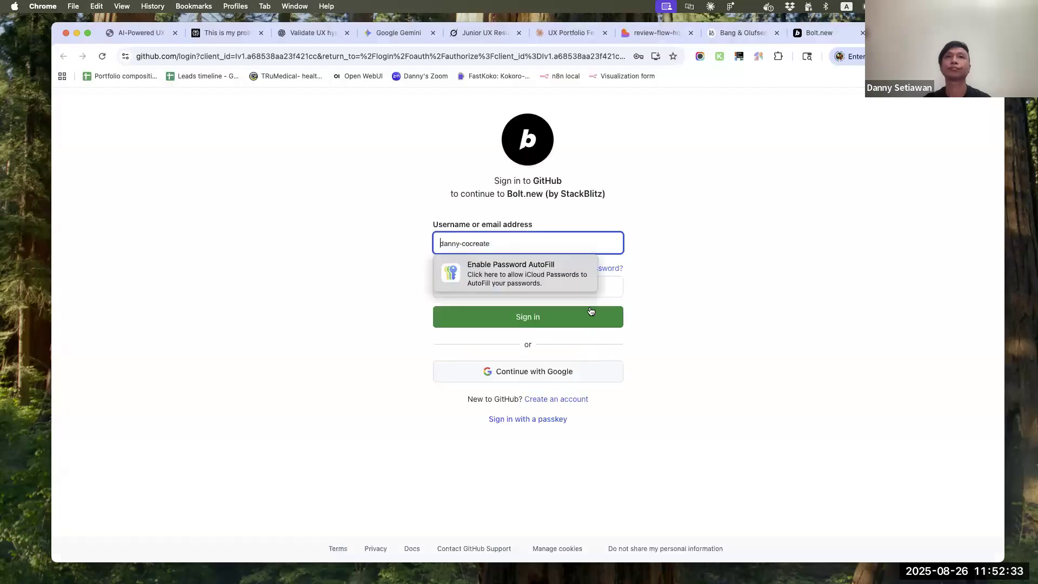
pyautogui.click(581, 319)
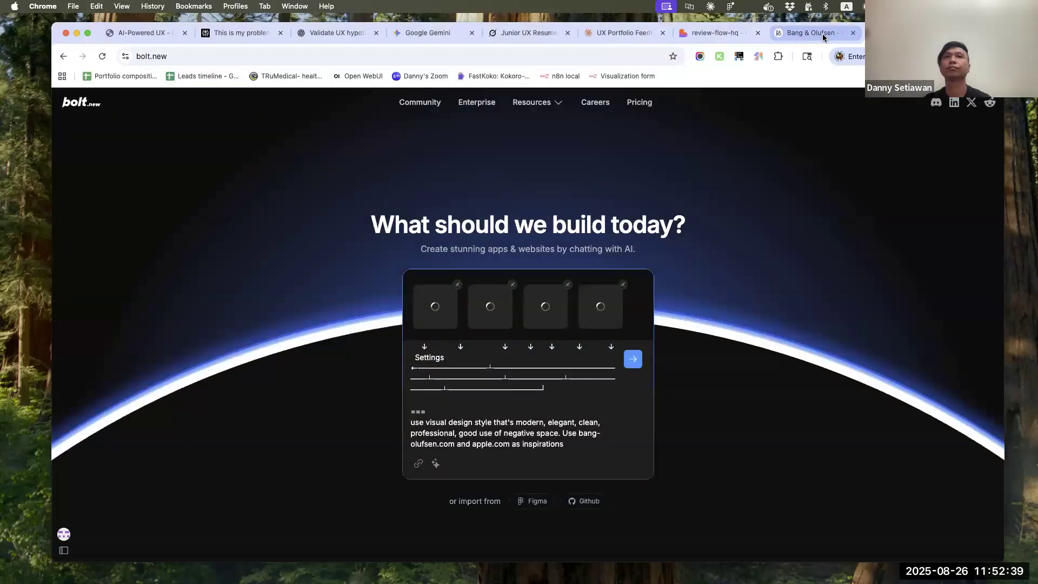
pyautogui.click(634, 361)
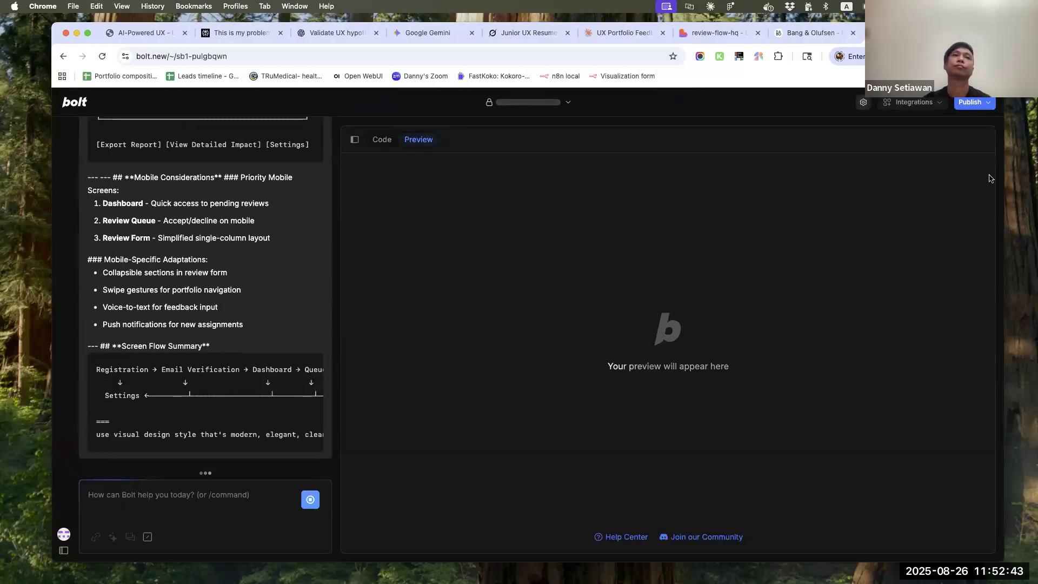
# Close the Bang & Olufsen page and check the build progress in Lovable and in Bolt
pyautogui.click(816, 35)
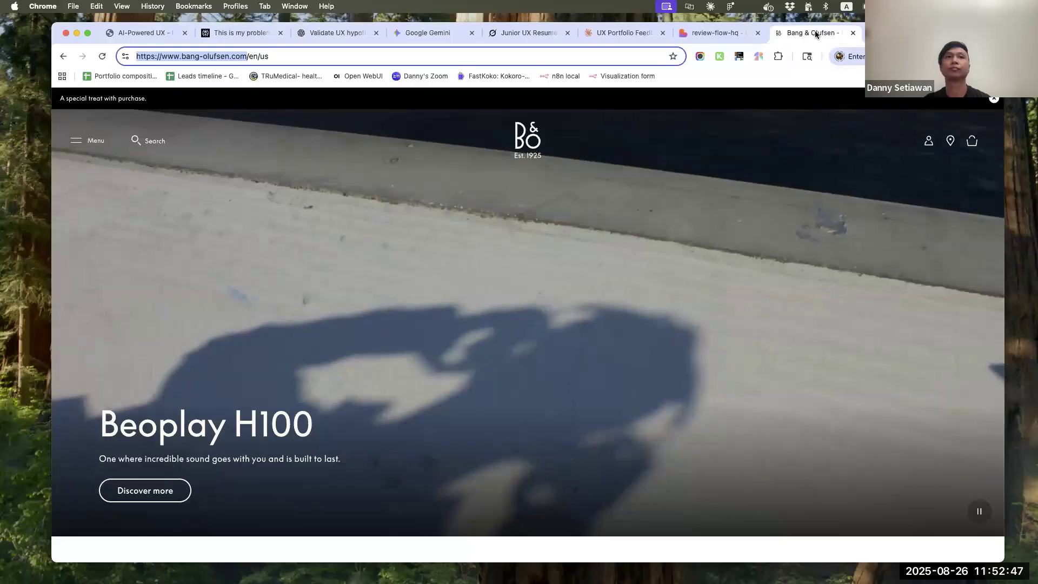
pyautogui.press('super+w')
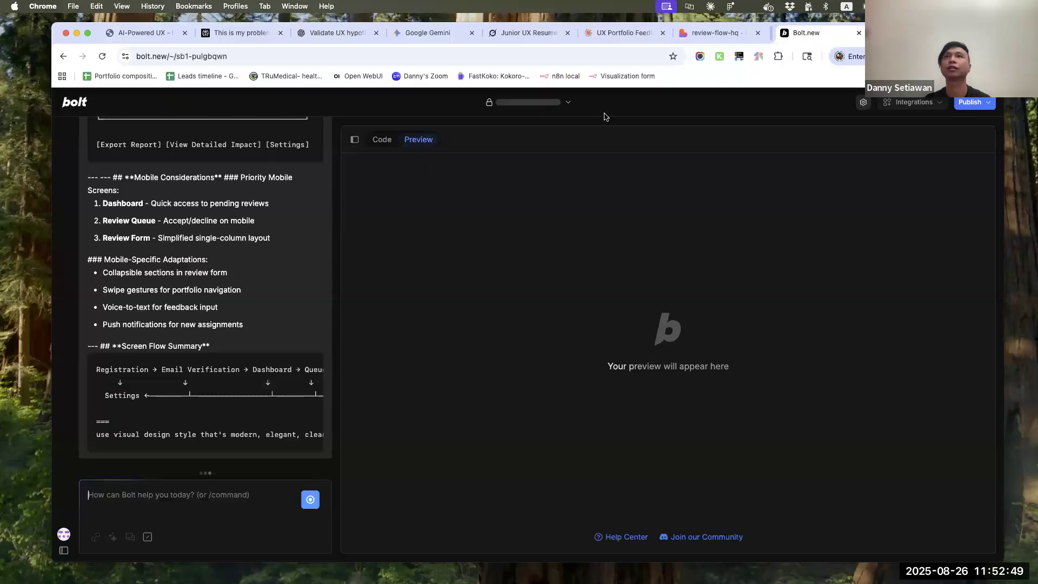
pyautogui.click(795, 32)
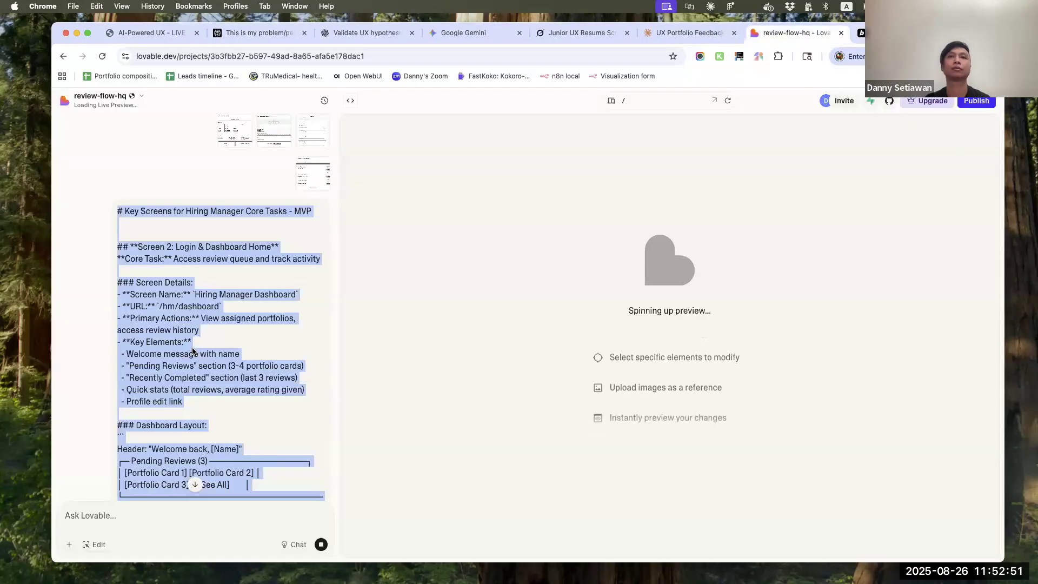
pyautogui.scroll(-15, 221, 407)
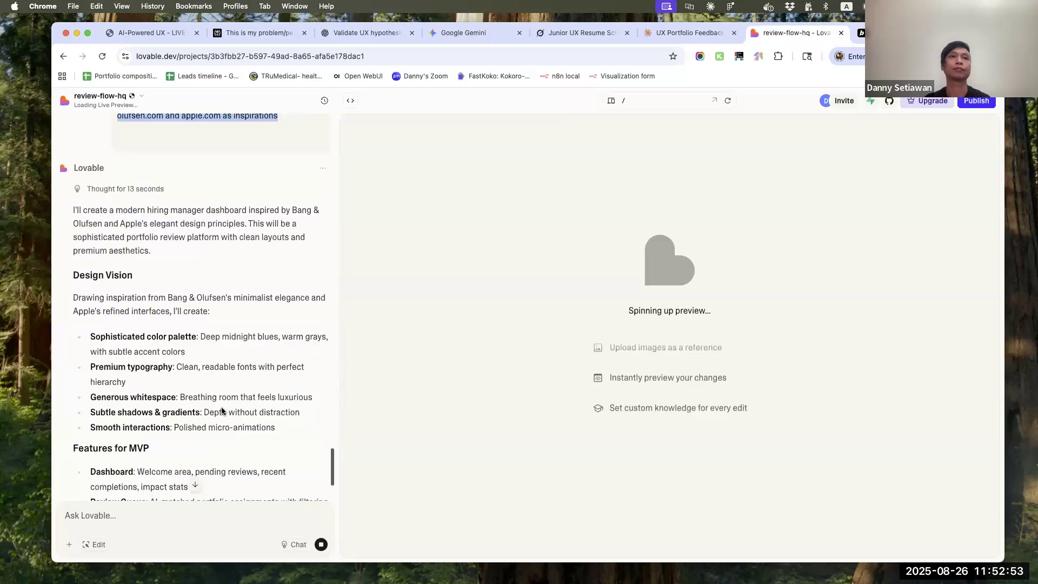
pyautogui.scroll(-5, 221, 406)
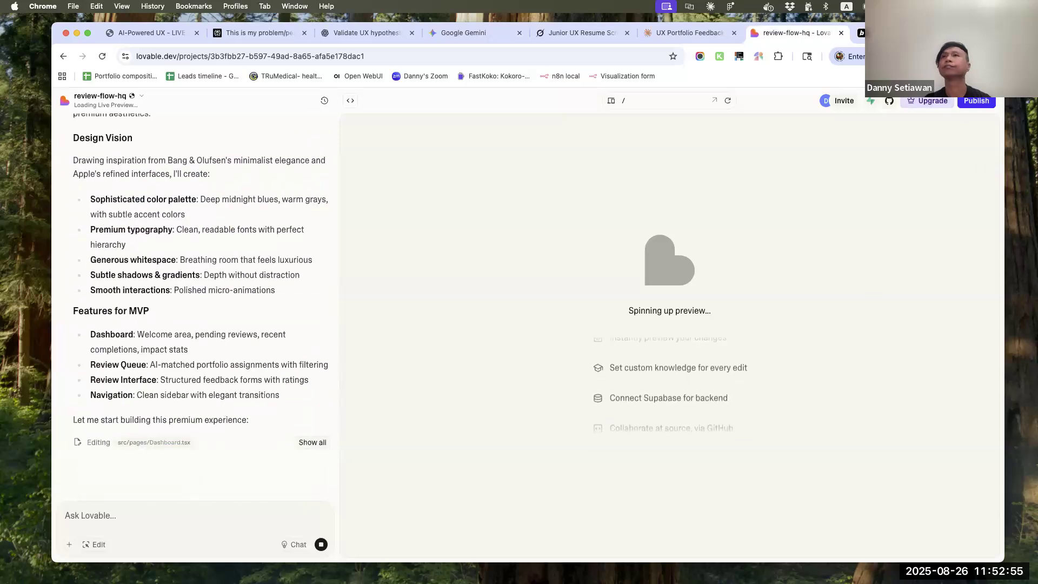
pyautogui.click(892, 33)
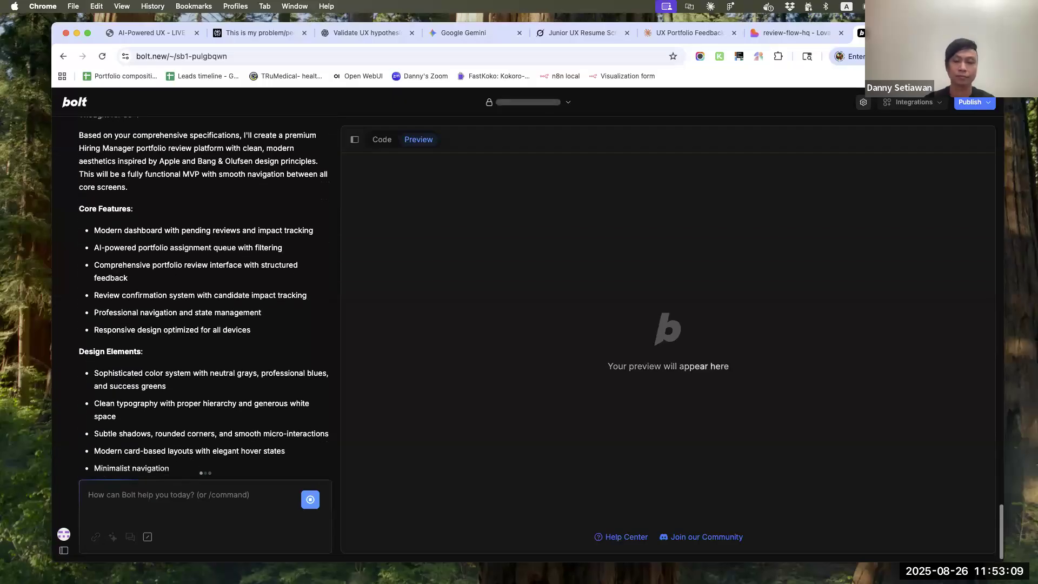
# Switch to Finder and open a new window showing the Desktop folder
pyautogui.press('super+Tab')
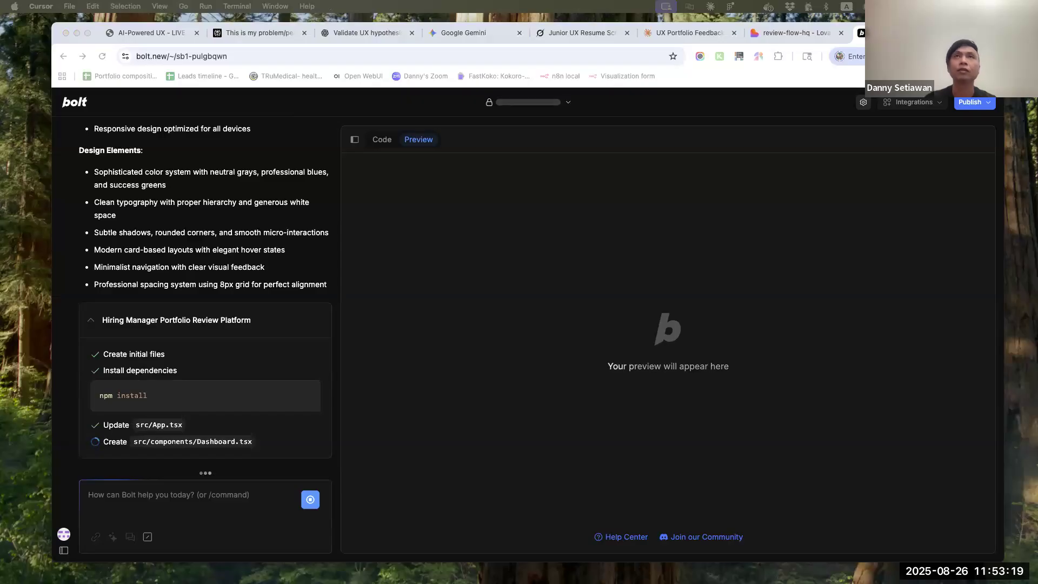
pyautogui.click(24, 298)
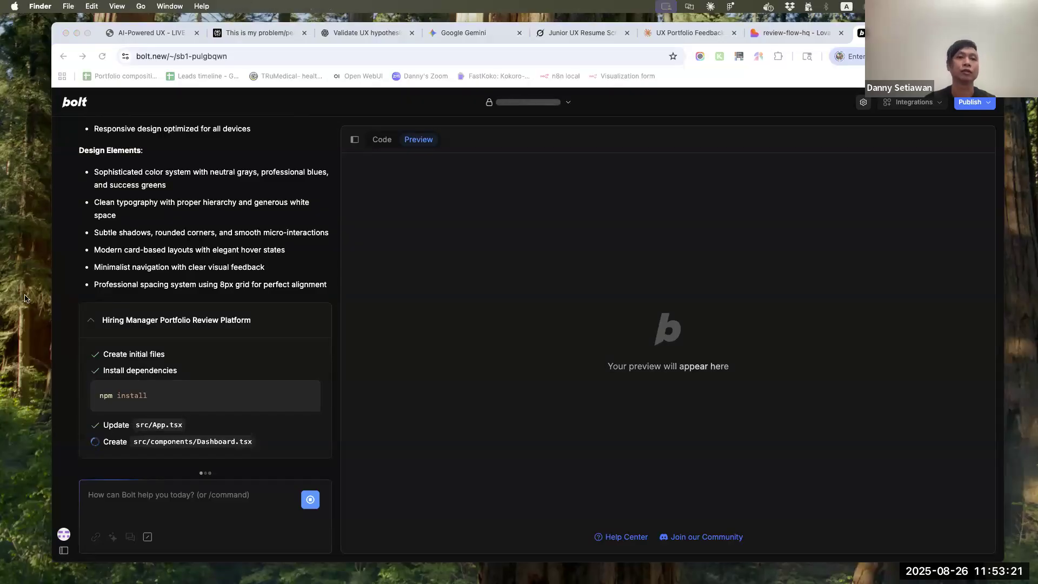
pyautogui.click(36, 351)
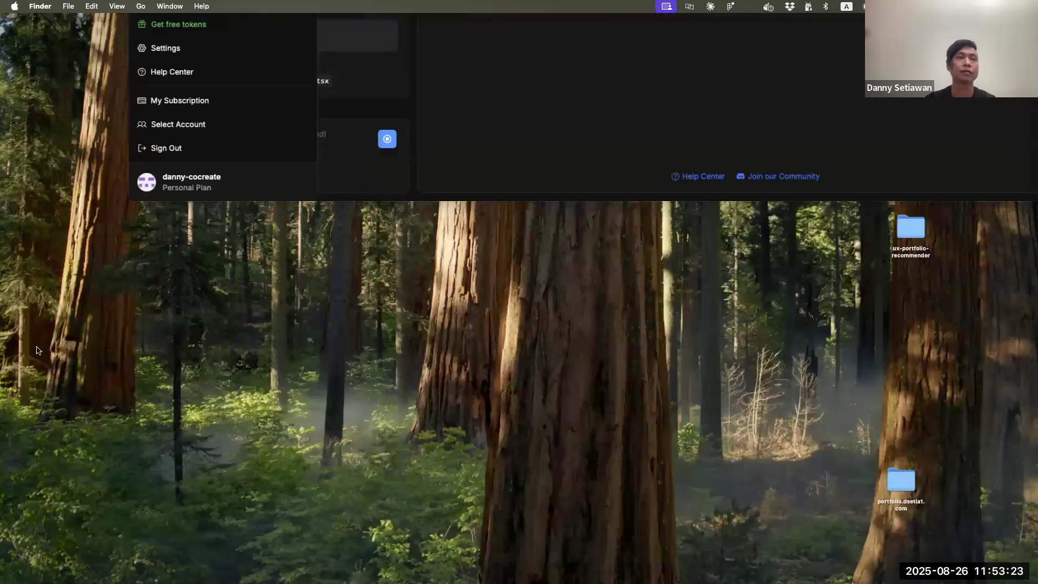
pyautogui.click(533, 320)
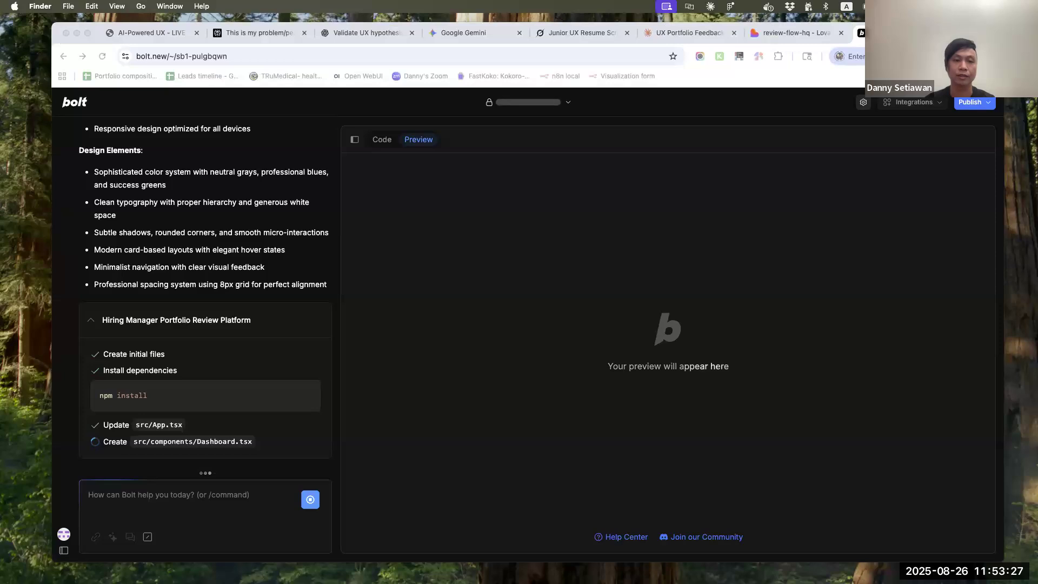
pyautogui.press('super+n')
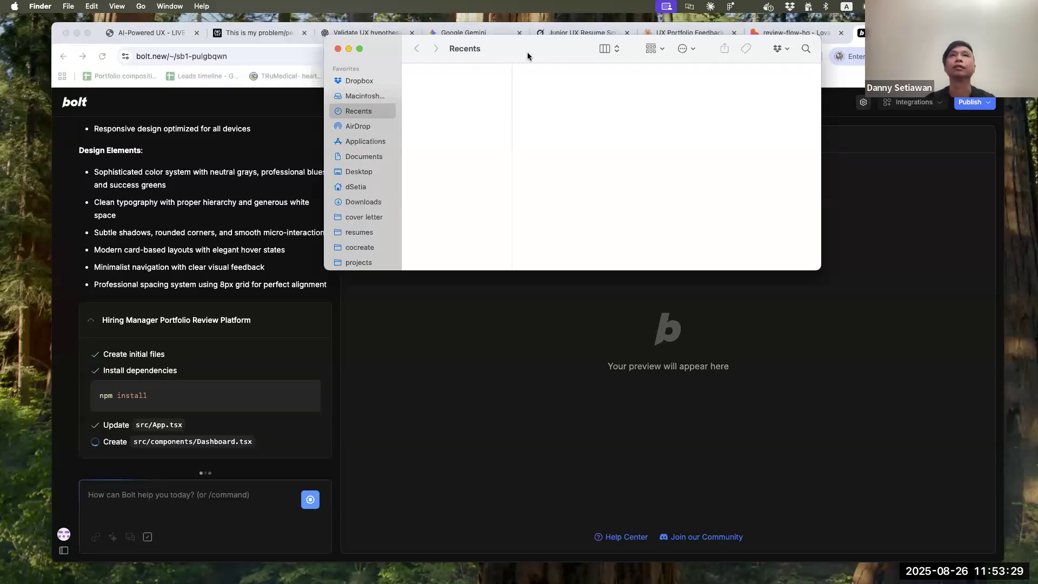
pyautogui.click(372, 81)
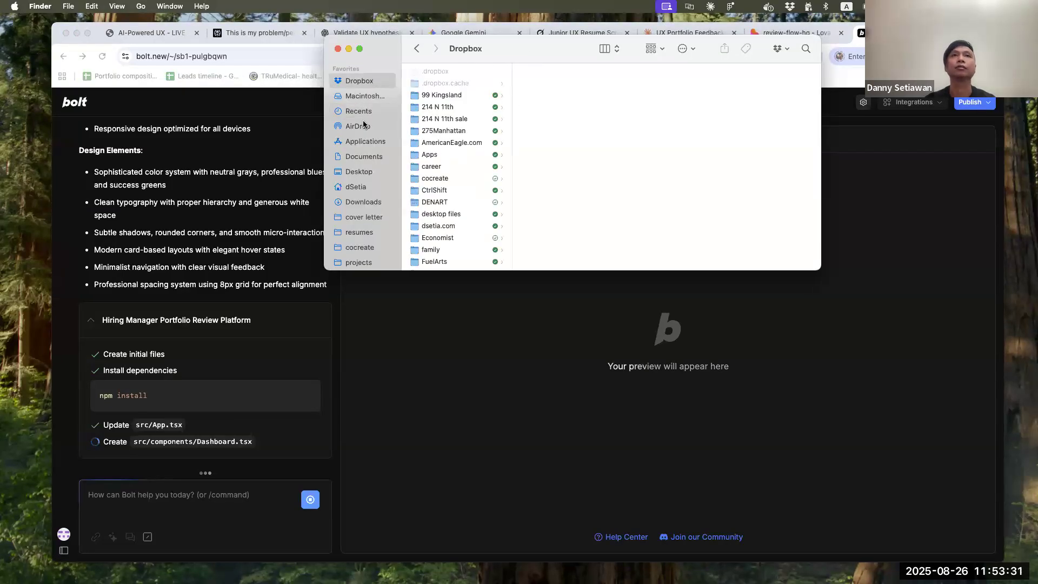
pyautogui.click(361, 172)
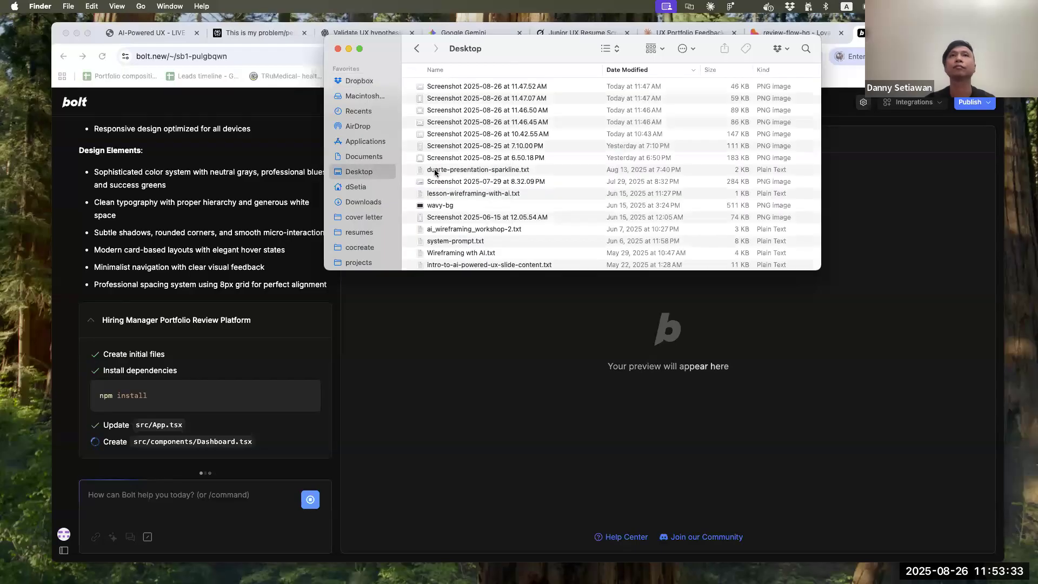
# Create a folder named "portfolio-reviewer-demo" on the Desktop
pyautogui.click(68, 6)
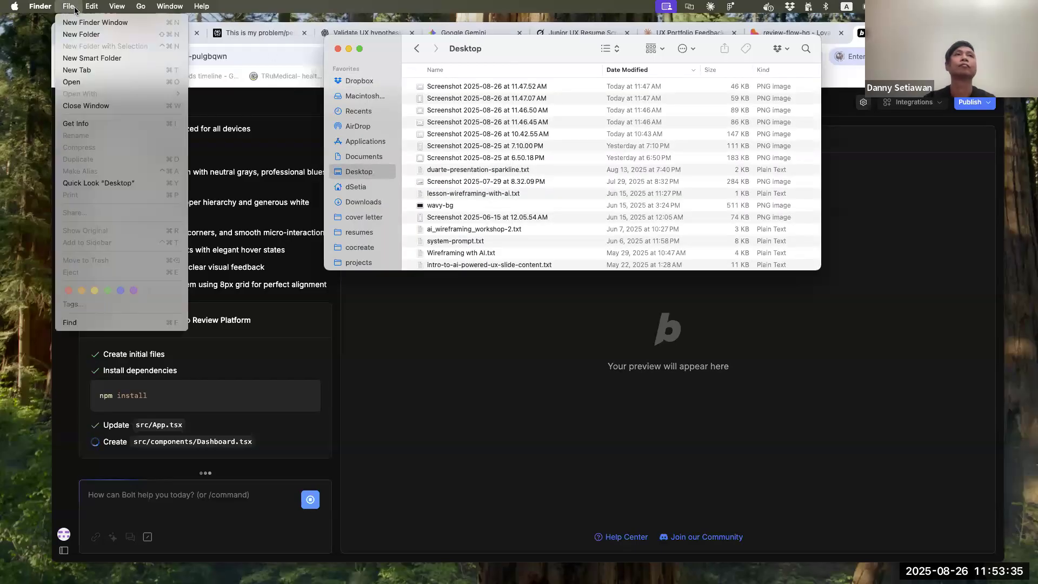
pyautogui.click(92, 34)
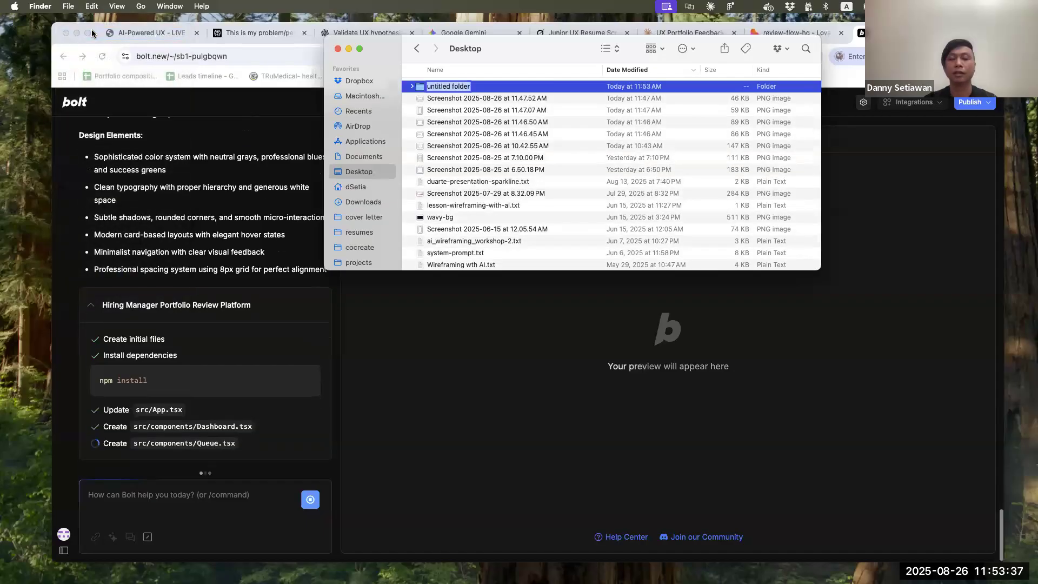
pyautogui.write('portfolio-reviewer-demo')
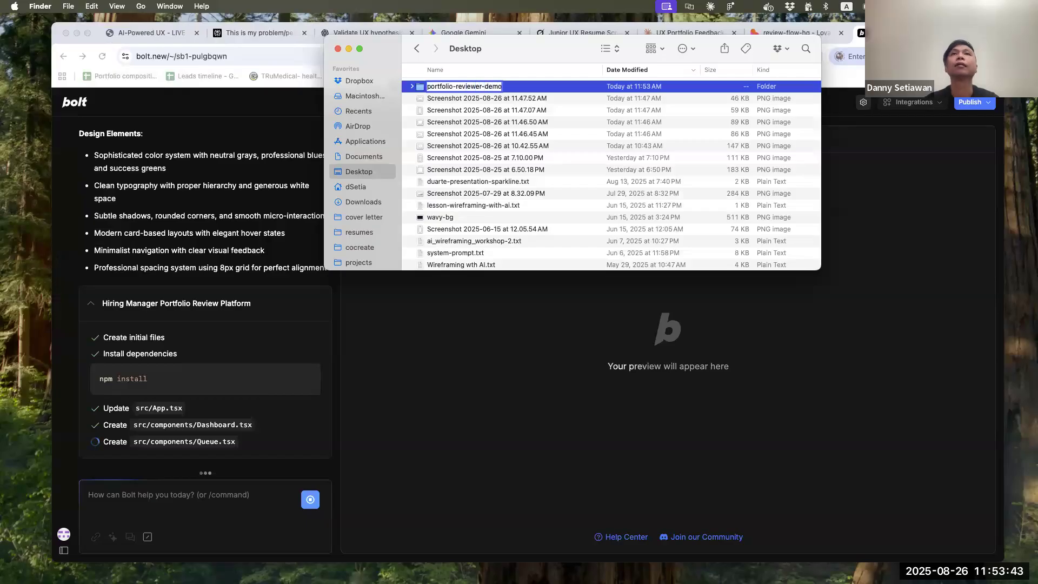
pyautogui.press('Return')
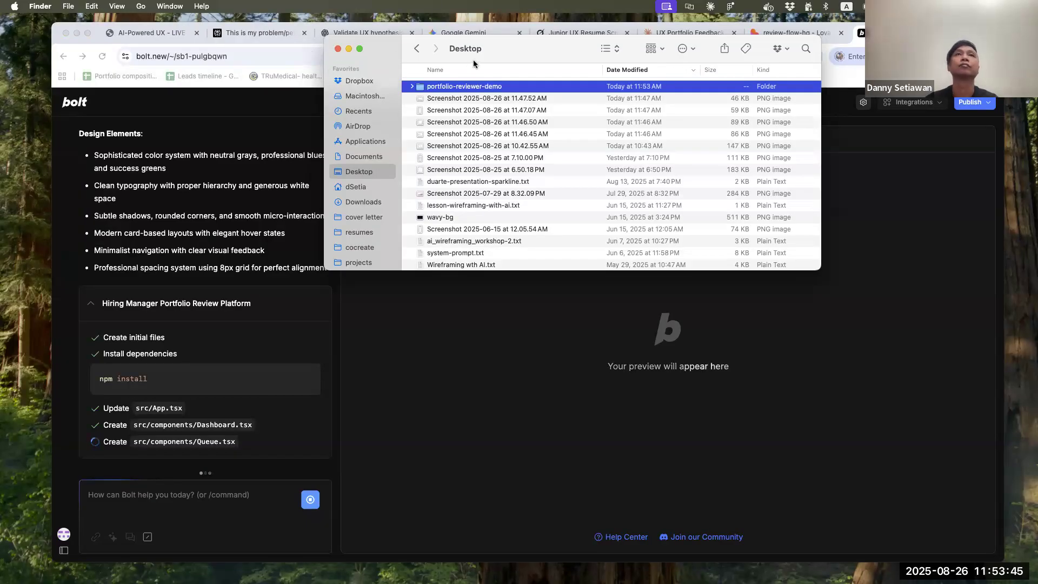
# Open the portfolio-reviewer-demo folder in Cursor, closing the Finder window and repositioning the Cursor window
pyautogui.moveTo(511, 43); pyautogui.dragTo(537, 229)
pyautogui.press('super+w')
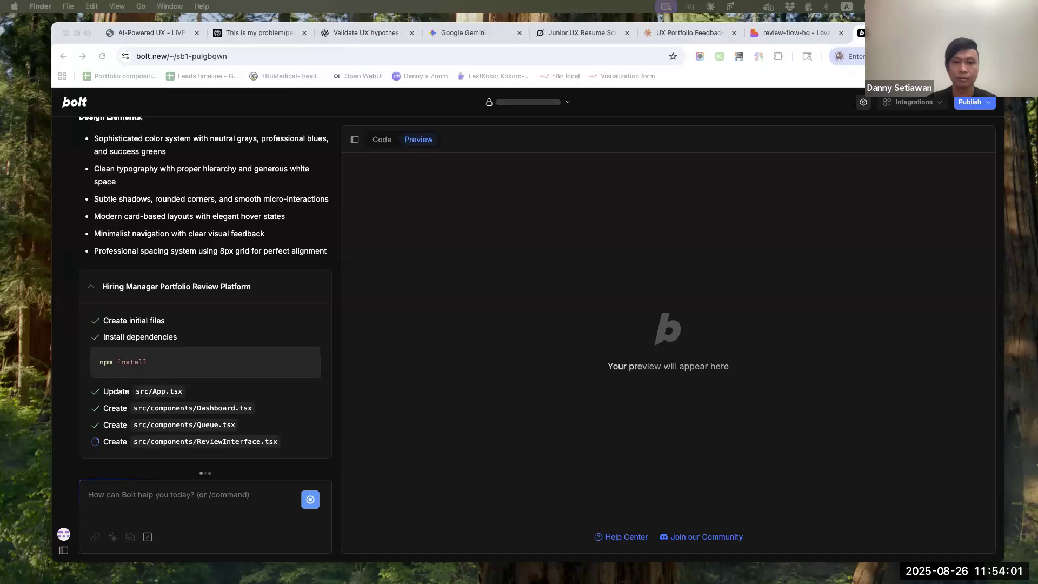
pyautogui.moveTo(273, 41); pyautogui.dragTo(265, 109)
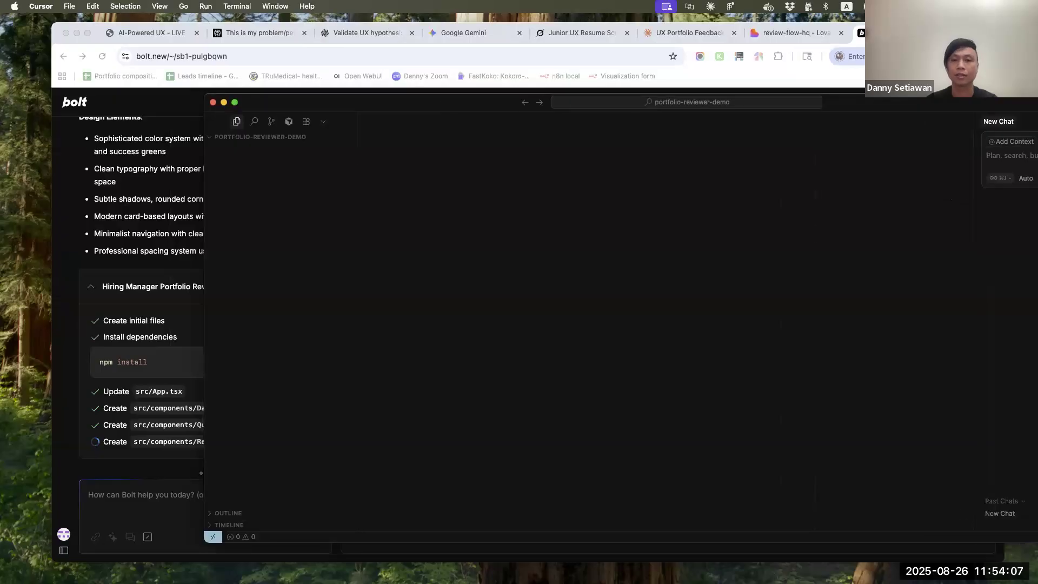
pyautogui.moveTo(460, 110); pyautogui.dragTo(271, 151)
# Copy the complete screen specification prompt with its style instructions from Lovable and paste it into a new chat in Cursor
pyautogui.click(798, 33)
pyautogui.scroll(20, 167, 350)
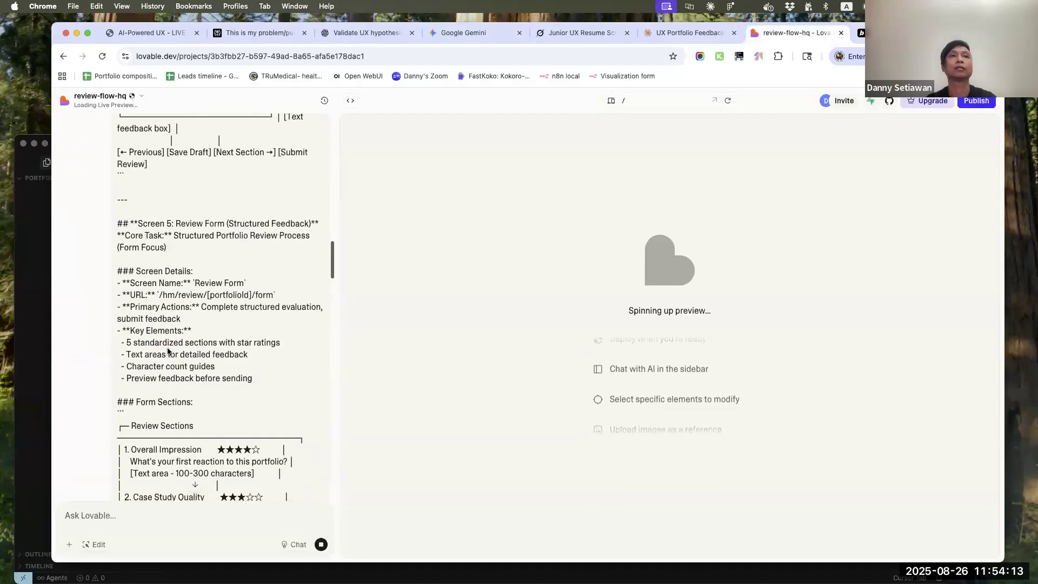
pyautogui.scroll(-15, 167, 350)
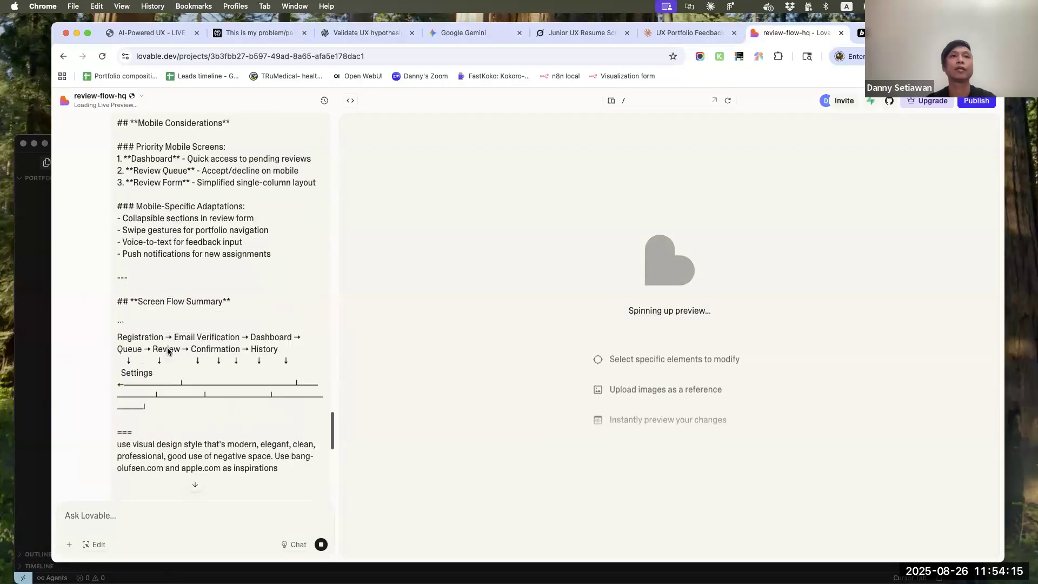
pyautogui.moveTo(298, 387); pyautogui.dragTo(93, 207)
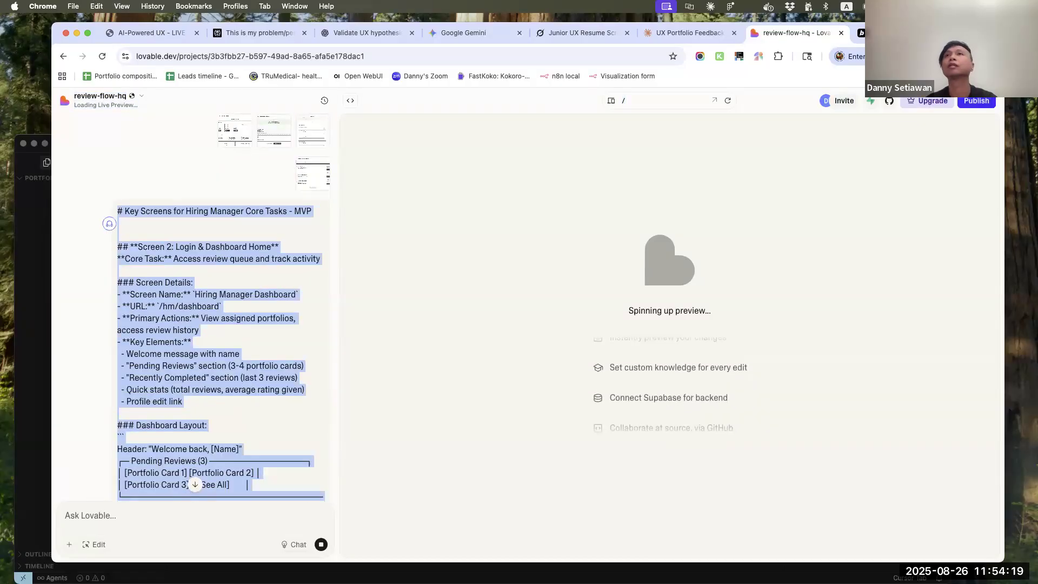
pyautogui.click(21, 225)
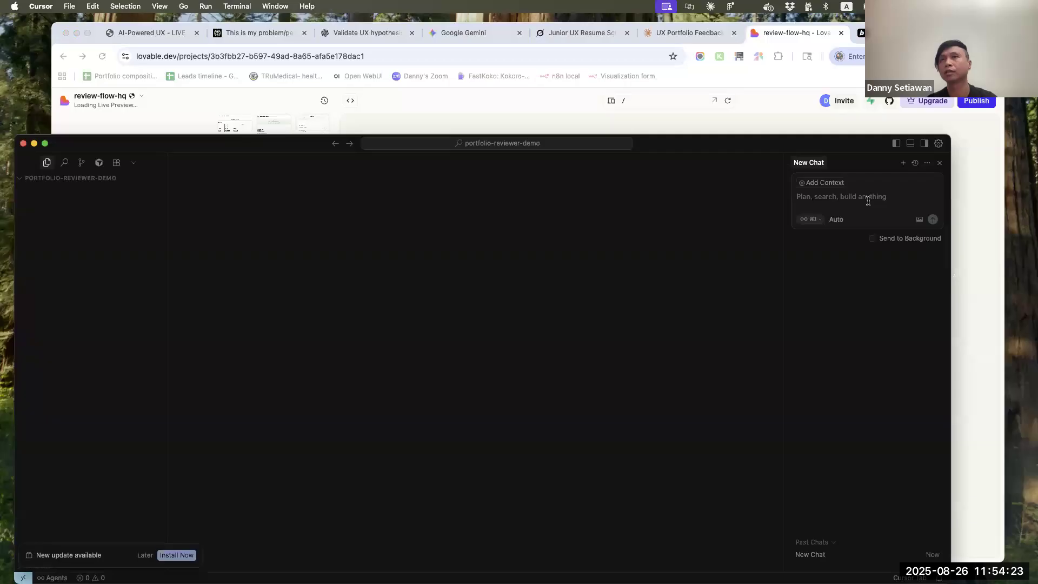
pyautogui.press('super+v')
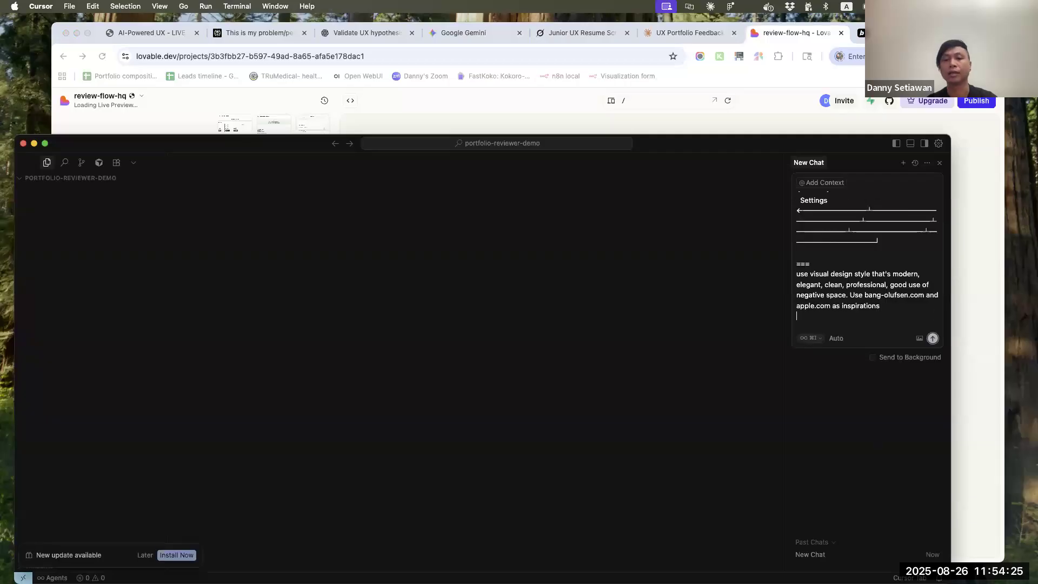
# Attach the four Desktop screenshots from 2025-08-26 at 11.46.45 AM through 11.47.52 AM to the chat prompt and send it
pyautogui.click(919, 339)
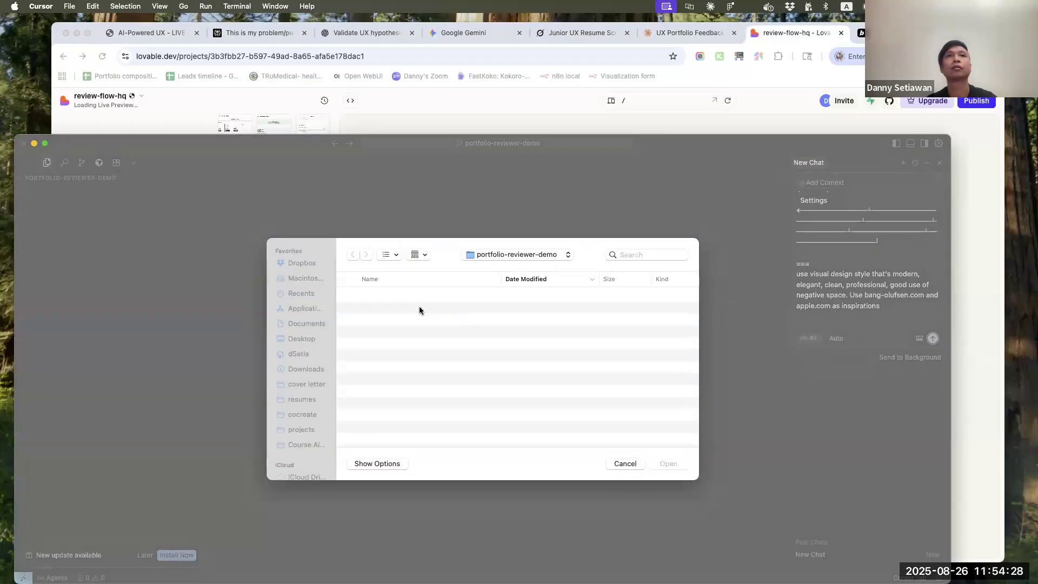
pyautogui.click(304, 339)
pyautogui.click(392, 309)
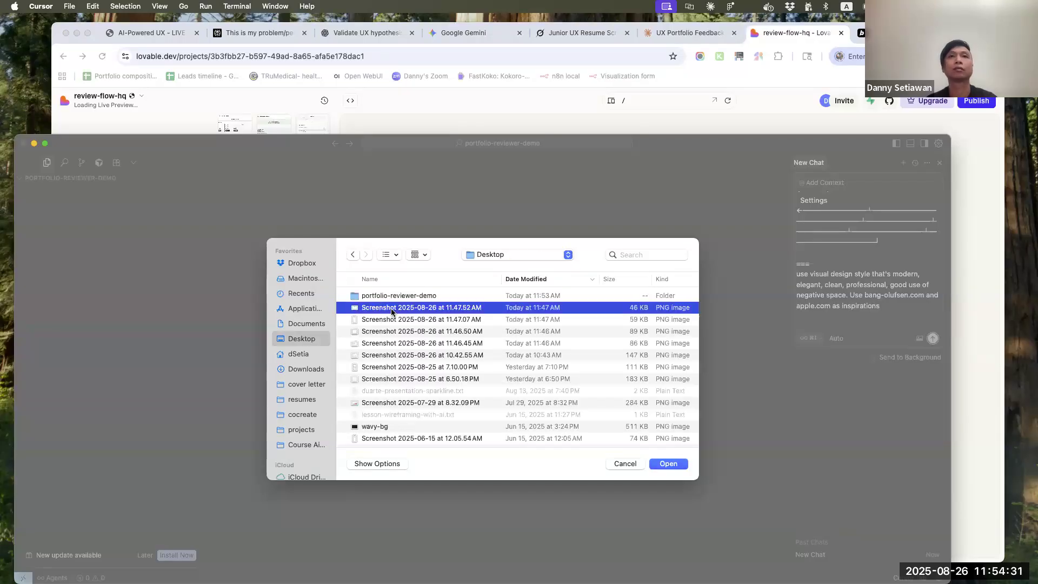
pyautogui.keyDown('shift'); pyautogui.click(464, 344); pyautogui.keyUp('shift')
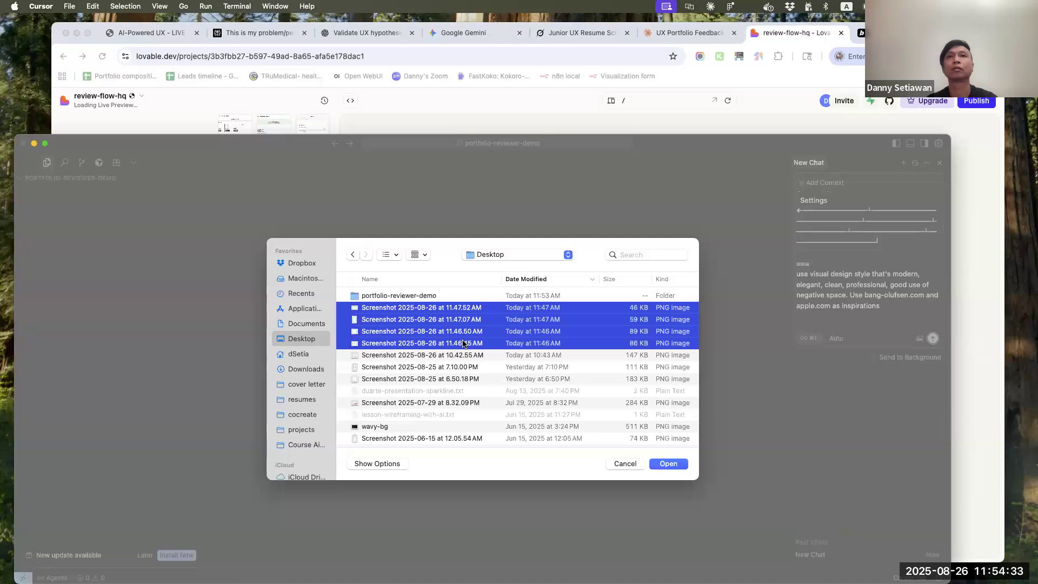
pyautogui.press('Return')
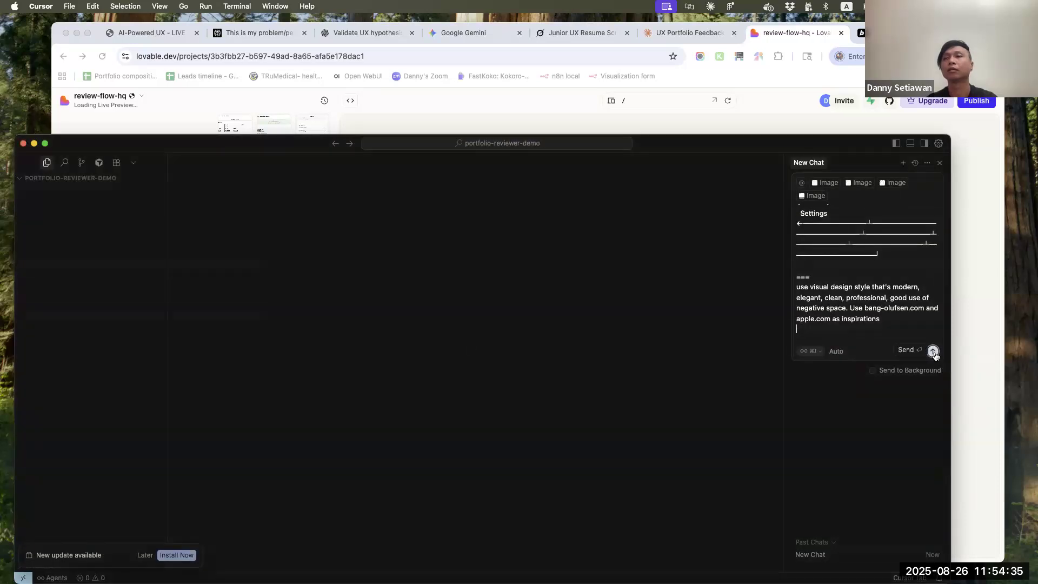
pyautogui.click(934, 352)
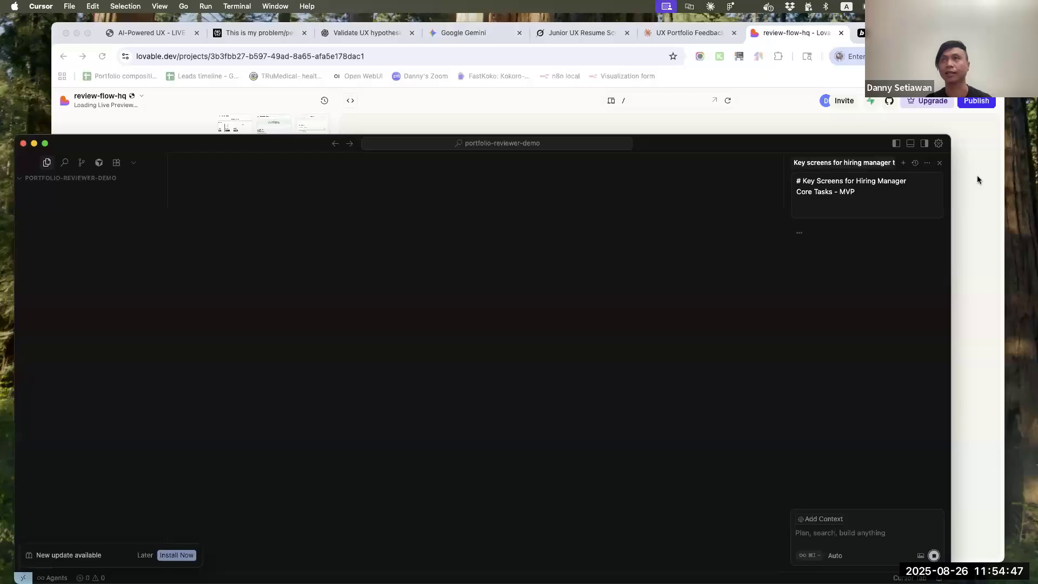
# Move and narrow the Cursor window, and bring the Lovable project in Chrome to the front
pyautogui.moveTo(647, 141); pyautogui.dragTo(683, 137)
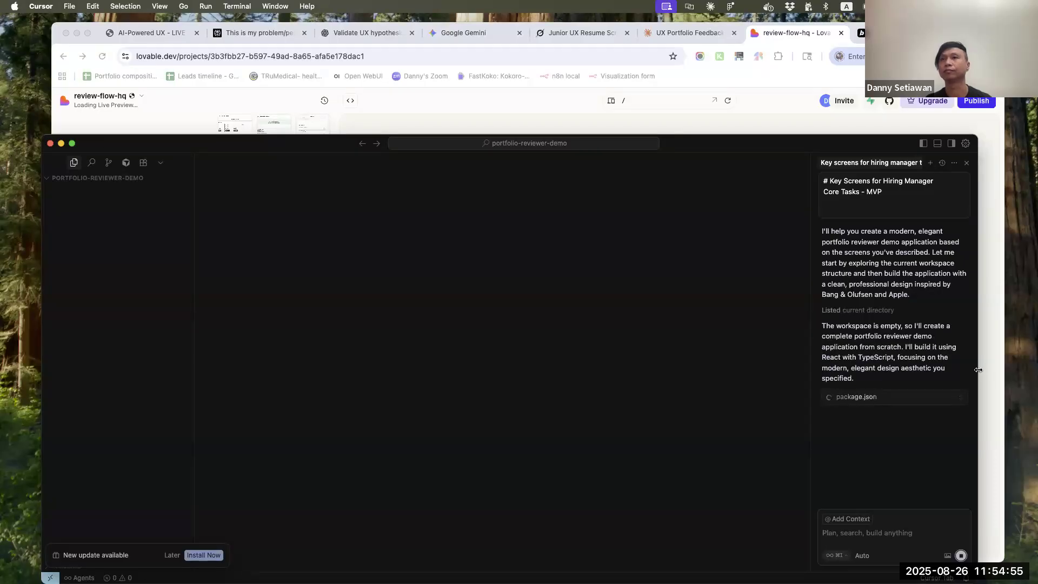
pyautogui.moveTo(977, 372); pyautogui.dragTo(881, 373)
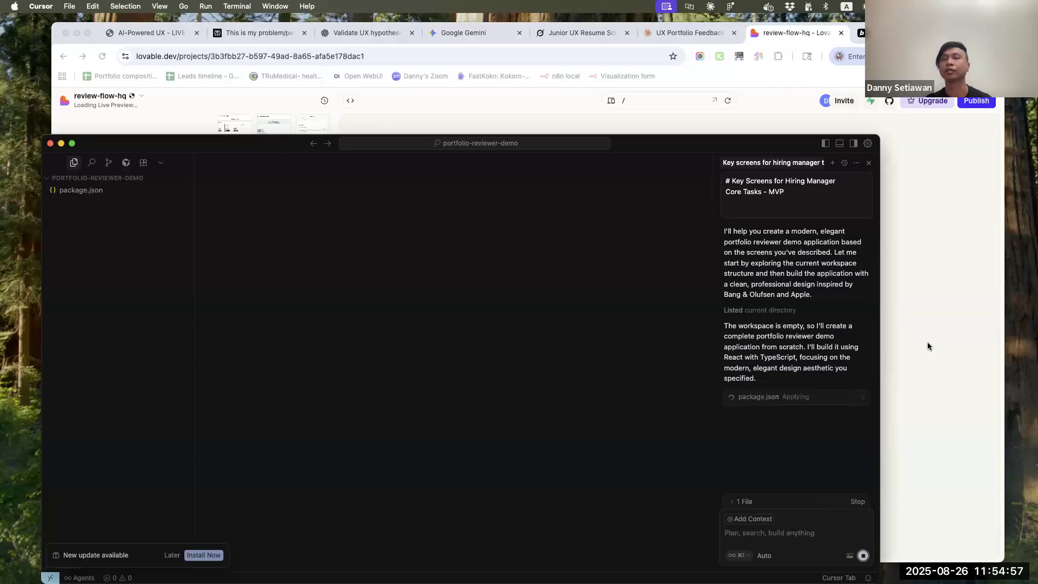
pyautogui.click(927, 342)
# Examine the generated dashboard in the Lovable preview and the build summary in the chat
pyautogui.scroll(-15, 227, 395)
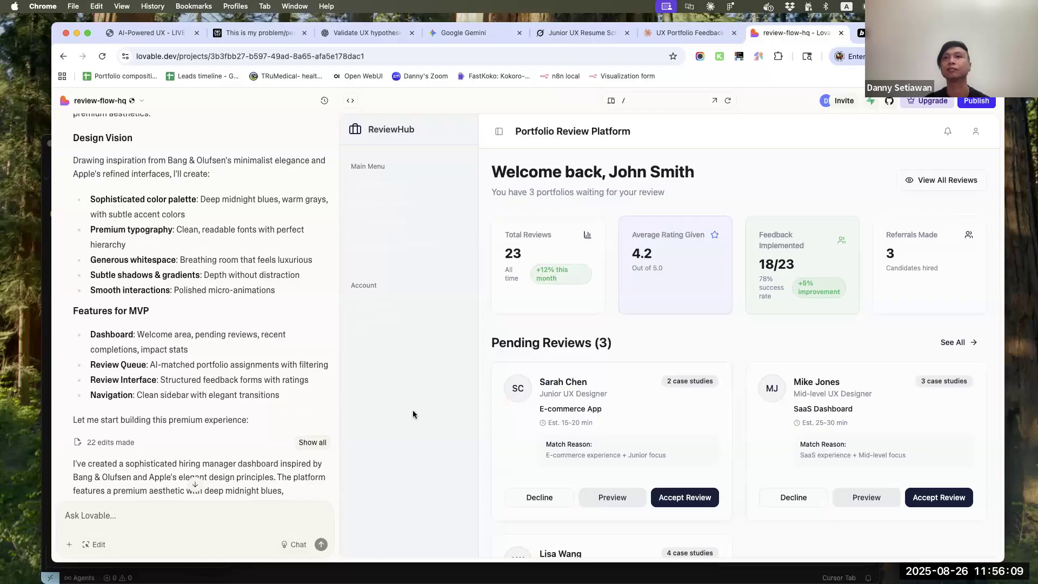
pyautogui.scroll(-10, 414, 370)
pyautogui.scroll(10, 414, 370)
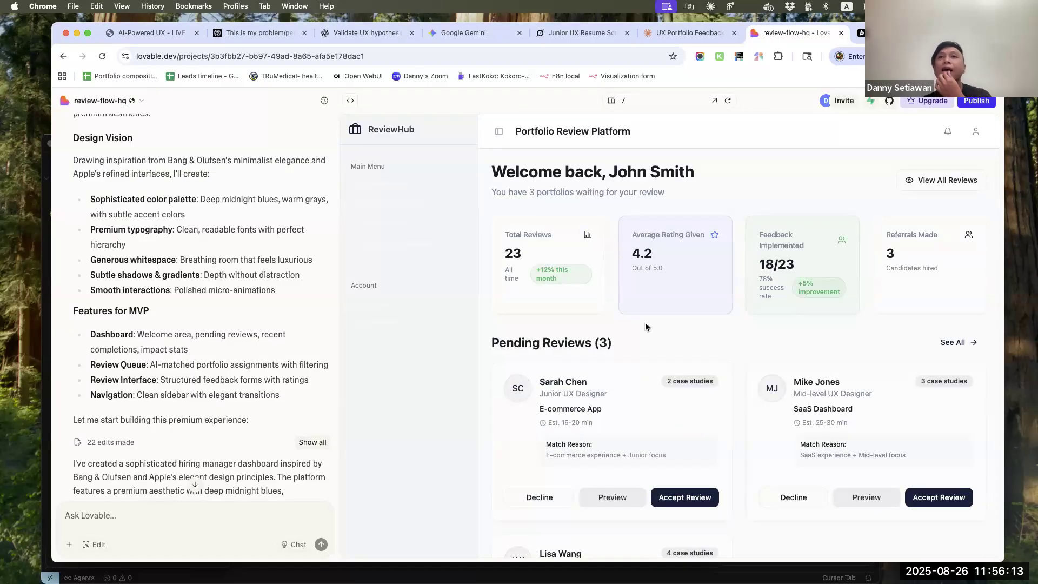
pyautogui.scroll(-7, 644, 322)
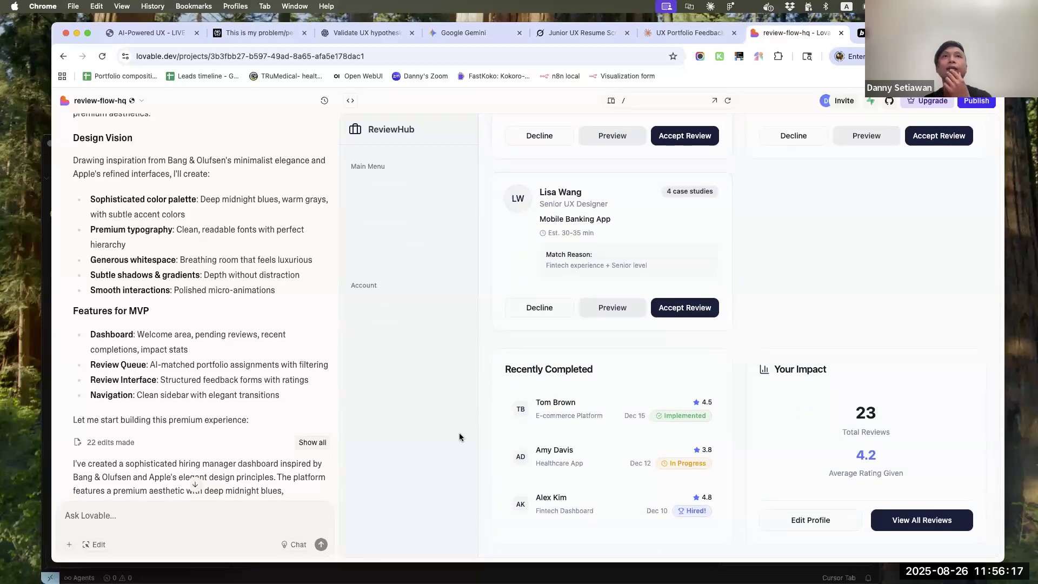
pyautogui.scroll(8, 459, 433)
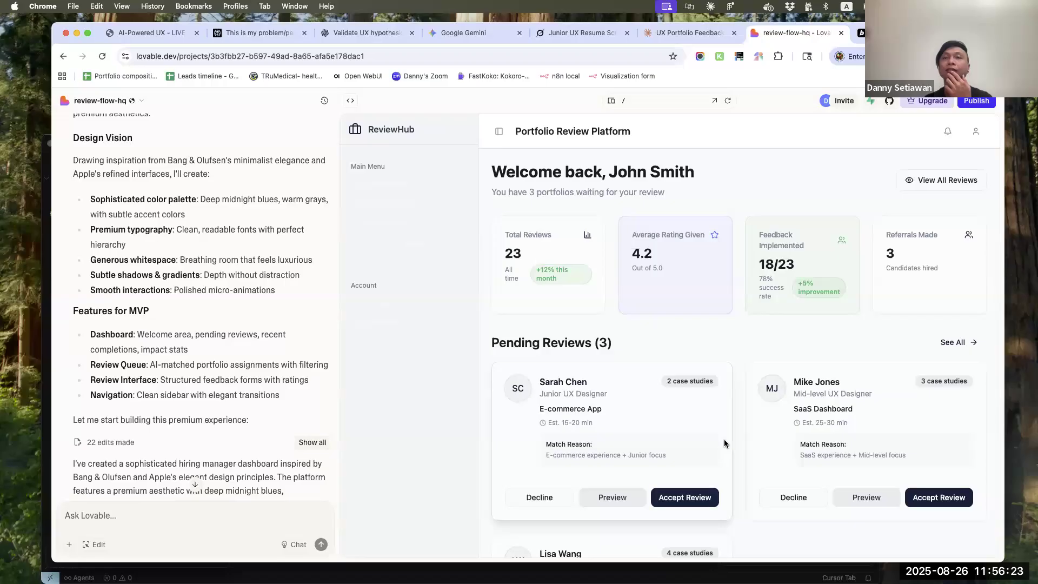
pyautogui.scroll(-6, 695, 476)
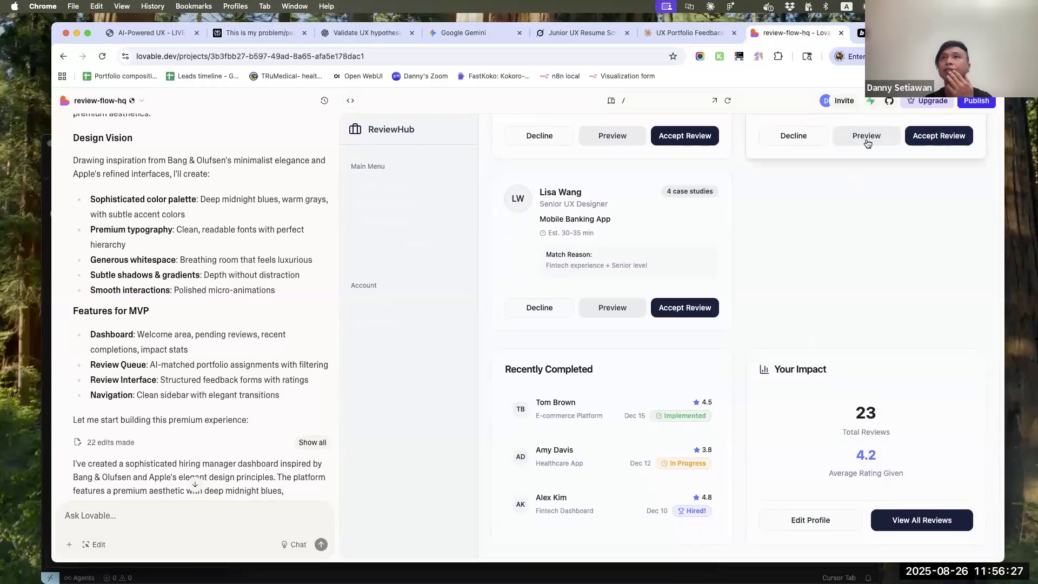
pyautogui.scroll(6, 651, 388)
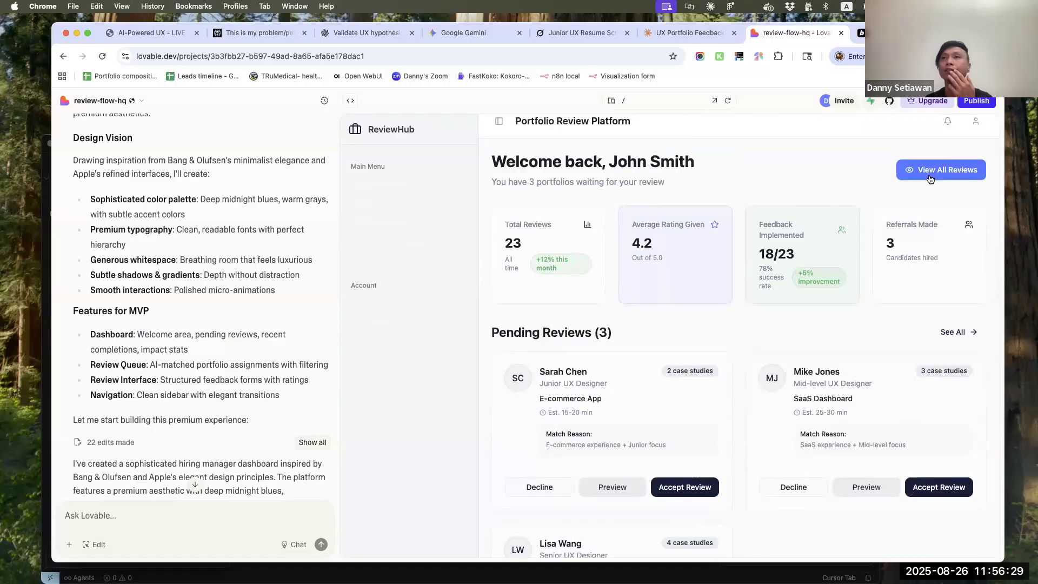
pyautogui.scroll(-6, 658, 374)
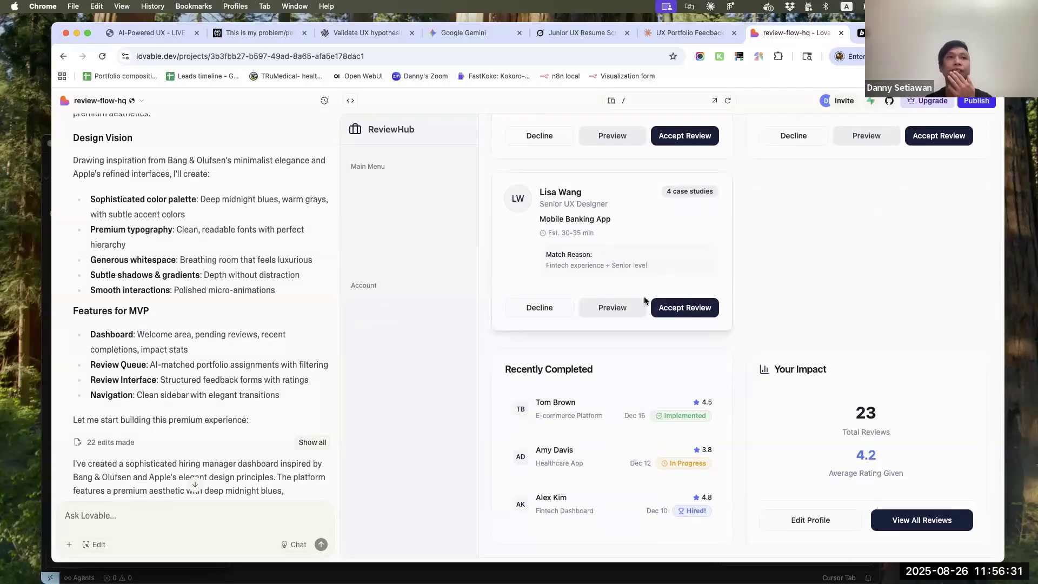
pyautogui.scroll(-10, 78, 439)
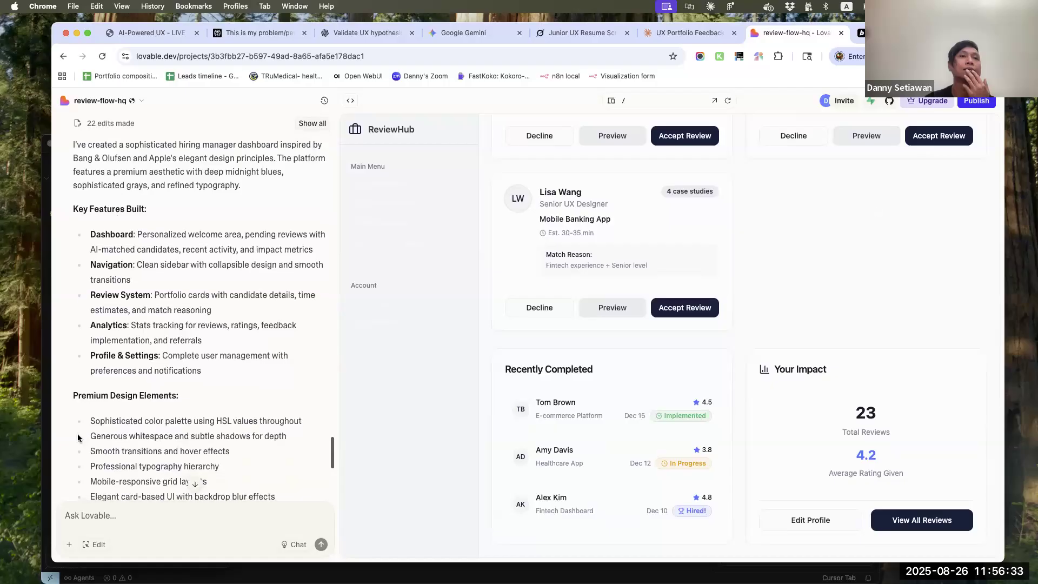
pyautogui.scroll(-6, 78, 438)
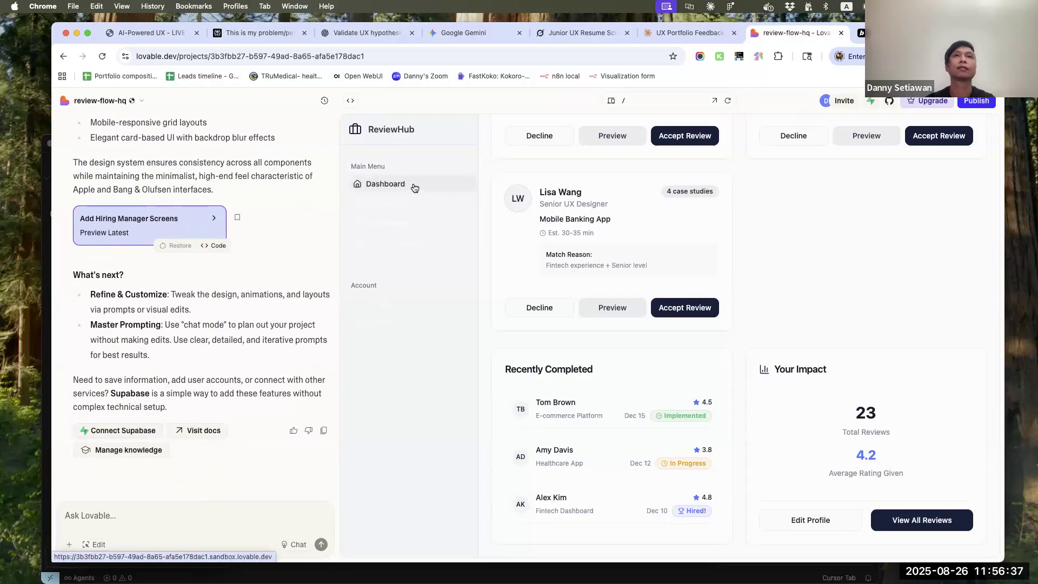
# Open the prototype's Portfolio Assignment Queue page, select the Dashboard menu link in edit mode and check its text and style options
pyautogui.click(411, 203)
pyautogui.click(99, 545)
pyautogui.click(428, 184)
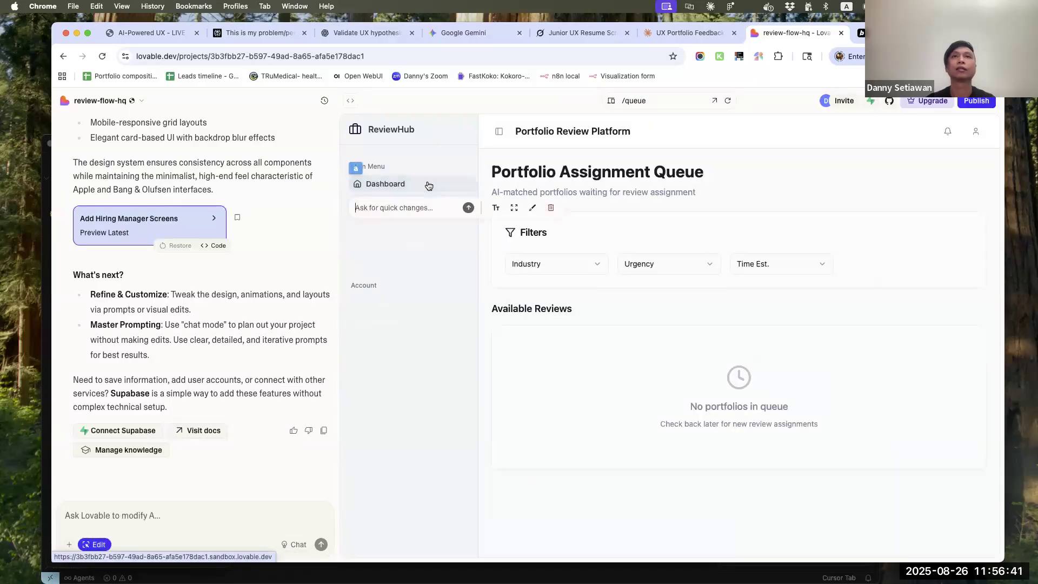
pyautogui.click(496, 210)
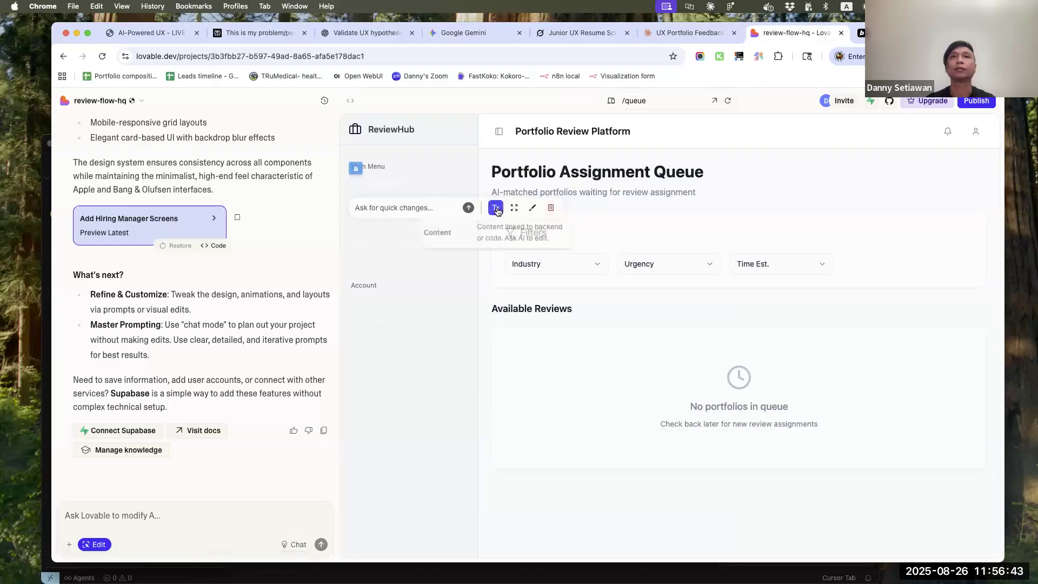
pyautogui.click(530, 213)
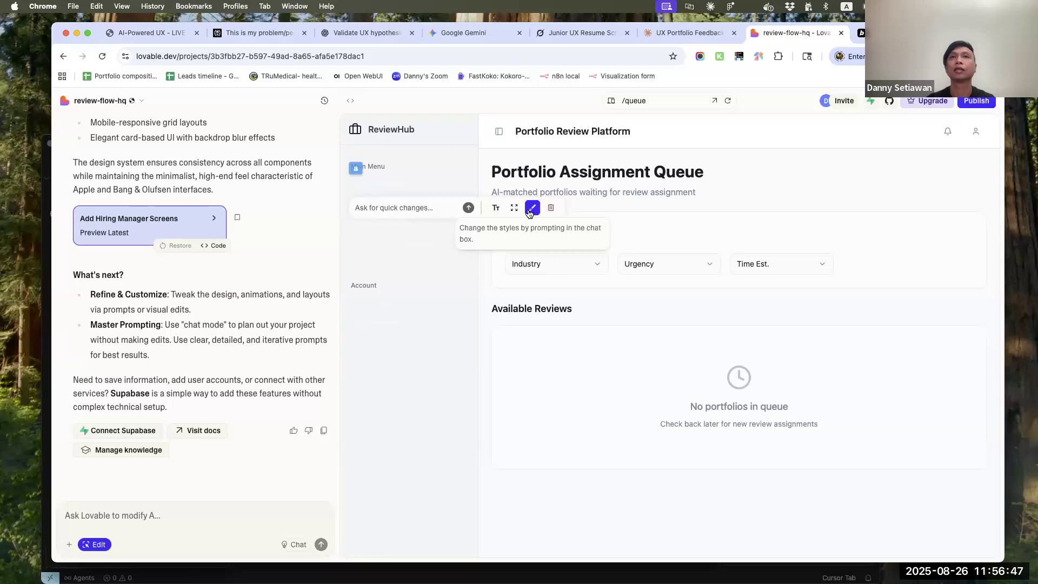
# Request this quick change for the selected Dashboard link: "make this dark grey. make sure it has enough contrast for accessibility"
pyautogui.click(405, 210)
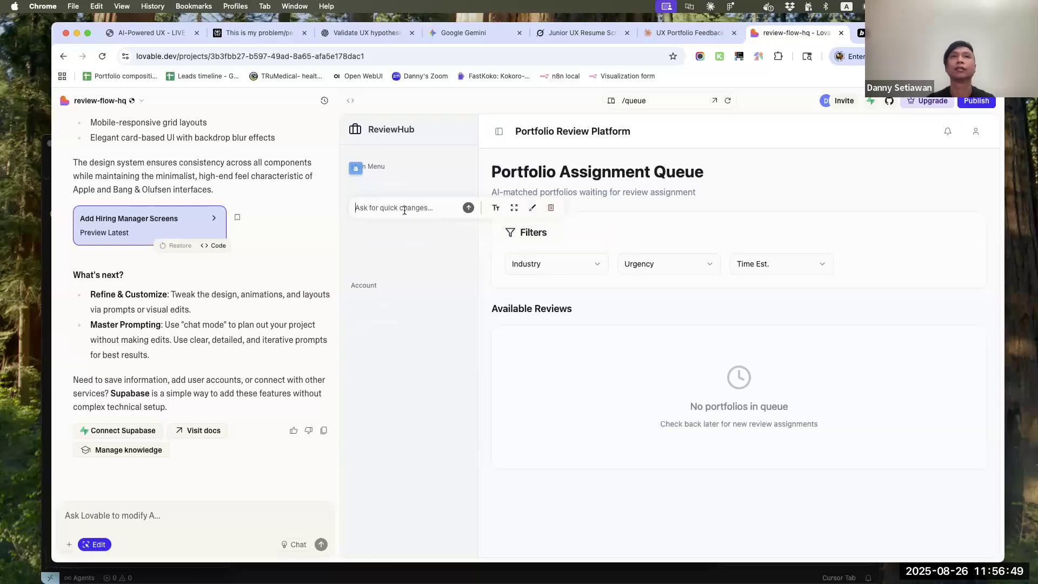
pyautogui.write('make')
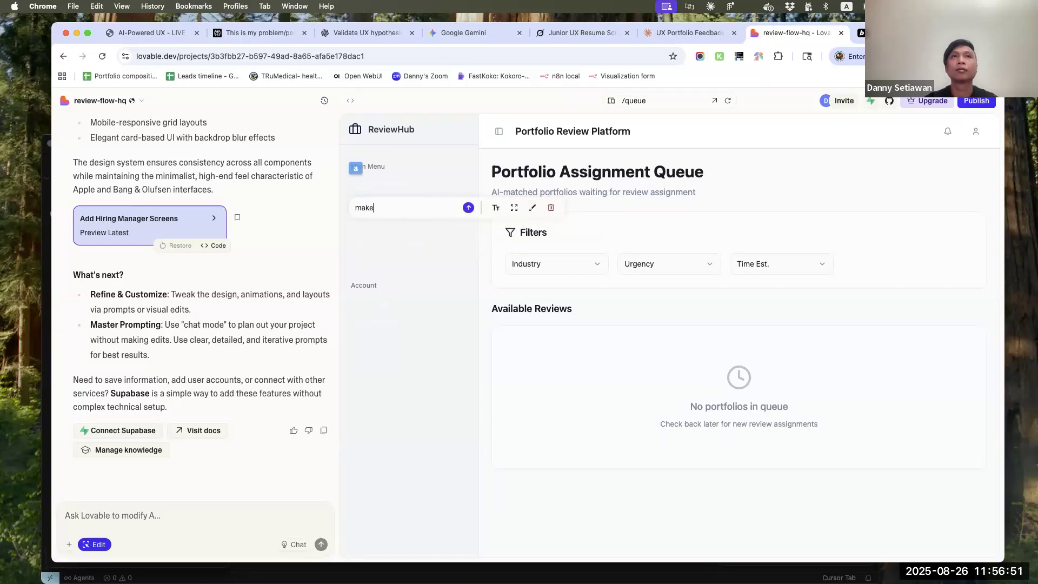
pyautogui.write(' this dark grey')
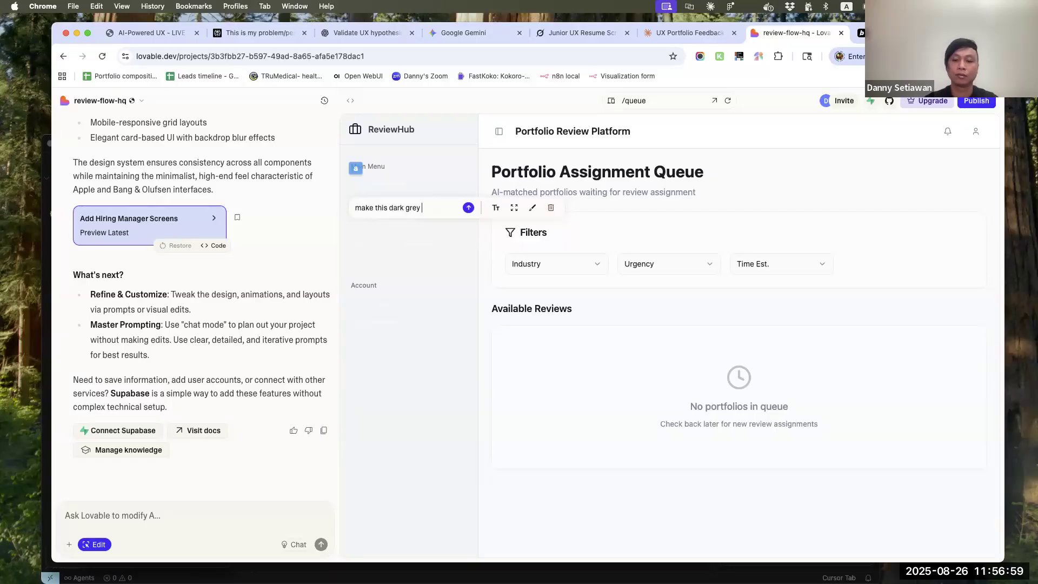
pyautogui.write('. make sure it')
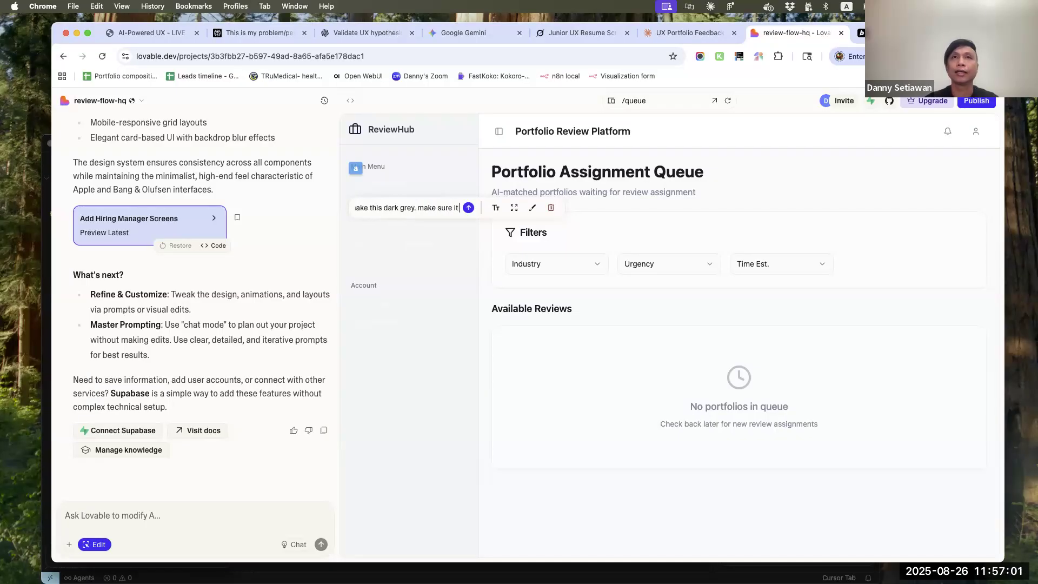
pyautogui.write(' has enough con')
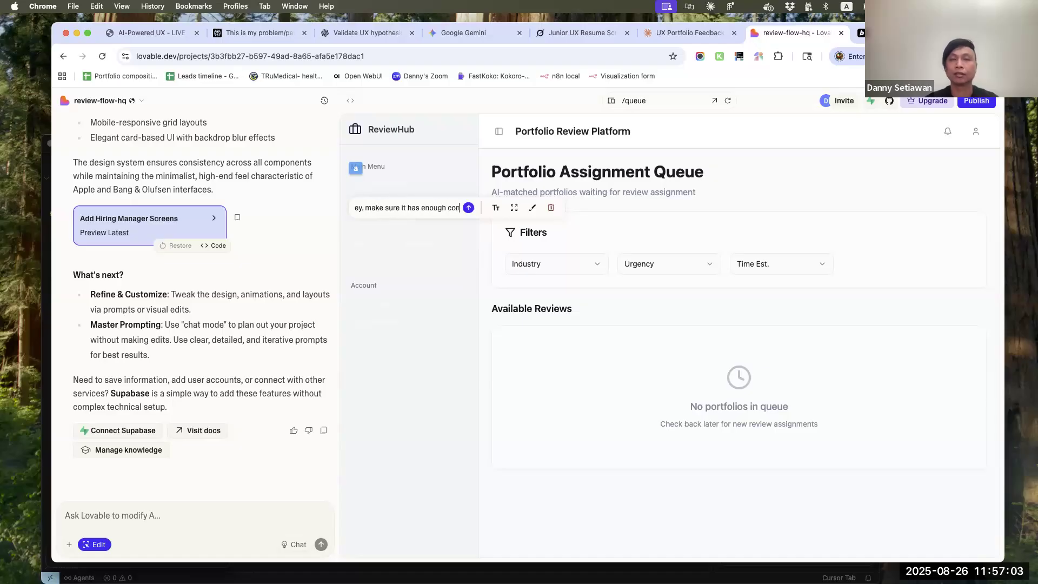
pyautogui.write('trast for accessibility')
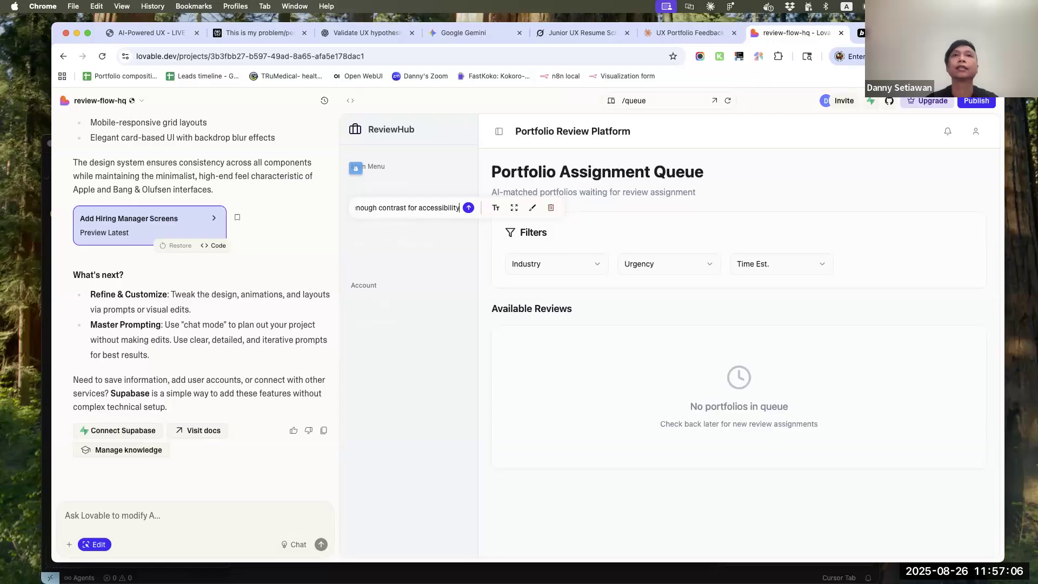
pyautogui.press('Return')
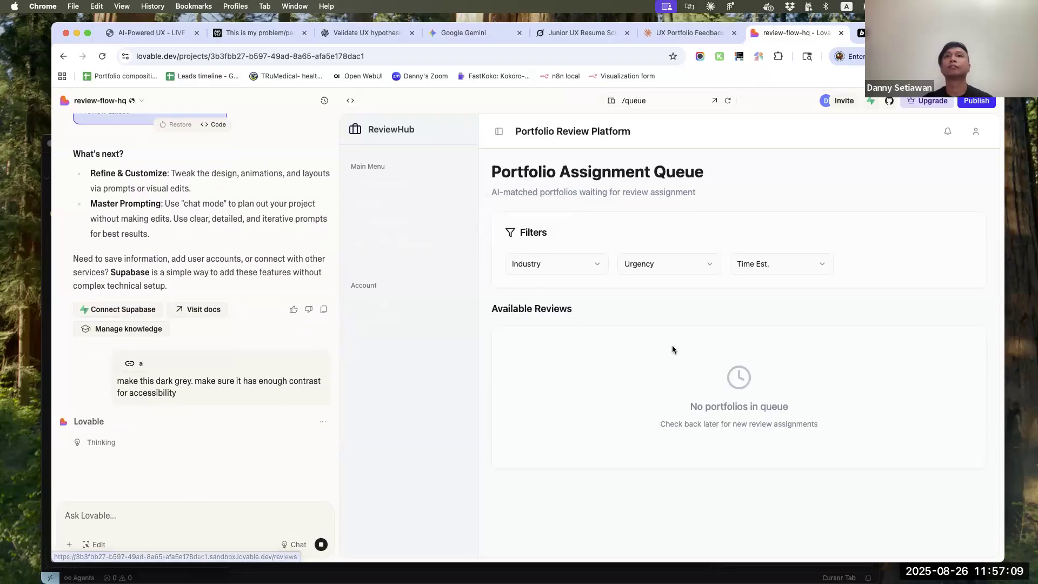
# Check the options of the Industry and Urgency filters on the Portfolio Assignment Queue page
pyautogui.click(597, 267)
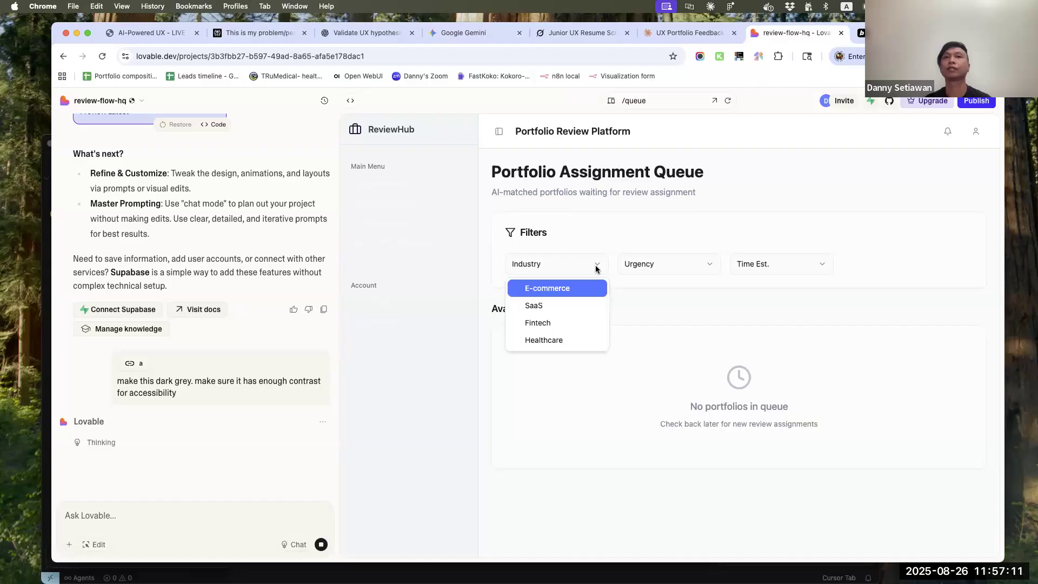
pyautogui.click(597, 268)
pyautogui.click(713, 265)
pyautogui.click(714, 265)
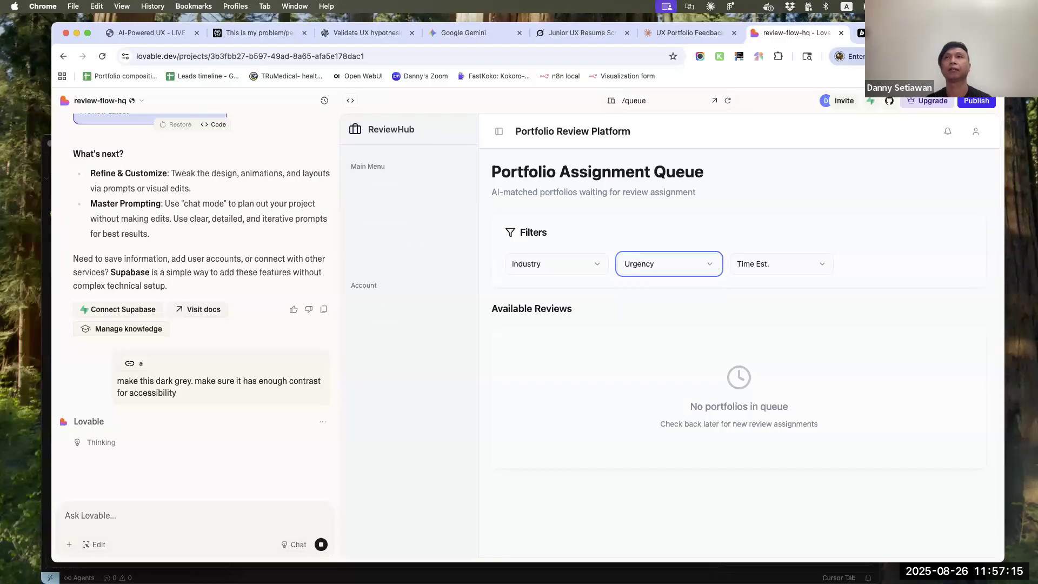
# Switch to the Bolt project and examine its dashboard's pending reviews, recently completed list, impact and quick actions sections
pyautogui.click(879, 33)
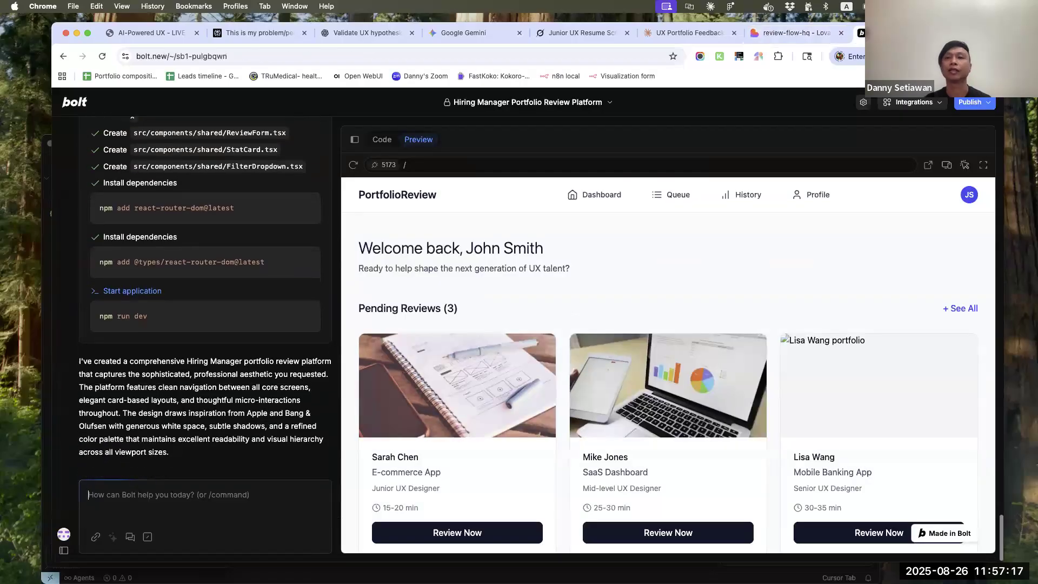
pyautogui.scroll(-4, 846, 297)
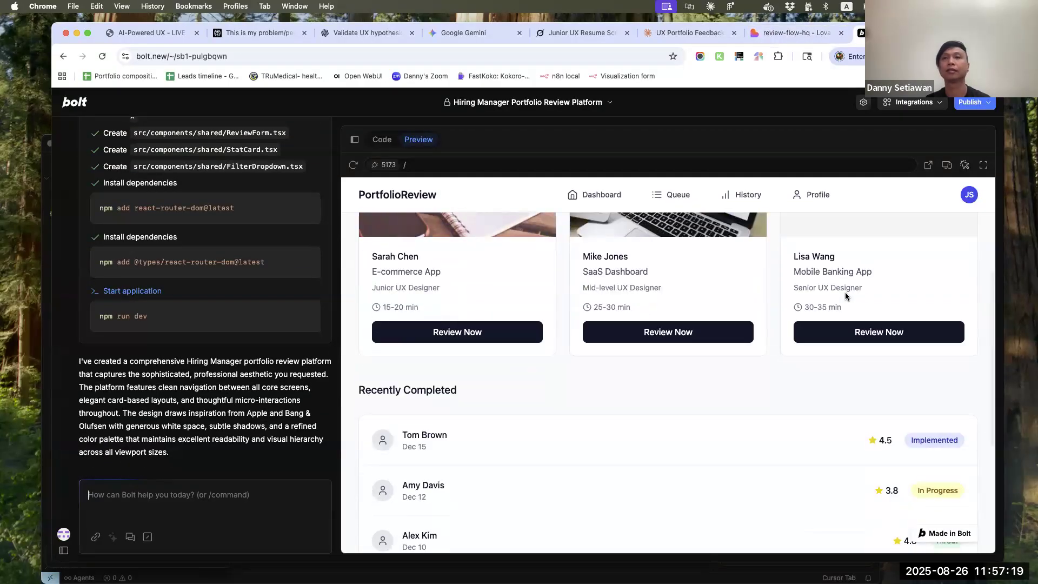
pyautogui.scroll(-4, 847, 297)
pyautogui.scroll(6, 847, 297)
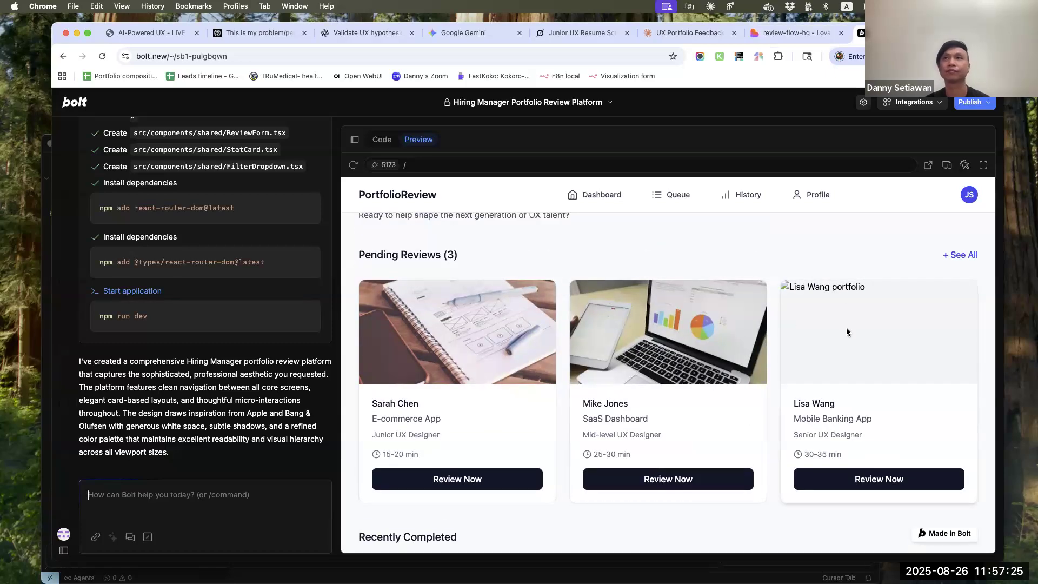
pyautogui.scroll(-2, 846, 332)
pyautogui.scroll(-3, 846, 332)
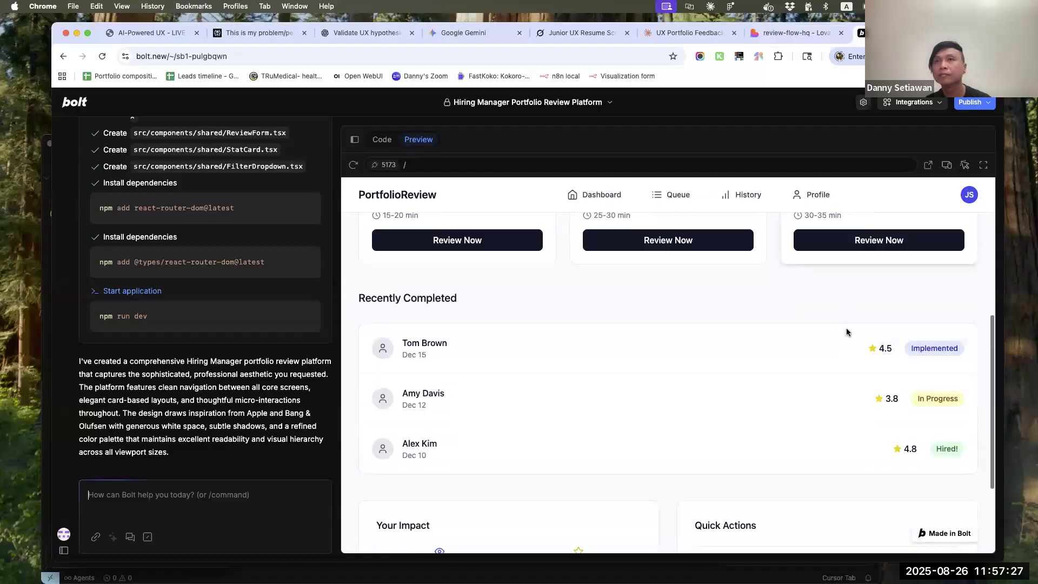
pyautogui.scroll(-3, 847, 332)
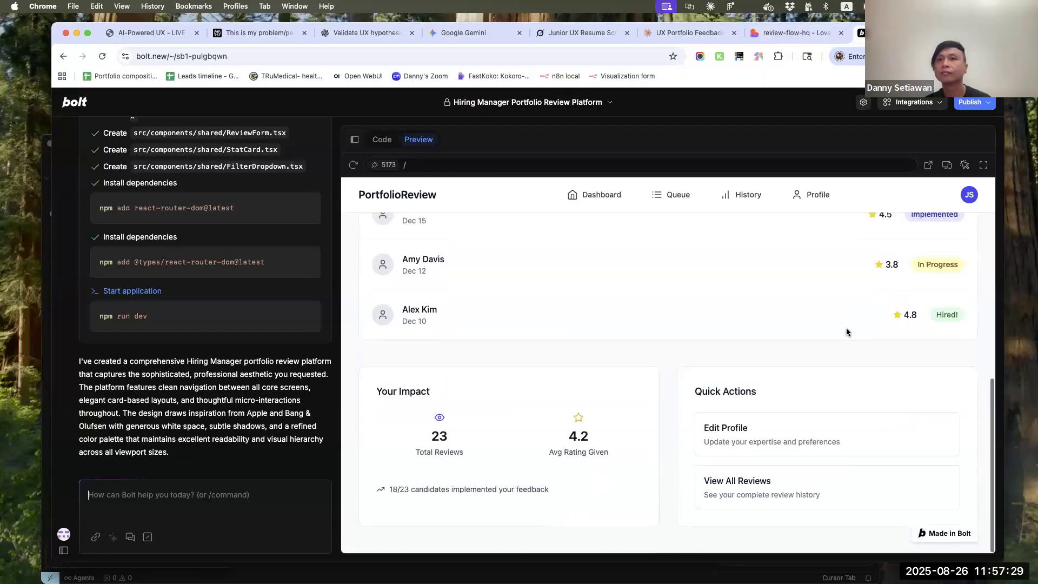
pyautogui.scroll(1, 846, 332)
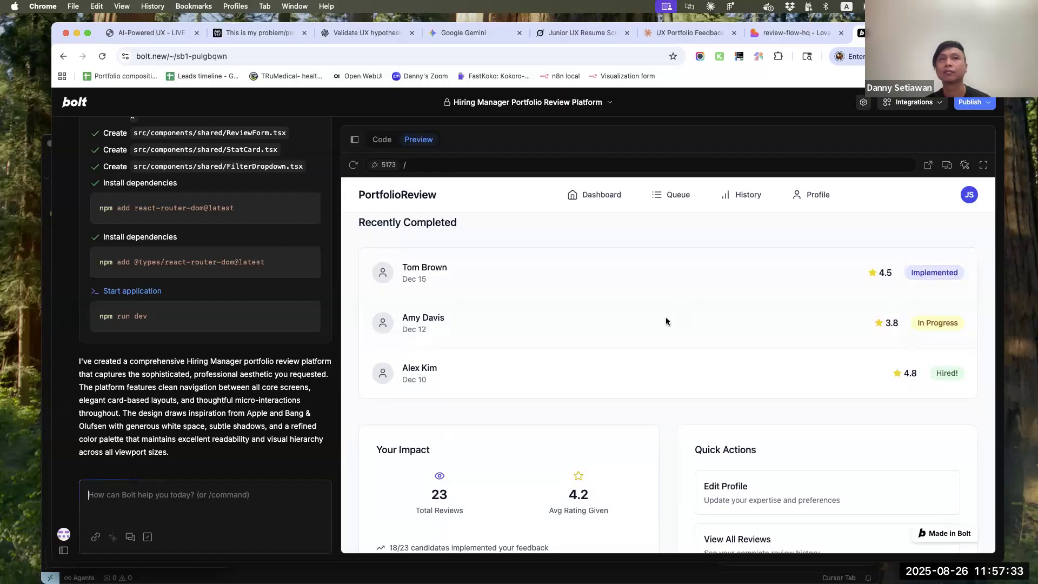
pyautogui.scroll(1, 666, 321)
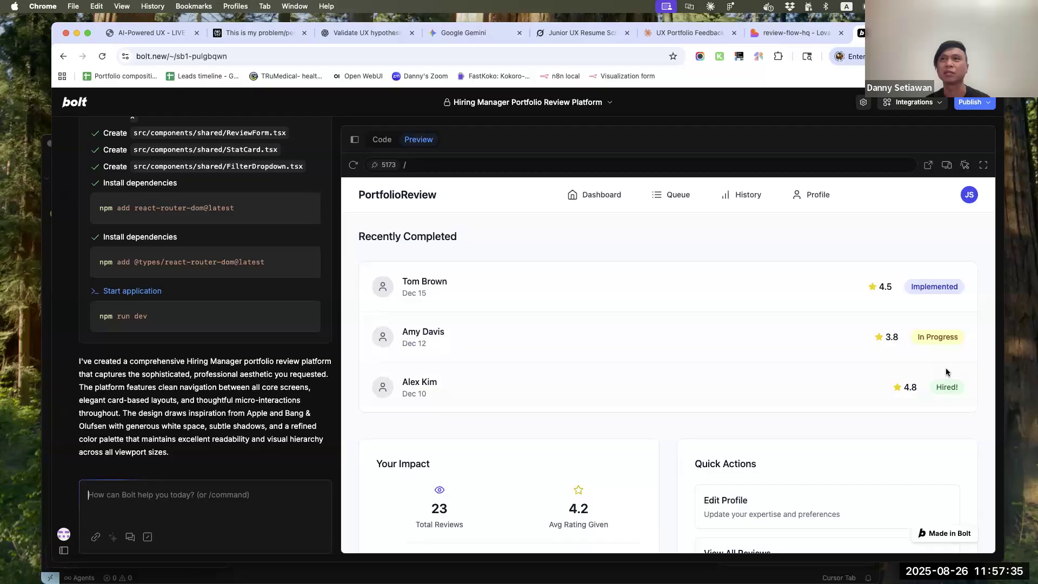
# Open the pending E-commerce App portfolio review, rate Overall Impression five stars and enter the comment "traskdjhakjhda aksjdakd"
pyautogui.scroll(5, 914, 372)
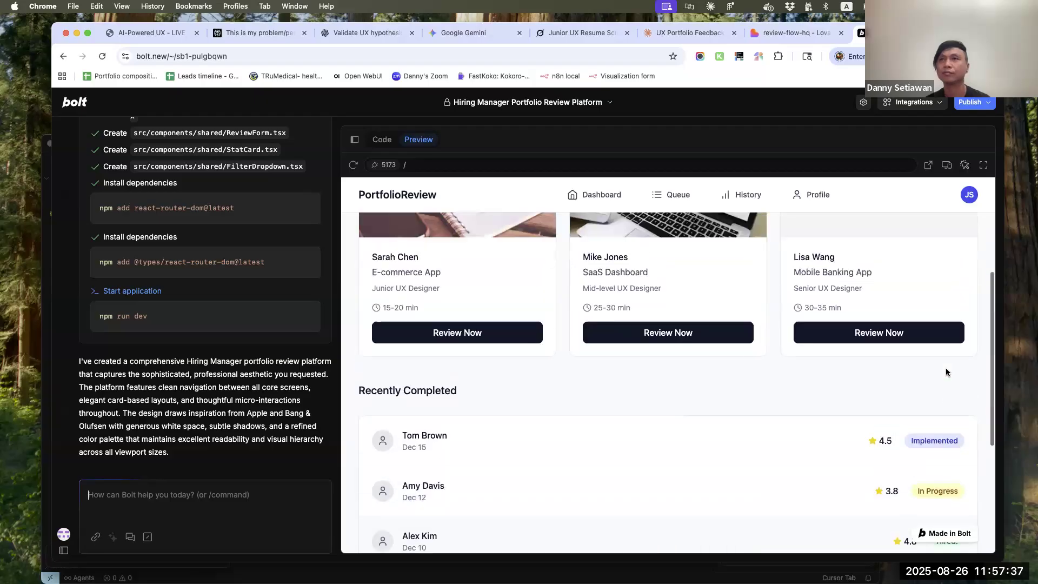
pyautogui.click(517, 532)
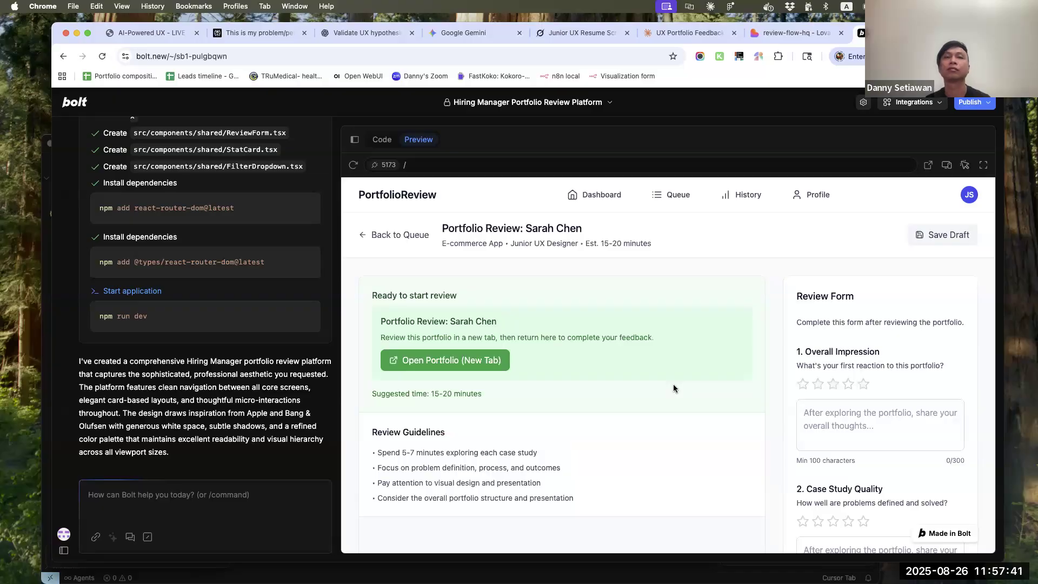
pyautogui.scroll(-3, 673, 388)
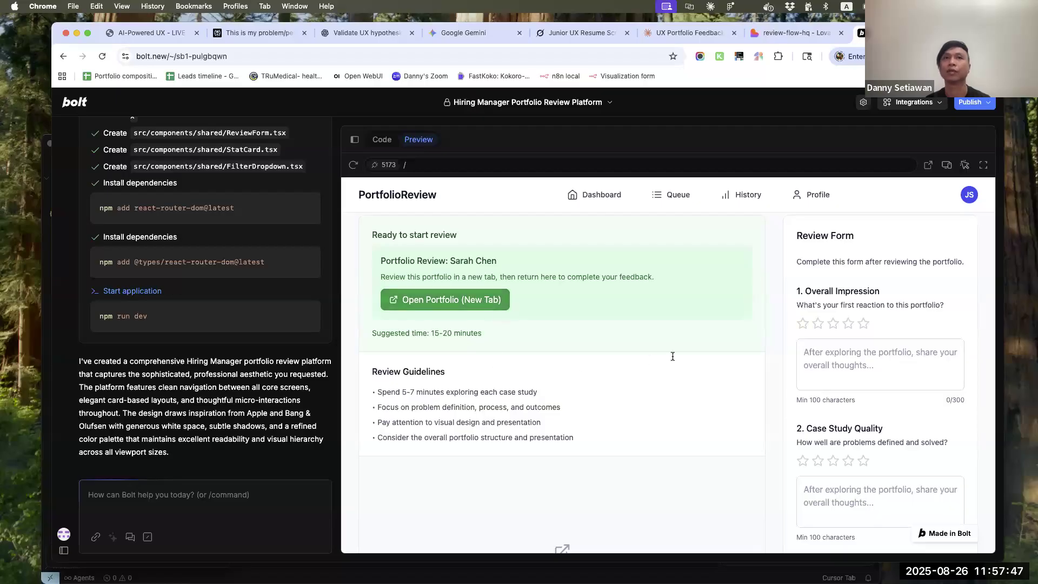
pyautogui.click(864, 324)
pyautogui.click(856, 357)
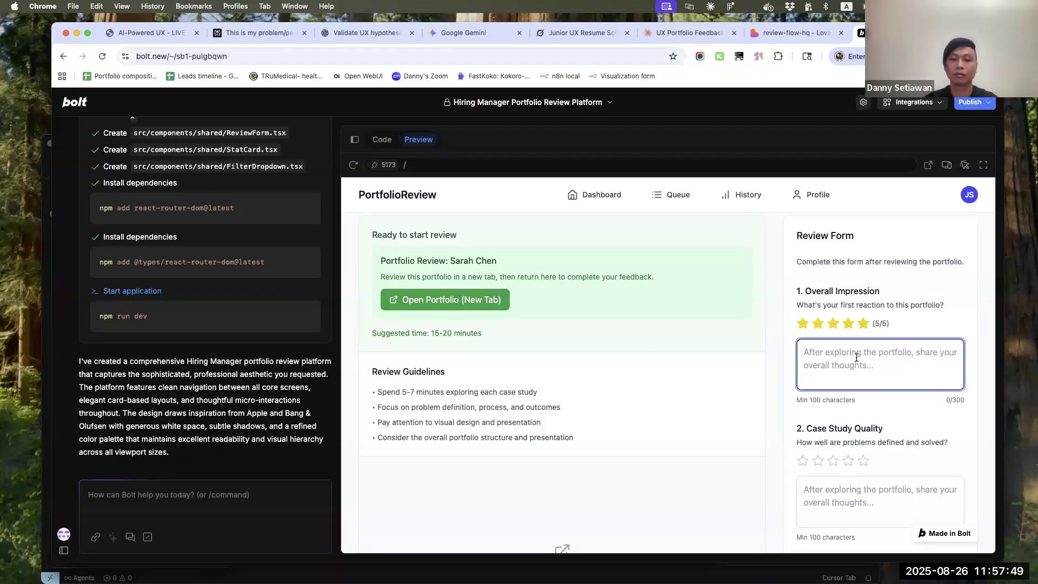
pyautogui.write('traskdjhakjhda aksjdakd')
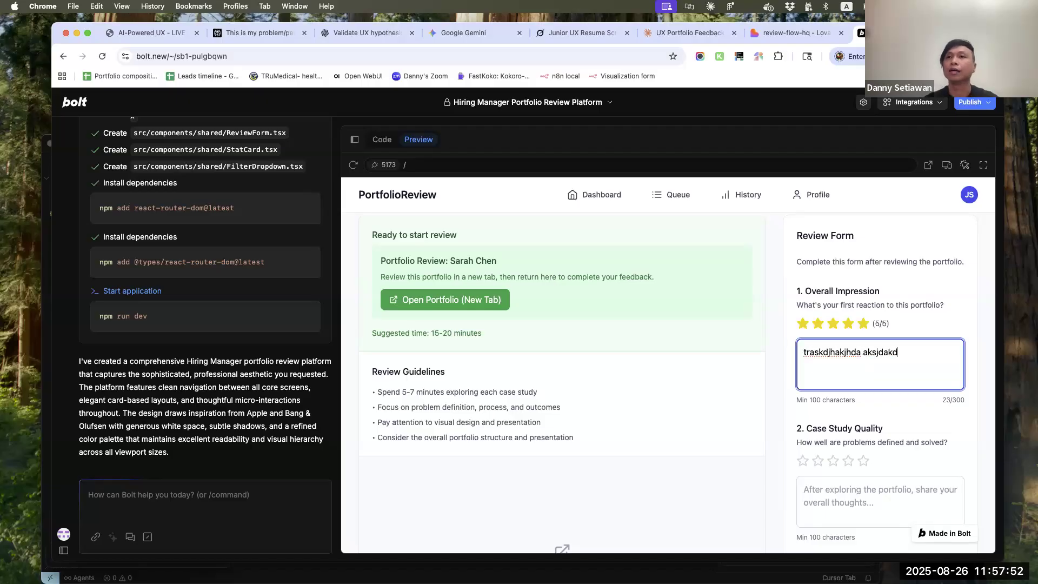
# Rate Case Study Quality, UX Process & Methodology and Visual Design & Craft five stars, commenting "asdasdad", "asdadsadsa" and "asdadada" respectively
pyautogui.scroll(-5, 844, 358)
pyautogui.click(863, 332)
pyautogui.click(860, 354)
pyautogui.write('asdasdad')
pyautogui.scroll(-8, 860, 347)
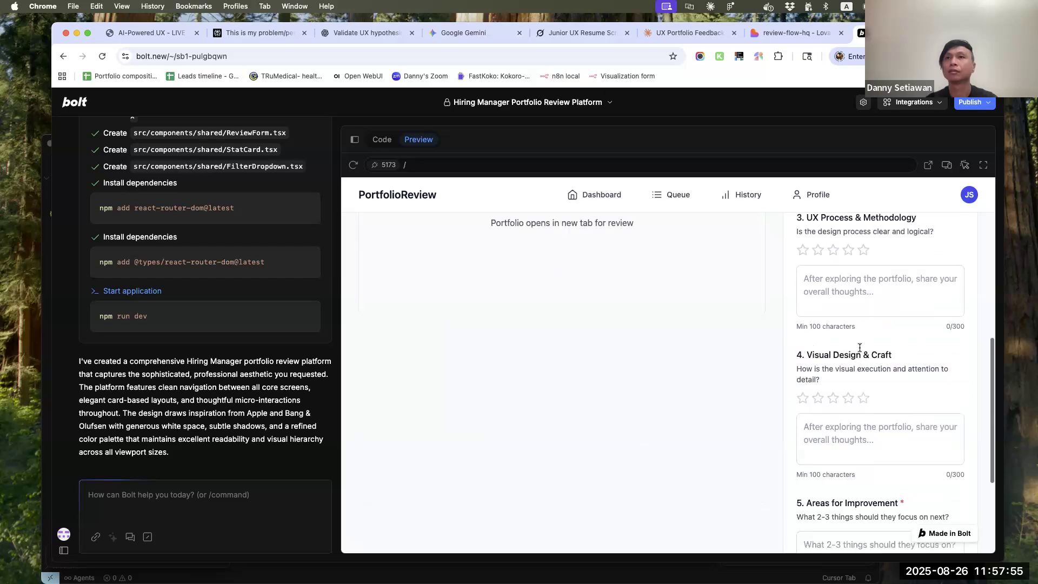
pyautogui.click(864, 250)
pyautogui.click(864, 278)
pyautogui.write('asdadsadsa')
pyautogui.click(864, 399)
pyautogui.click(864, 432)
pyautogui.write('asdadada')
# Fill in the Areas for Improvement answer with the placeholder text "asdasdadsadddaasdad"
pyautogui.scroll(-1, 864, 433)
pyautogui.scroll(-6, 844, 429)
pyautogui.click(846, 411)
pyautogui.write('asdasdadsad')
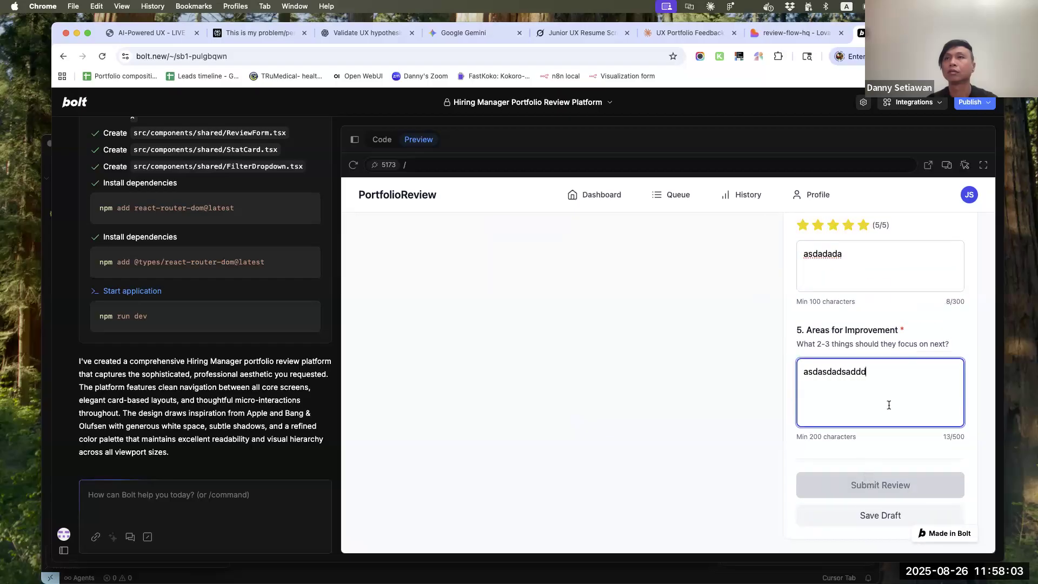
pyautogui.scroll(8, 890, 405)
pyautogui.scroll(-3, 889, 404)
pyautogui.scroll(-5, 889, 405)
pyautogui.write('dd')
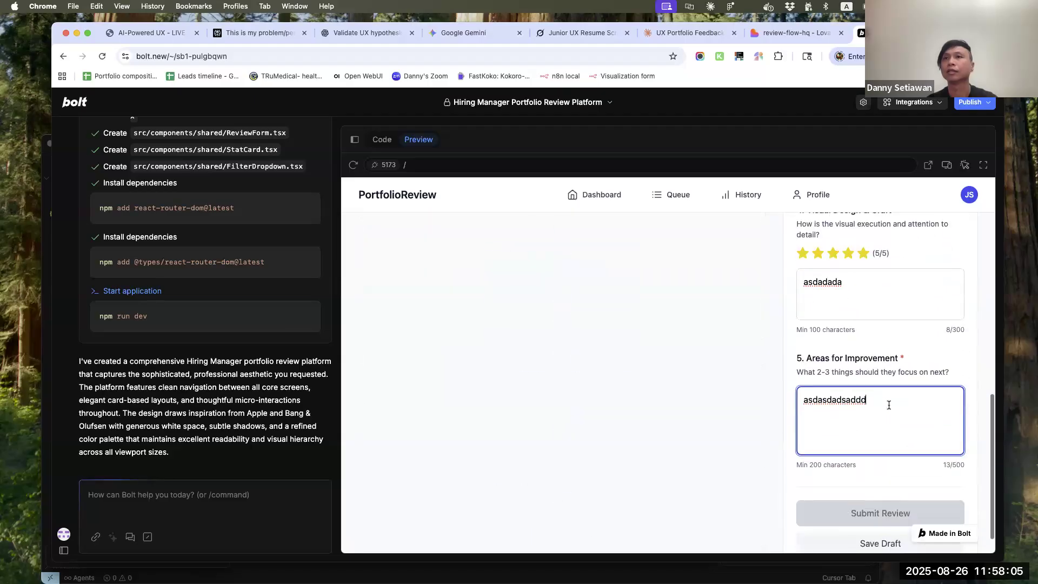
pyautogui.write('aasdad')
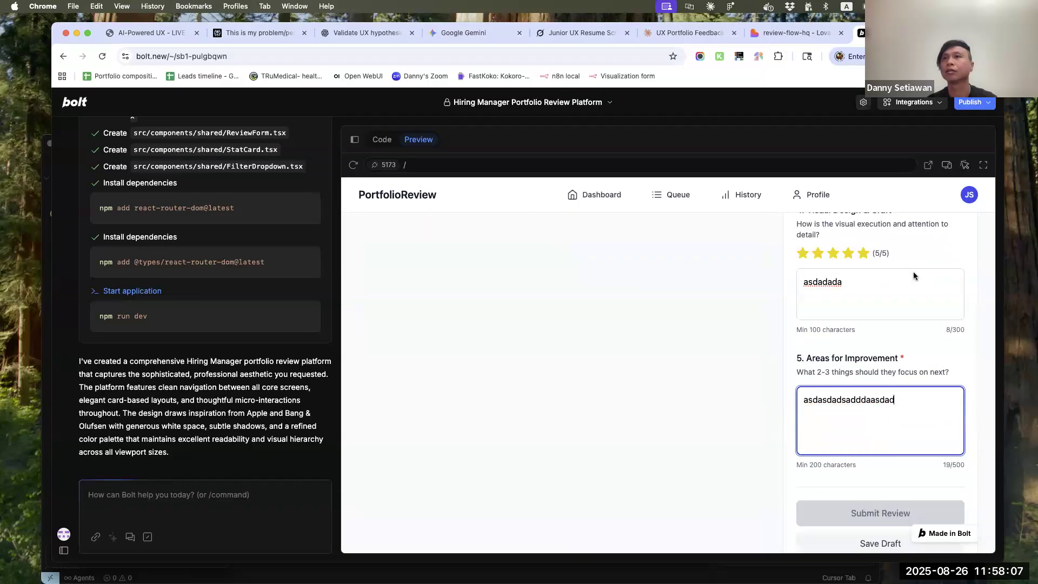
# Extend the Visual Design & Craft comment with "asdasd asdada" and the UX Process & Methodology comment with "asdada"
pyautogui.click(901, 288)
pyautogui.write('asdasd asdada')
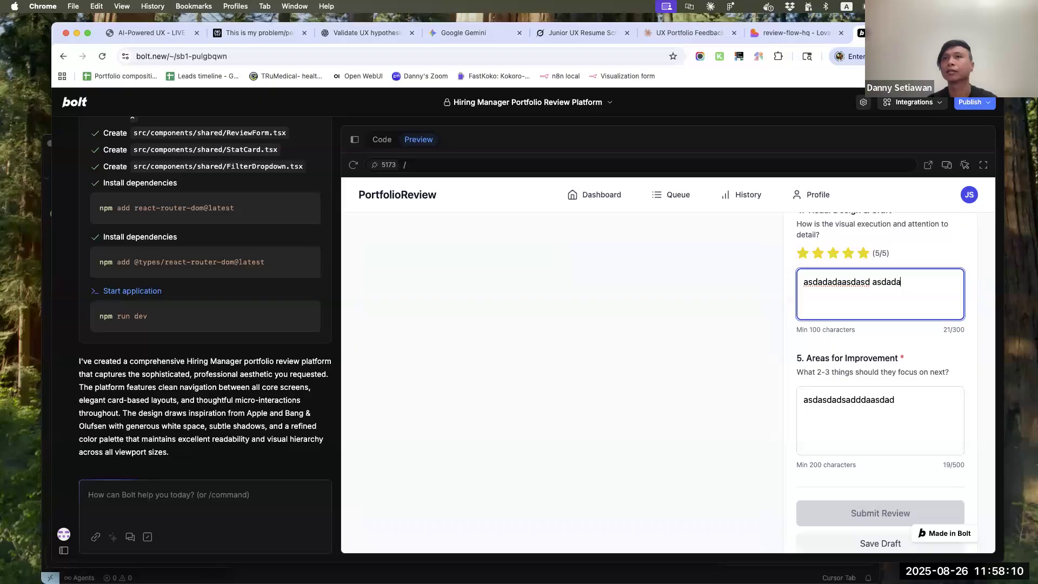
pyautogui.scroll(2, 903, 246)
pyautogui.click(904, 248)
pyautogui.write('asdada')
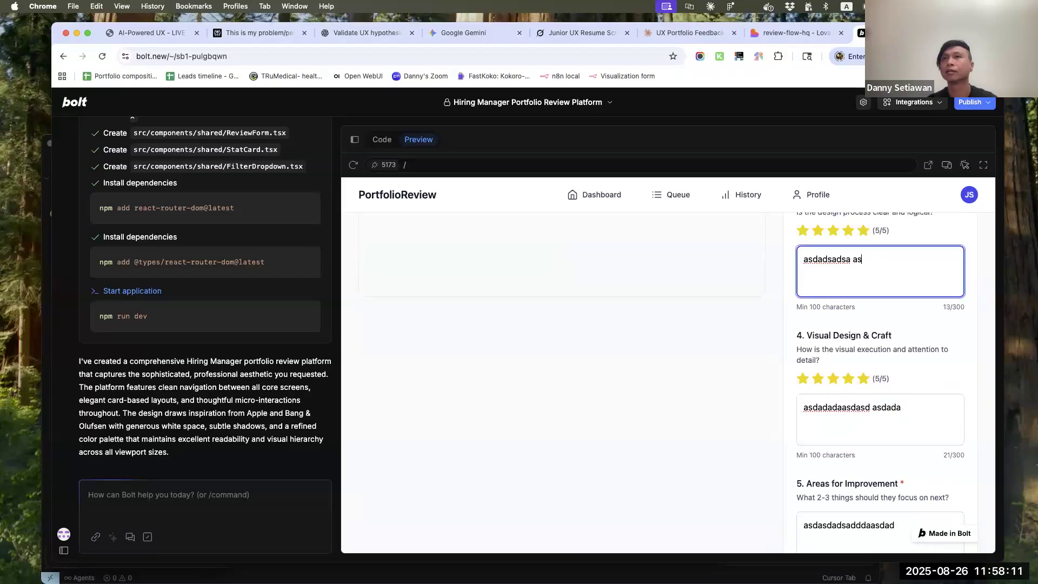
# Extend the Case Study Quality comment with "asdadadaa" and the Overall Impression comment with "asdad", and check the form's submit option
pyautogui.scroll(3, 891, 316)
pyautogui.click(892, 314)
pyautogui.write('asdadadaa')
pyautogui.scroll(-5, 880, 379)
pyautogui.scroll(5, 880, 379)
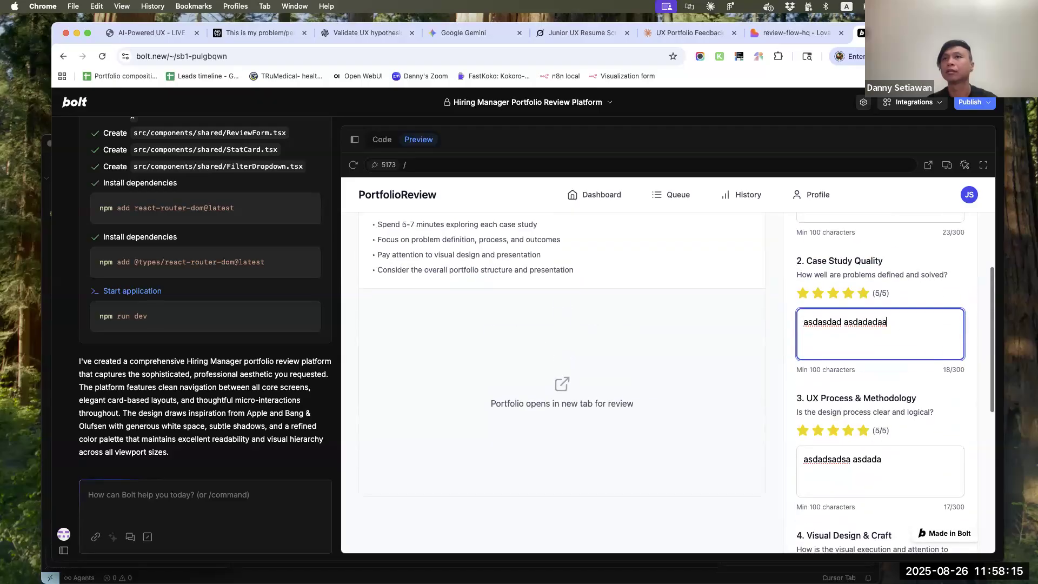
pyautogui.scroll(4, 909, 398)
pyautogui.click(913, 418)
pyautogui.write('askdjhakjhda aksjdakd a')
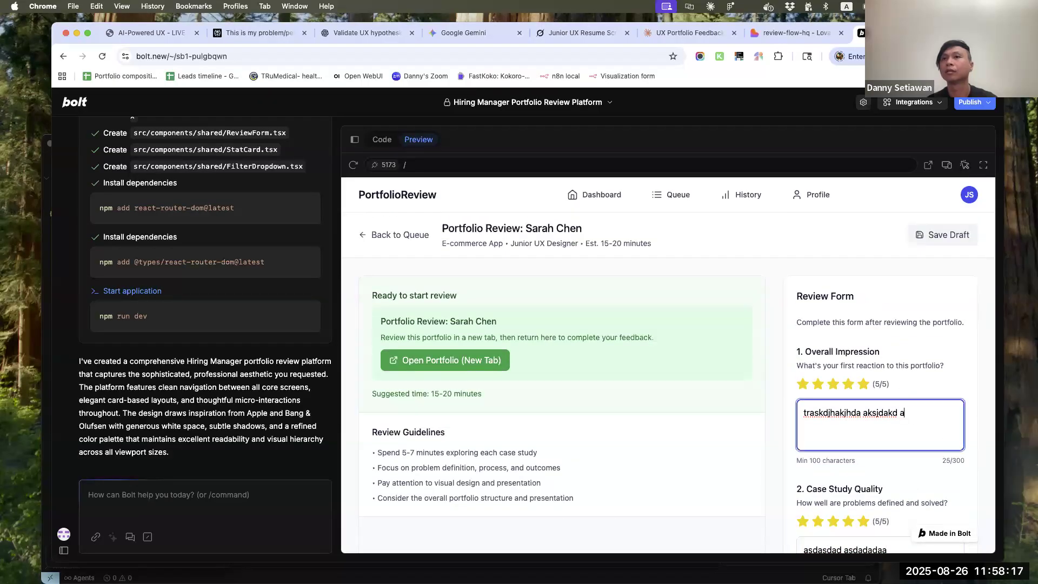
pyautogui.write('sdad')
pyautogui.scroll(-10, 911, 417)
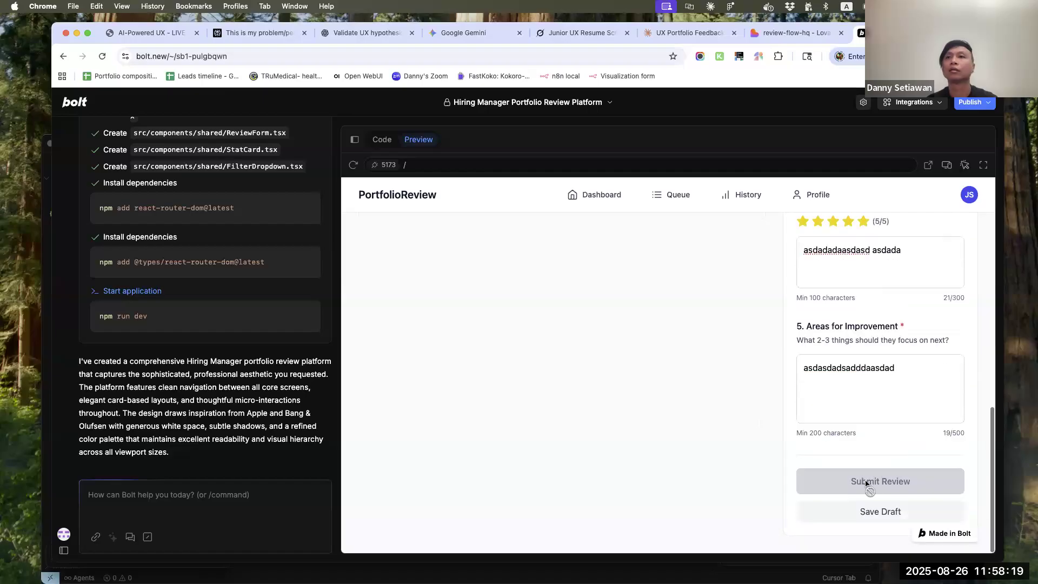
# Try to open the candidate's portfolio in a new tab, and save the review as a draft
pyautogui.scroll(10, 608, 448)
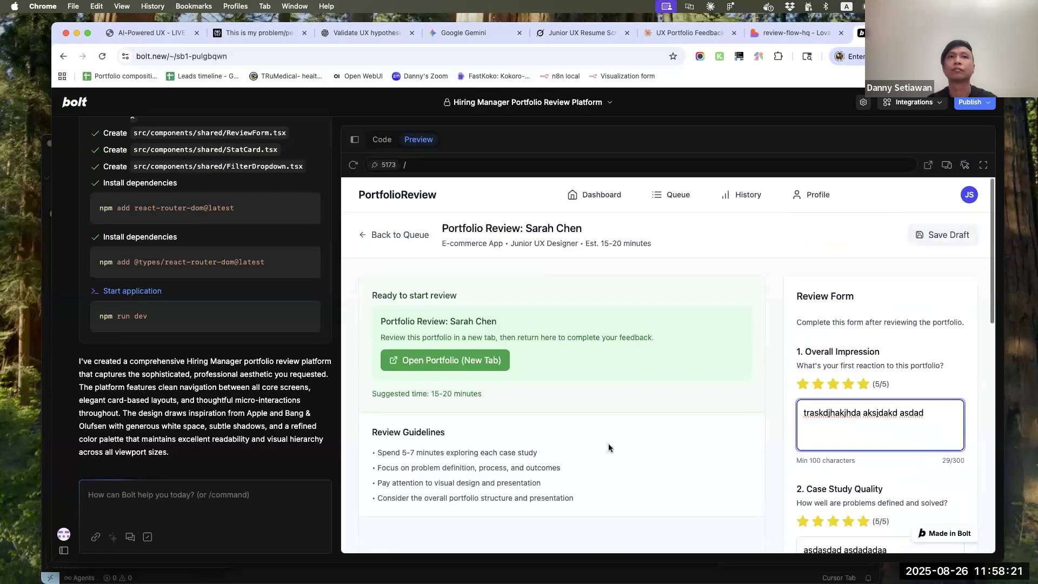
pyautogui.click(454, 361)
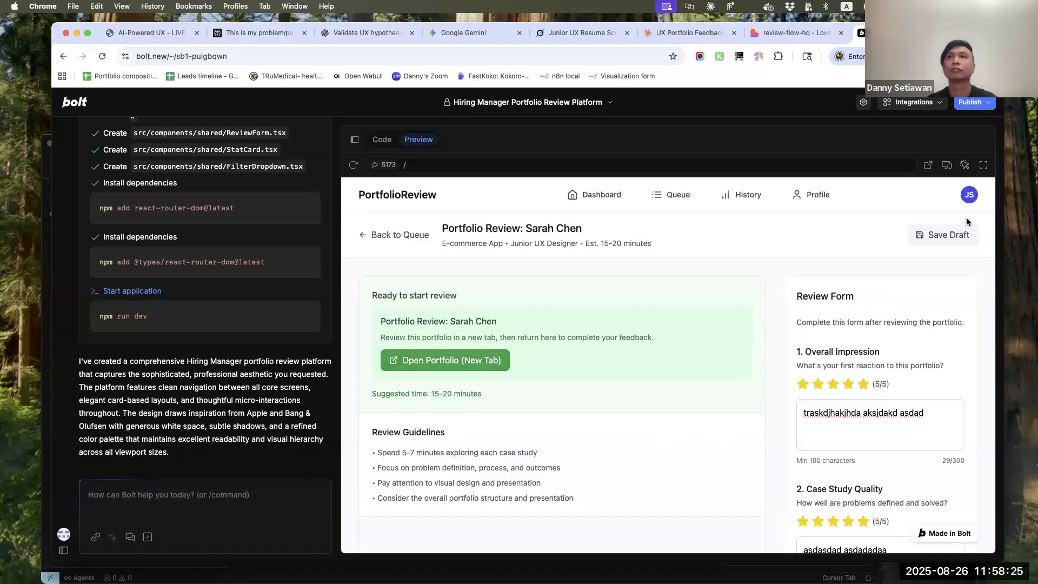
pyautogui.click(962, 236)
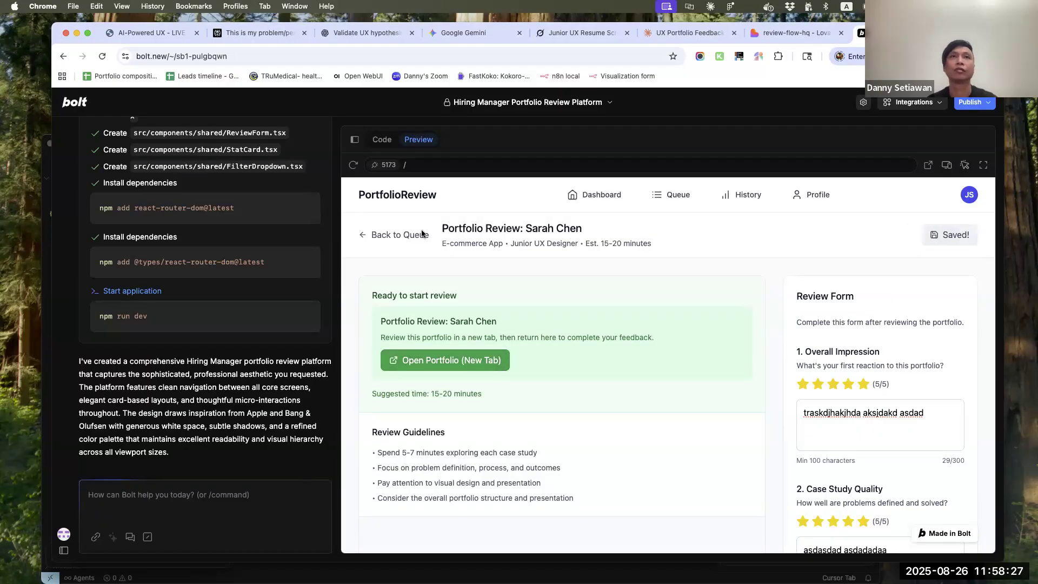
# Write this prompt for Bolt: "for the portfolio site to review, use google.com and make it open in a new tab."
pyautogui.click(174, 498)
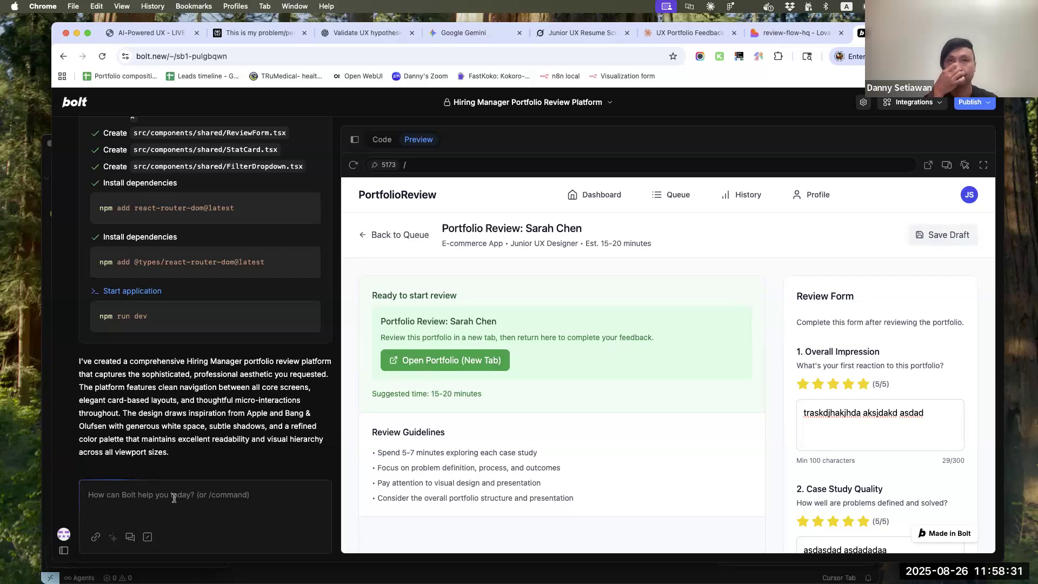
pyautogui.write('for the portf')
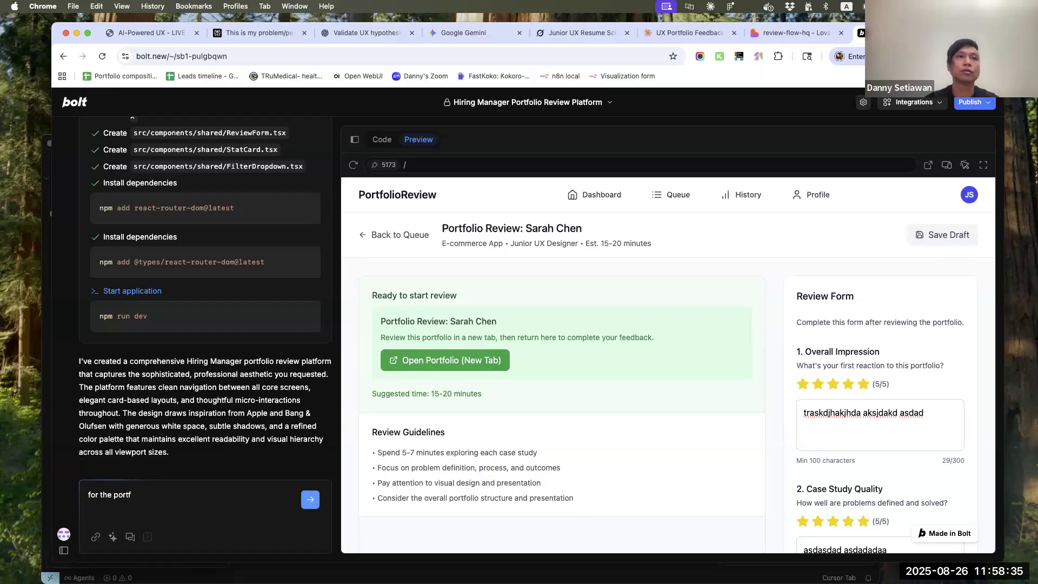
pyautogui.write('olio site to review, use ')
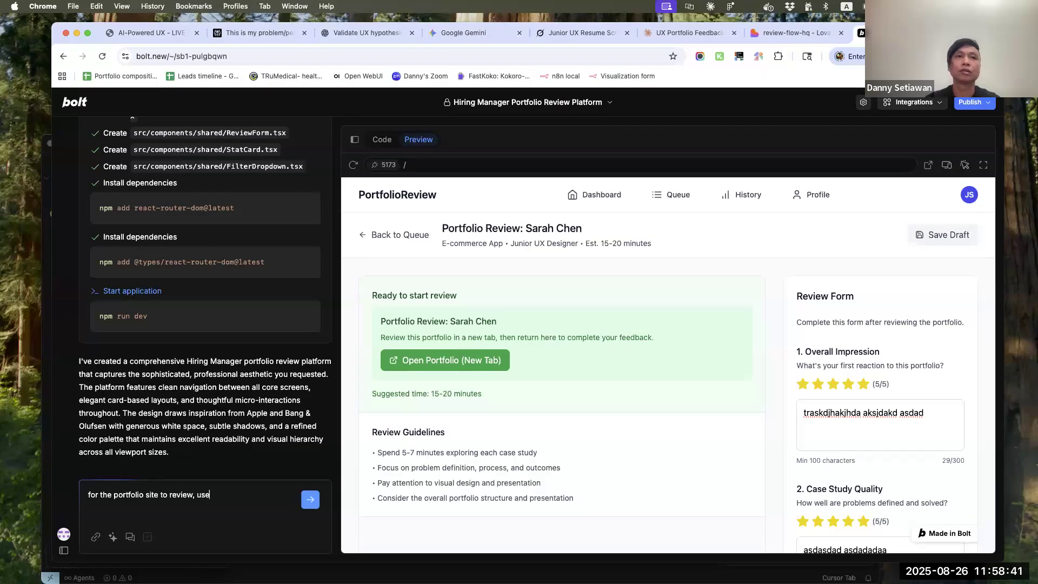
pyautogui.write('goog')
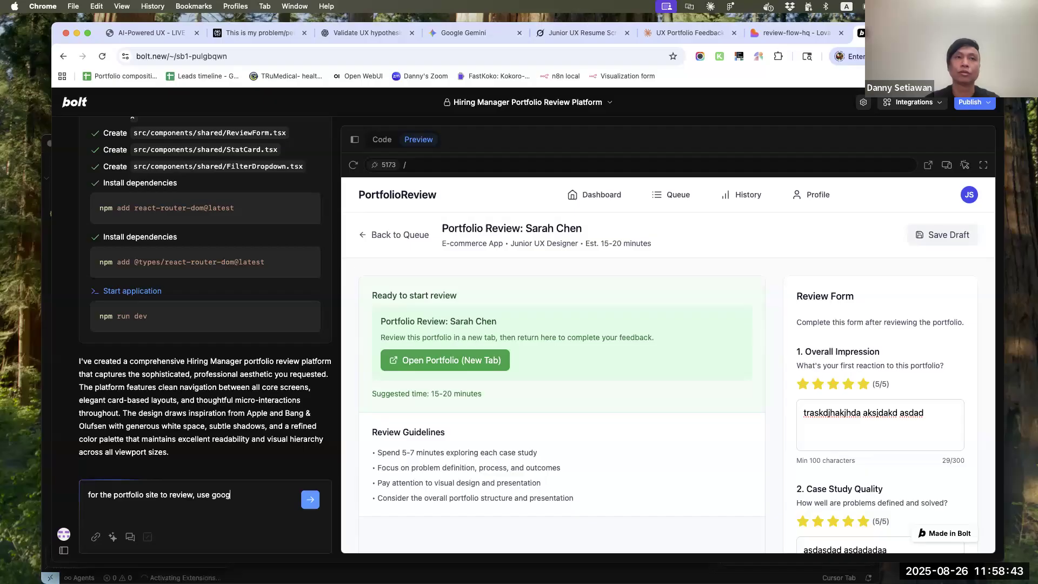
pyautogui.write('le.com an')
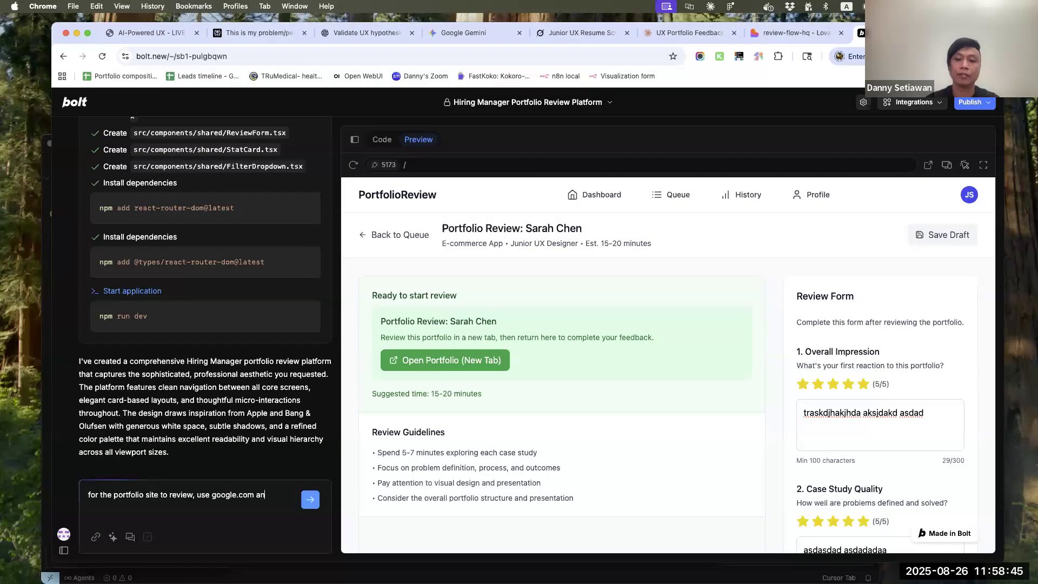
pyautogui.write('d make it open in a new tab. Also, the')
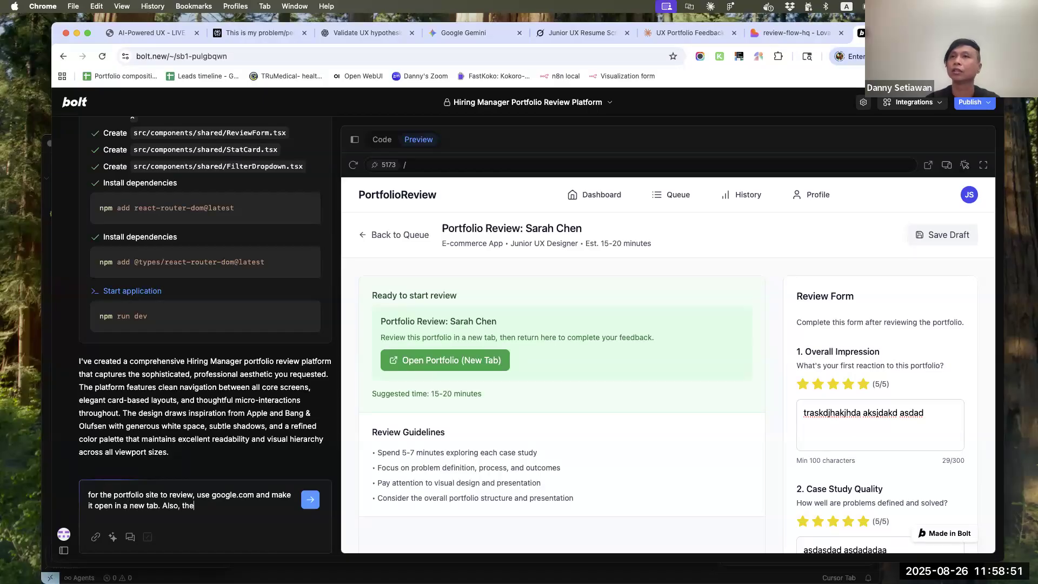
# Add this and send the prompt: "Also, I can't submit the review form. The "submit review" button remains disabled even though I've completed all fields. Look into this"
pyautogui.press('BackSpace')
pyautogui.press('BackSpace')
pyautogui.press('BackSpace')
pyautogui.write('IU ca')
pyautogui.press('BackSpace')
pyautogui.write("can't")
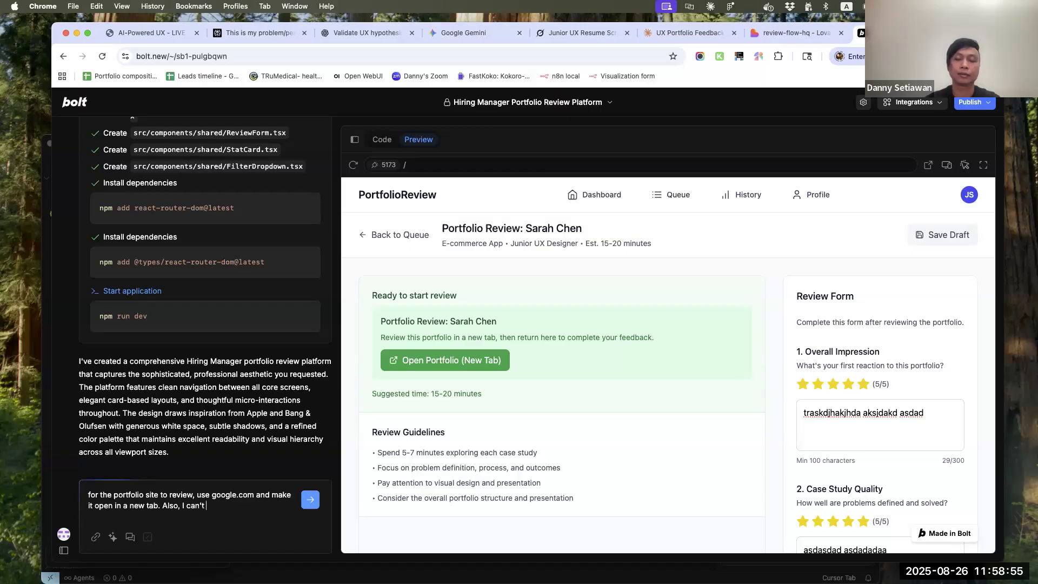
pyautogui.write(' submit the review')
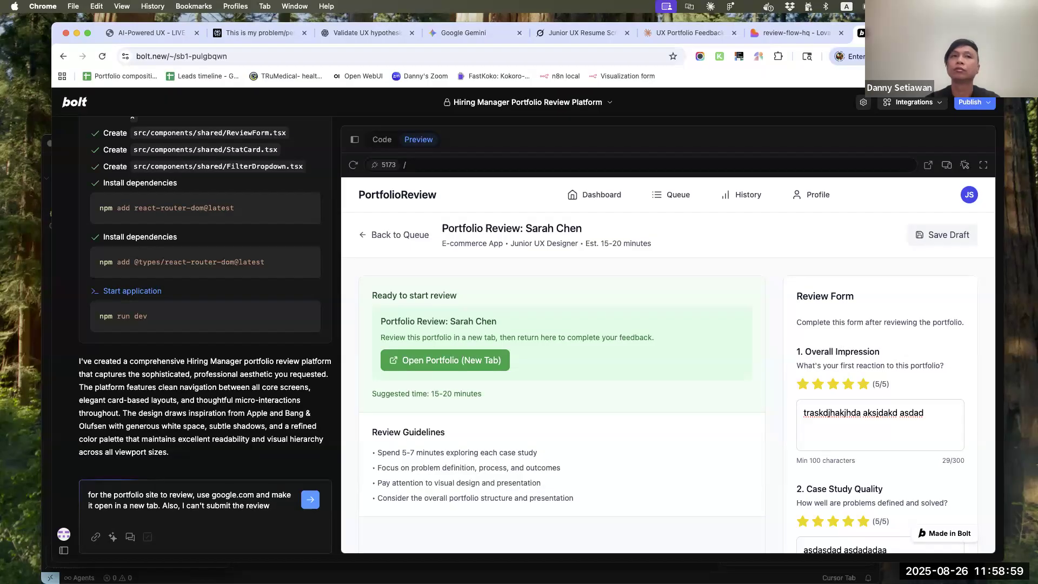
pyautogui.scroll(-10, 768, 422)
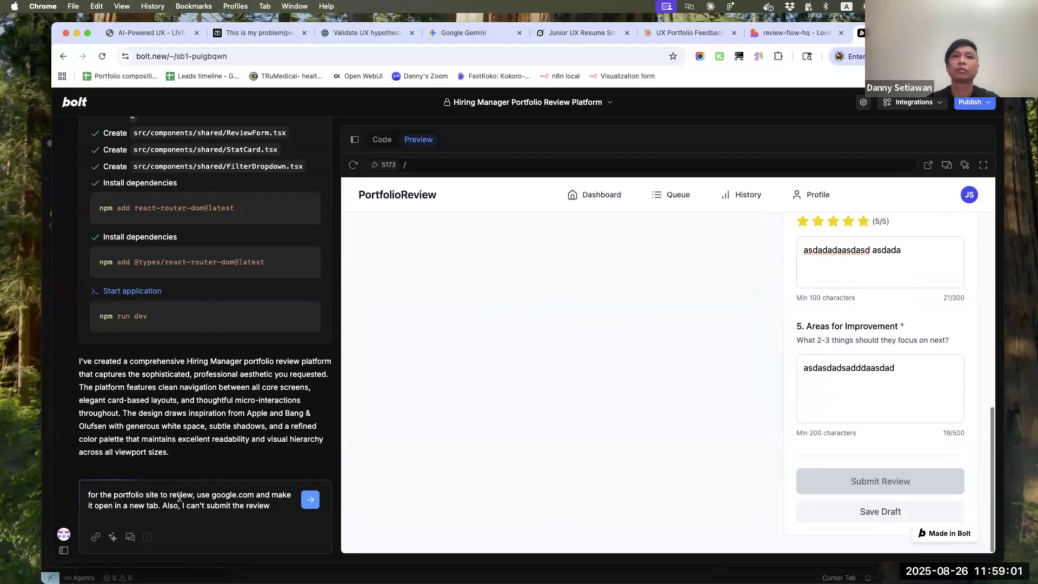
pyautogui.write('form.')
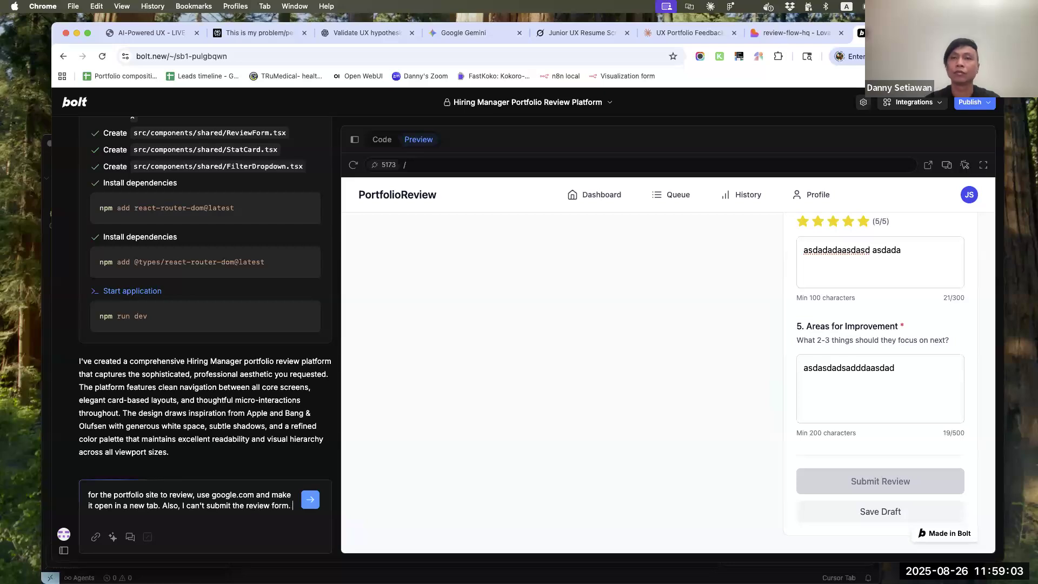
pyautogui.write(' The "subm')
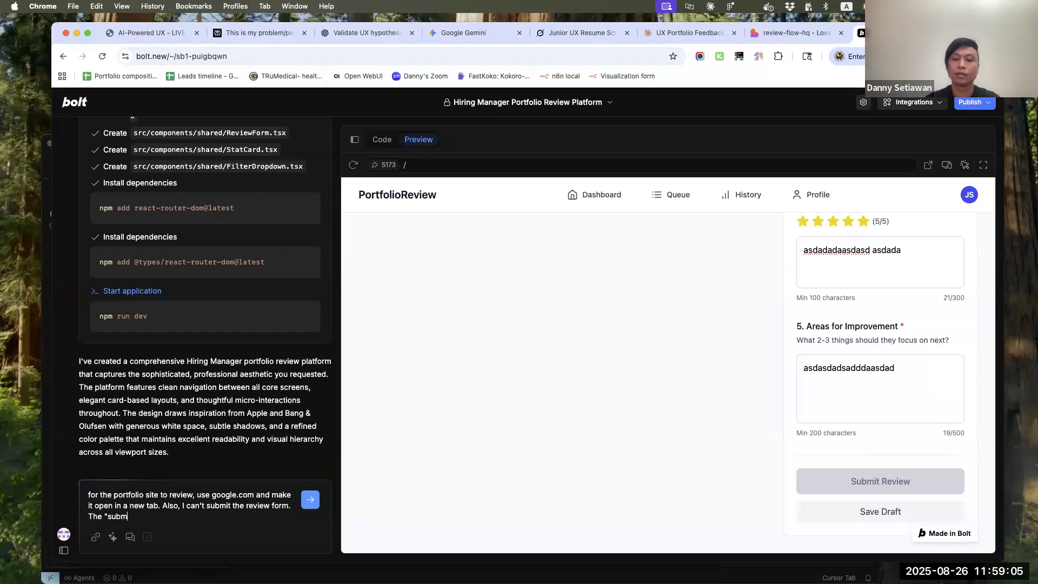
pyautogui.write('it review" button remains sisabled even though')
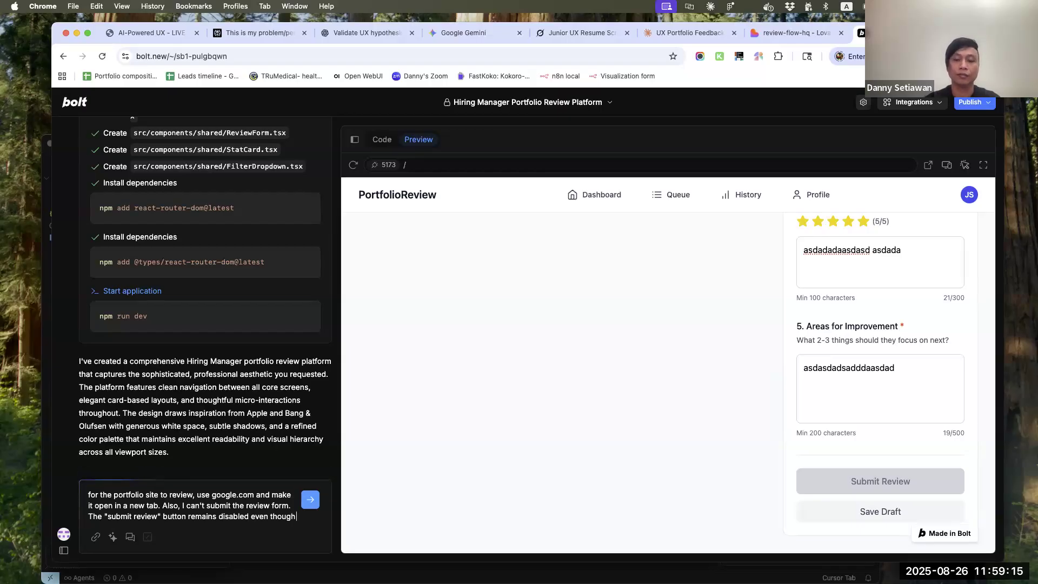
pyautogui.write(" I've comple")
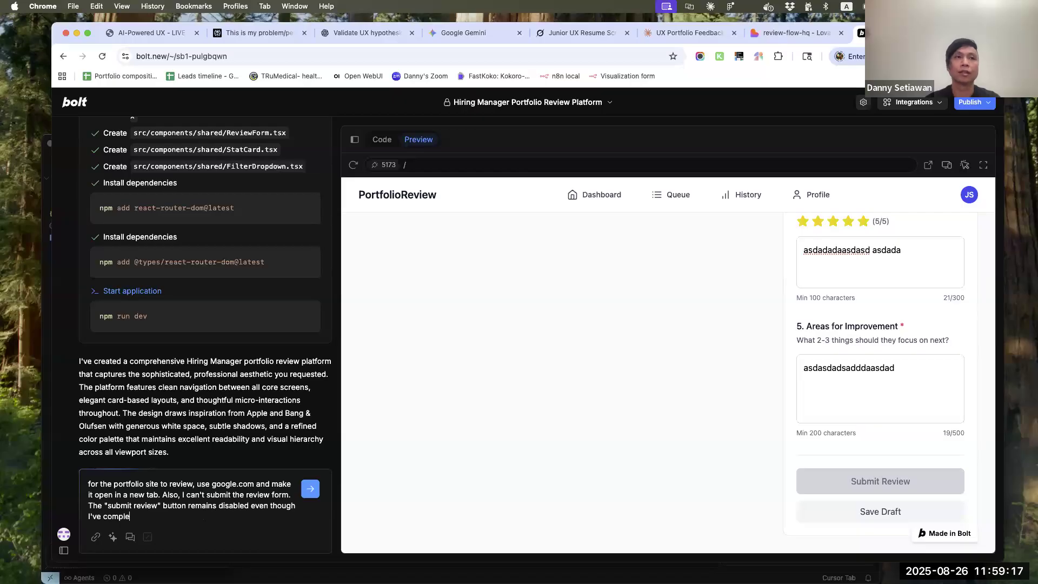
pyautogui.write('ted all')
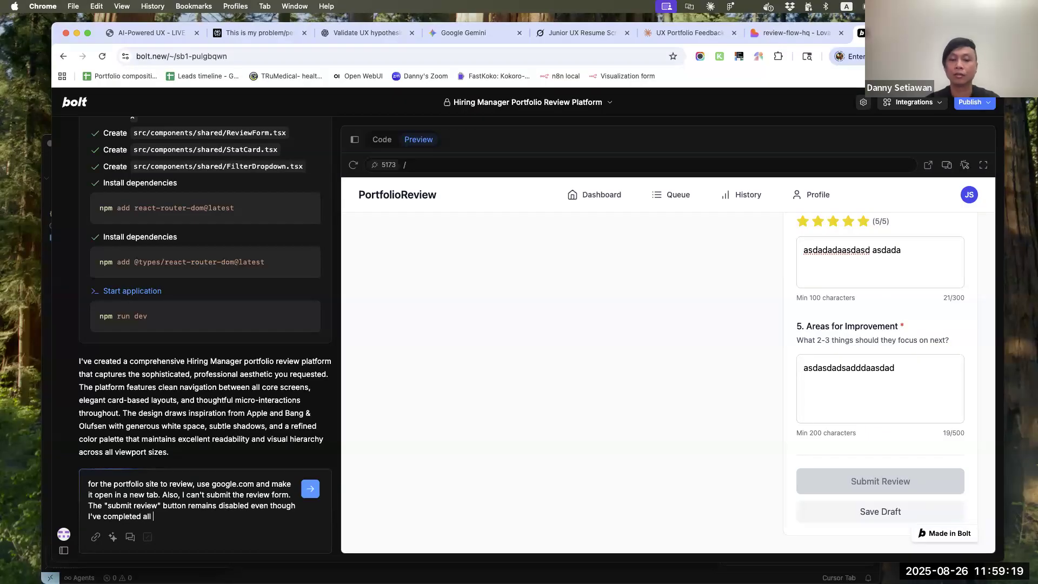
pyautogui.write(' fields. Look into this')
pyautogui.press('Return')
# Switch to the Lovable project, read its summary of the sidebar contrast change and check the sidebar links in the "Refactor sidebar to dark grey" version
pyautogui.click(785, 34)
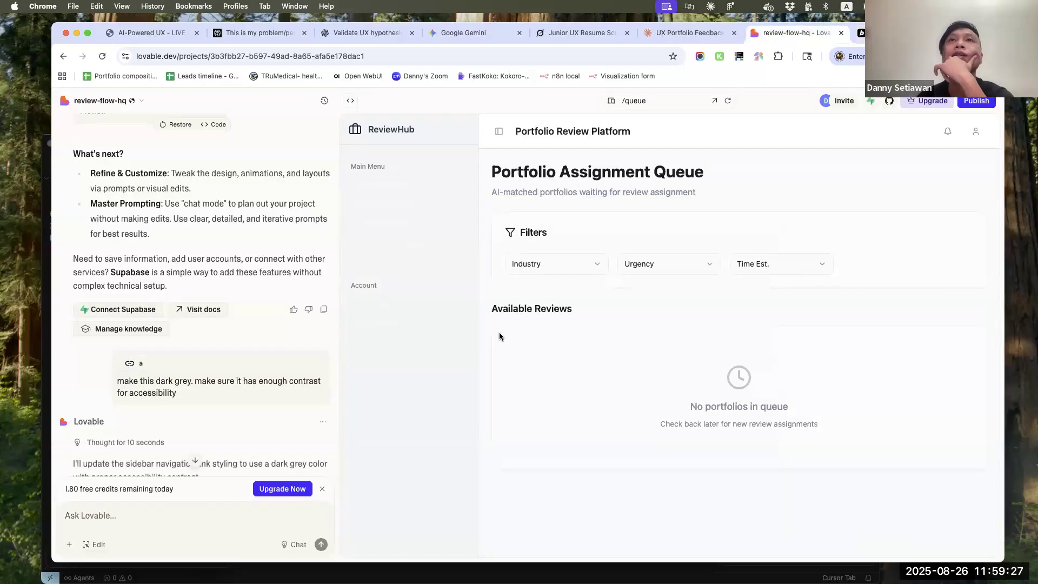
pyautogui.scroll(-10, 225, 408)
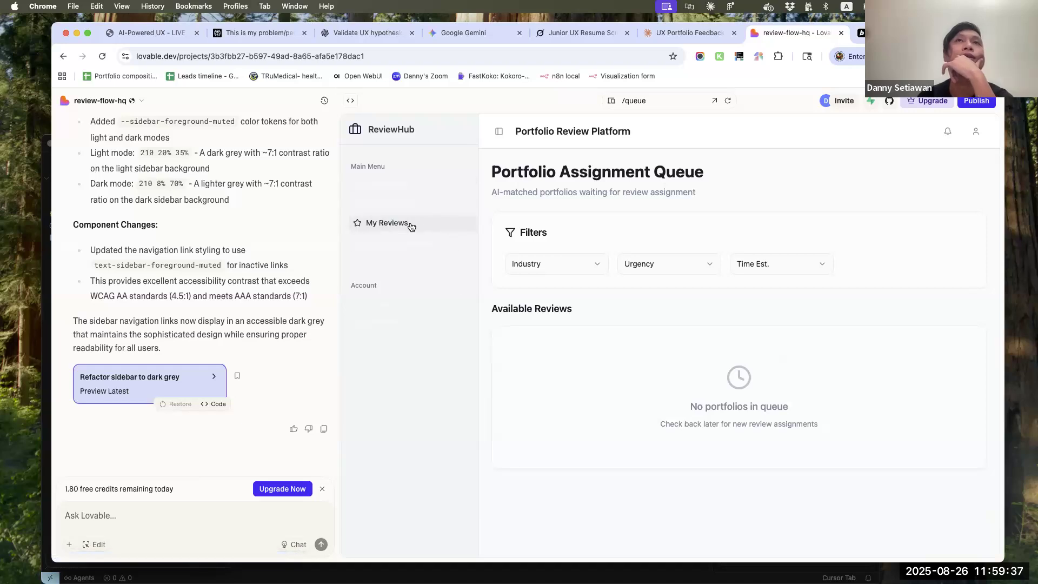
pyautogui.rightClick(411, 226)
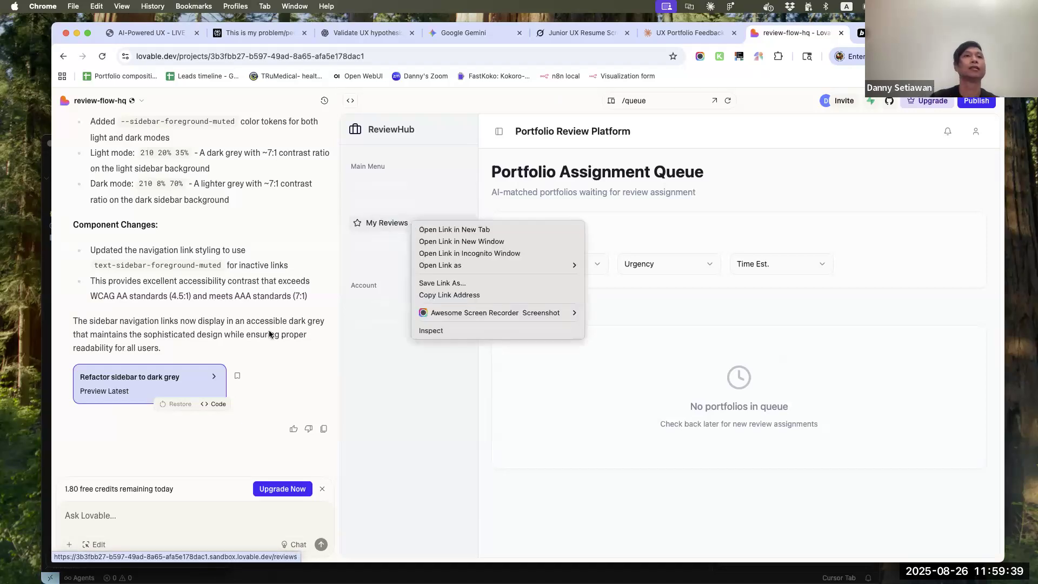
pyautogui.click(122, 374)
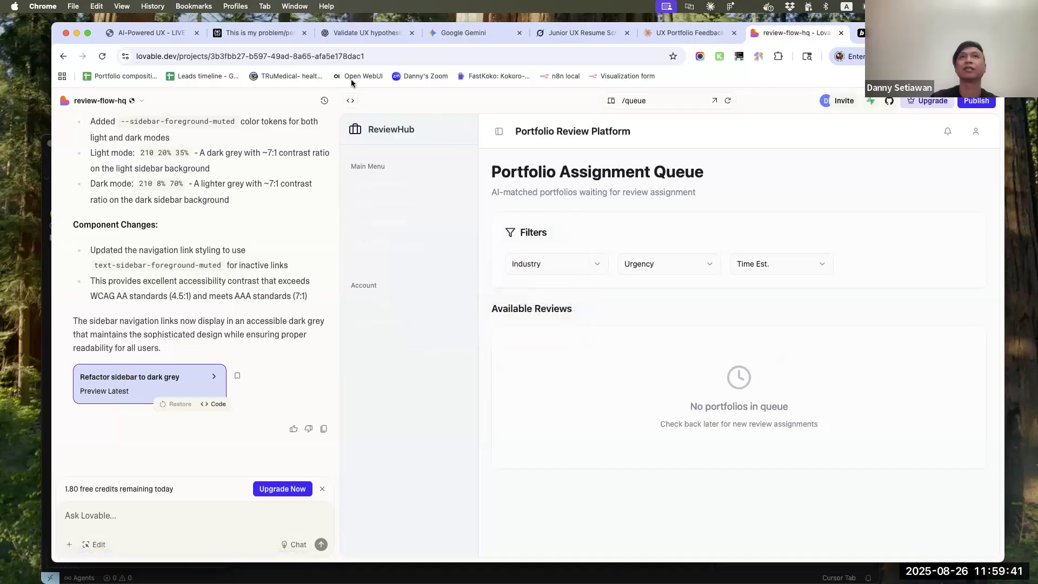
# Reload the Lovable preview, show its home route "/" and check the Dashboard link in the sidebar
pyautogui.click(729, 101)
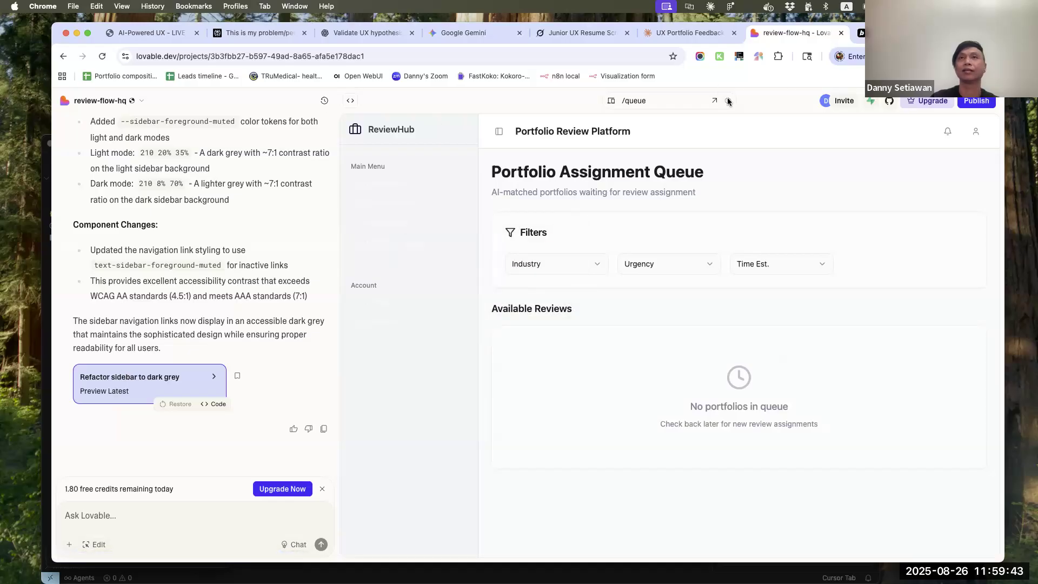
pyautogui.click(661, 103)
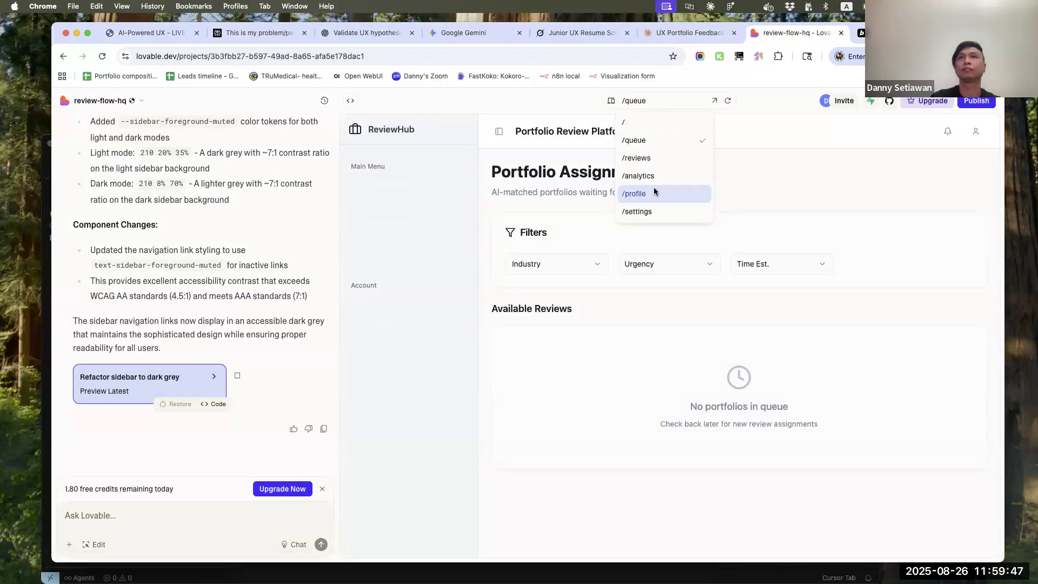
pyautogui.click(627, 123)
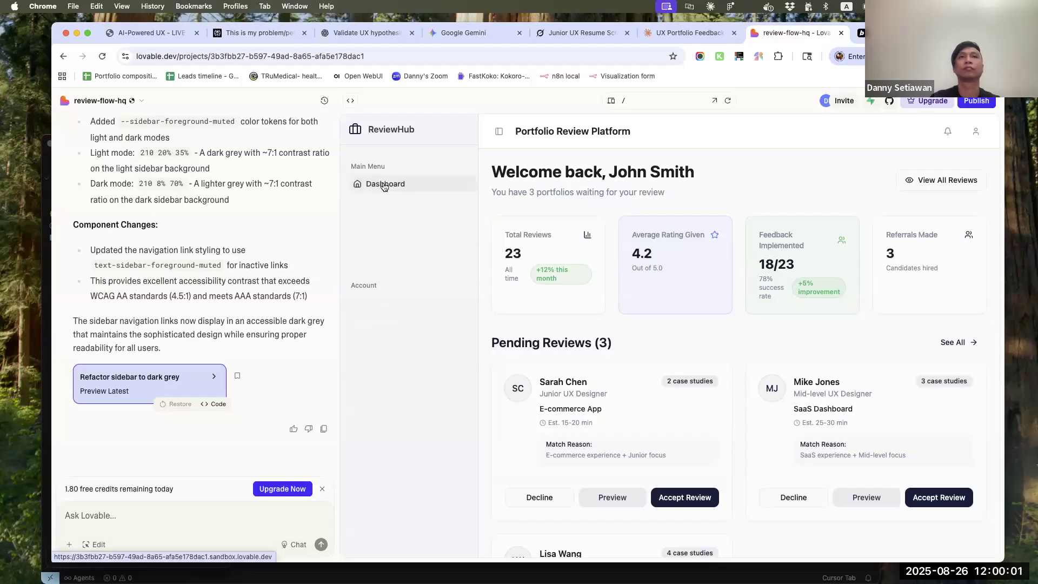
pyautogui.rightClick(384, 186)
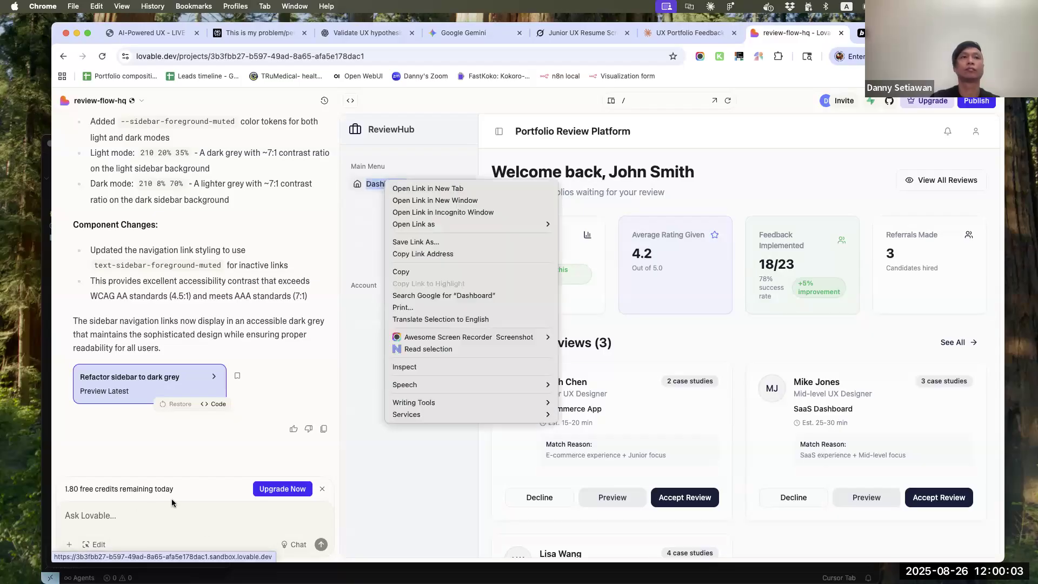
# Select the Review Queue sidebar label for a visual edit and send the request "this needs to be dark grey to be accessible"
pyautogui.click(90, 546)
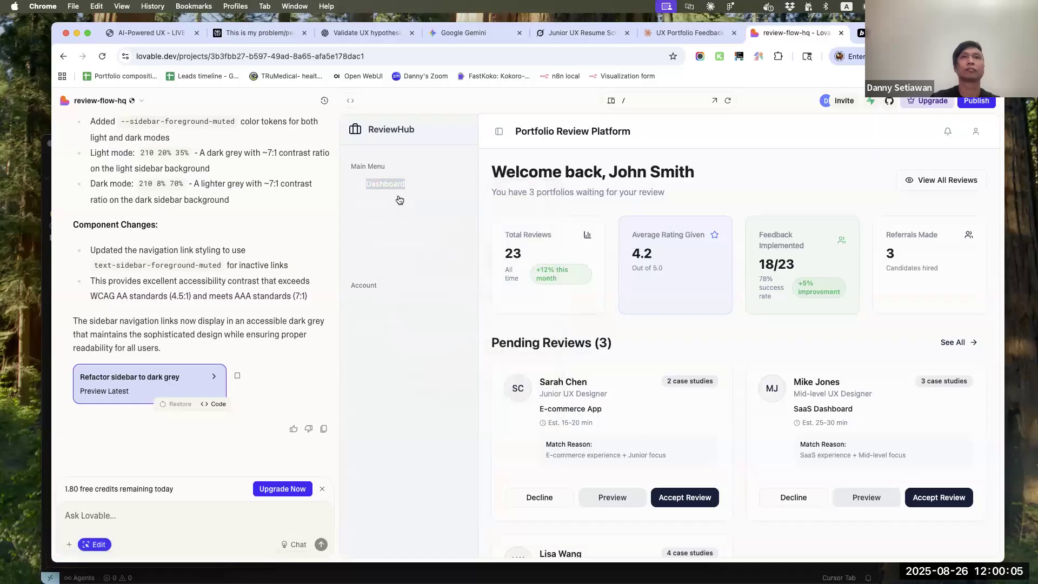
pyautogui.click(400, 204)
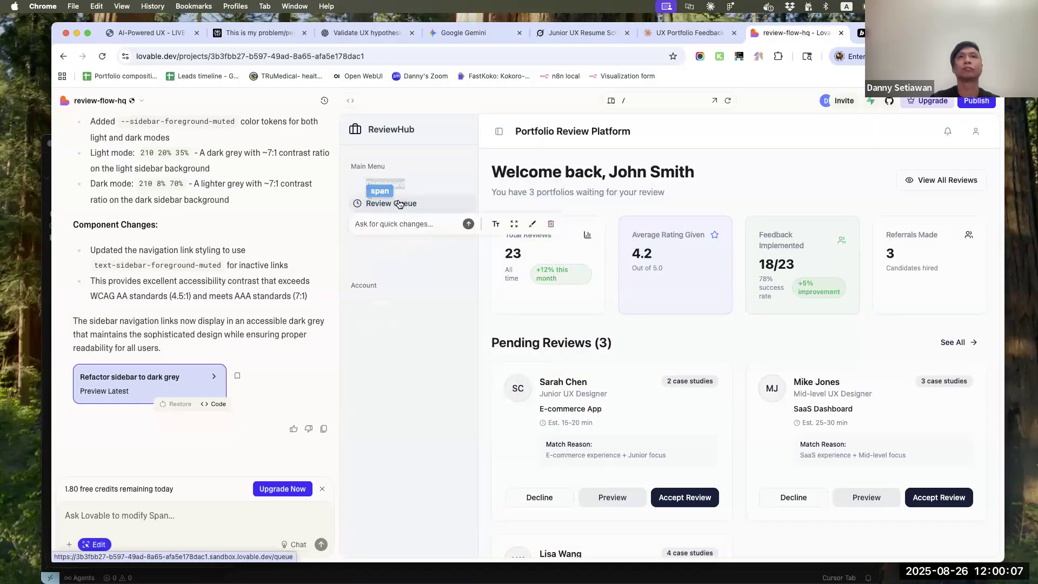
pyautogui.write('this n')
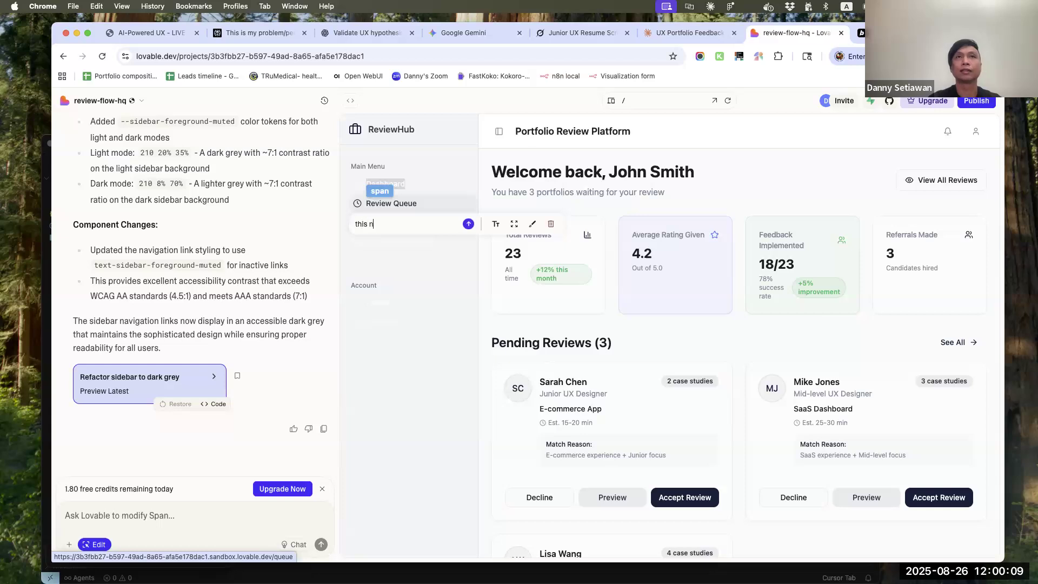
pyautogui.write('eeds to be dark grey to be acce')
pyautogui.write('ssib')
pyautogui.write('le')
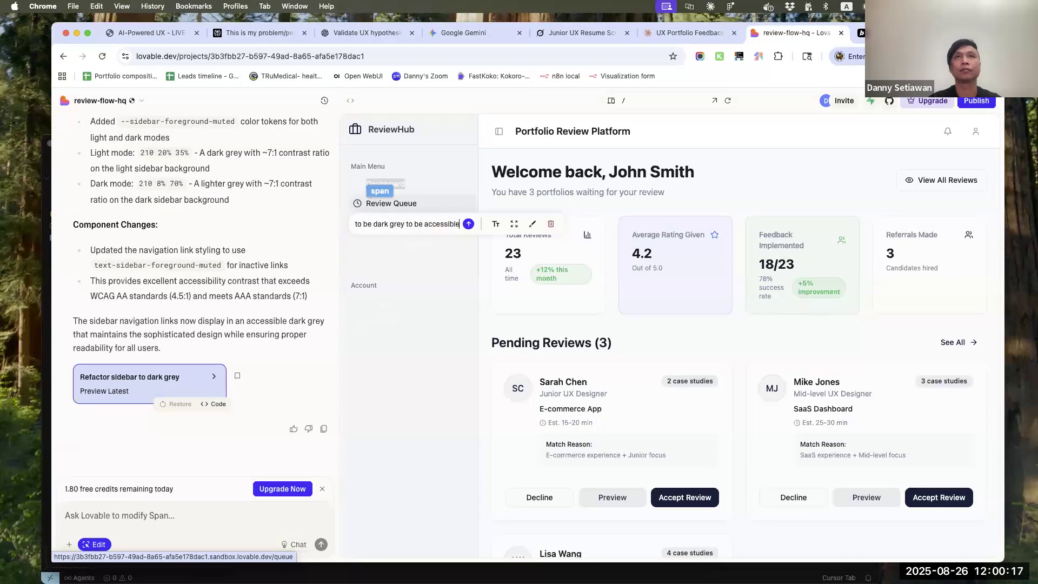
pyautogui.press('Return')
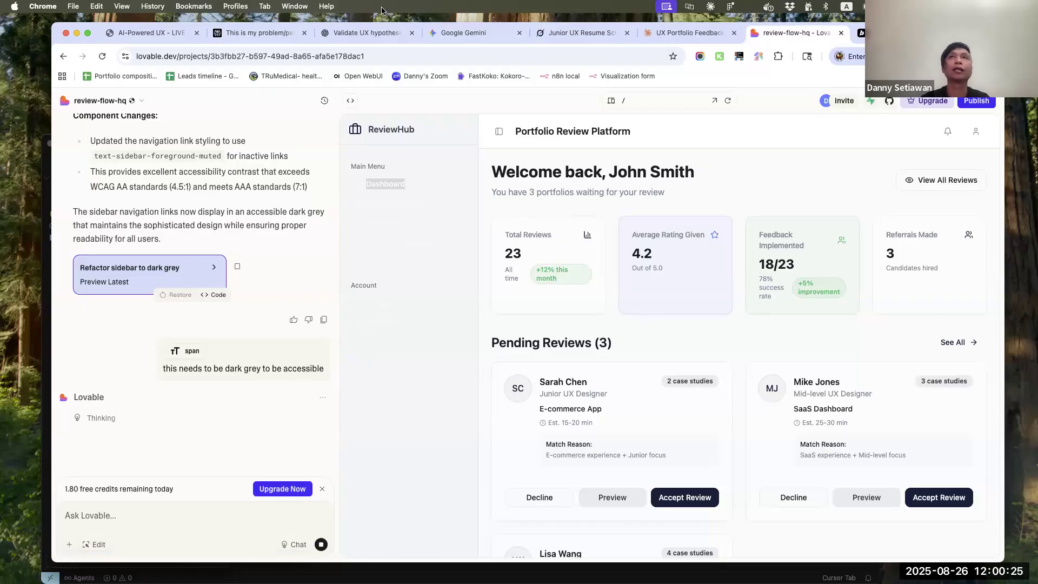
# Switch to Cursor, run the proposed npm install command and keep all generated file changes
pyautogui.moveTo(973, 32); pyautogui.dragTo(974, 62)
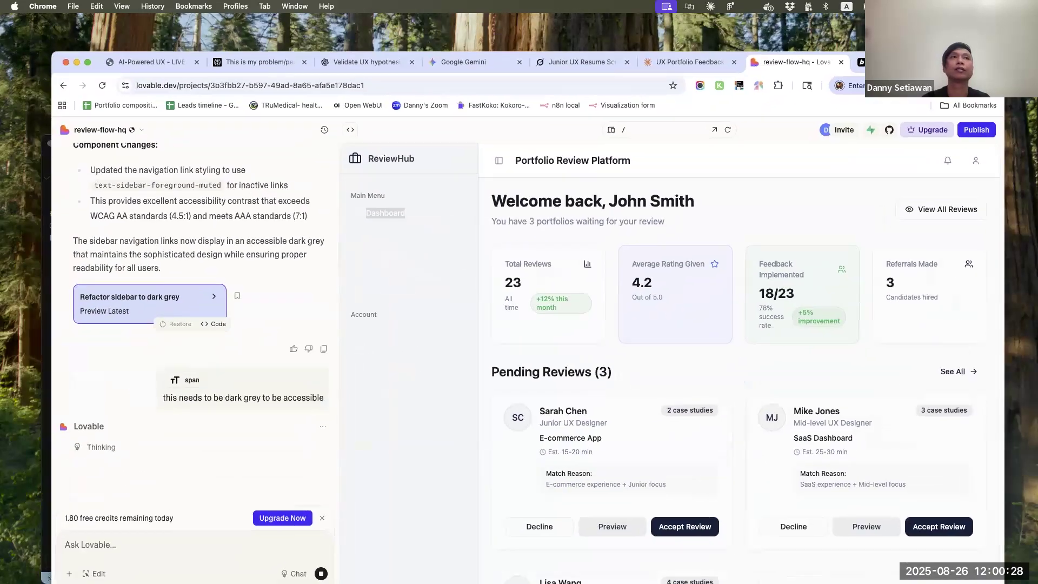
pyautogui.click(46, 164)
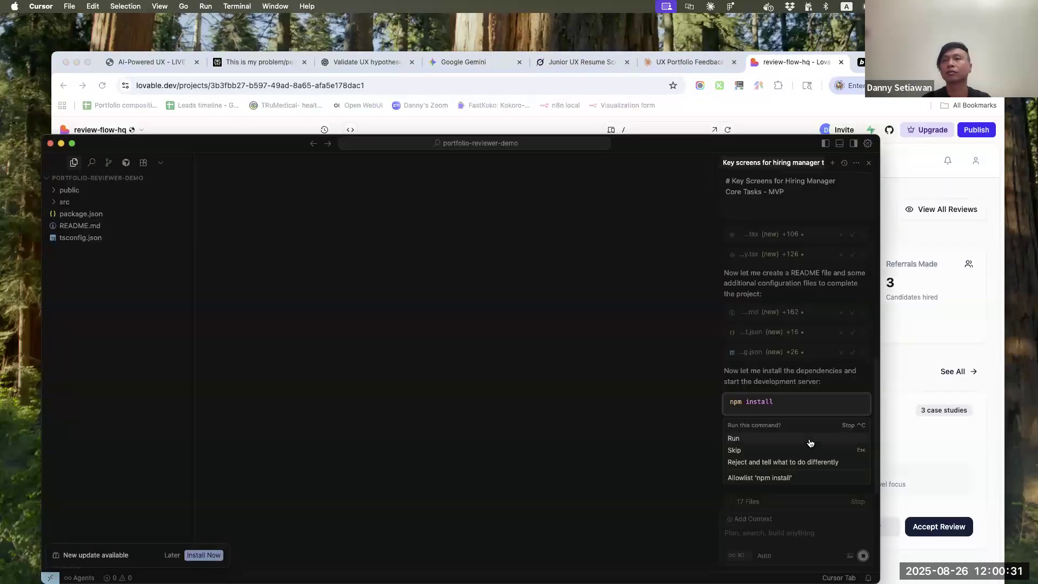
pyautogui.moveTo(740, 146); pyautogui.dragTo(734, 74)
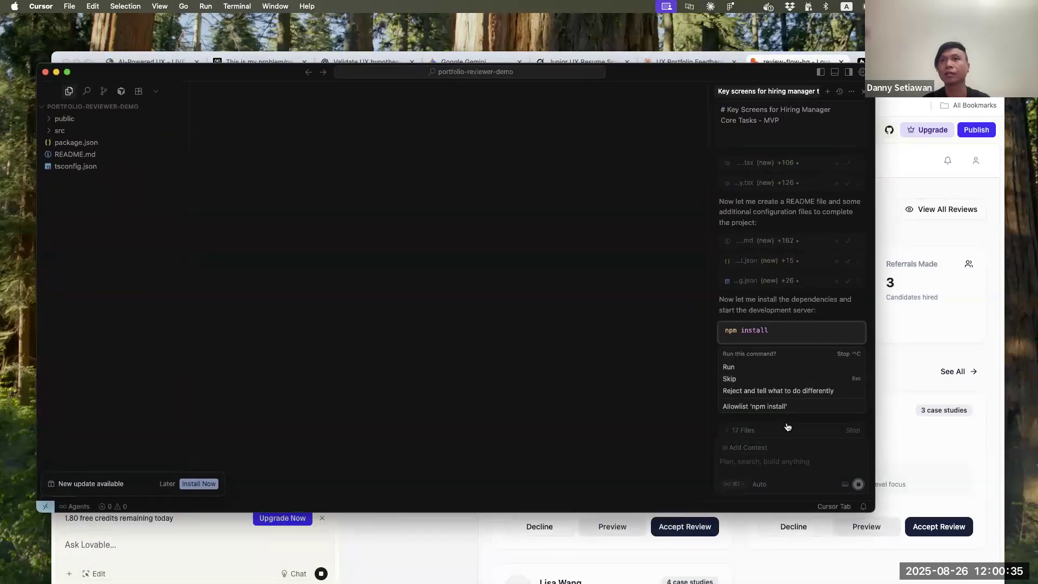
pyautogui.click(730, 368)
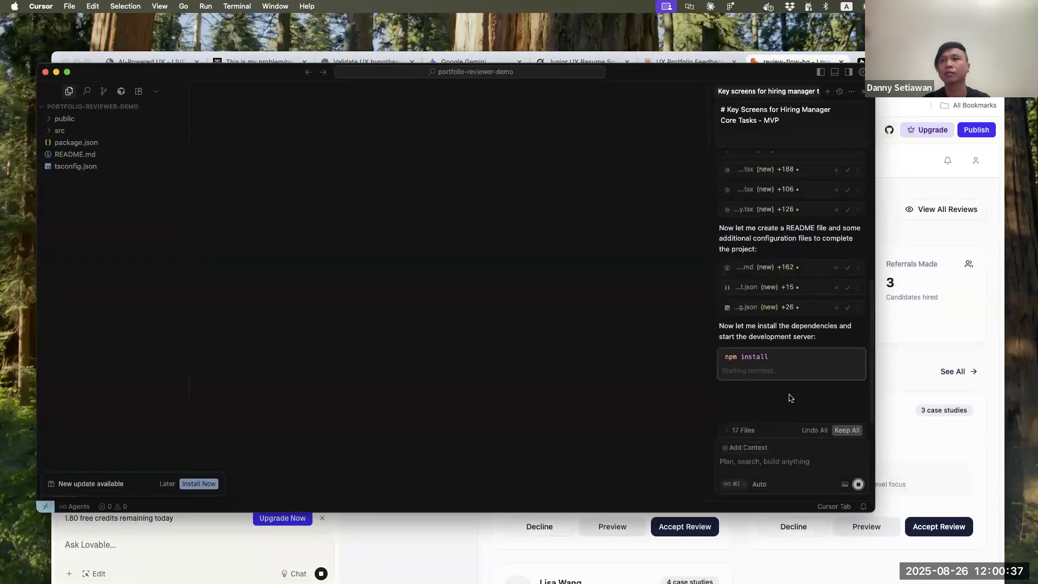
pyautogui.click(856, 431)
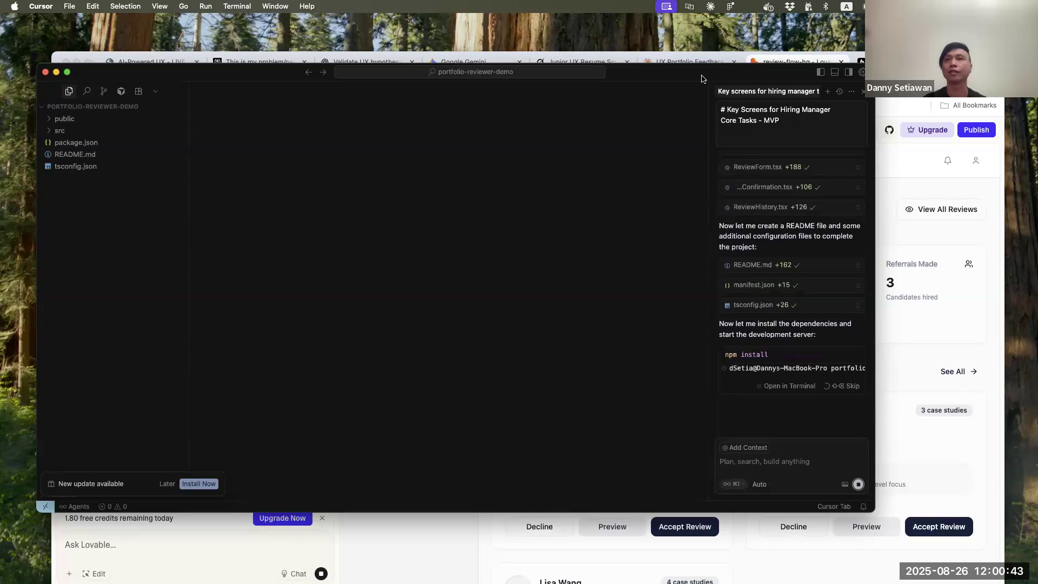
pyautogui.moveTo(701, 79); pyautogui.dragTo(674, 114)
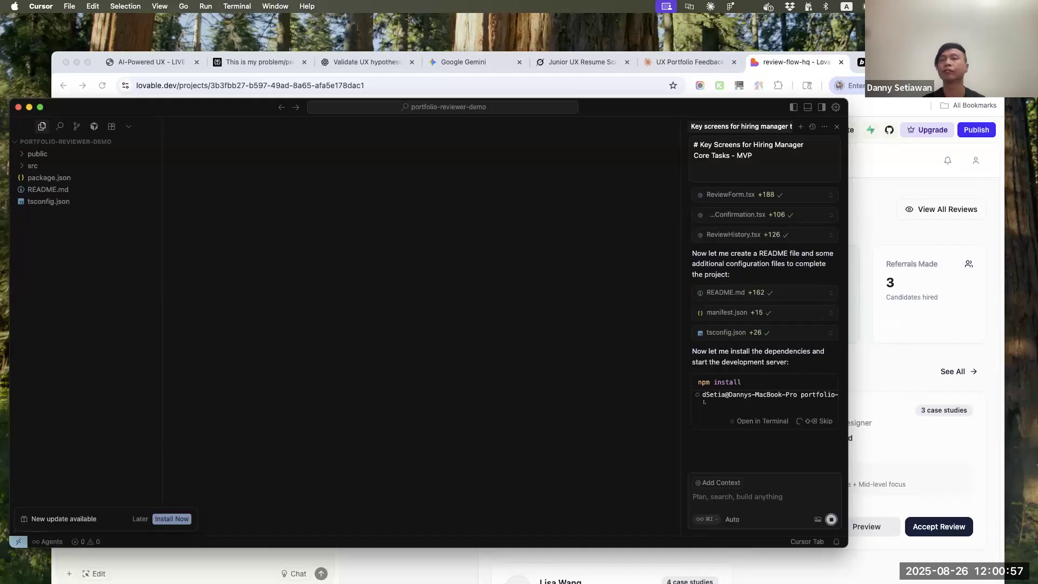
# Switch to the Bolt project, look over the dashboard, open the first pending review and test its portfolio link in a new tab
pyautogui.click(881, 63)
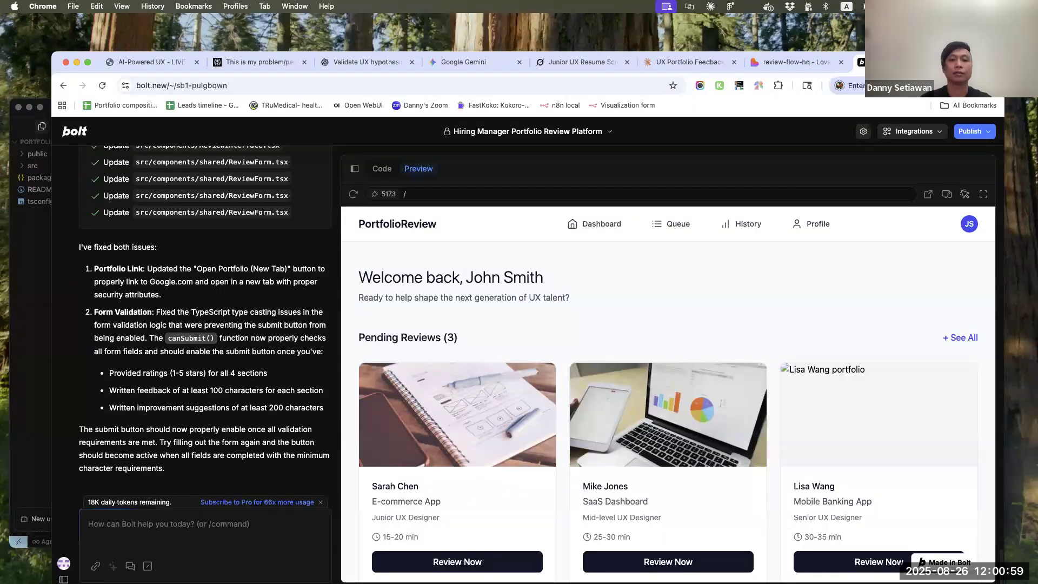
pyautogui.scroll(-5, 608, 292)
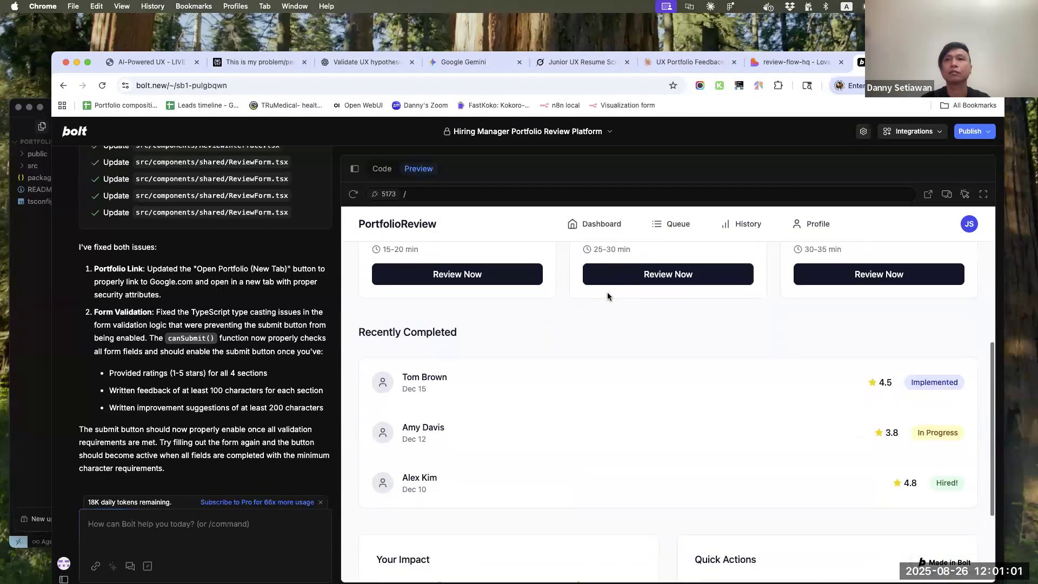
pyautogui.scroll(-3, 608, 297)
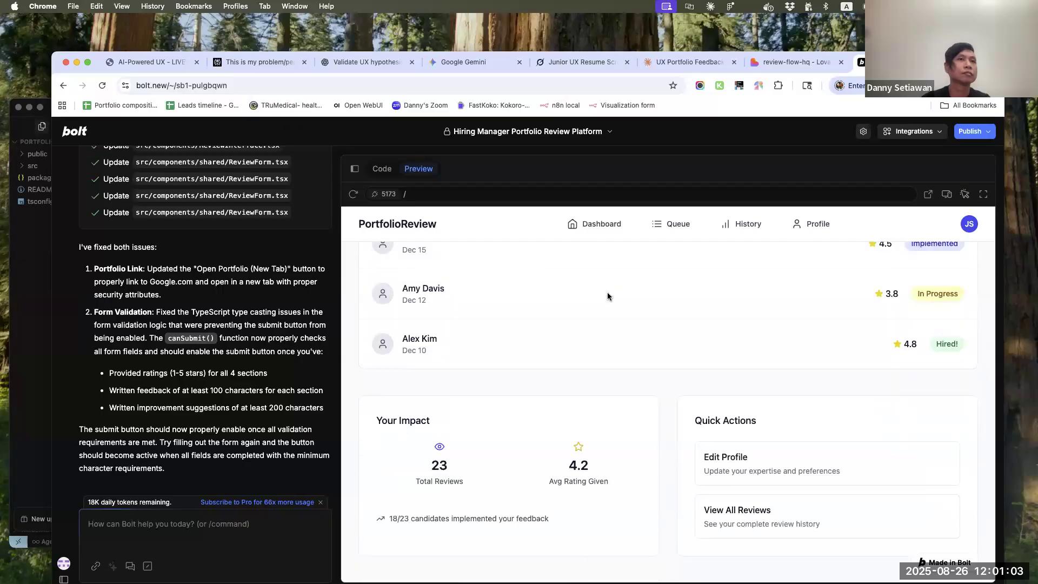
pyautogui.scroll(8, 608, 297)
pyautogui.scroll(-3, 809, 425)
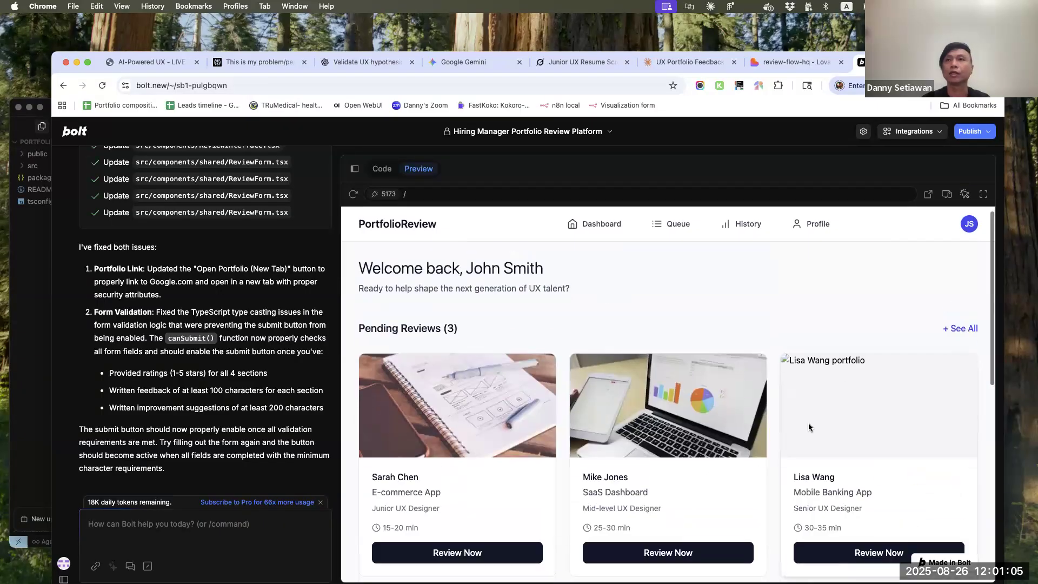
pyautogui.scroll(3, 686, 406)
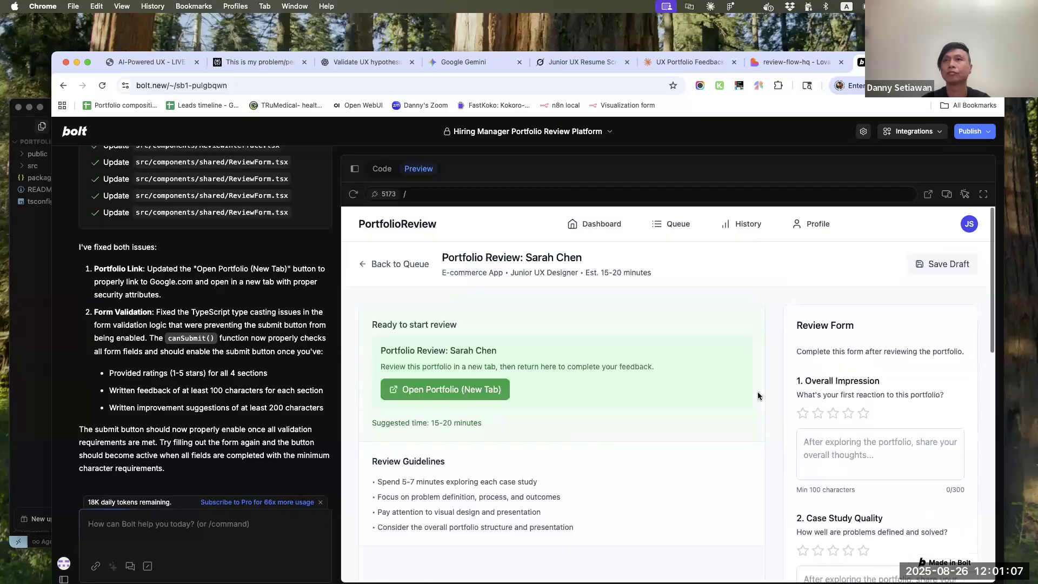
pyautogui.click(468, 390)
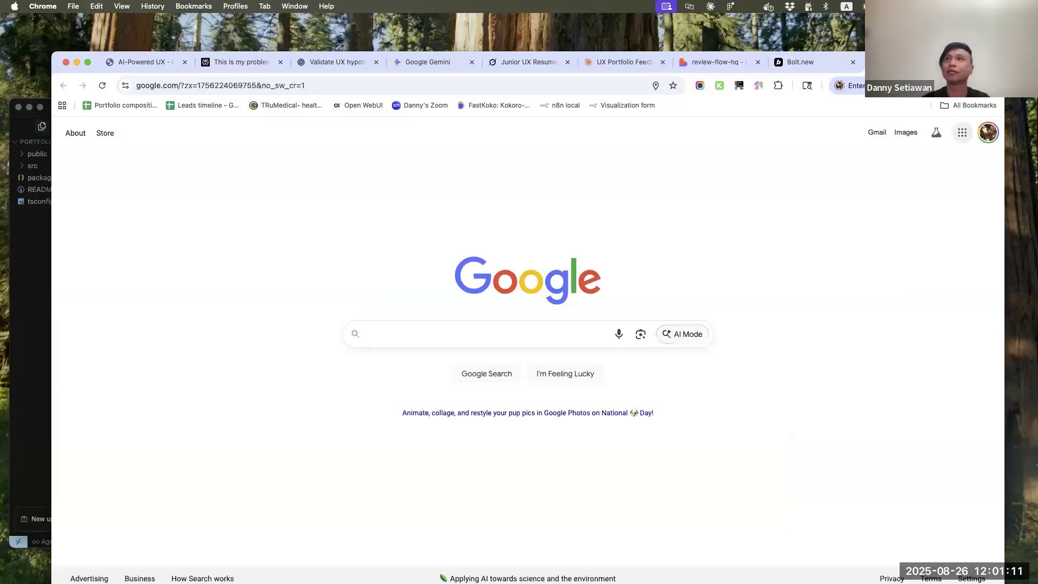
pyautogui.press('super+w')
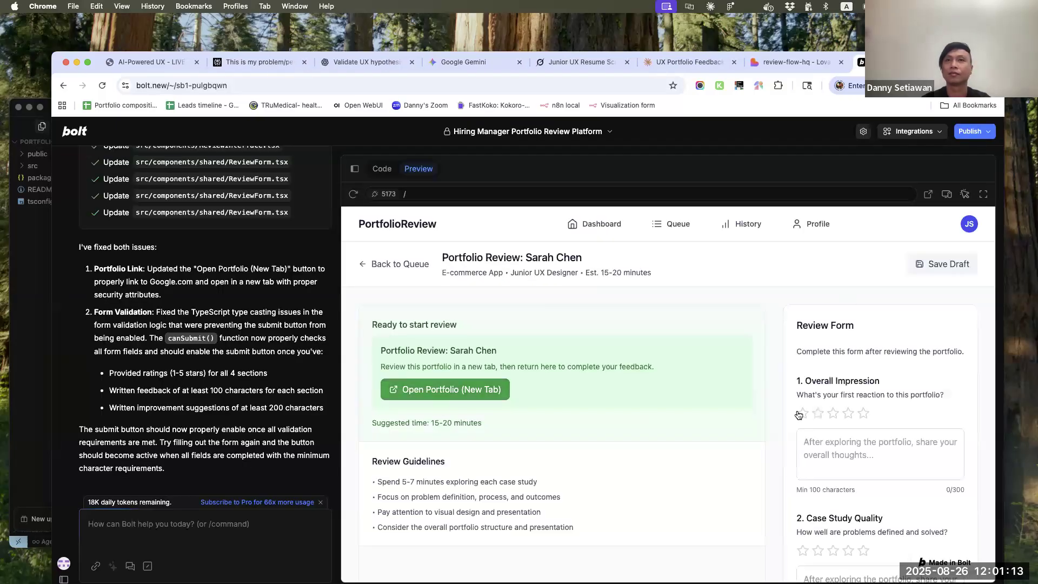
# Give Overall Impression and Case Study Quality five stars each, with the test comments "asdada" and "sadaada"
pyautogui.scroll(-3, 833, 389)
pyautogui.click(864, 335)
pyautogui.click(855, 364)
pyautogui.write('asdada')
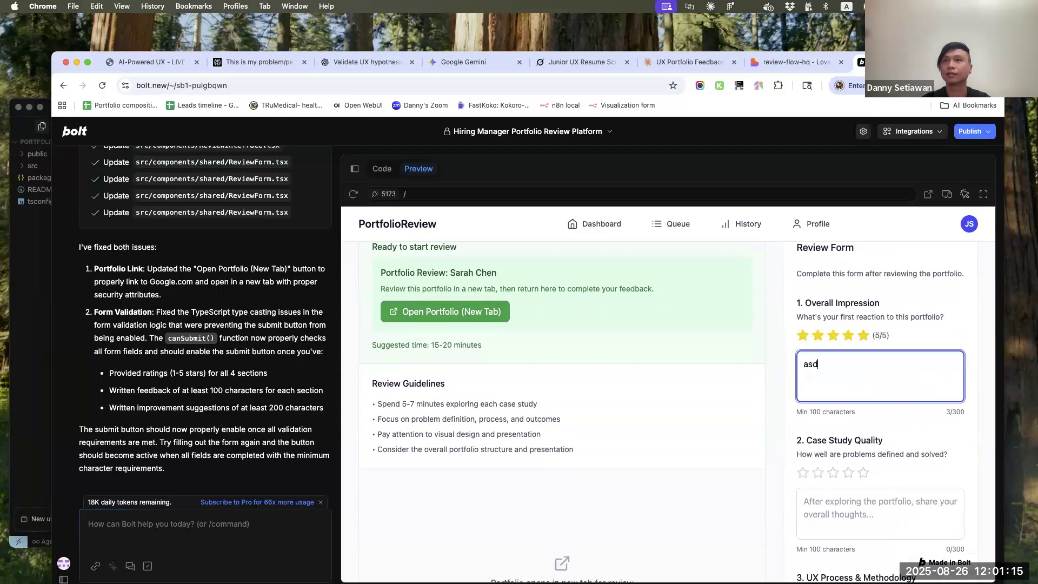
pyautogui.click(864, 473)
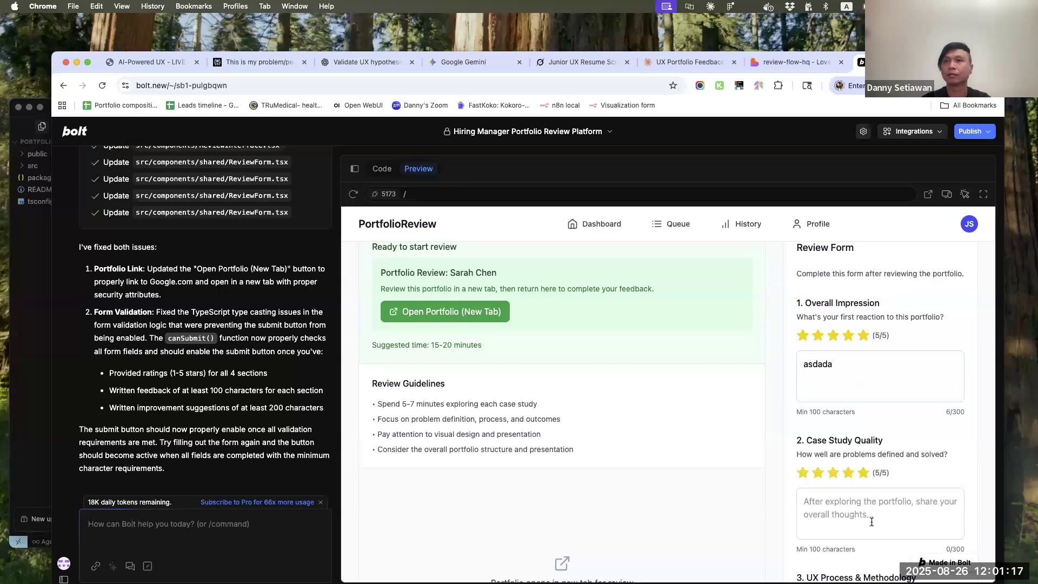
pyautogui.click(872, 522)
pyautogui.write('sadaada')
pyautogui.scroll(-8, 863, 422)
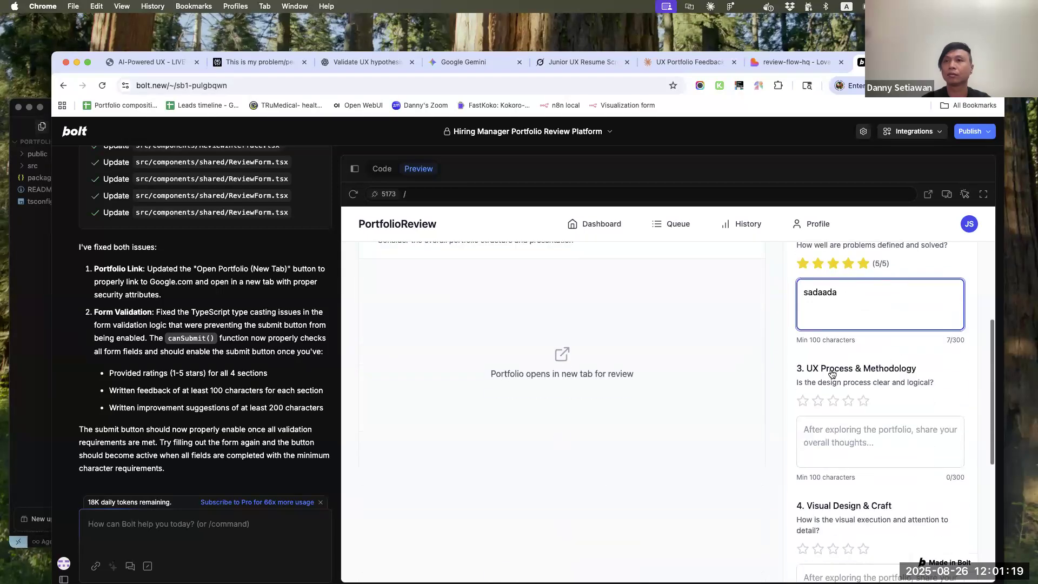
# Give UX Process & Methodology and Visual Design & Craft five stars each, with the test comments "asdadadsadad" and "asdsadadadsa"
pyautogui.click(864, 401)
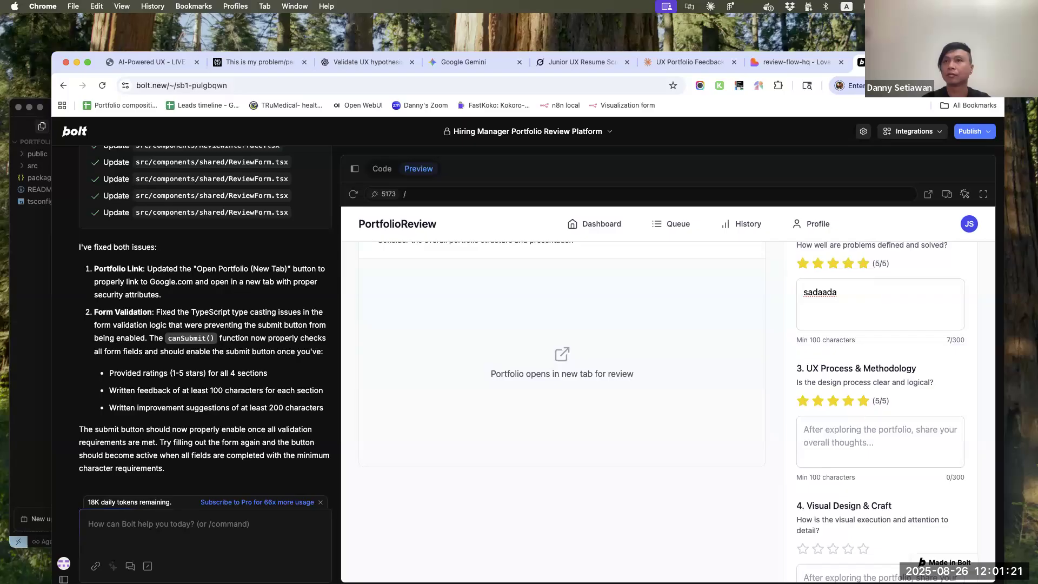
pyautogui.click(887, 460)
pyautogui.write('asdadadsadad')
pyautogui.scroll(-5, 868, 443)
pyautogui.click(864, 419)
pyautogui.click(850, 459)
pyautogui.write('asdsadadadsa')
pyautogui.scroll(-5, 838, 420)
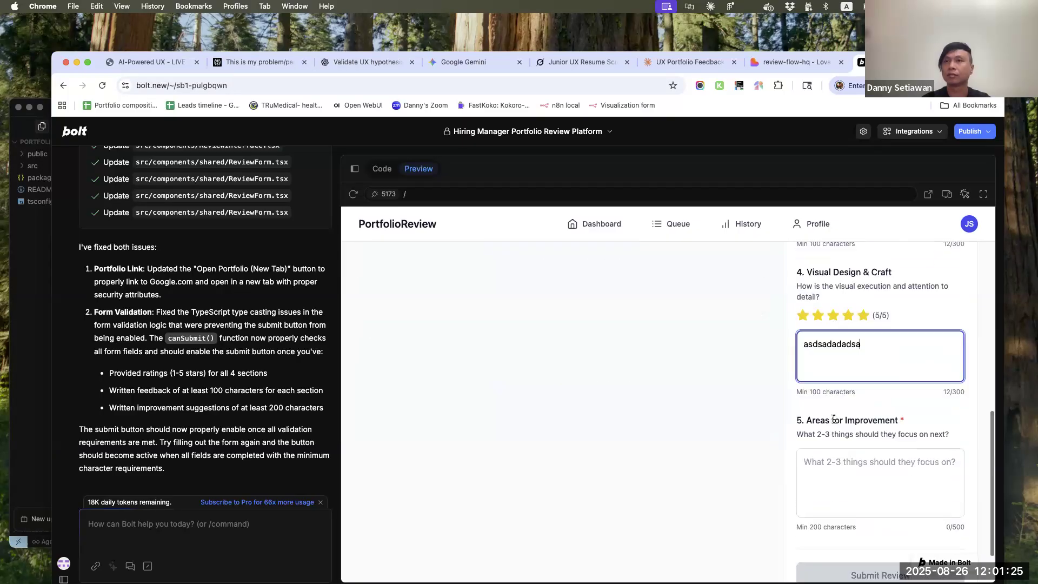
# Fill Areas for Improvement with the dummy text "asdadasdadadadasdadadadsa" and try to submit the review
pyautogui.click(834, 418)
pyautogui.write('asdadasdadadadasdadadadsa')
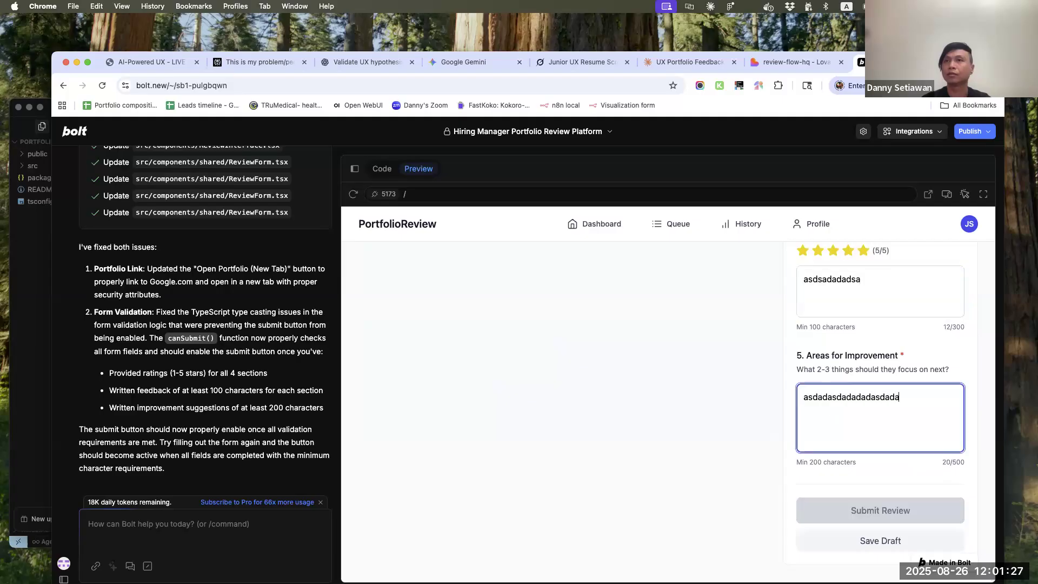
pyautogui.click(866, 512)
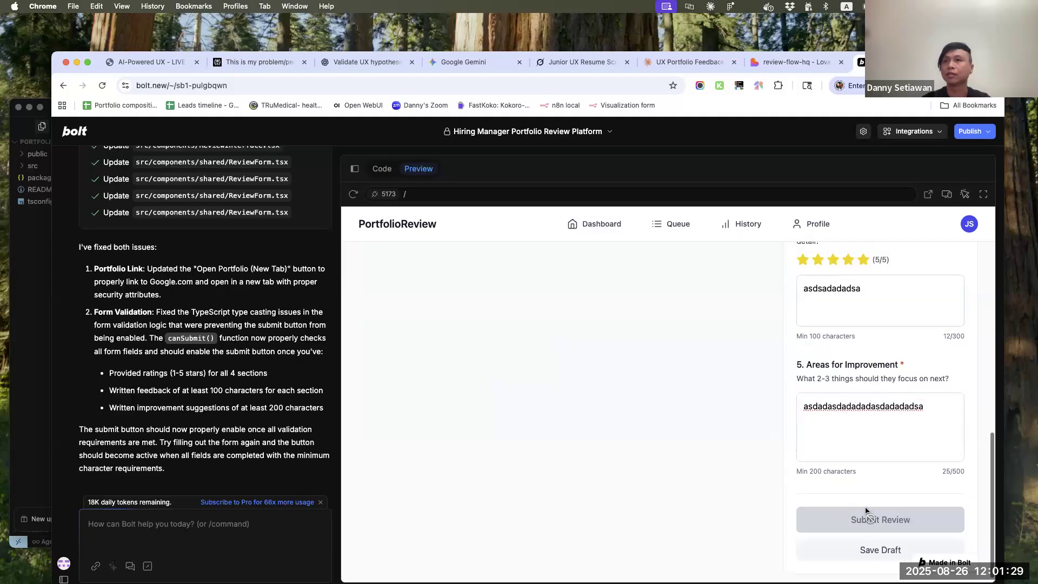
# Copy the Review Guidelines text and replace the Overall Impression and Case Study Quality comments with it
pyautogui.scroll(2, 871, 503)
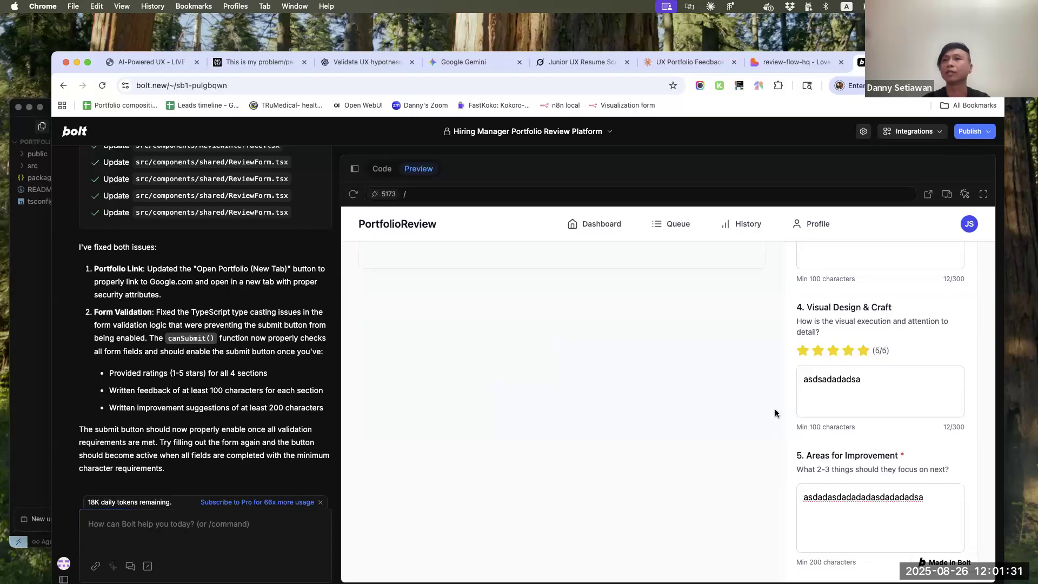
pyautogui.scroll(10, 775, 410)
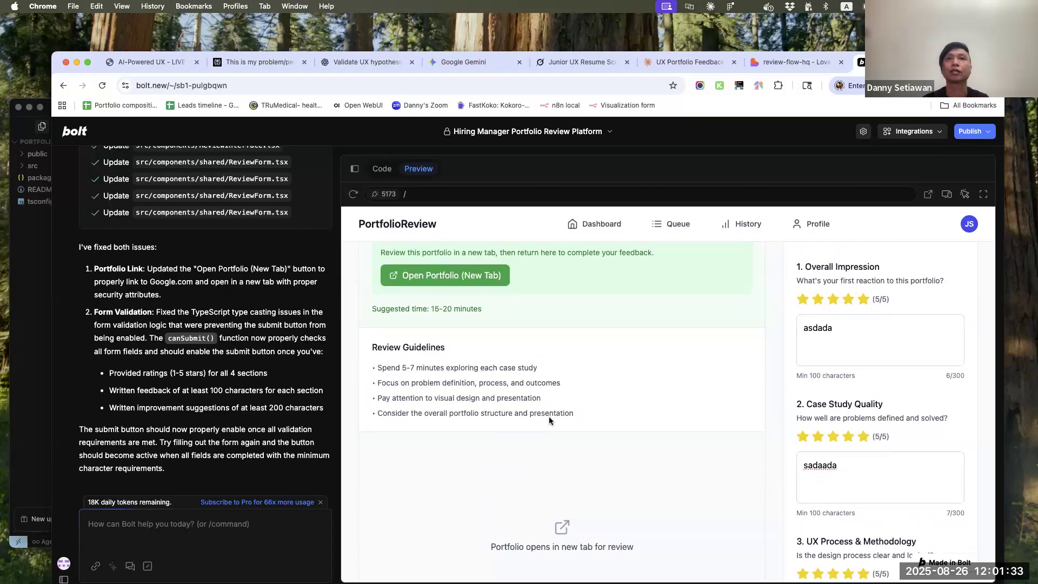
pyautogui.moveTo(594, 425); pyautogui.dragTo(343, 347)
pyautogui.press('super+c')
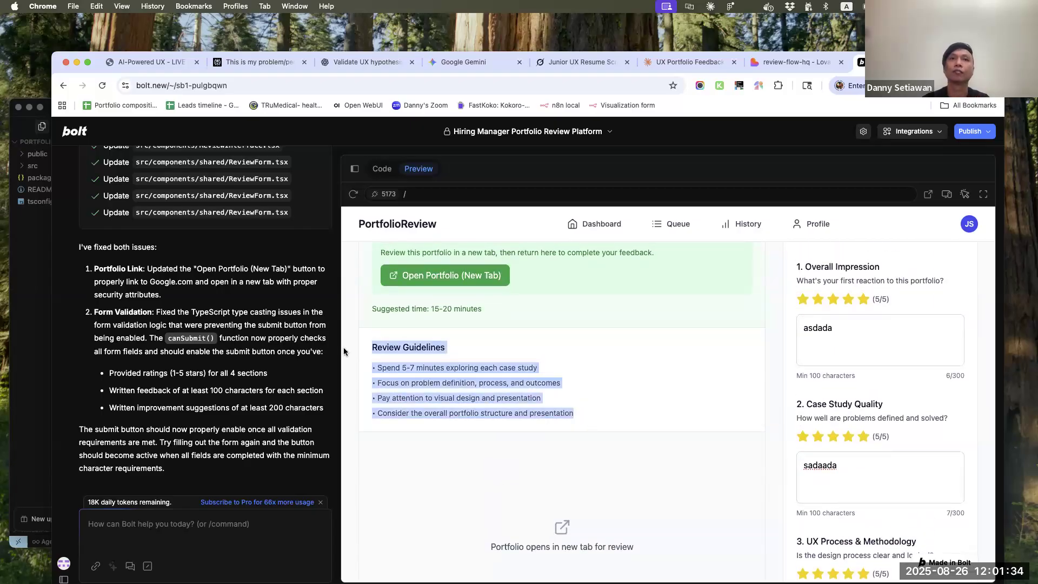
pyautogui.click(841, 337)
pyautogui.press('super+a')
pyautogui.press('super+v')
pyautogui.click(840, 473)
pyautogui.press('super+a')
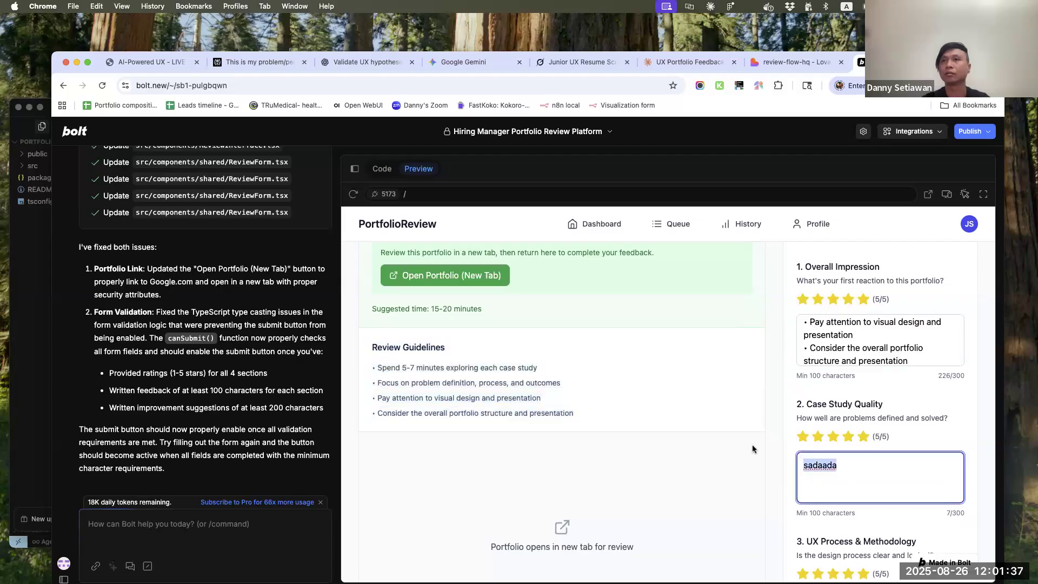
pyautogui.press('super+v')
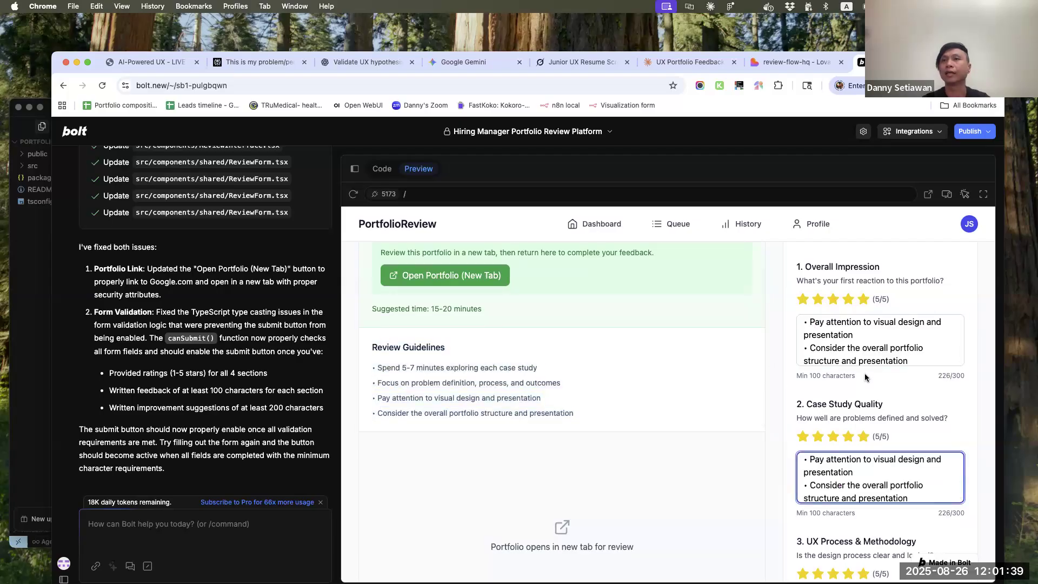
# Ask Bolt to add form validation/error to the review form, particularly to alert the user to put in at least 100 characters
pyautogui.scroll(-5, 865, 377)
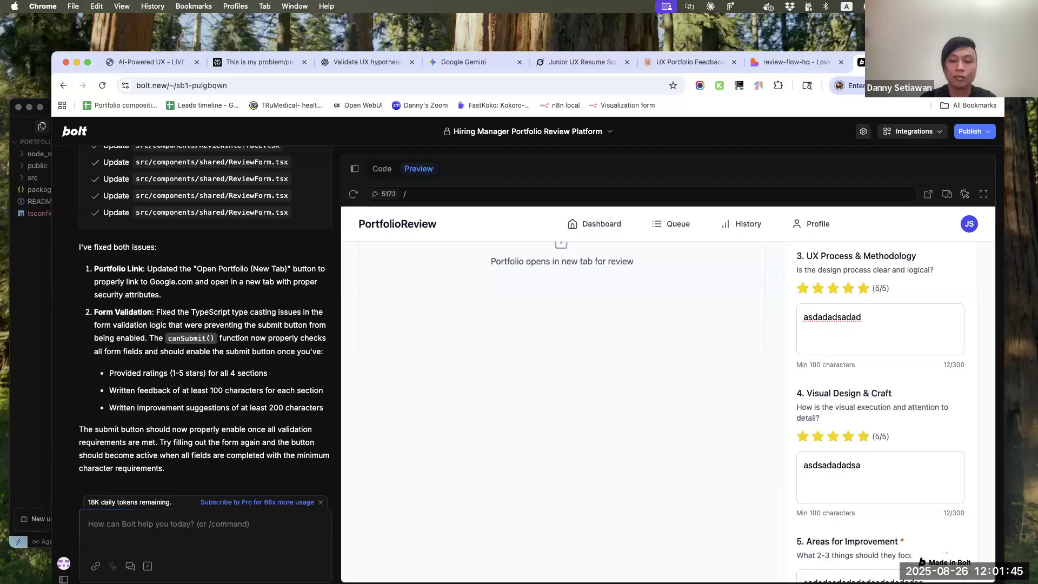
pyautogui.write('for the review form, a')
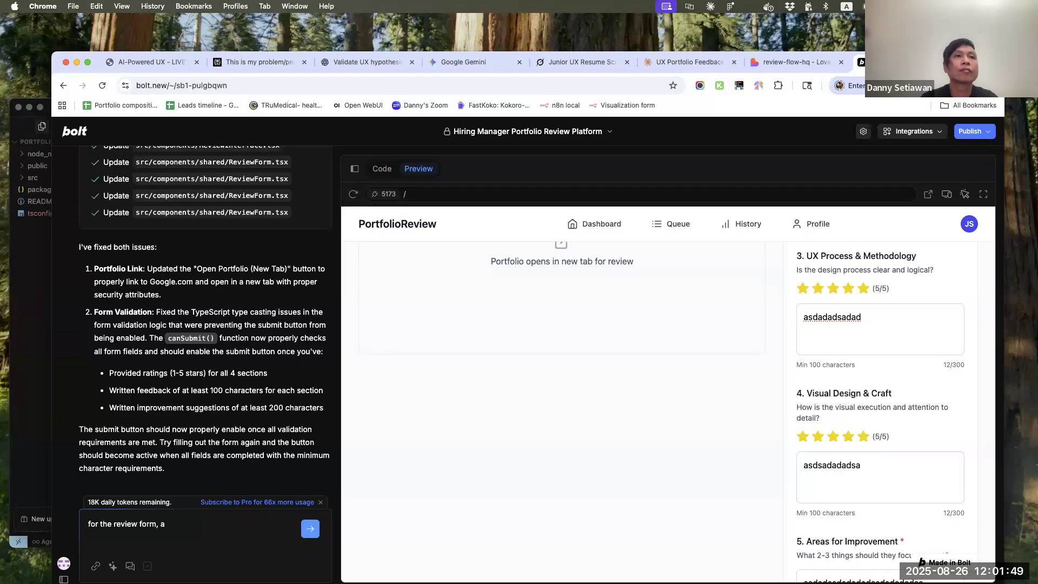
pyautogui.write('dd form validation/error, particularly ')
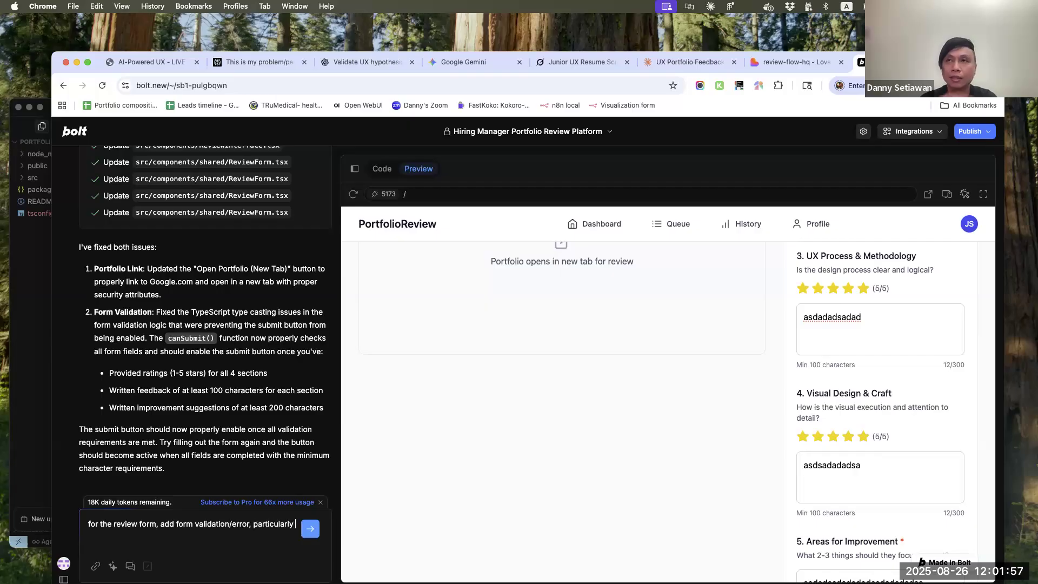
pyautogui.write('to alert the user')
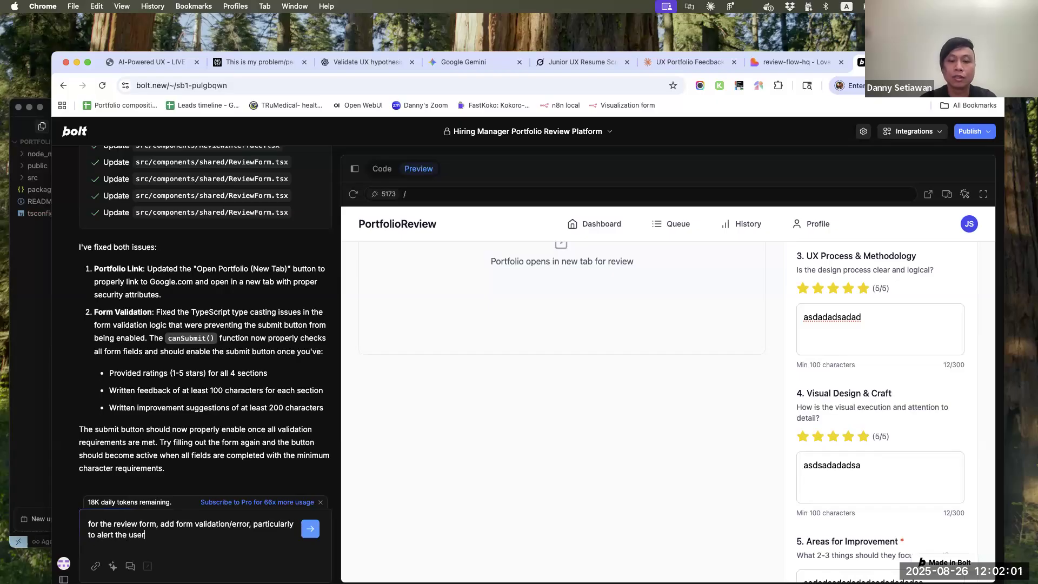
pyautogui.write(' to put')
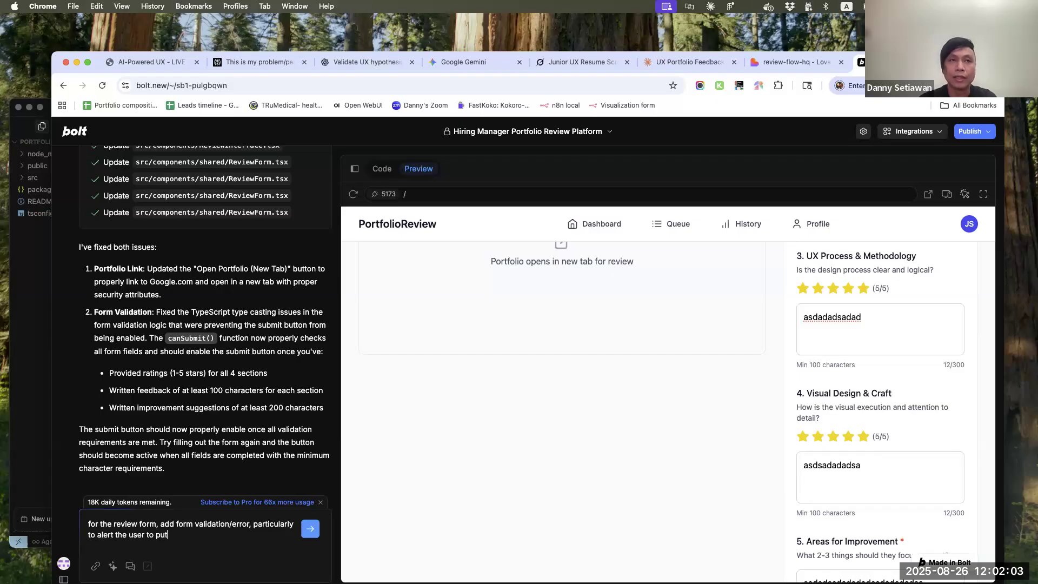
pyautogui.write(' in at least ')
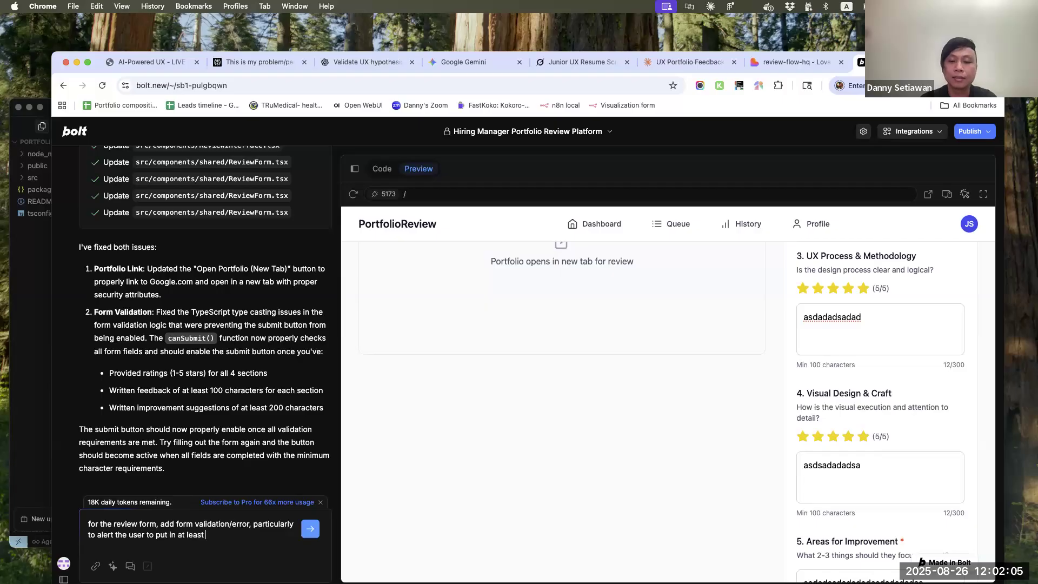
pyautogui.write('100 characters')
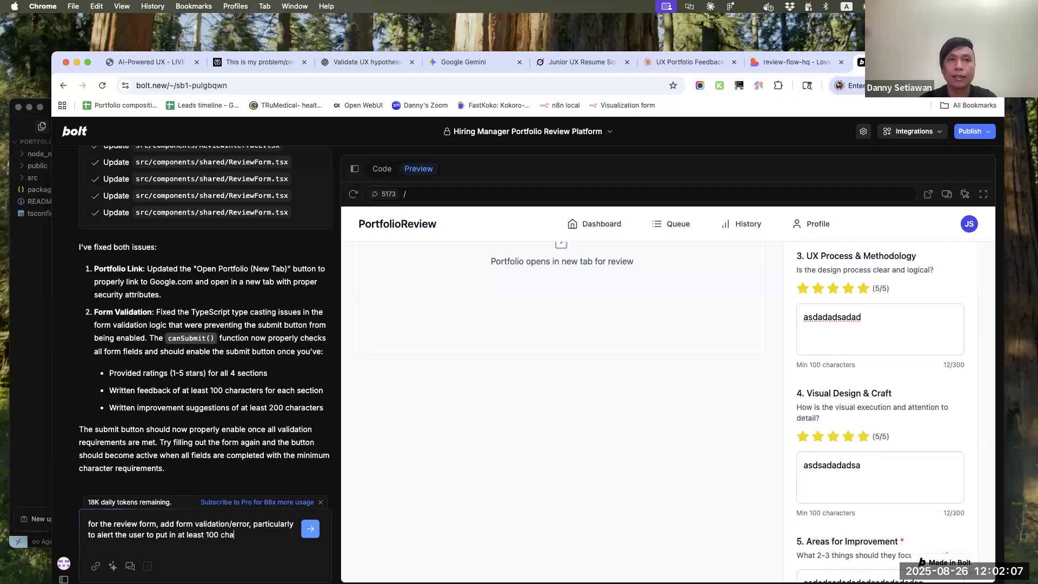
pyautogui.press('Return')
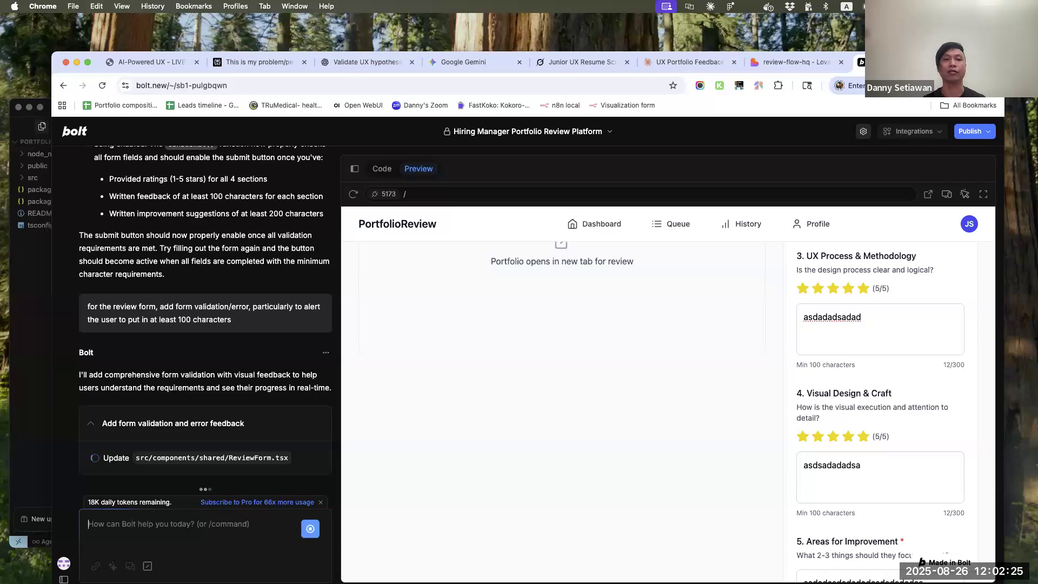
# Switch to Cursor, run npm start with access to Google Chrome allowed, and look over the Hiring Manager Dashboard on localhost:3000
pyautogui.click(38, 445)
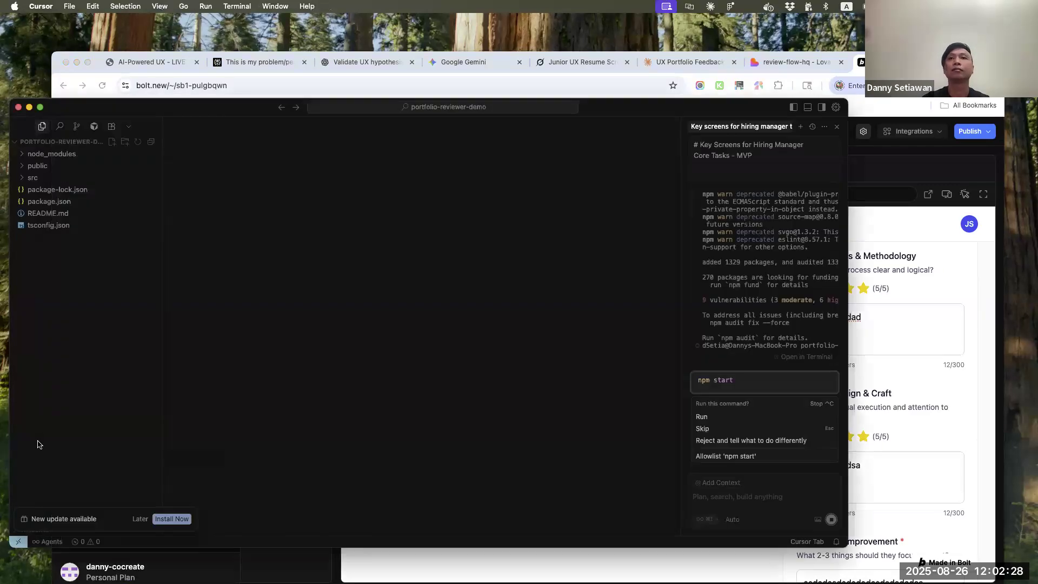
pyautogui.click(703, 417)
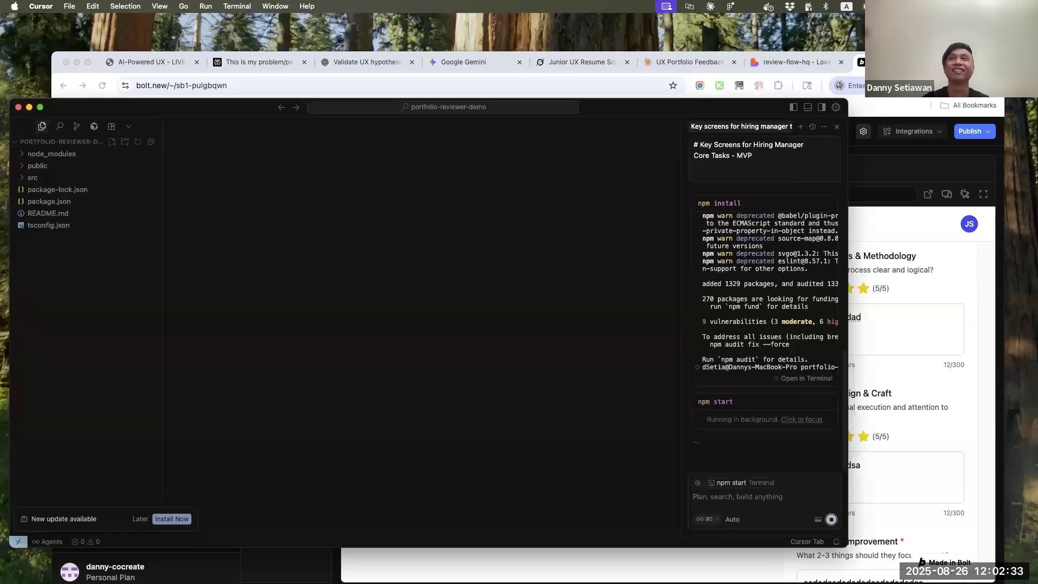
pyautogui.click(790, 62)
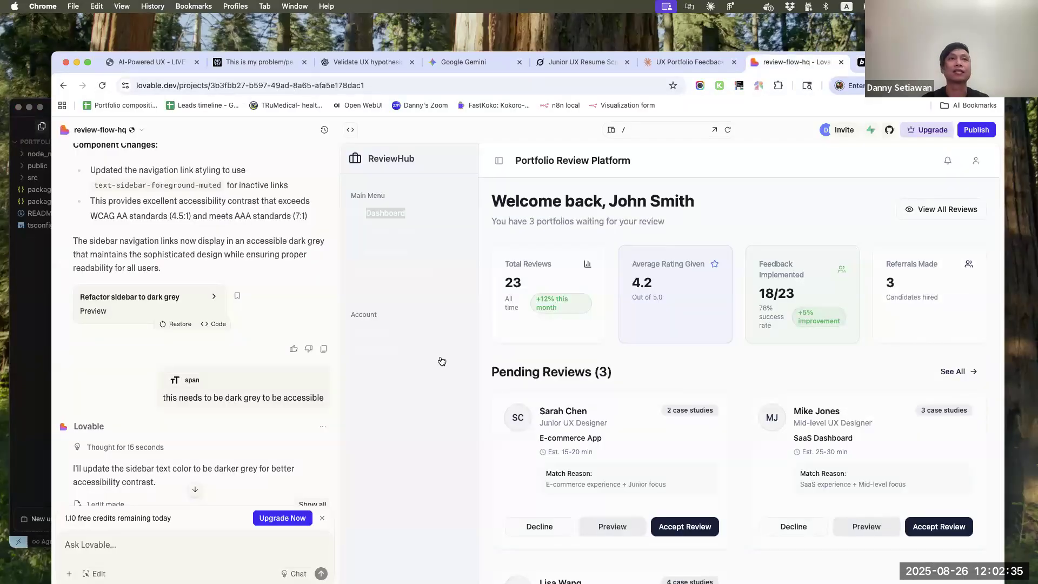
pyautogui.scroll(-6, 248, 437)
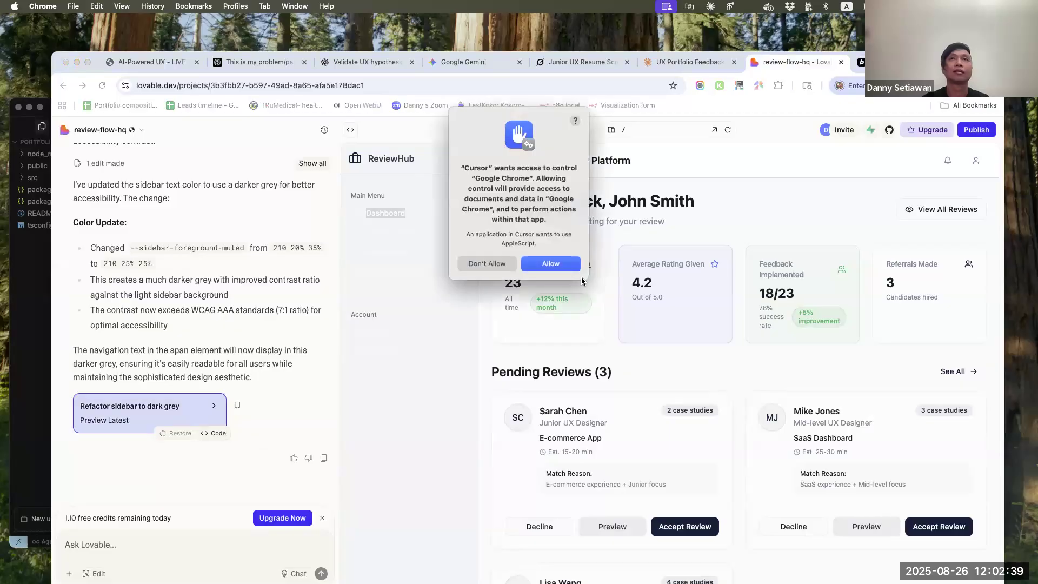
pyautogui.click(573, 261)
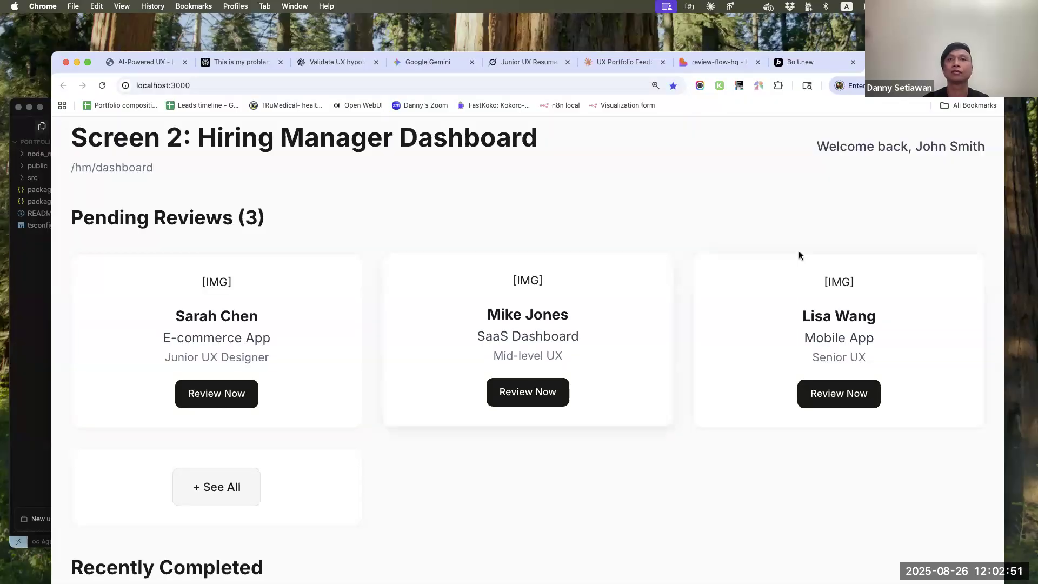
pyautogui.scroll(-5, 799, 251)
pyautogui.scroll(5, 800, 251)
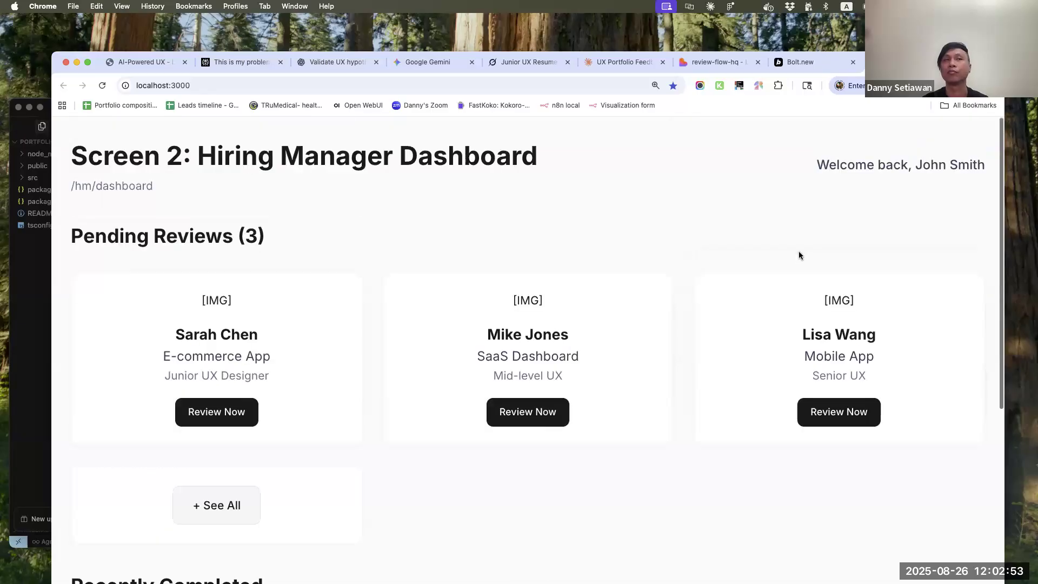
pyautogui.scroll(-1, 547, 343)
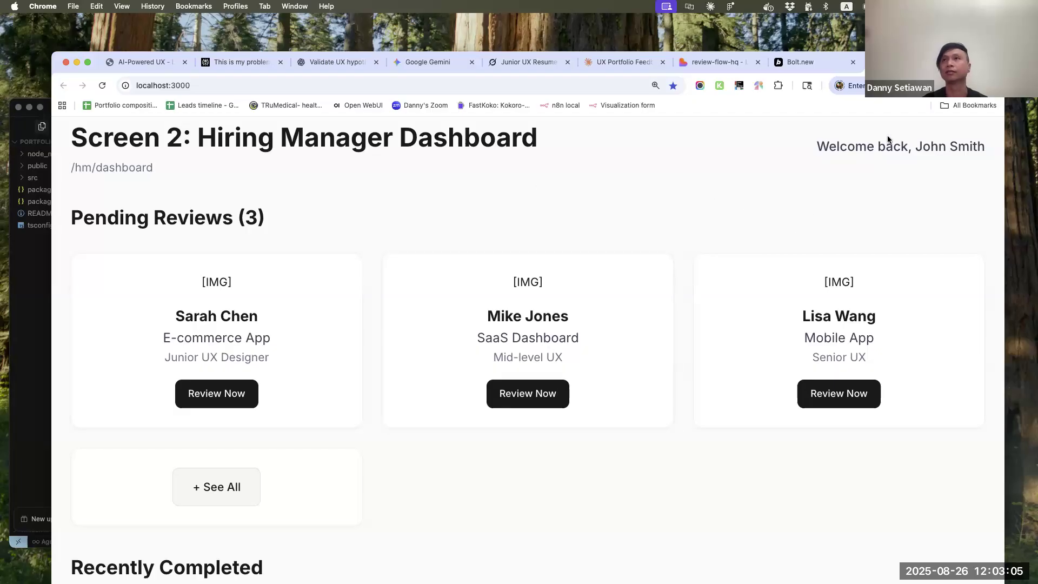
# Return to the Bolt project and try to have Bolt fix the detected ReviewForm.tsx problem
pyautogui.click(813, 60)
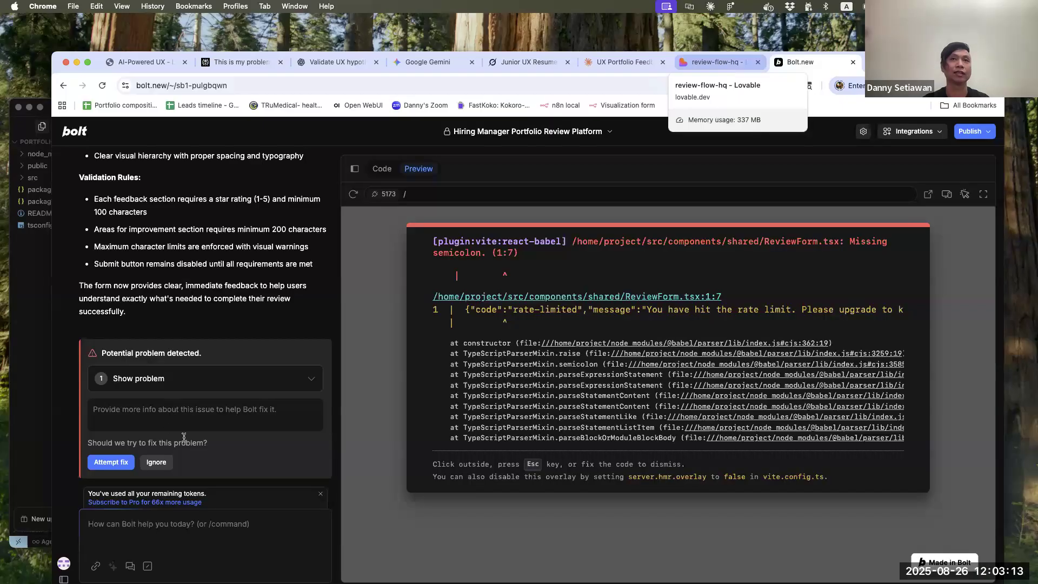
pyautogui.click(115, 464)
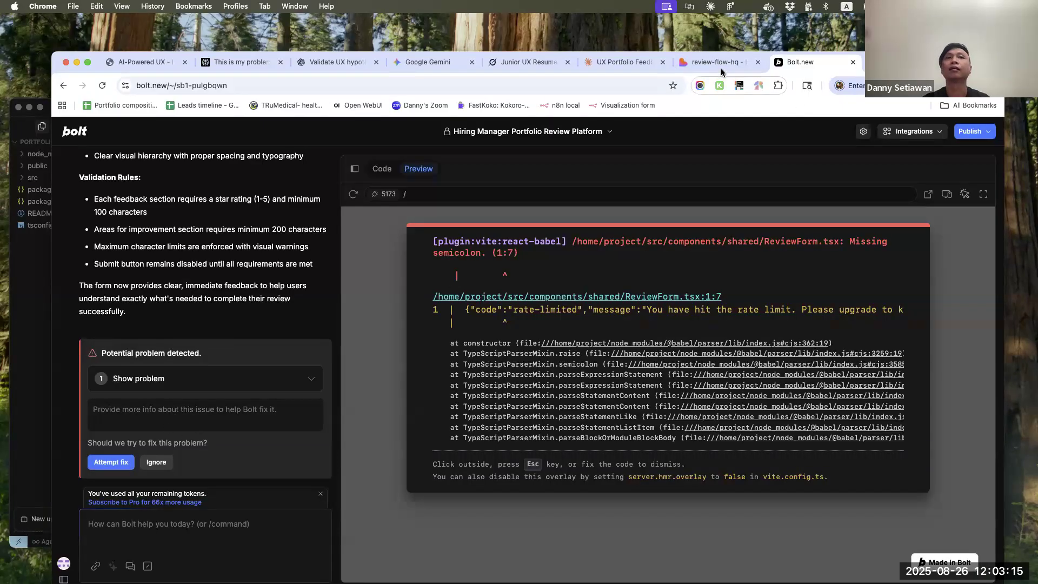
pyautogui.click(119, 466)
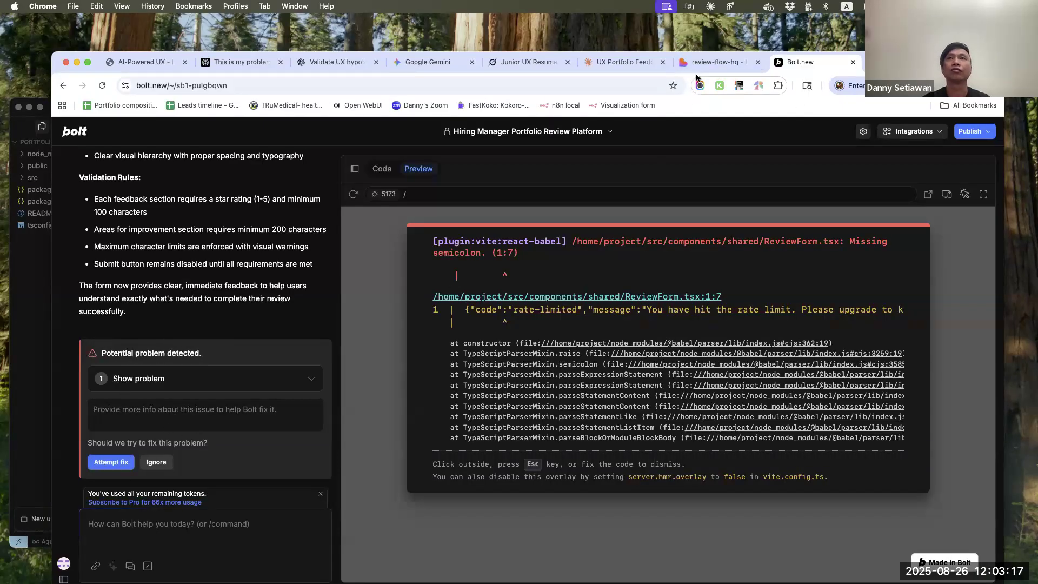
# Switch to the Lovable project, select the sidebar's Dashboard link for visual editing and check its style editing options
pyautogui.click(717, 63)
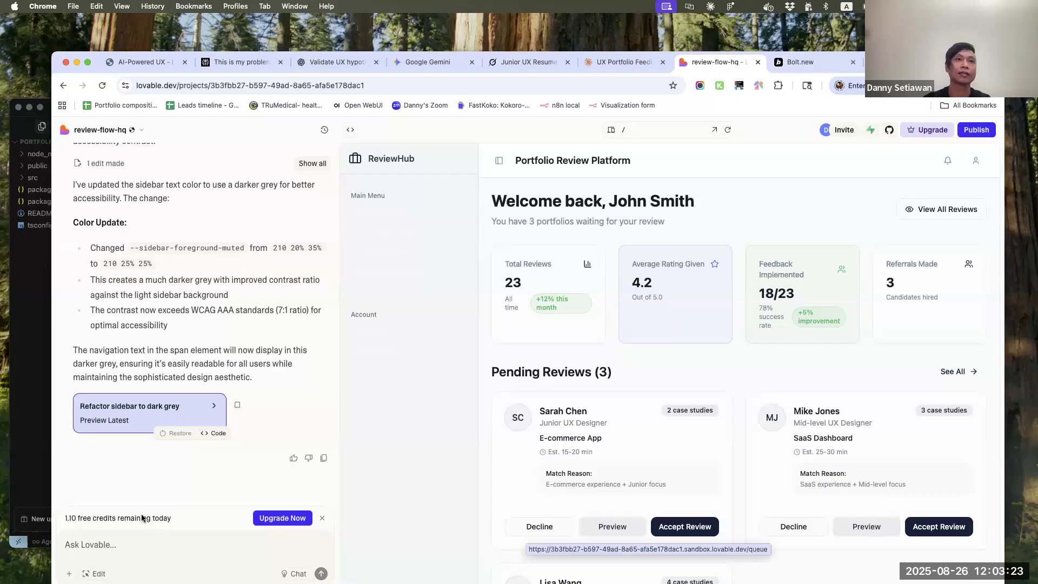
pyautogui.click(95, 574)
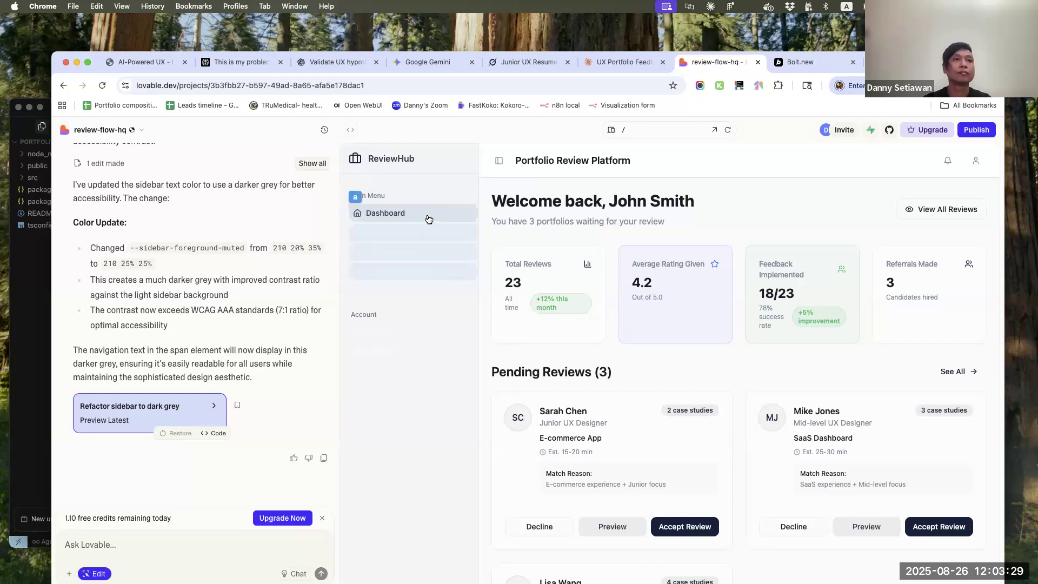
pyautogui.click(428, 219)
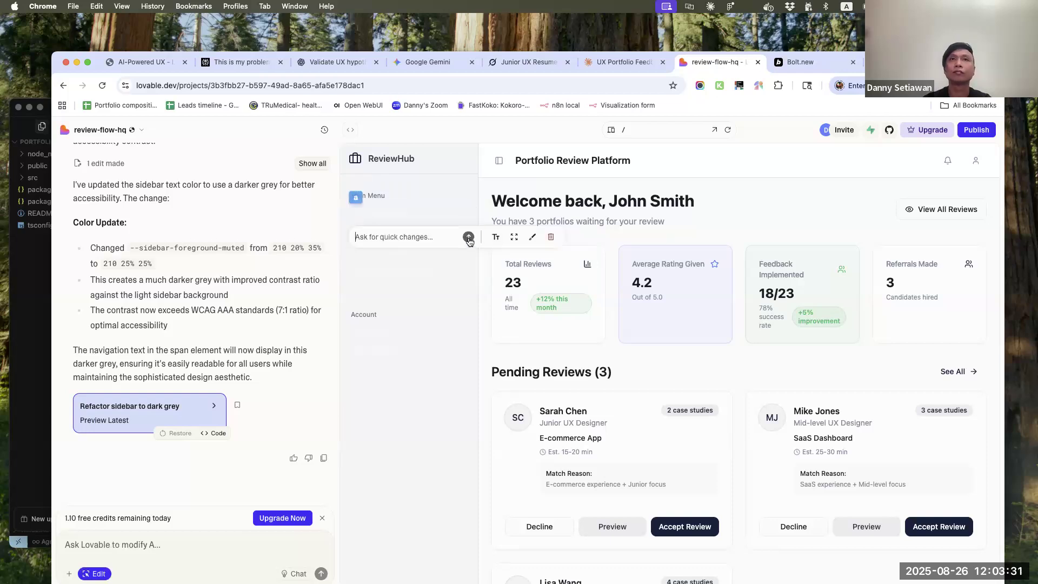
pyautogui.click(531, 239)
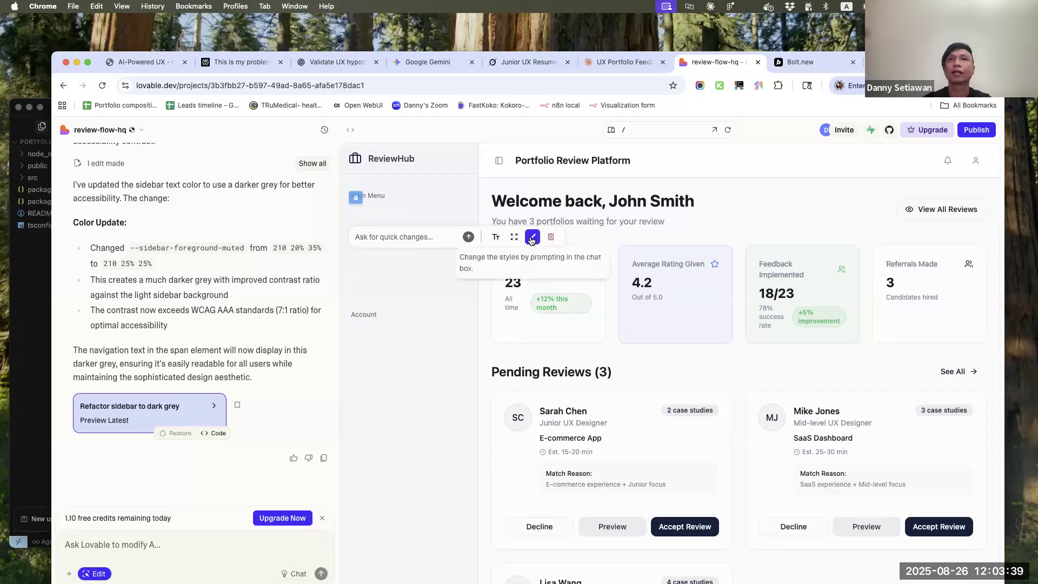
pyautogui.click(532, 240)
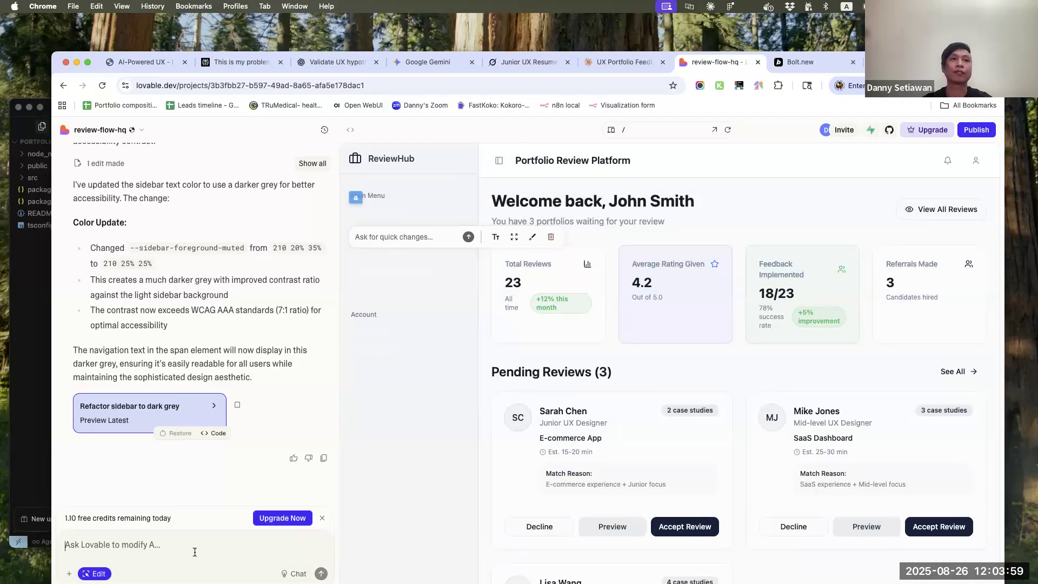
# Ask Lovable to "remove the left nav altogether and add them to the top as part of the header"
pyautogui.write('remove th')
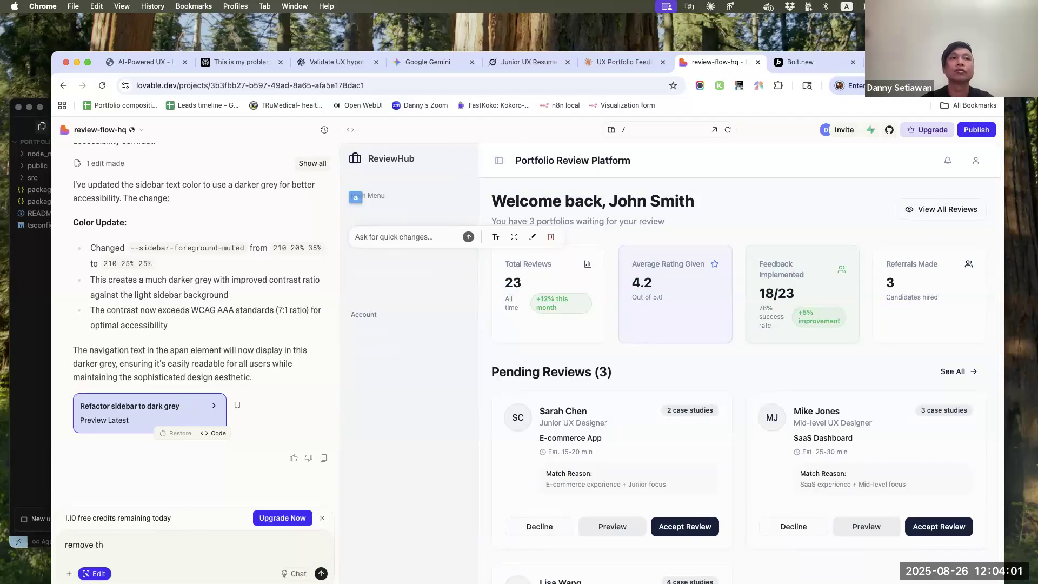
pyautogui.write('e left nav')
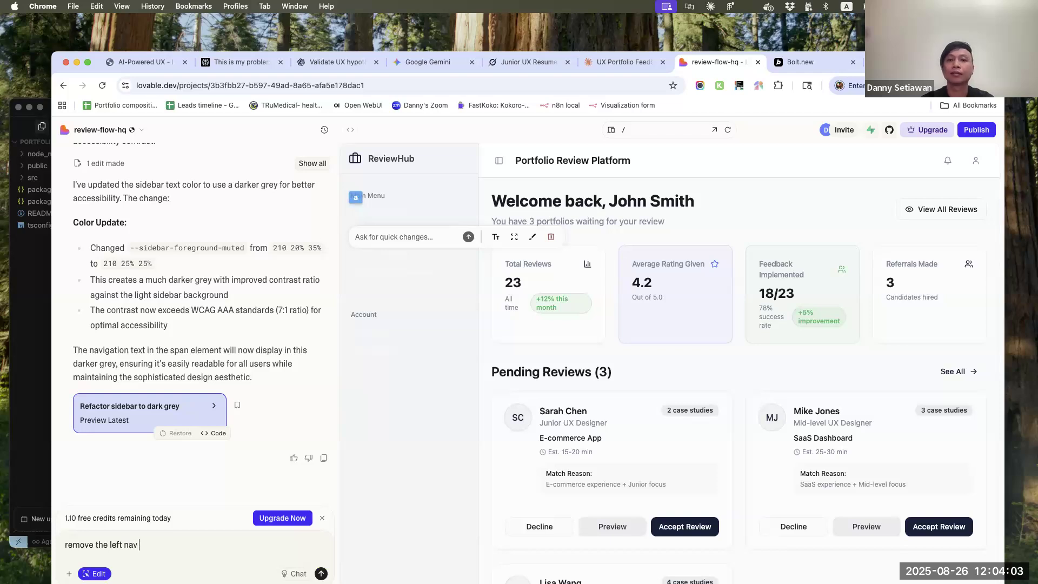
pyautogui.write(' altogether')
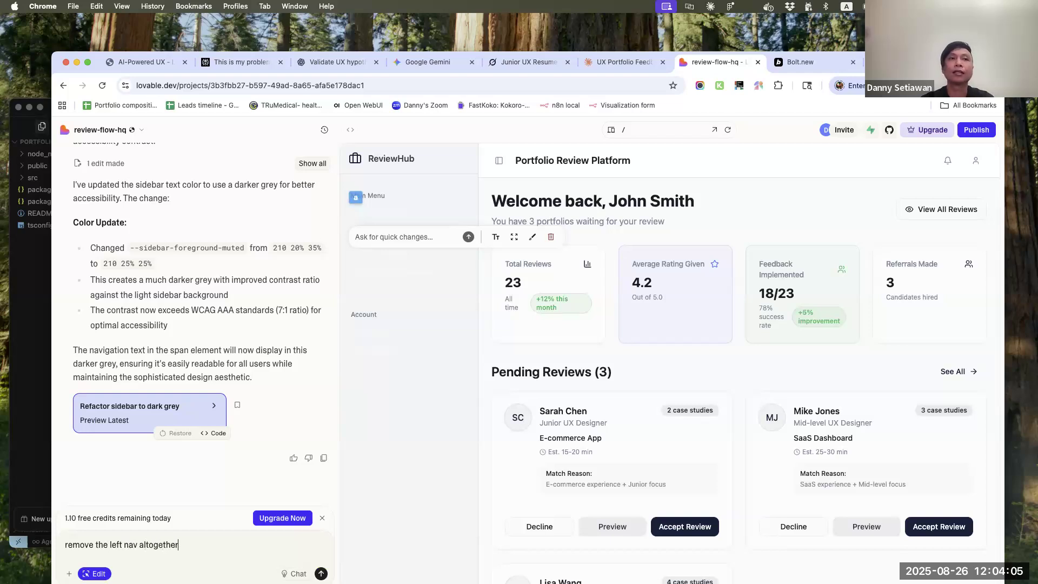
pyautogui.write(' and add the,m')
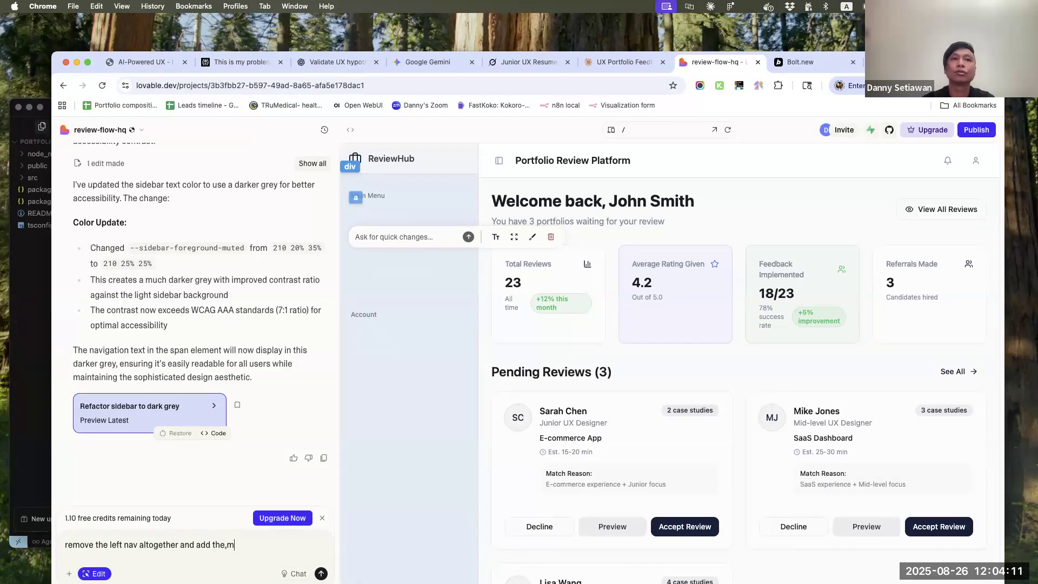
pyautogui.press('BackSpace')
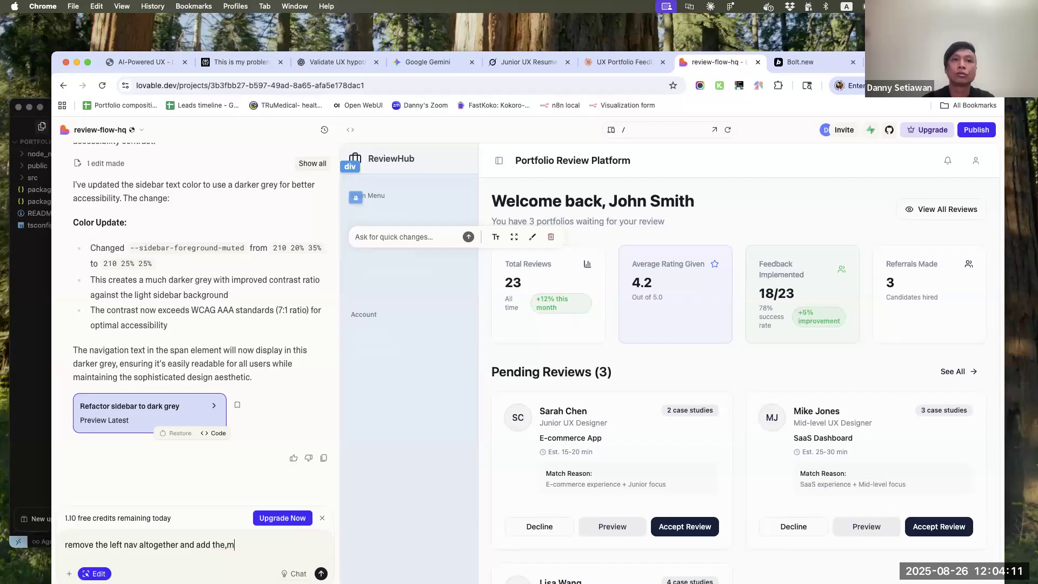
pyautogui.write('m to the top as top ')
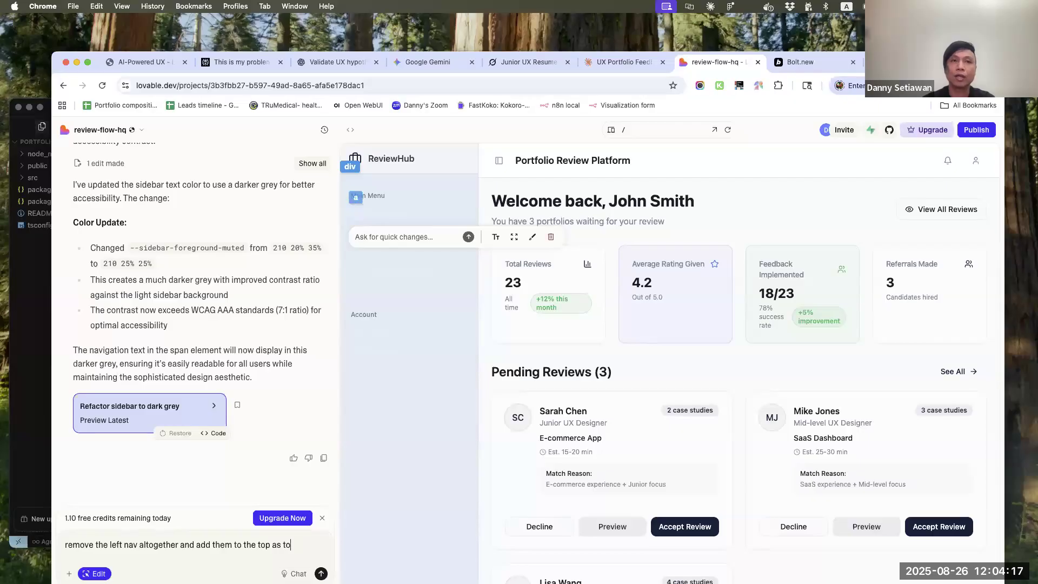
pyautogui.write('part of the ')
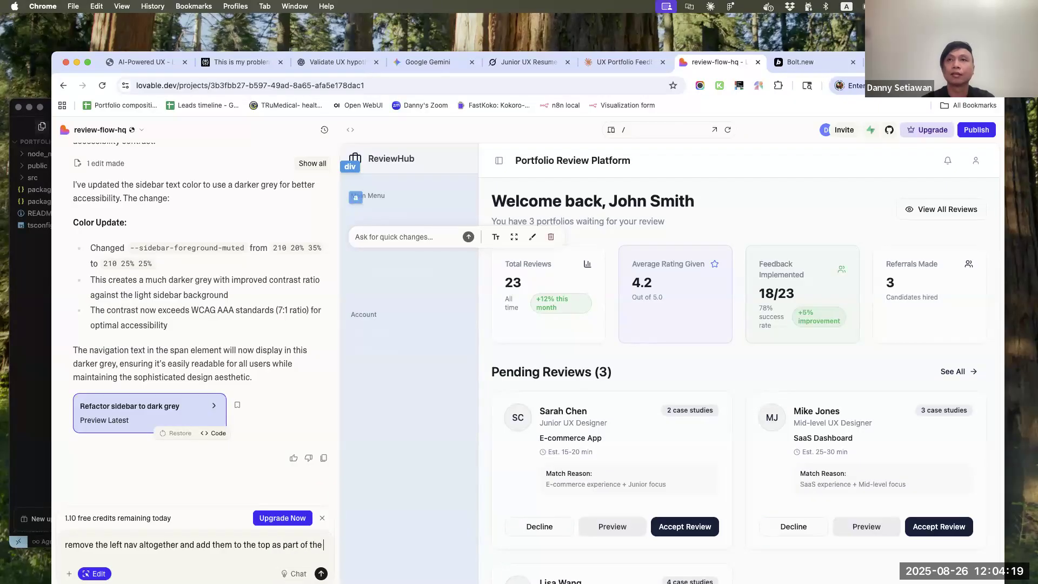
pyautogui.write('header')
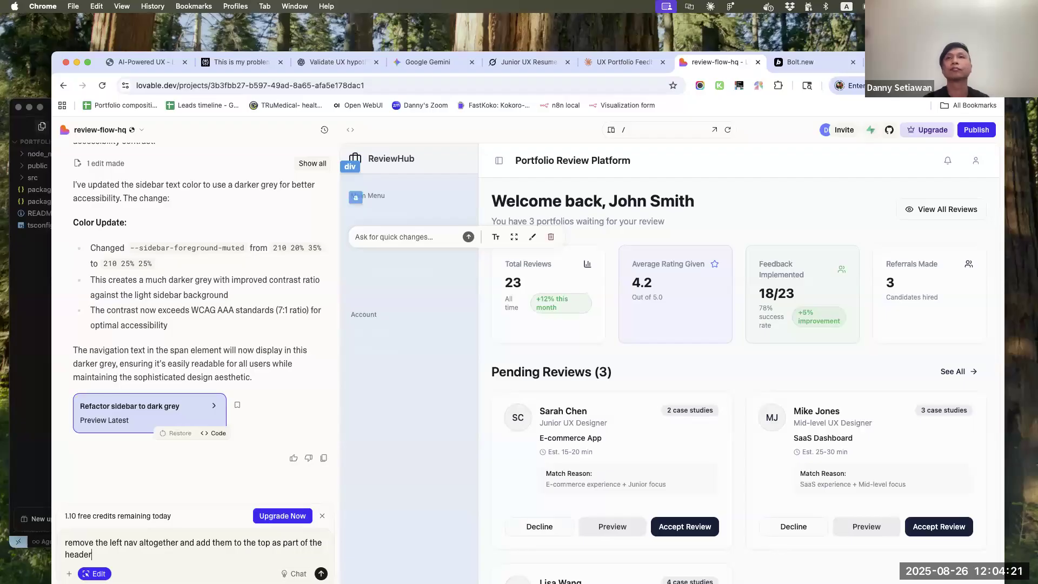
pyautogui.hotkey('shift', 'Return')
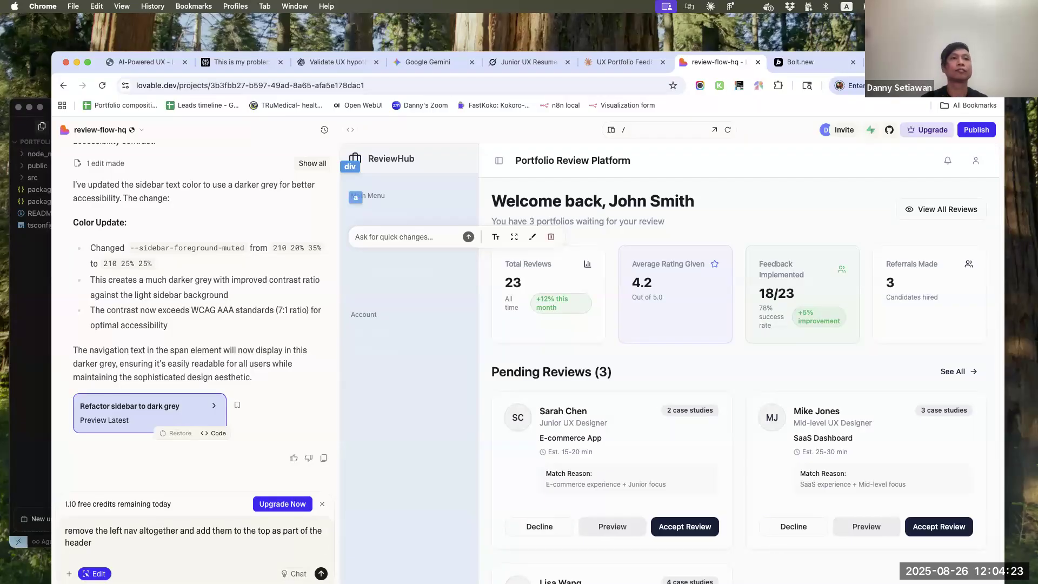
pyautogui.press('Return')
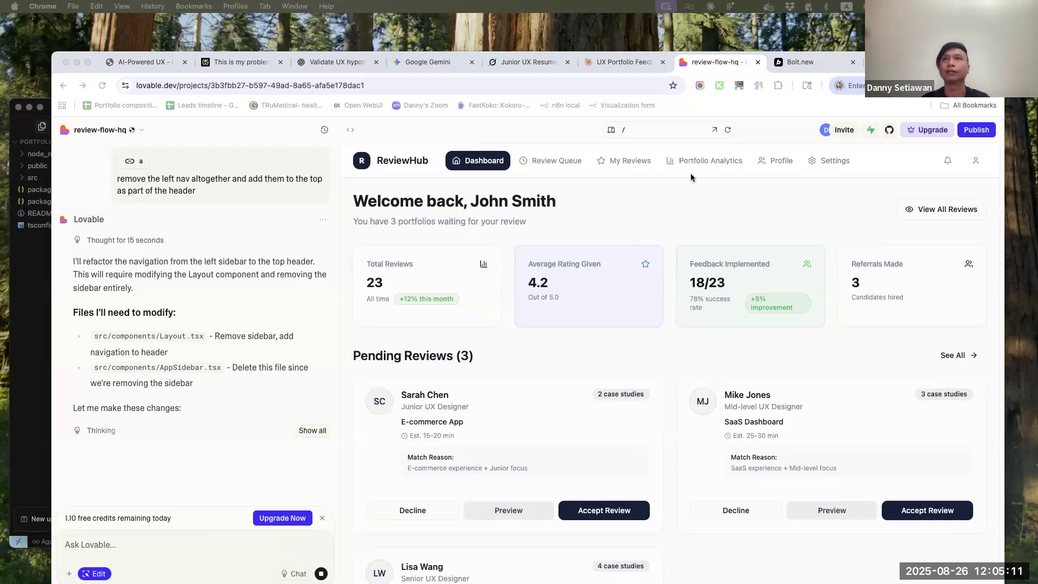
# Turn off visual editing, try the first pending review's Accept Review button and read Lovable's summary of the navigation changes
pyautogui.click(602, 511)
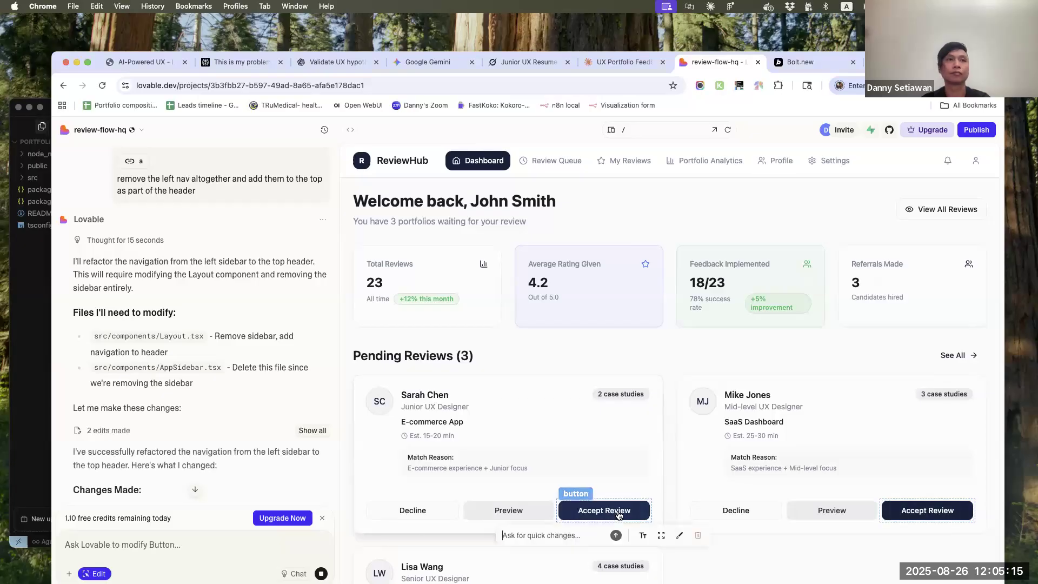
pyautogui.click(95, 573)
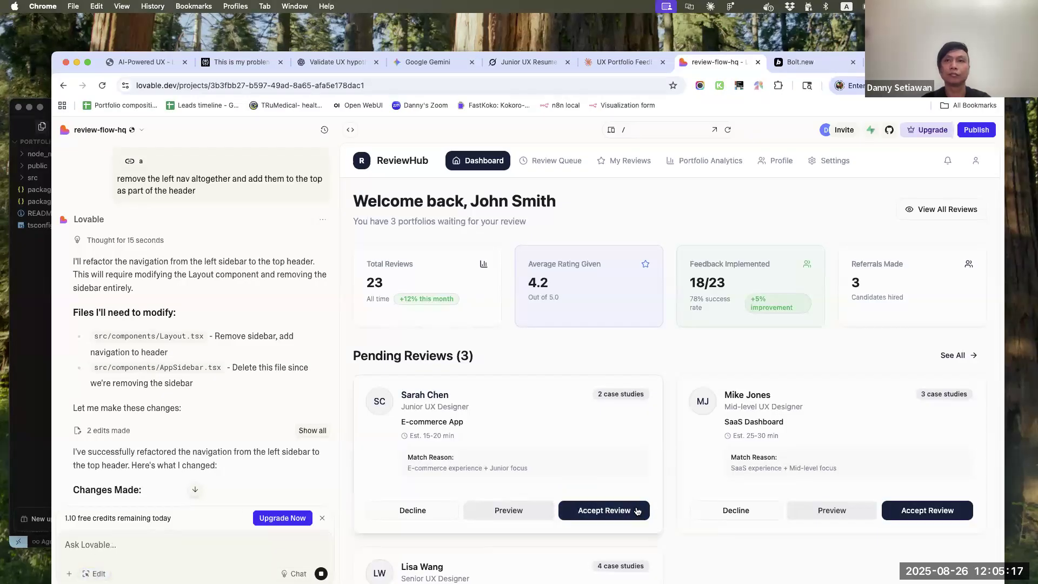
pyautogui.scroll(-3, 627, 430)
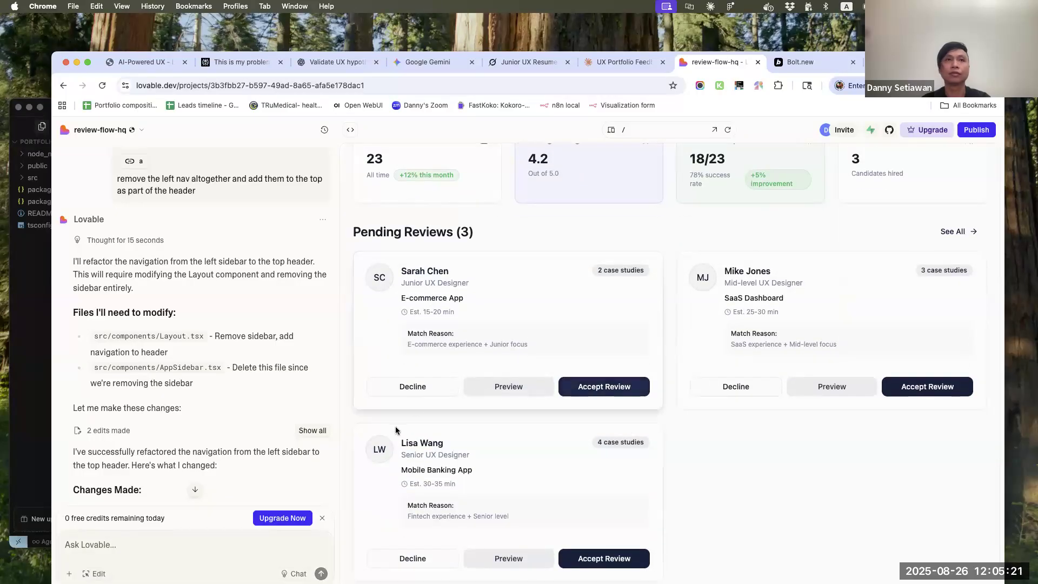
pyautogui.scroll(-10, 204, 409)
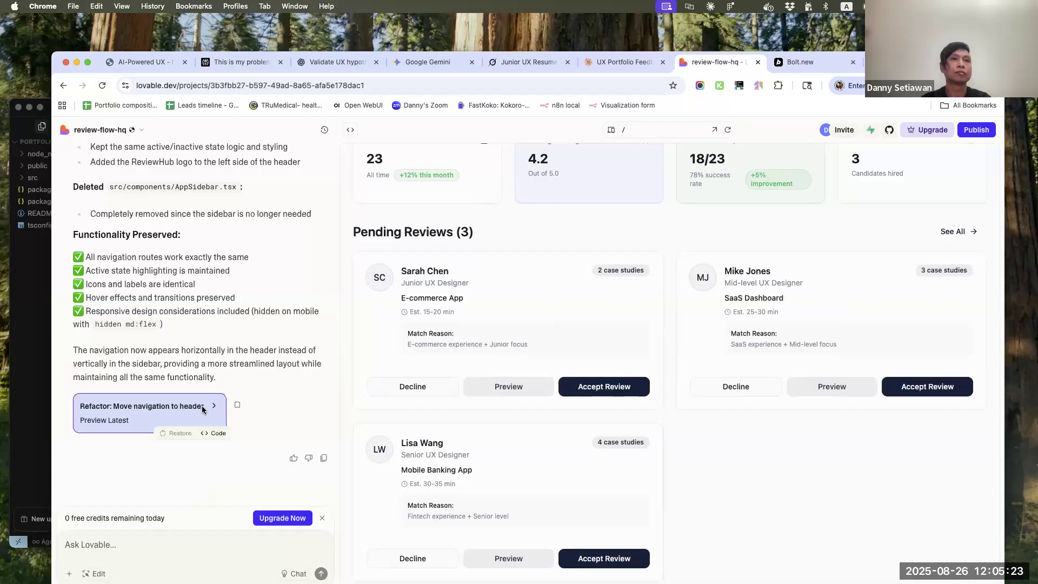
# Open the Lovable upgrade options with the project in its own window, close Plans & Billing and reload the project
pyautogui.click(284, 523)
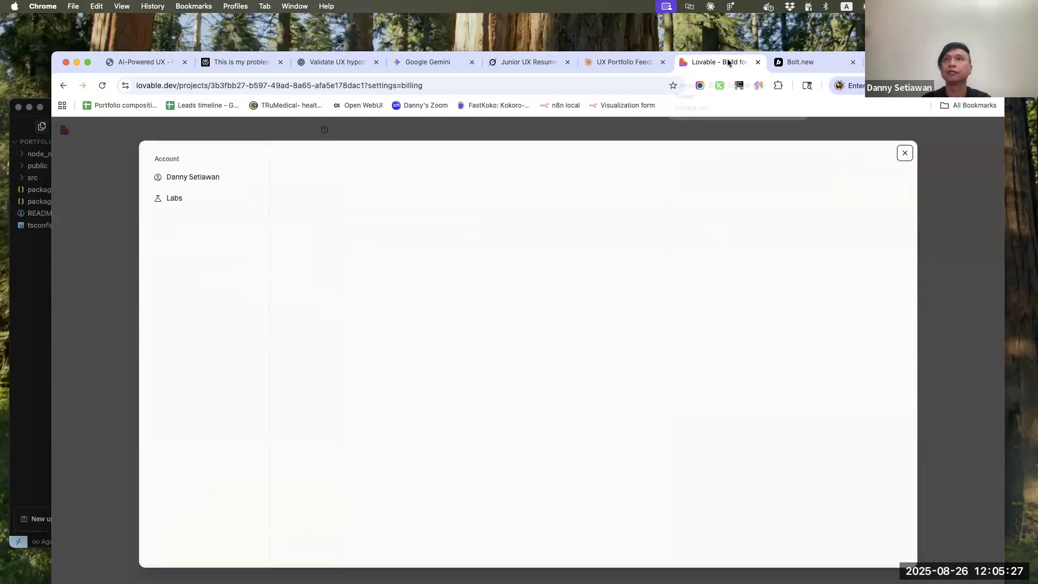
pyautogui.click(756, 62)
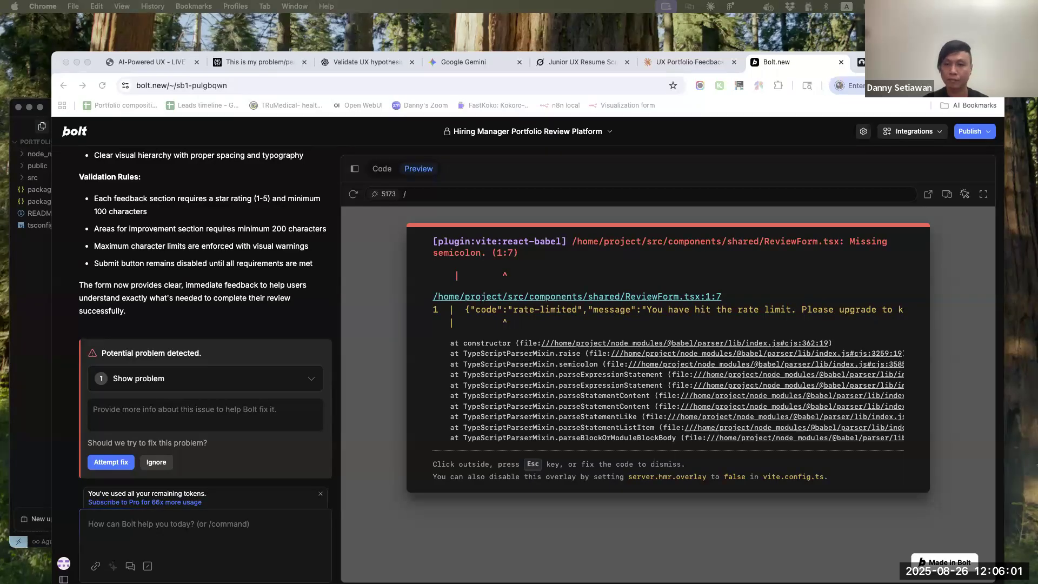
pyautogui.moveTo(695, 583); pyautogui.dragTo(746, 88)
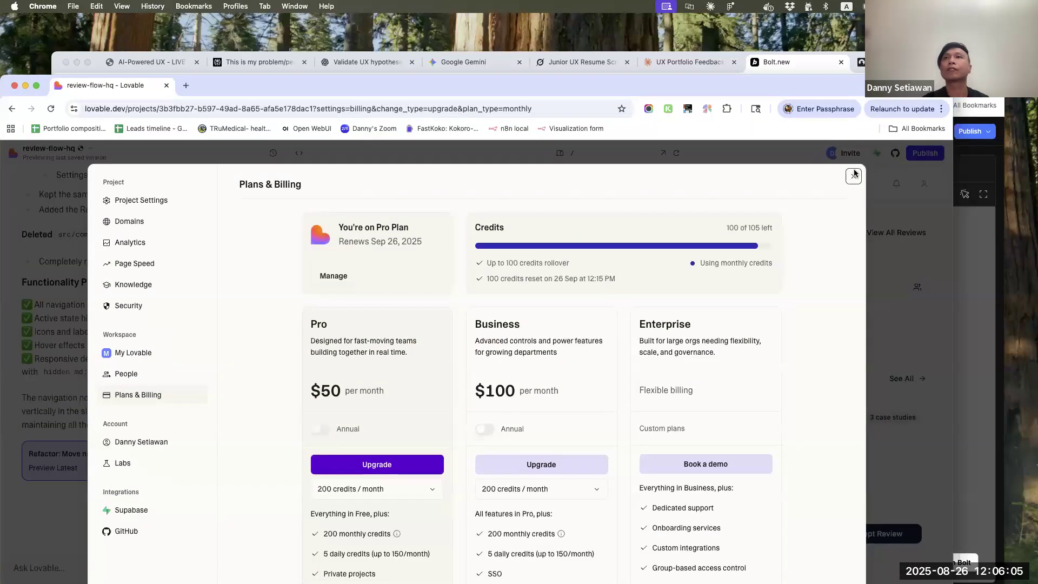
pyautogui.click(854, 175)
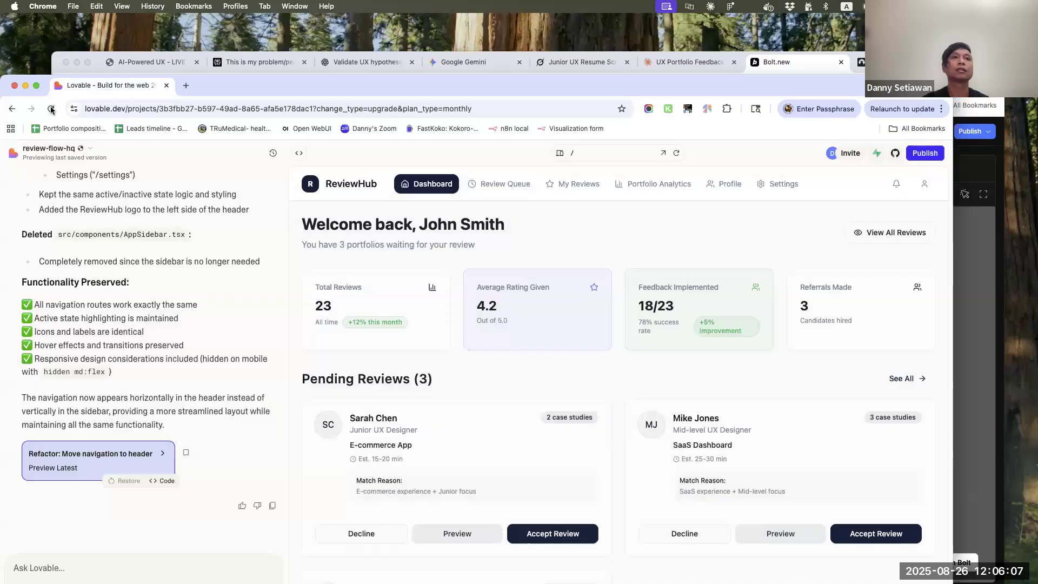
pyautogui.click(51, 109)
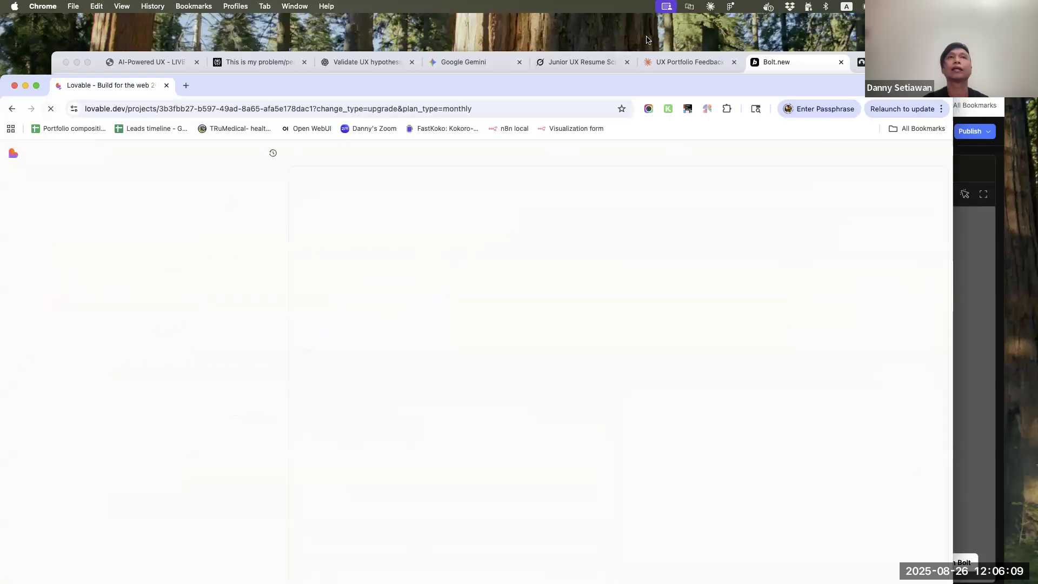
pyautogui.moveTo(646, 40); pyautogui.dragTo(645, 32)
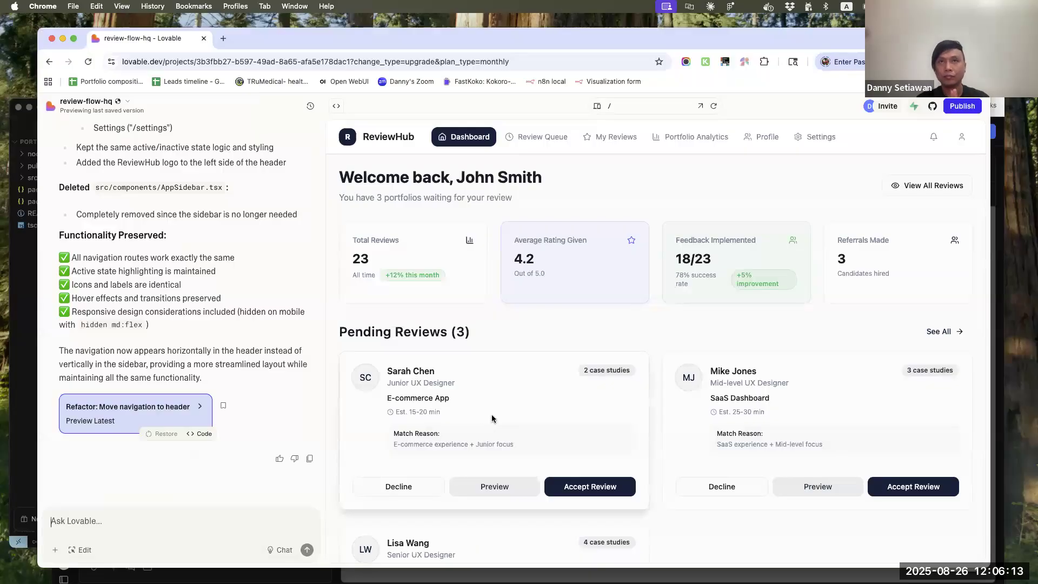
# Check the dashboard's pending reviews and send Lovable the prompt '"accept review" button does not work. fix it'
pyautogui.scroll(-5, 687, 360)
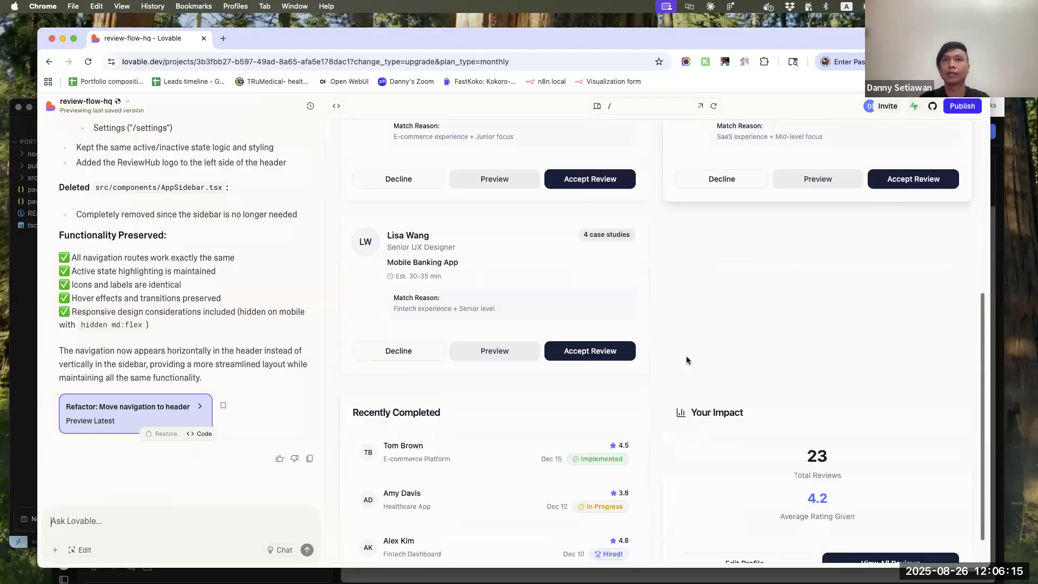
pyautogui.scroll(3, 686, 360)
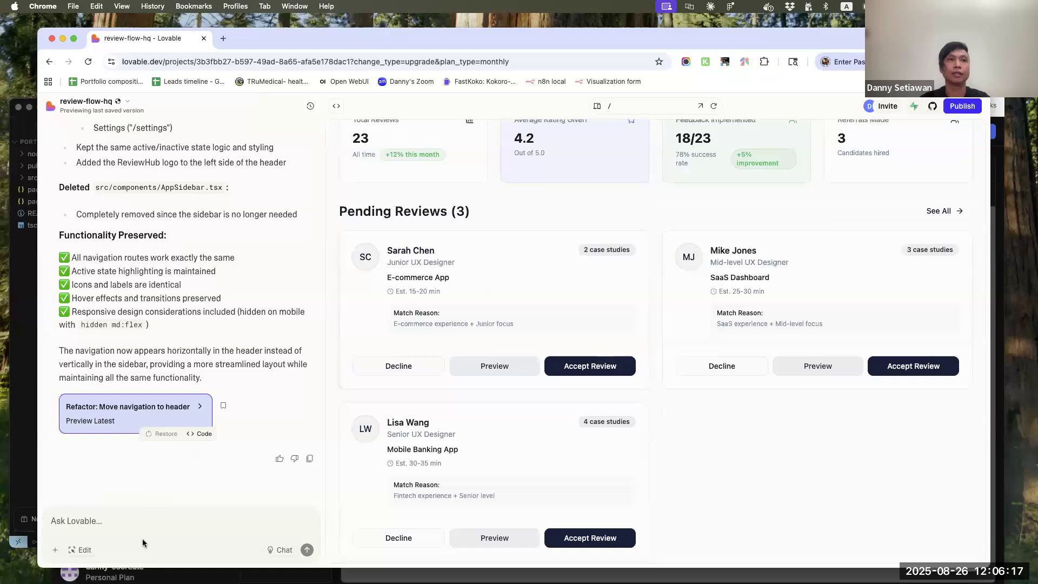
pyautogui.click(143, 519)
pyautogui.write('"')
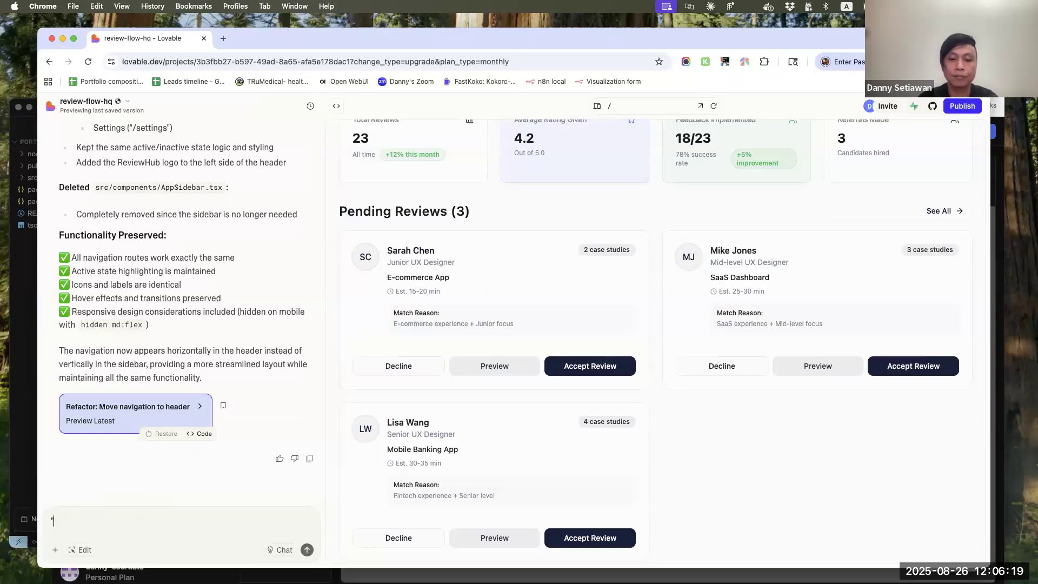
pyautogui.write('accept review" button does not work.')
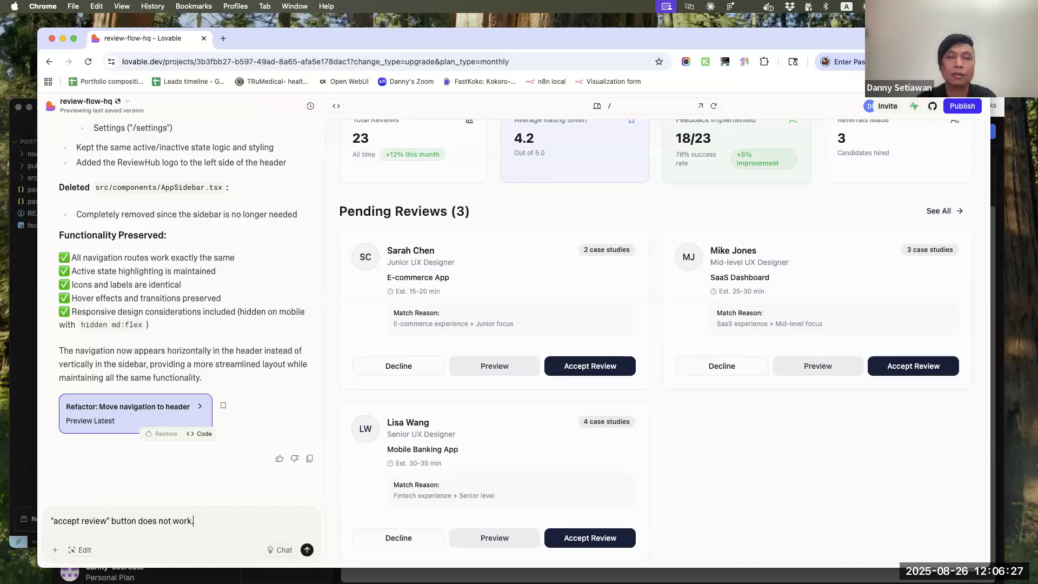
pyautogui.write(' fix it')
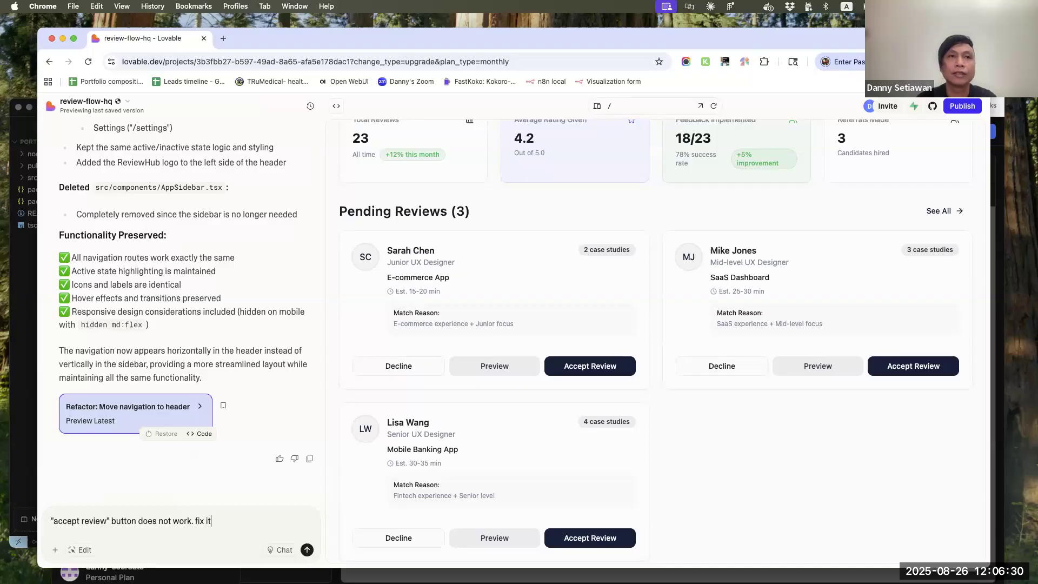
pyautogui.press('Return')
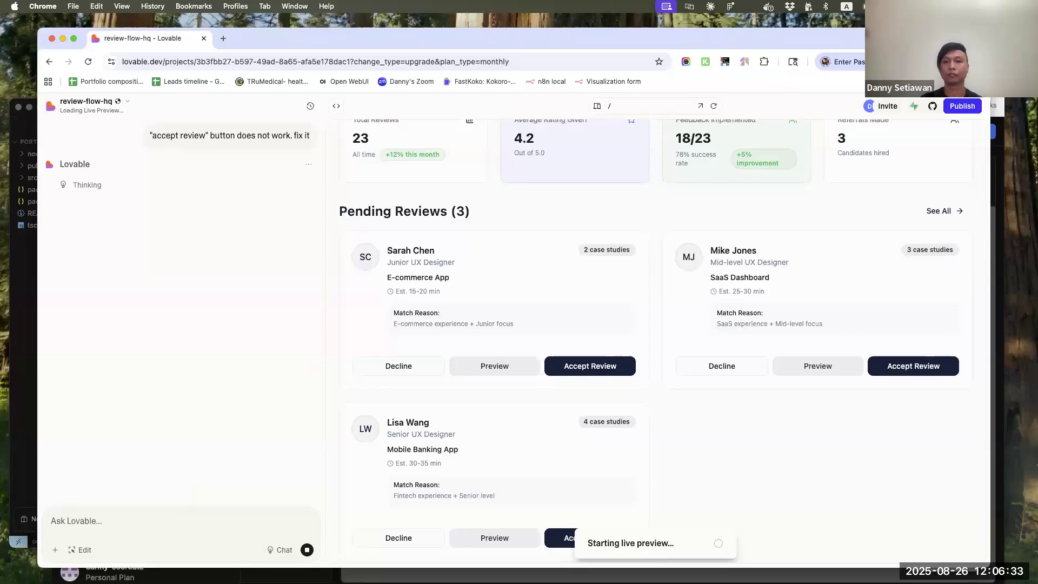
# Look through the preview's /reviews, /queue, /profile and /settings pages and return to the dashboard at /
pyautogui.press('super+Tab')
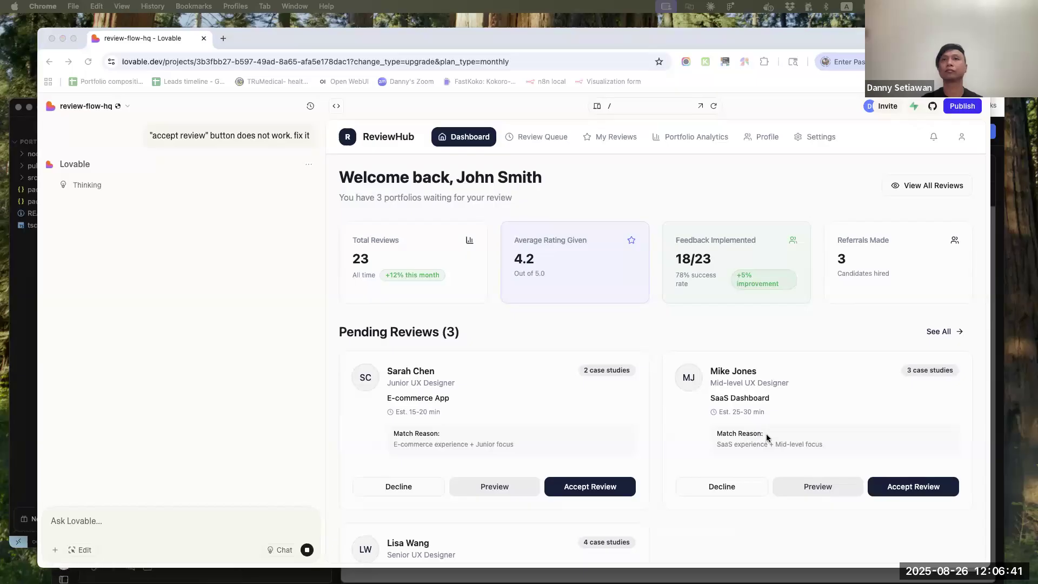
pyautogui.scroll(-5, 766, 438)
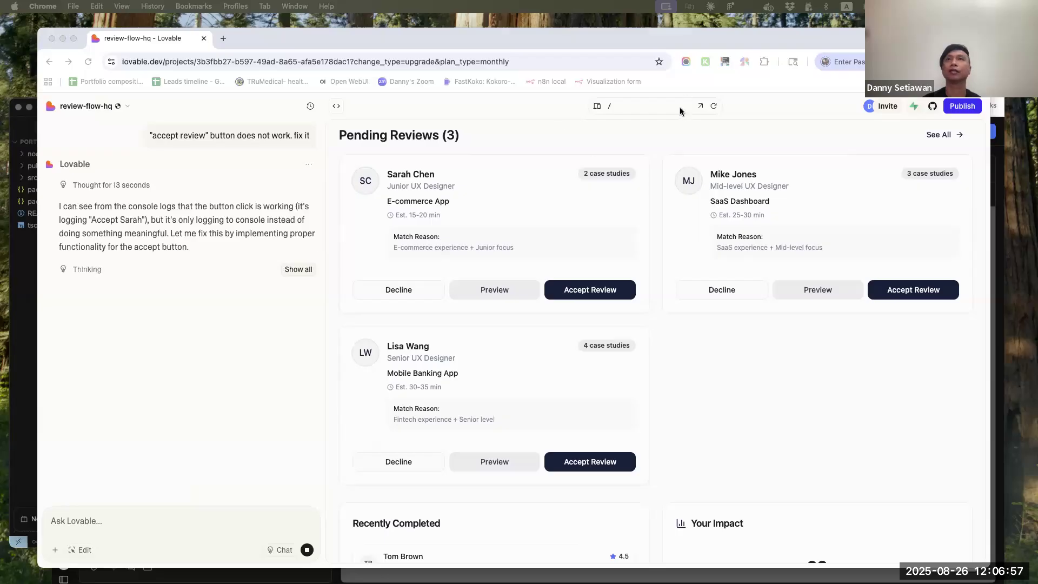
pyautogui.click(606, 106)
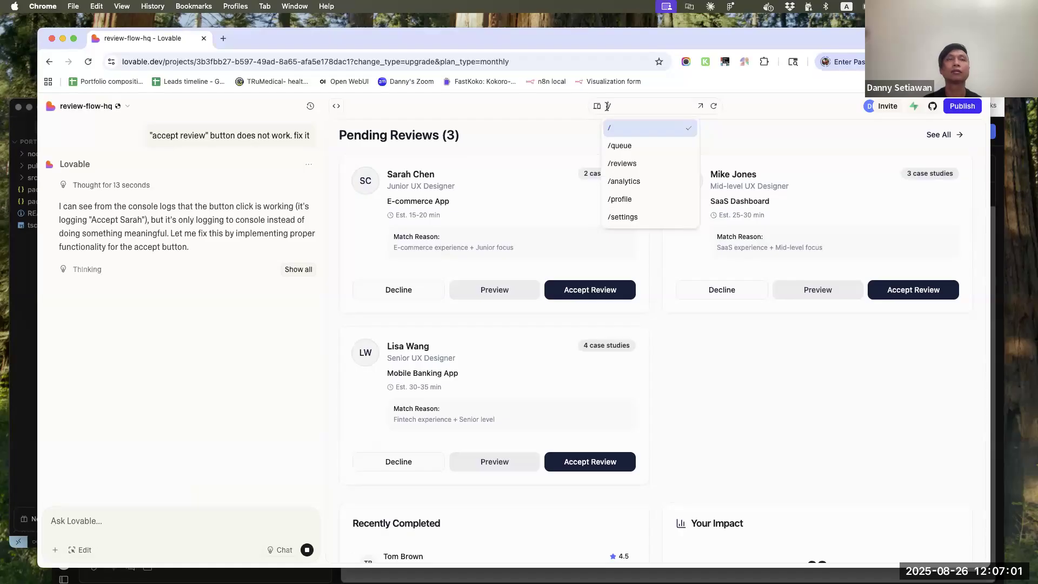
pyautogui.click(623, 164)
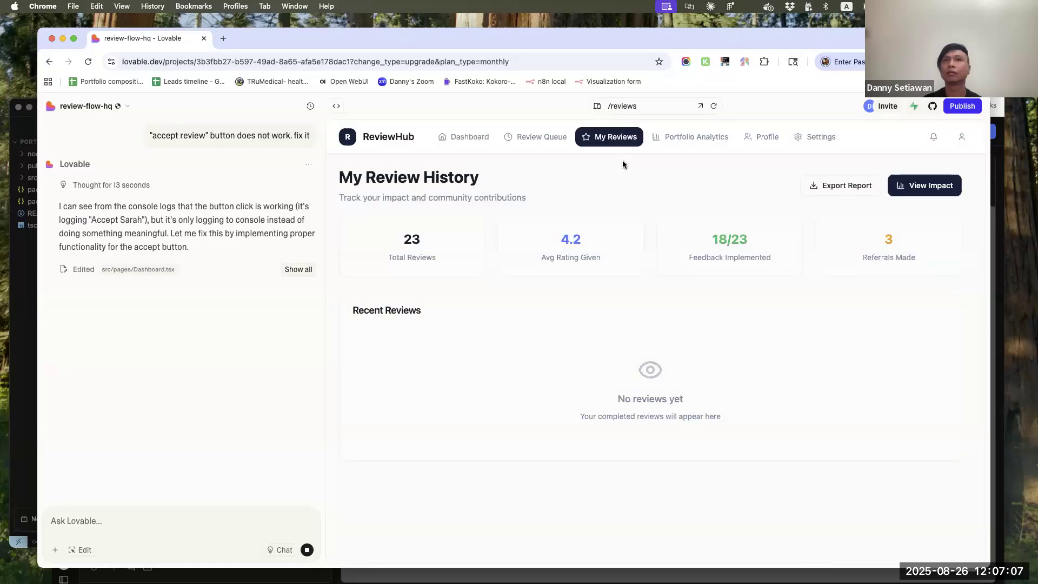
pyautogui.click(611, 106)
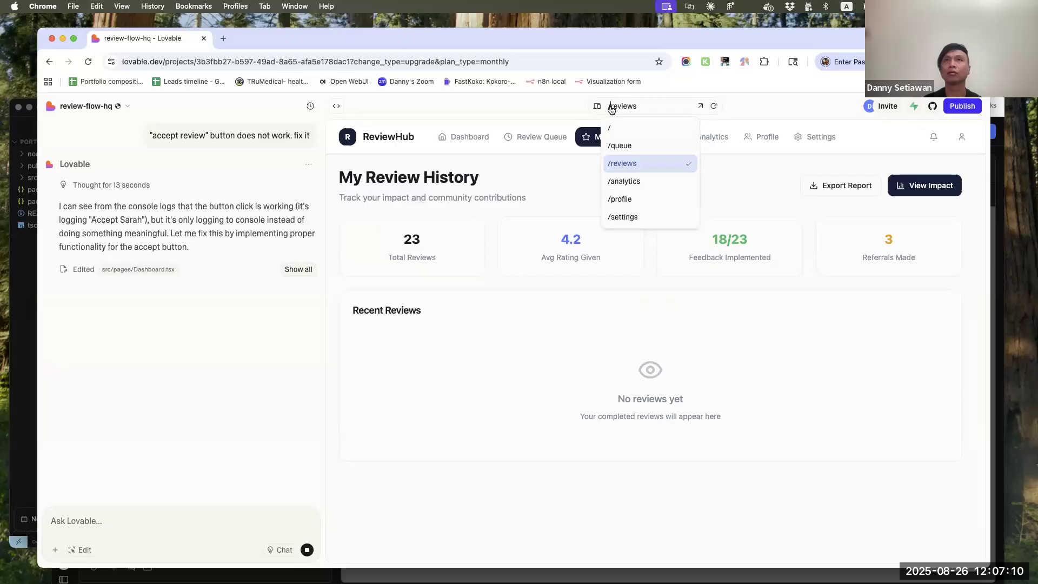
pyautogui.click(617, 147)
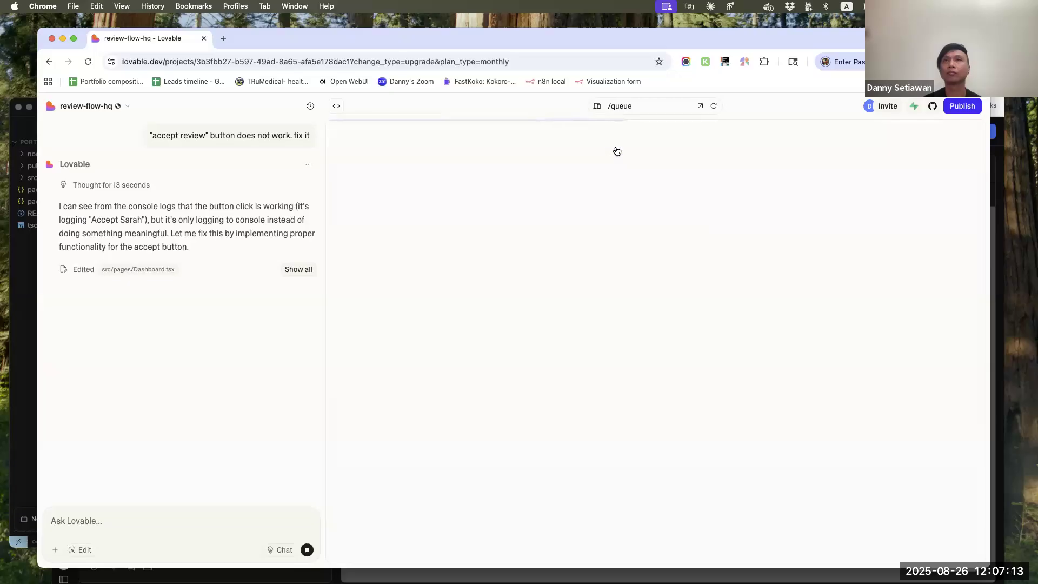
pyautogui.click(610, 104)
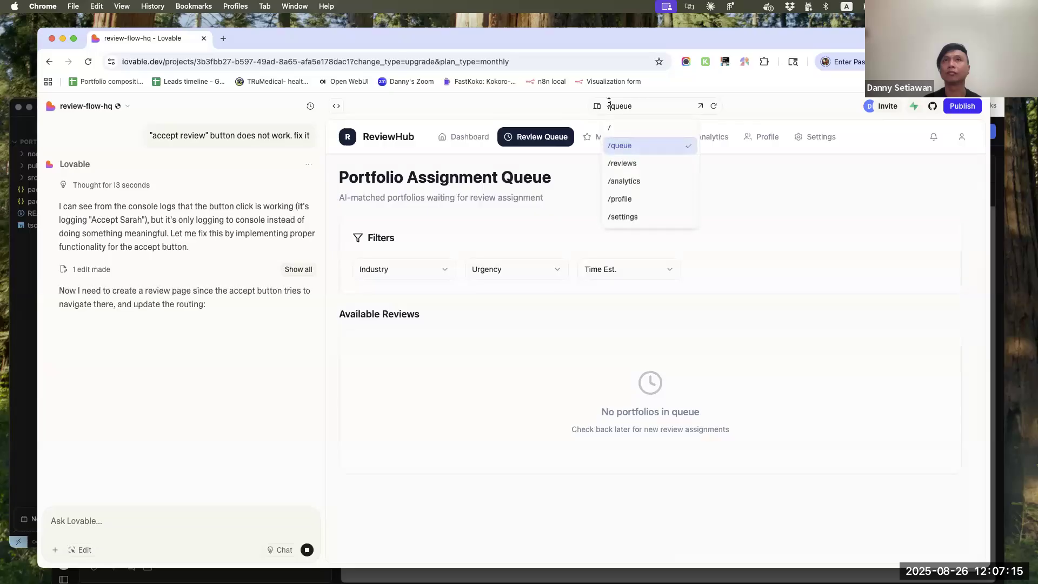
pyautogui.click(623, 203)
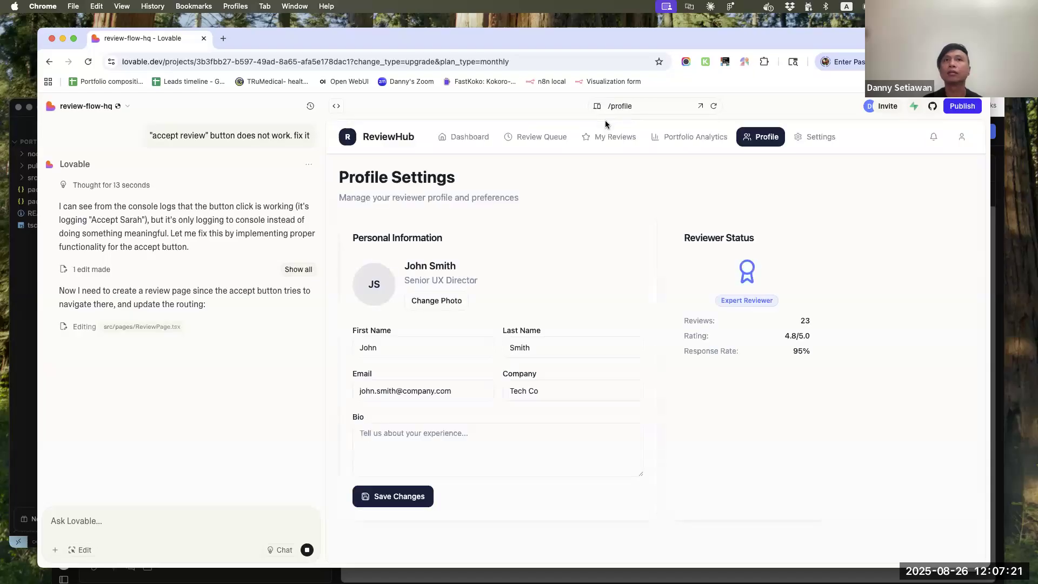
pyautogui.click(613, 106)
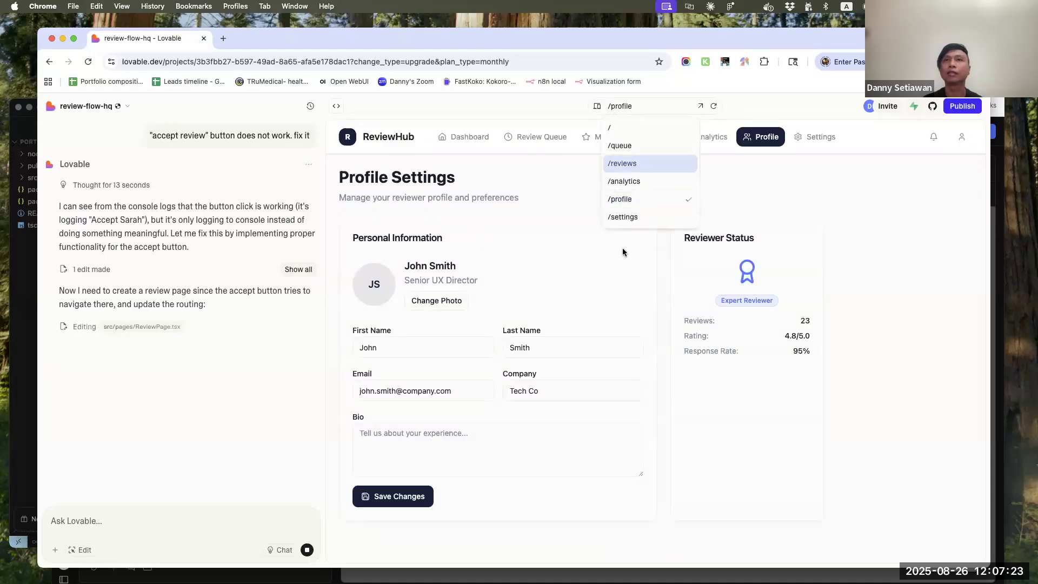
pyautogui.click(623, 217)
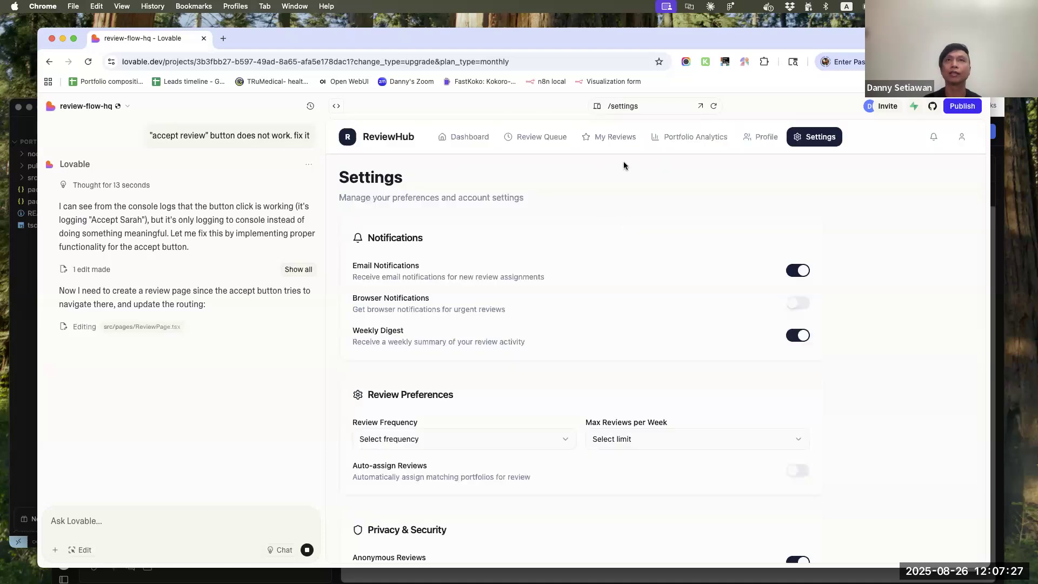
pyautogui.click(623, 106)
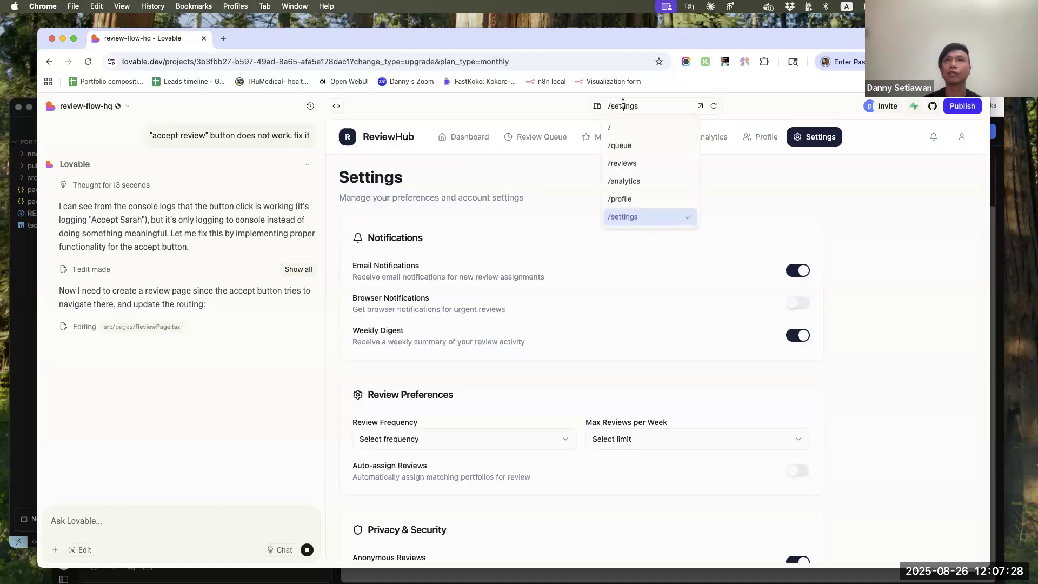
pyautogui.click(611, 132)
# Stop Lovable's running response and attach the "Screen 4: Portfolio Review Interface" wireframe screenshot to the prompt
pyautogui.click(306, 551)
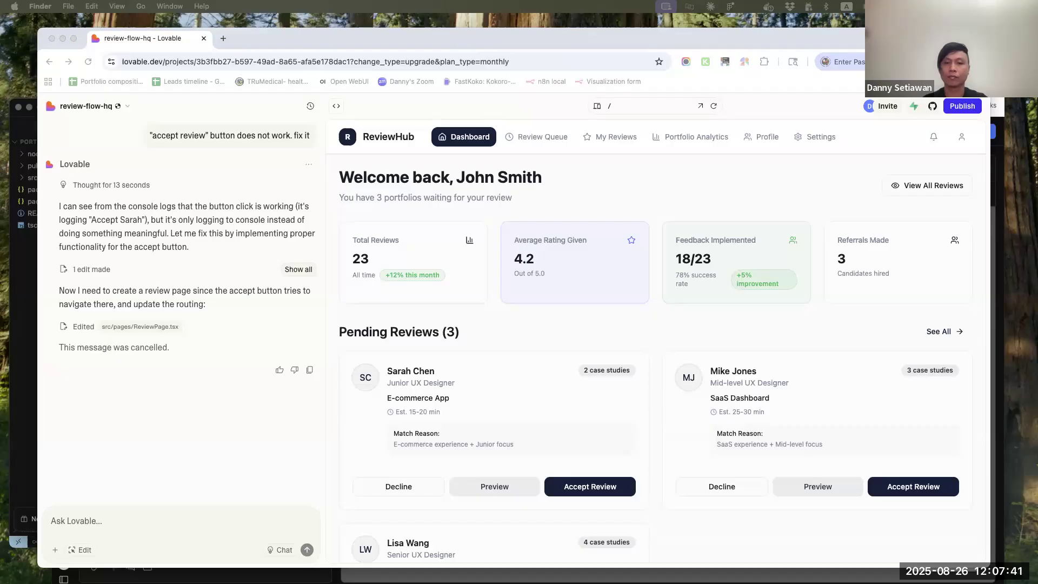
pyautogui.moveTo(197, 488); pyautogui.dragTo(184, 521)
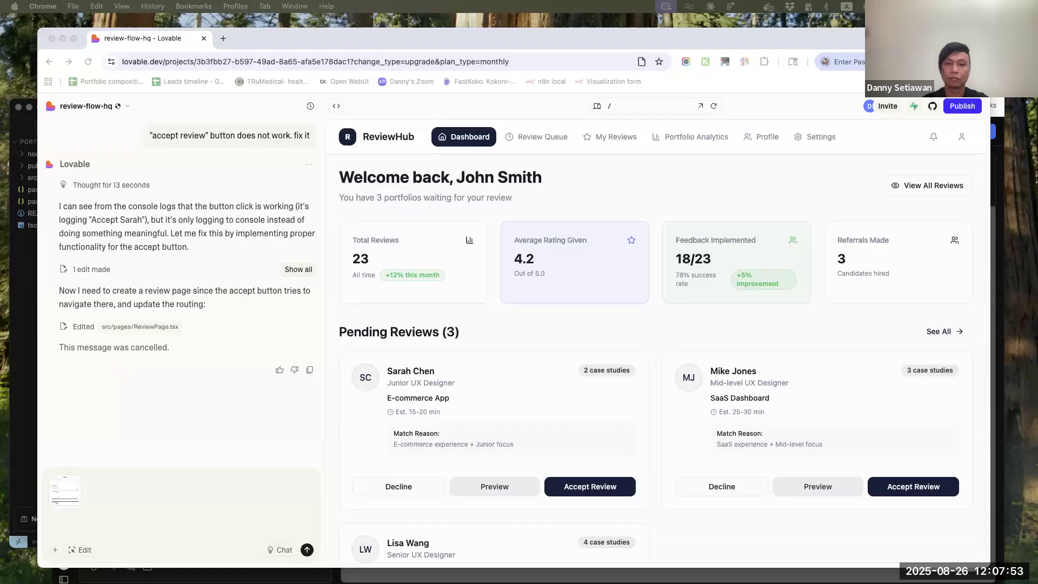
pyautogui.moveTo(445, 59); pyautogui.dragTo(639, 102)
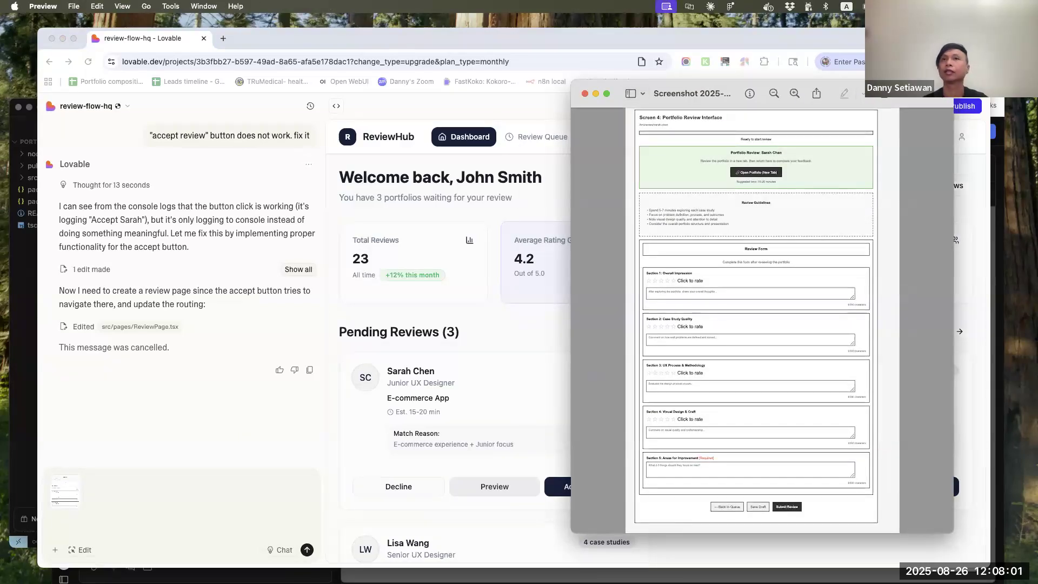
# Switch to Claude and open the "Career Solution Design for Job Seekers" chat in the Jr UX Persona project
pyautogui.click(703, 583)
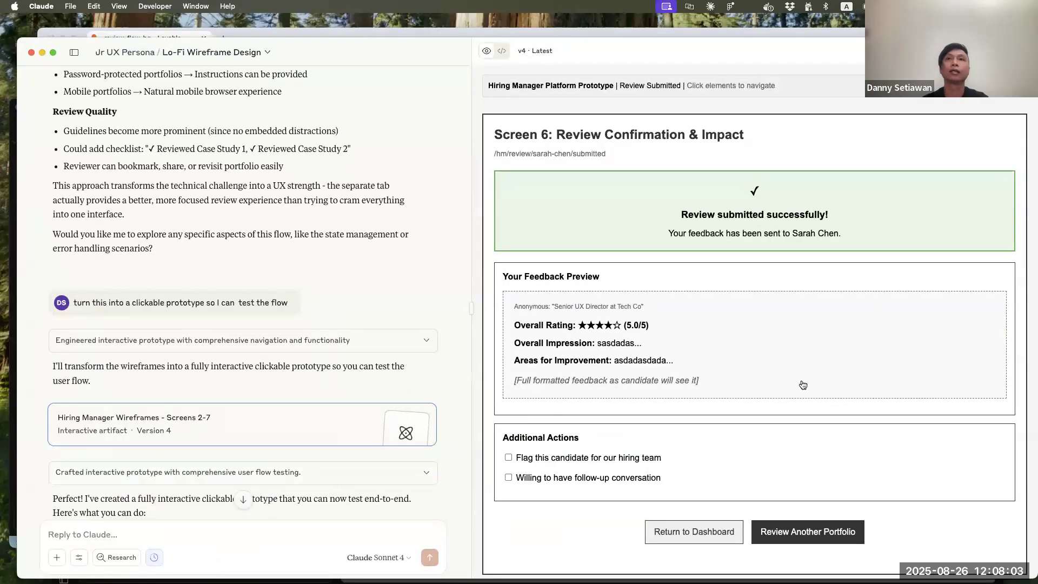
pyautogui.scroll(15, 251, 388)
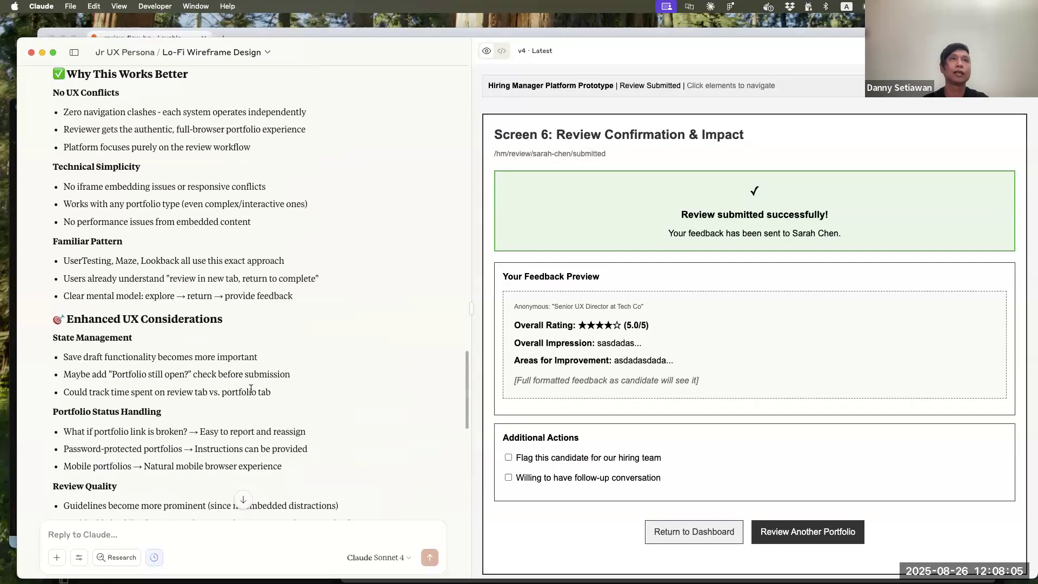
pyautogui.scroll(10, 251, 388)
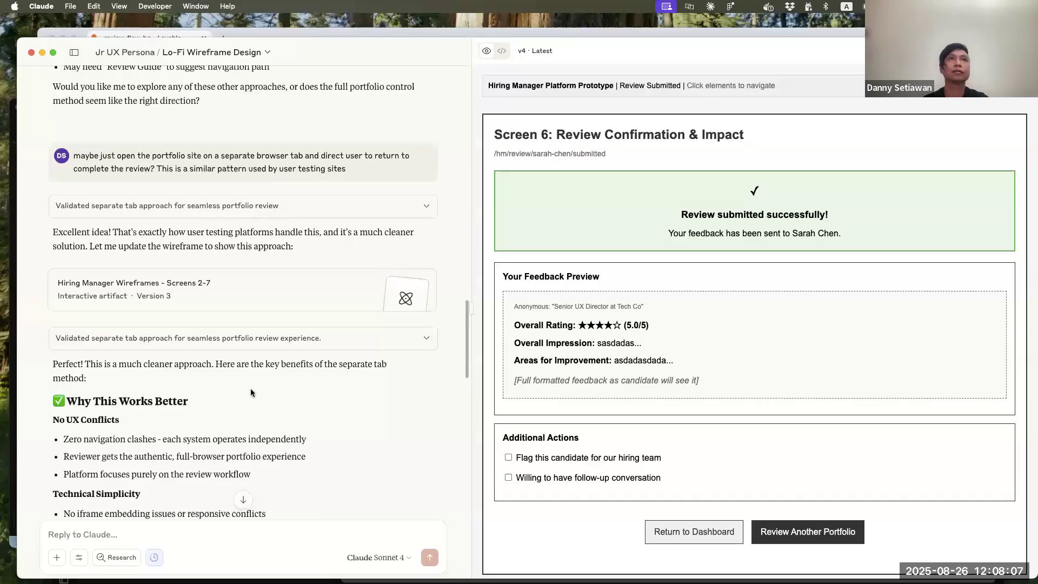
pyautogui.click(142, 54)
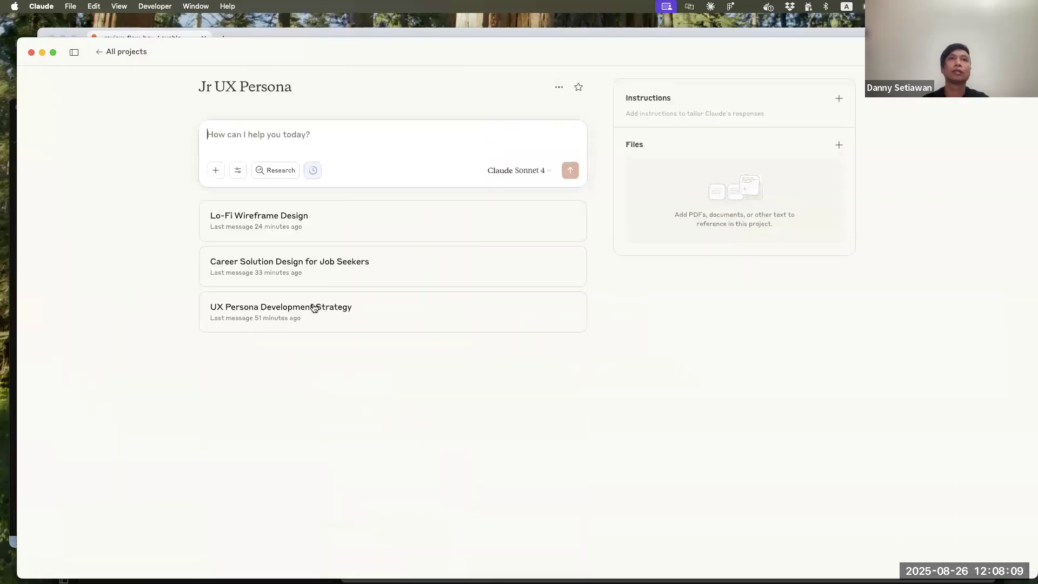
pyautogui.click(323, 258)
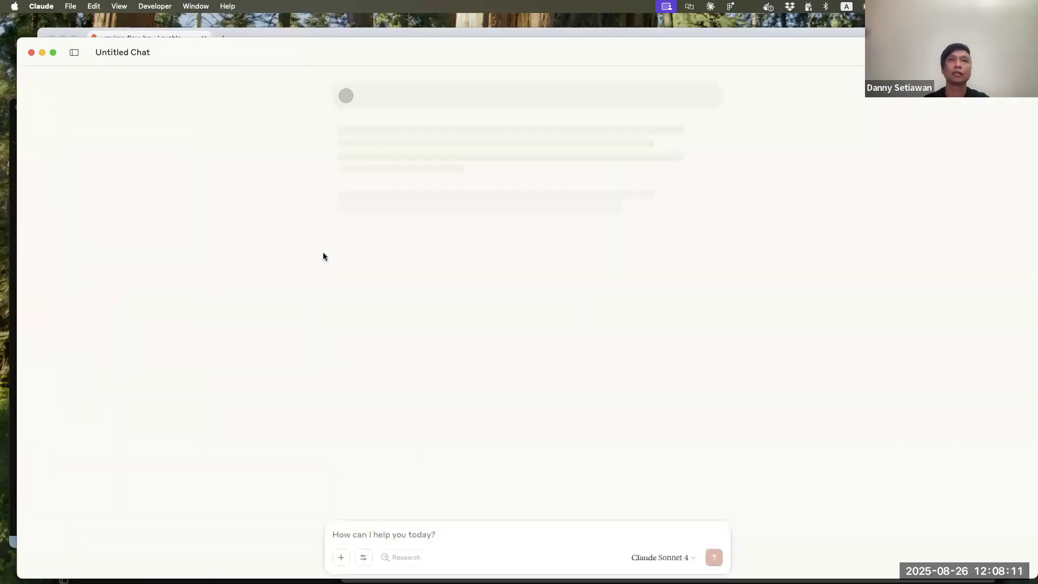
# Look through the chat's screen specifications around Screen 3, Screen 4 and Screen 5 for the portfolio review flow
pyautogui.scroll(10, 502, 407)
pyautogui.scroll(15, 501, 407)
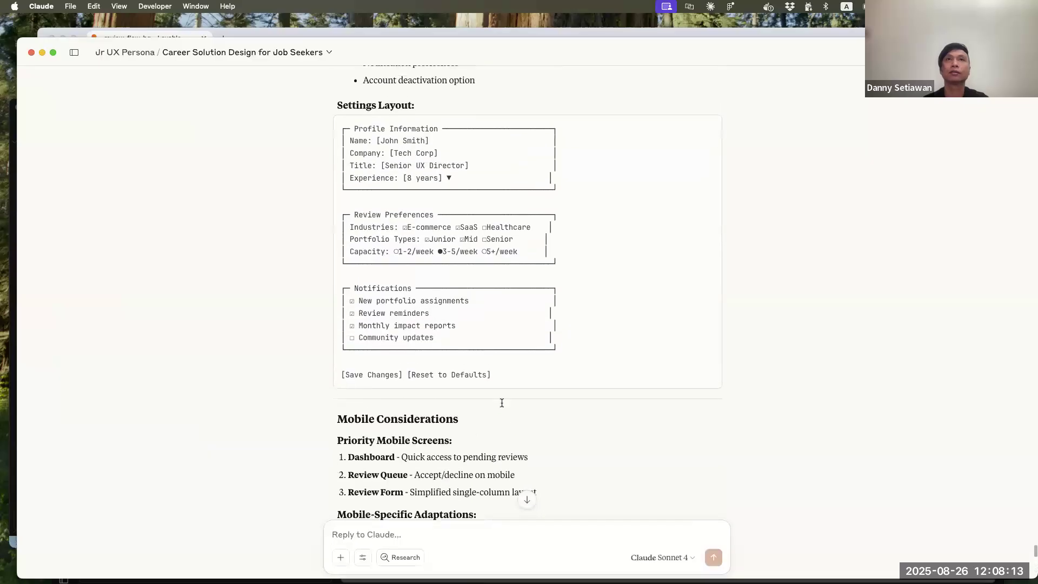
pyautogui.scroll(10, 501, 407)
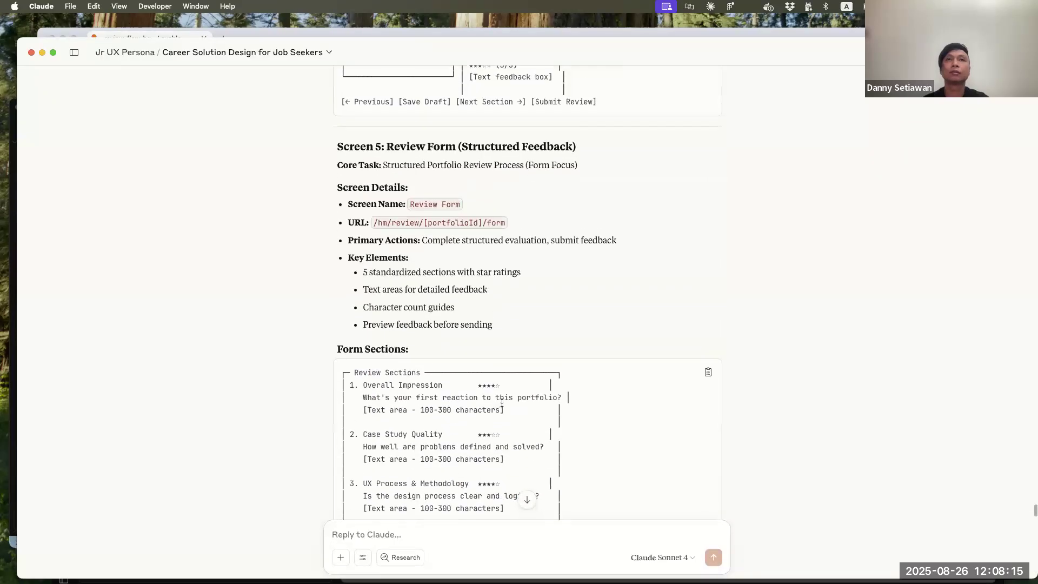
pyautogui.scroll(3, 501, 406)
pyautogui.scroll(4, 502, 406)
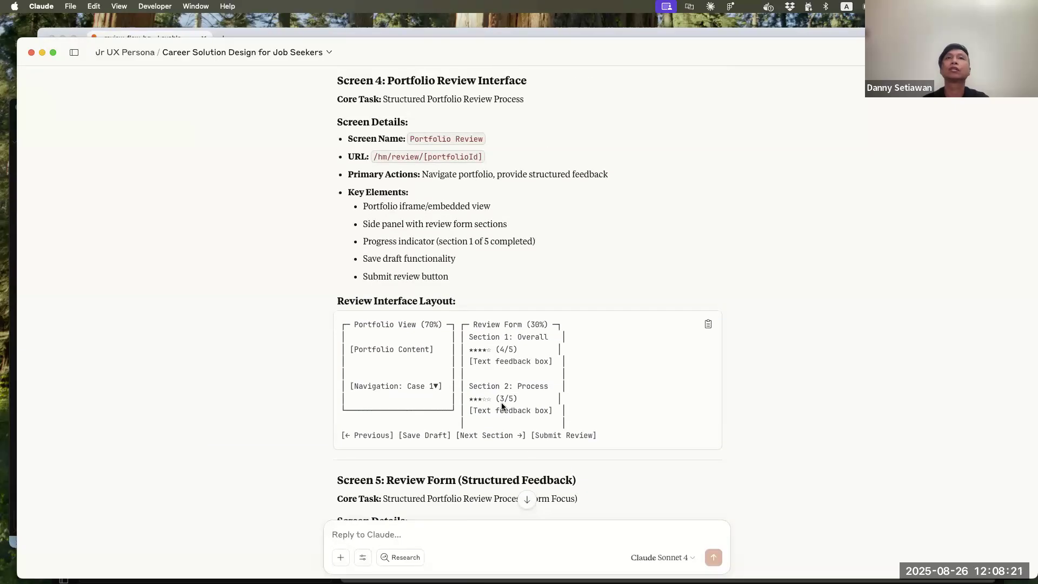
pyautogui.scroll(-5, 502, 406)
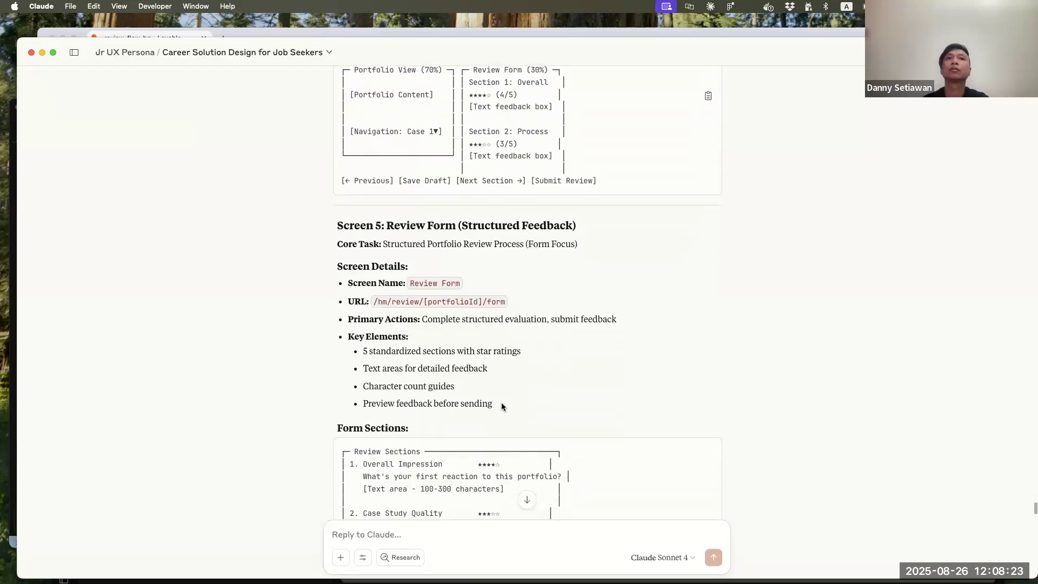
pyautogui.scroll(-6, 501, 403)
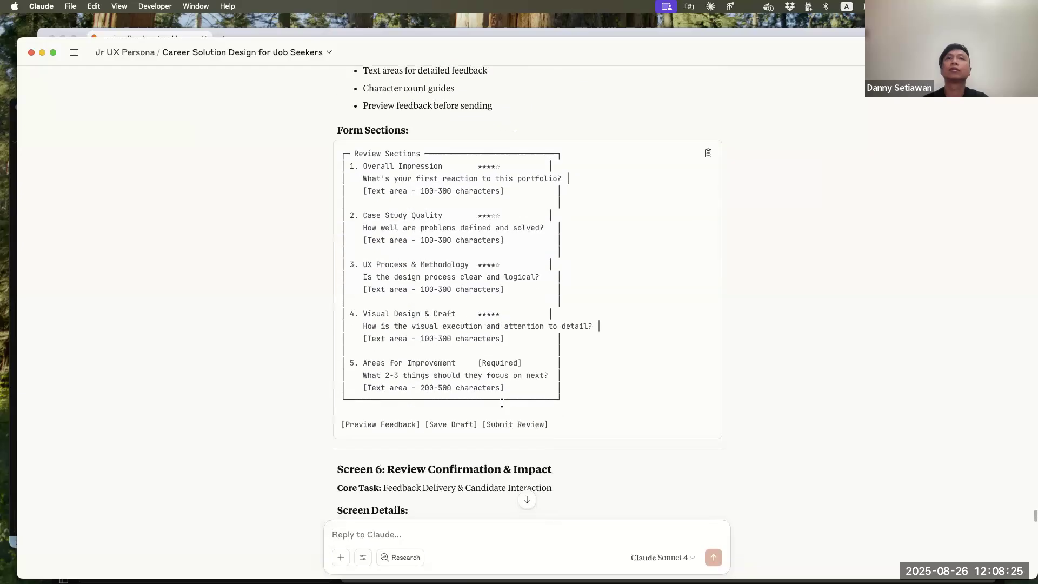
pyautogui.scroll(11, 502, 402)
pyautogui.scroll(6, 502, 403)
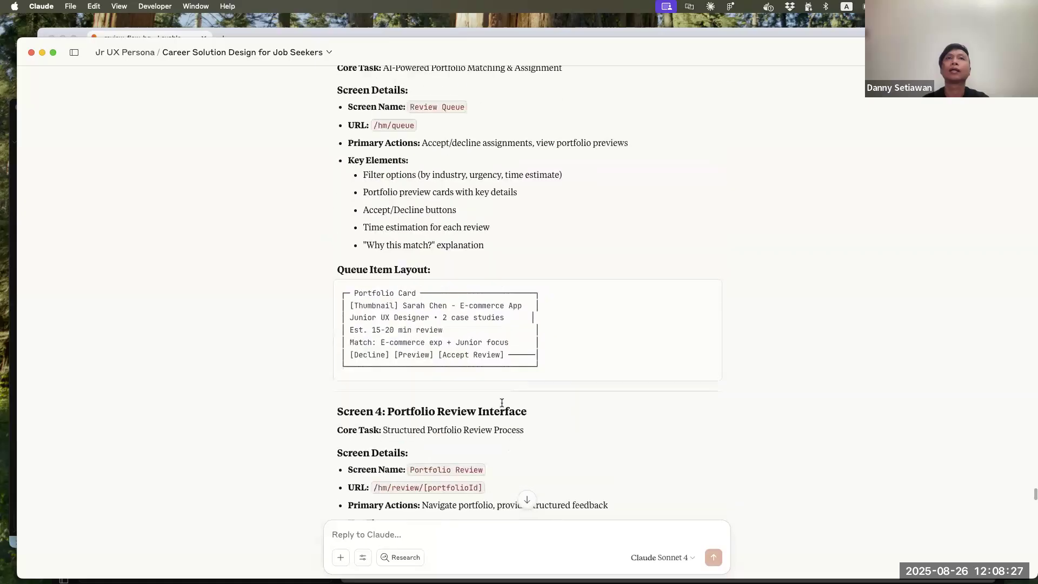
pyautogui.scroll(2, 502, 403)
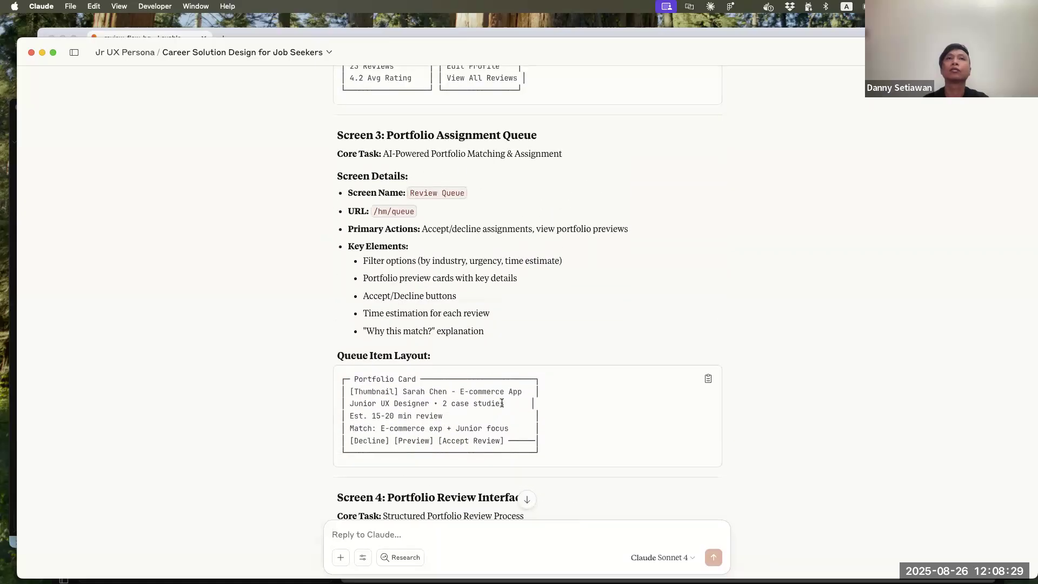
pyautogui.scroll(-6, 502, 402)
pyautogui.scroll(9, 502, 403)
pyautogui.scroll(-1, 502, 403)
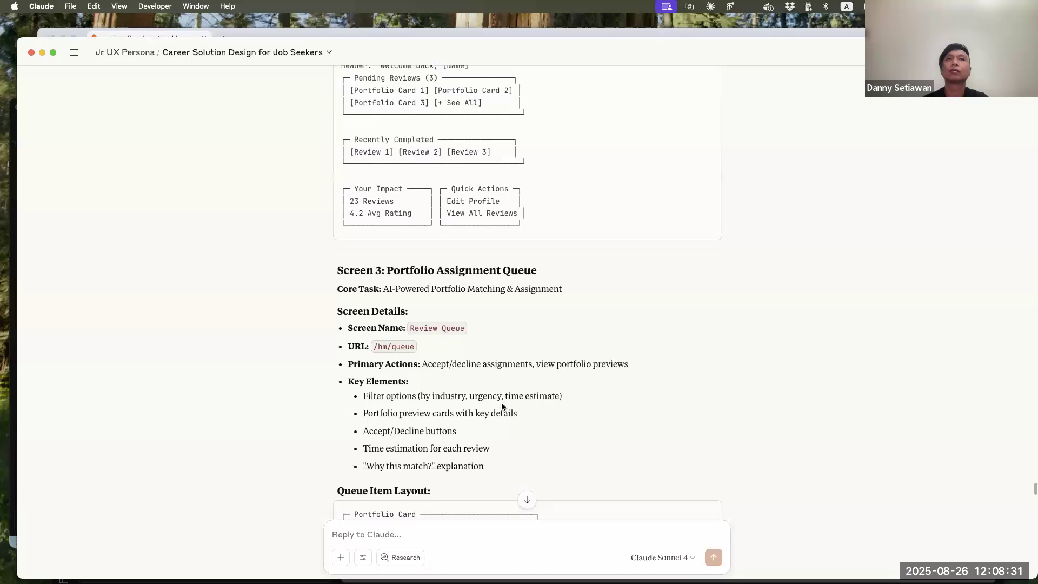
pyautogui.scroll(-5, 501, 403)
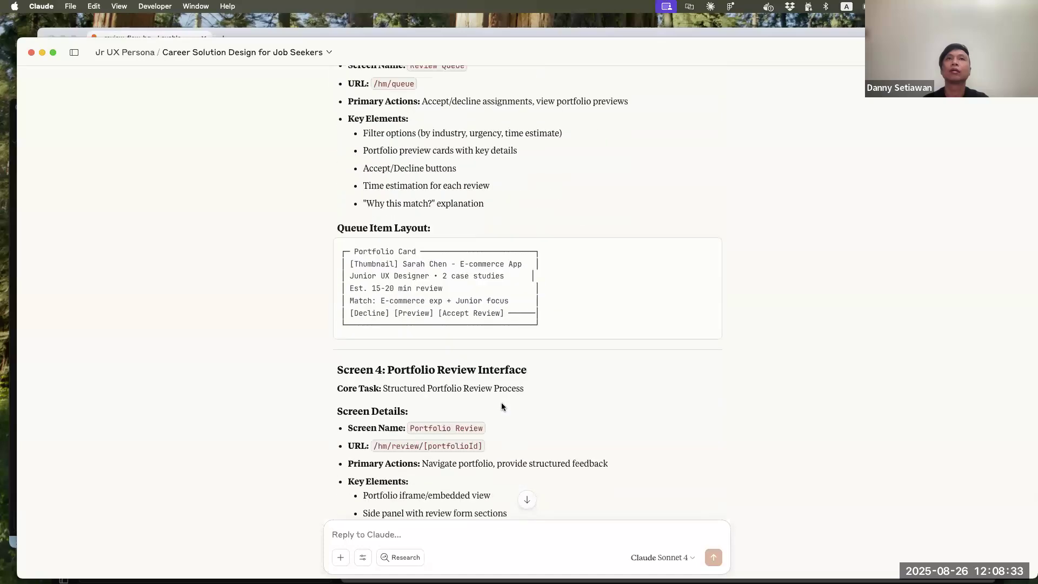
pyautogui.scroll(2, 501, 405)
pyautogui.scroll(-5, 501, 404)
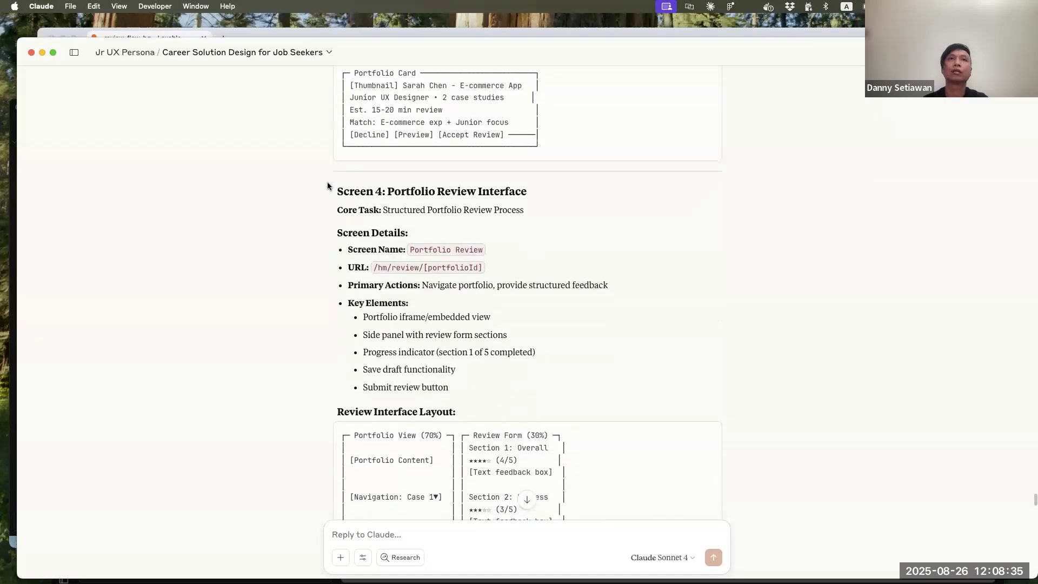
# Read the specification from Screen 4: Portfolio Review Interface to the start of Screen 7 to see which screens cover the review task
pyautogui.moveTo(335, 189); pyautogui.dragTo(550, 251)
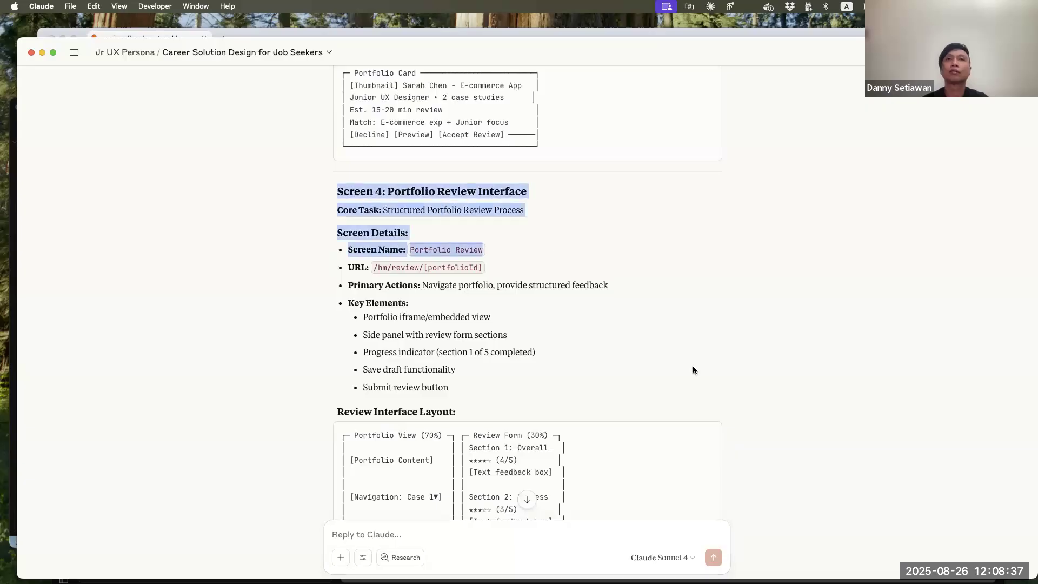
pyautogui.scroll(-3, 694, 370)
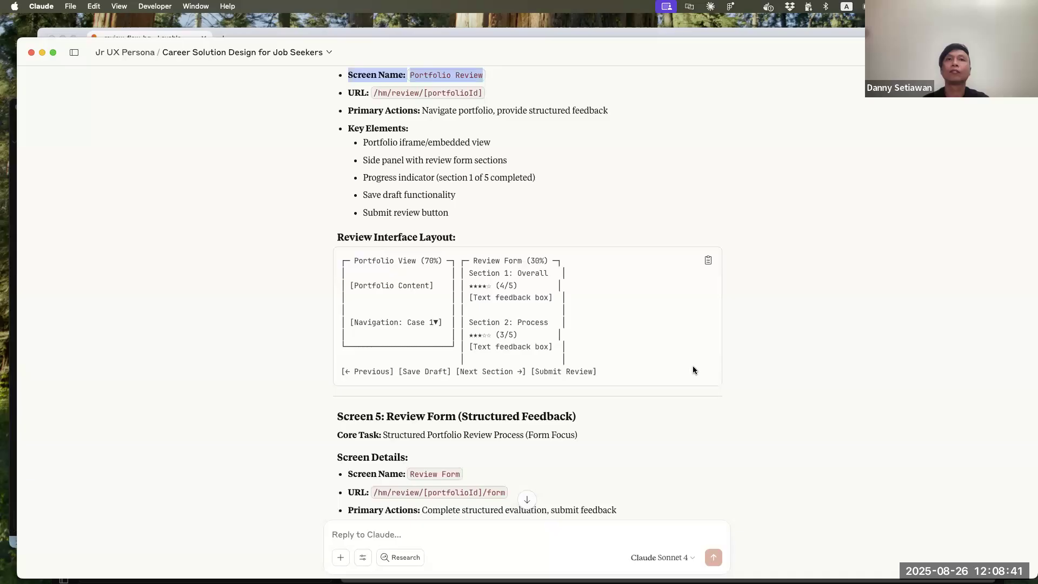
pyautogui.scroll(-4, 694, 370)
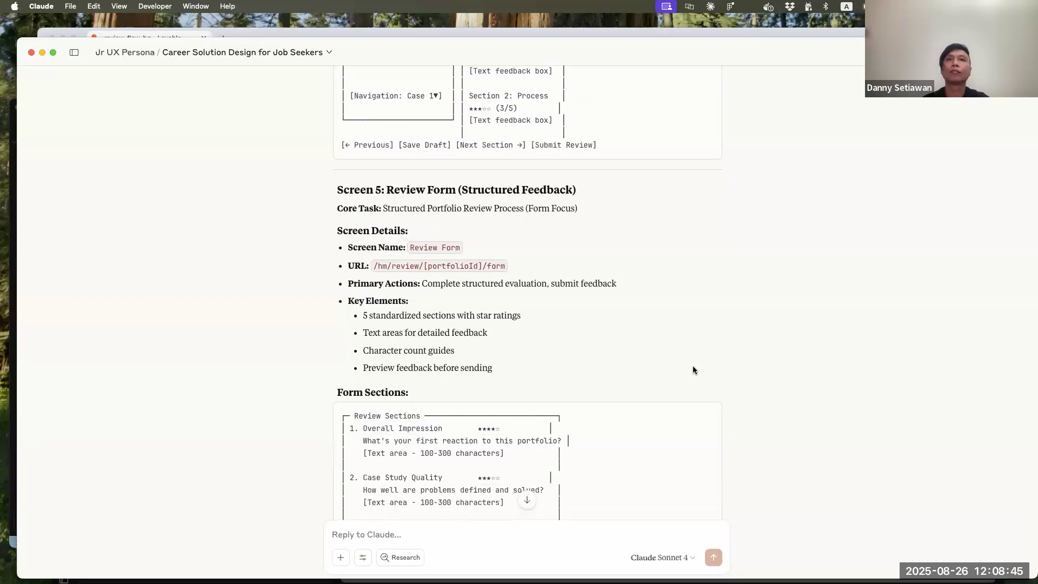
pyautogui.scroll(-5, 693, 370)
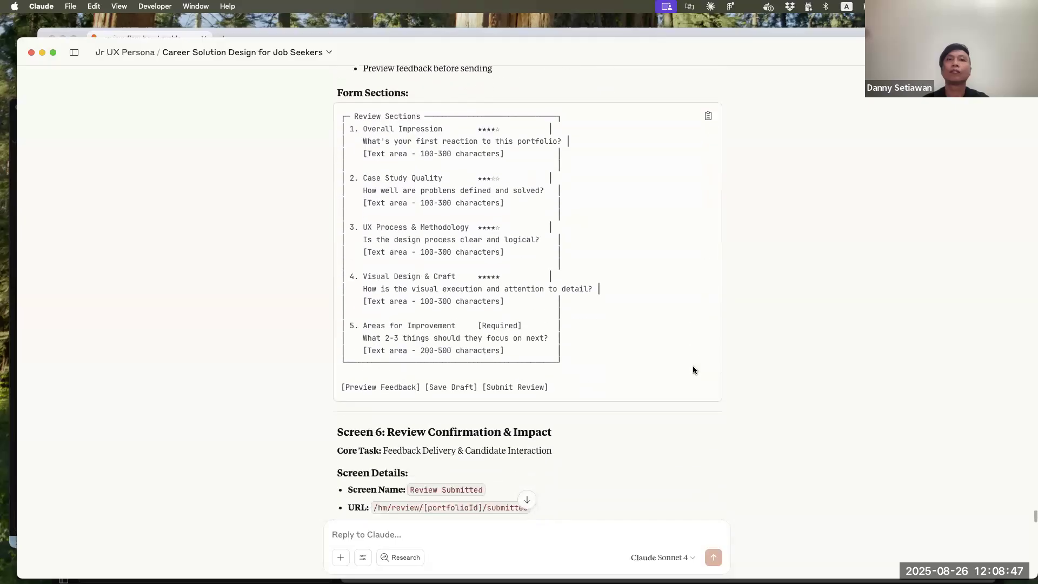
pyautogui.scroll(-3, 693, 370)
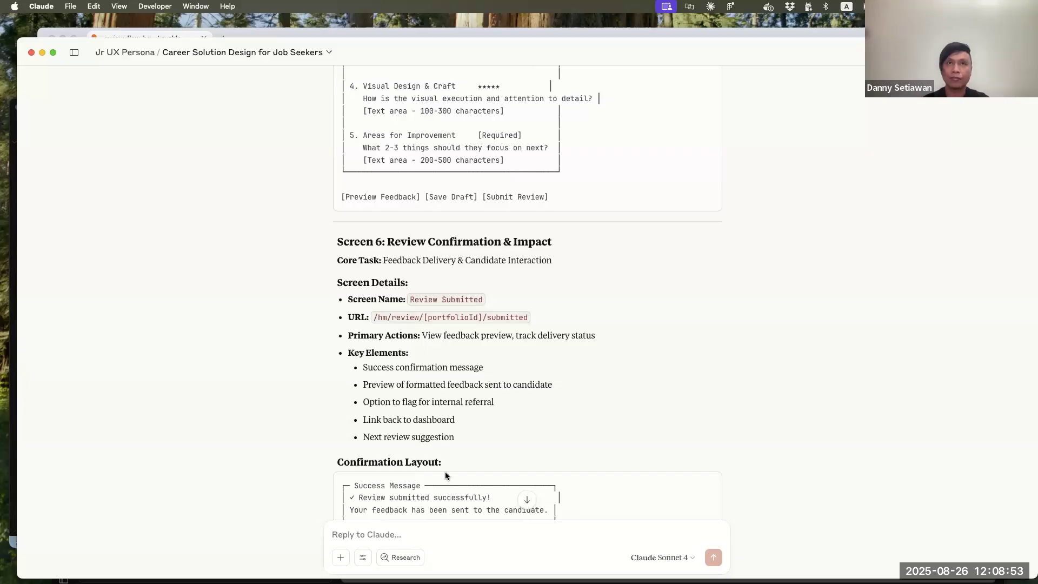
pyautogui.scroll(-2, 491, 452)
pyautogui.scroll(-5, 539, 440)
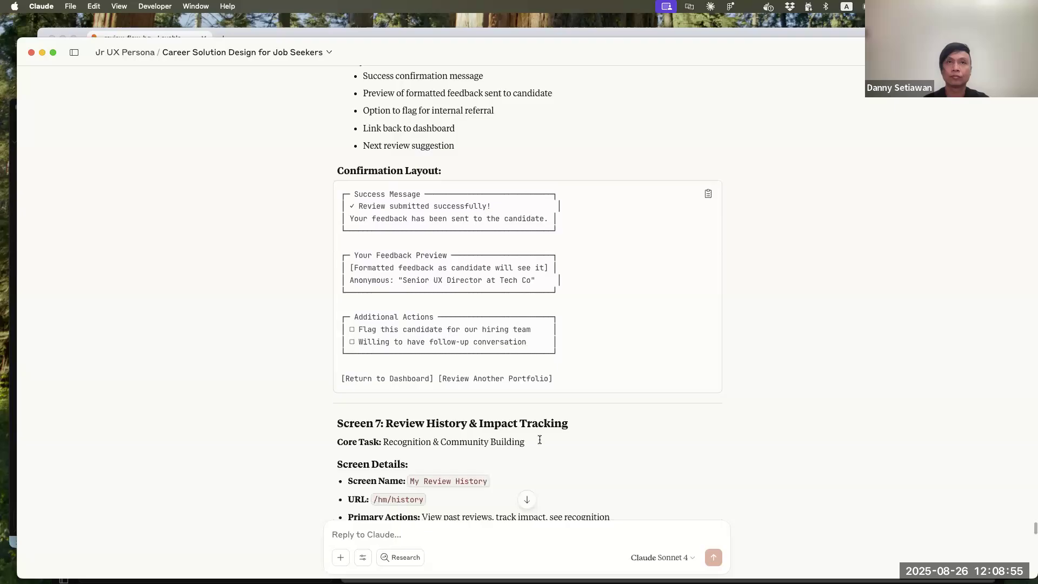
pyautogui.scroll(20, 728, 338)
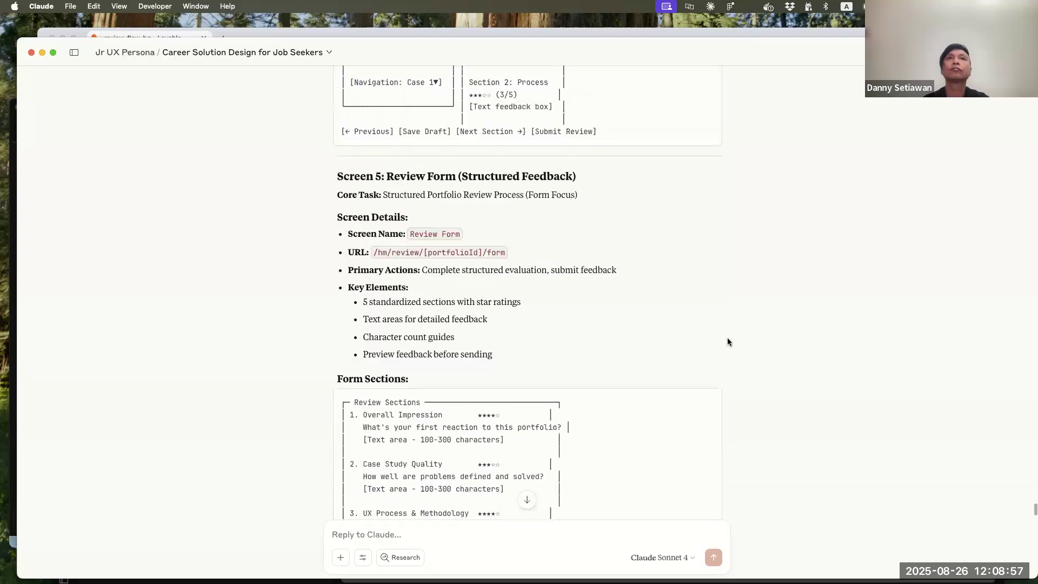
# Copy the specification text from the Screen 4: Portfolio Review Interface heading through the end of Screen 6's Confirmation Layout
pyautogui.click(329, 264)
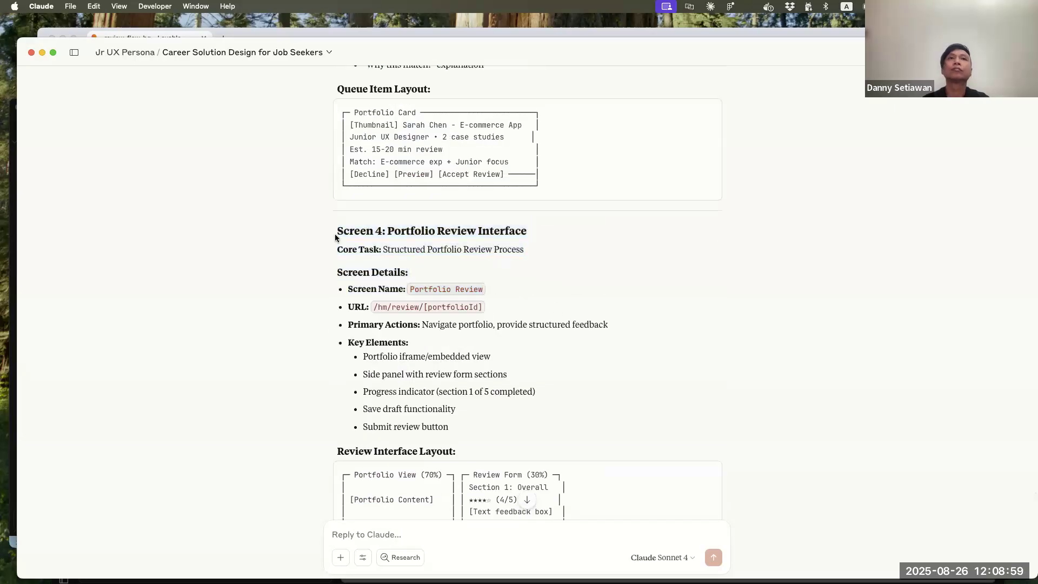
pyautogui.moveTo(334, 233); pyautogui.dragTo(657, 481)
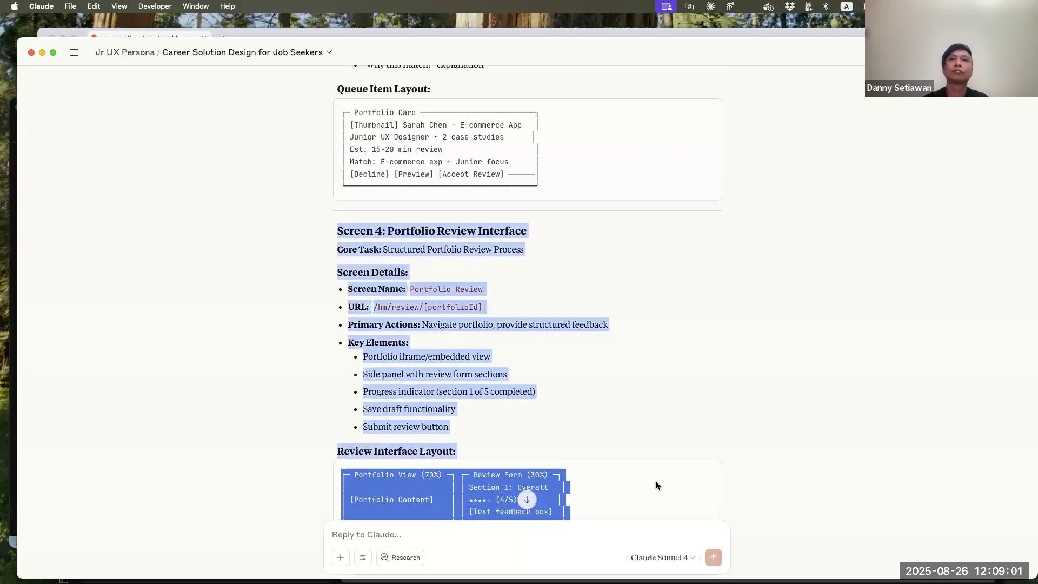
pyautogui.scroll(-10, 657, 480)
pyautogui.scroll(-8, 657, 481)
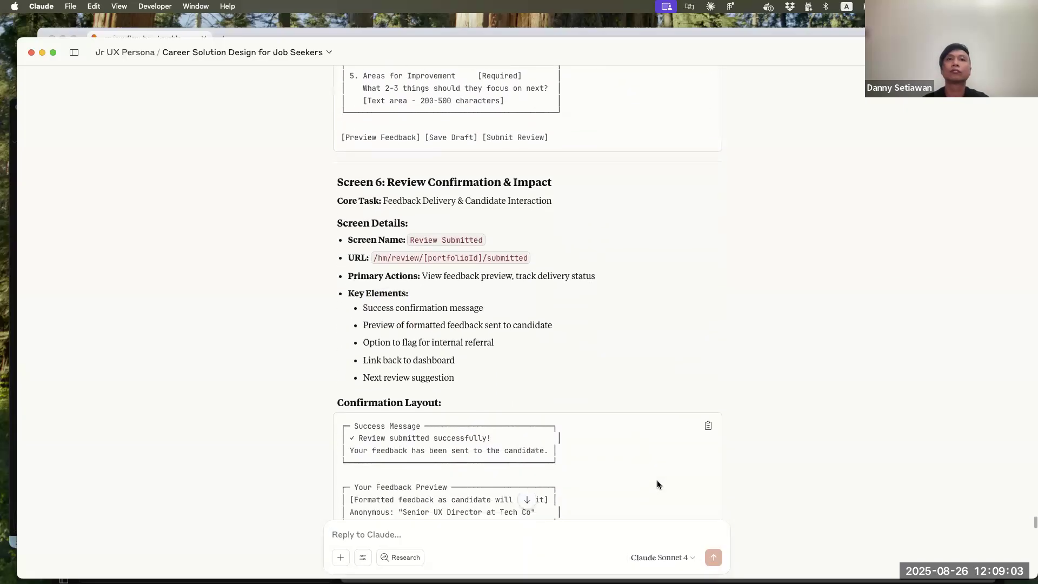
pyautogui.keyDown('shift'); pyautogui.click(744, 344); pyautogui.keyUp('shift')
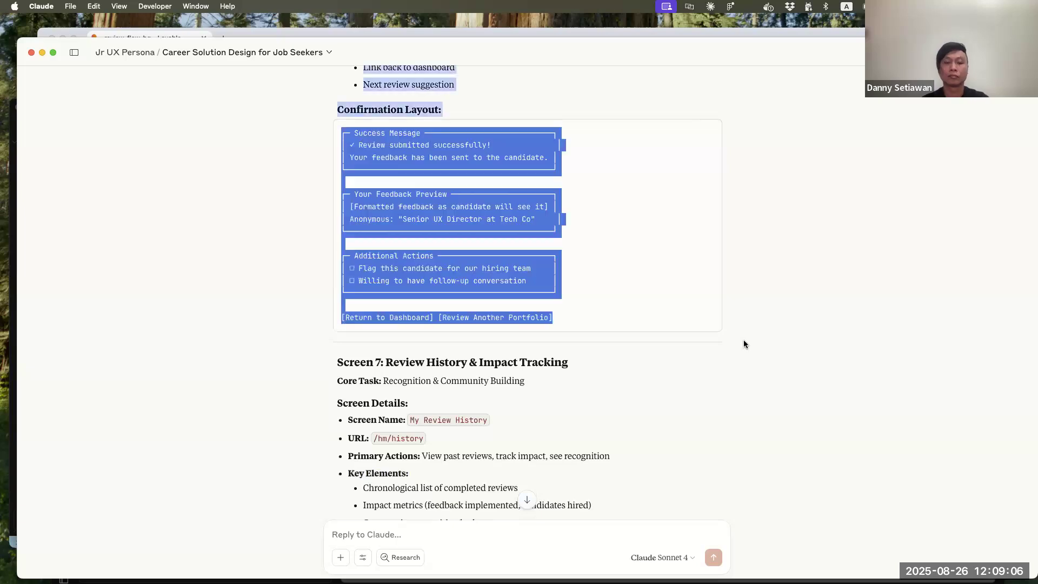
# Switch to Lovable and start the prompt with "add the follow screens as part of the task of reviewing the cndidate's portfolio:"
pyautogui.click(42, 53)
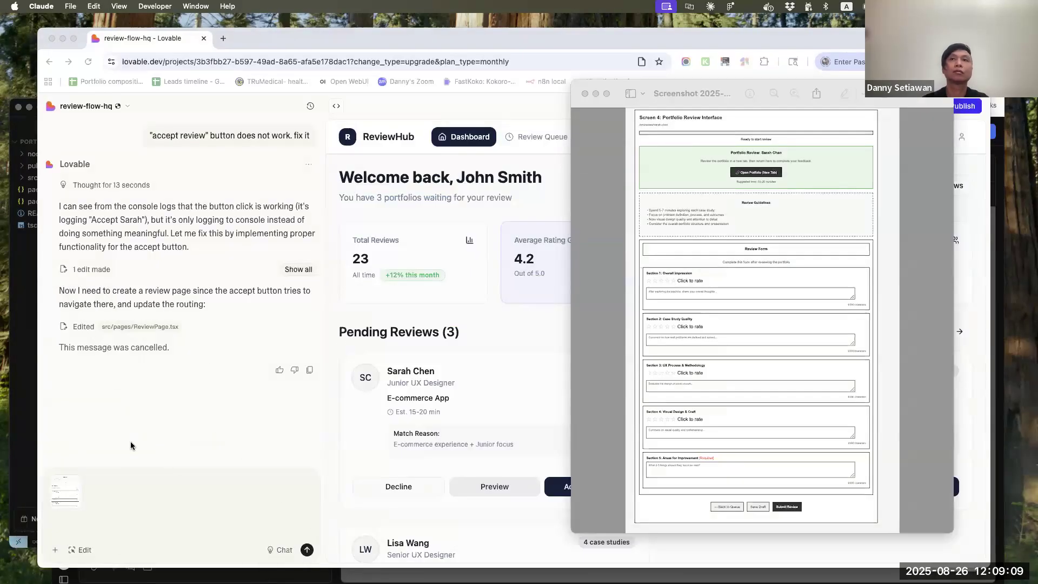
pyautogui.click(177, 489)
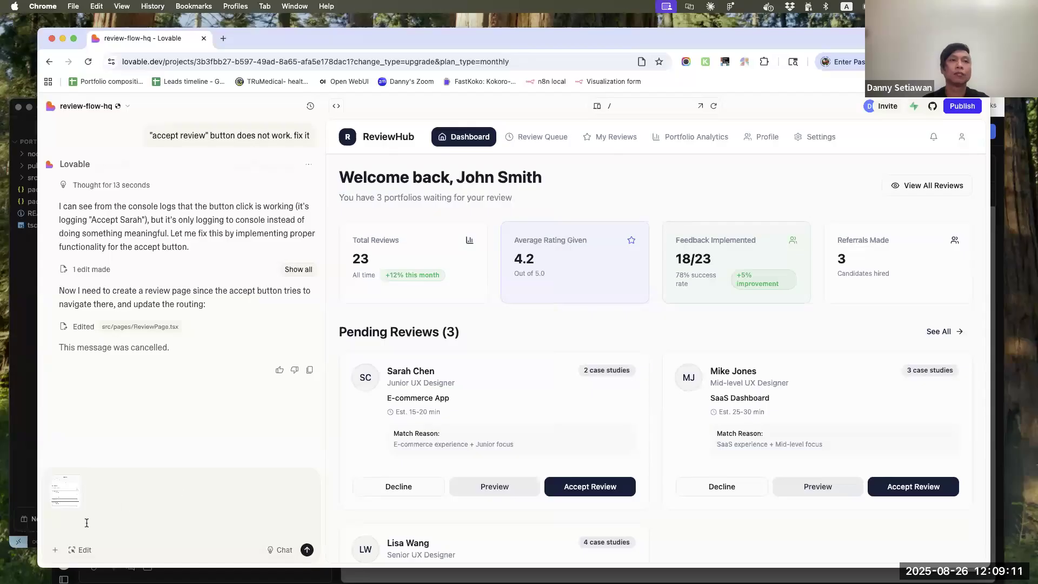
pyautogui.write('add')
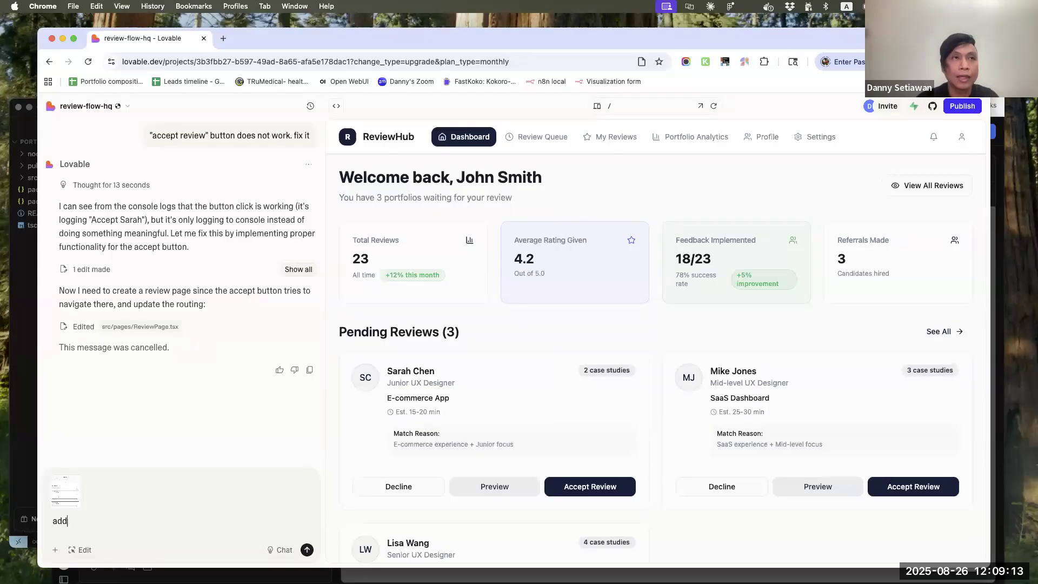
pyautogui.write(' the folo')
pyautogui.write('low screen')
pyautogui.write('s as par')
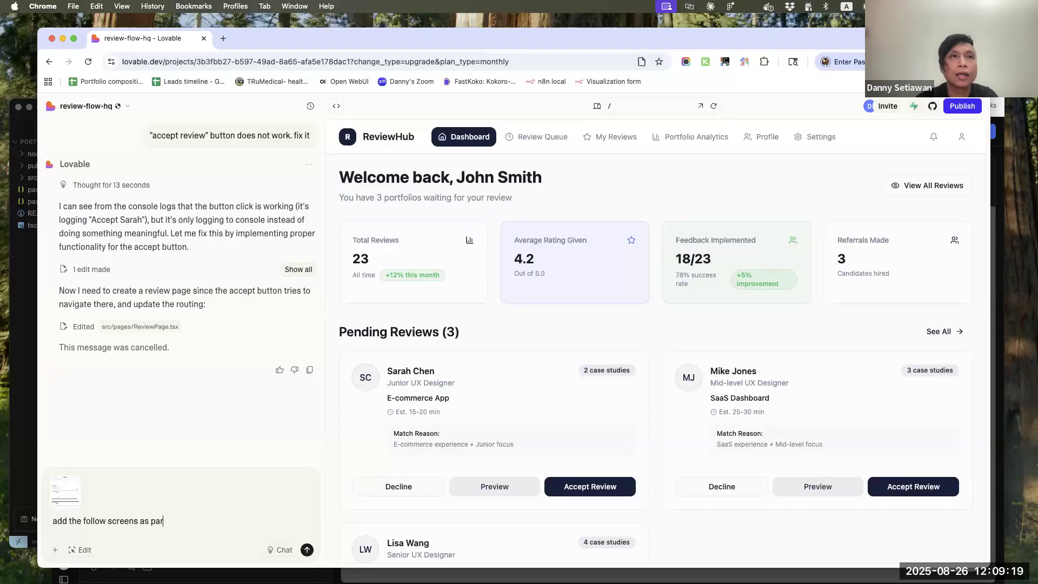
pyautogui.write('t of the ')
pyautogui.write('ta')
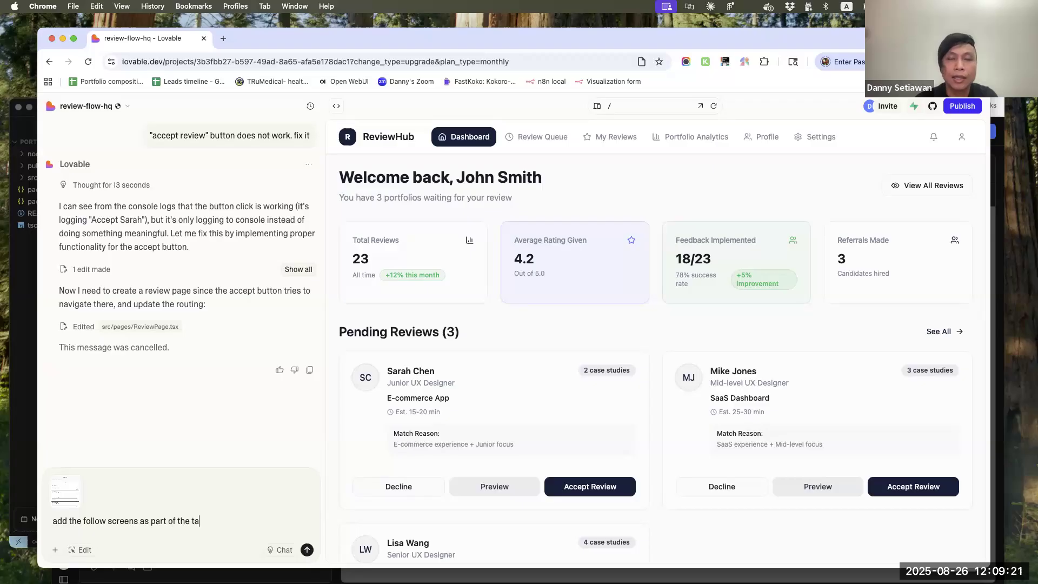
pyautogui.write('sk of reviewing the')
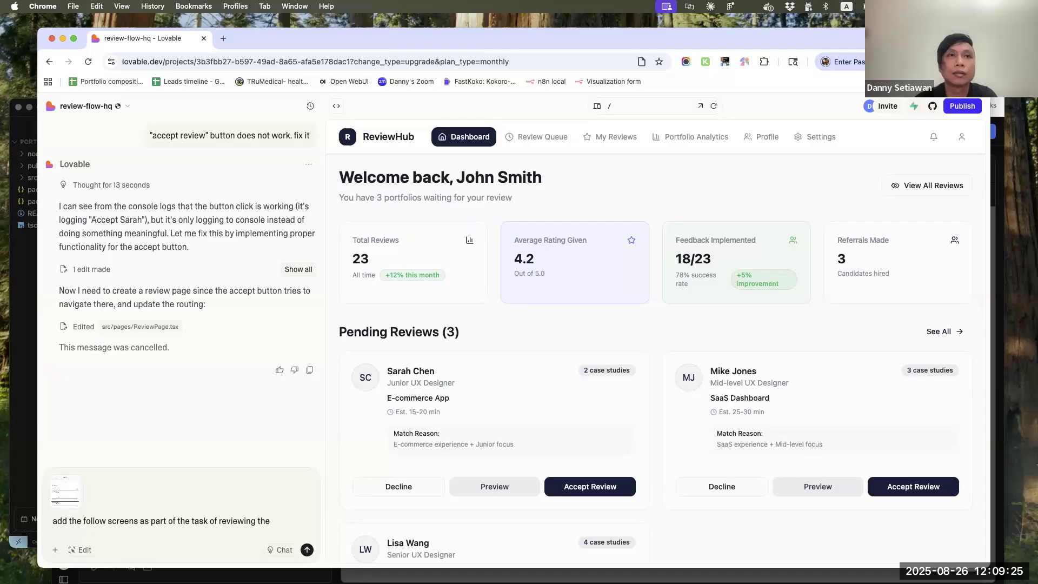
pyautogui.write('c cndid')
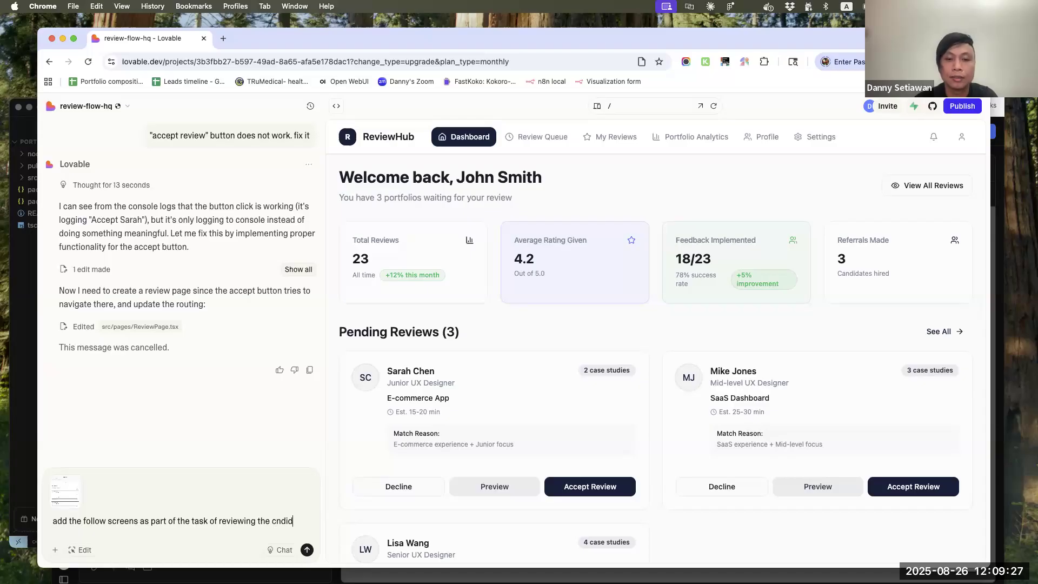
pyautogui.write("ate's port")
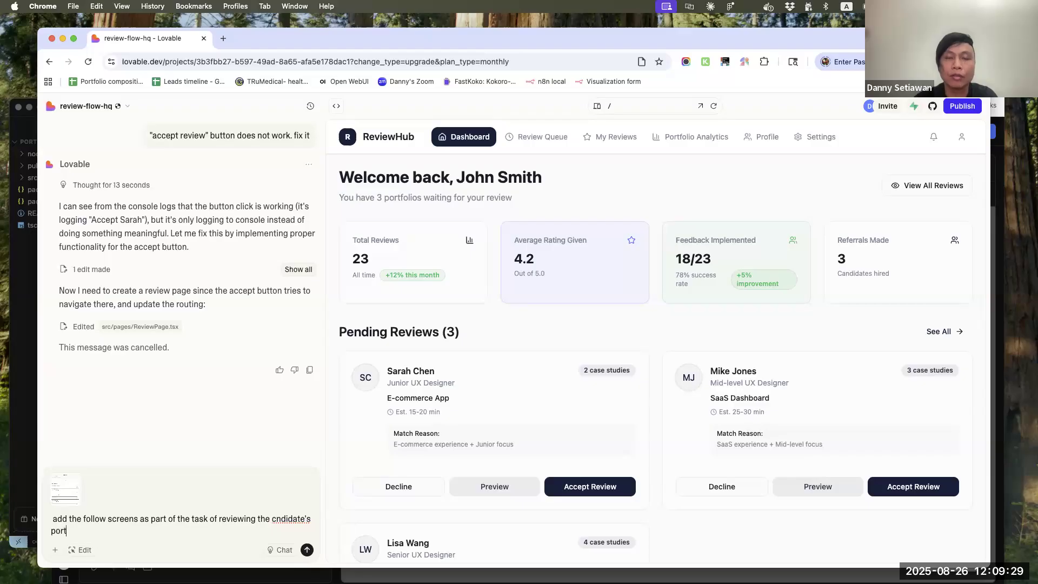
pyautogui.write('folio:')
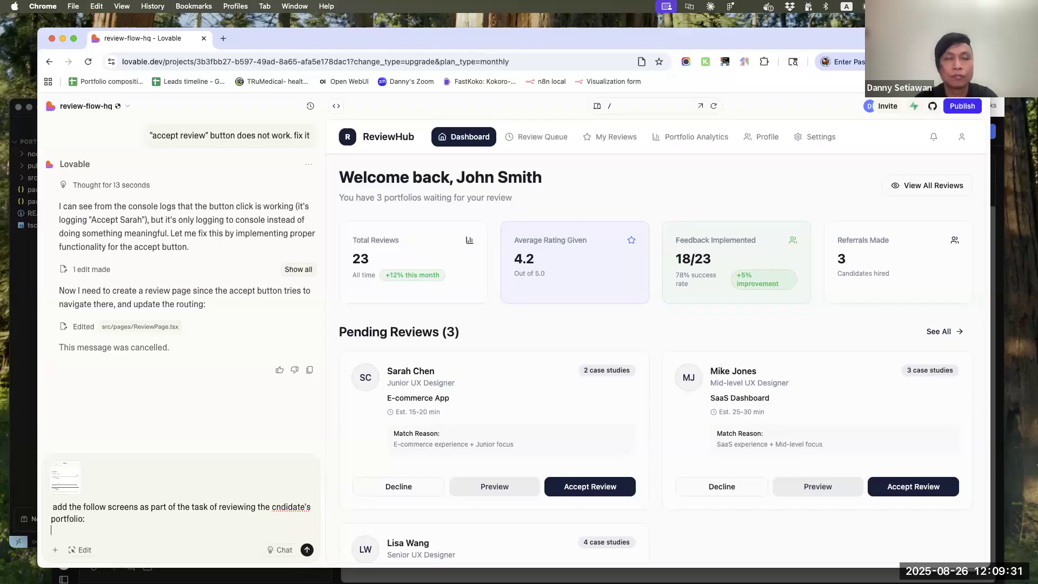
# Paste the copied Screen 4 to Screen 6 specification below the prompt's opening line and end it with a "---" separator
pyautogui.press('super+v')
pyautogui.hotkey('shift', 'Return')
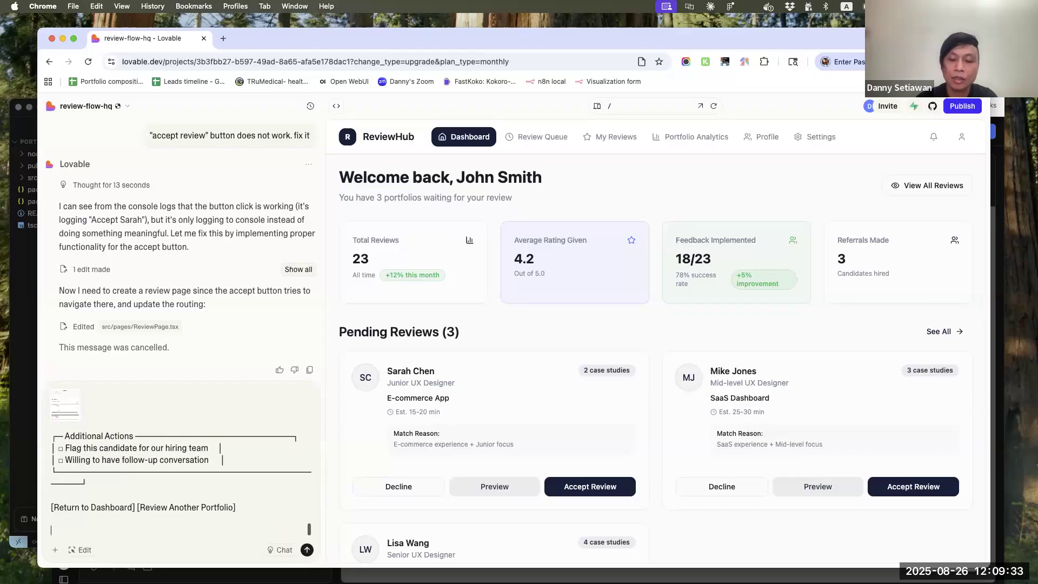
pyautogui.write('---')
pyautogui.hotkey('shift', 'Return')
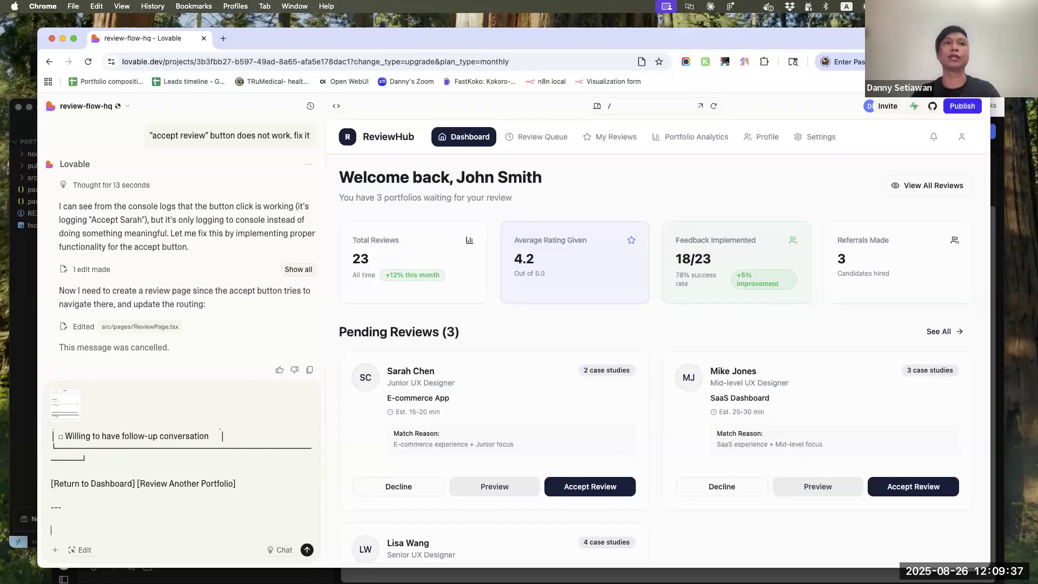
# Add the instruction "instead of an iframe, have the candidate's portfolio open in a separate tab" below the separator
pyautogui.write('instead of na')
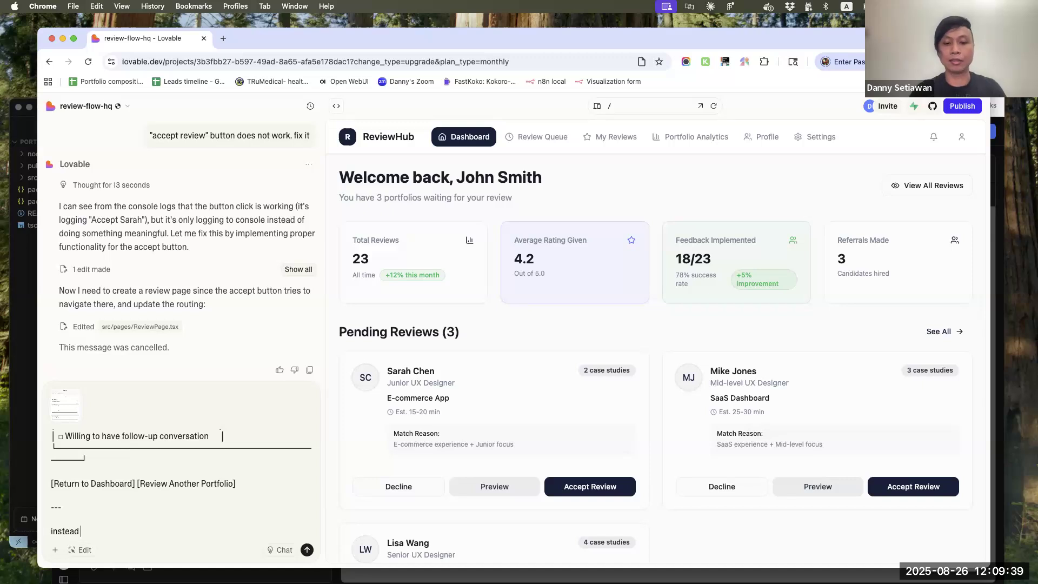
pyautogui.press('BackSpace')
pyautogui.write('an ifram')
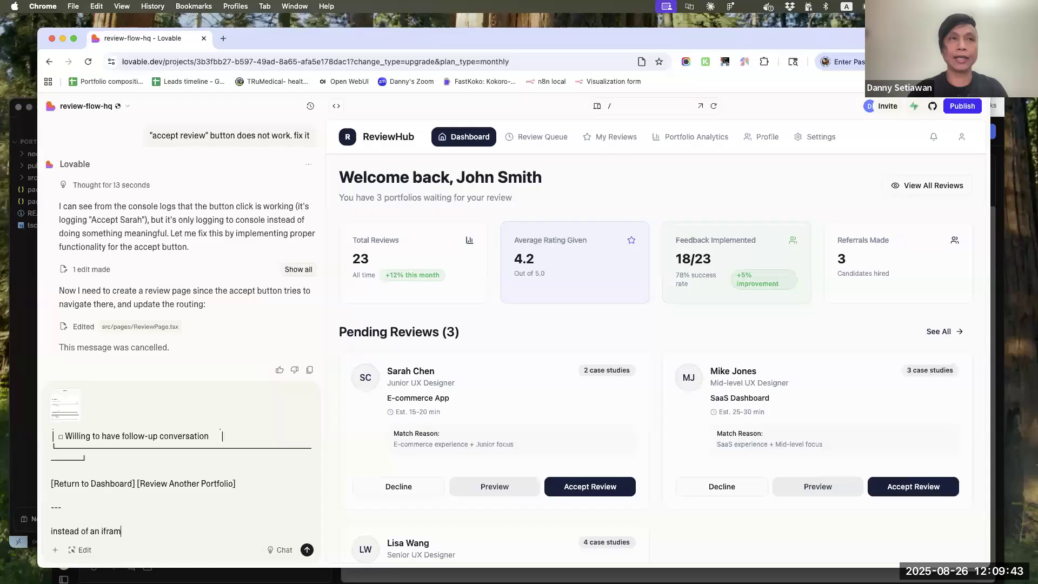
pyautogui.write('e, ha')
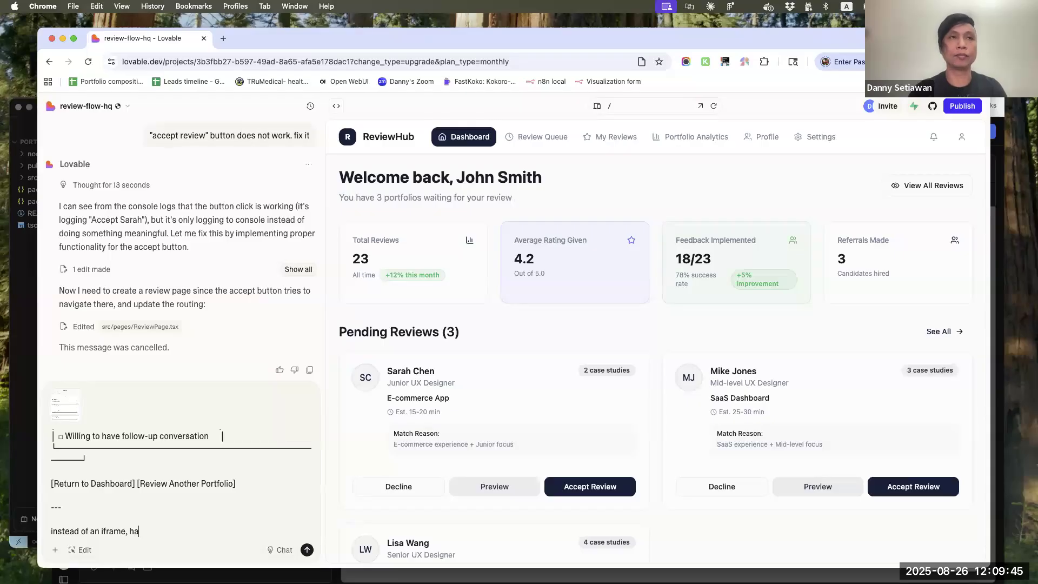
pyautogui.write(" have the candidate's portfolio open in a a")
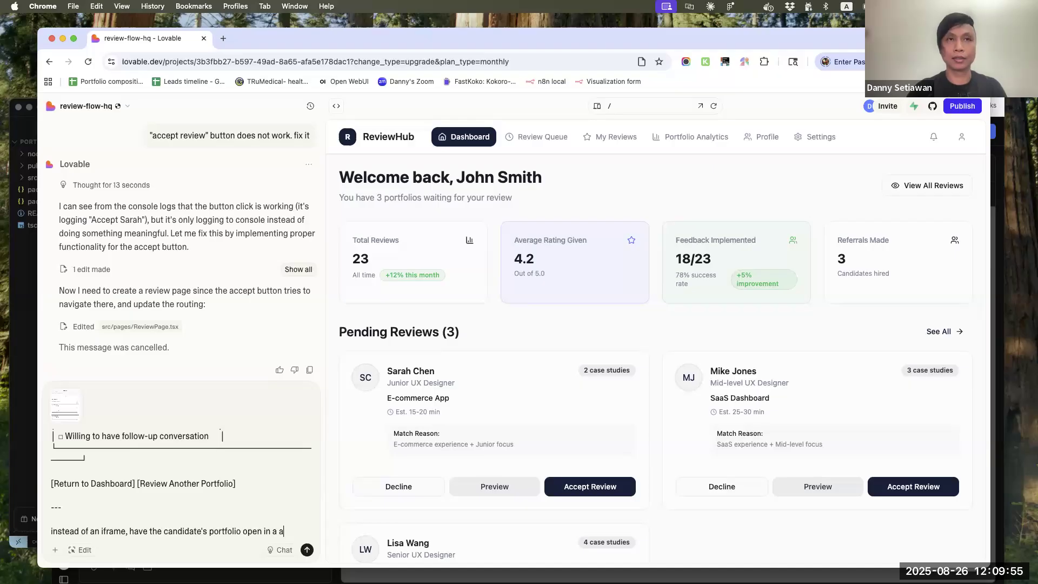
pyautogui.press('BackSpace')
pyautogui.write('separate tab')
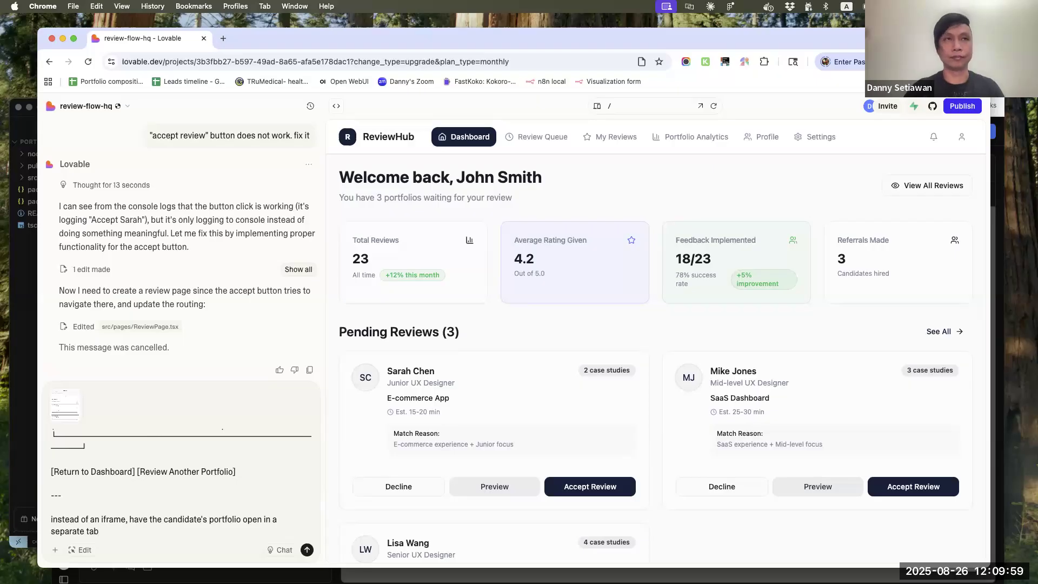
# Add another "---" separator and the line "Include form validation and error messaging in the forms", and send the prompt
pyautogui.hotkey('shift', 'Return')
pyautogui.hotkey('shift', 'Return')
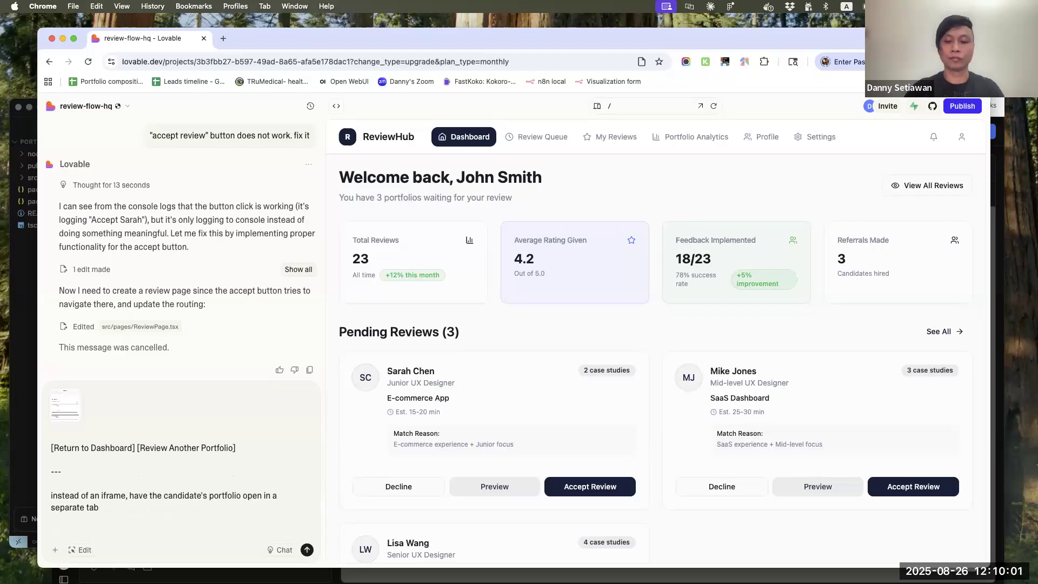
pyautogui.write('---')
pyautogui.hotkey('shift', 'Return')
pyautogui.hotkey('shift', 'Return')
pyautogui.write('In')
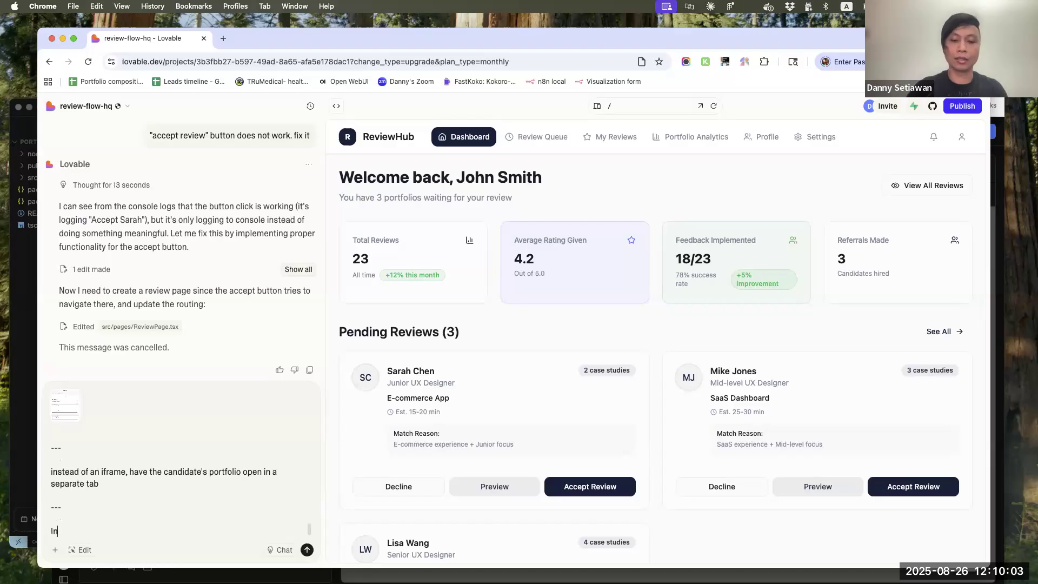
pyautogui.write('clude form valid')
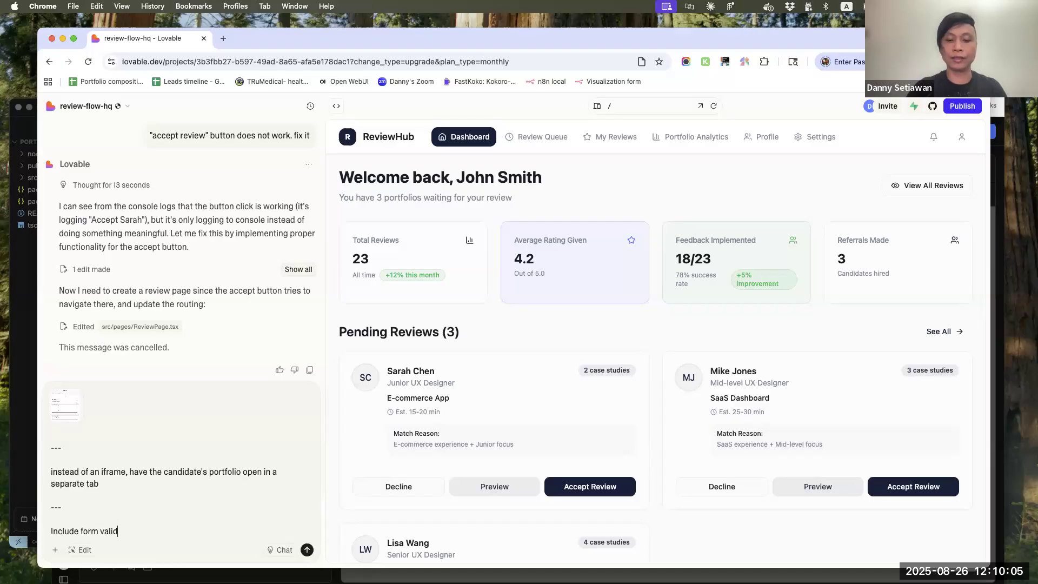
pyautogui.write('ation and error ')
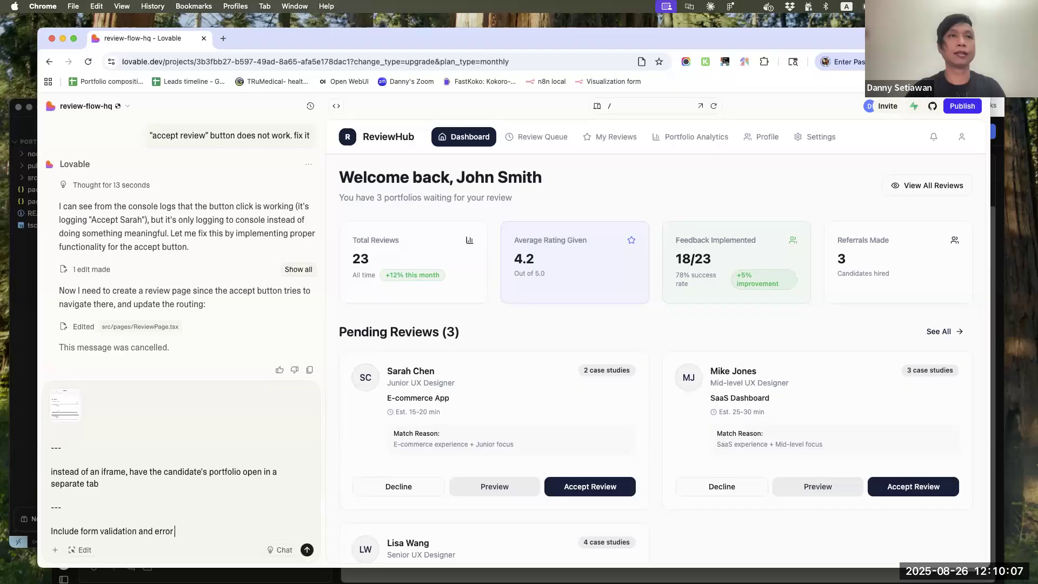
pyautogui.write('messgeing ')
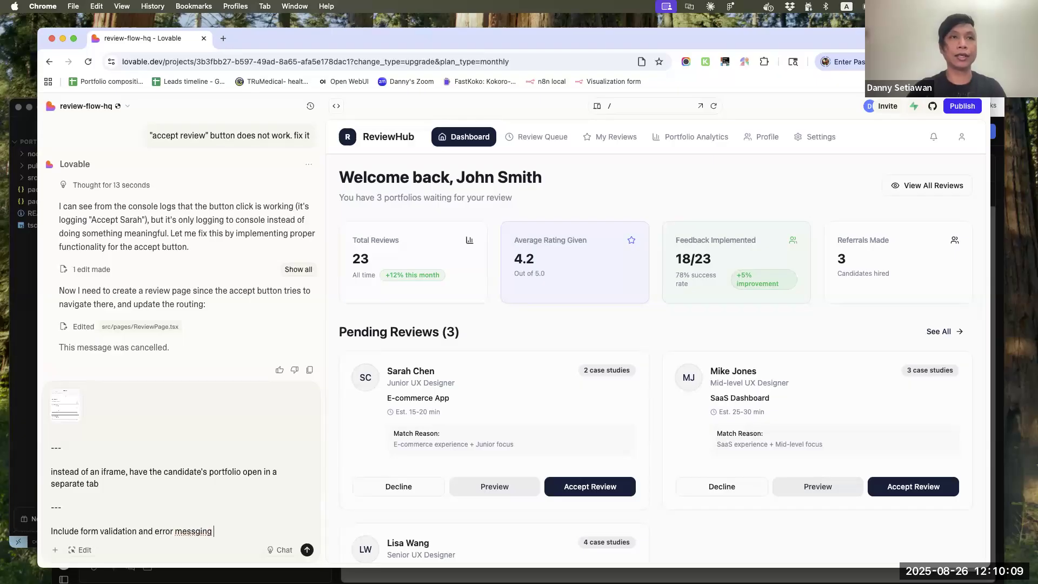
pyautogui.write('in a')
pyautogui.press('super+Right')
pyautogui.write('the form')
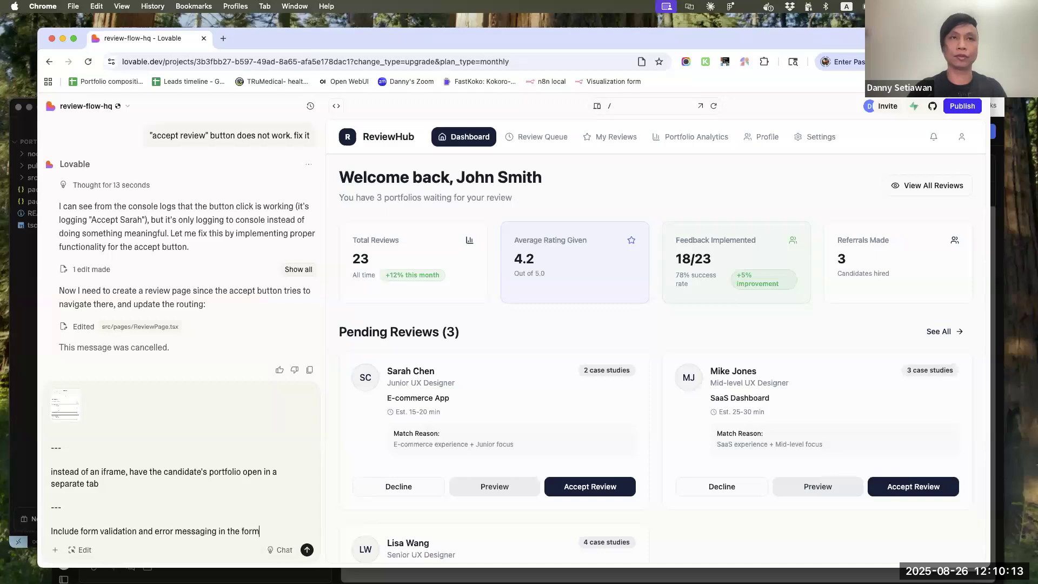
pyautogui.press('Return')
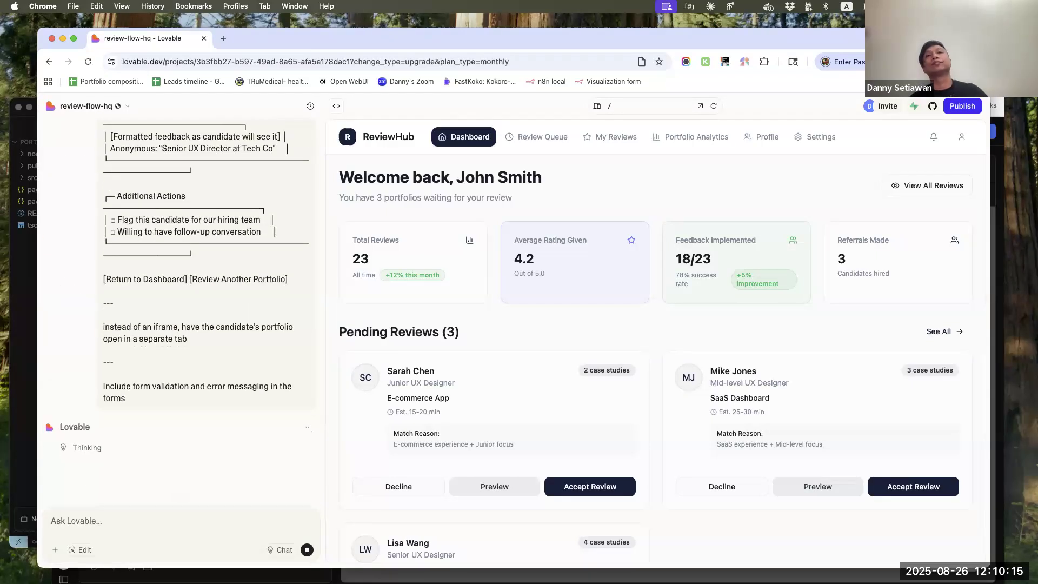
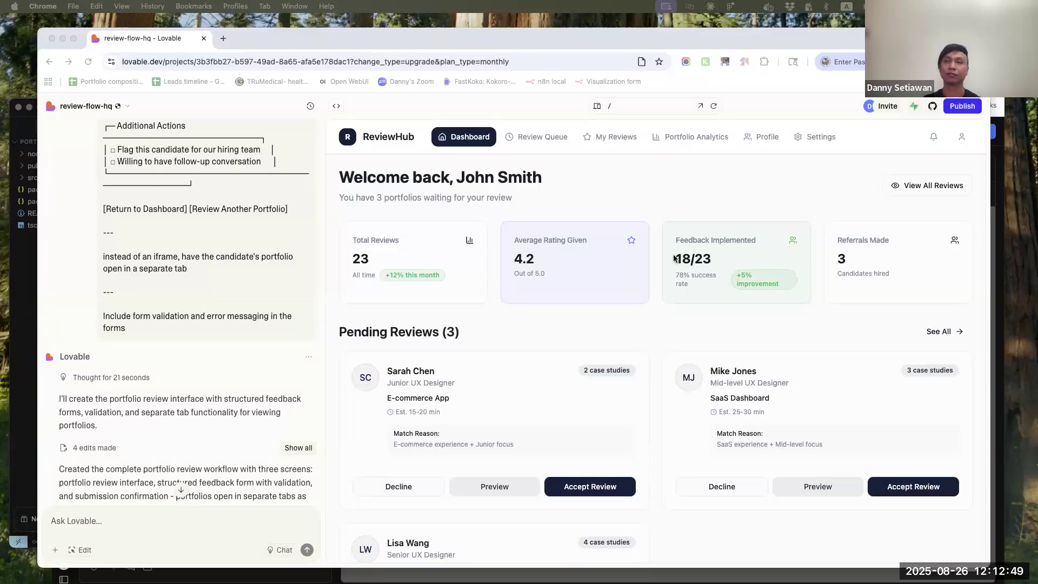
# Try accepting the first pending review from the dashboard, and open the /review/:portfolioId route in the preview
pyautogui.scroll(-4, 690, 418)
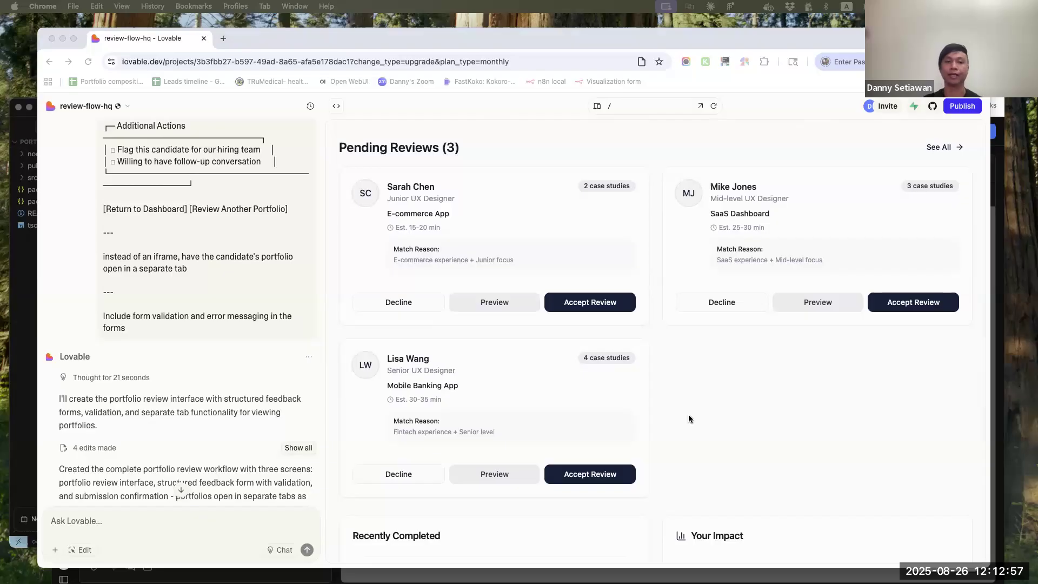
pyautogui.click(612, 300)
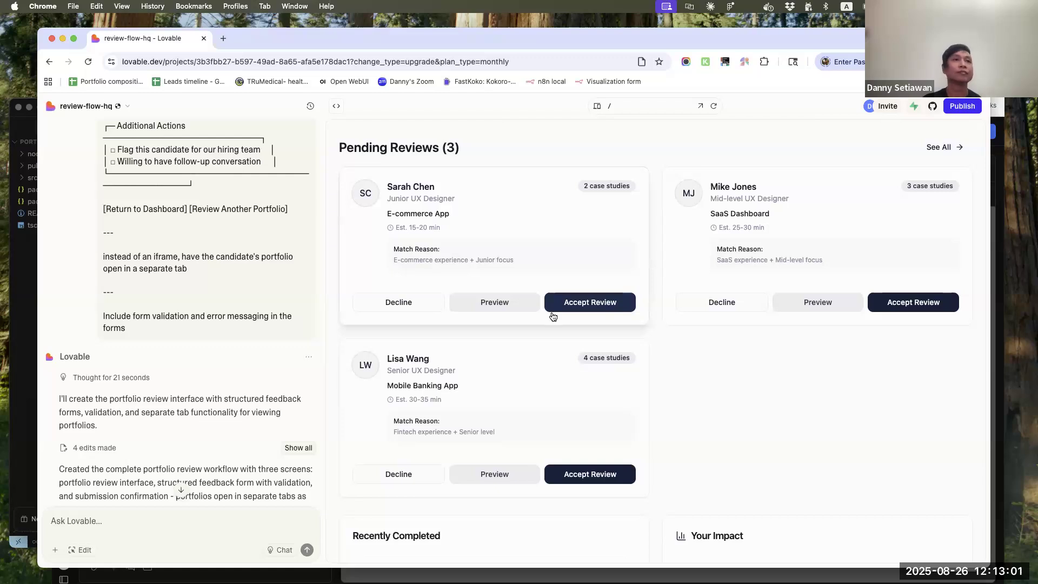
pyautogui.scroll(-3, 160, 409)
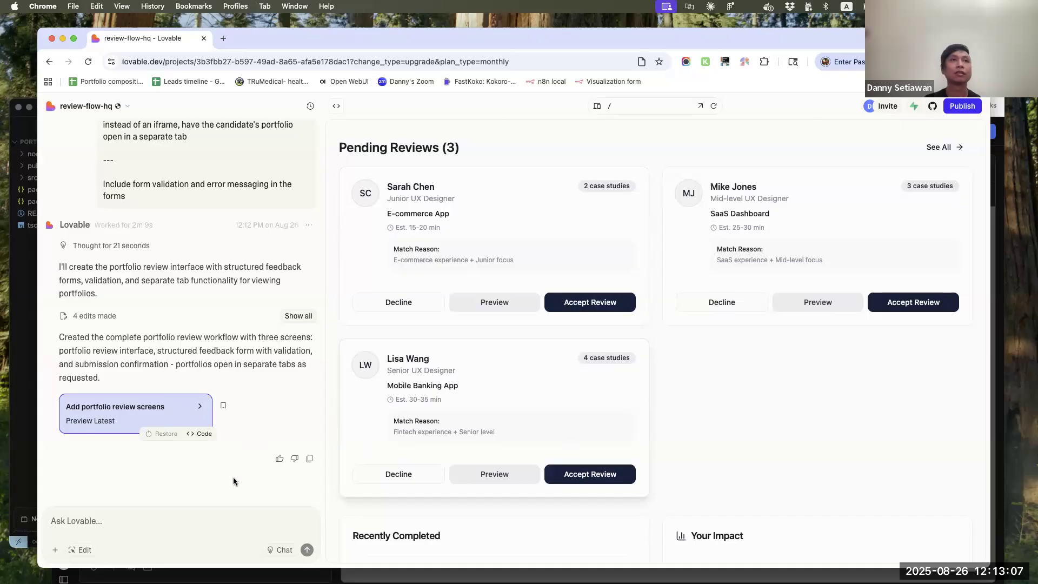
pyautogui.click(609, 105)
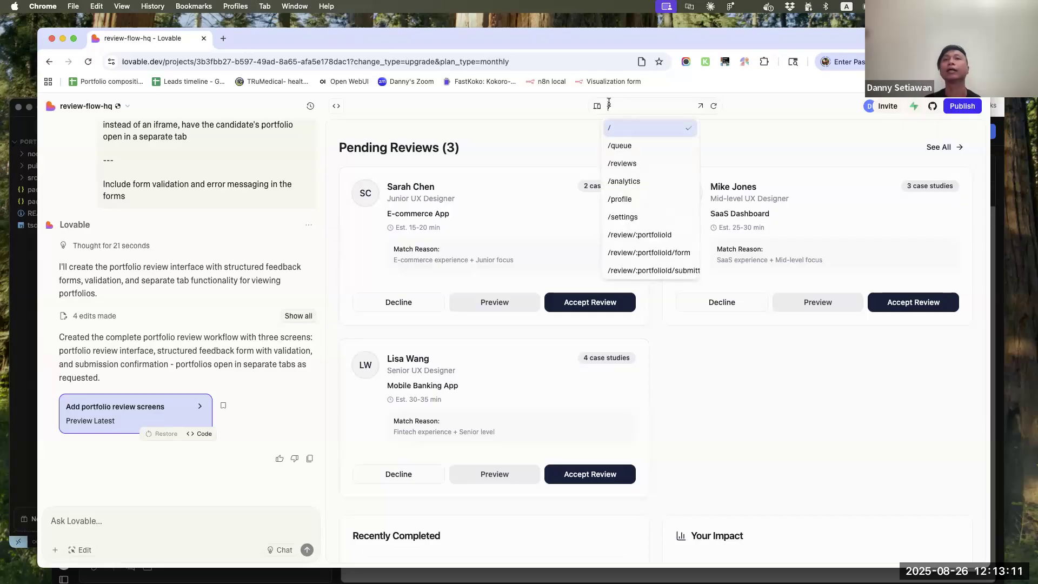
pyautogui.click(650, 236)
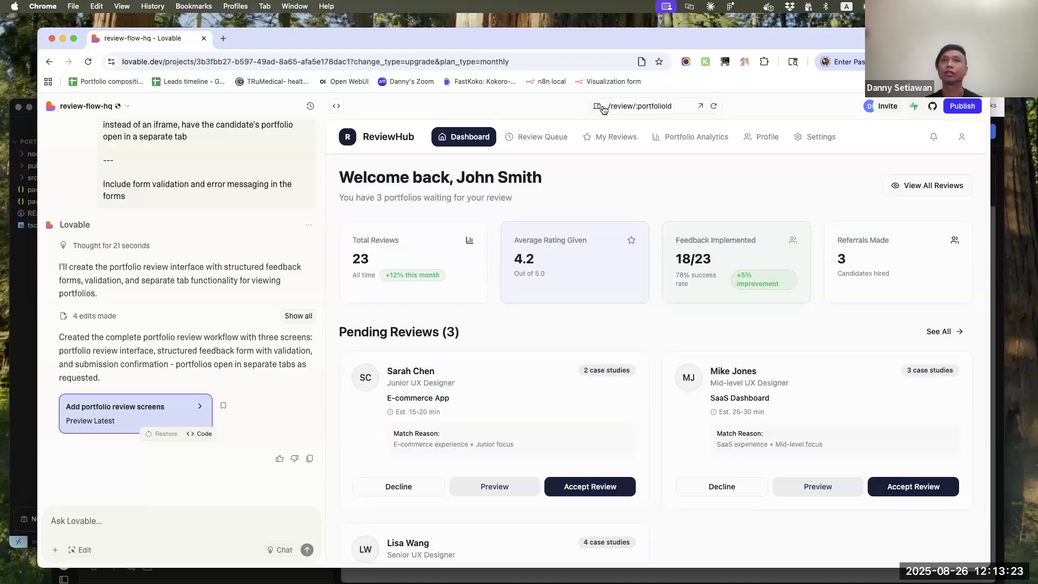
# Open the /review/:portfolioId/form route in the preview and examine the structured review form
pyautogui.click(604, 108)
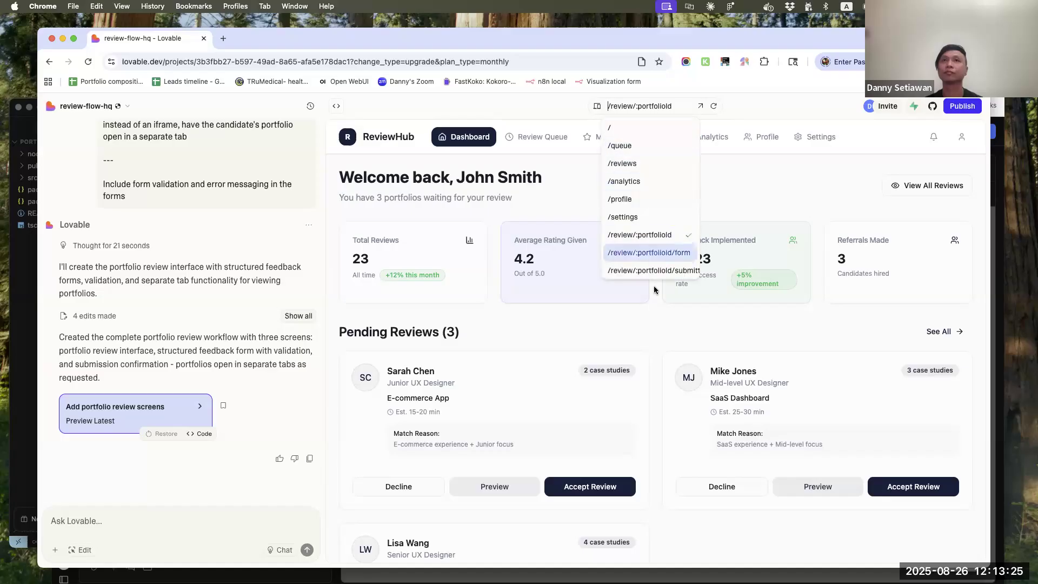
pyautogui.click(660, 253)
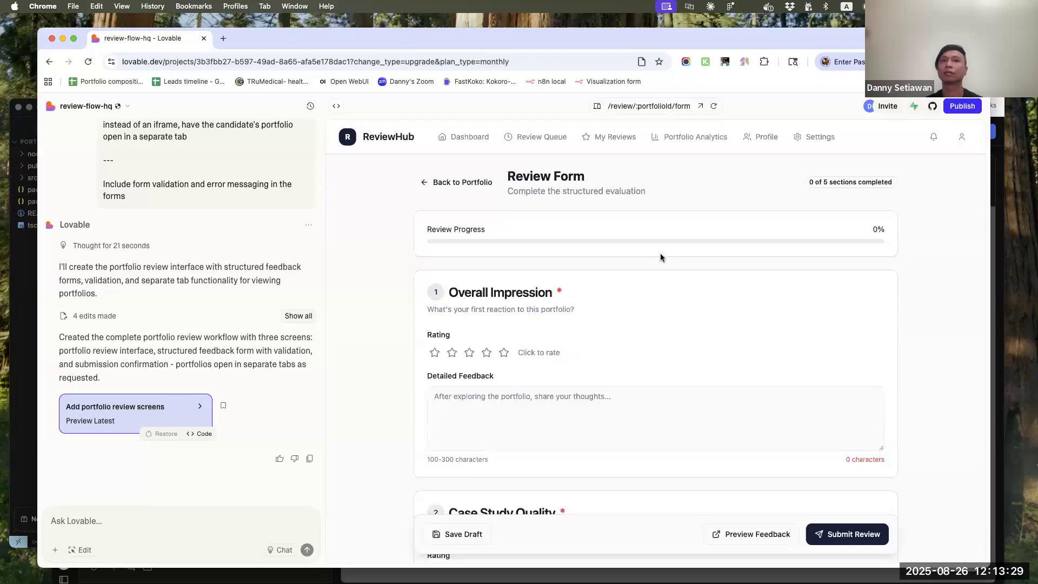
pyautogui.scroll(-15, 660, 254)
pyautogui.scroll(15, 661, 254)
# Check the submitted-review confirmation page in the preview, and go back to the /review/:portfolioId route
pyautogui.click(630, 106)
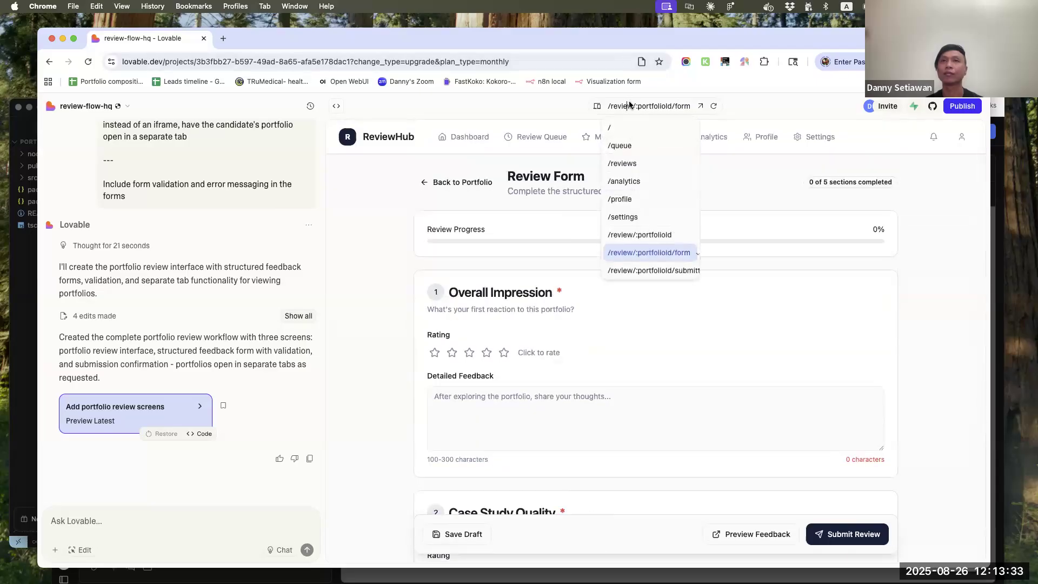
pyautogui.click(647, 272)
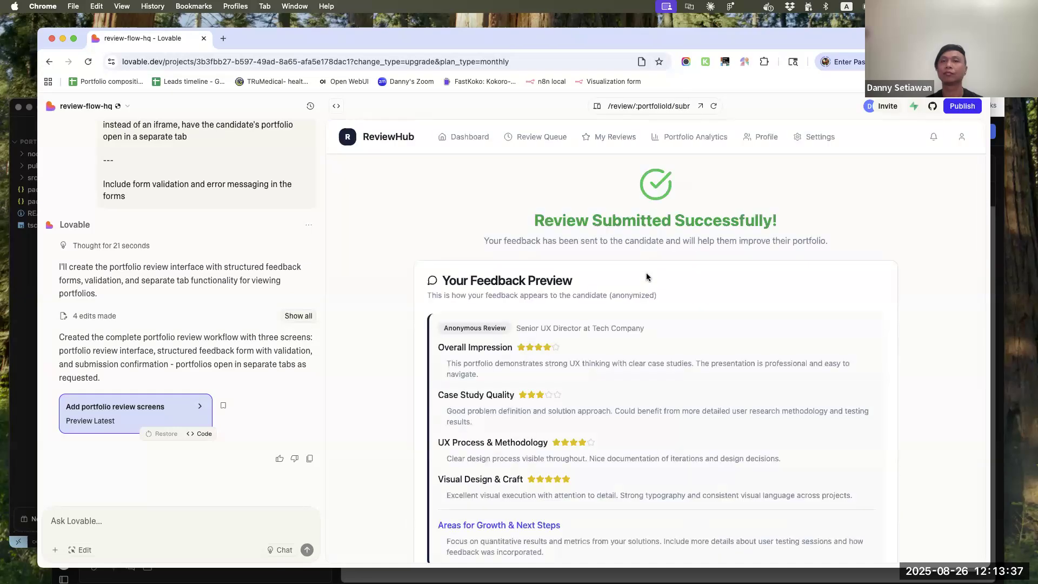
pyautogui.scroll(-10, 647, 273)
pyautogui.scroll(10, 647, 272)
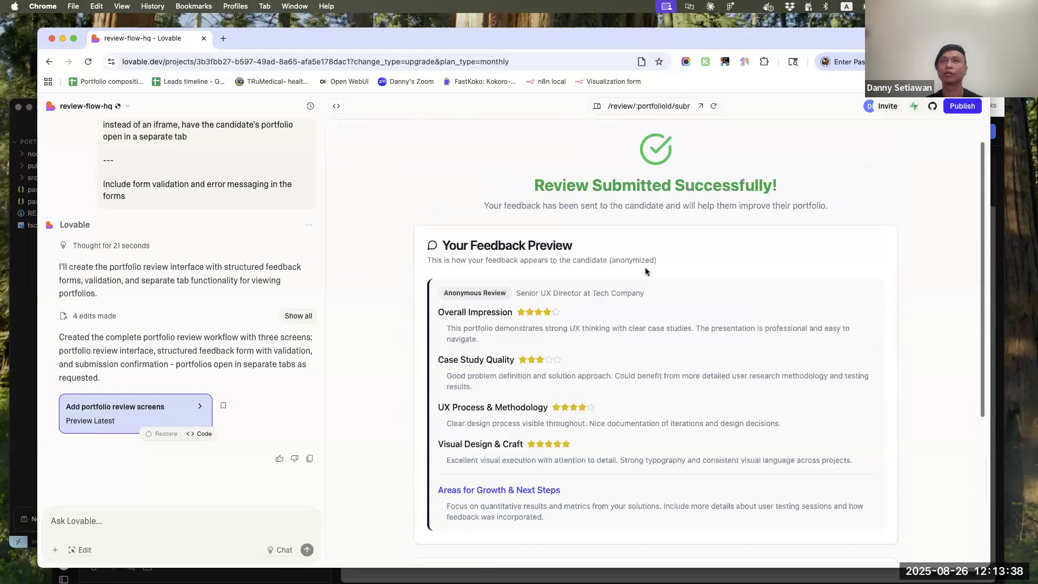
pyautogui.click(615, 106)
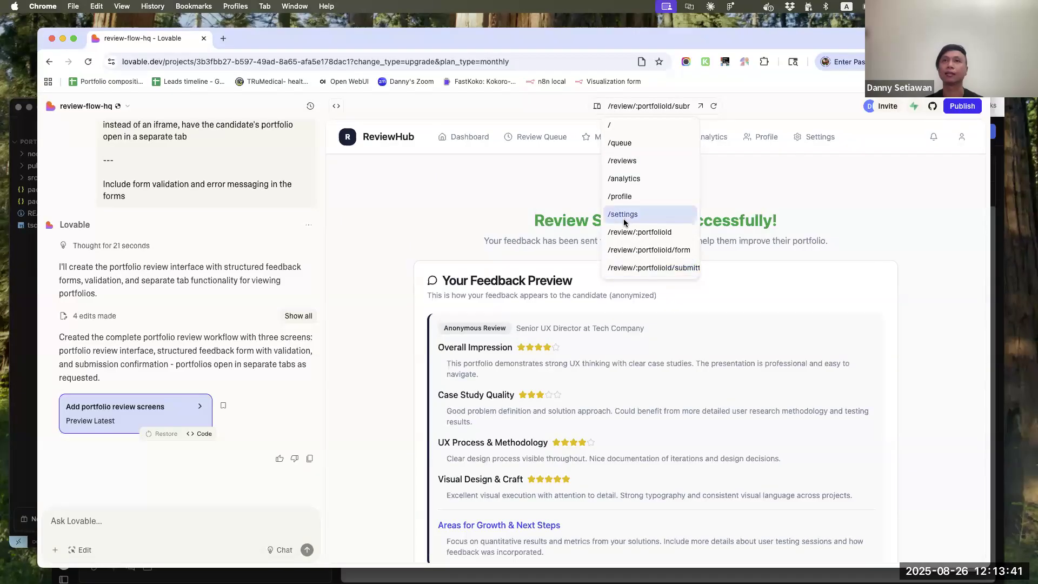
pyautogui.click(621, 232)
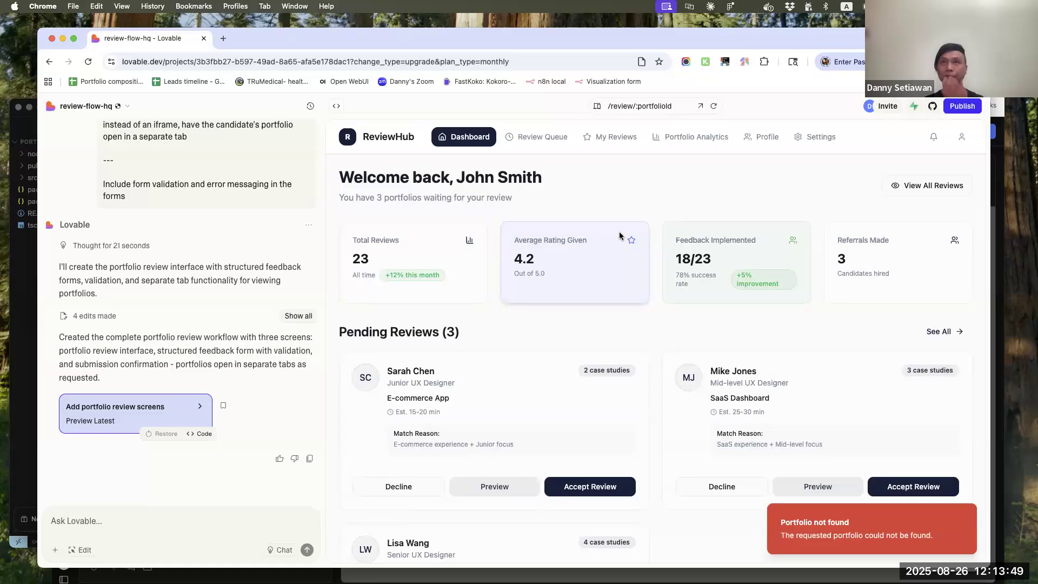
# Send Lovable the message "the portfolio review page is broken and not connected from the dashboard (card under "poending reviews")"
pyautogui.click(123, 517)
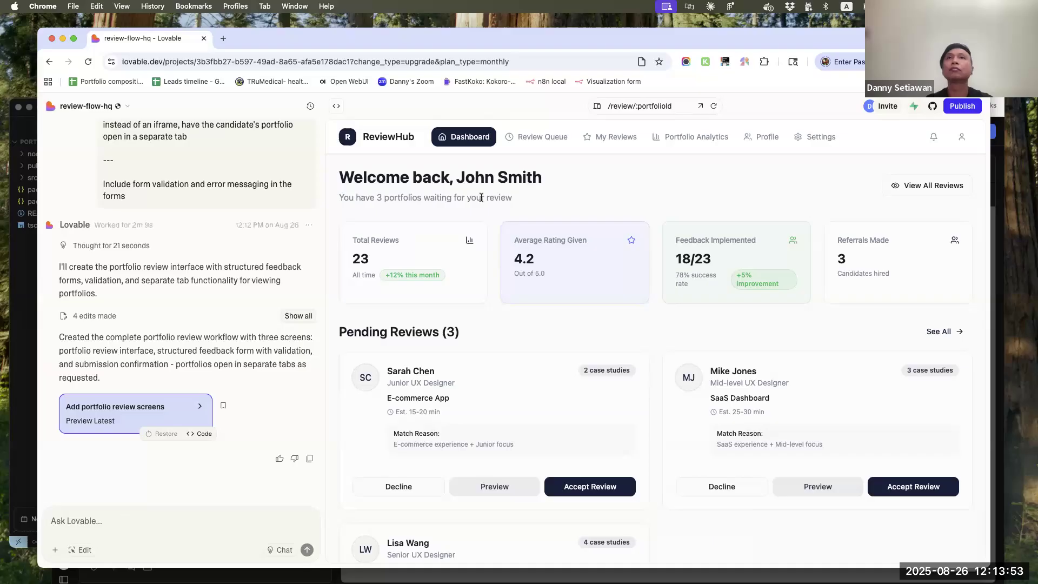
pyautogui.write('the pro')
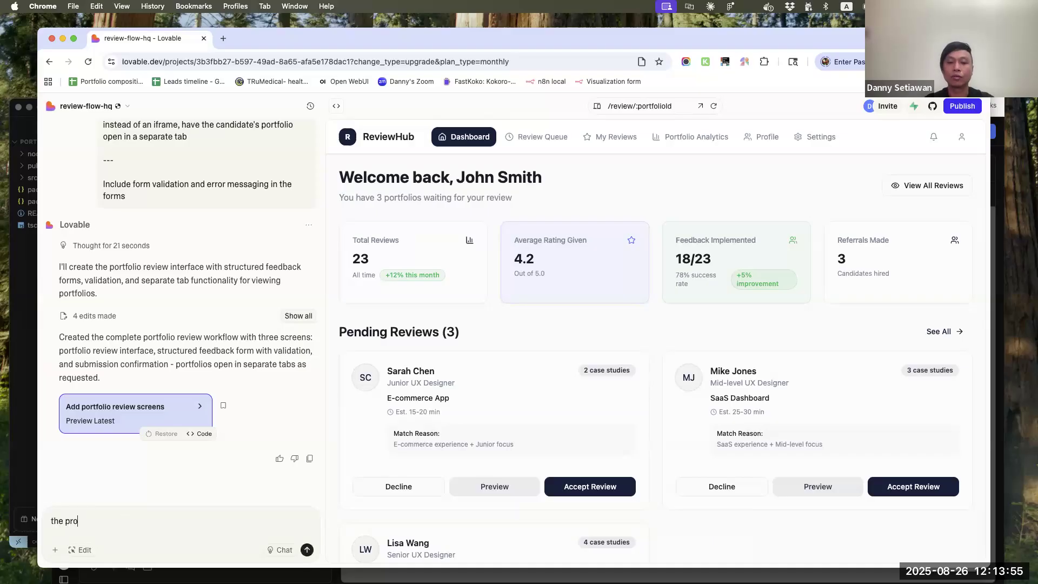
pyautogui.write('tf')
pyautogui.press('BackSpace')
pyautogui.press('BackSpace')
pyautogui.press('BackSpace')
pyautogui.press('BackSpace')
pyautogui.write('ortfolioid')
pyautogui.press('BackSpace')
pyautogui.press('BackSpace')
pyautogui.write('ID')
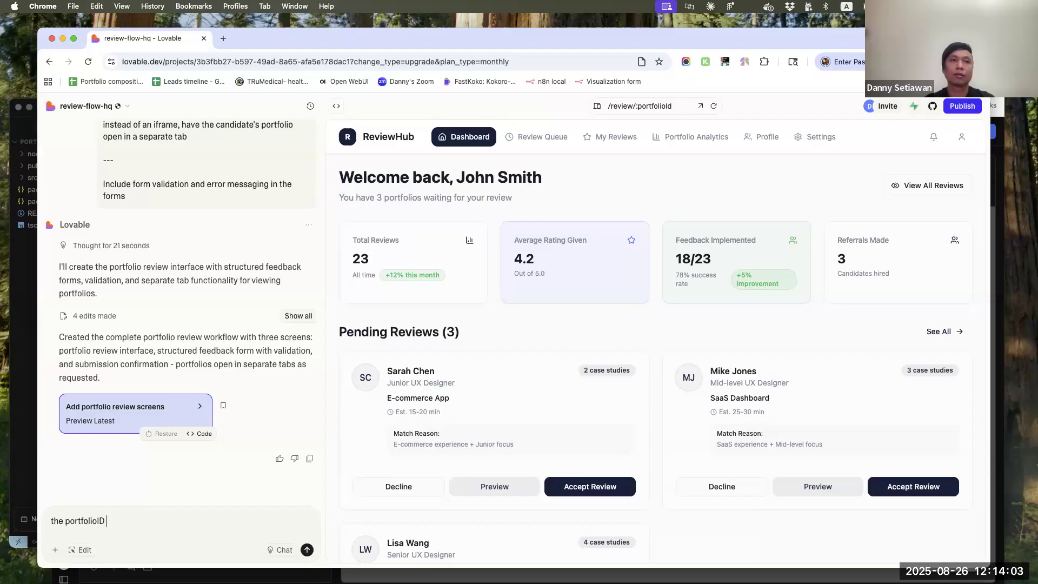
pyautogui.press('BackSpace')
pyautogui.write('re')
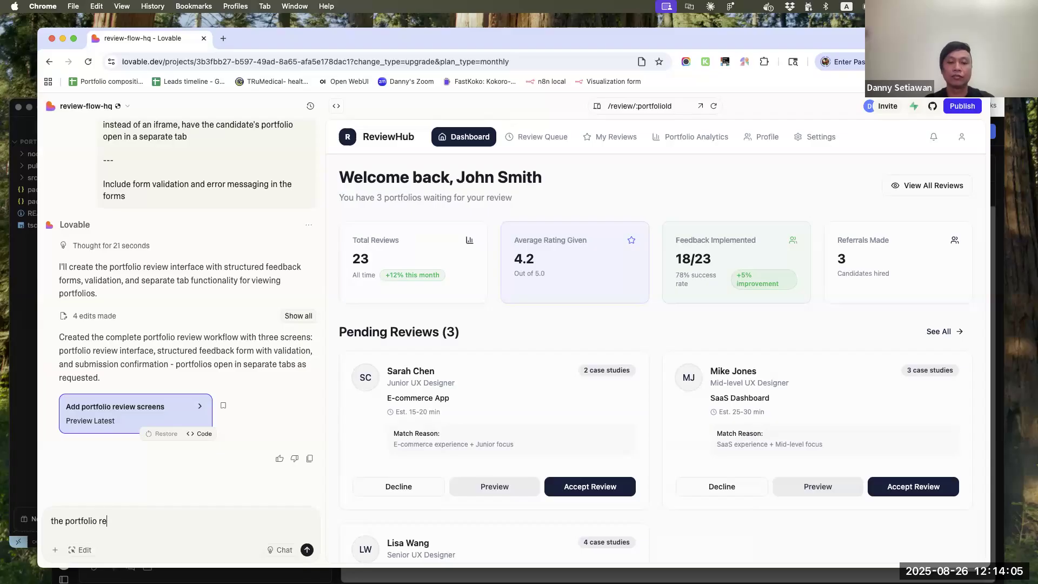
pyautogui.write('view page is broken and not connected ')
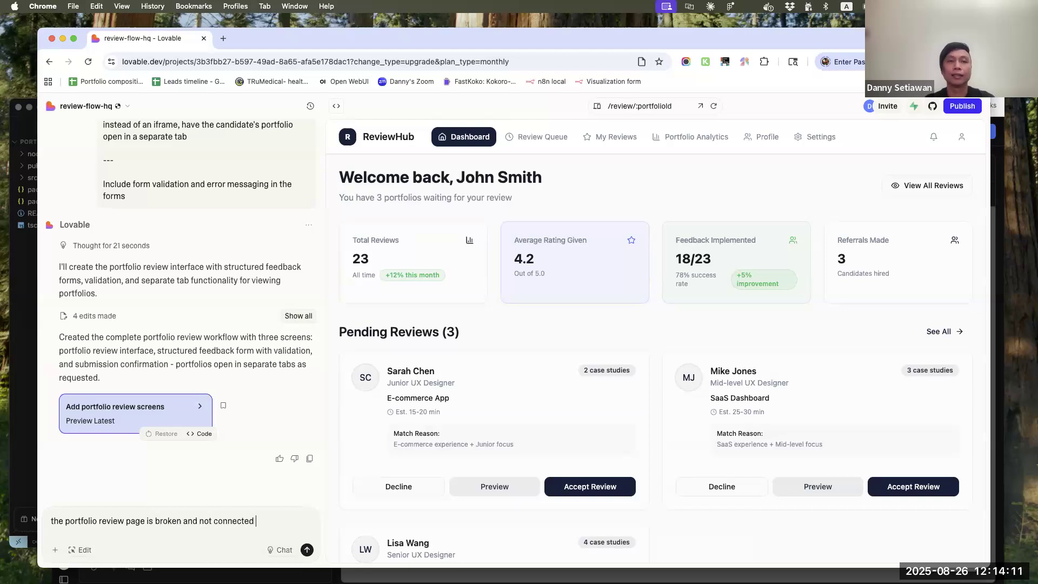
pyautogui.write('from the dashboard (')
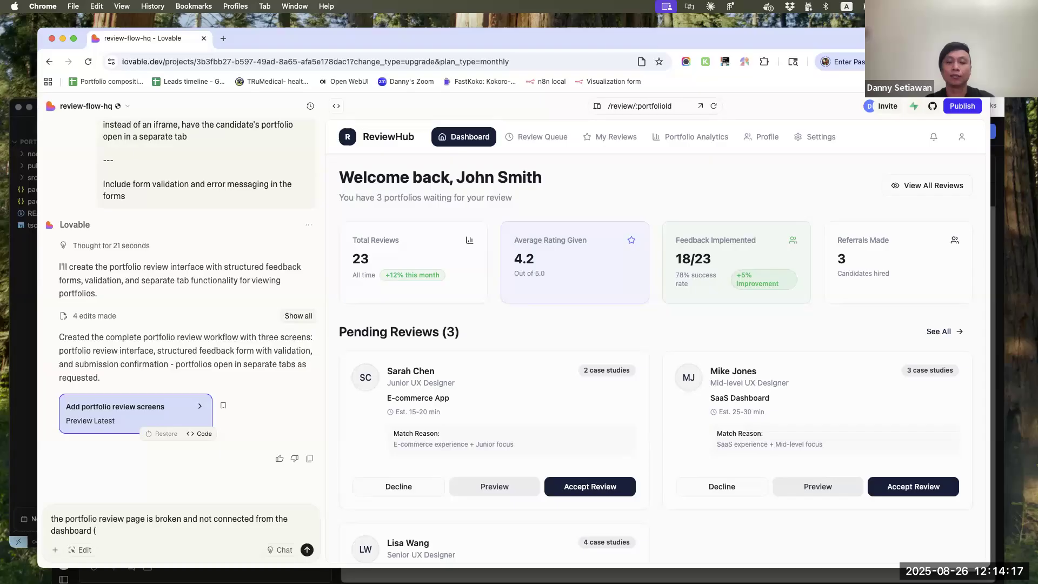
pyautogui.write('card under "poending reviews")')
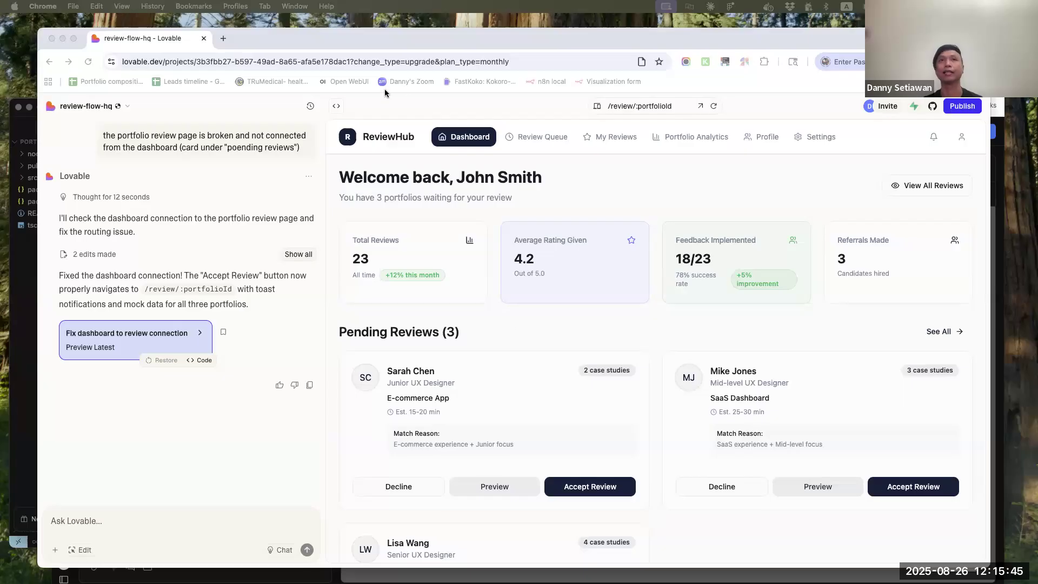
# Look through the project's file list in the code view and return to the app preview
pyautogui.click(337, 106)
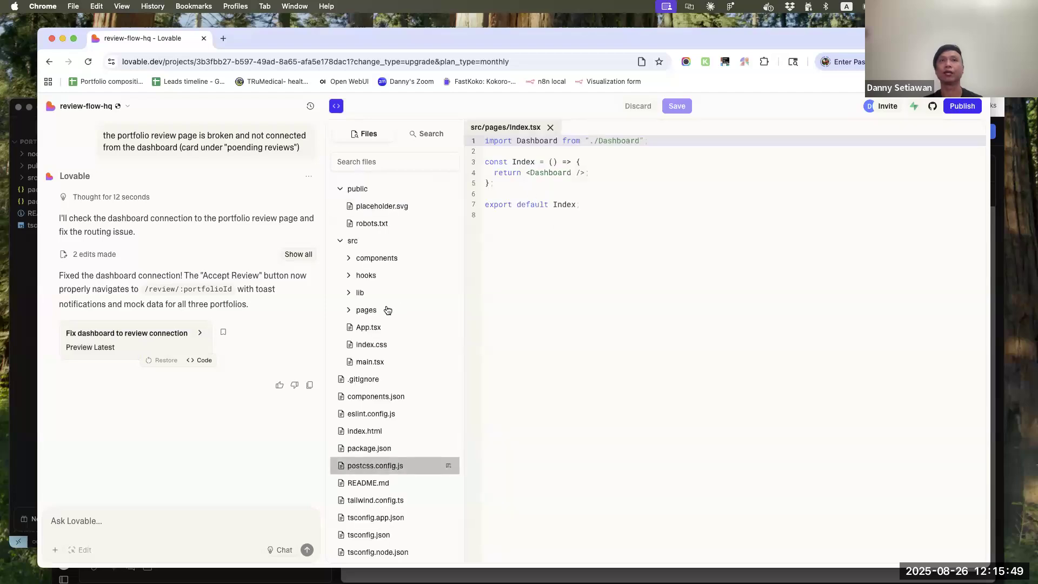
pyautogui.scroll(-2, 419, 453)
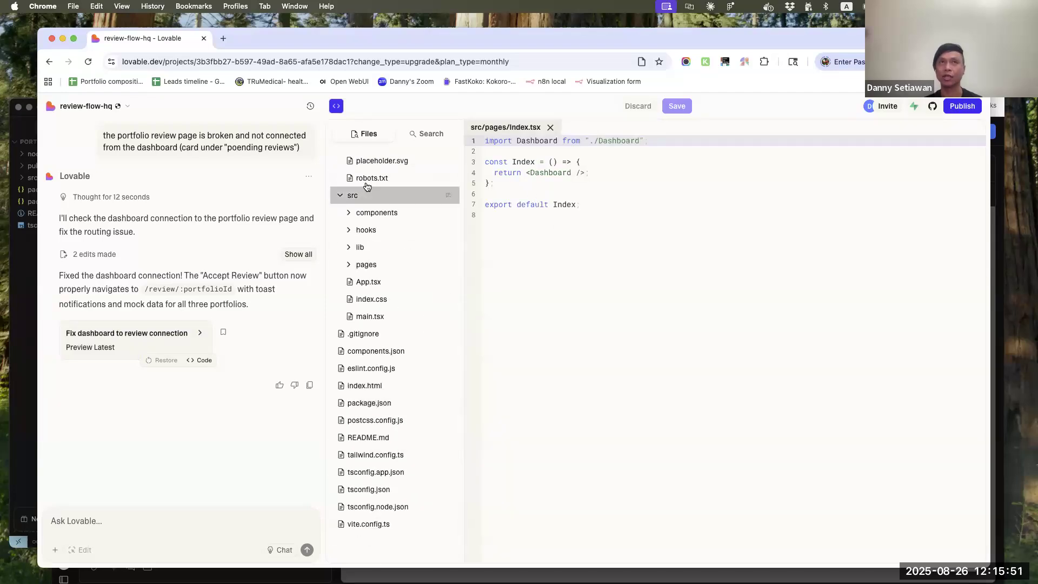
pyautogui.click(335, 108)
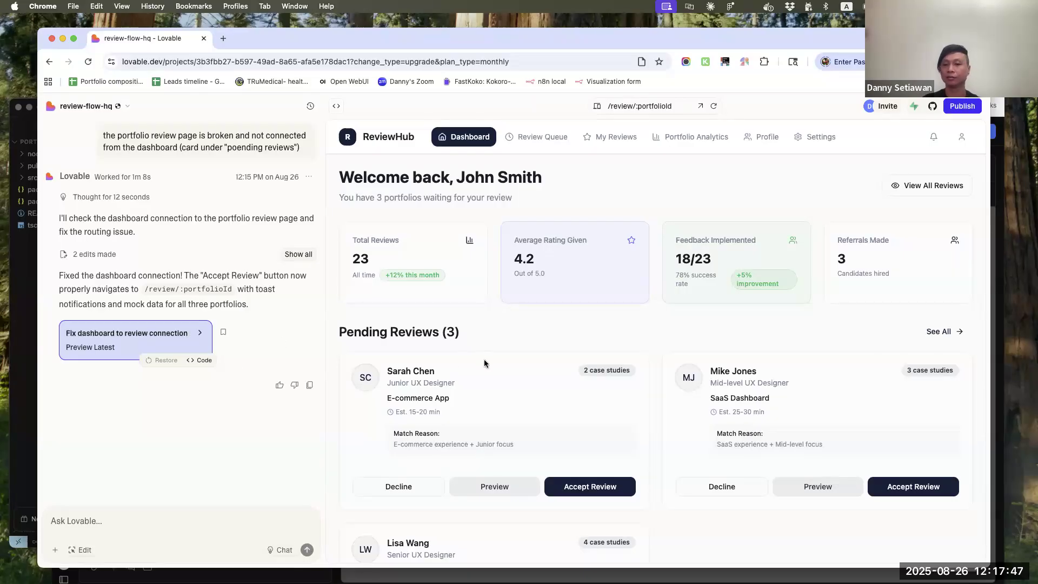
# Accept the first pending review on the dashboard and open the candidate's portfolio in a new tab
pyautogui.scroll(-1, 487, 359)
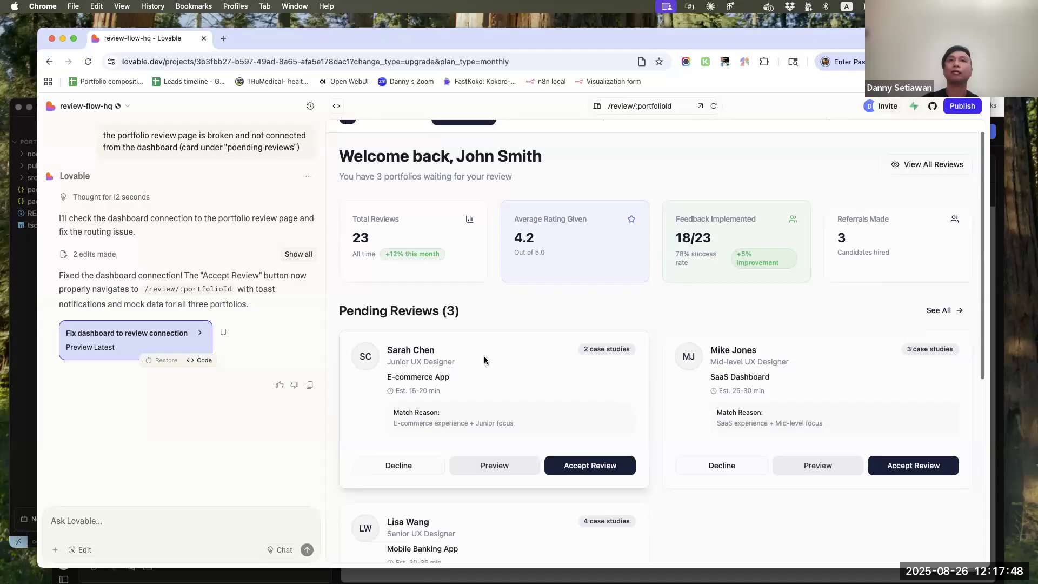
pyautogui.click(605, 465)
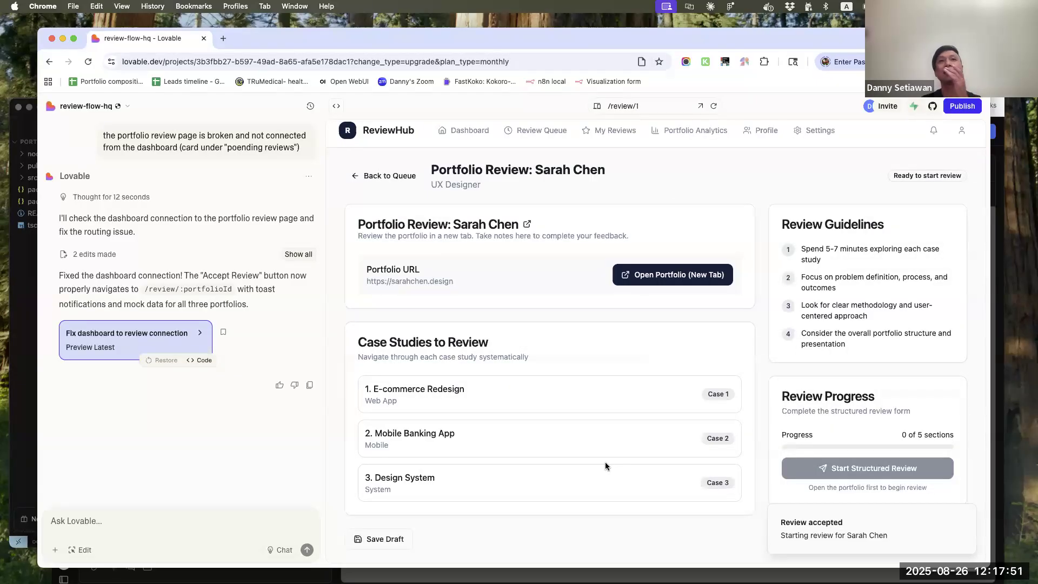
pyautogui.click(683, 275)
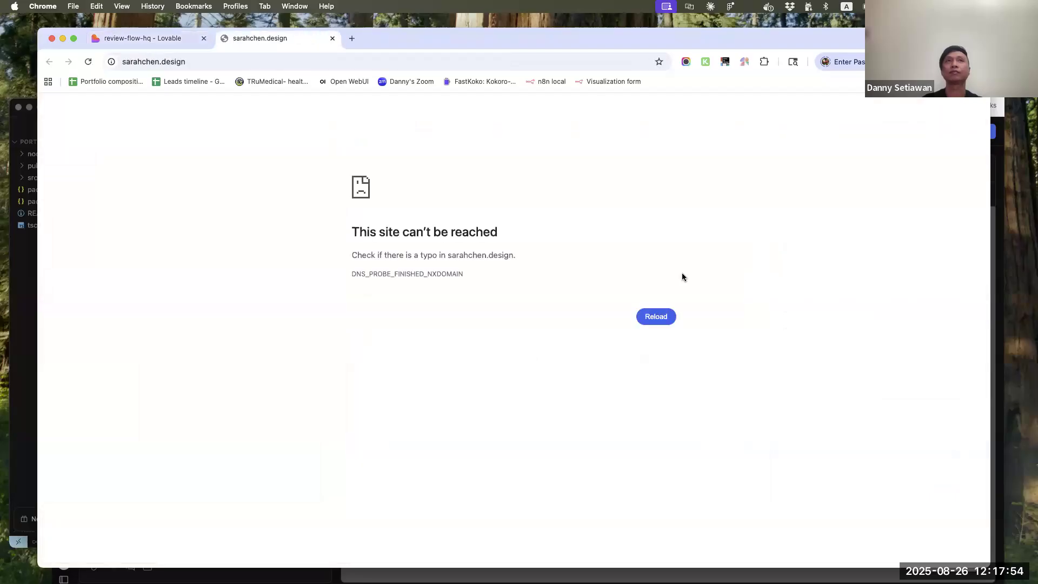
# Return to the Lovable project, start the structured review and rate Overall Impression 5 out of 5 stars
pyautogui.click(151, 38)
pyautogui.scroll(-2, 537, 353)
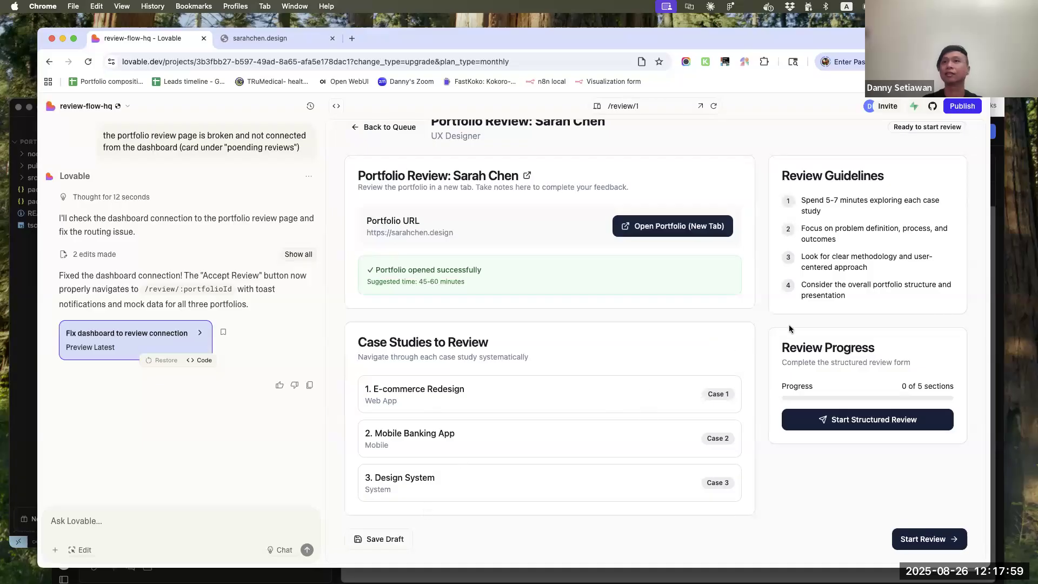
pyautogui.click(896, 422)
pyautogui.scroll(-4, 773, 366)
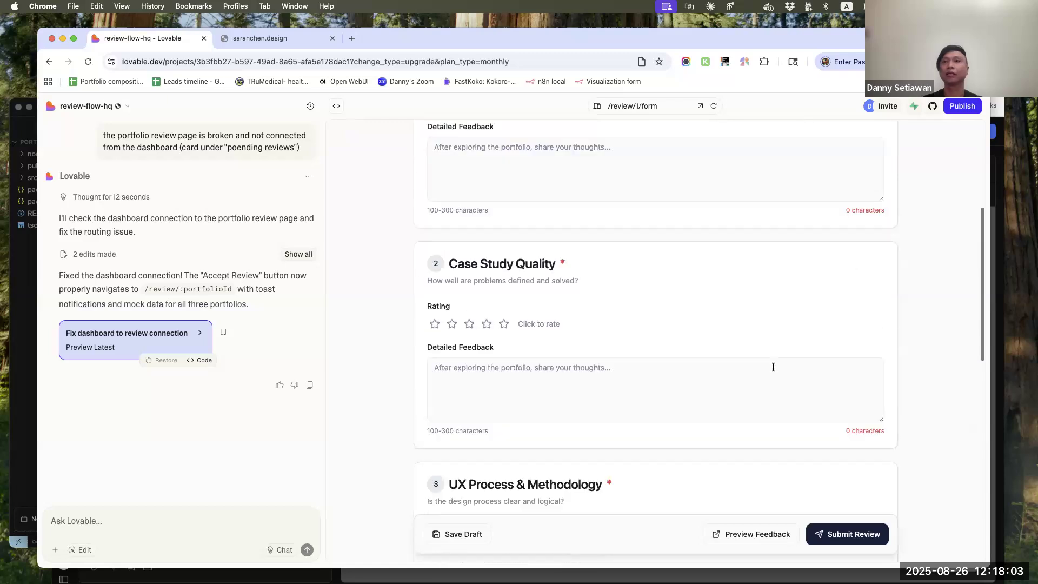
pyautogui.scroll(5, 774, 366)
pyautogui.click(504, 353)
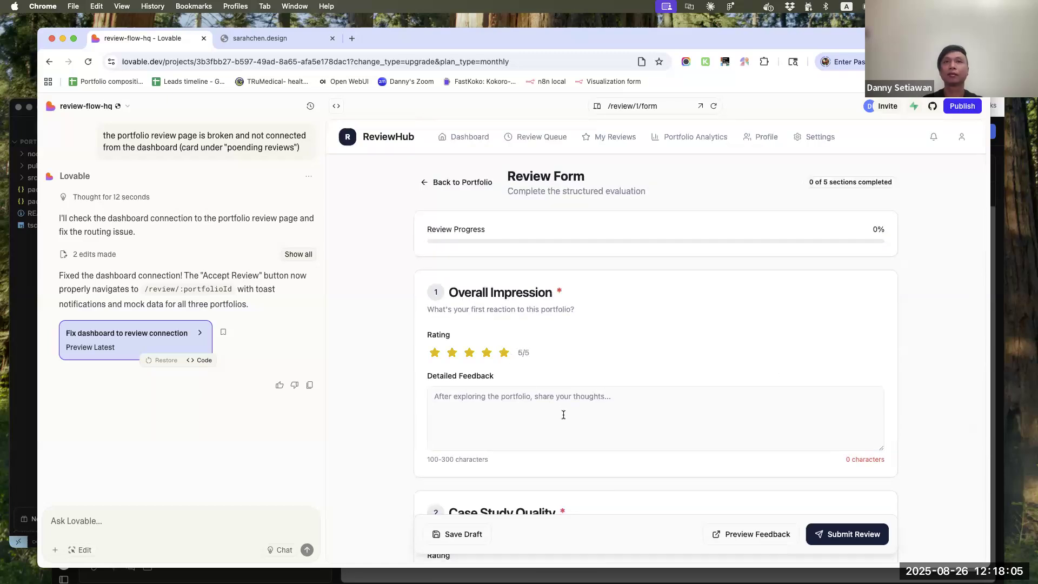
# Enter the test text "asdadadaasdadadadsasda" as the detailed feedback for Overall Impression
pyautogui.scroll(-5, 563, 416)
pyautogui.click(536, 167)
pyautogui.write('asdadada')
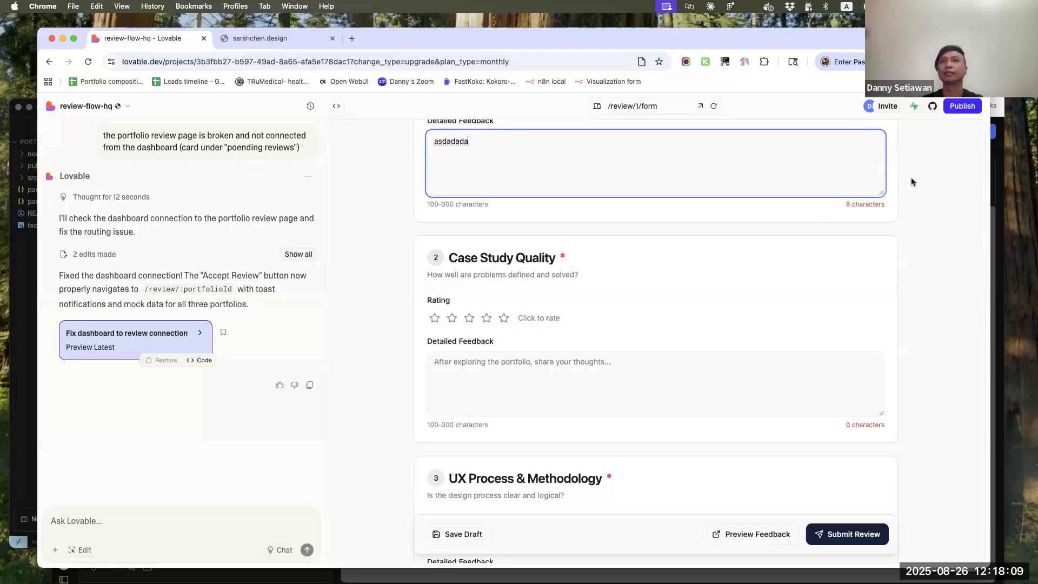
pyautogui.write('asdadadadsasda')
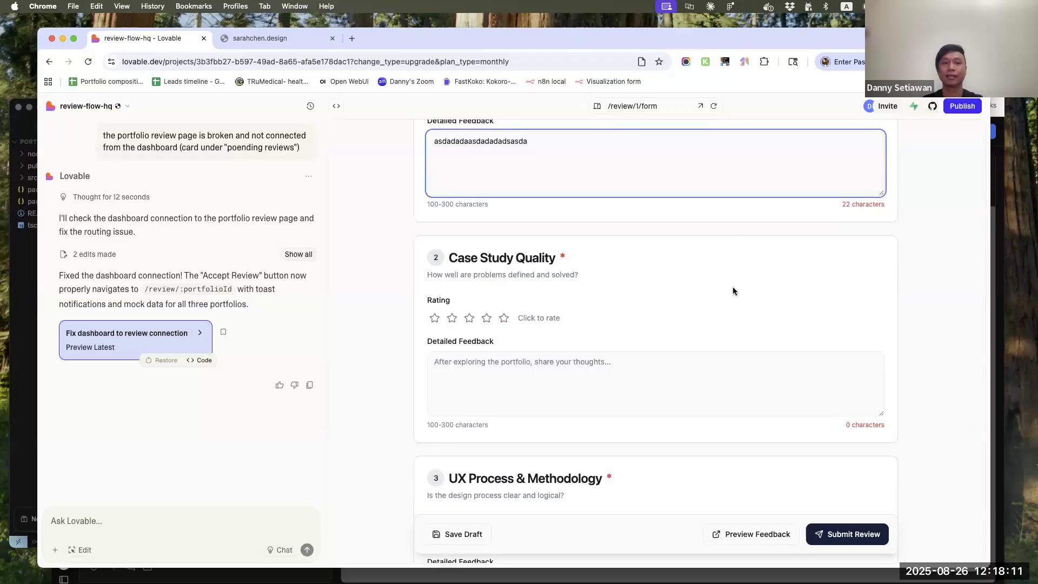
pyautogui.scroll(4, 733, 291)
pyautogui.scroll(-2, 726, 308)
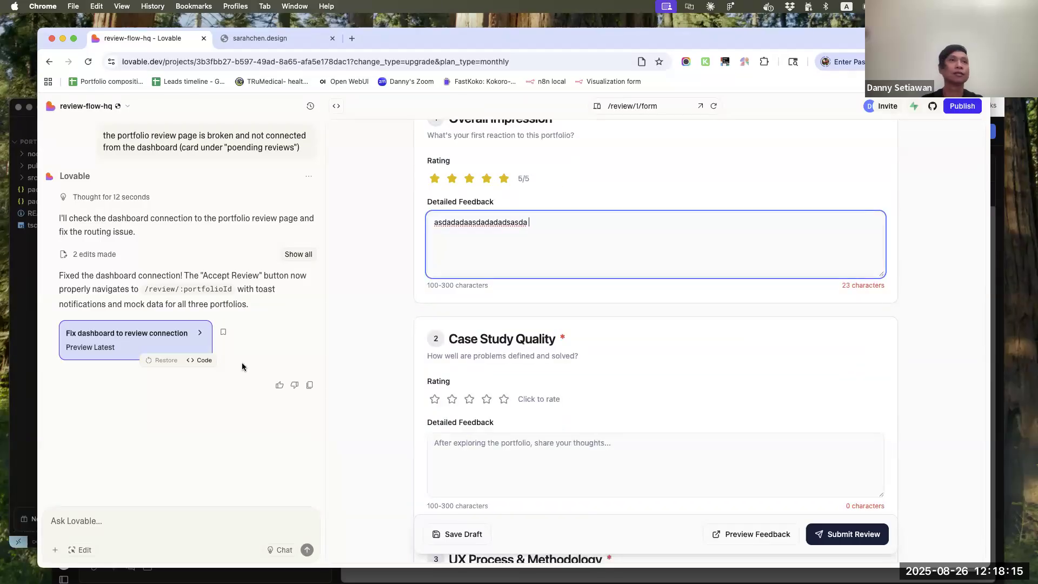
# Replace the Overall Impression feedback with text copied from the Lovable chat, and rate Case Study Quality 5 out of 5 stars
pyautogui.moveTo(259, 305); pyautogui.dragTo(67, 135)
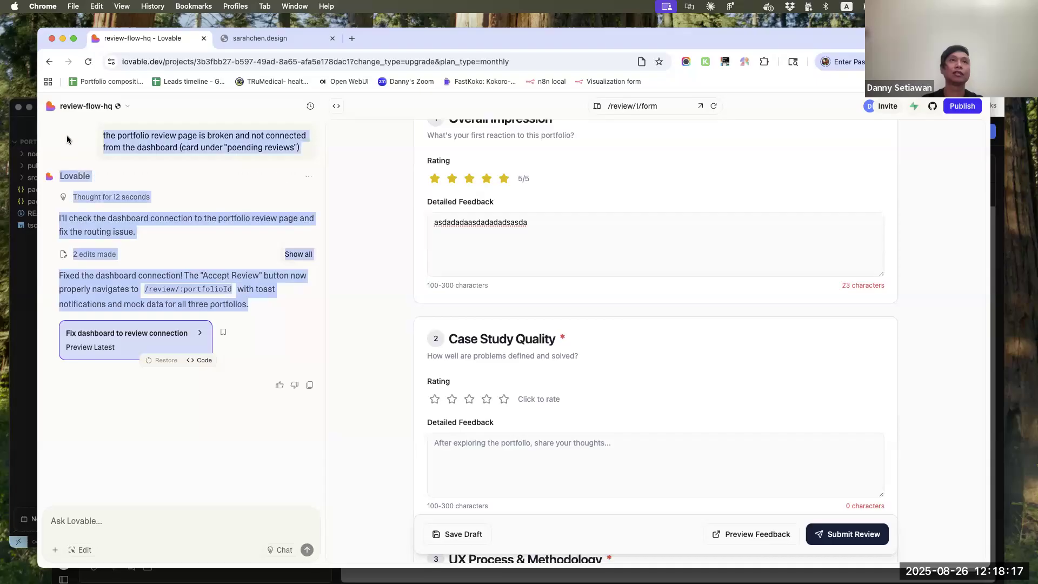
pyautogui.press('super+c')
pyautogui.click(585, 241)
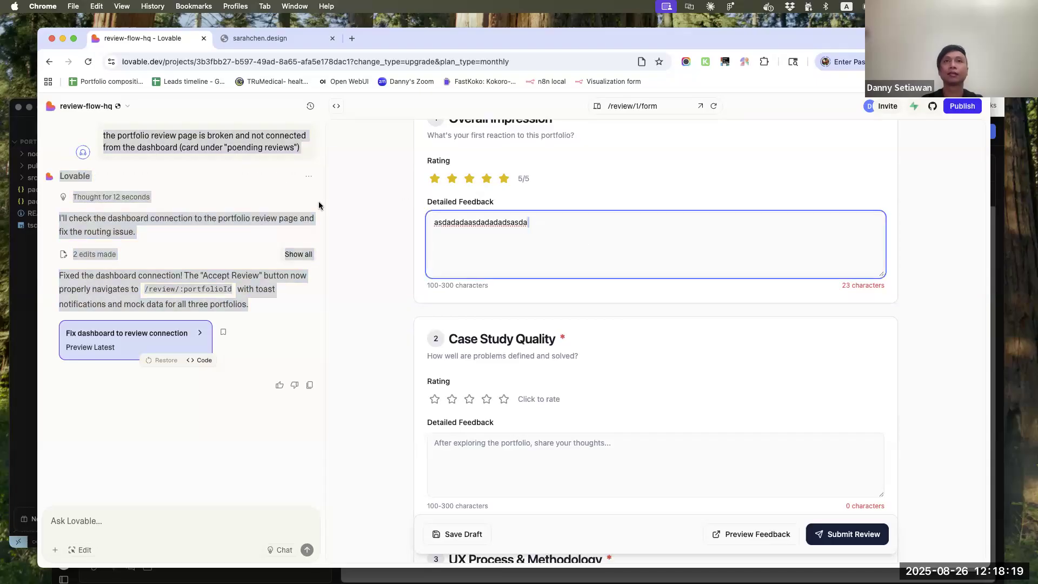
pyautogui.press('super+a')
pyautogui.press('super+v')
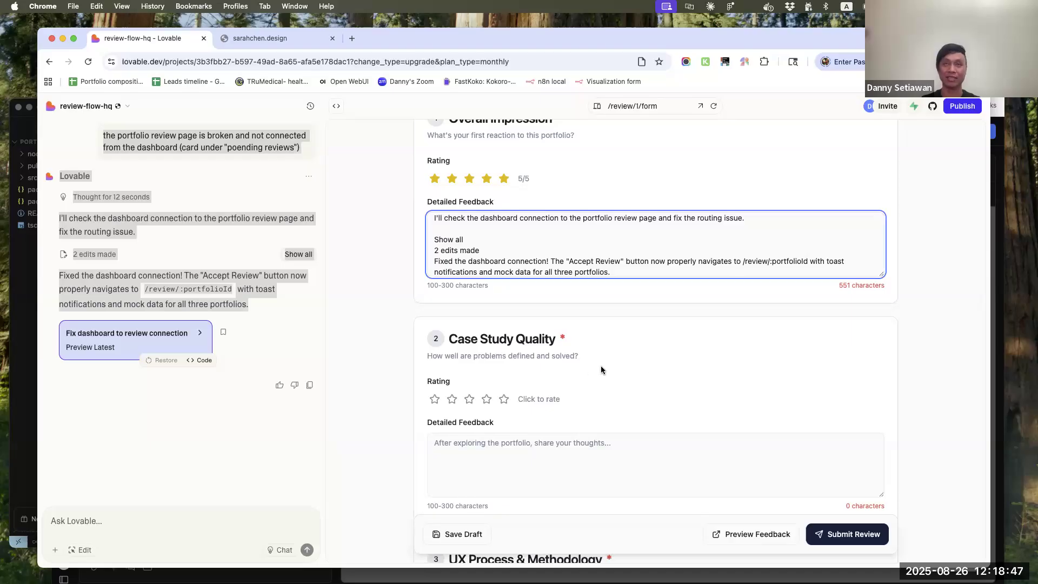
pyautogui.click(505, 399)
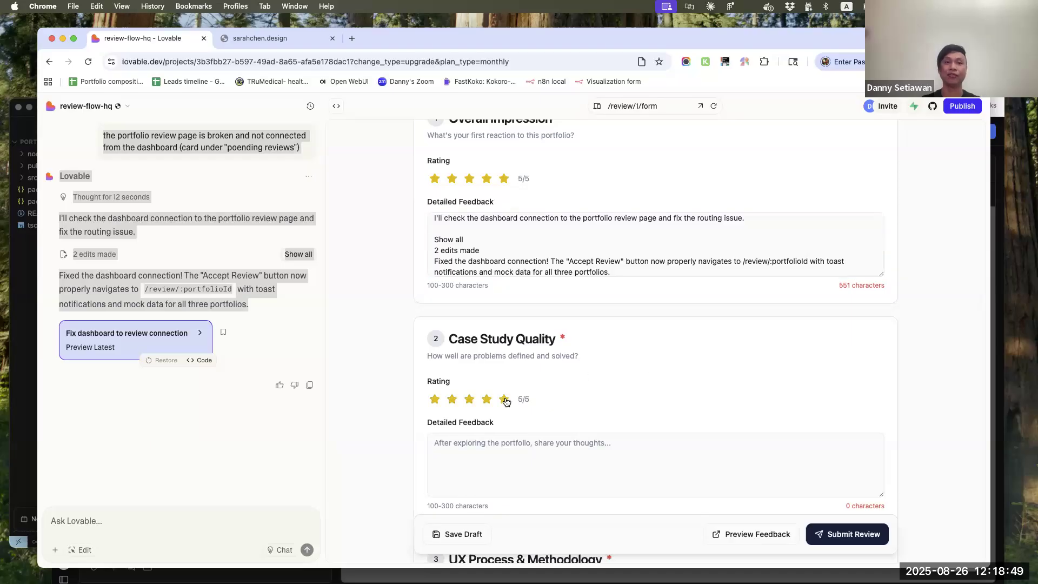
# Fill the Case Study Quality and UX Process & Methodology feedback with the copied chat text, rating UX Process & Methodology 5 out of 5 stars
pyautogui.click(601, 443)
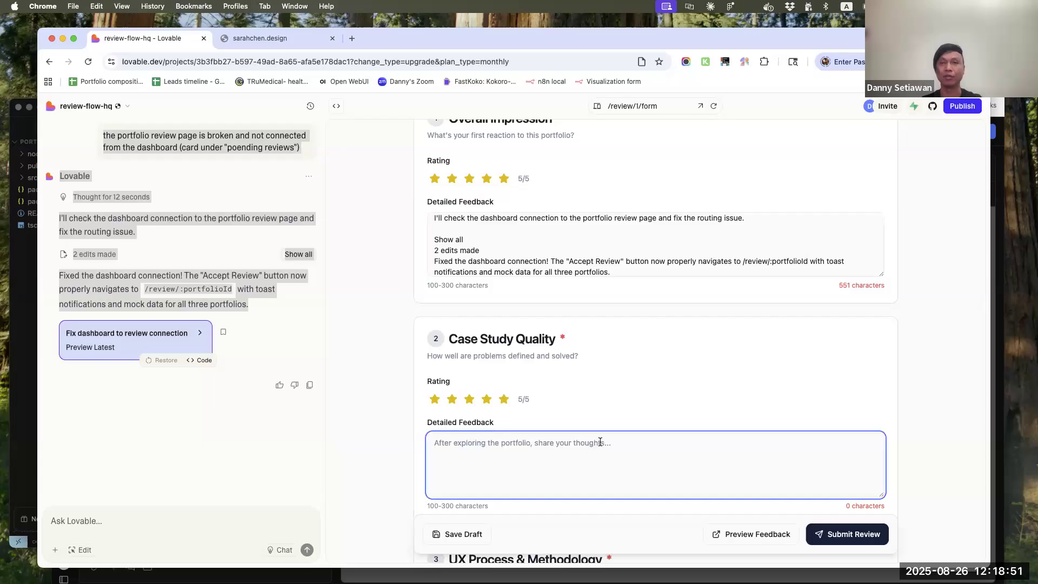
pyautogui.press('cmd+v')
pyautogui.scroll(-1, 911, 398)
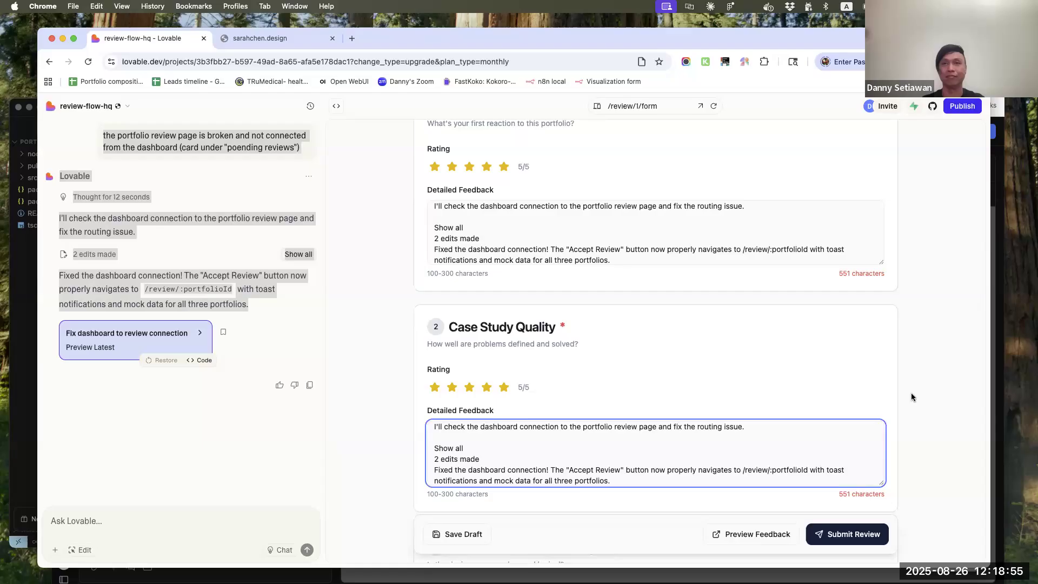
pyautogui.scroll(-5, 912, 397)
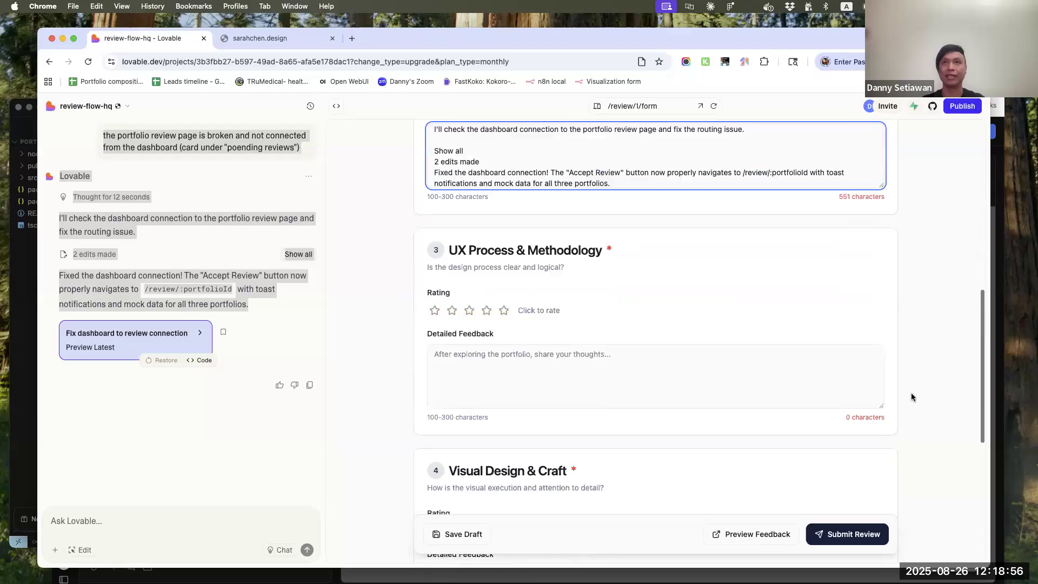
pyautogui.click(506, 312)
pyautogui.click(582, 380)
pyautogui.press('cmd+v')
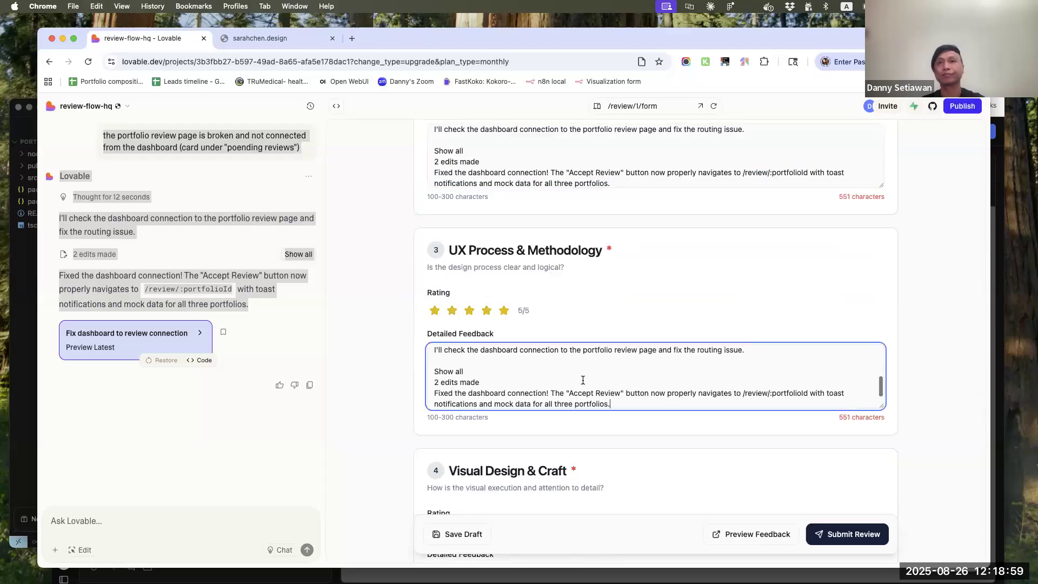
# Rate Visual Design & Craft 5 out of 5 stars and paste the copied chat text as its detailed feedback
pyautogui.scroll(-4, 545, 482)
pyautogui.click(503, 306)
pyautogui.click(541, 373)
pyautogui.press('cmd+v')
# Paste the copied chat text as the Areas for Improvement feedback and try to submit the review
pyautogui.scroll(-3, 595, 415)
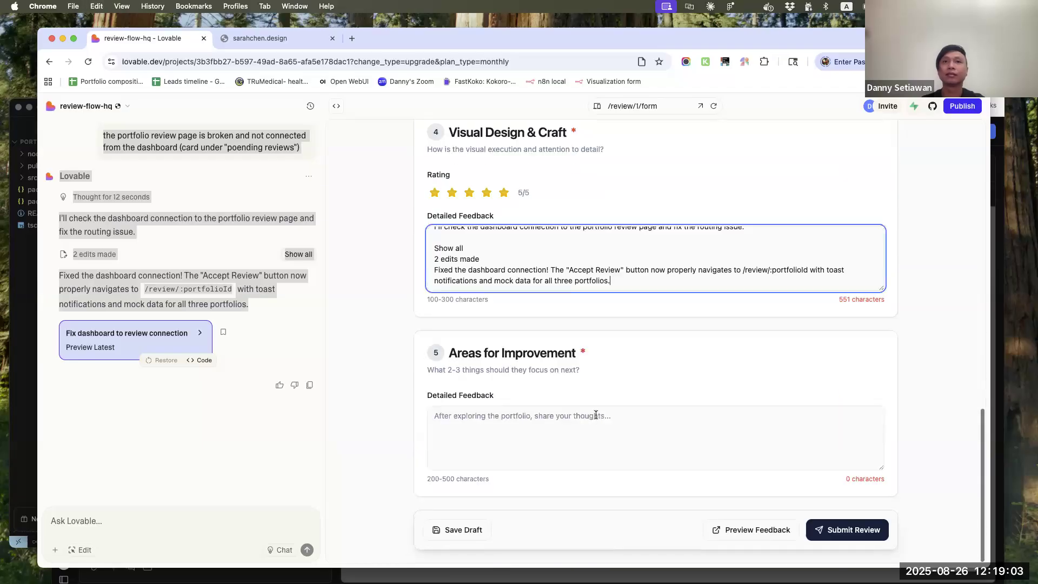
pyautogui.click(595, 415)
pyautogui.press('cmd+v')
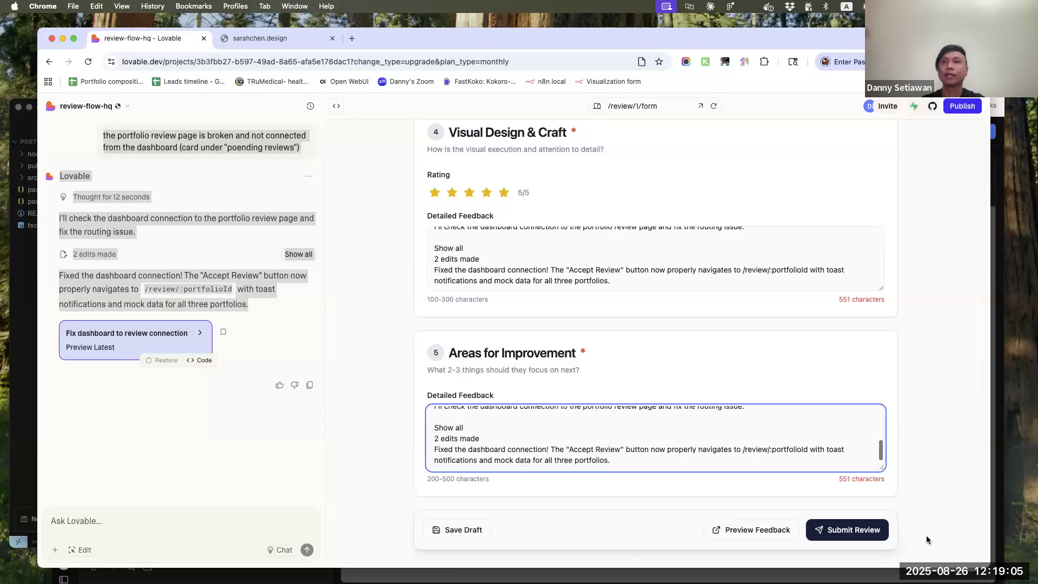
pyautogui.click(872, 531)
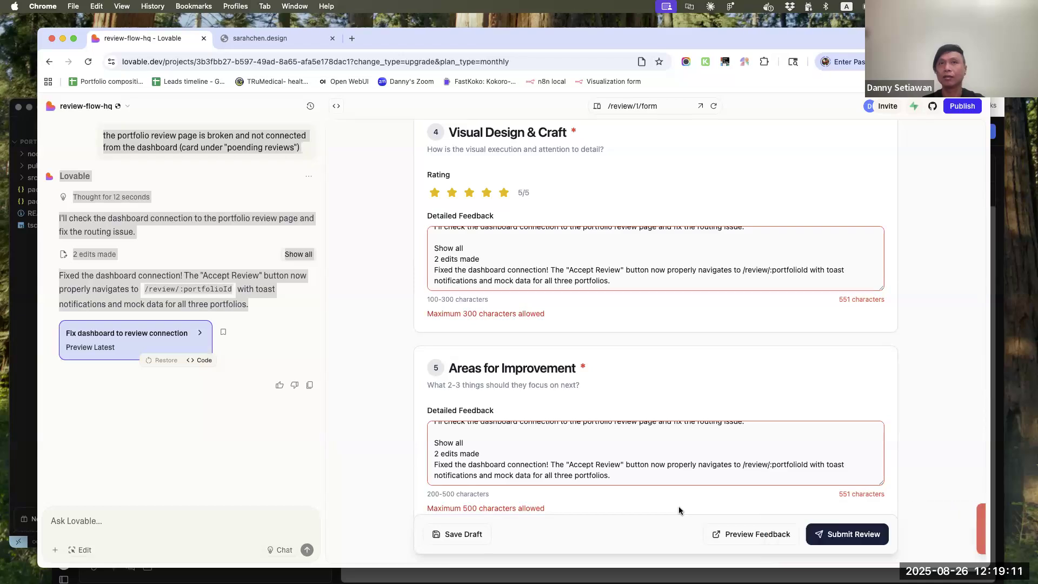
# Trim the end of the Visual Design & Craft feedback to fit the 300-character limit and copy the shortened text
pyautogui.click(577, 281)
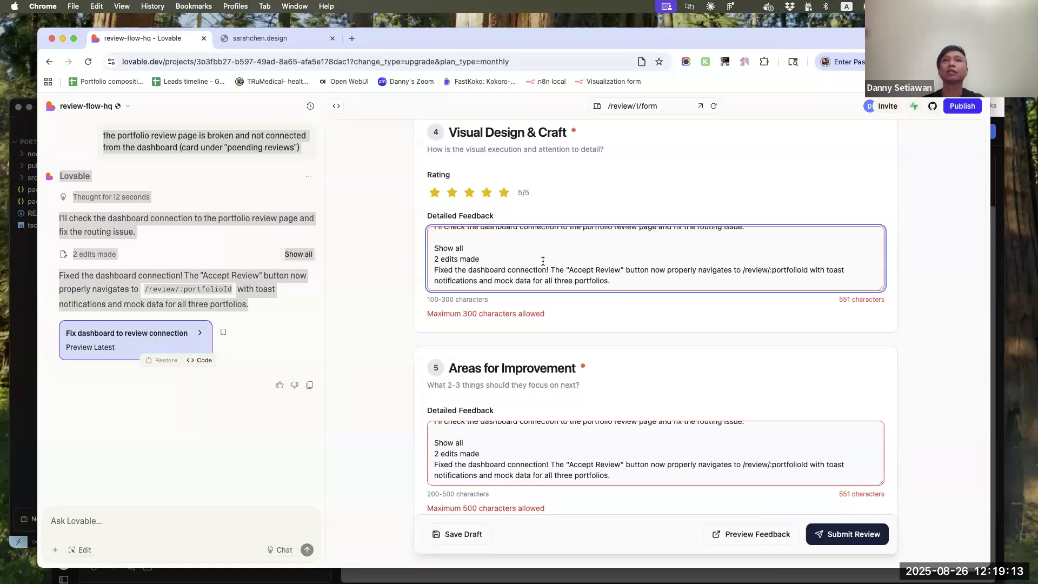
pyautogui.press('super+a')
pyautogui.press('super+v')
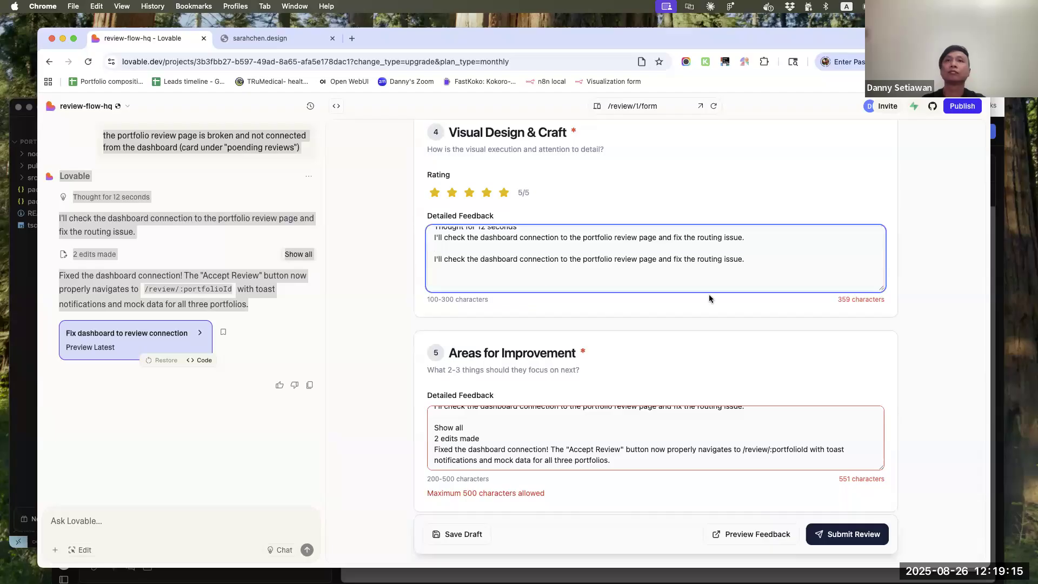
pyautogui.moveTo(755, 258); pyautogui.dragTo(395, 265)
pyautogui.press('BackSpace')
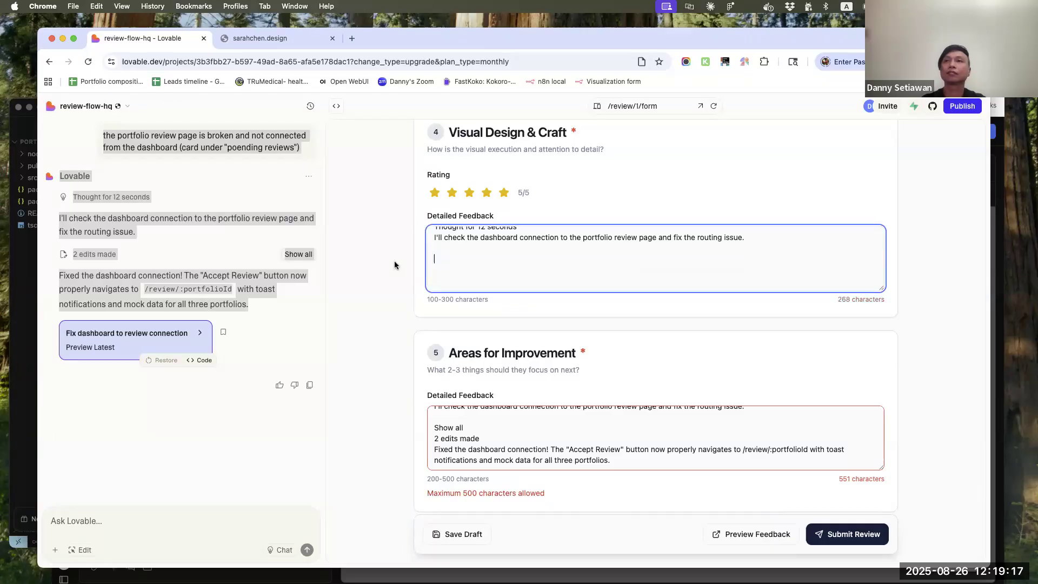
pyautogui.press('super+a')
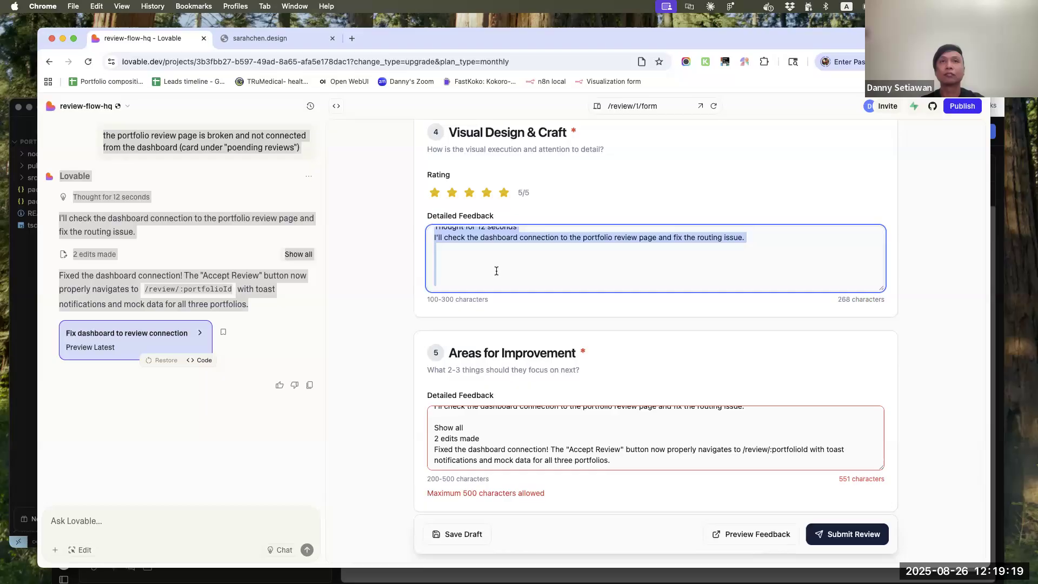
# Replace the Areas for Improvement and UX Process & Methodology feedback with the shortened text
pyautogui.click(589, 469)
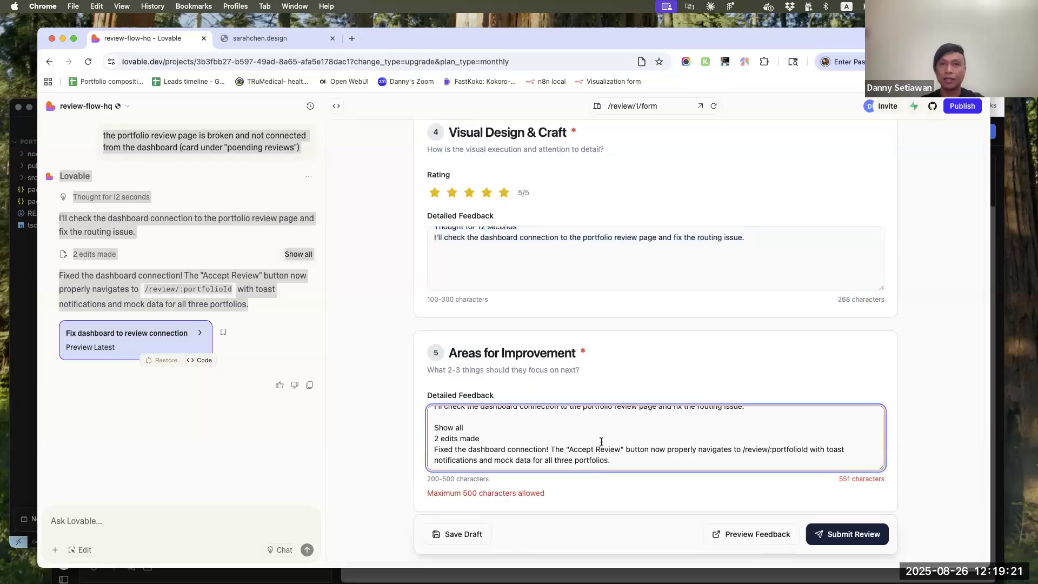
pyautogui.press('super+a')
pyautogui.press('super+v')
pyautogui.scroll(3, 603, 440)
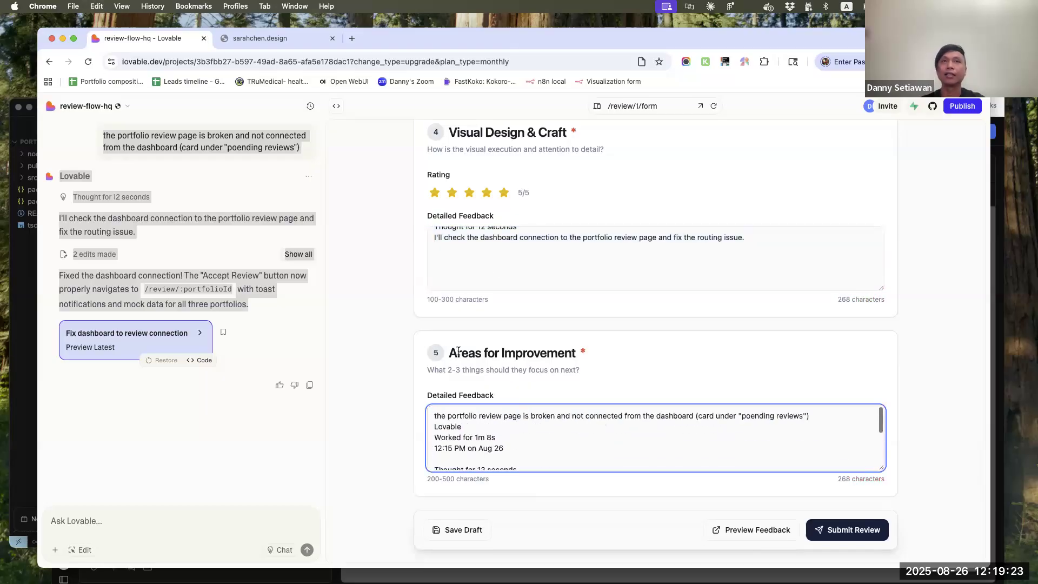
pyautogui.scroll(6, 605, 321)
pyautogui.click(606, 322)
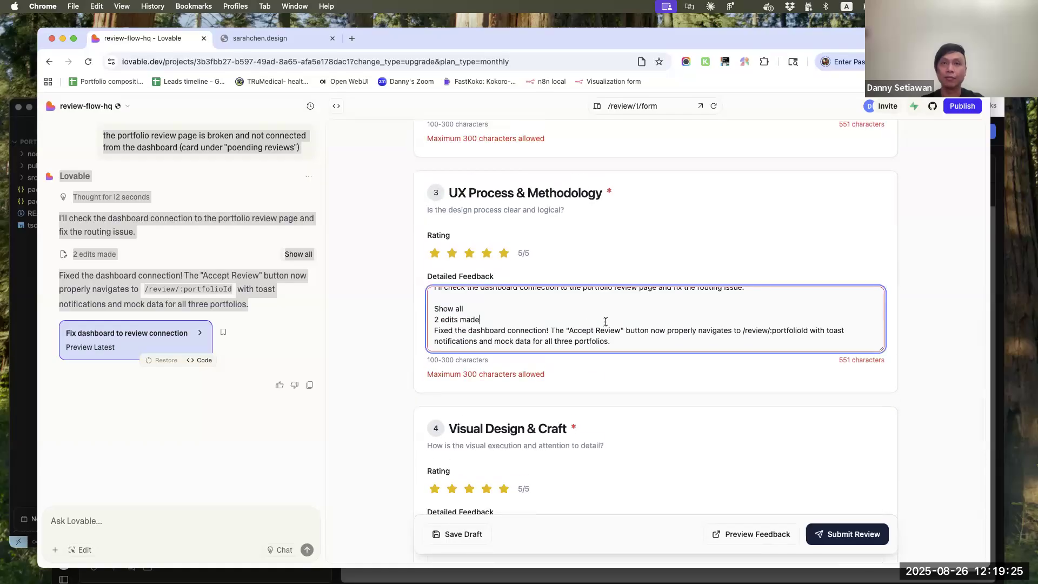
pyautogui.press('super+a')
pyautogui.press('super+v')
# Replace the Case Study Quality and Overall Impression feedback with the shortened text
pyautogui.scroll(3, 606, 320)
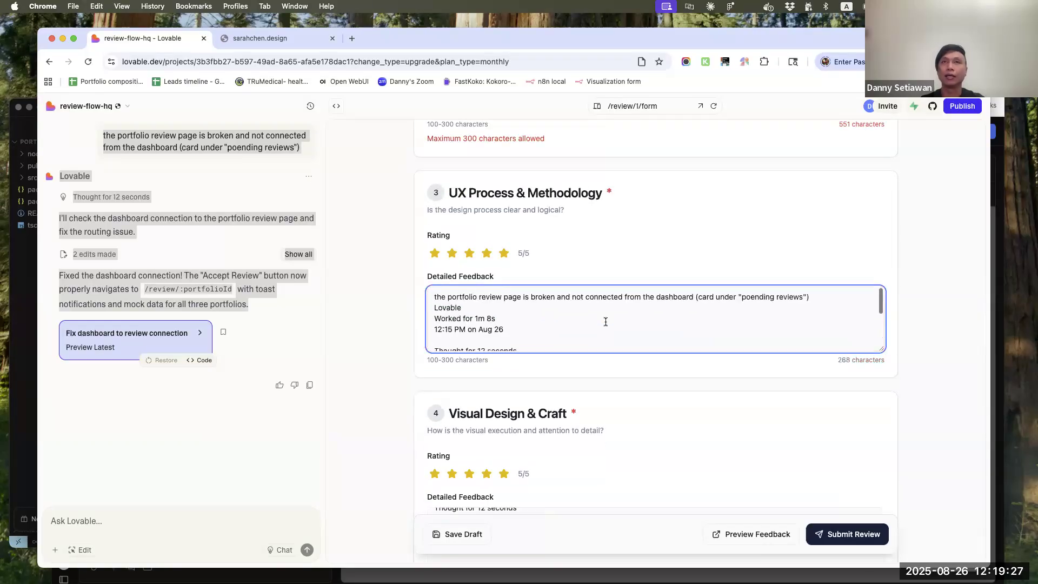
pyautogui.scroll(3, 641, 264)
pyautogui.click(624, 264)
pyautogui.press('super+a')
pyautogui.press('super+v')
pyautogui.scroll(3, 622, 262)
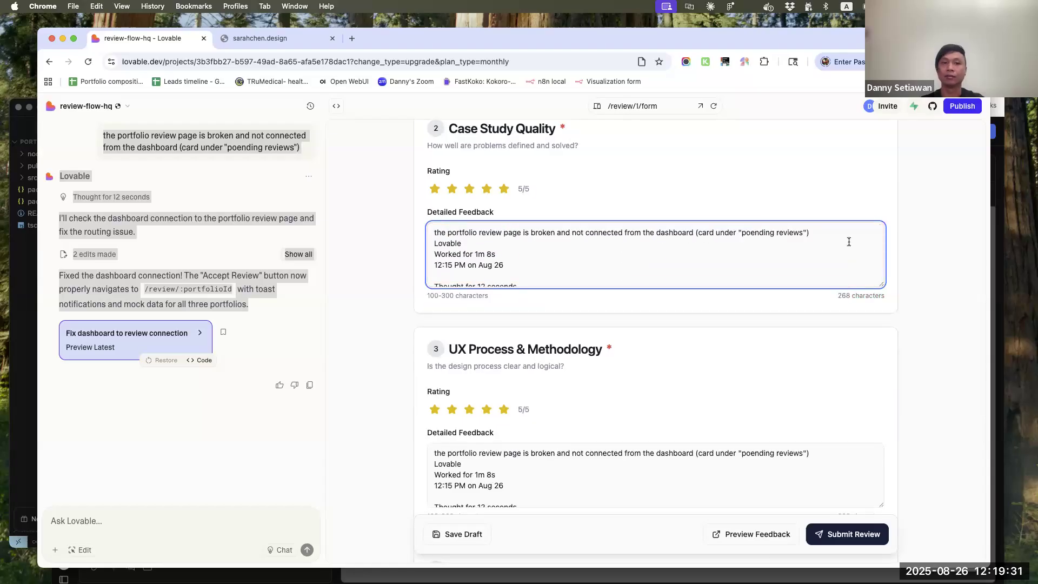
pyautogui.scroll(3, 835, 236)
pyautogui.click(628, 202)
pyautogui.press('super+a')
pyautogui.write('the portfolio review page is broken and not connected from the dashboard (card under "poending reviews") Lovable Worked for 1m 8s 12:15 PM on Aug 26  Thought for 12 seconds I\'ll check the dashboard connection to the portfolio review page and fix the routing issue.')
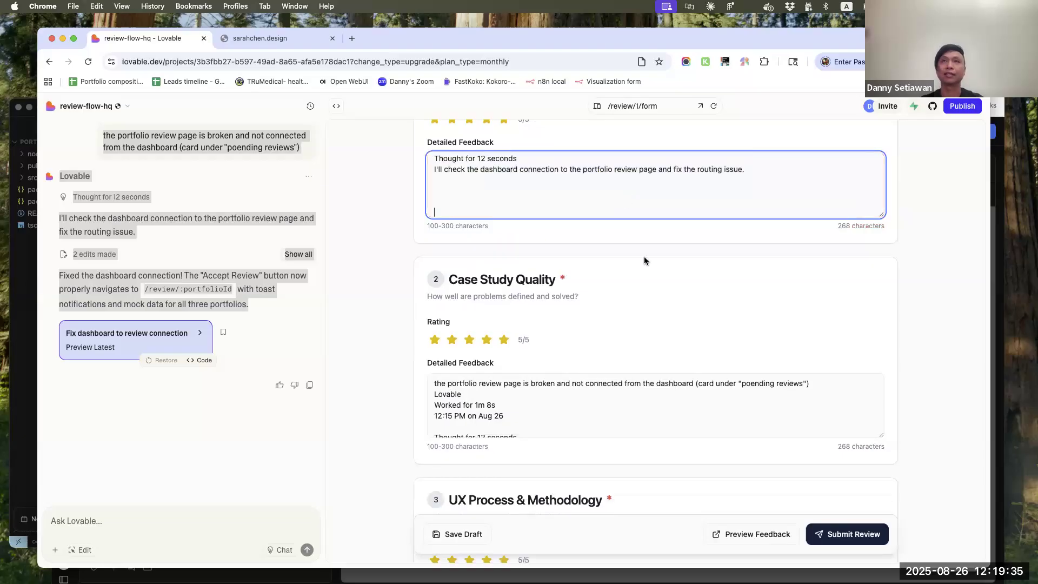
# Check the review form's completion progress and submit the review
pyautogui.scroll(3, 645, 261)
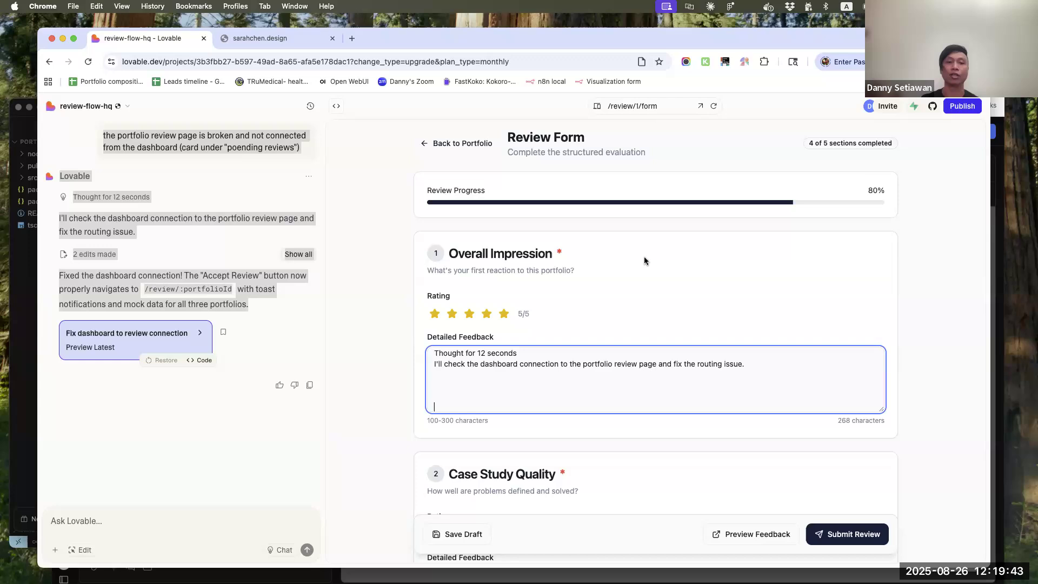
pyautogui.scroll(-7, 645, 261)
pyautogui.click(860, 539)
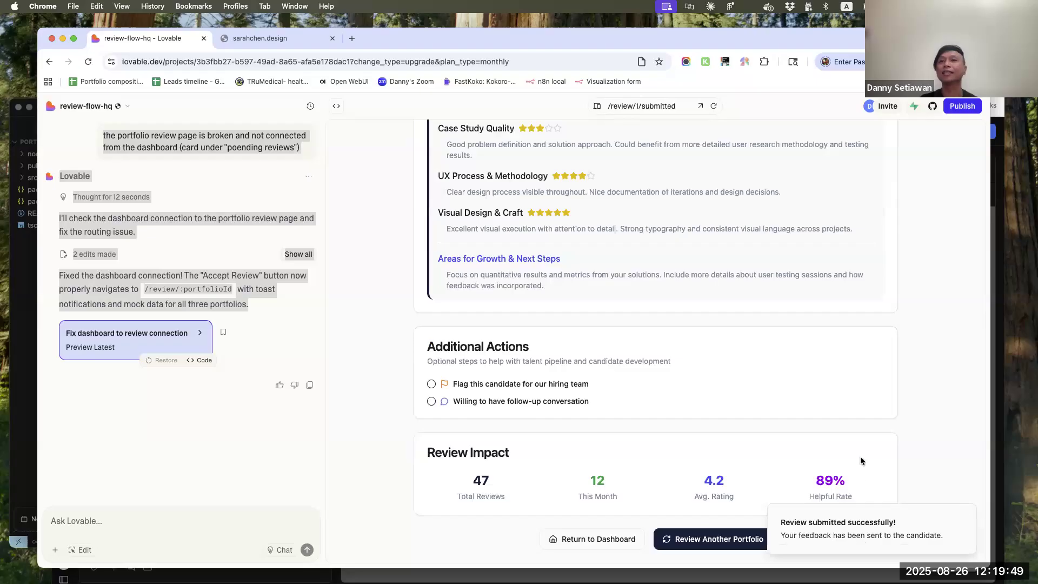
# Look over the submitted review's feedback preview and return to the ReviewHub dashboard to check its pending reviews
pyautogui.scroll(5, 861, 460)
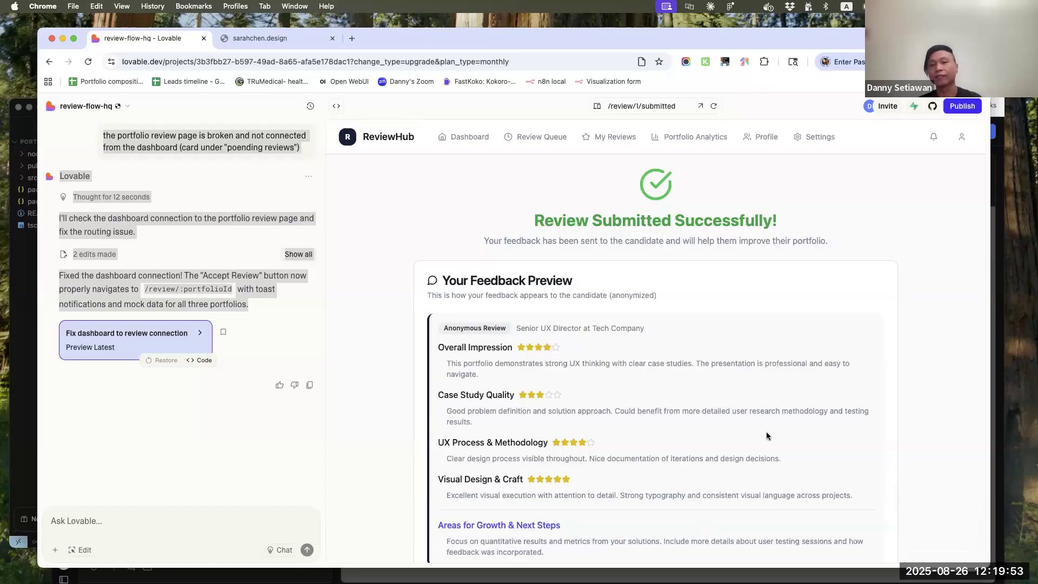
pyautogui.scroll(-3, 543, 322)
pyautogui.scroll(3, 542, 323)
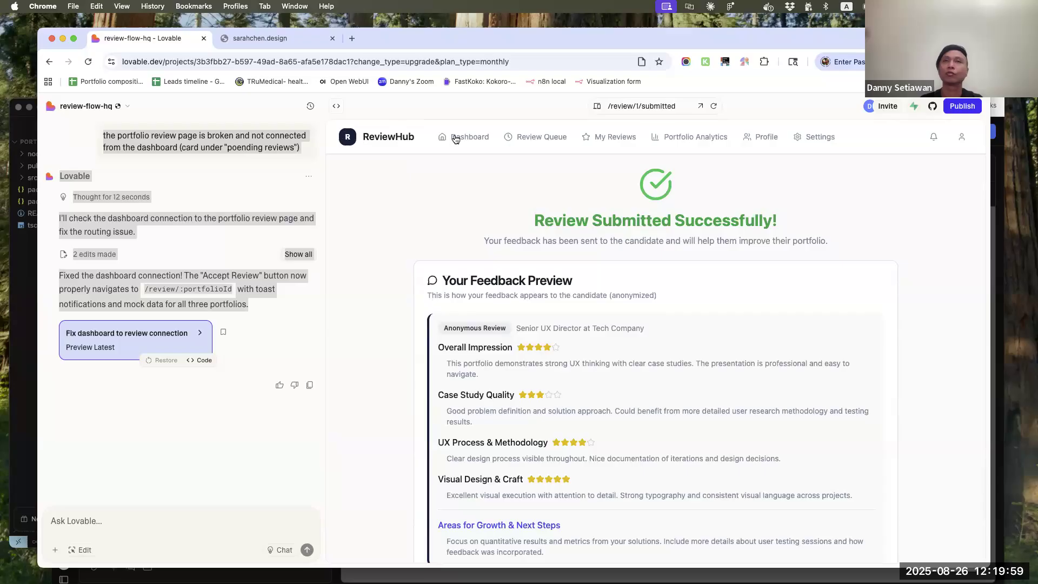
pyautogui.click(466, 137)
pyautogui.scroll(-10, 704, 222)
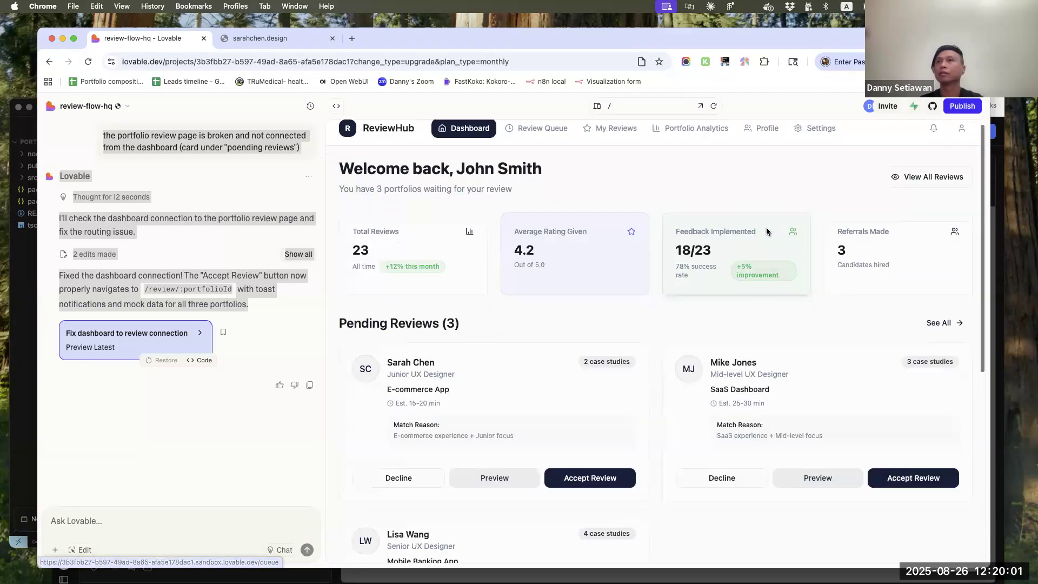
pyautogui.scroll(10, 767, 227)
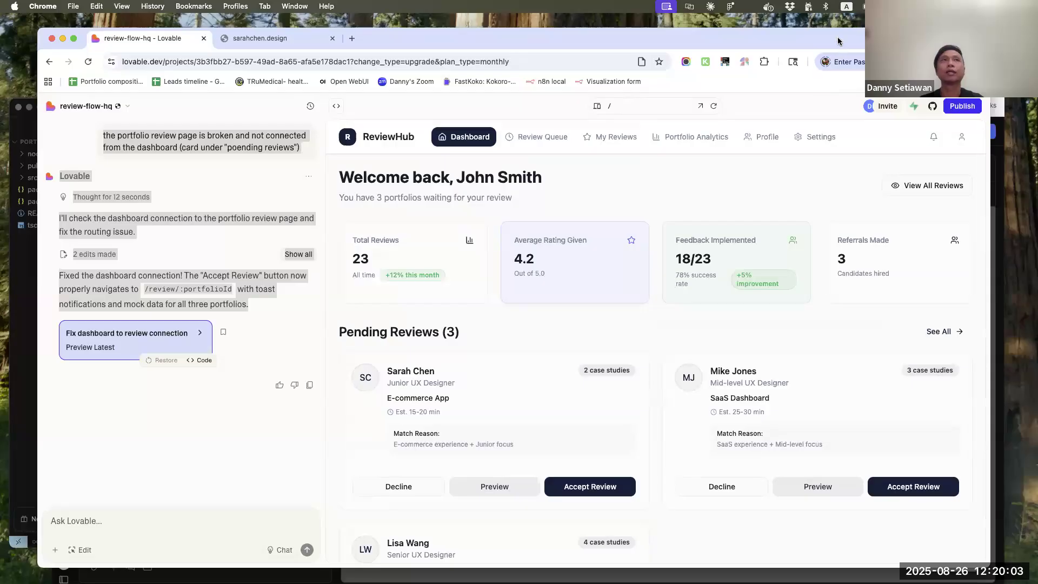
# Enlarge the browser window and publish the project to review-flow-hq.lovable.app
pyautogui.moveTo(841, 39); pyautogui.dragTo(831, 25)
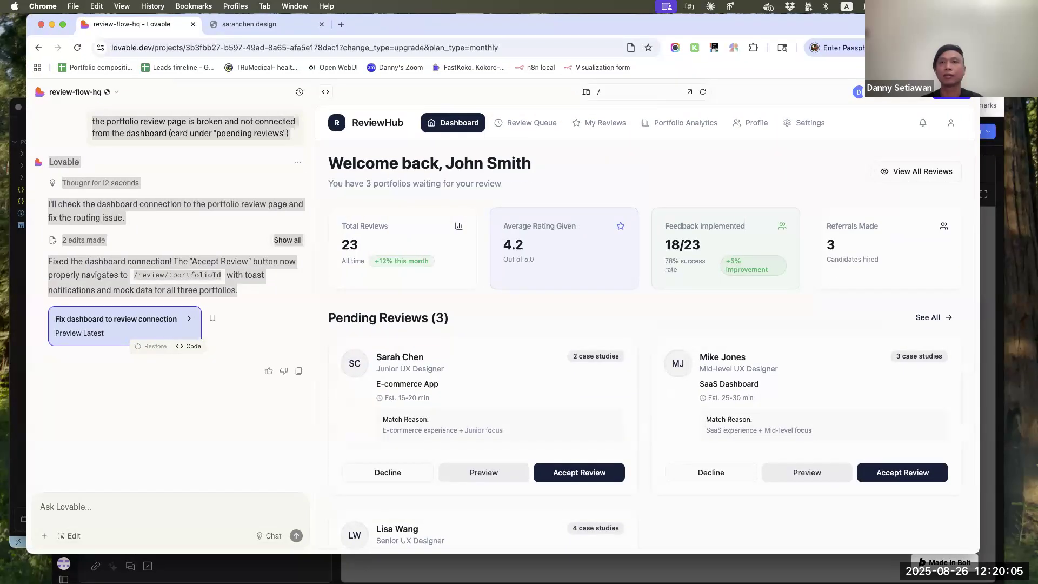
pyautogui.moveTo(972, 552); pyautogui.dragTo(1005, 581)
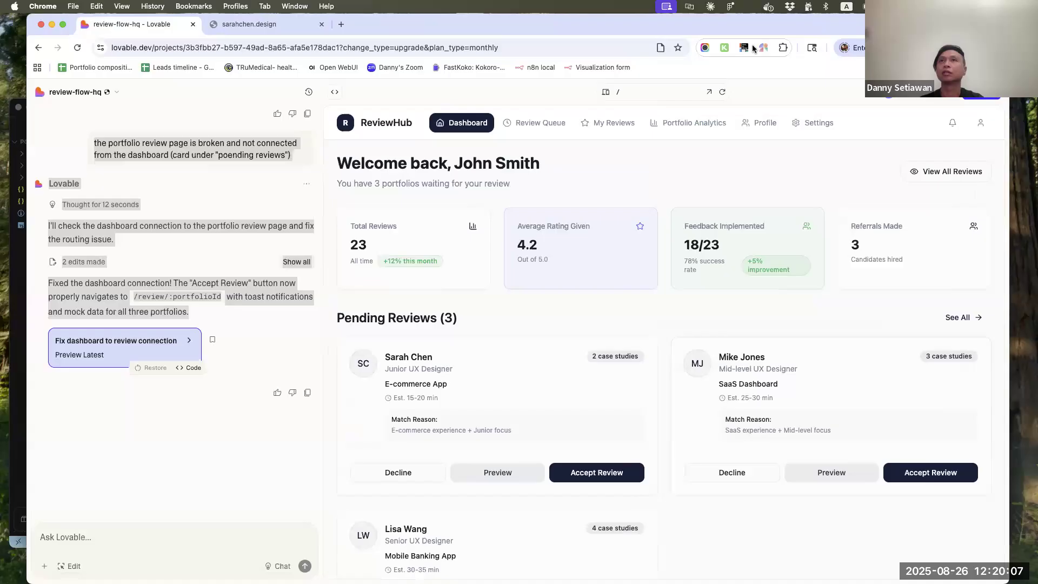
pyautogui.click(982, 98)
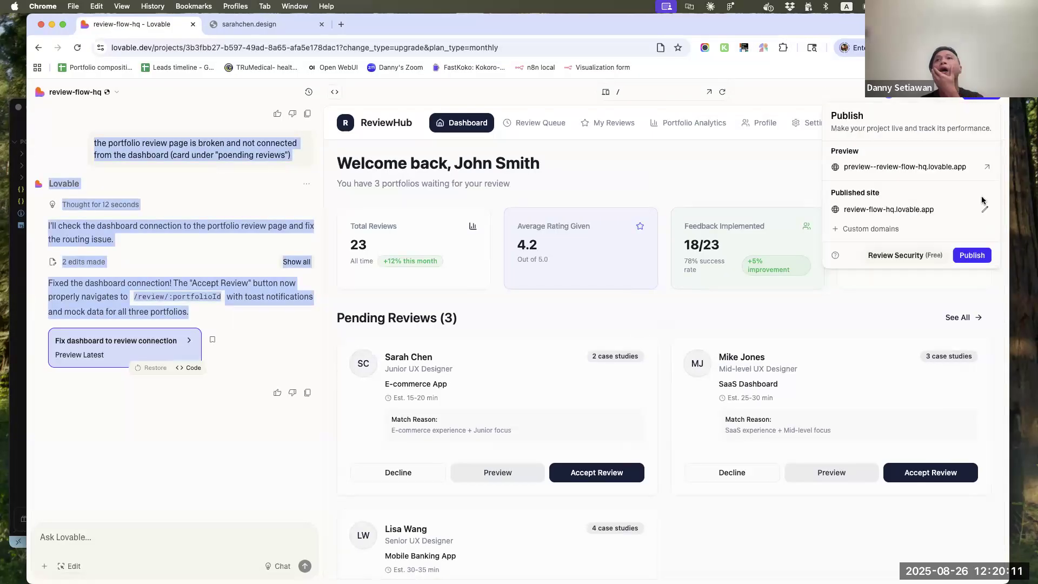
pyautogui.click(983, 256)
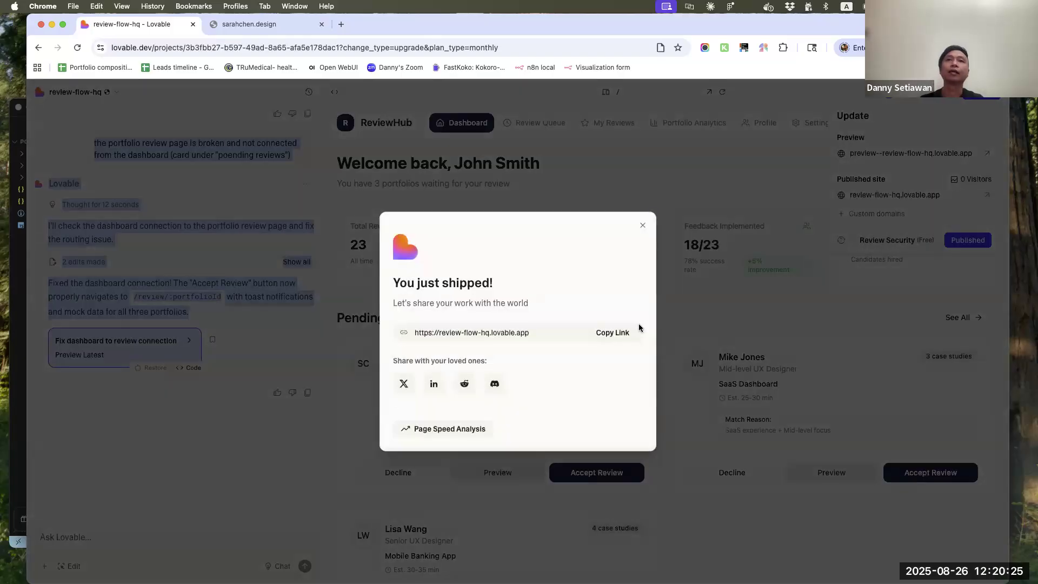
# Copy the published site's link and open it in a new browser tab
pyautogui.click(616, 332)
pyautogui.press('super+Tab')
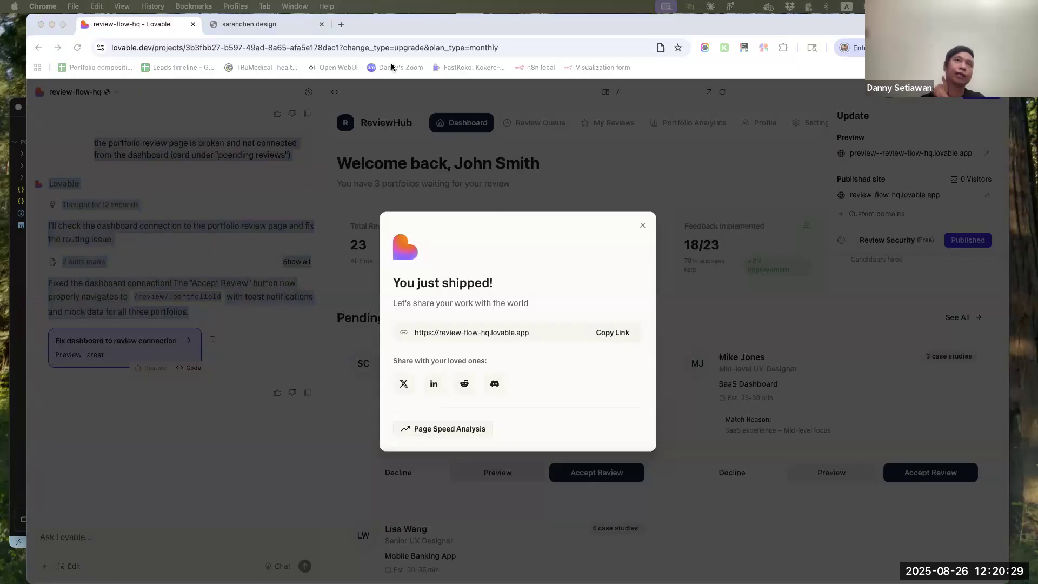
pyautogui.click(342, 24)
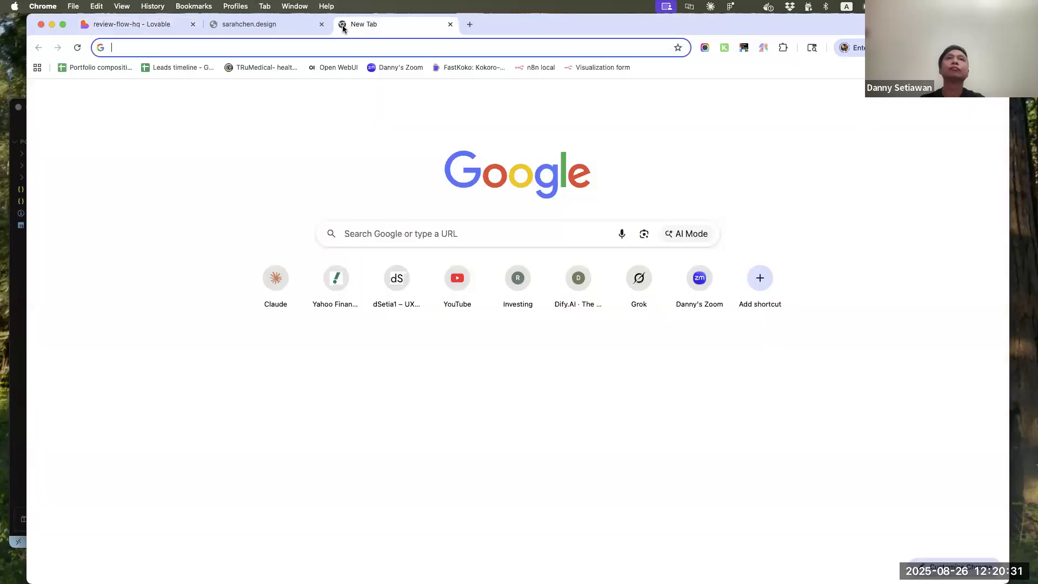
pyautogui.write('https://review-flow-hq.lovable.app')
pyautogui.press('Return')
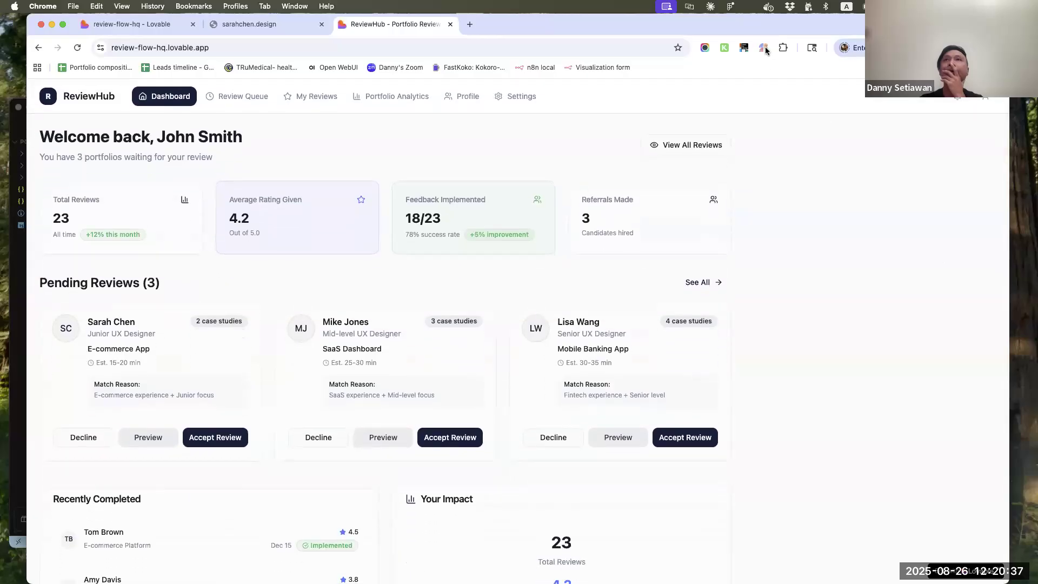
# Capture a full-page screenshot of the published dashboard with Awesome Screenshot and save the image to the Downloads folder
pyautogui.click(705, 48)
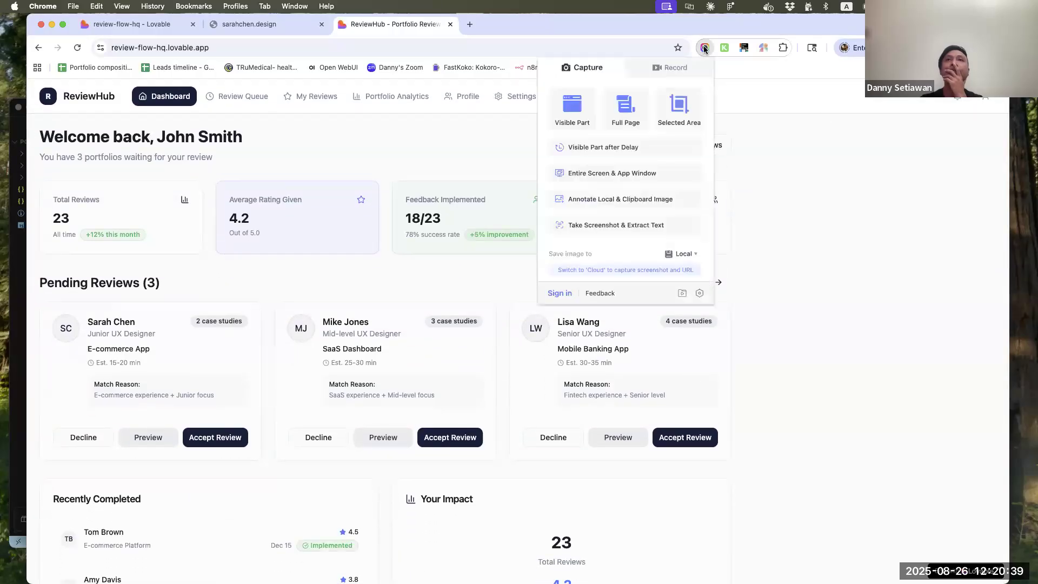
pyautogui.click(618, 122)
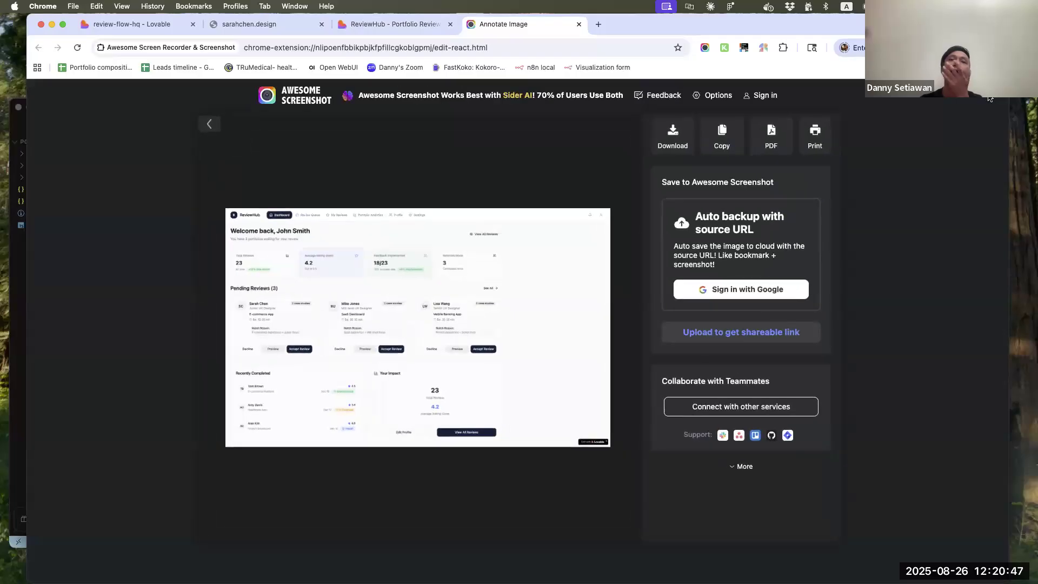
pyautogui.click(673, 142)
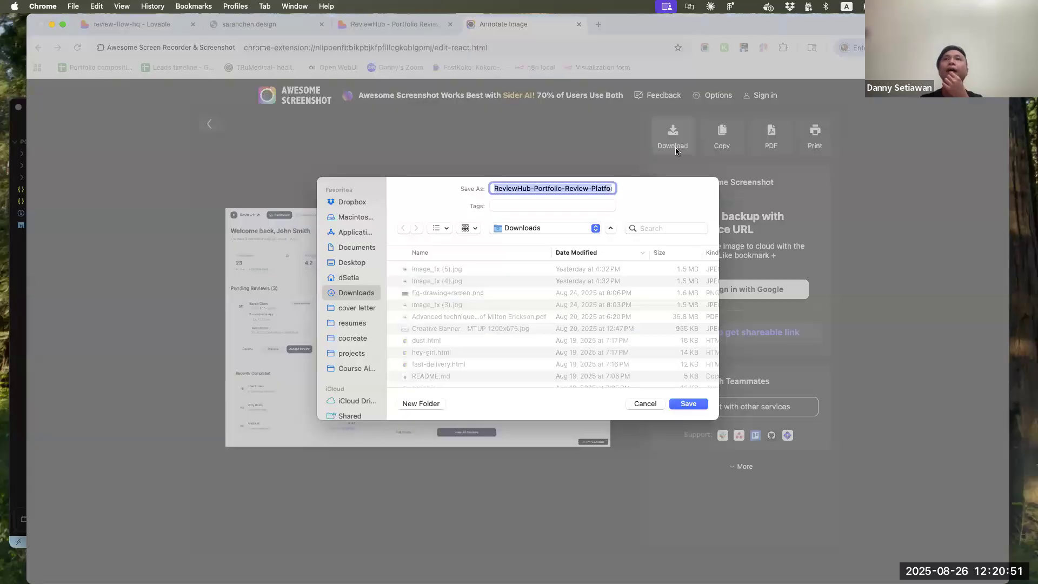
pyautogui.click(696, 407)
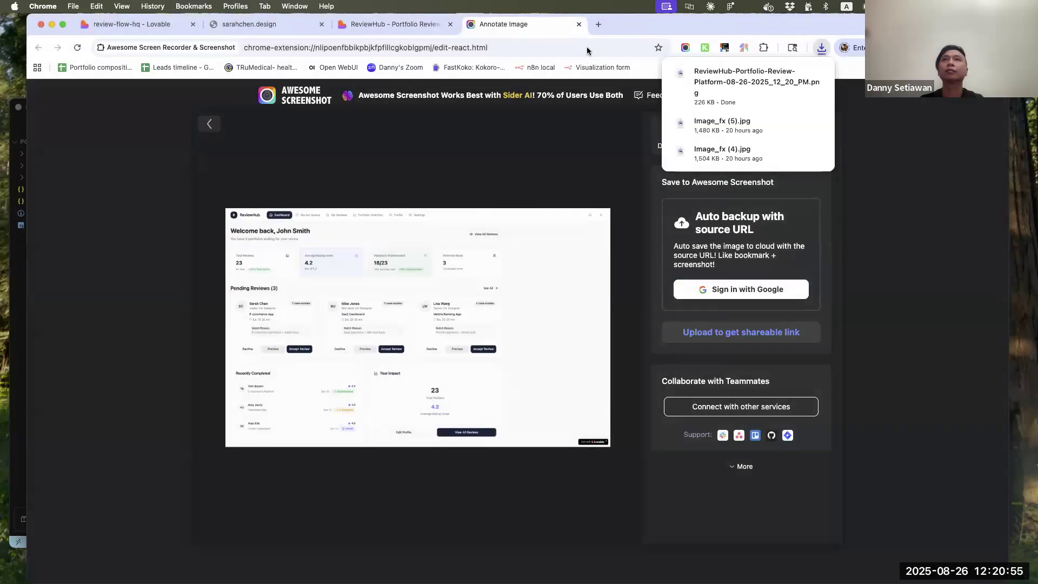
pyautogui.click(533, 49)
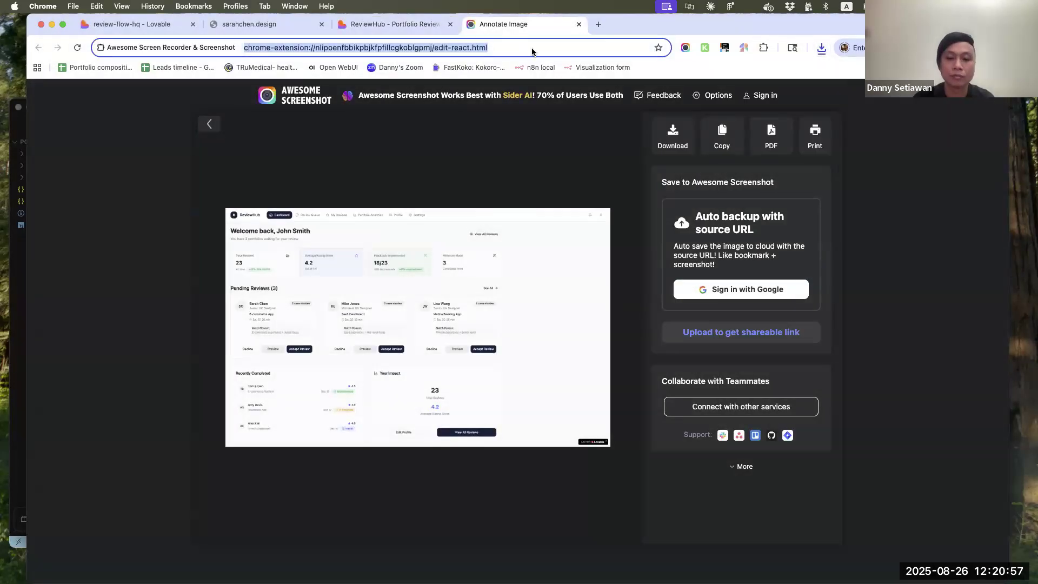
# Switch to Stitch at stitch.withgoogle.com and set the new design to Experimental Mode
pyautogui.write('stit')
pyautogui.press('Return')
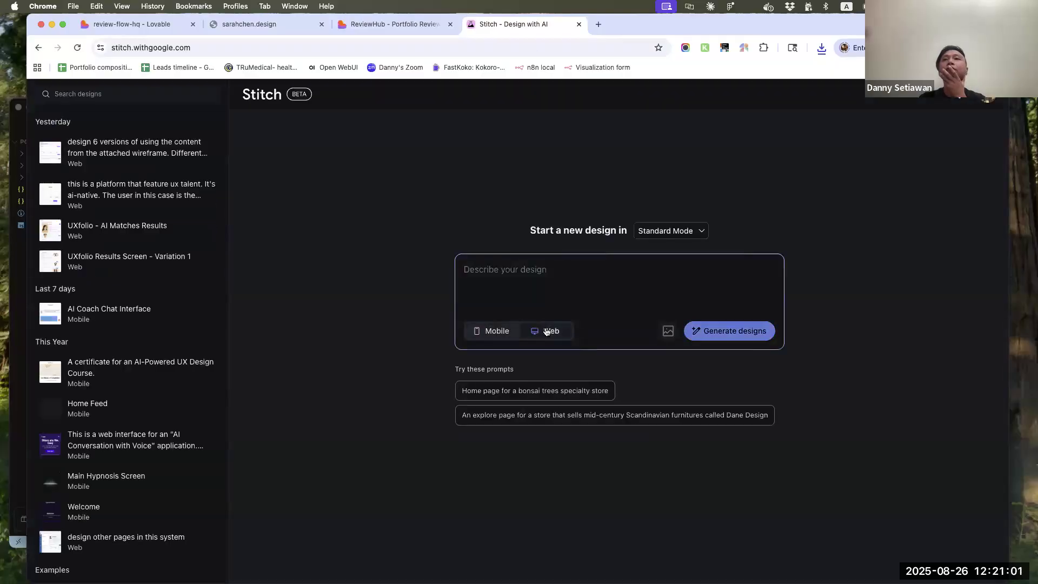
pyautogui.click(668, 231)
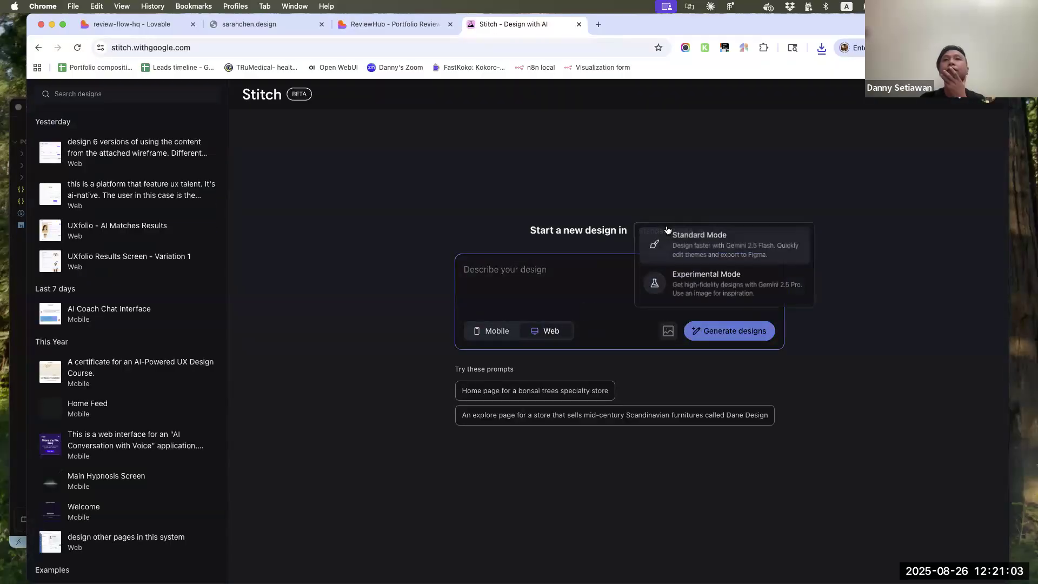
pyautogui.click(715, 285)
# Attach the ReviewHub screenshot from Downloads and begin the prompt "give me 6 variations of this design with various color scheme. We're going for"
pyautogui.click(669, 332)
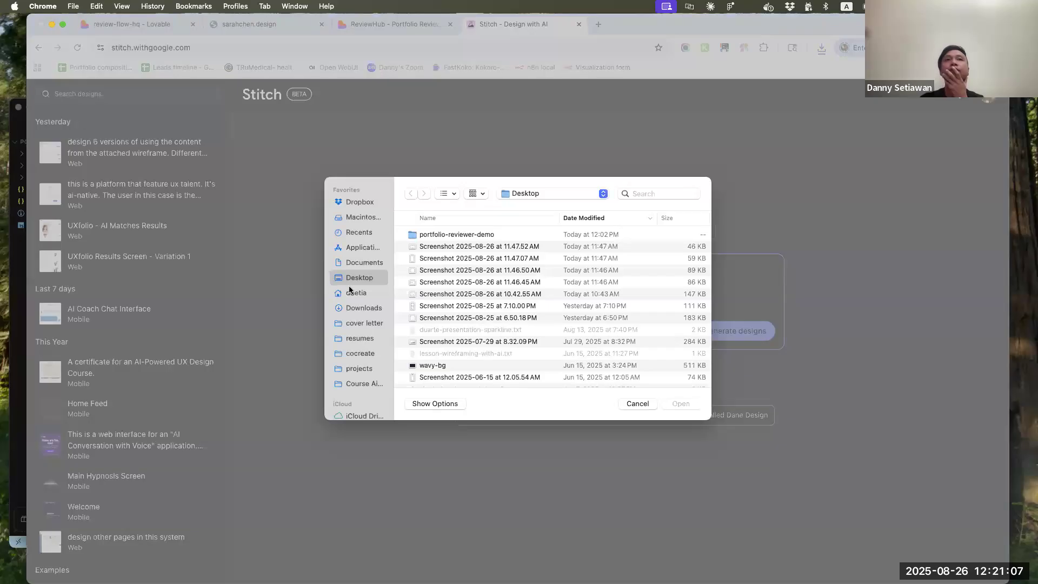
pyautogui.click(370, 312)
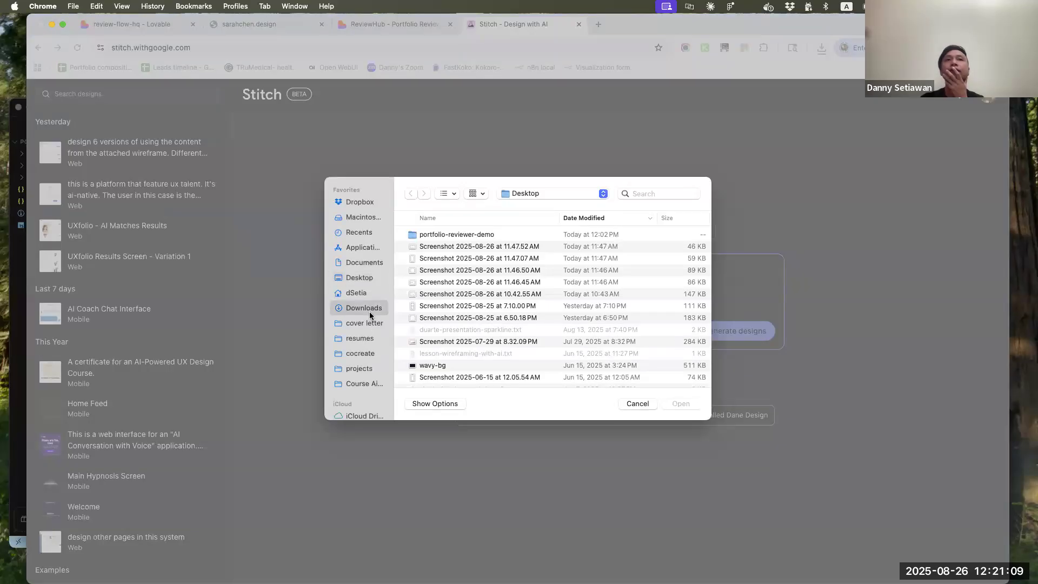
pyautogui.click(466, 236)
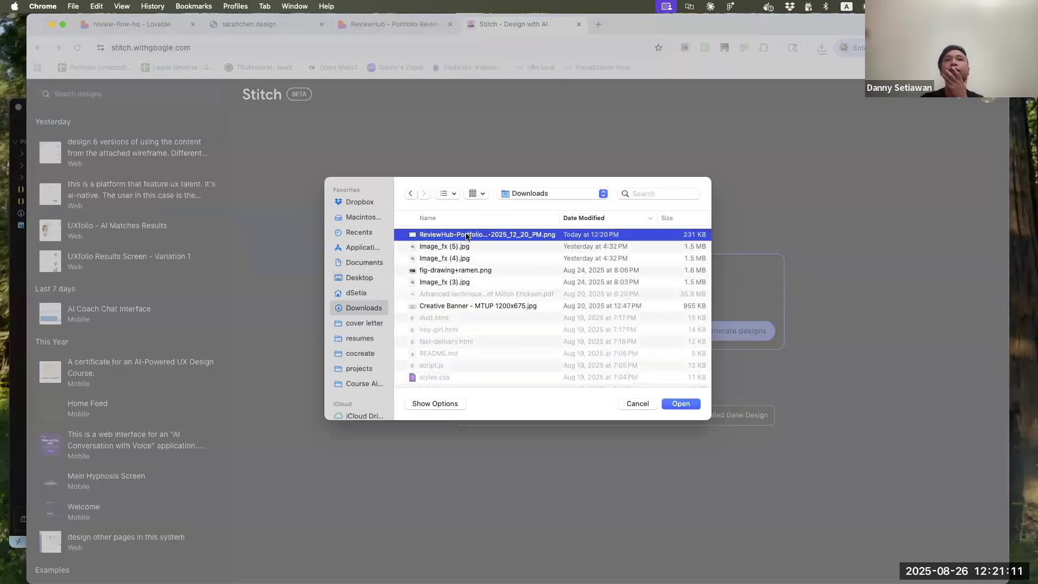
pyautogui.click(685, 403)
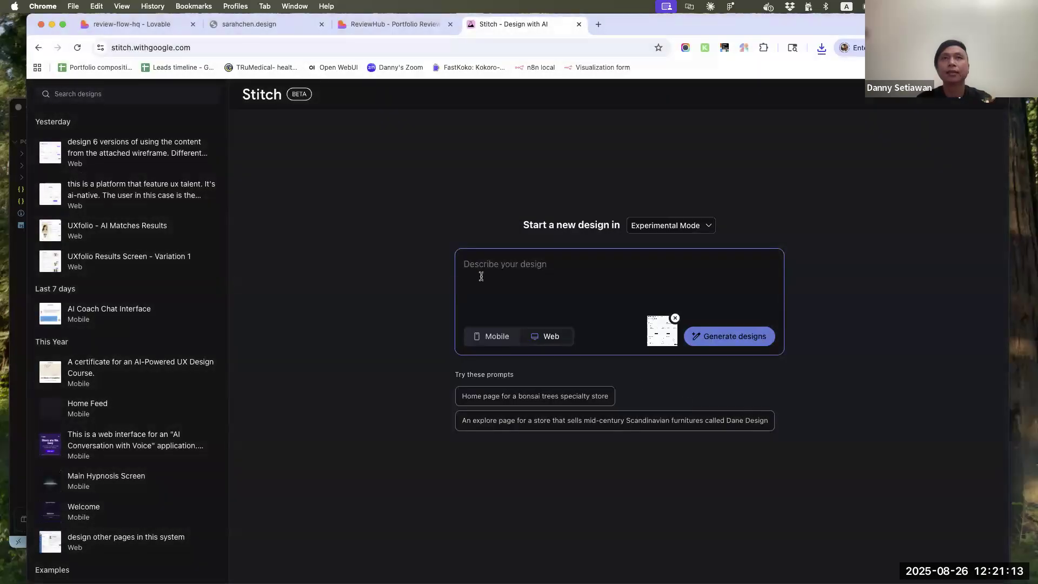
pyautogui.write("give me 6 variations of this design with various color scheme. We're going for")
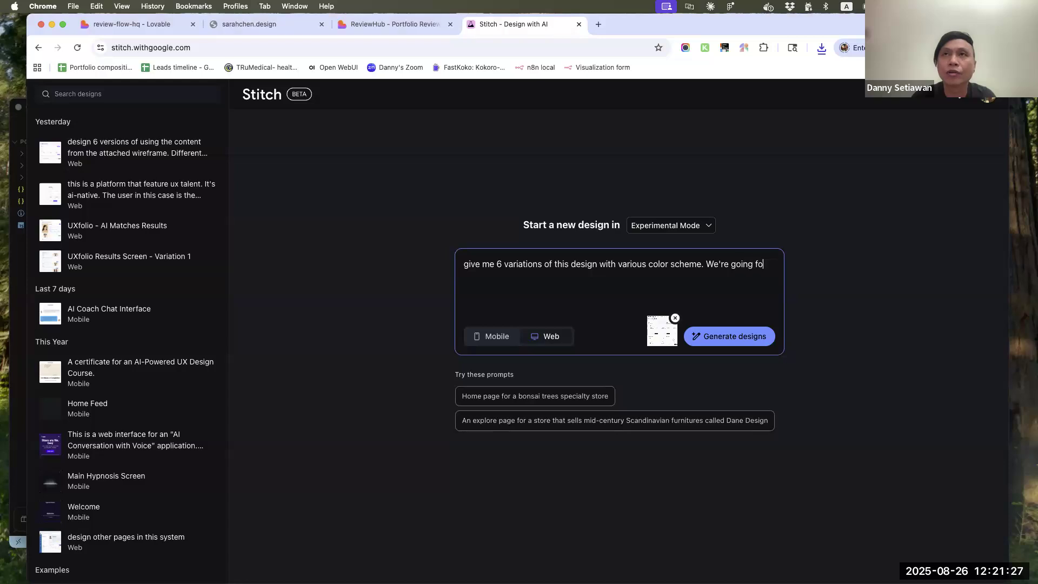
# In the Lovable project's chat, find the original prompt and copy its closing text from "visual design style that's modern" to "as inspirations"
pyautogui.click(389, 24)
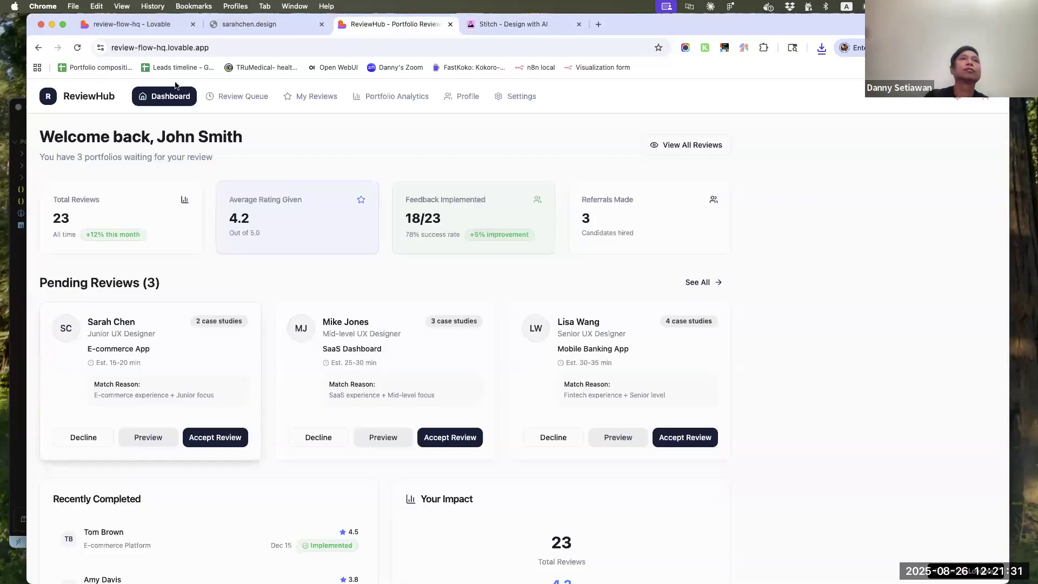
pyautogui.click(143, 25)
pyautogui.click(173, 467)
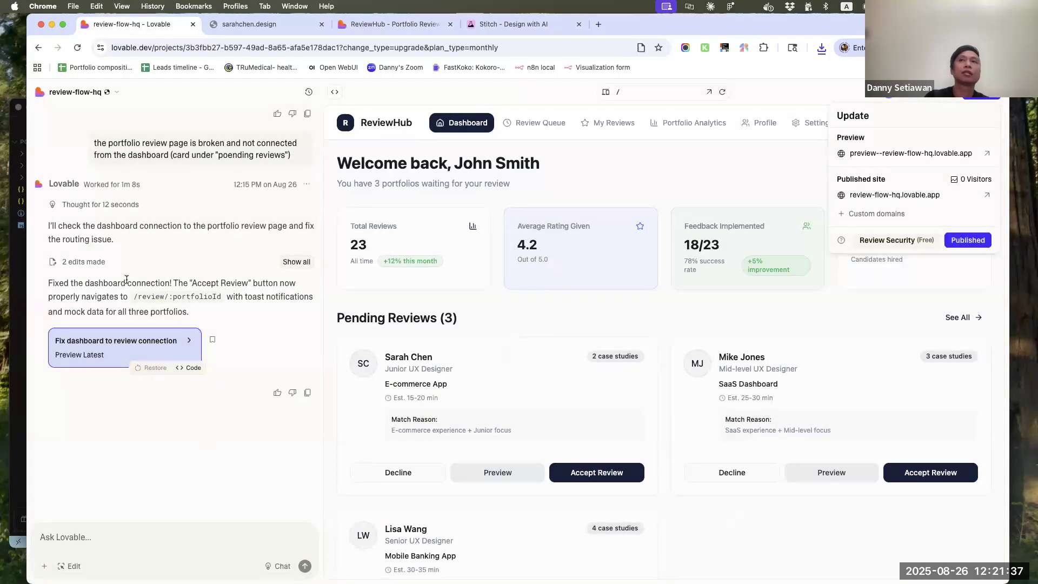
pyautogui.scroll(20, 129, 454)
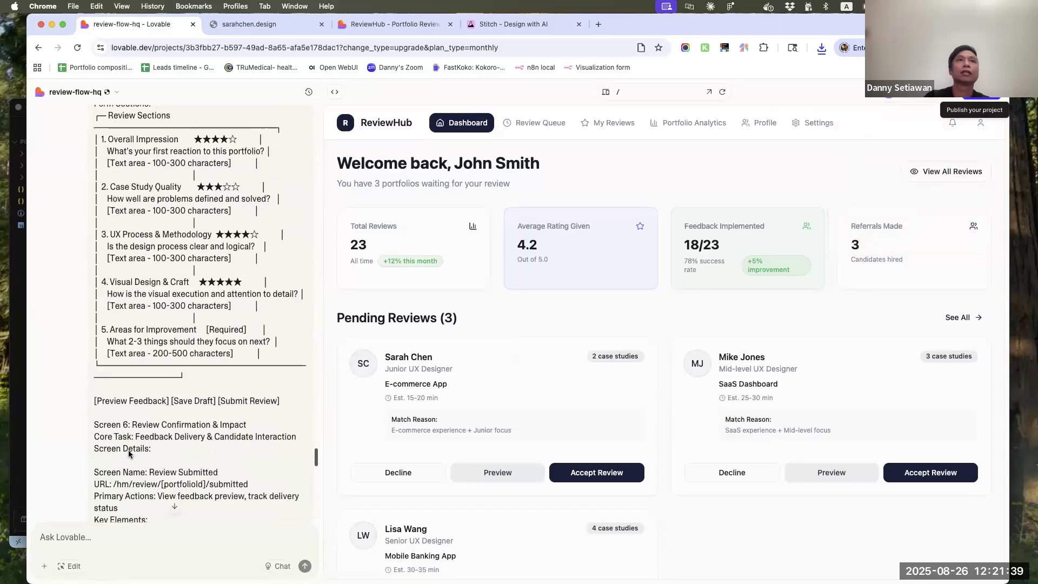
pyautogui.scroll(15, 128, 455)
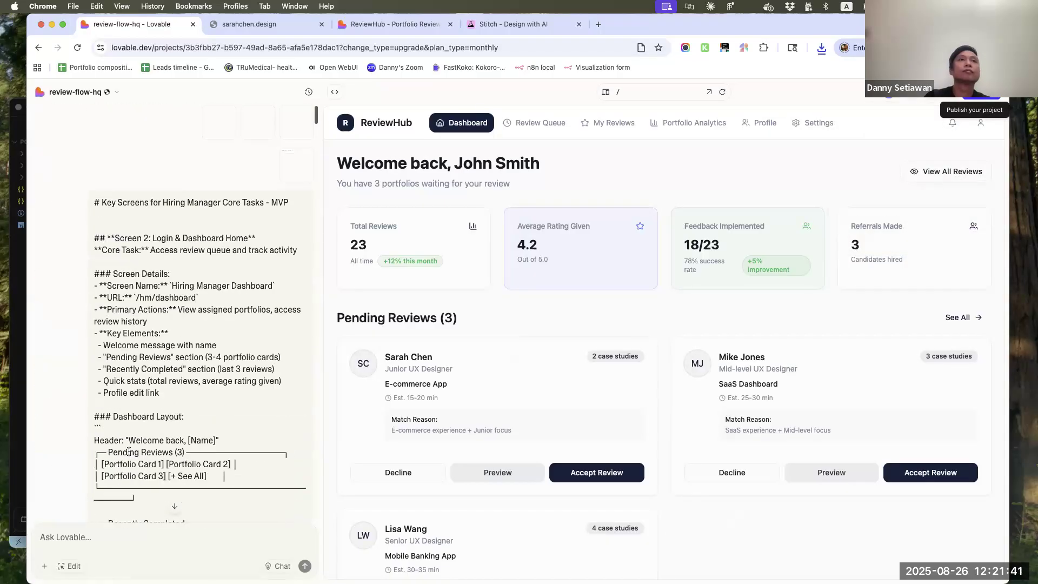
pyautogui.scroll(-15, 128, 451)
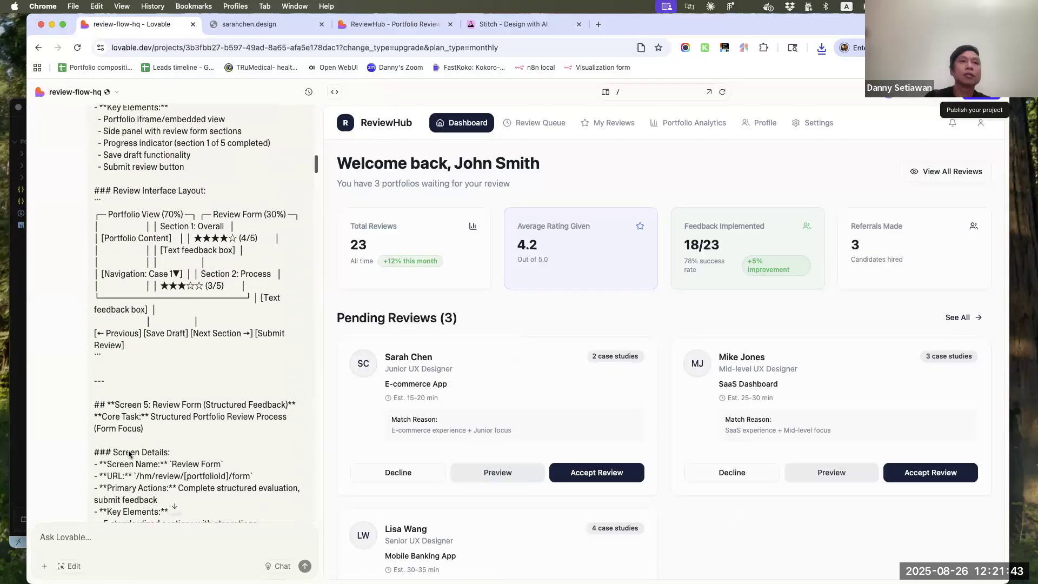
pyautogui.scroll(-15, 129, 455)
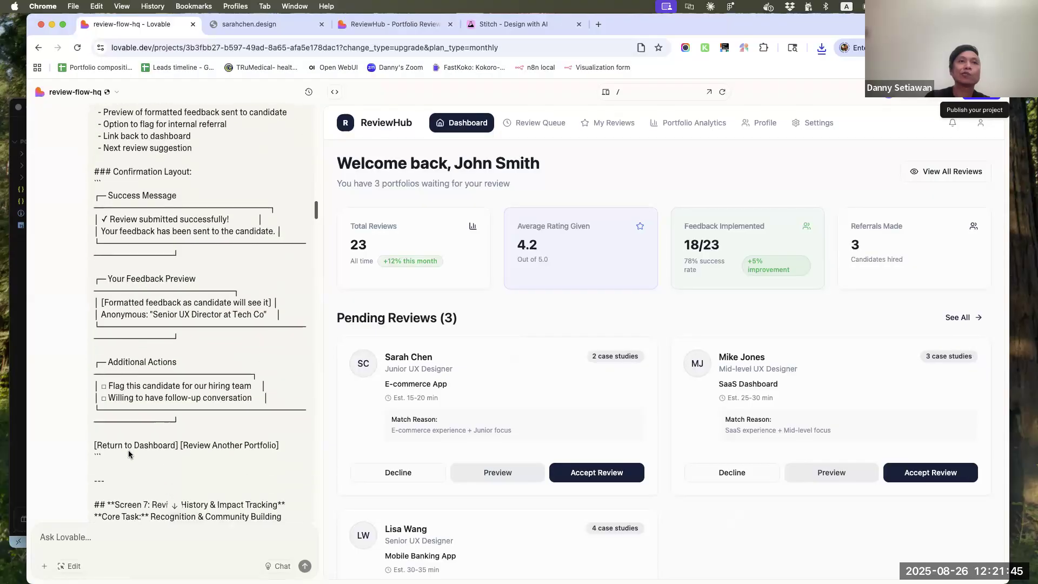
pyautogui.scroll(-20, 129, 455)
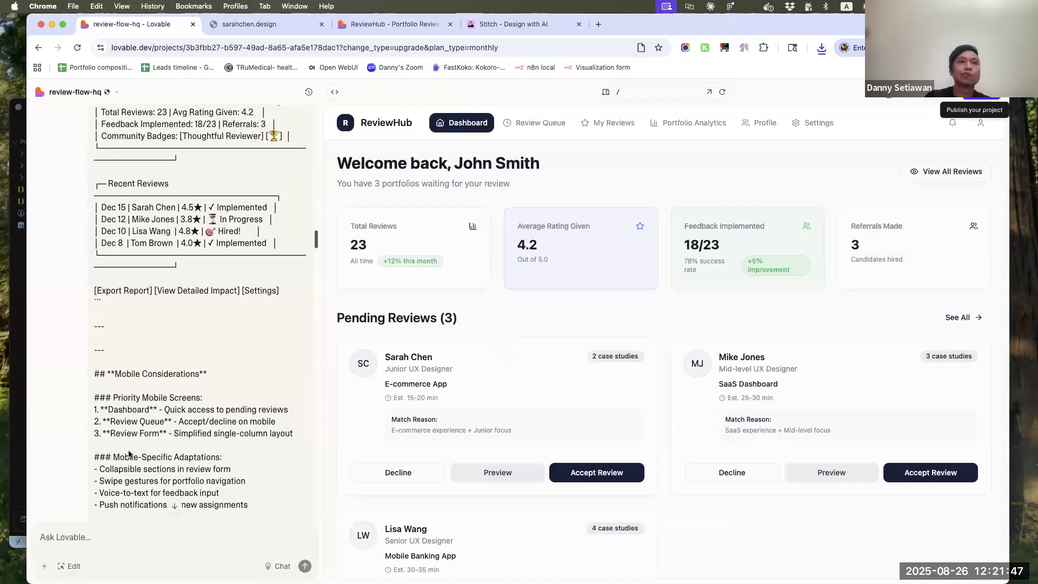
pyautogui.scroll(3, 129, 455)
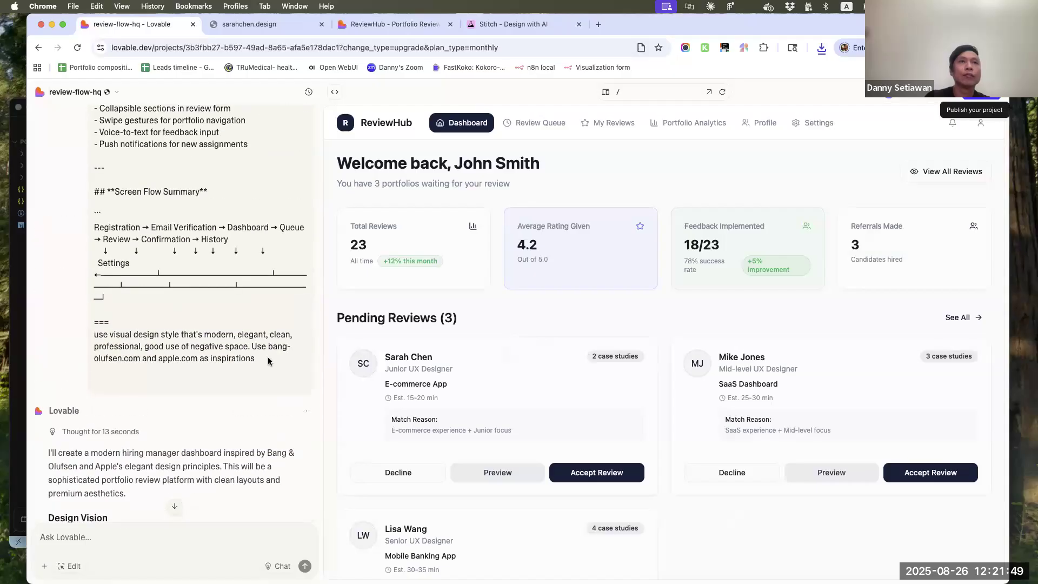
pyautogui.tripleClick(79, 345)
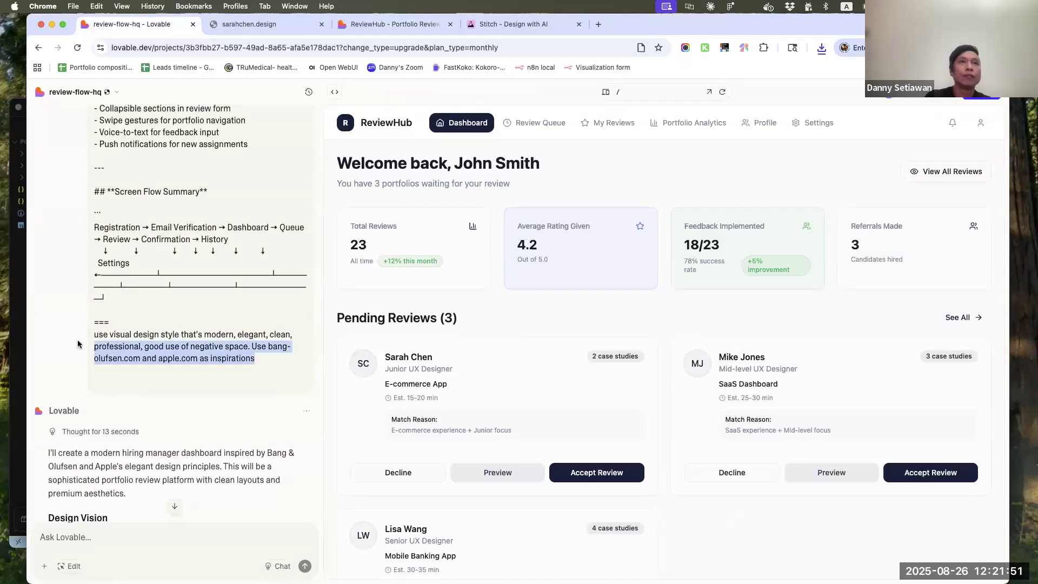
pyautogui.moveTo(83, 343); pyautogui.dragTo(109, 331)
pyautogui.press('super+c')
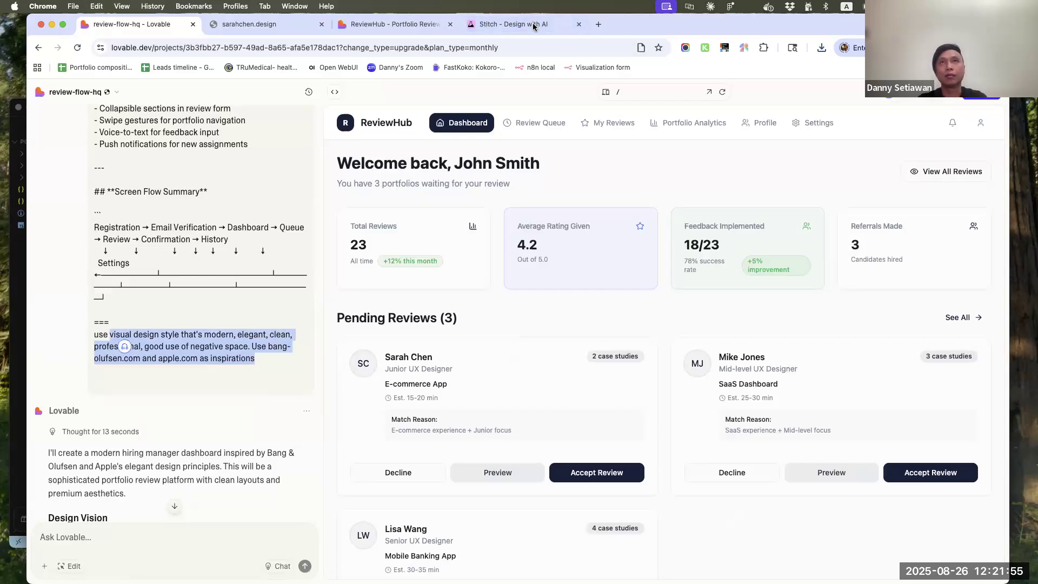
# Return to Stitch, complete the prompt with the copied style text and "Show me 3 light and 3 dark modes", and submit it
pyautogui.click(572, 28)
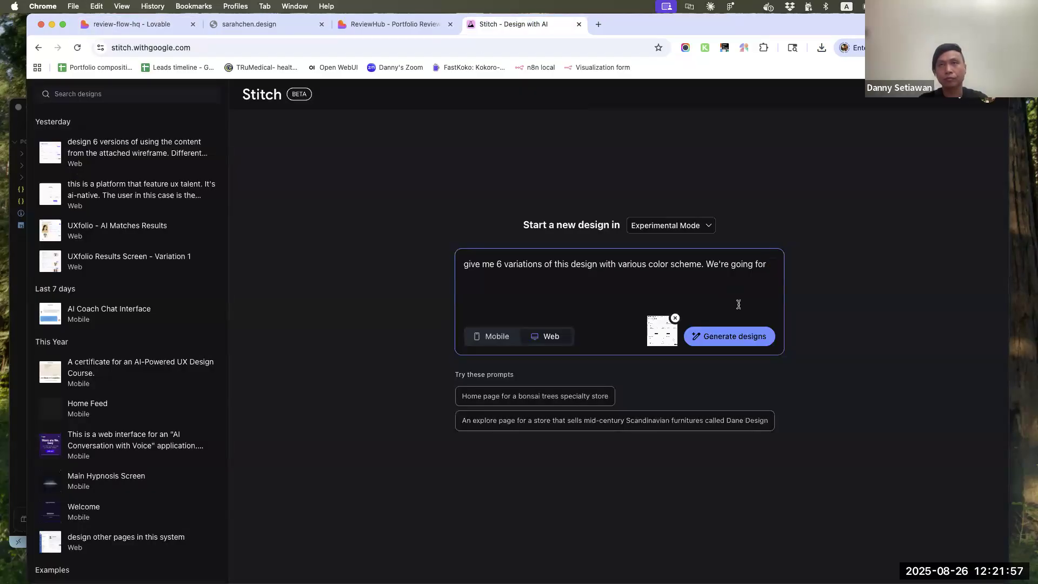
pyautogui.press('super+v')
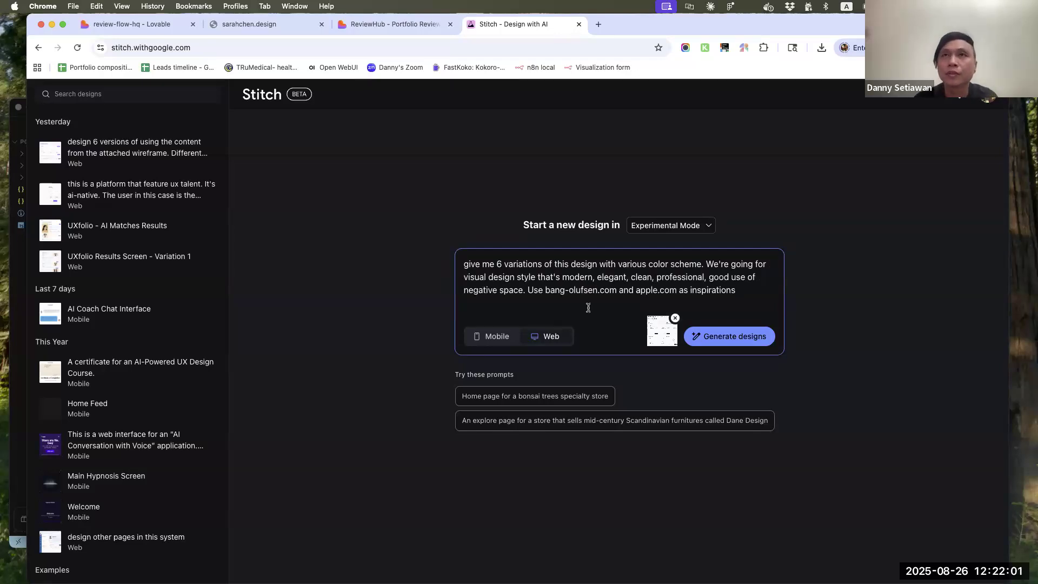
pyautogui.hotkey('shift', 'Return')
pyautogui.hotkey('shift', 'Return')
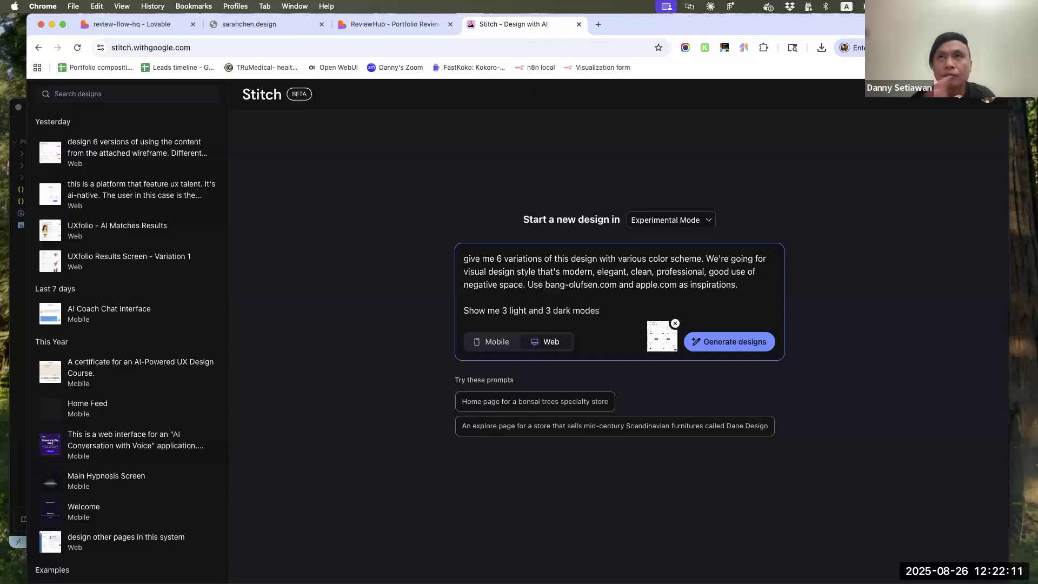
pyautogui.press('Return')
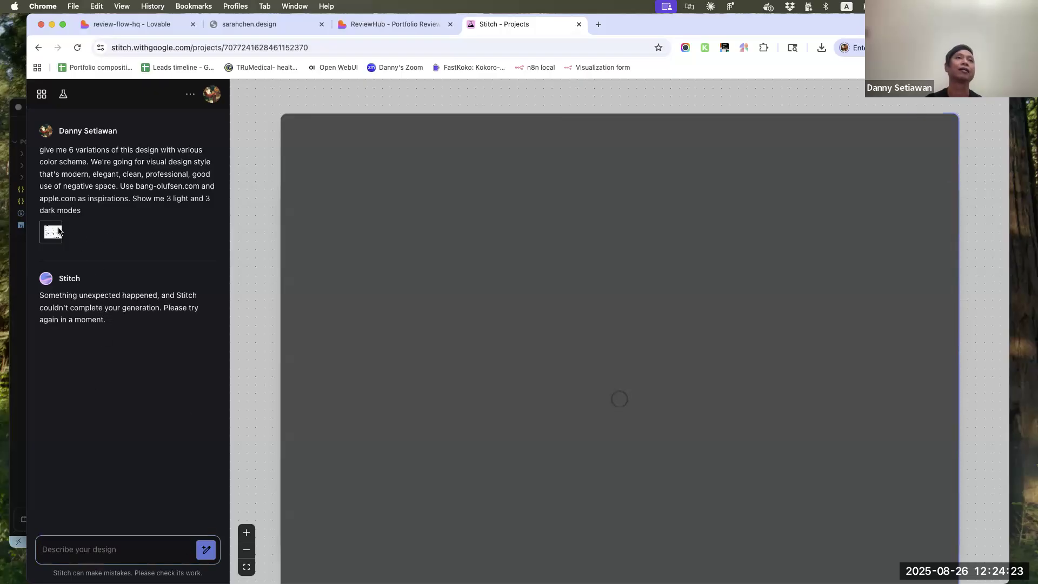
# Copy the submitted prompt from the Stitch project and paste it into a new design description on the start page
pyautogui.click(59, 231)
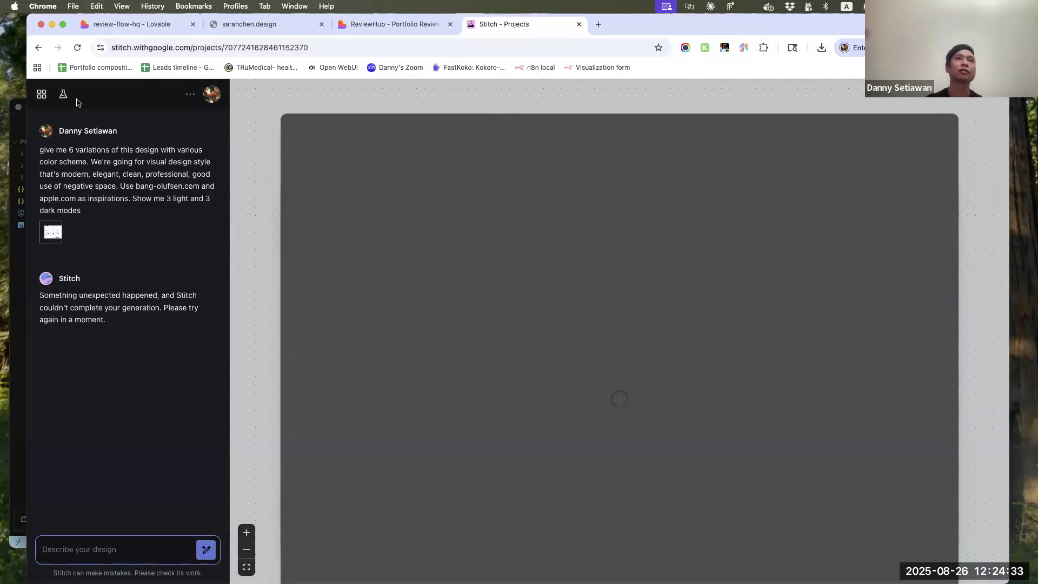
pyautogui.moveTo(96, 208); pyautogui.dragTo(54, 135)
pyautogui.press('super+c')
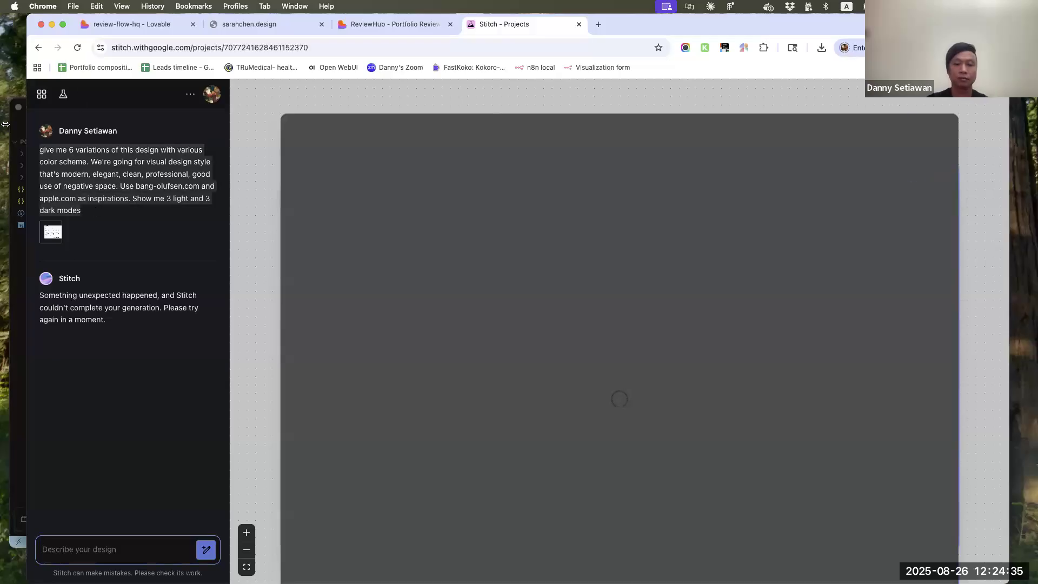
pyautogui.click(38, 48)
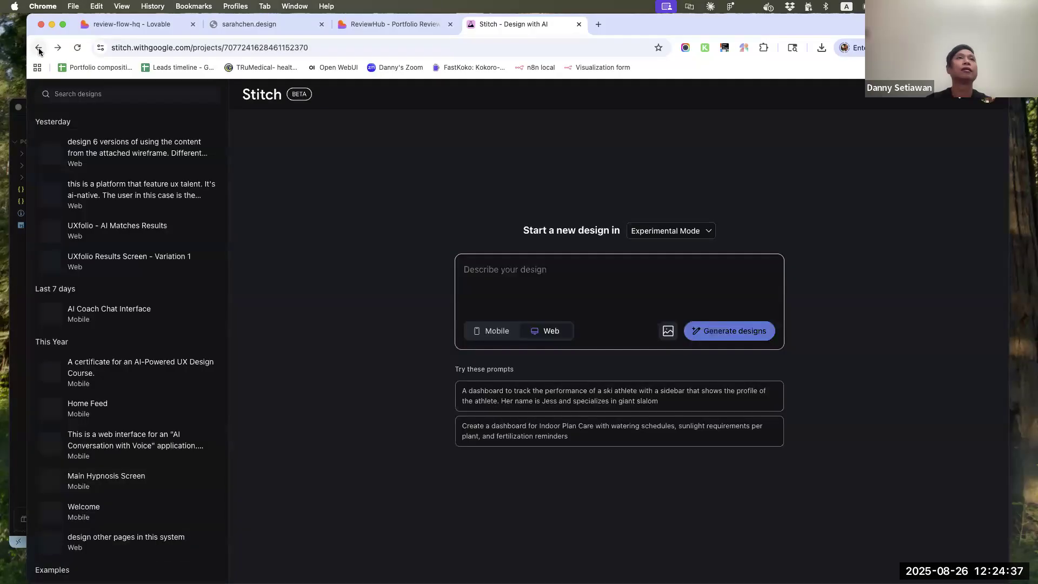
pyautogui.click(684, 298)
pyautogui.press('super+v')
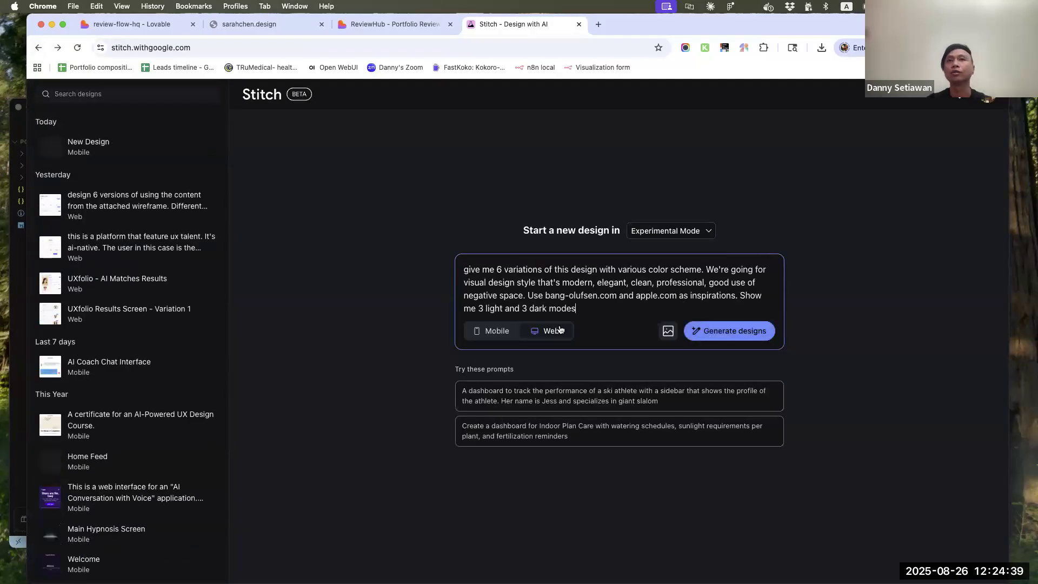
# Attach the ReviewHub screenshot from Downloads to the new prompt and generate the designs
pyautogui.click(669, 333)
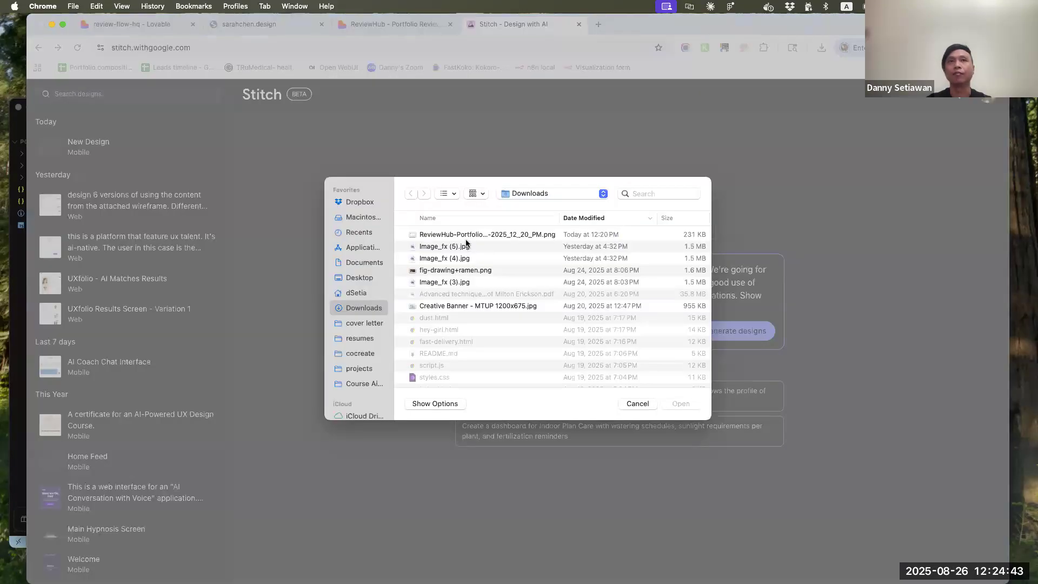
pyautogui.click(466, 235)
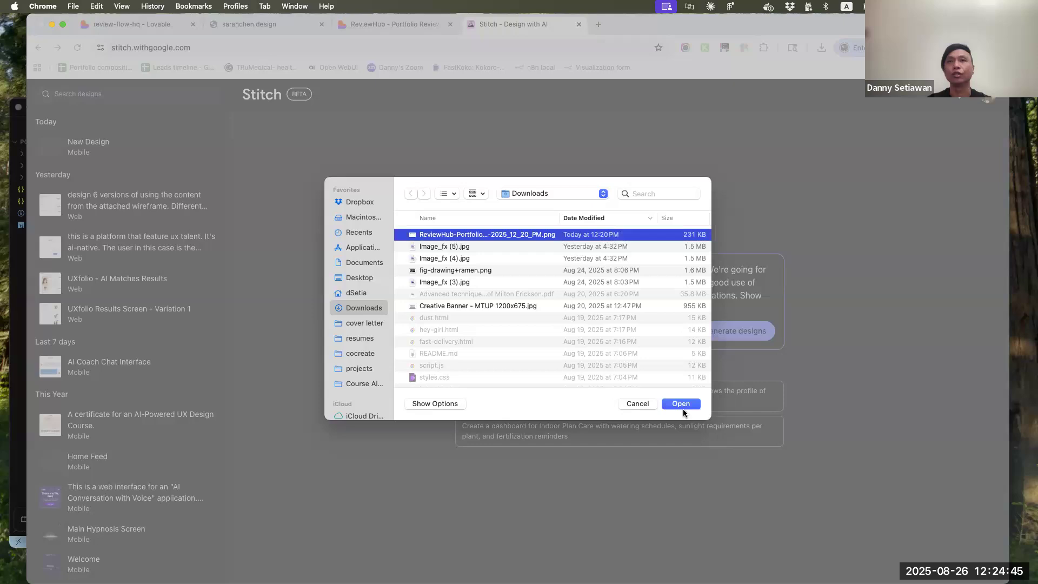
pyautogui.click(682, 405)
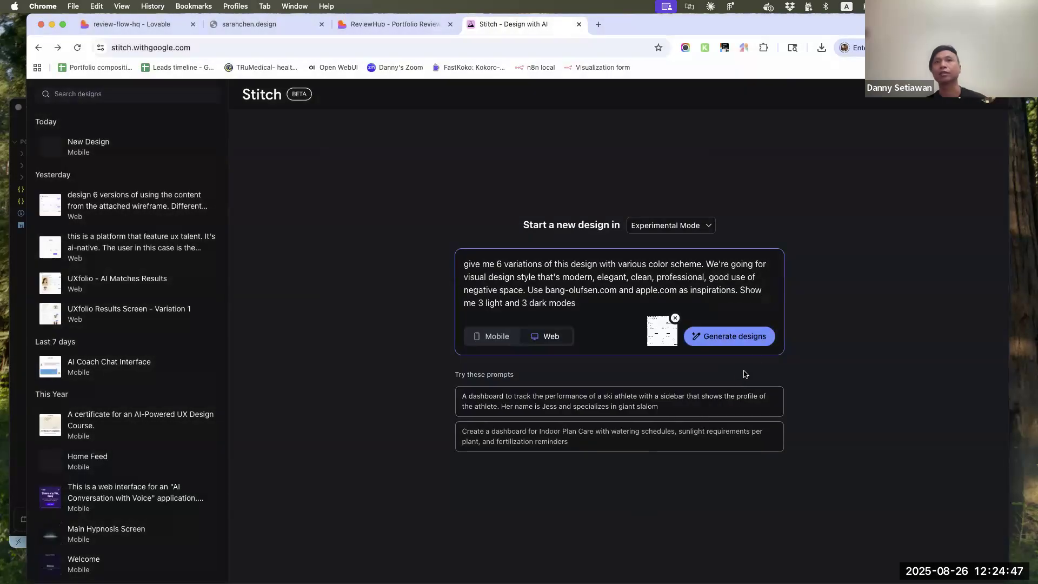
pyautogui.click(744, 338)
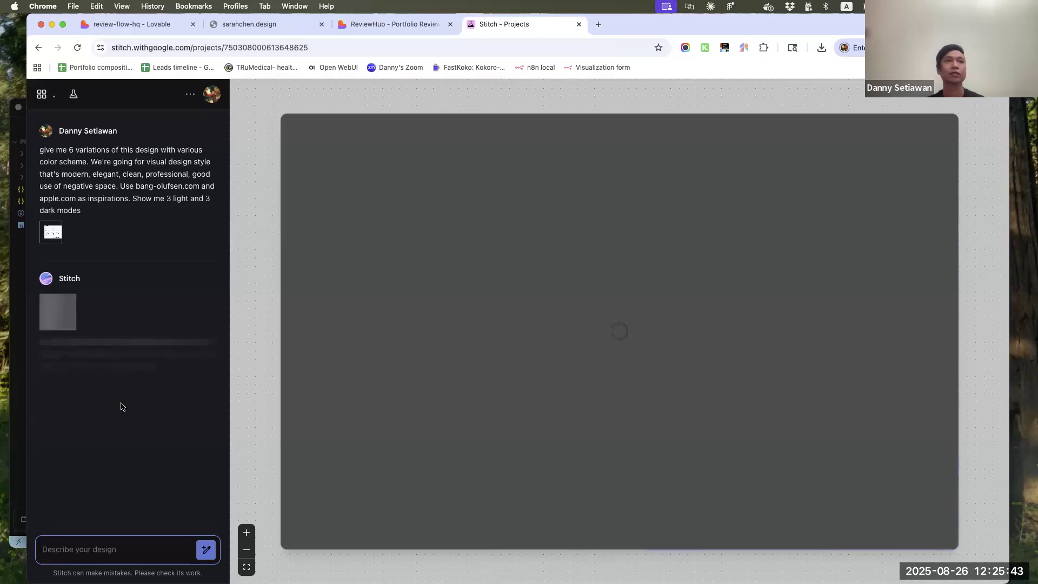
# Shift the Stitch browser window aside and minimize the Cursor window behind it
pyautogui.moveTo(641, 28); pyautogui.dragTo(687, 29)
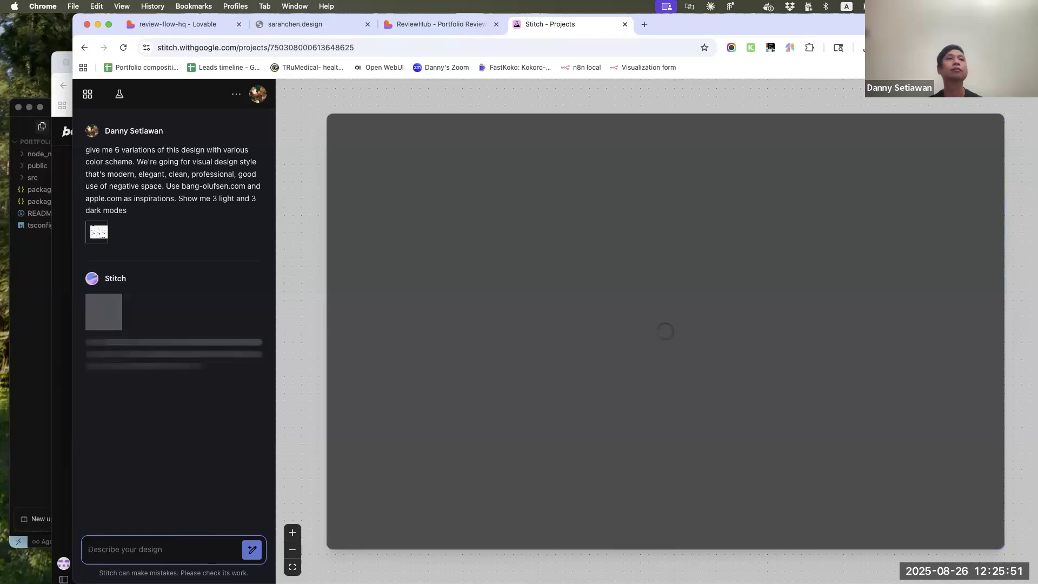
pyautogui.click(27, 388)
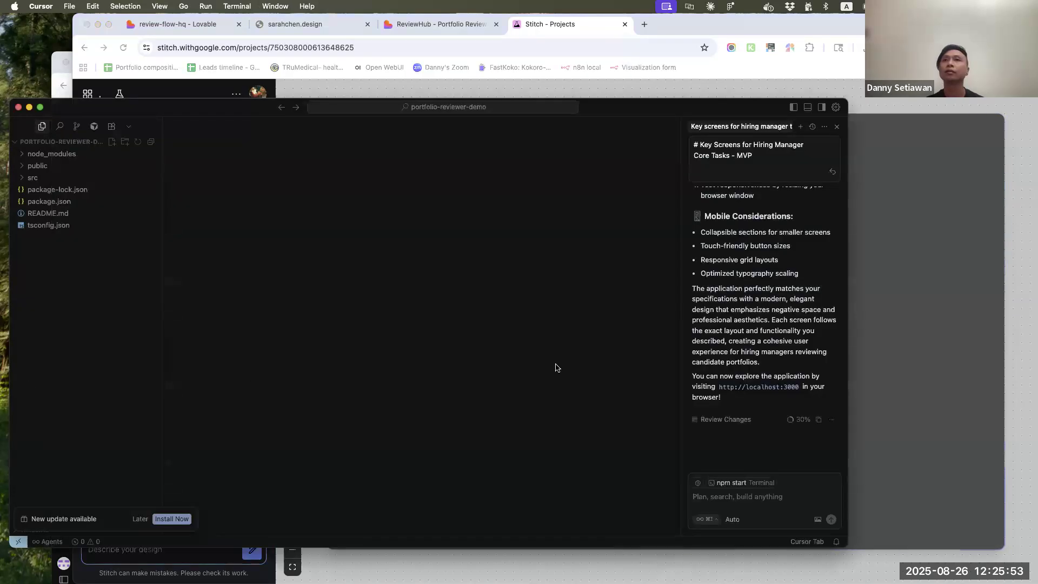
pyautogui.click(29, 108)
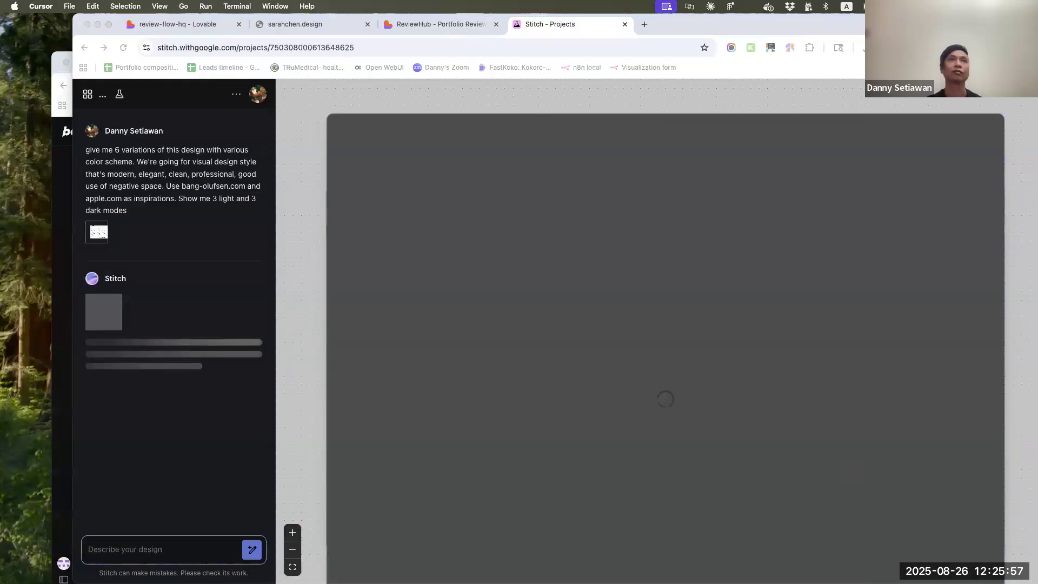
# Offset the Stitch and Bolt browser windows so both stay reachable, and bring Stitch back to the front
pyautogui.moveTo(739, 26); pyautogui.dragTo(805, 42)
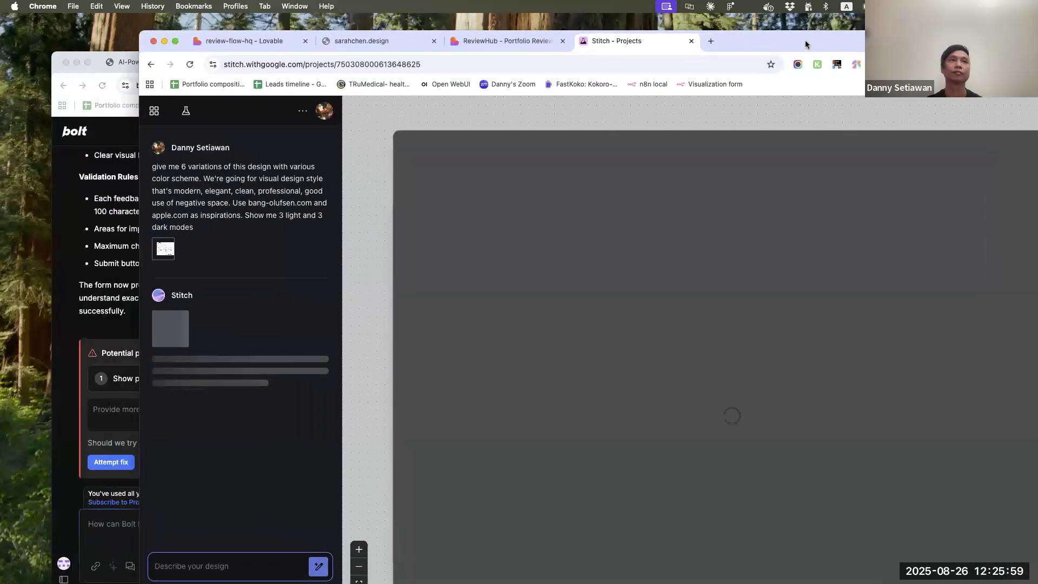
pyautogui.click(76, 252)
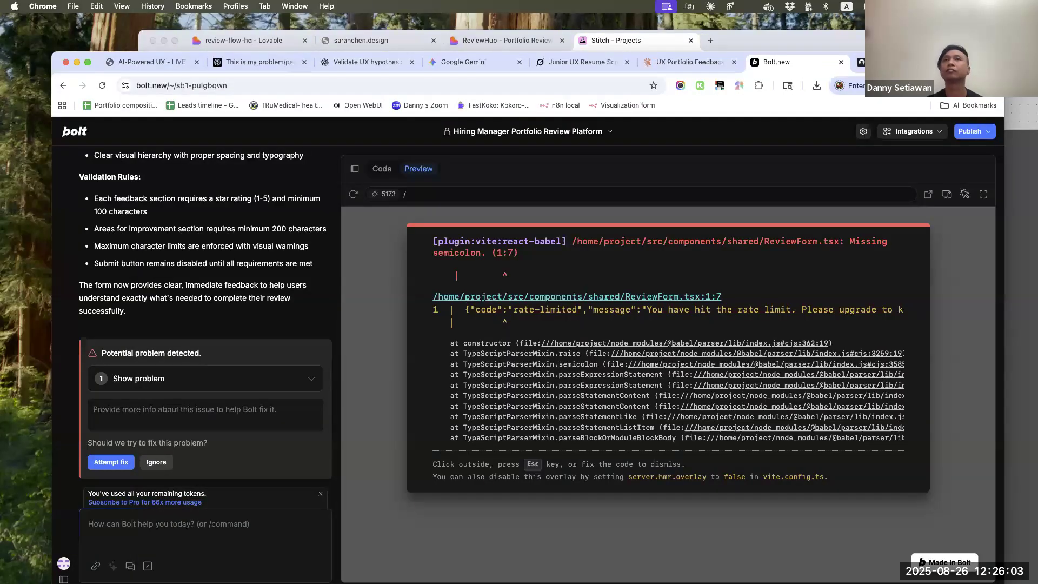
pyautogui.moveTo(981, 60); pyautogui.dragTo(934, 59)
pyautogui.click(933, 41)
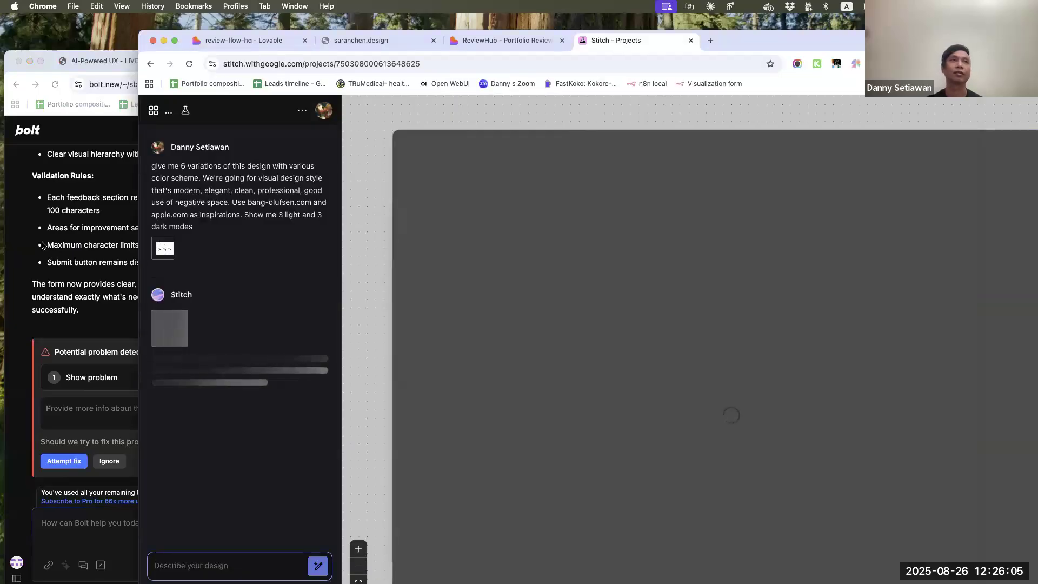
# Bring the browser window behind Stitch forward and advance the AI-Powered UX slide deck to the Next Steps: Continue Your Journey slide
pyautogui.click(43, 245)
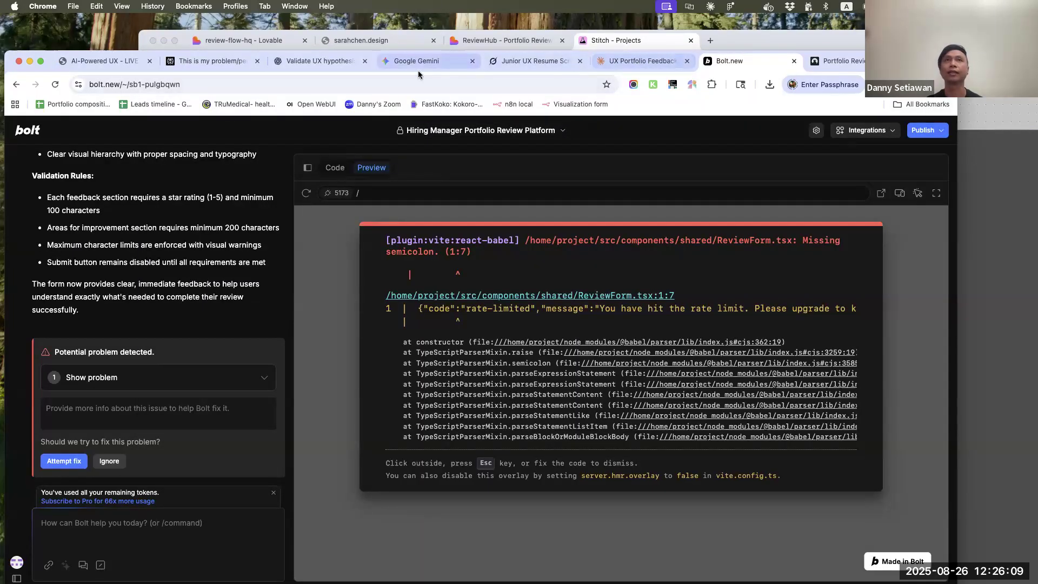
pyautogui.click(120, 61)
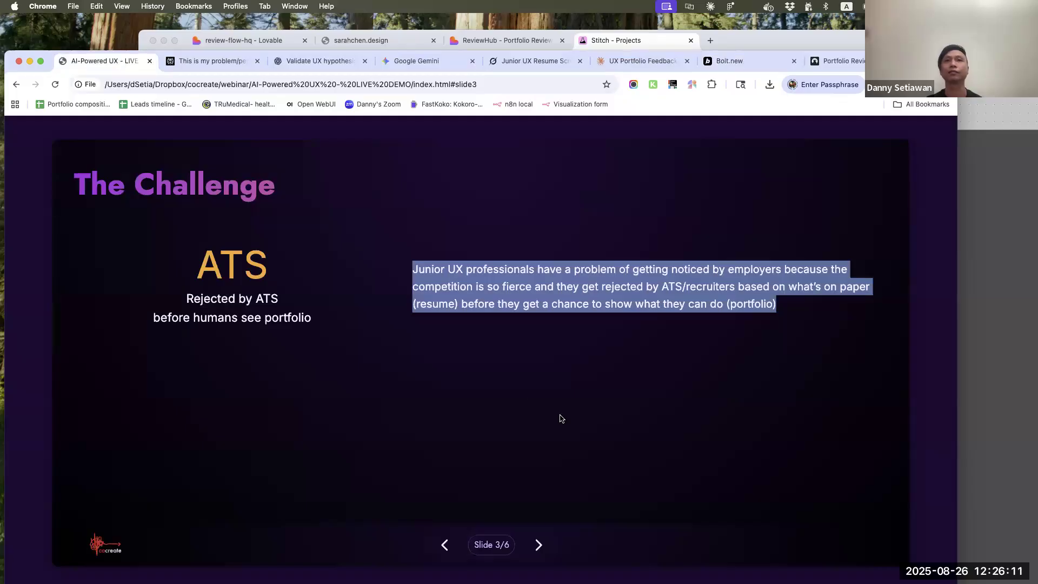
pyautogui.click(556, 550)
pyautogui.click(539, 546)
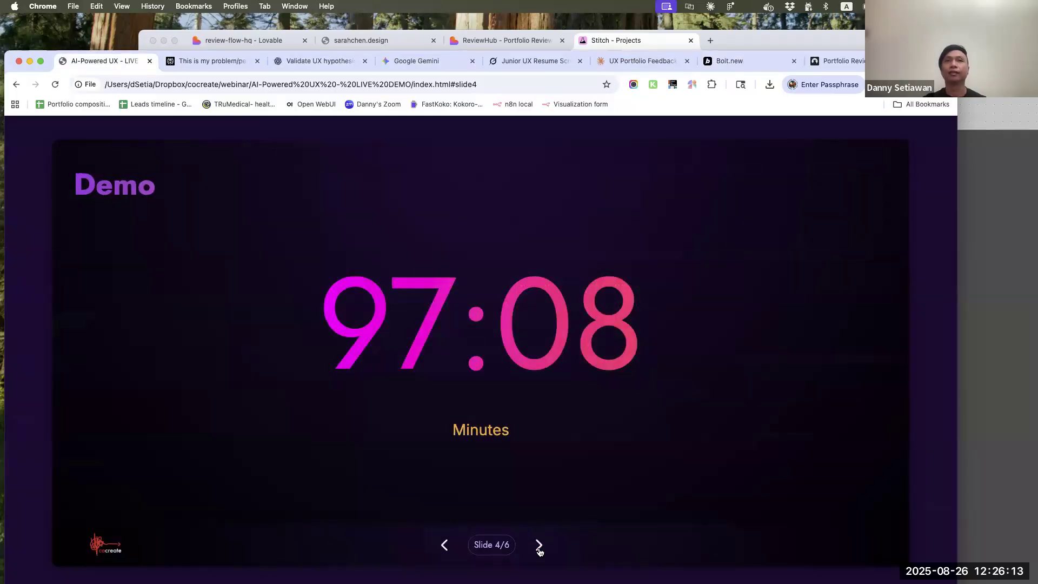
pyautogui.click(539, 546)
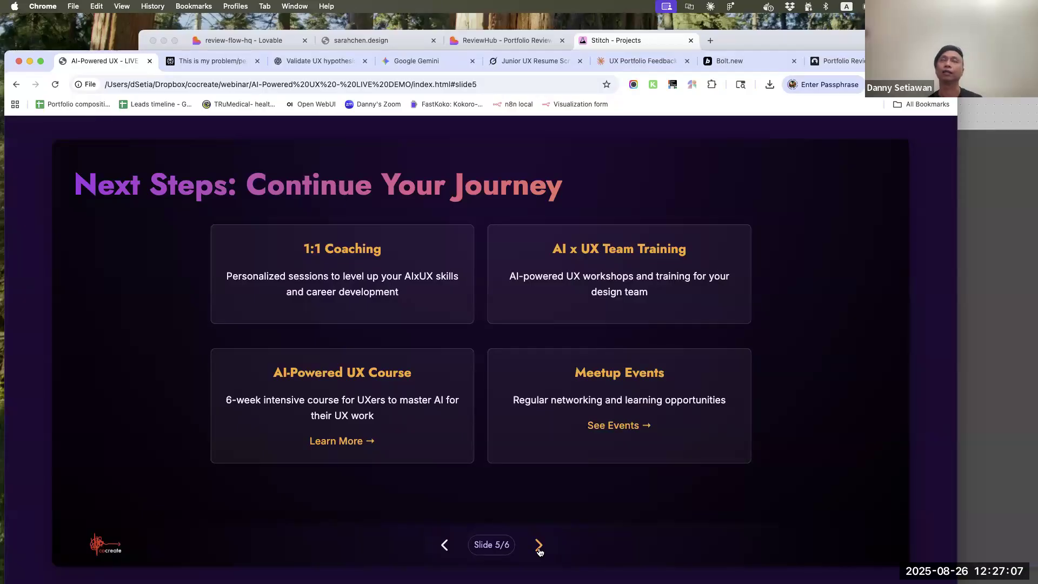
# Open the AI-Powered UX Course page from the slide, select its web address, and return to the slide deck
pyautogui.keyDown('super'); pyautogui.click(350, 447); pyautogui.keyUp('super')
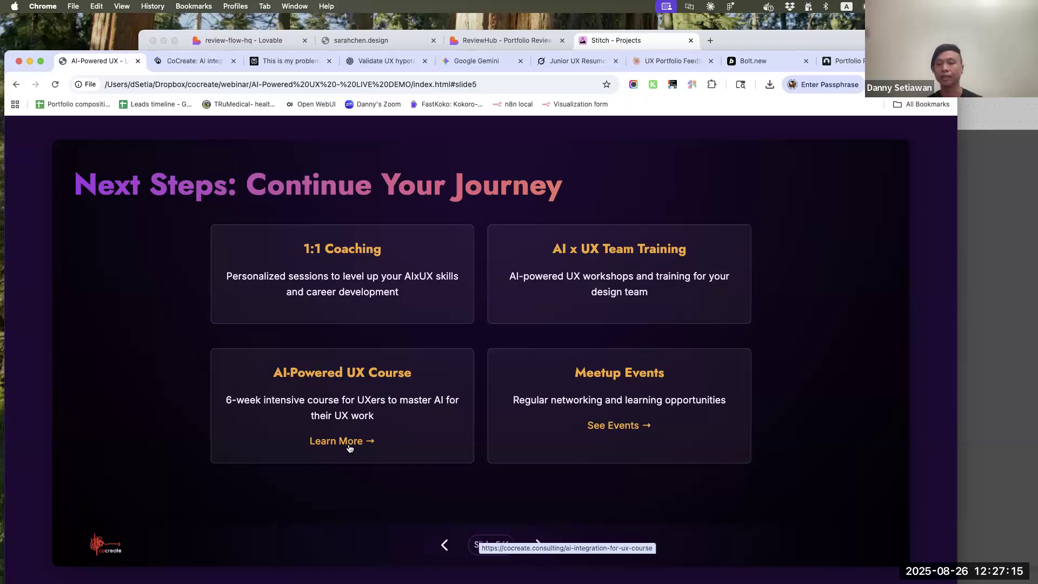
pyautogui.click(200, 62)
pyautogui.click(196, 86)
pyautogui.click(128, 62)
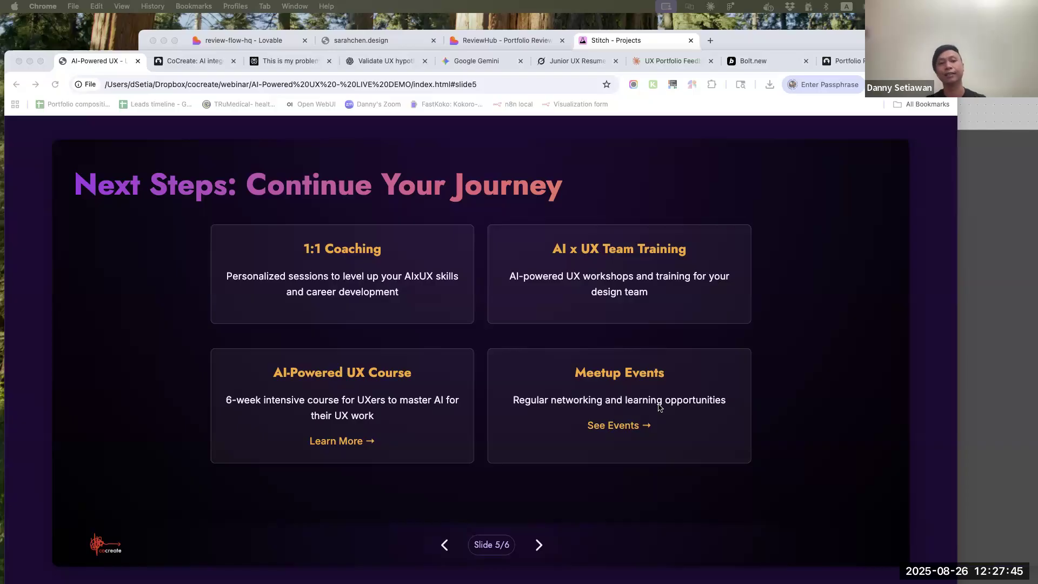
# Advance the deck to the Q&A slide and select the presenter's LinkedIn address
pyautogui.click(541, 548)
pyautogui.moveTo(677, 382); pyautogui.dragTo(542, 373)
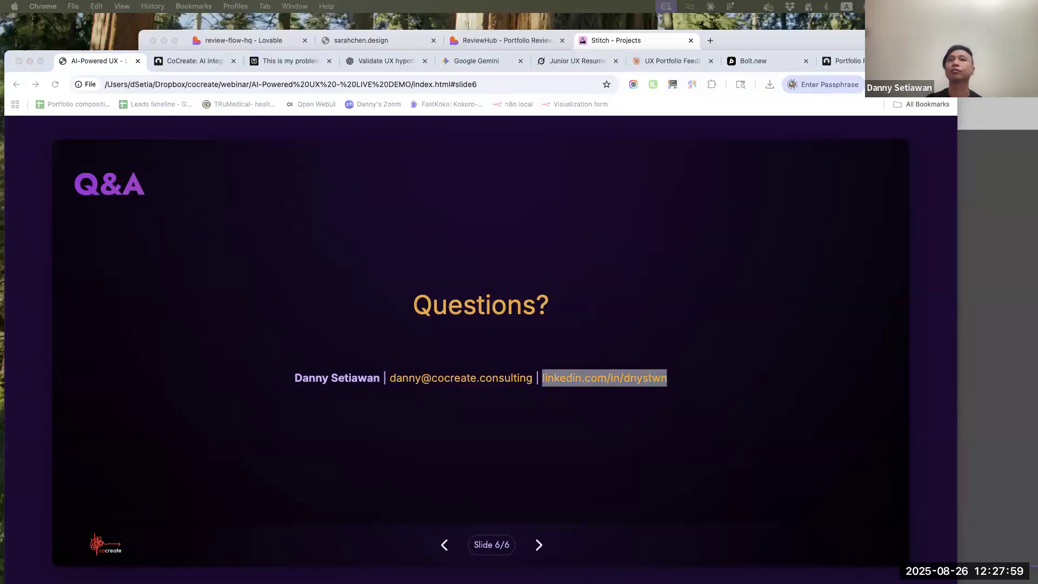
pyautogui.click(787, 254)
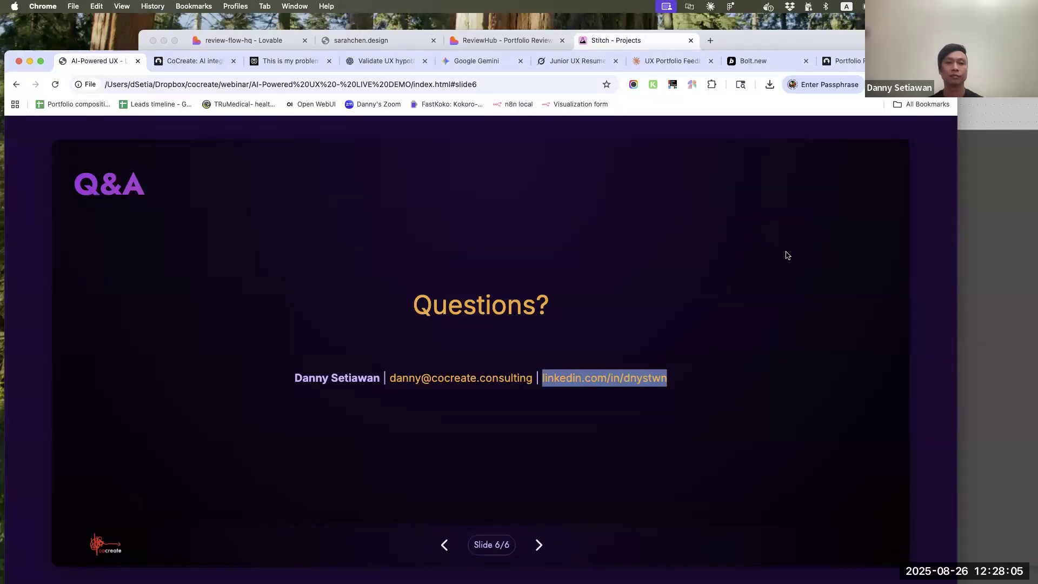
# Switch back to the Stitch project and check the outcome of the design generation in the chat and on the canvas
pyautogui.click(1025, 188)
pyautogui.scroll(-6, 886, 248)
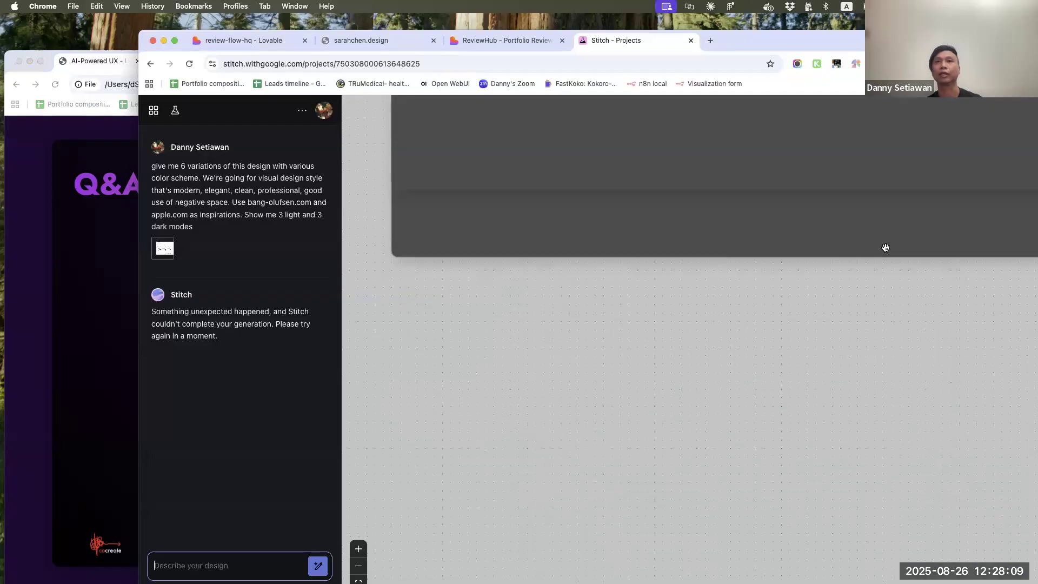
pyautogui.scroll(11, 886, 248)
pyautogui.hscroll(6, 886, 247)
pyautogui.scroll(-5, 884, 247)
pyautogui.hscroll(-3, 883, 245)
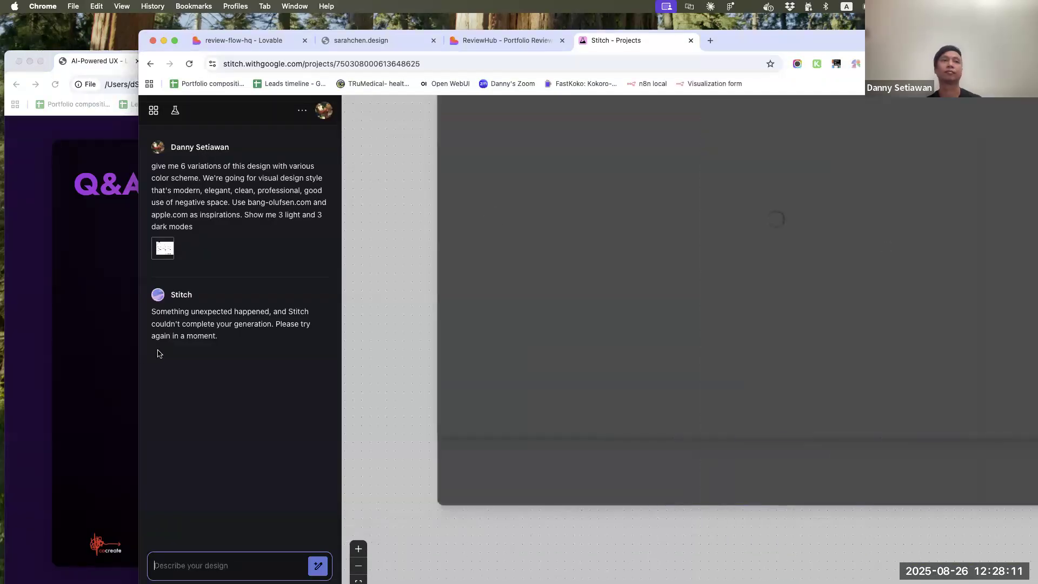
# Return to the slide deck's browser window, open onlook.com in a new tab, and select its web address
pyautogui.click(113, 358)
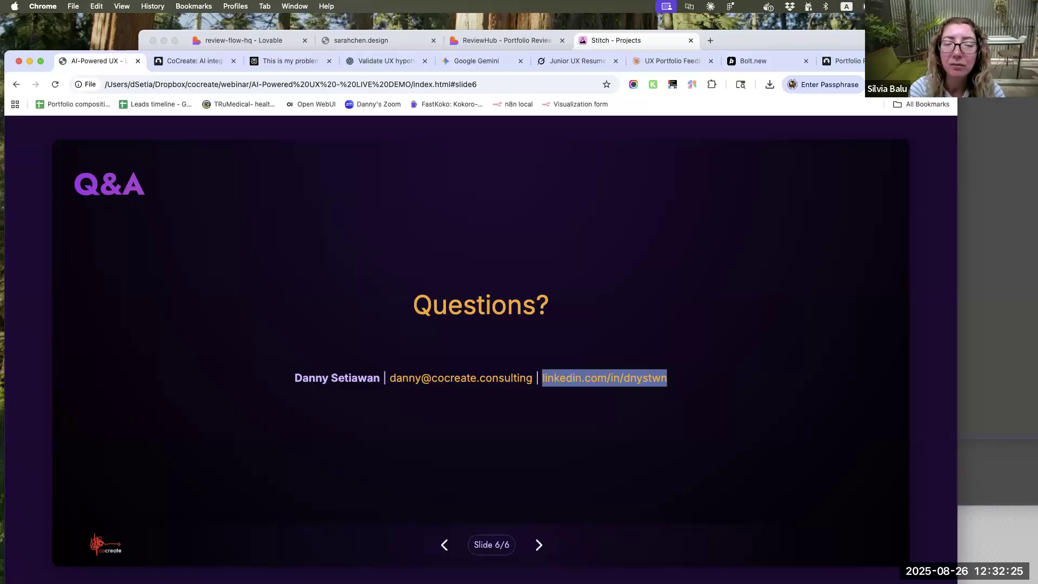
pyautogui.hotkey('ctrl', 't')
pyautogui.write('onlook.com')
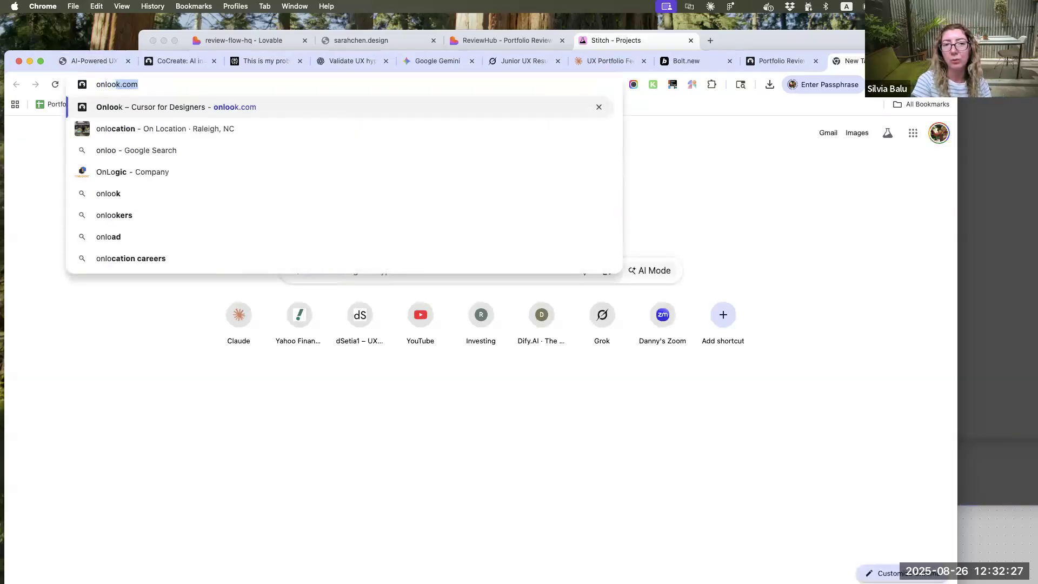
pyautogui.press('Return')
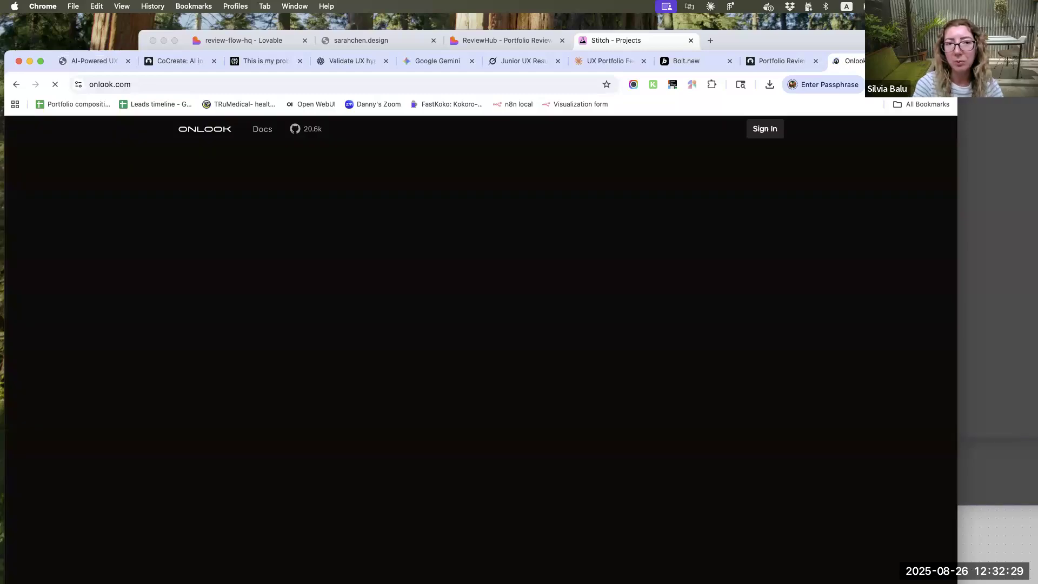
pyautogui.click(521, 87)
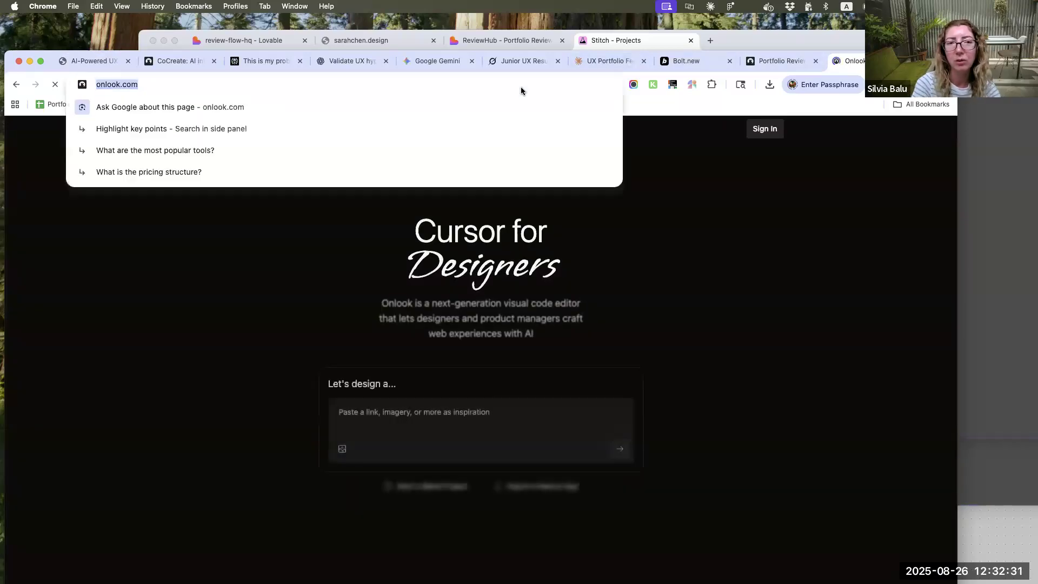
pyautogui.press('super+Tab')
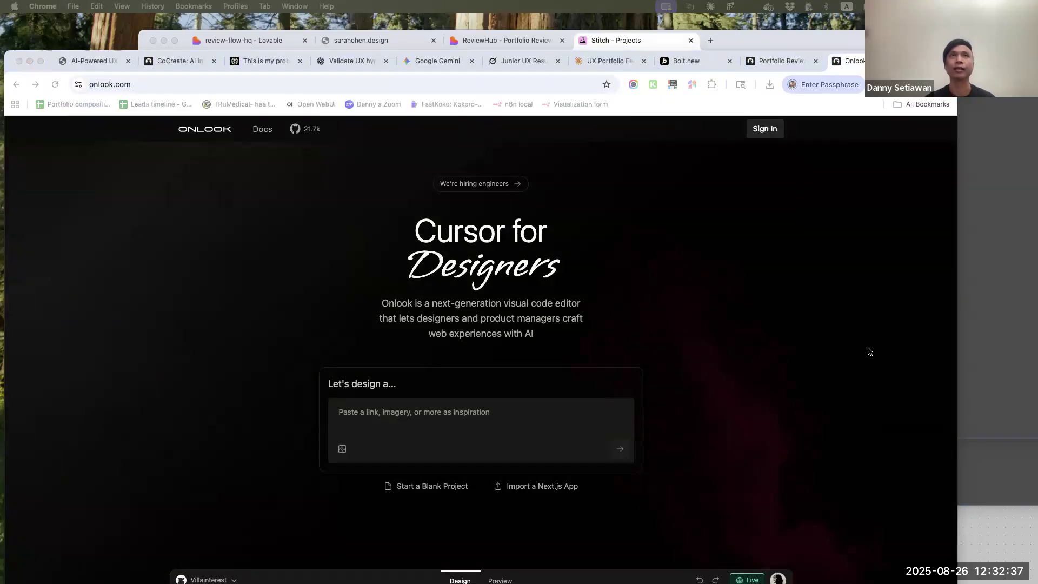
# Switch to the CoCreate course page and look through its AI statistics and the student interview testimonials
pyautogui.click(174, 59)
pyautogui.scroll(-15, 411, 347)
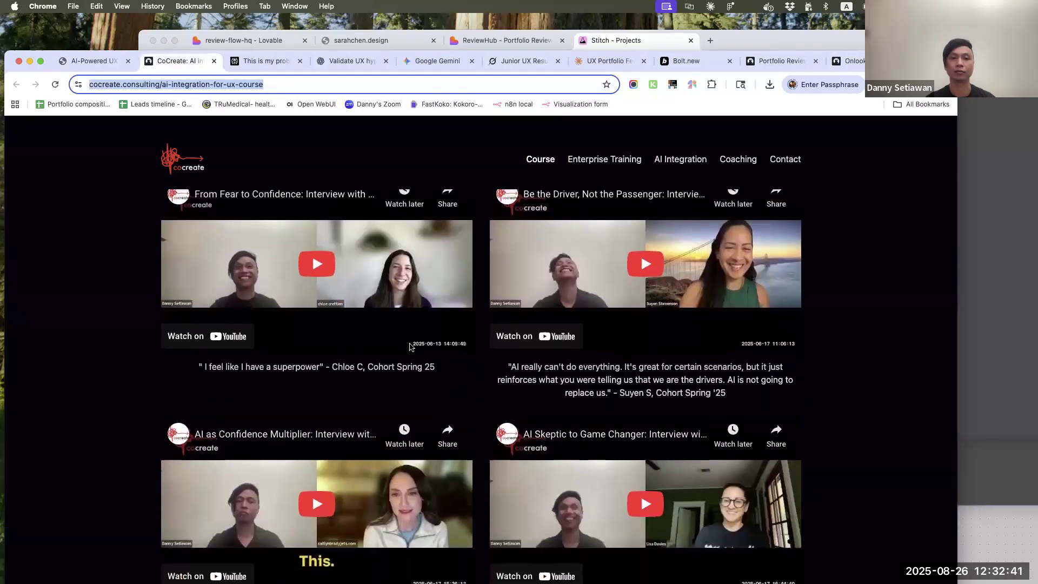
pyautogui.scroll(20, 411, 347)
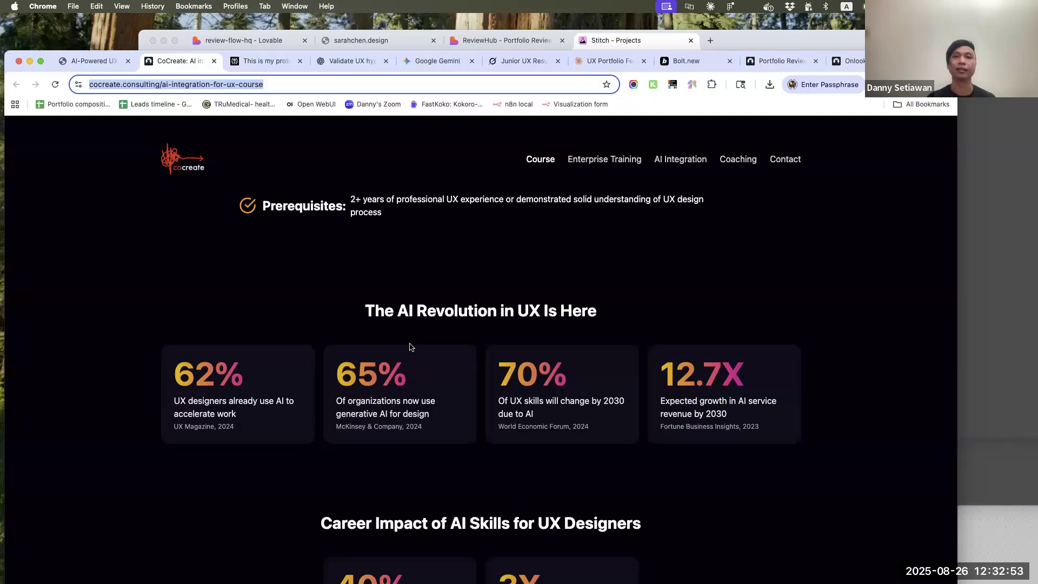
pyautogui.scroll(-20, 410, 346)
pyautogui.scroll(-10, 410, 347)
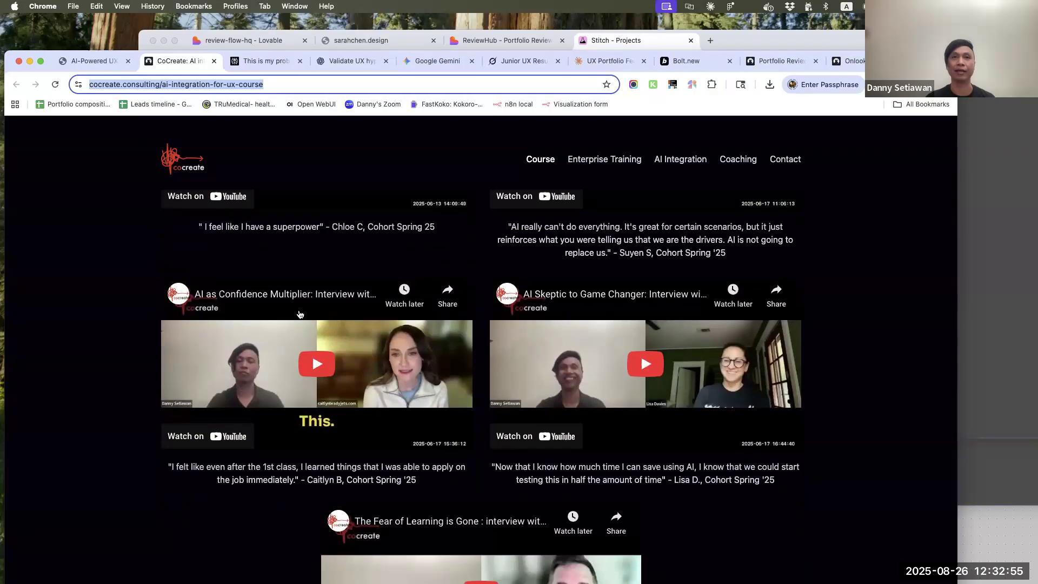
pyautogui.scroll(-5, 537, 384)
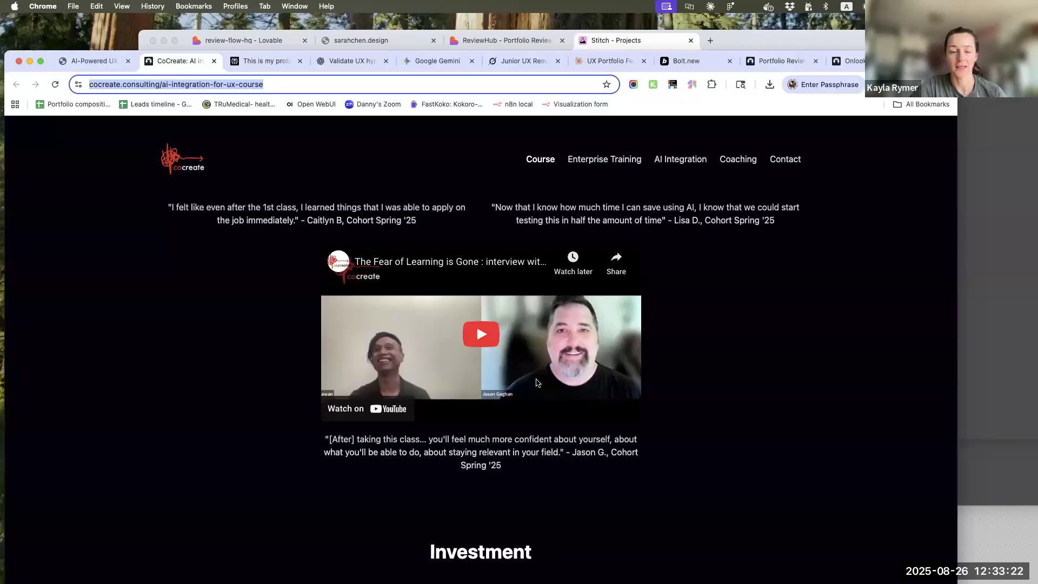
# Switch to the review-flow-hq Lovable project, bring its whole window into view, and open Custom domains from the publishing options
pyautogui.click(215, 44)
pyautogui.scroll(10, 311, 325)
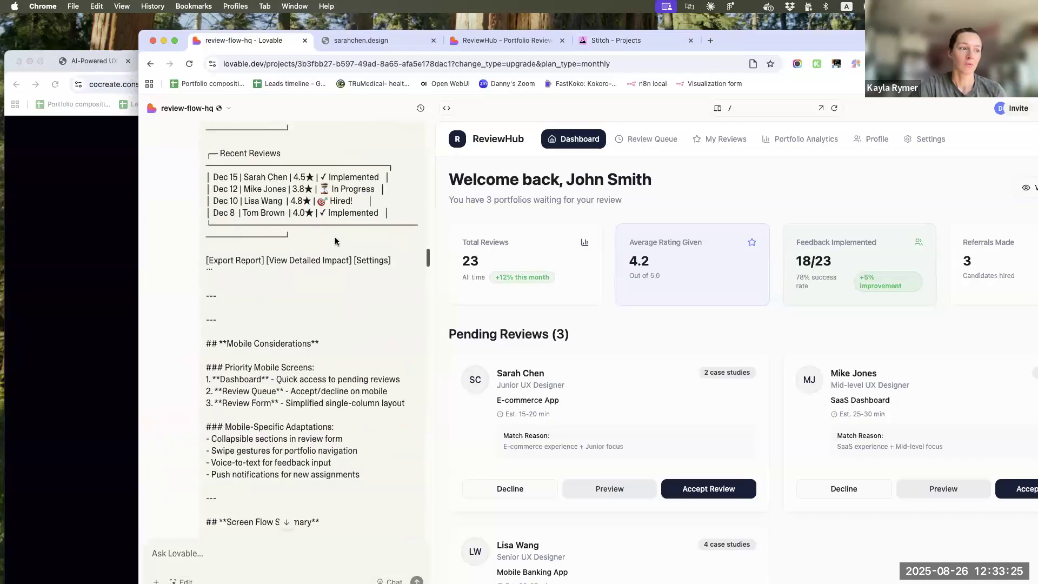
pyautogui.doubleClick(820, 44)
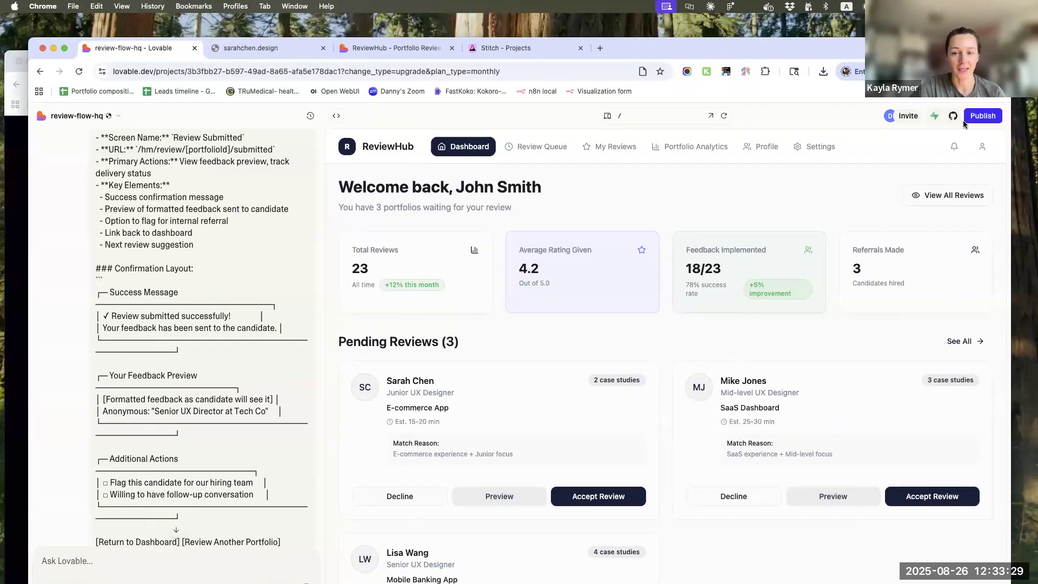
pyautogui.click(975, 118)
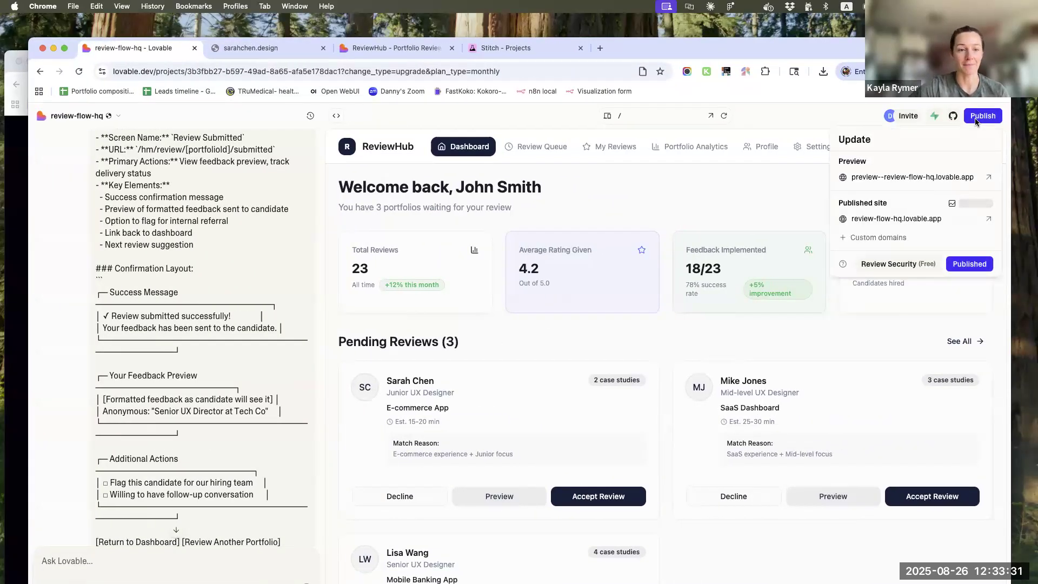
pyautogui.click(857, 241)
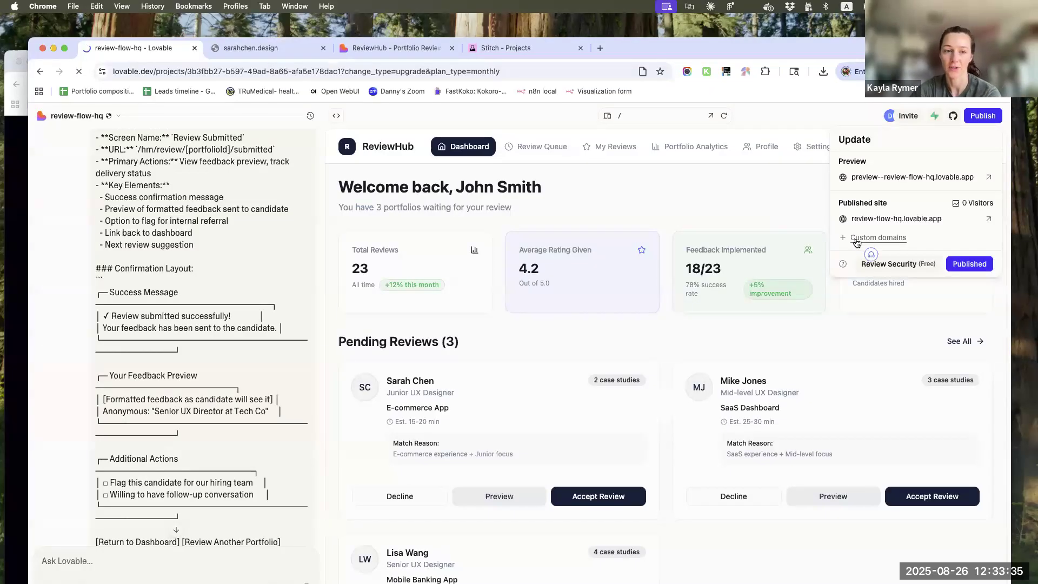
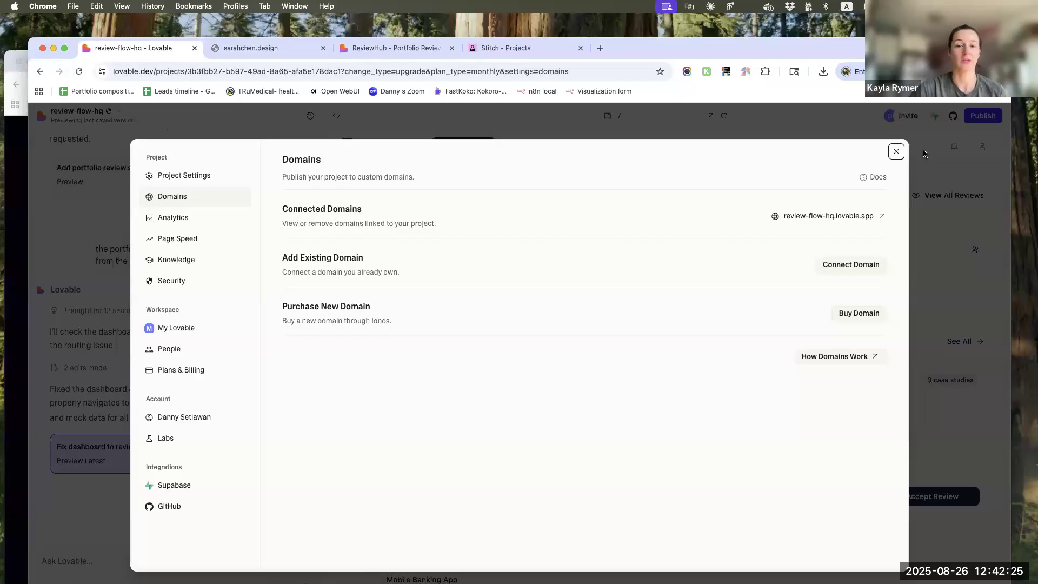
# Open the onlook.com website in a new browser tab
pyautogui.click(601, 49)
pyautogui.write('onlo')
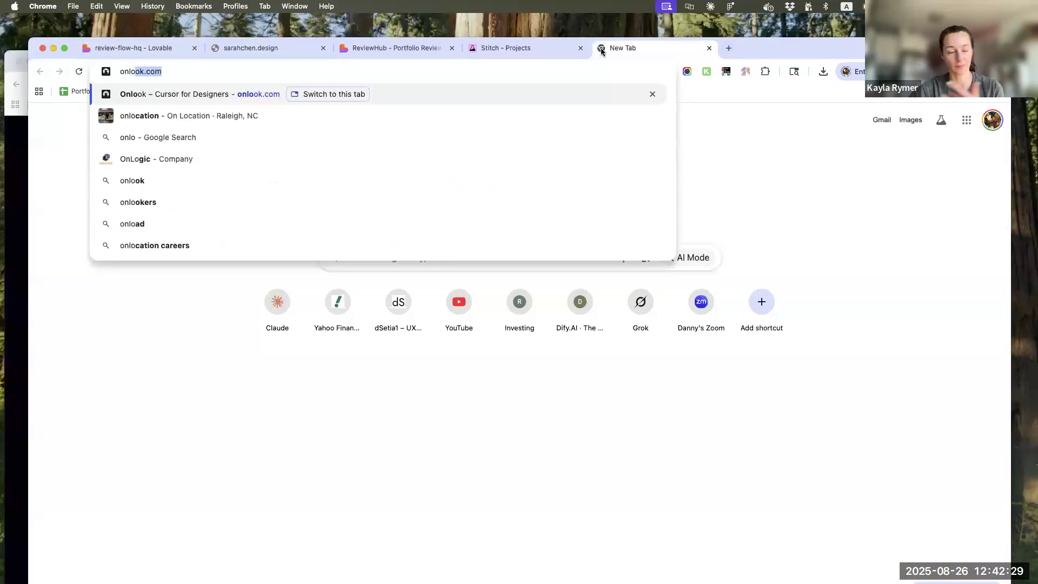
pyautogui.press('Return')
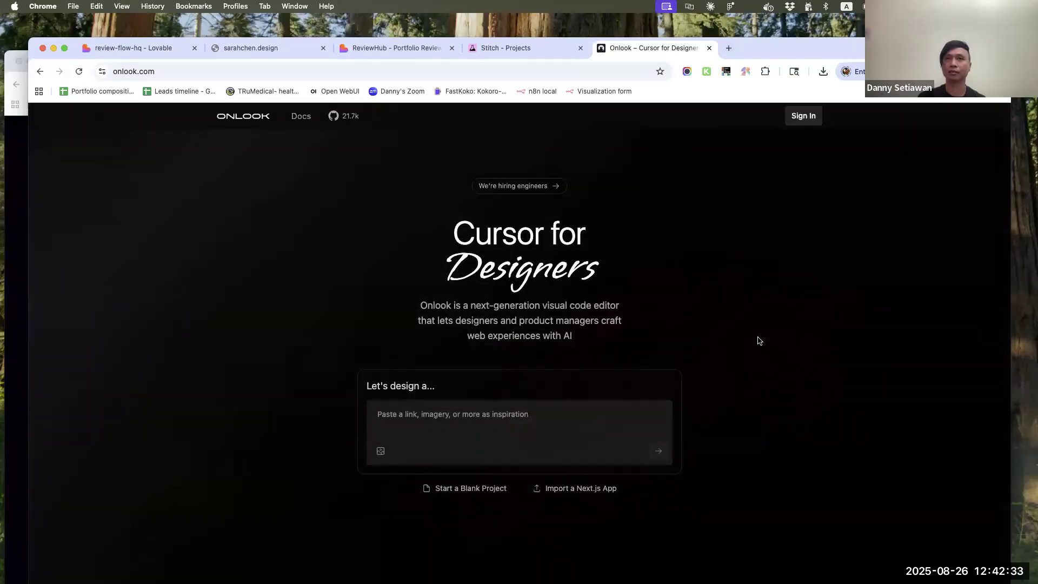
# Look through the Onlook homepage's feature sections, including direct editing, AI chat, components and brand compliance, and return to its opening section
pyautogui.scroll(-10, 226, 340)
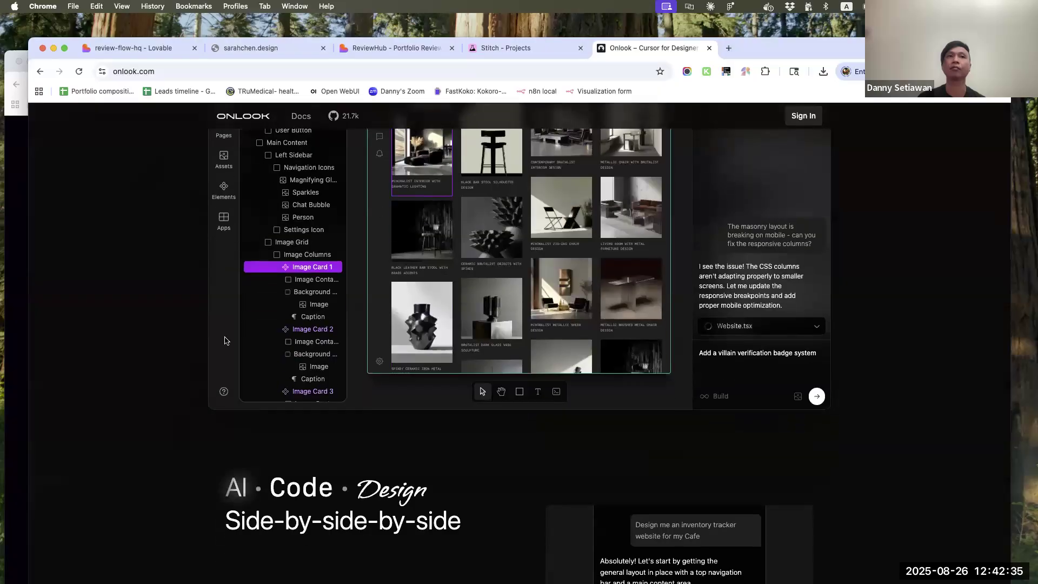
pyautogui.scroll(-6, 145, 365)
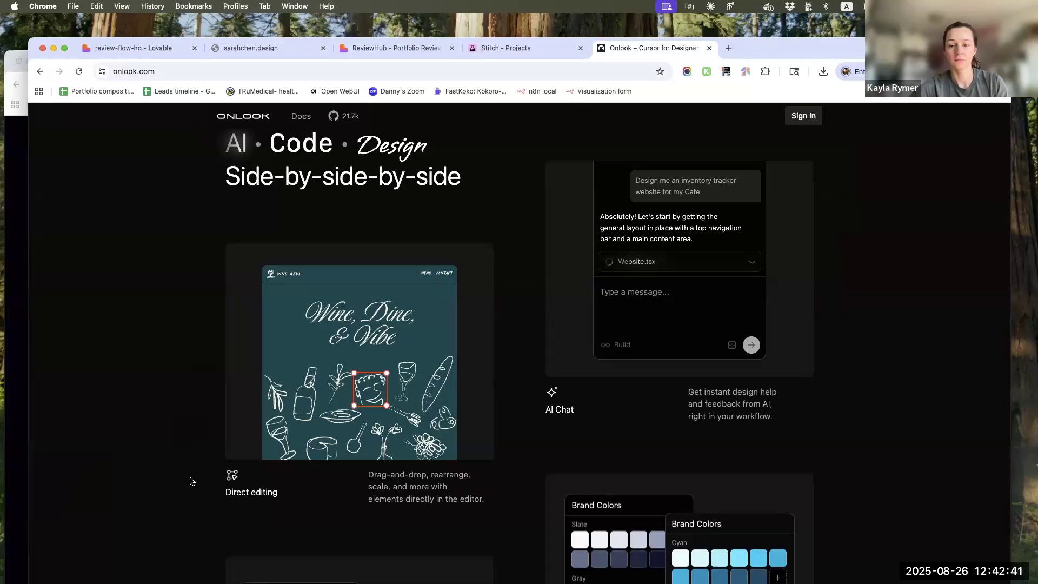
pyautogui.scroll(-2, 190, 481)
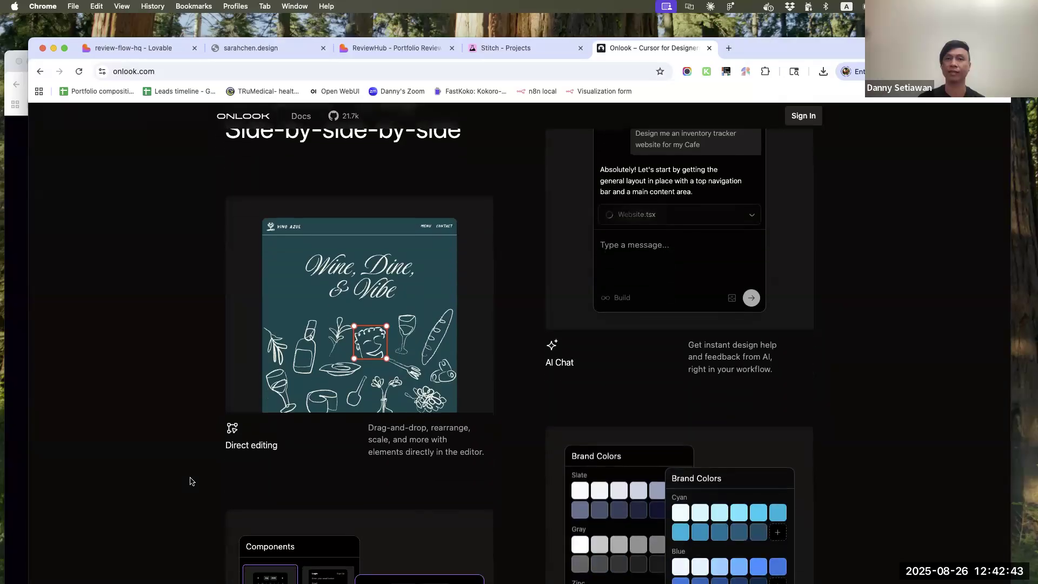
pyautogui.scroll(-10, 190, 482)
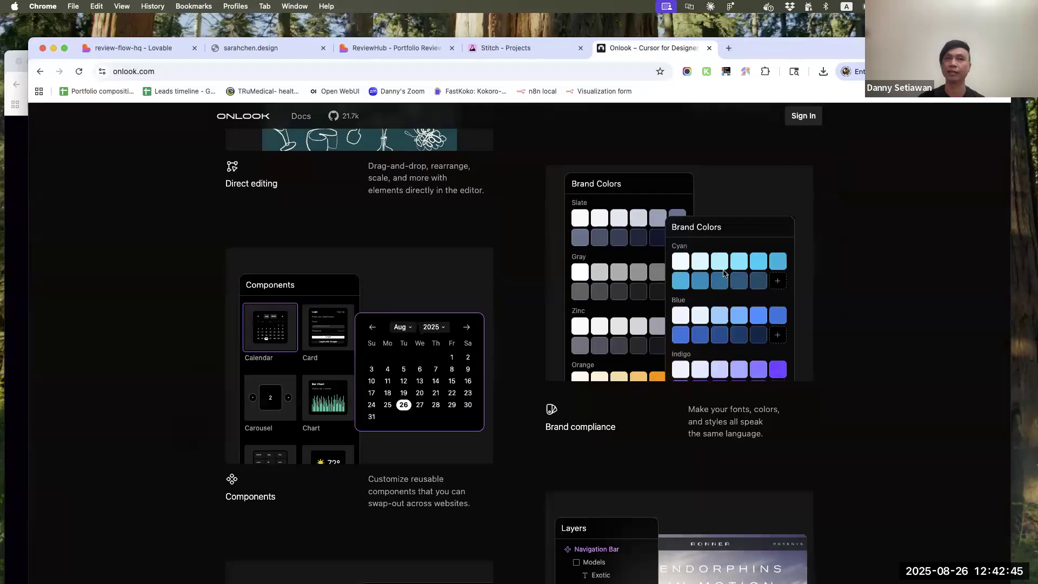
pyautogui.scroll(-4, 159, 391)
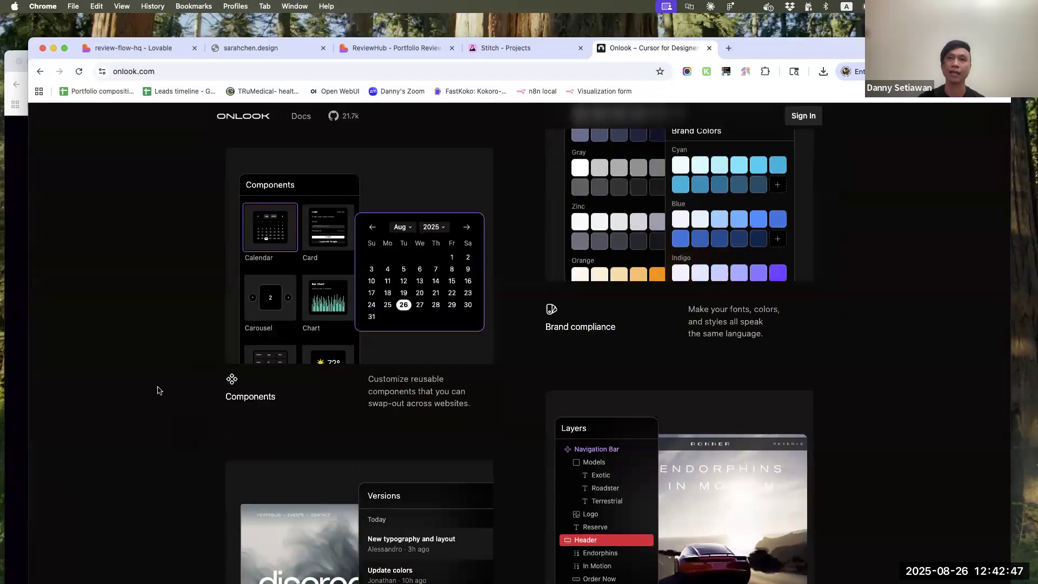
pyautogui.scroll(-13, 159, 391)
pyautogui.scroll(20, 160, 390)
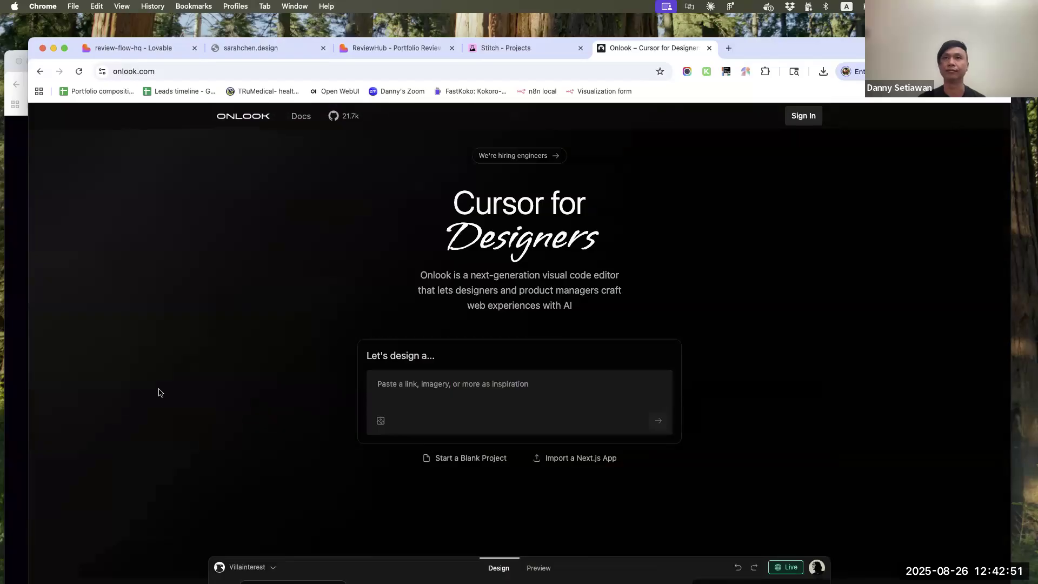